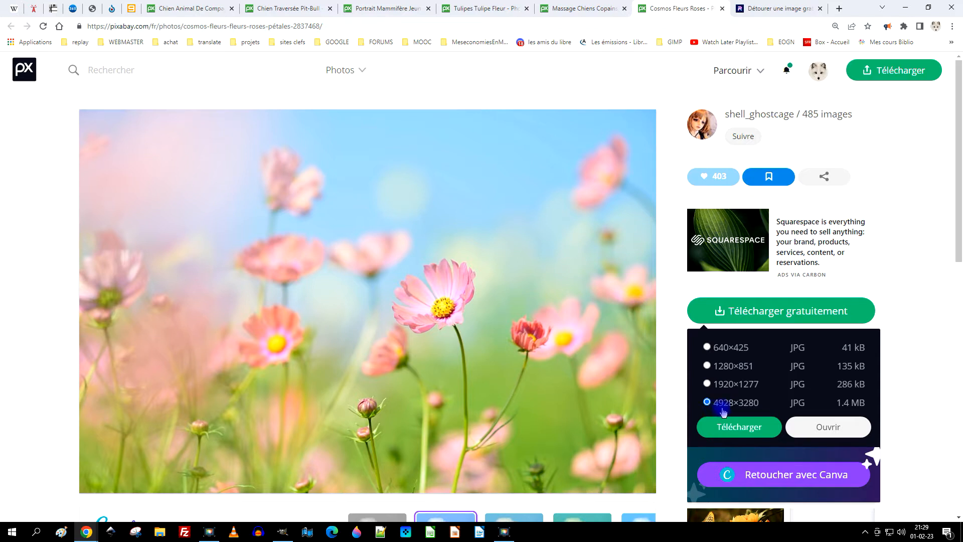
Open the pink cosmos photo at 4928×3280 in the browser and copy the image to the clipboard.
left_click(828, 426)
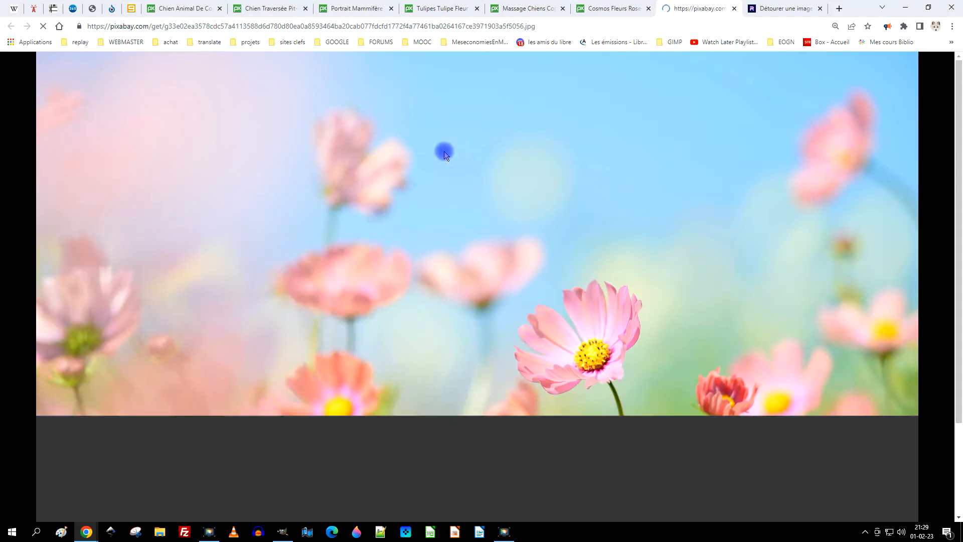
right_click(433, 123)
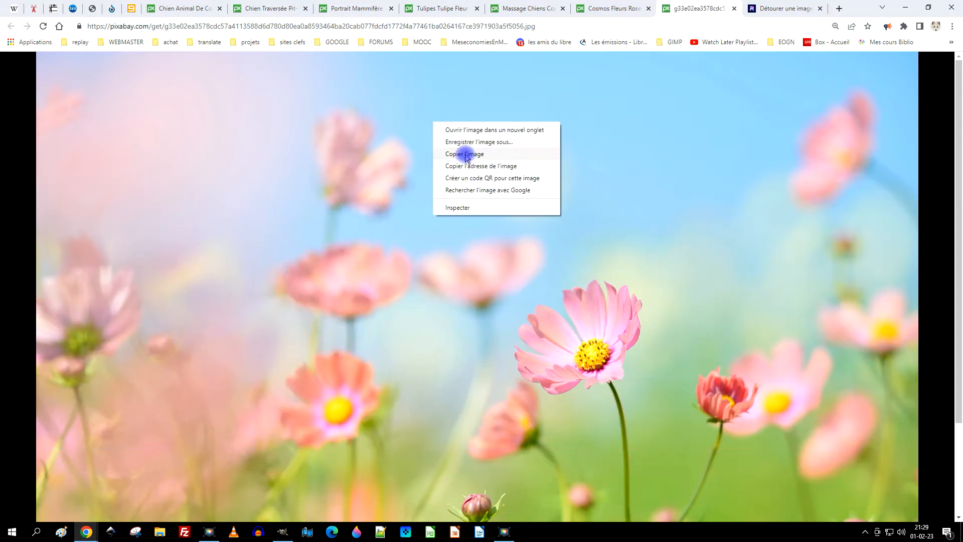
left_click(494, 157)
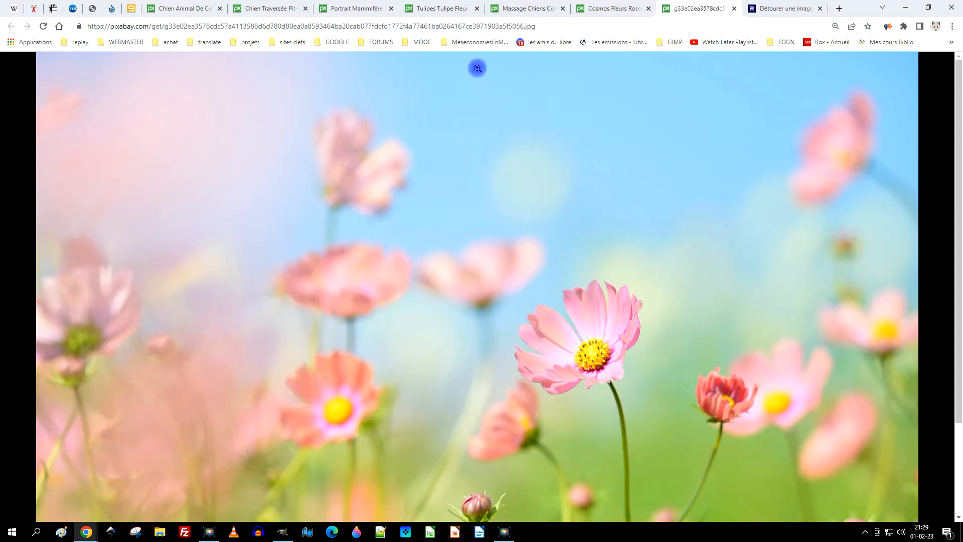
Switch to GIMP, paste the copied photo as a new image and name its layer "fond".
left_click(284, 532)
left_click(34, 15)
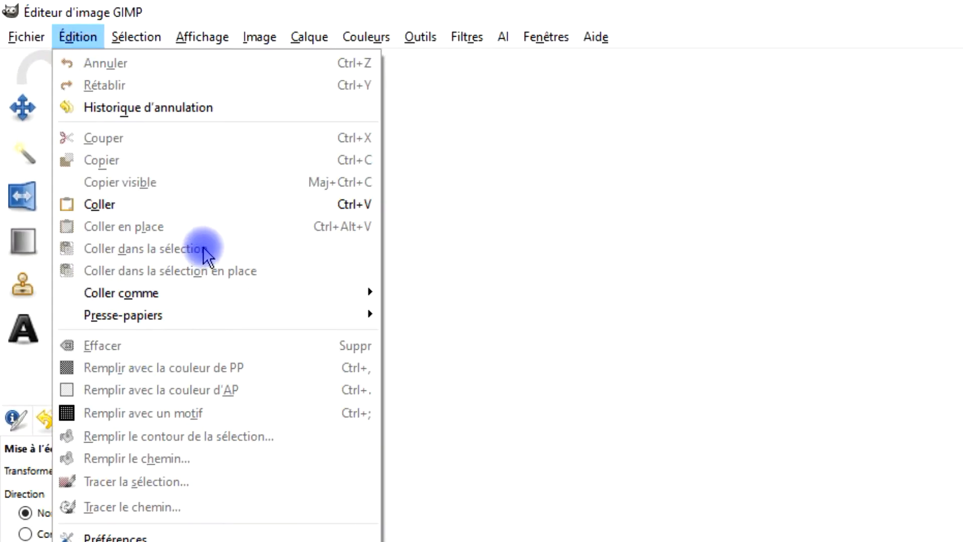
left_click(133, 204)
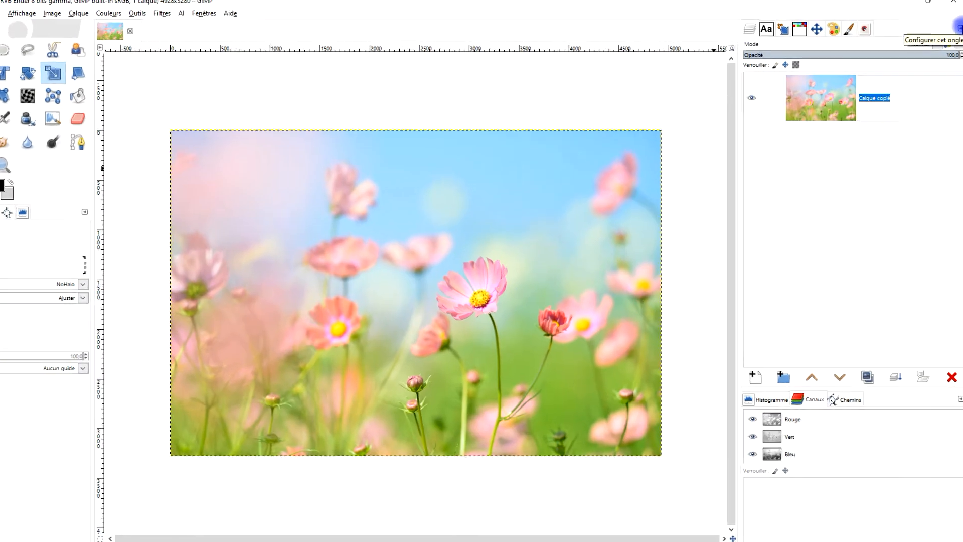
type("fond")
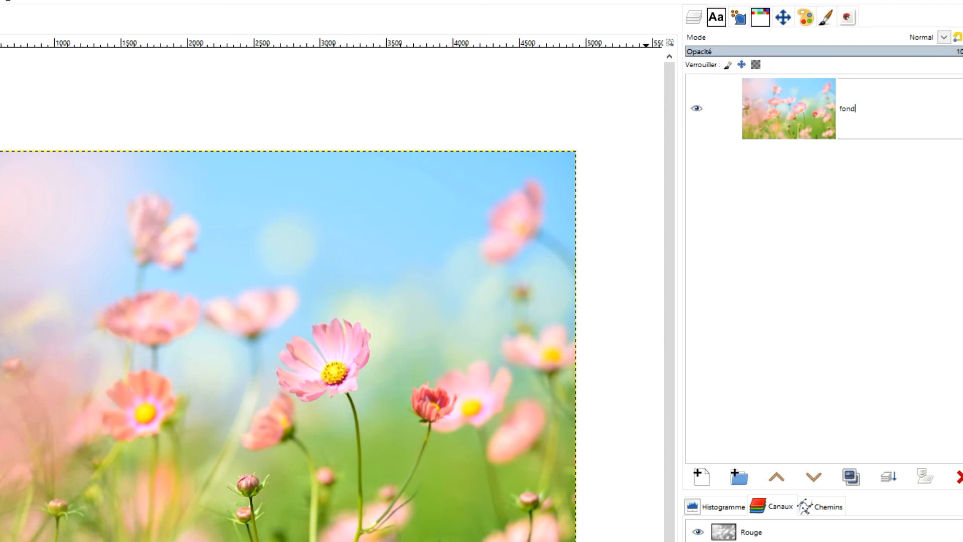
key("Return")
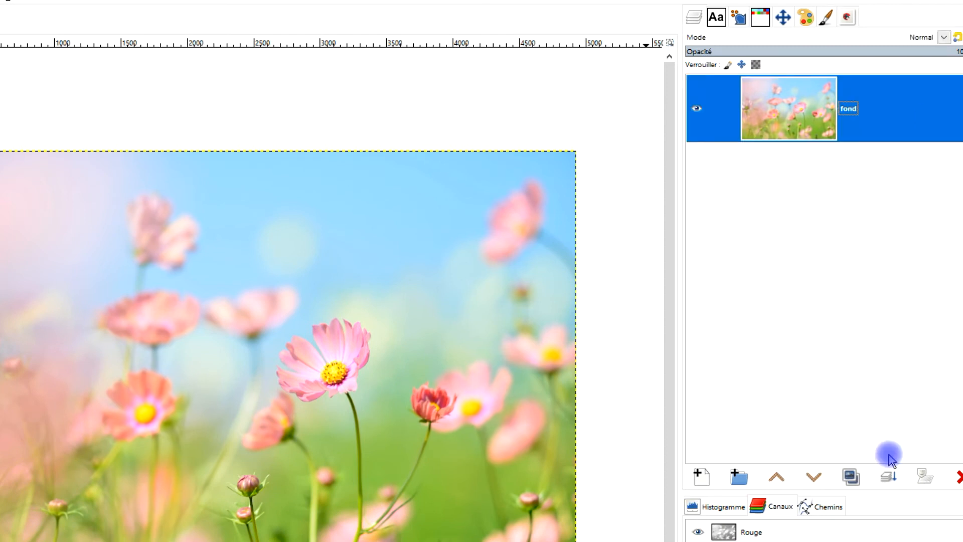
Duplicate the "fond" layer and name the copy "fleurs roses".
left_click(851, 479)
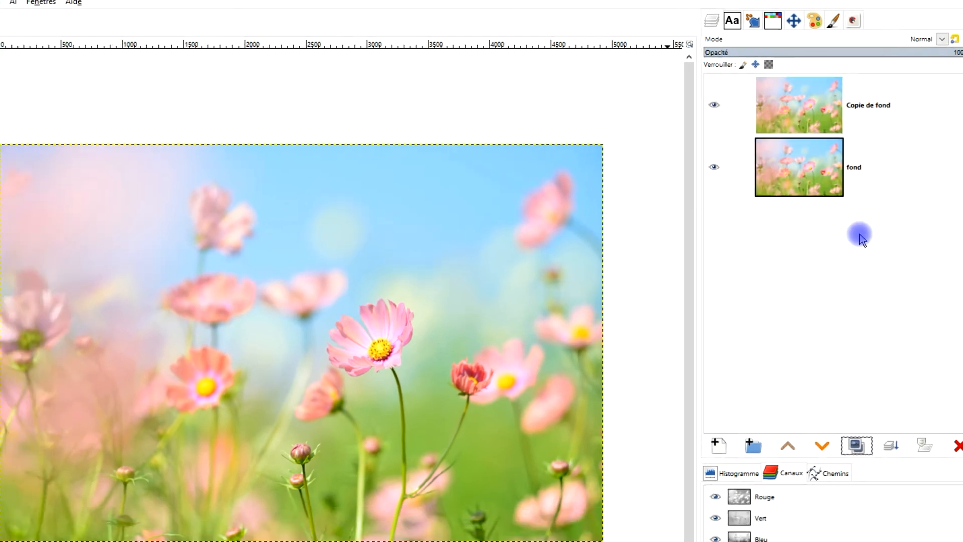
double_click(879, 98)
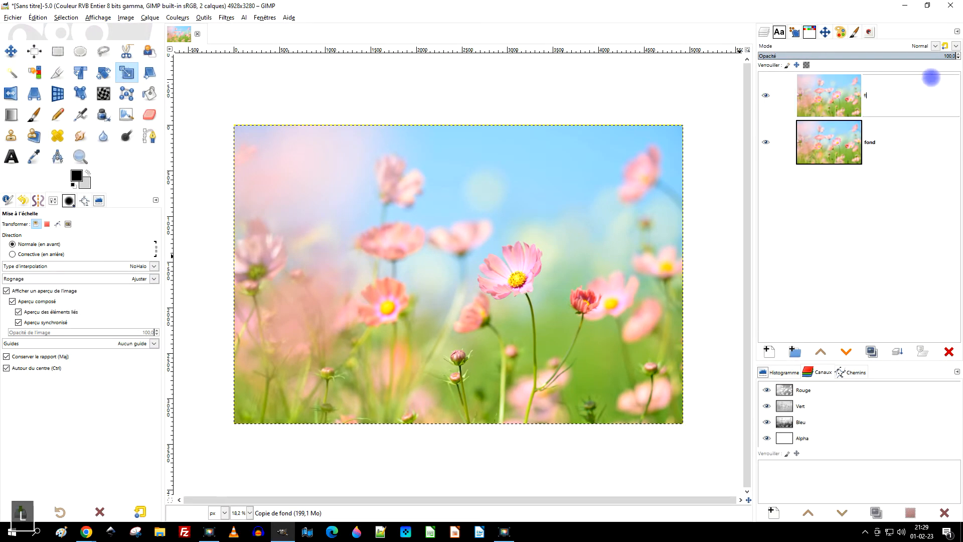
type("fleurs roses")
key("Return")
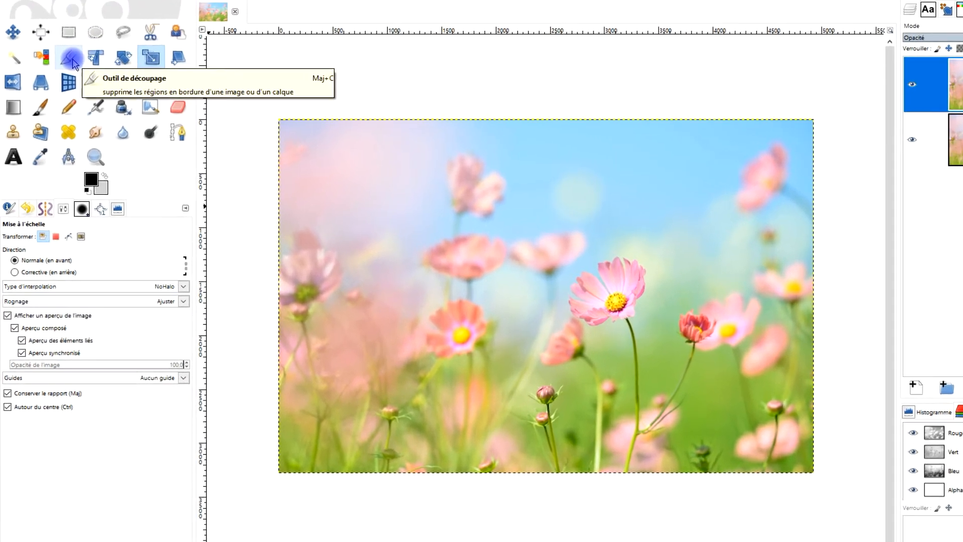
Crop only the "fleurs roses" layer to about 3480 × 3090 px around the central flower, at about position 1294, 127.
left_click(61, 75)
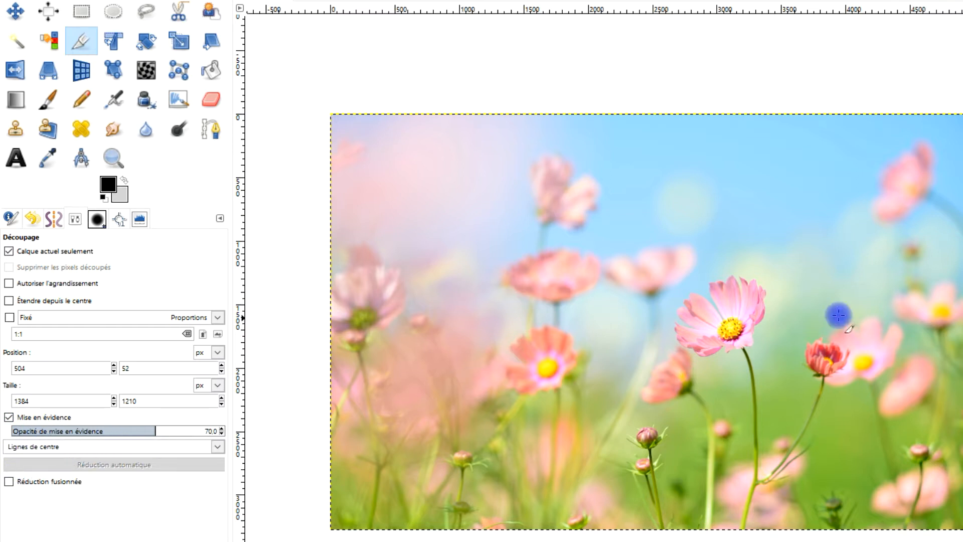
left_click_drag(499, 140, 951, 509)
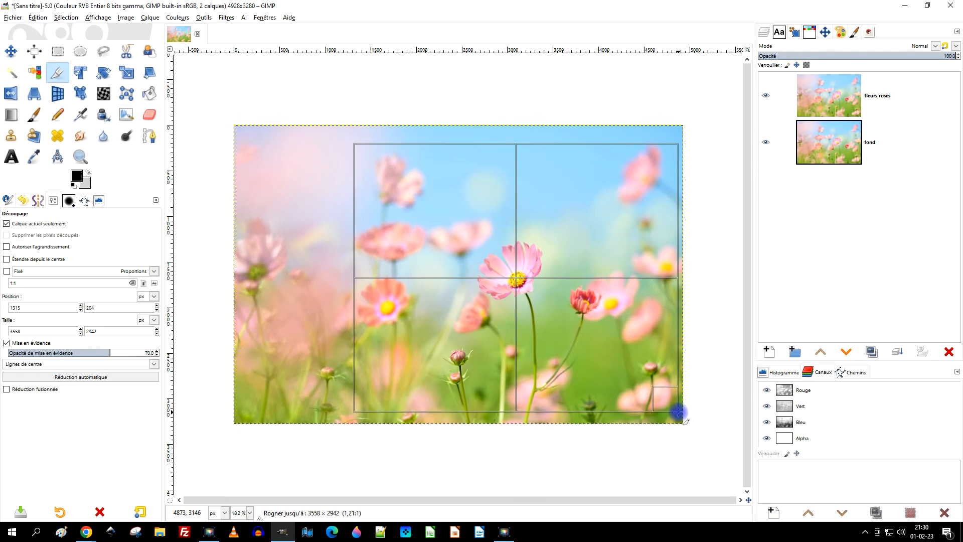
left_click_drag(678, 411, 678, 411)
left_click_drag(664, 259, 662, 261)
left_click_drag(359, 245, 351, 246)
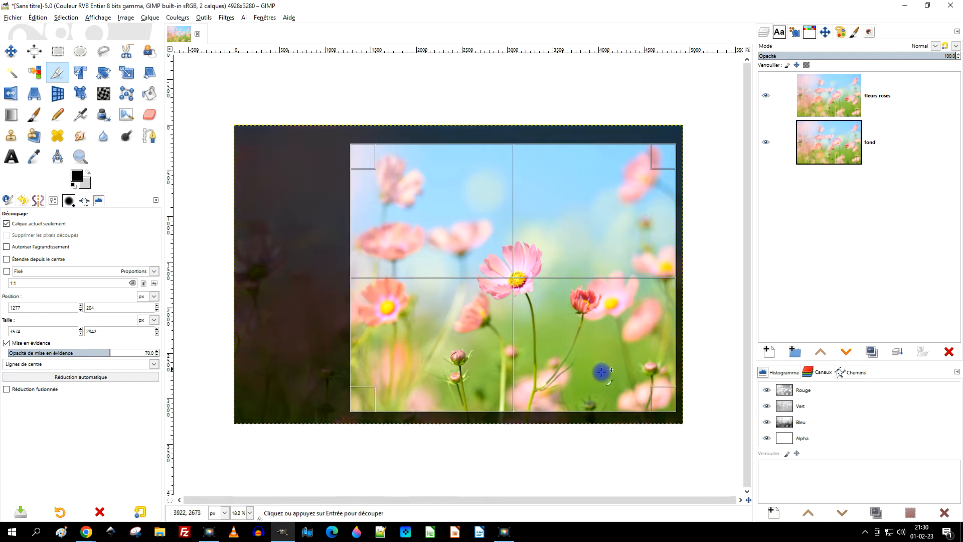
left_click_drag(664, 399, 658, 399)
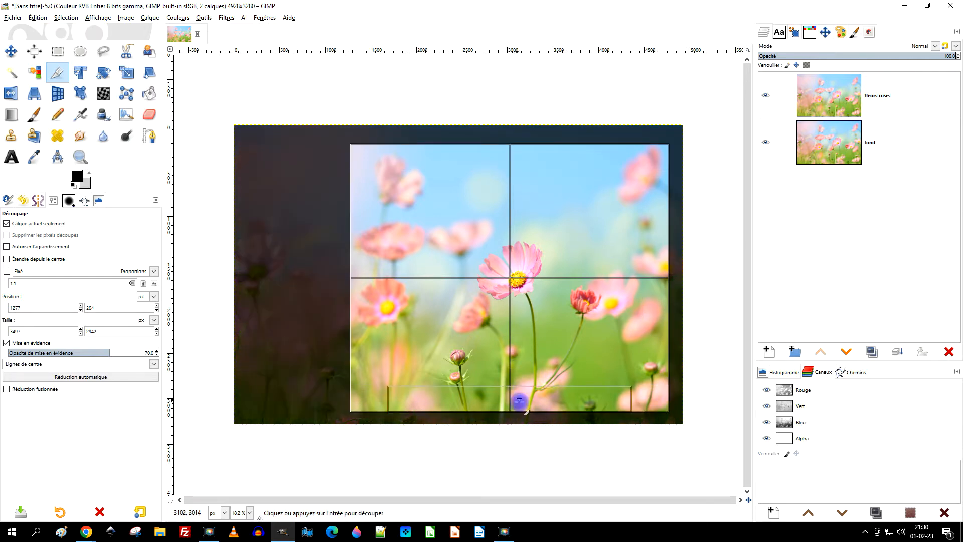
left_click_drag(531, 402, 533, 409)
left_click_drag(556, 158, 551, 151)
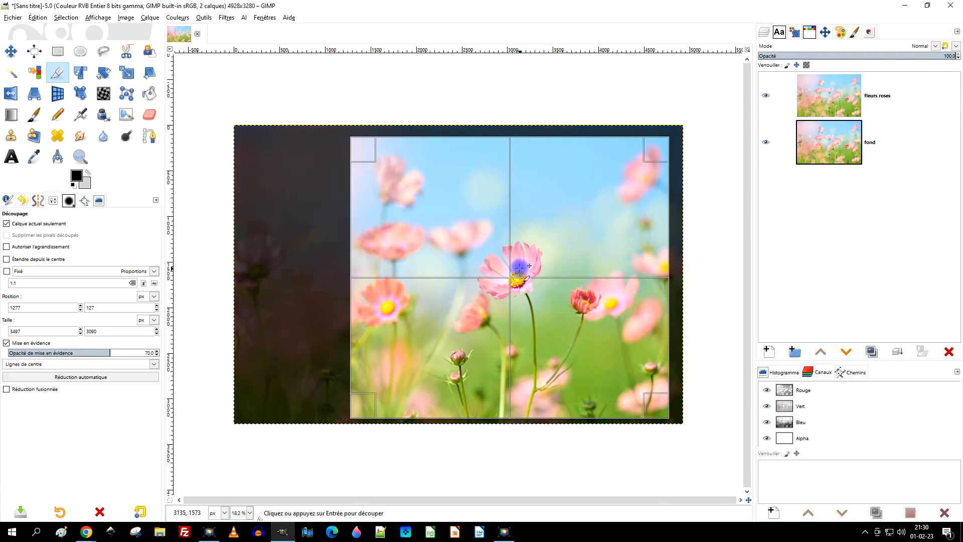
left_click_drag(362, 261, 360, 261)
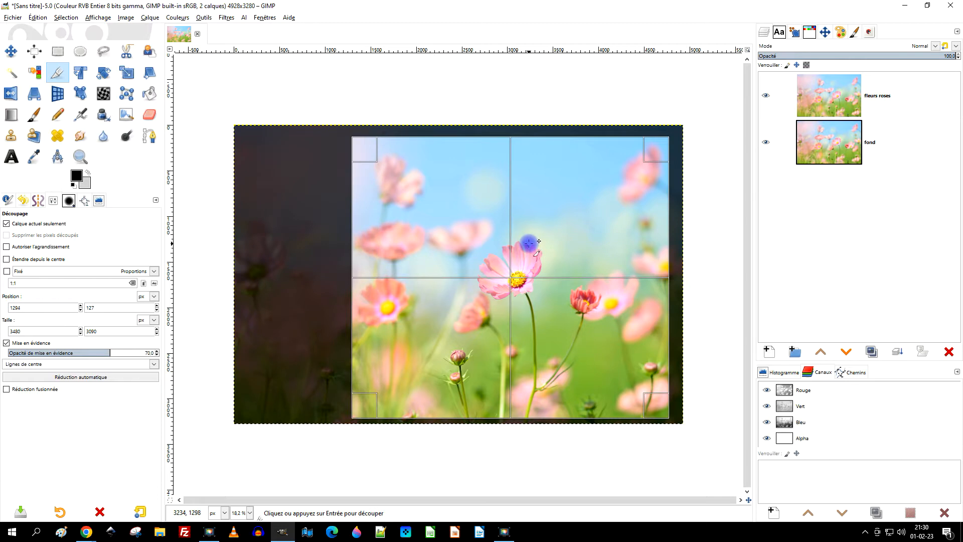
left_click(529, 243)
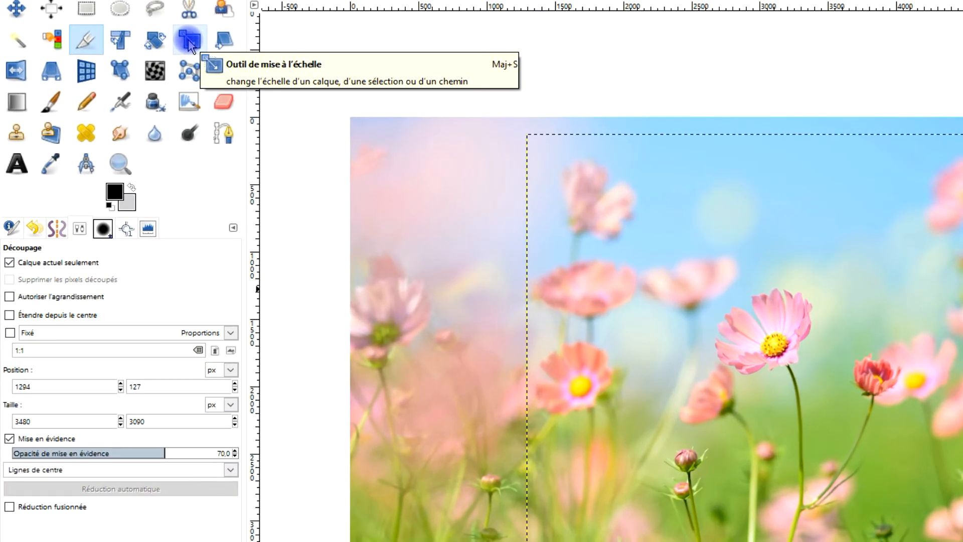
Scale the cropped "fleurs roses" layer to about 2331 × 2070 px with Cubique interpolation, moving it toward the image's middle.
left_click(190, 43)
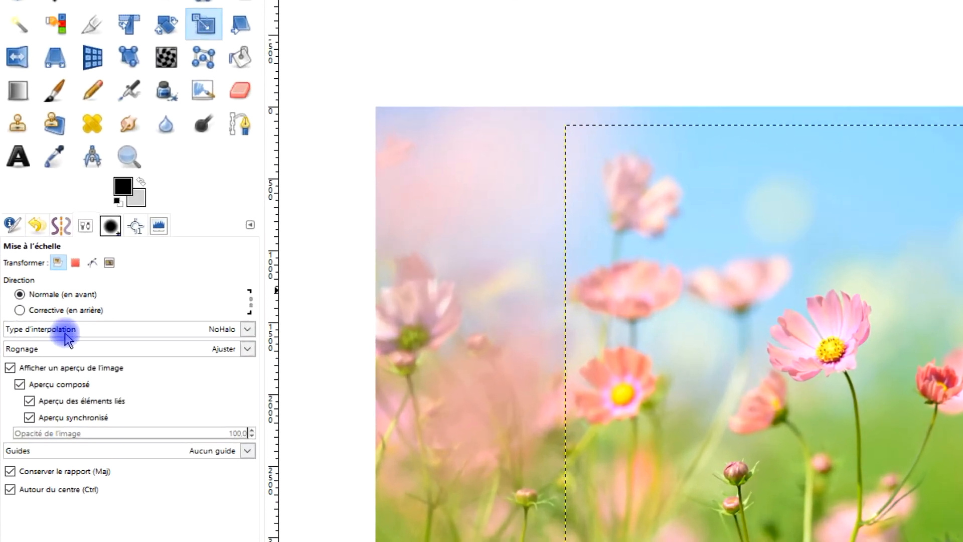
left_click(146, 328)
left_click(71, 387)
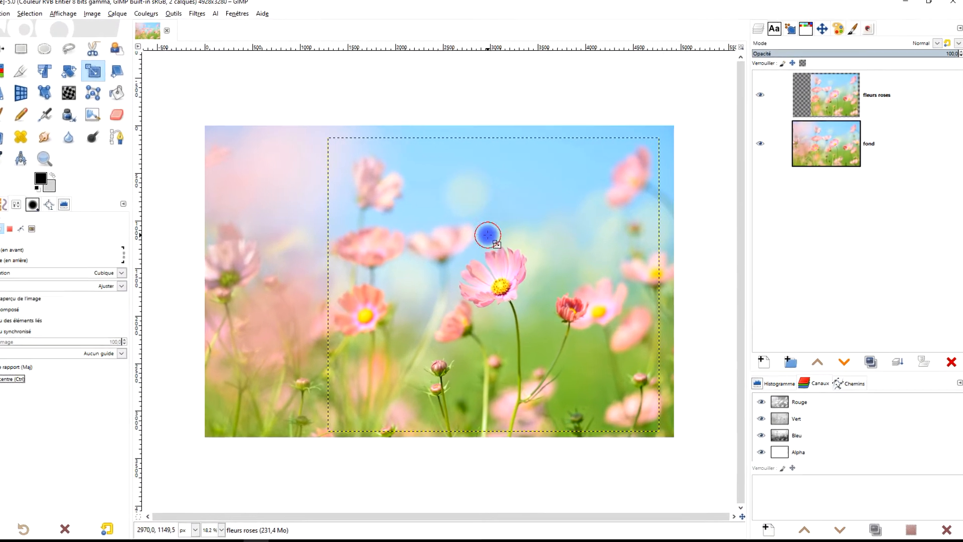
left_click(506, 231)
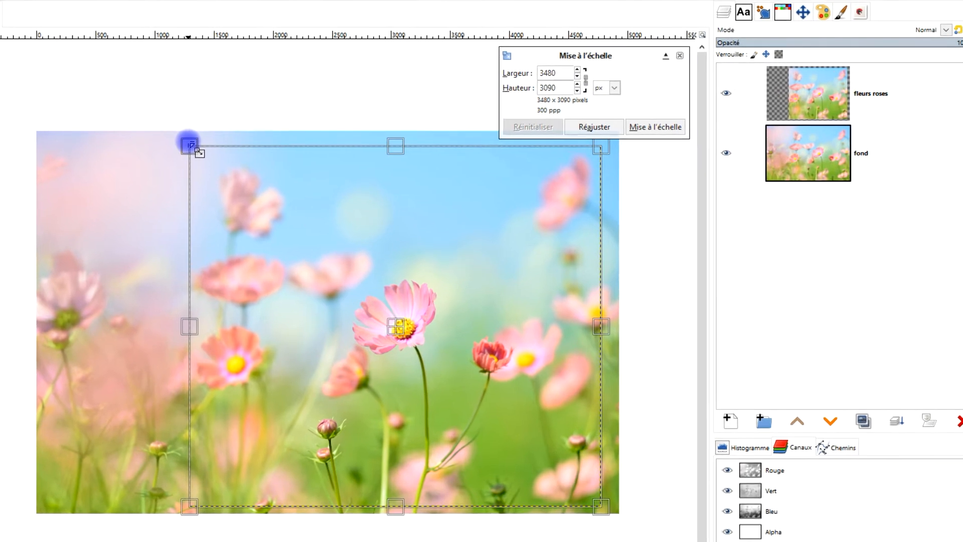
left_click_drag(191, 146, 318, 267)
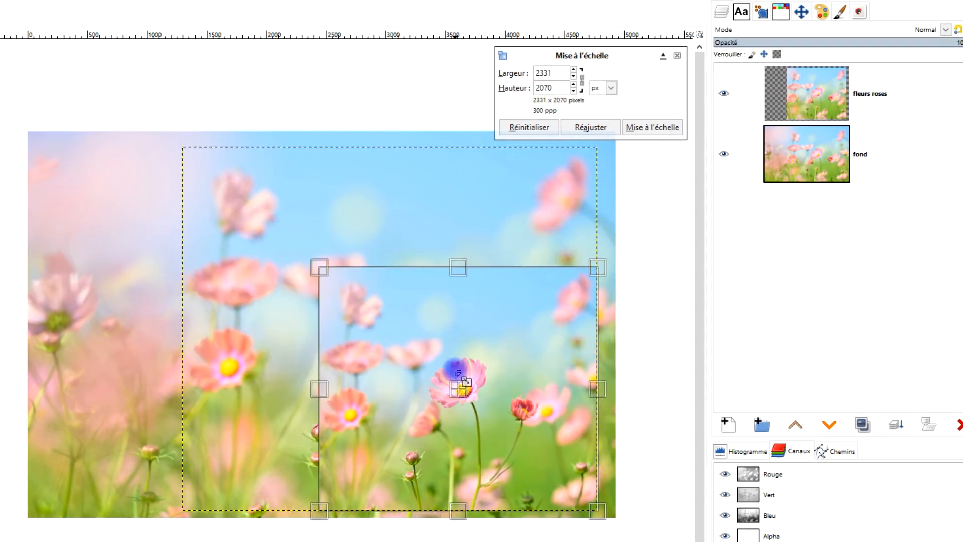
left_click_drag(413, 377, 316, 325)
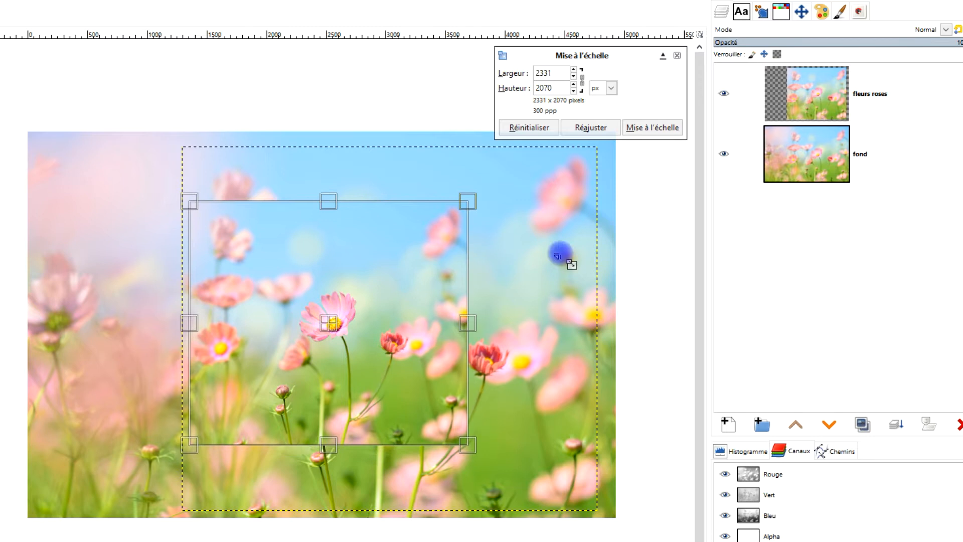
left_click(661, 127)
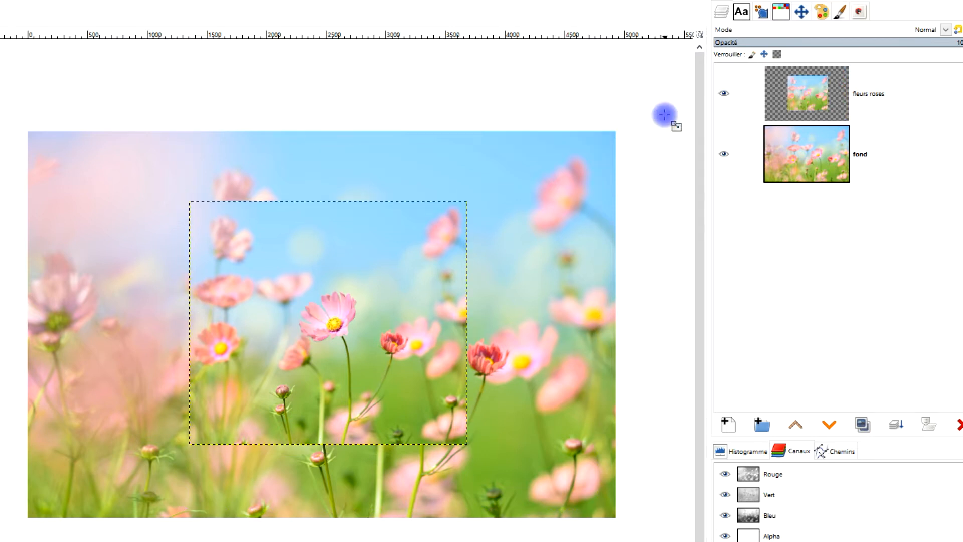
Align the "fleurs roses" layer to the horizontal and vertical centre of the image.
left_click(784, 97)
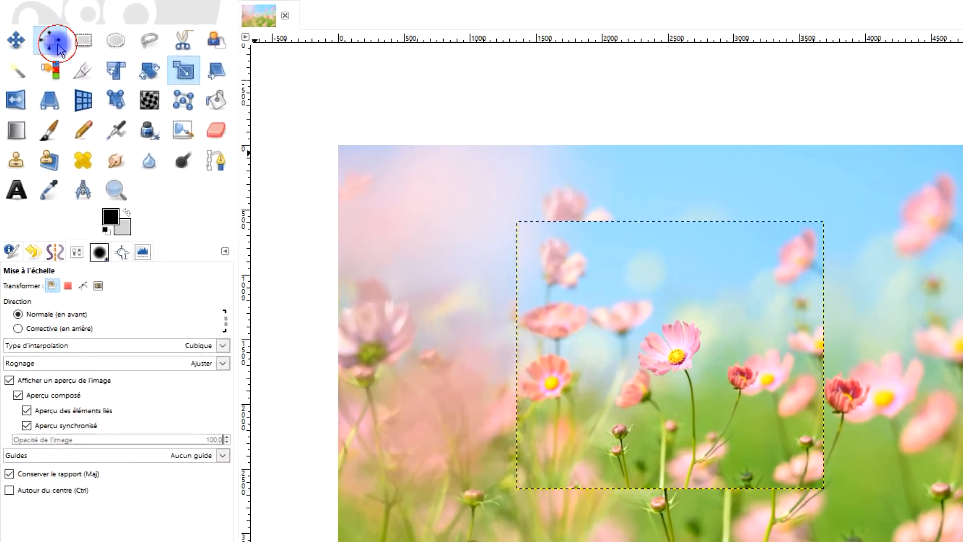
left_click(46, 47)
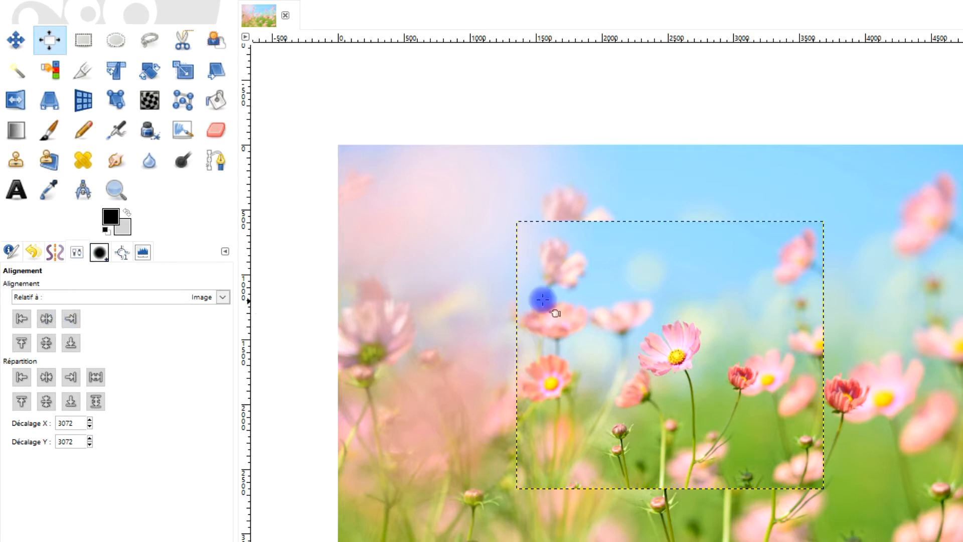
left_click(618, 281)
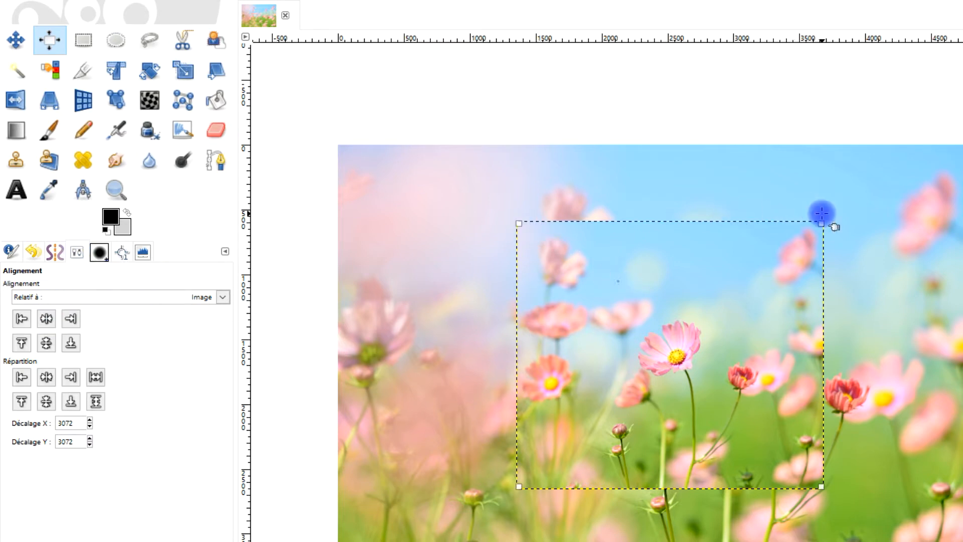
left_click(47, 319)
left_click(46, 344)
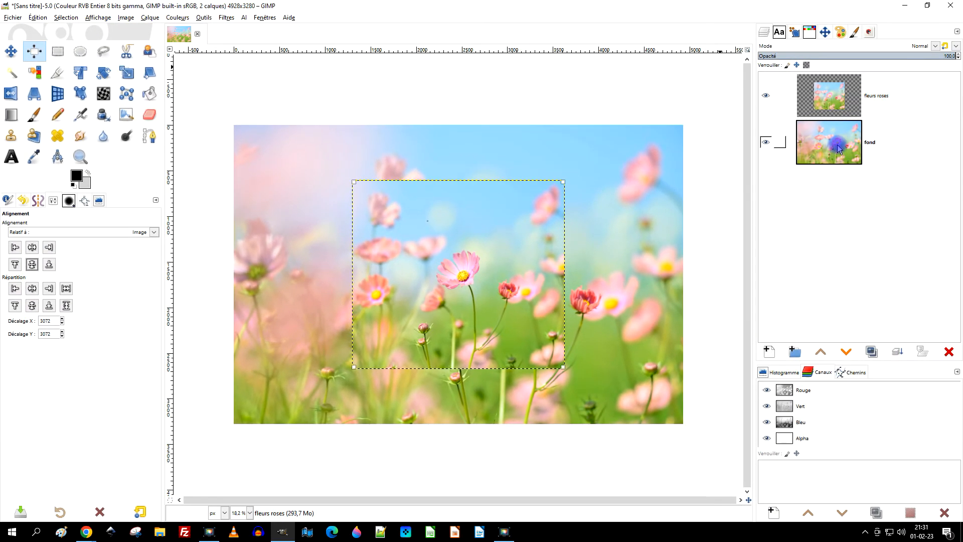
Duplicate the "fond" layer and move the copy beneath the original.
left_click(837, 146)
left_click(872, 351)
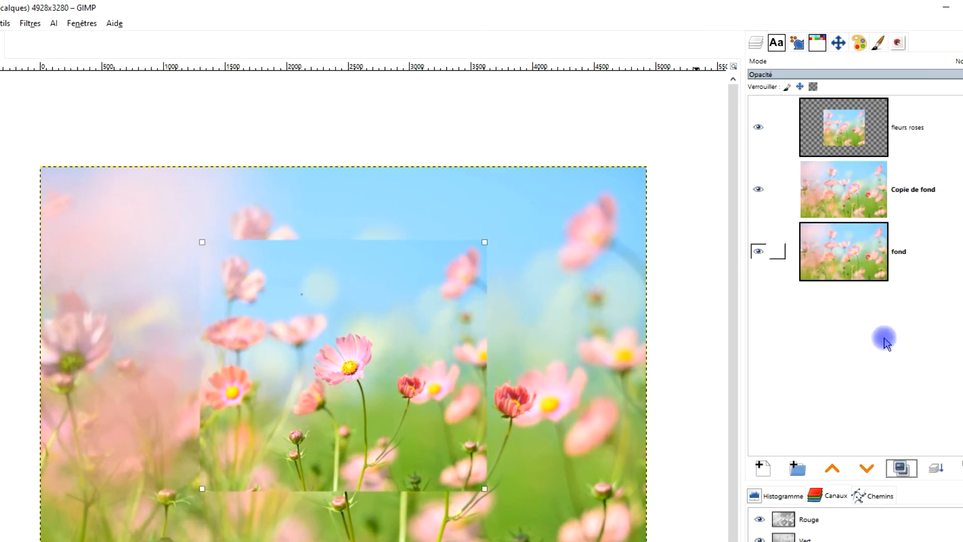
left_click(863, 471)
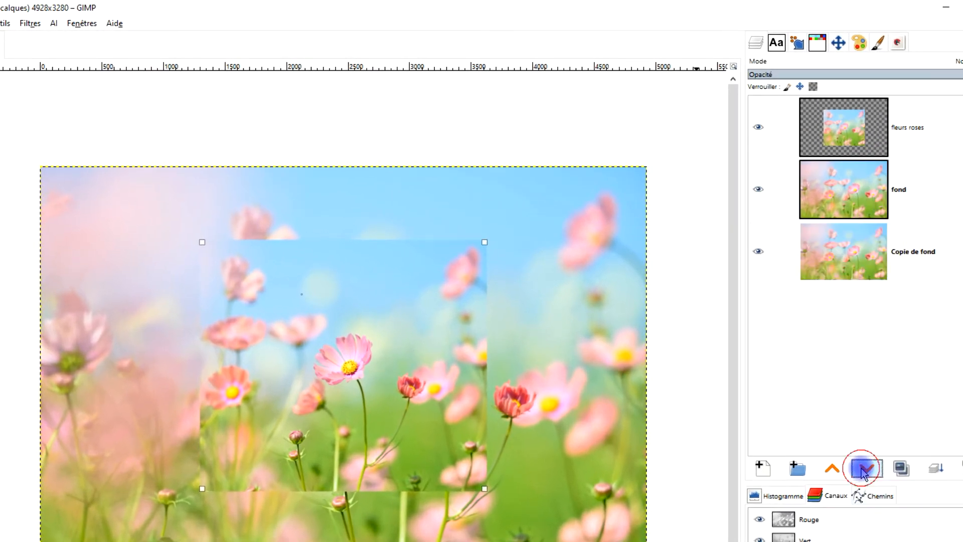
Apply a Gaussian blur of about 81.22 in X and Y to the "fond" layer.
left_click(849, 187)
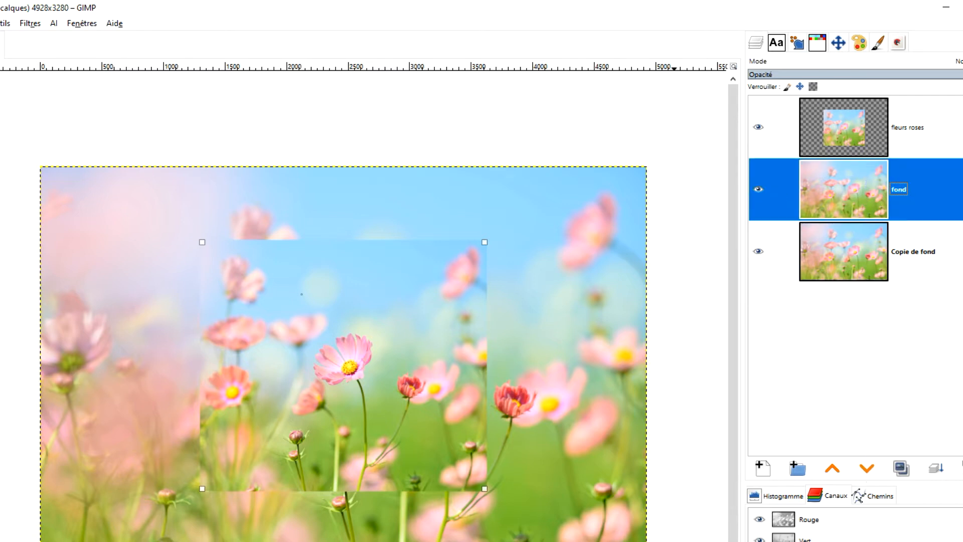
left_click(29, 24)
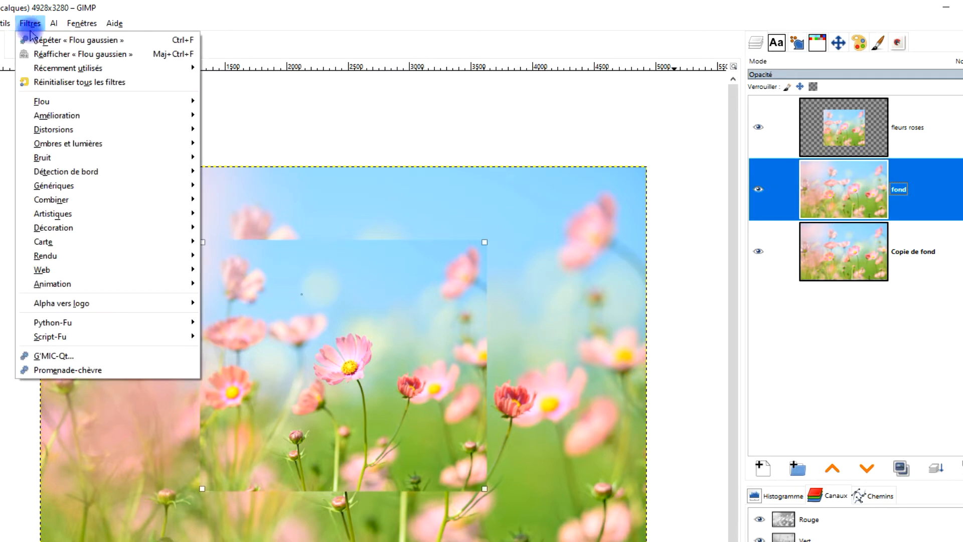
mouse_move(55, 101)
left_click(242, 117)
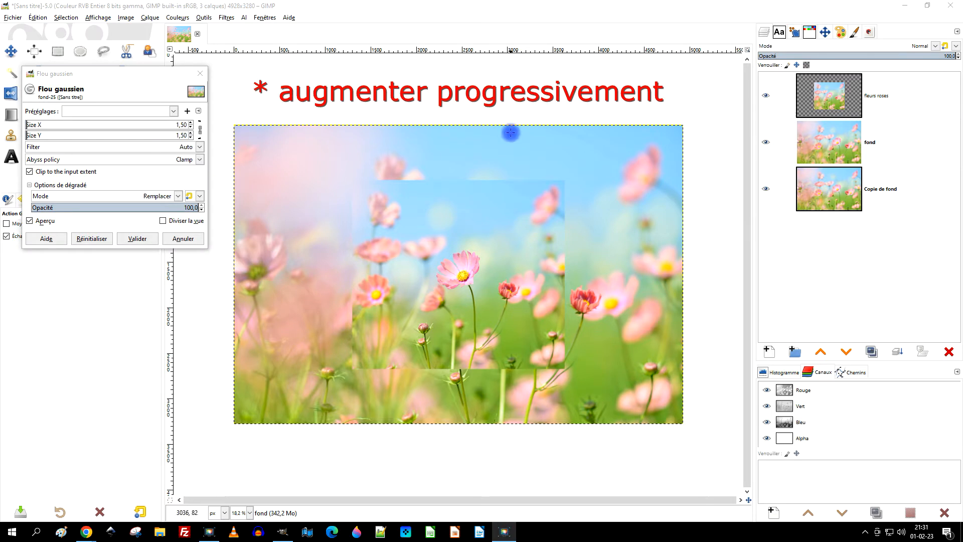
left_click(43, 125)
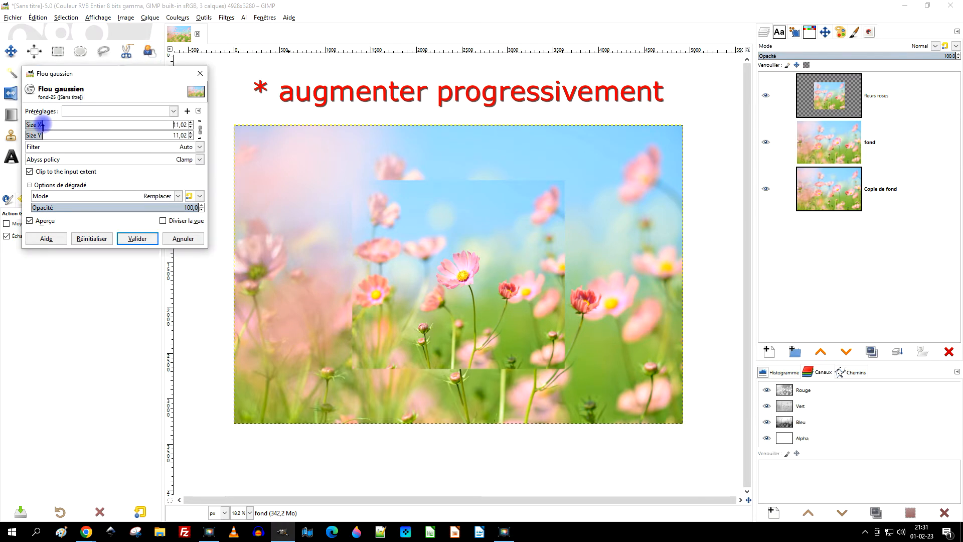
left_click_drag(43, 126, 61, 125)
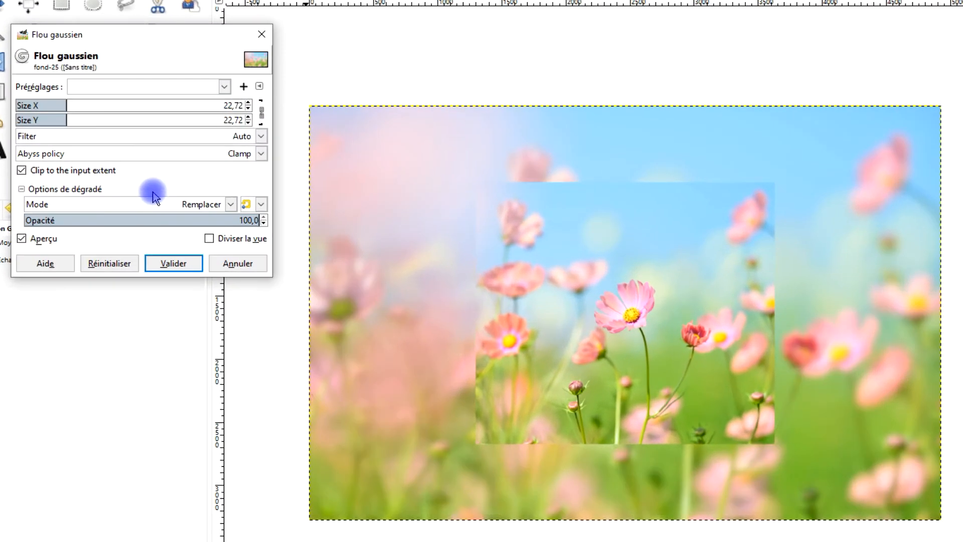
left_click_drag(153, 193, 200, 180)
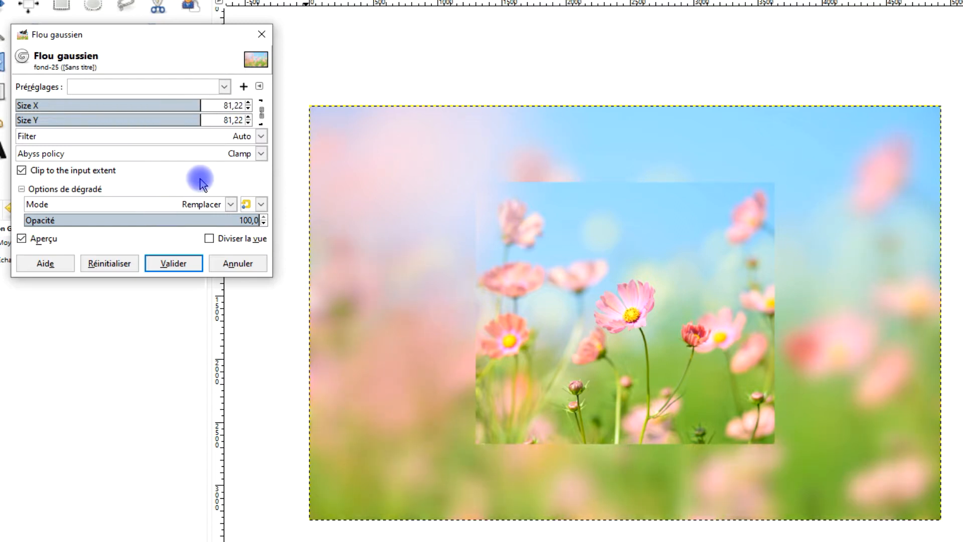
left_click(171, 263)
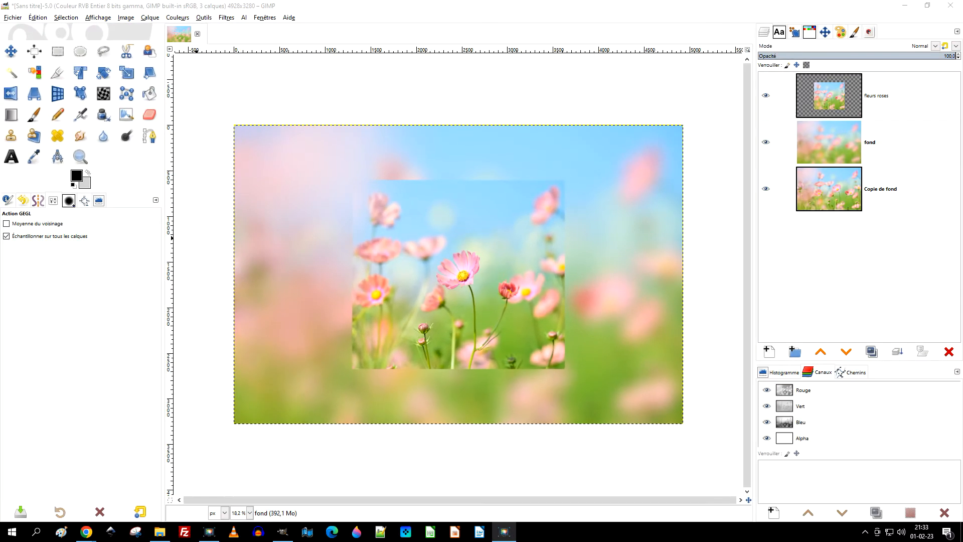
Duplicate the "fleurs roses" layer.
left_click(832, 96)
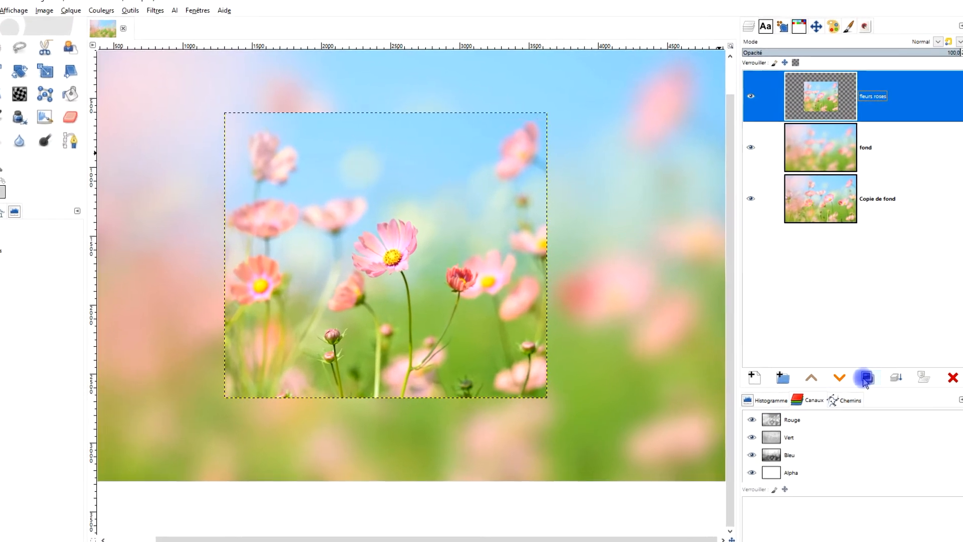
left_click(872, 352)
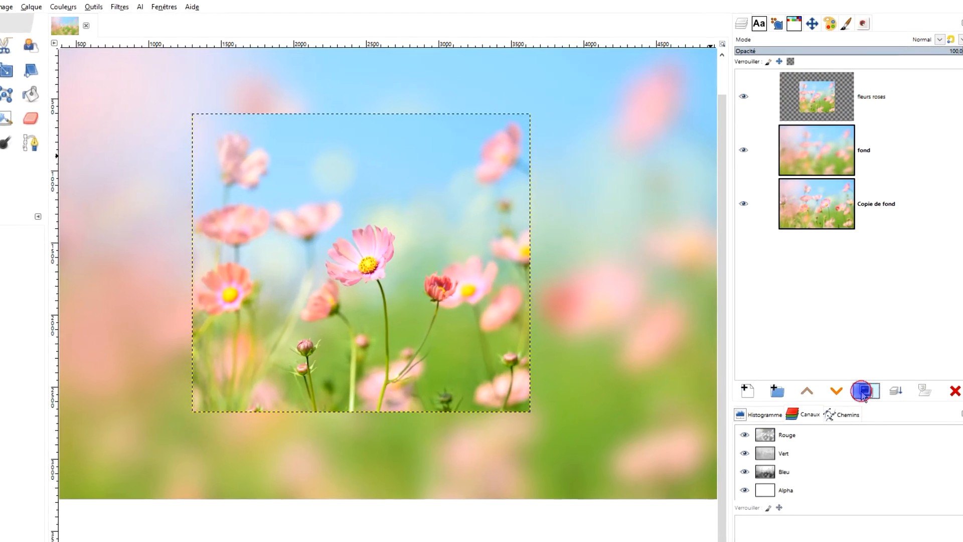
Move the "fleurs roses" copy to the bottom of the layer stack and create a layer group named "archives" above "Copie de fond".
left_click_drag(848, 93, 852, 260)
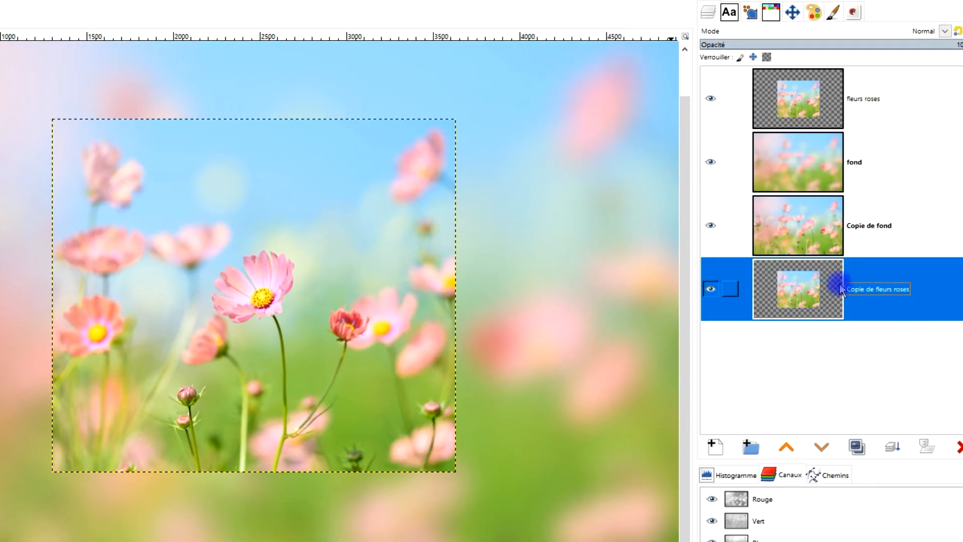
left_click(830, 237)
left_click(778, 448)
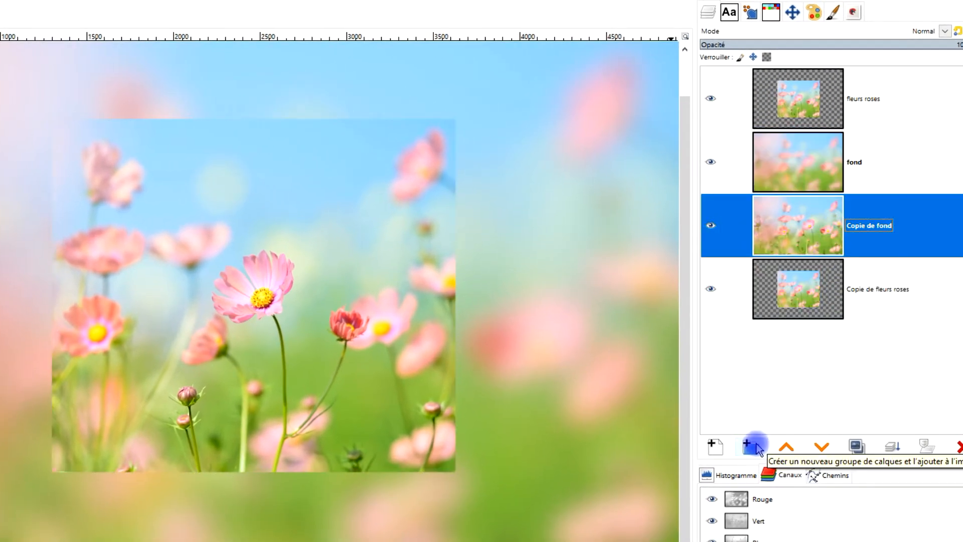
left_click(752, 446)
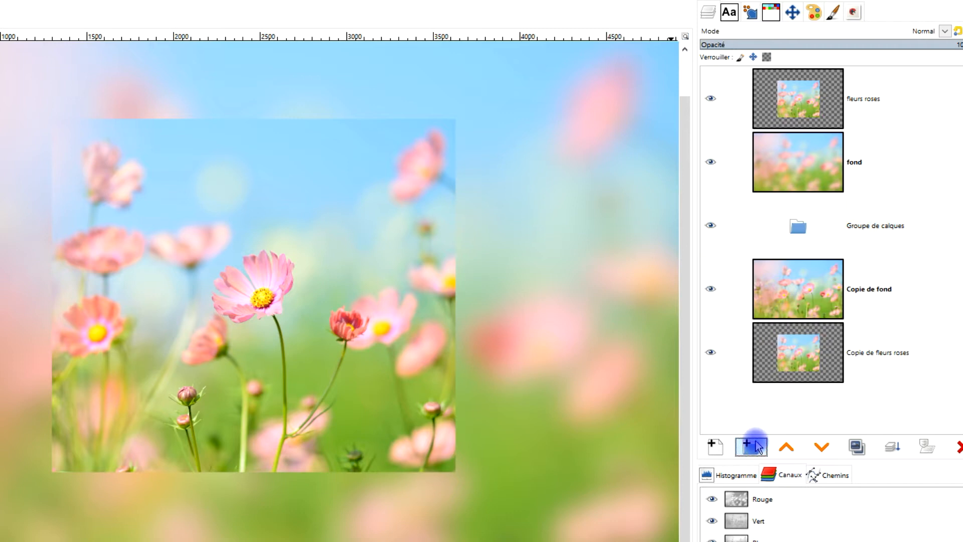
double_click(875, 228)
type("arc")
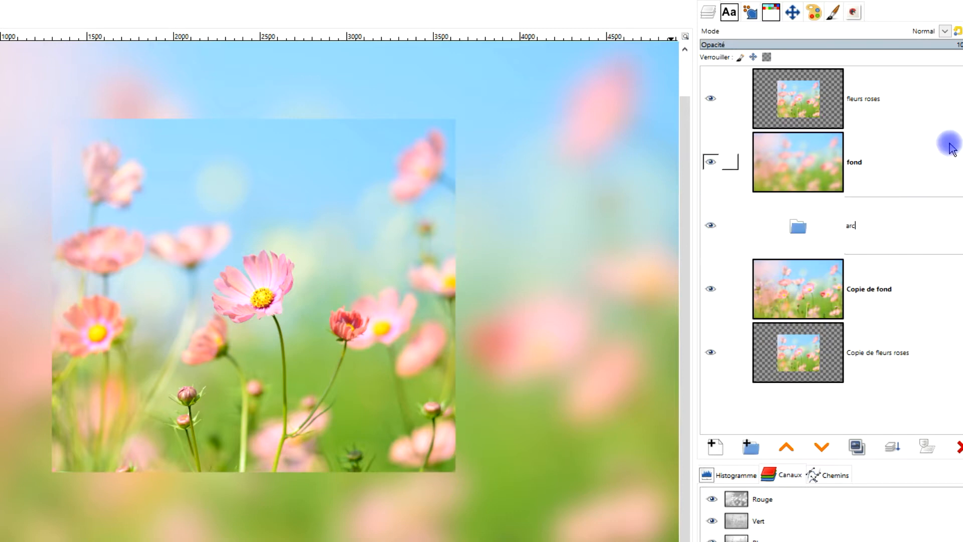
type("hives")
key("Return")
Put the "Copie de fond" and "Copie de fleurs roses" layers into the "archives" group and collapse it.
left_click_drag(798, 289, 815, 226)
left_click_drag(785, 344, 820, 289)
left_click(746, 226)
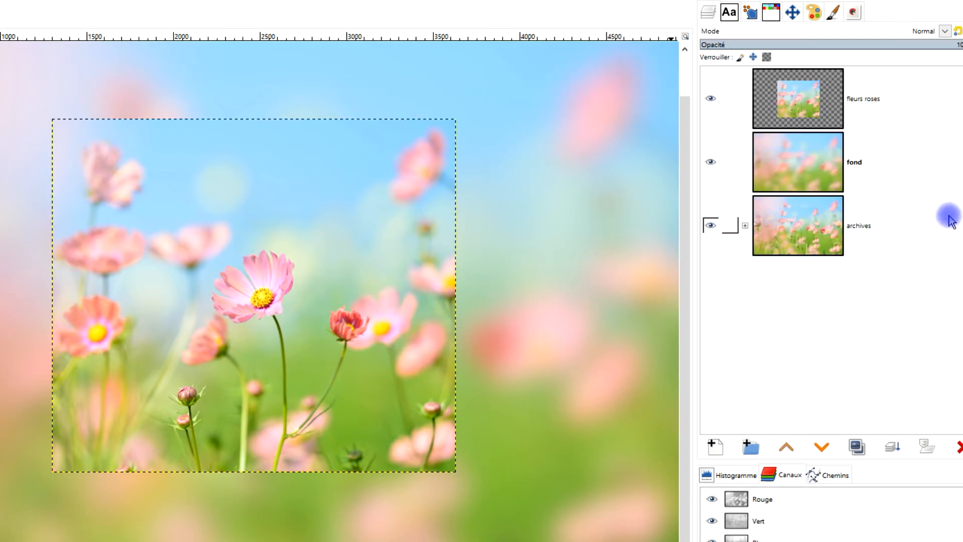
With the "fleurs roses" layer active, draw a rectangular selection about 3764 × 2104 px around it, extending past both of its sides.
left_click(827, 97)
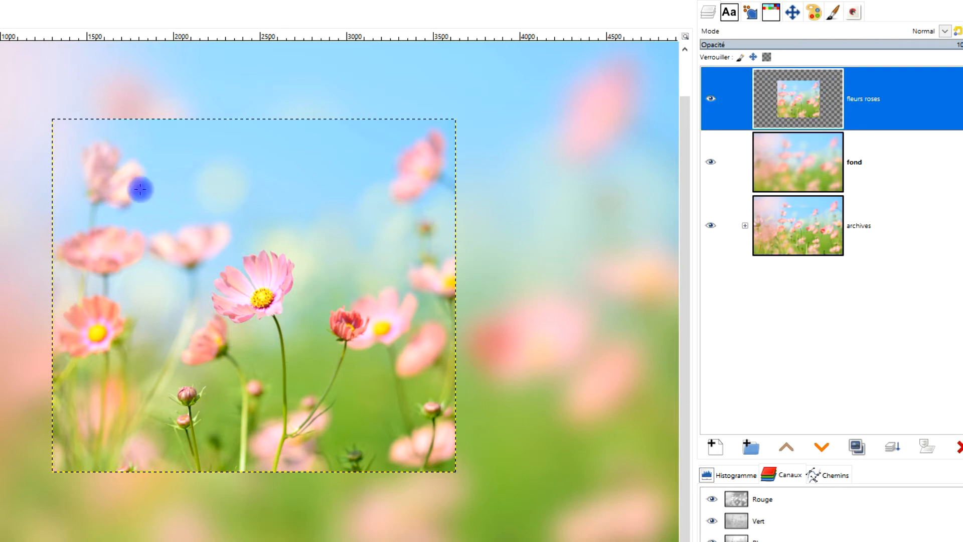
scroll(120, 267, "up", 1)
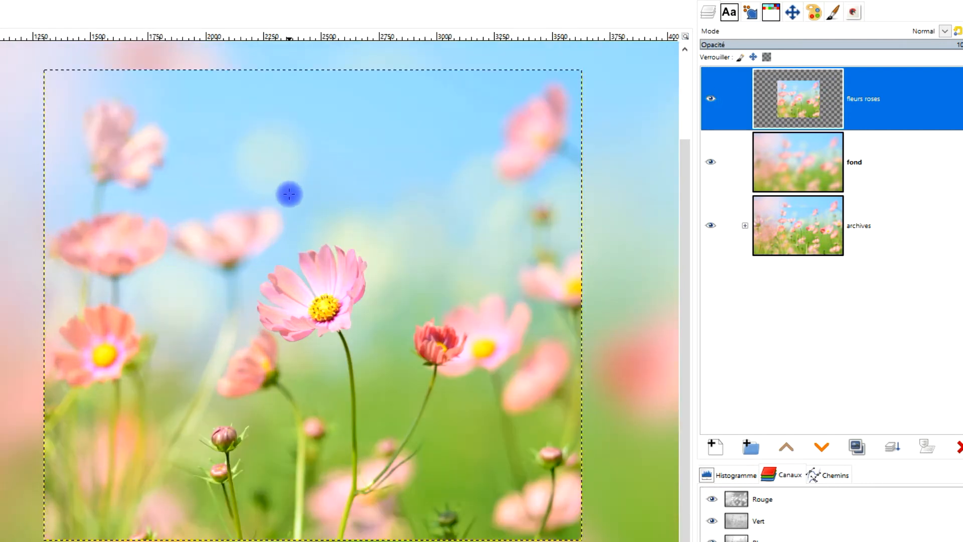
scroll(290, 194, "down", 1)
left_click_drag(392, 188, 346, 248)
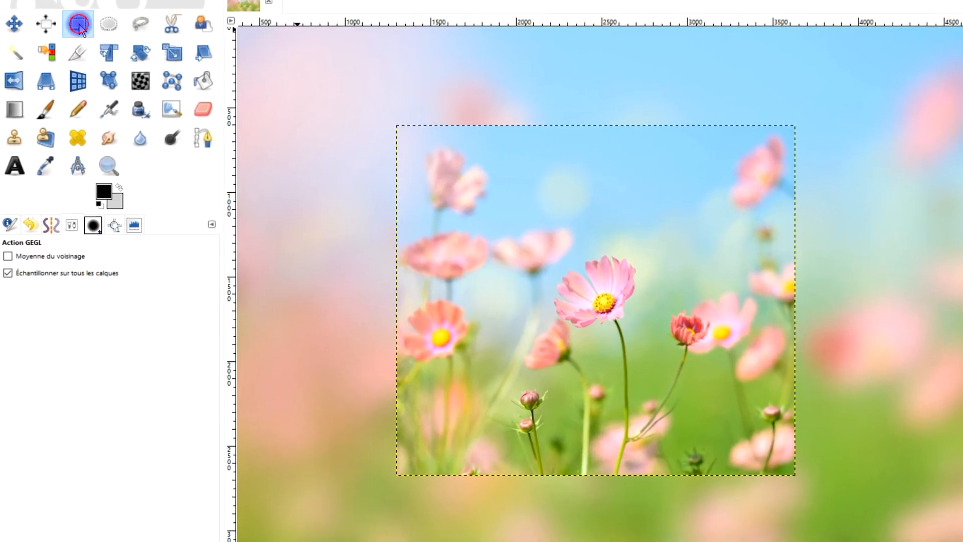
left_click(70, 37)
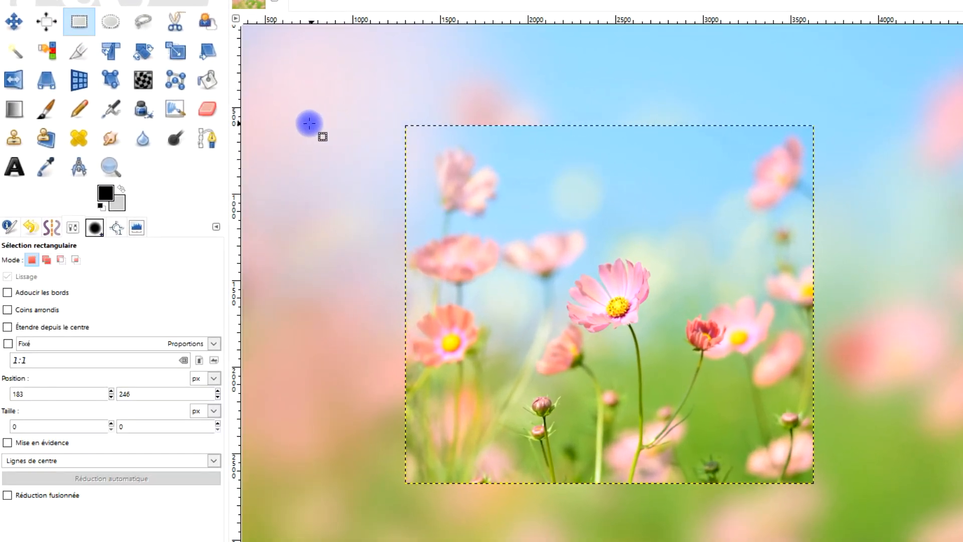
mouse_move(297, 121)
left_mouse_down()
mouse_move(636, 305)
mouse_move(866, 528)
mouse_move(939, 482)
mouse_move(955, 483)
left_mouse_up()
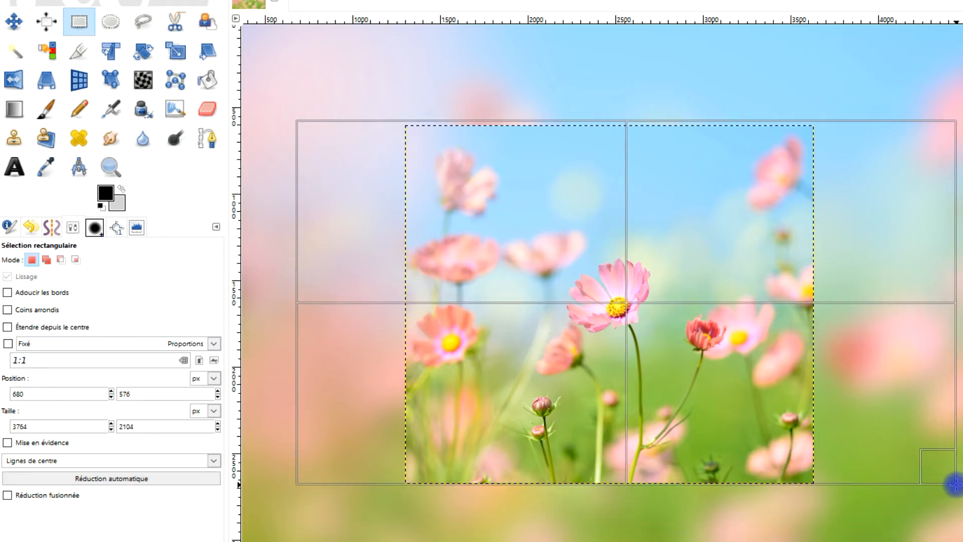
Align the selection's upper edge with the top of the "fleurs roses" layer at Y 605 and narrow the selection to 3696 px.
left_click_drag(647, 130, 665, 136)
left_click_drag(636, 473, 647, 472)
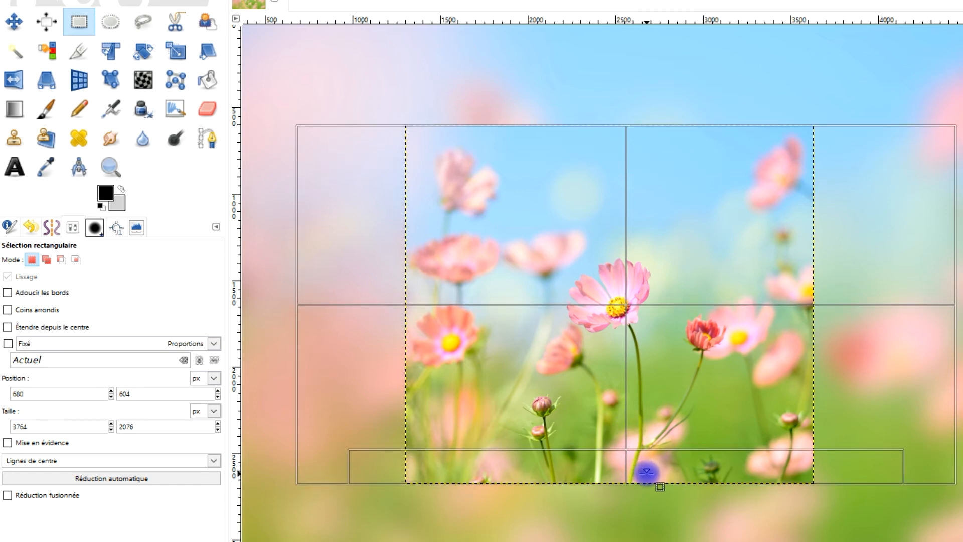
left_click_drag(925, 273, 915, 277)
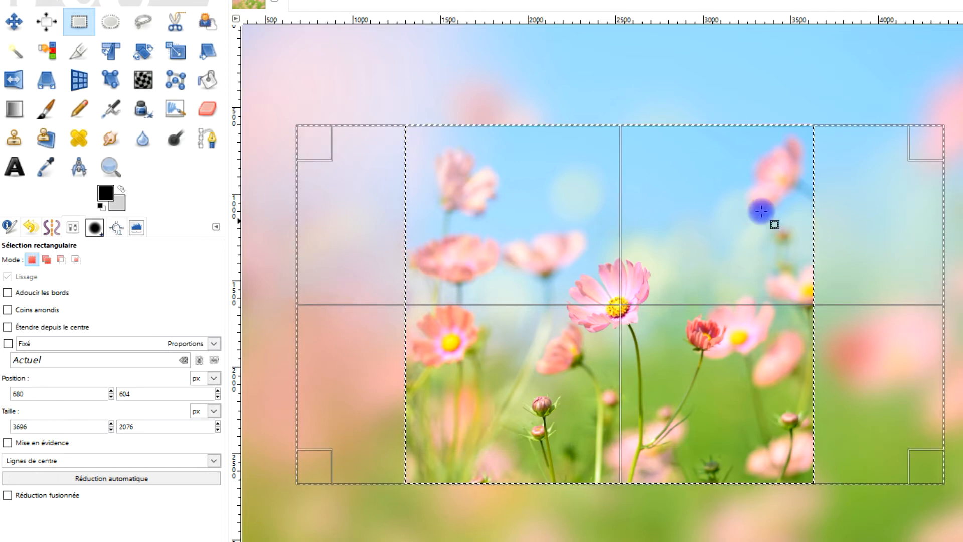
scroll(630, 108, "up", 5, "ctrl")
scroll(554, 110, "up", 2, "ctrl")
mouse_move(611, 351)
left_mouse_down()
mouse_move(617, 327)
mouse_move(617, 350)
left_mouse_up()
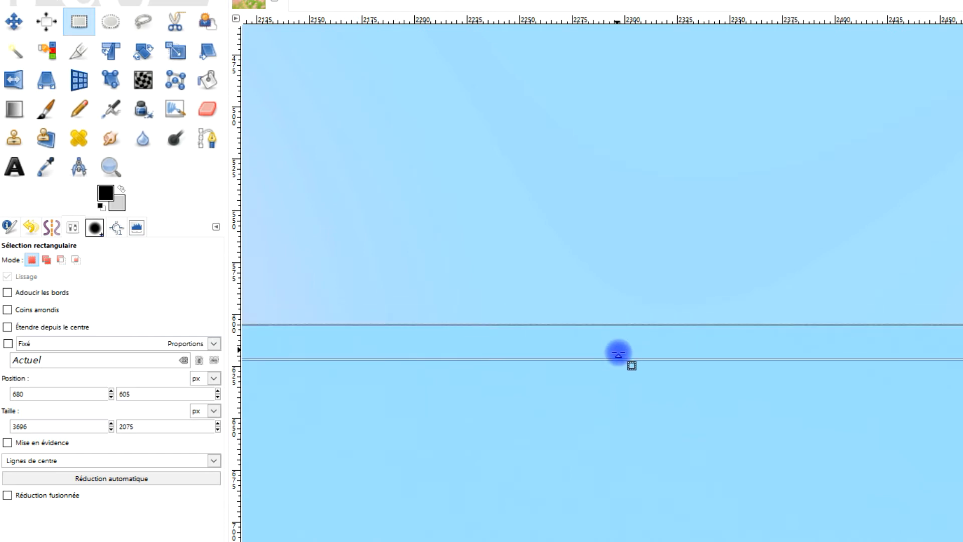
Align the selection's lower edge with the bottom of the "fleurs roses" layer, reducing the selection height to 2070 px.
scroll(618, 354, "down", 15)
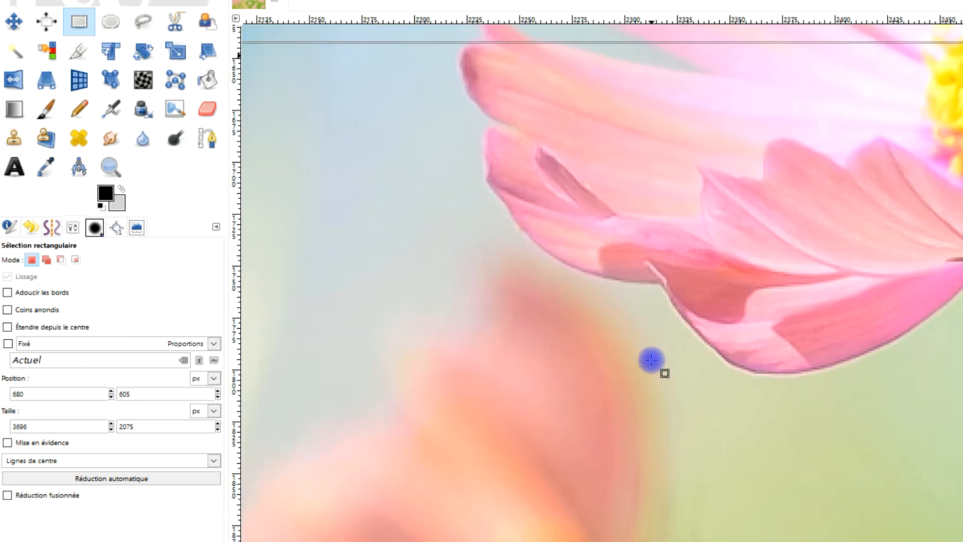
scroll(651, 359, "down", 6, "ctrl")
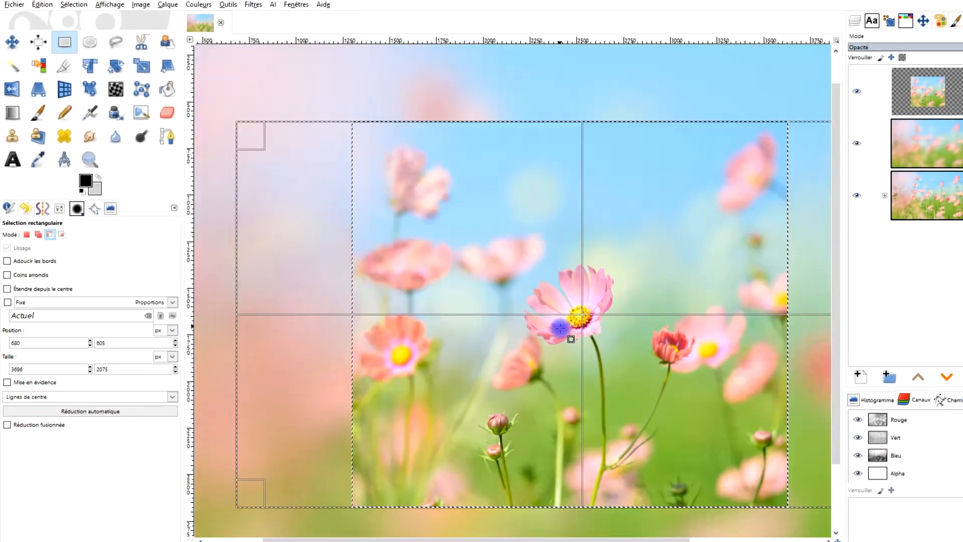
scroll(575, 427, "up", 6, "ctrl")
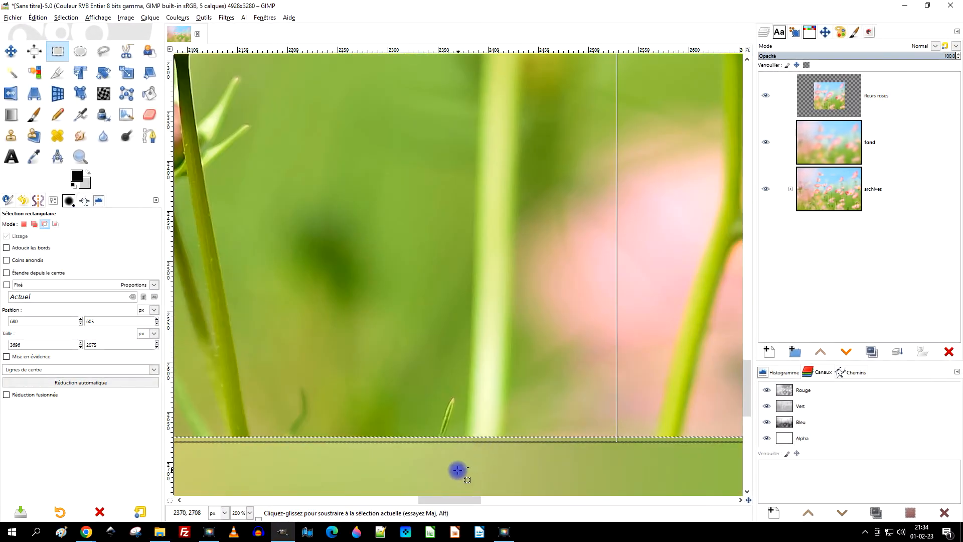
scroll(452, 447, "up", 4, "ctrl")
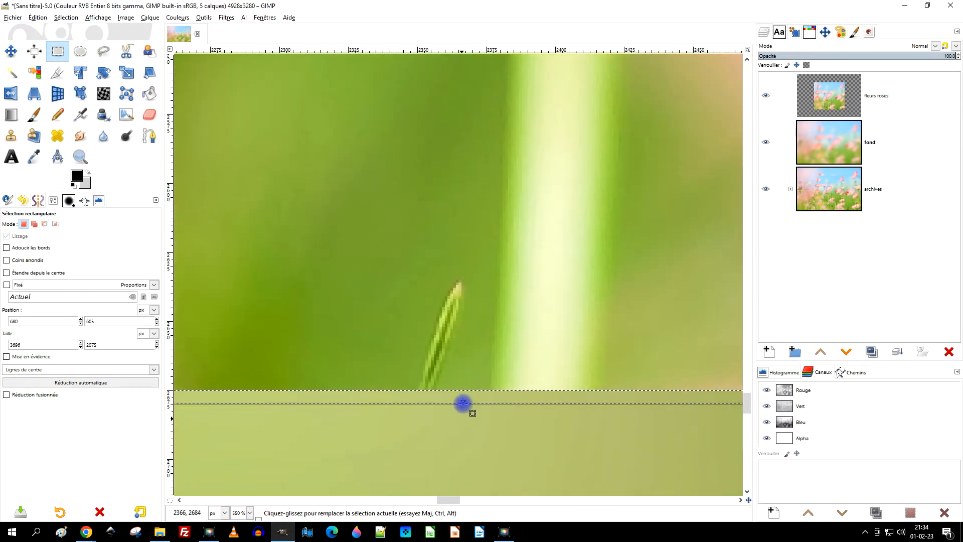
mouse_move(462, 403)
left_mouse_down()
mouse_move(460, 378)
mouse_move(460, 388)
left_mouse_up()
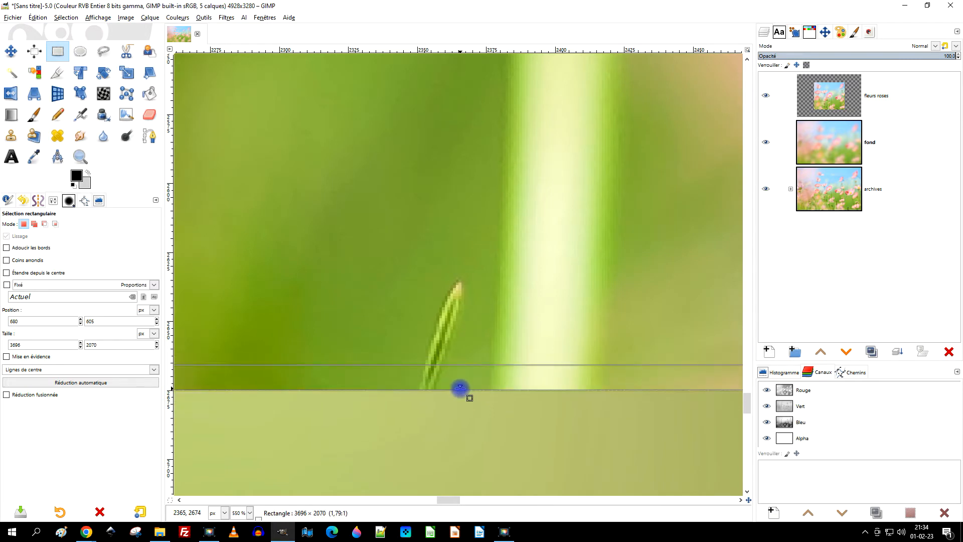
Fit the "fleurs roses" layer's boundary to the rectangular selection and remove the selection.
scroll(504, 360, "down", 10, "ctrl")
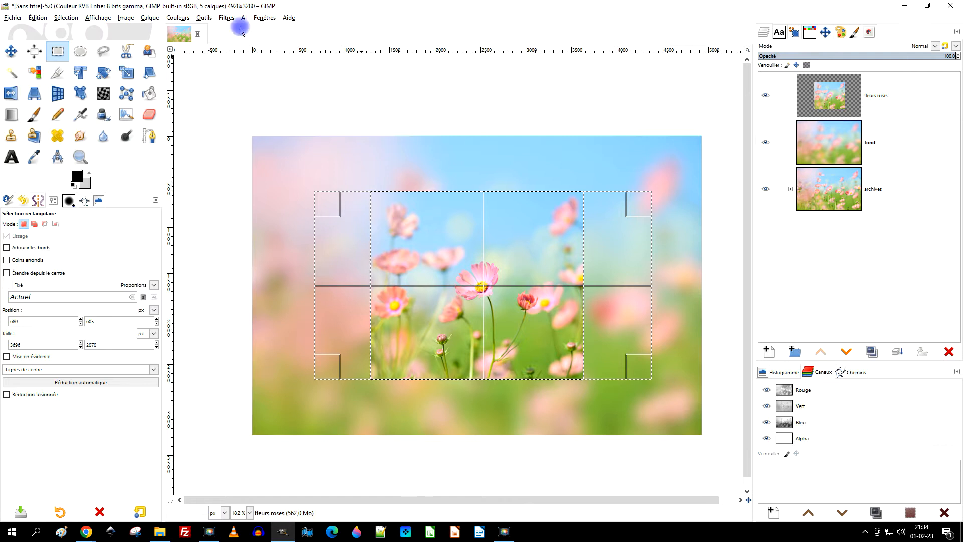
left_click(145, 19)
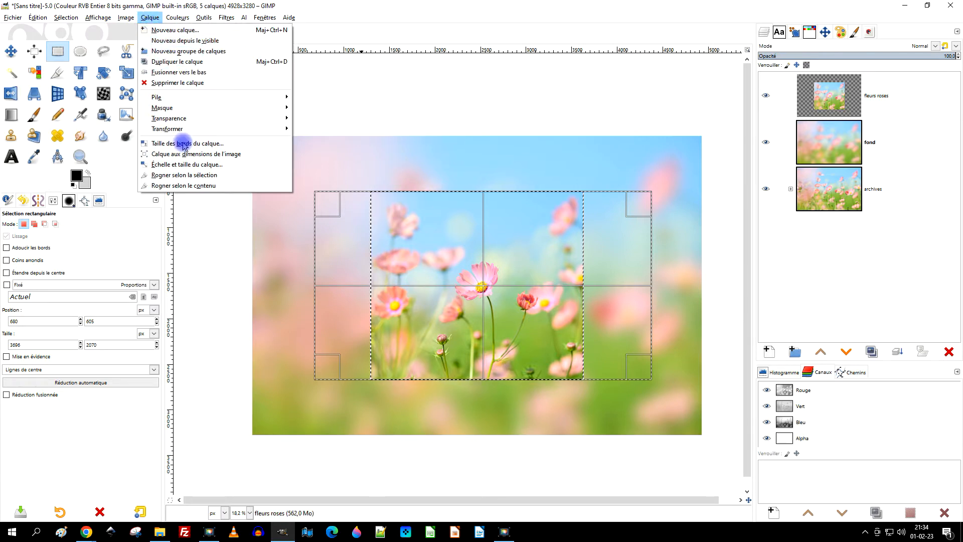
left_click(184, 175)
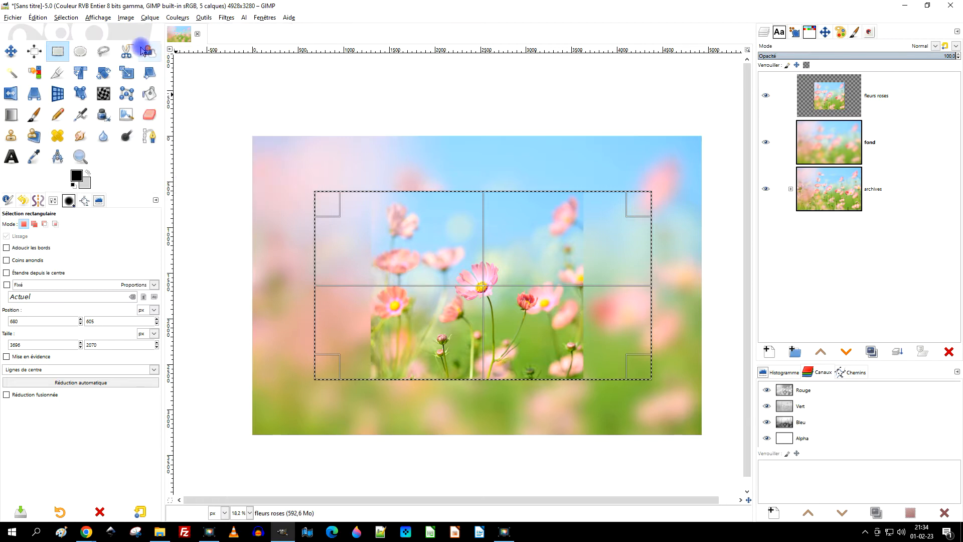
left_click(73, 20)
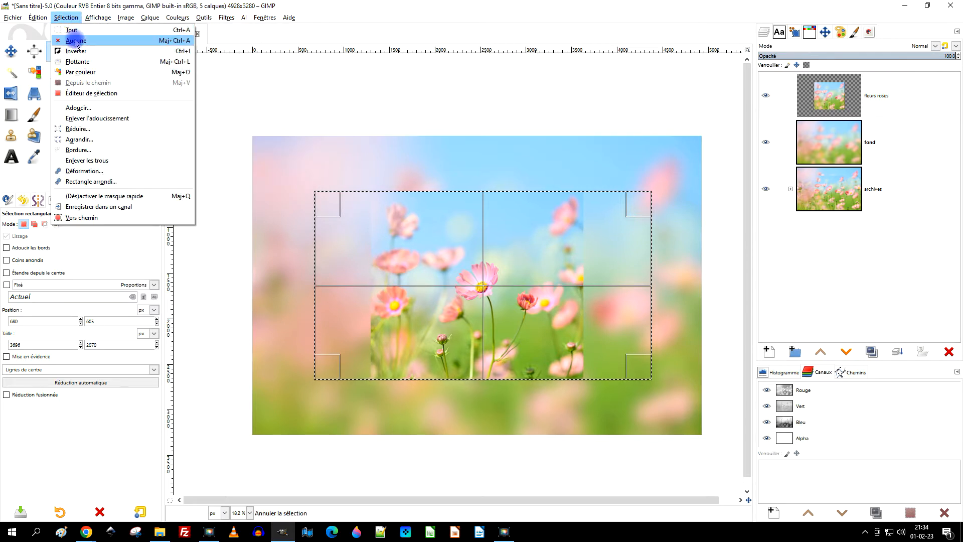
left_click(75, 41)
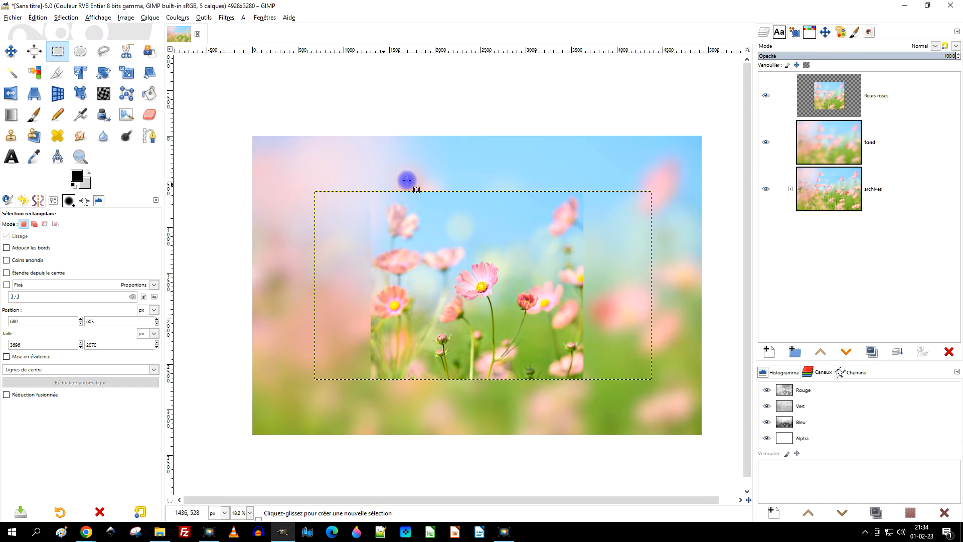
Start a Lens Distortion filter on the "fleurs roses" layer with Main at -17.92 and Brighten at -24.86.
scroll(478, 346, "up", 1)
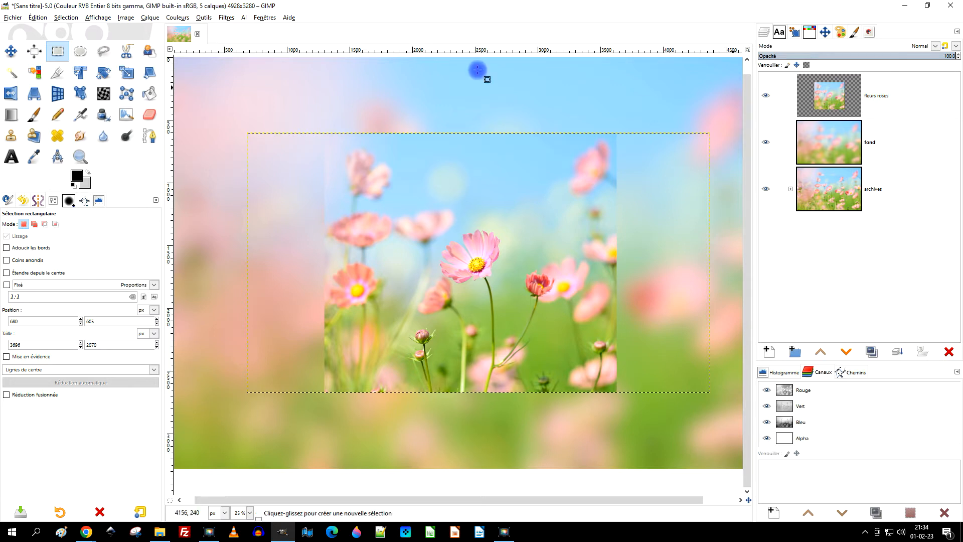
left_click(224, 18)
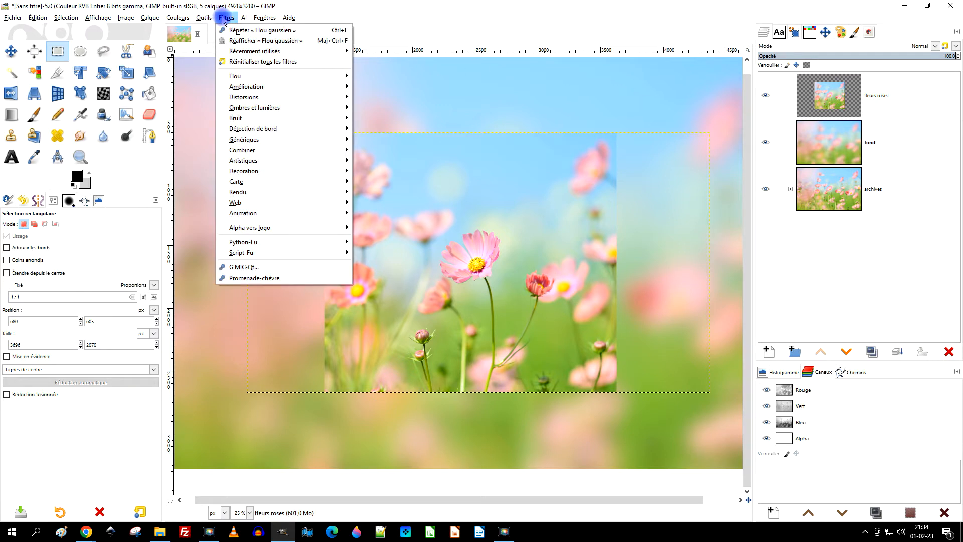
mouse_move(332, 106)
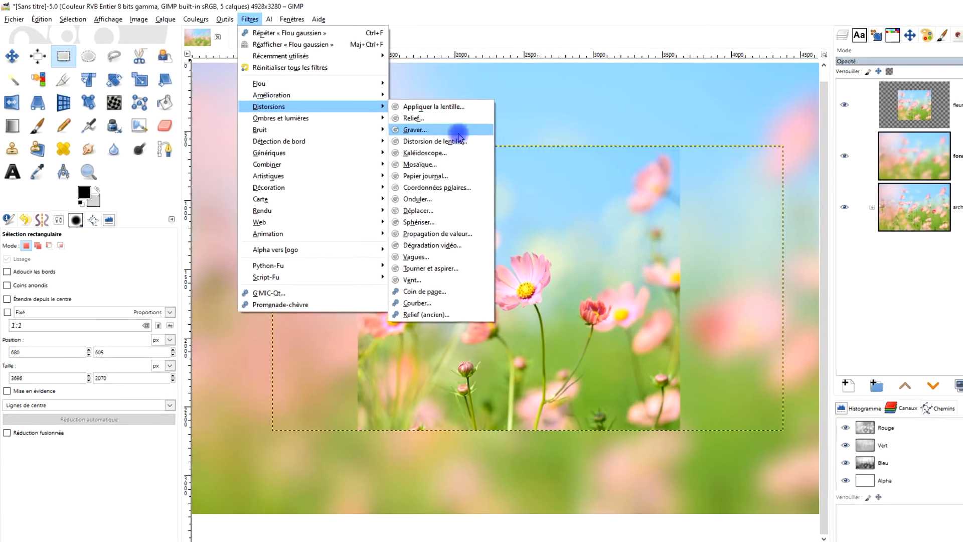
left_click(431, 138)
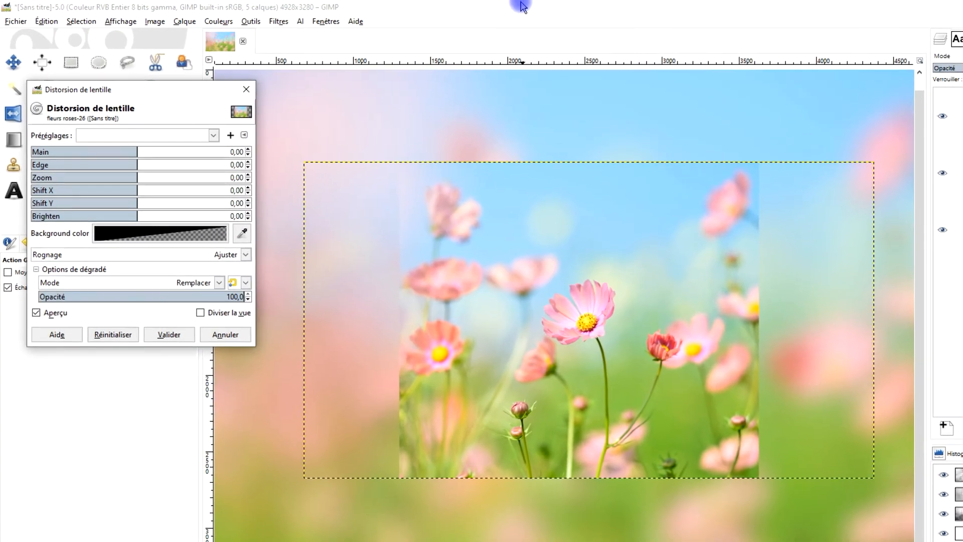
left_click_drag(150, 164, 135, 169)
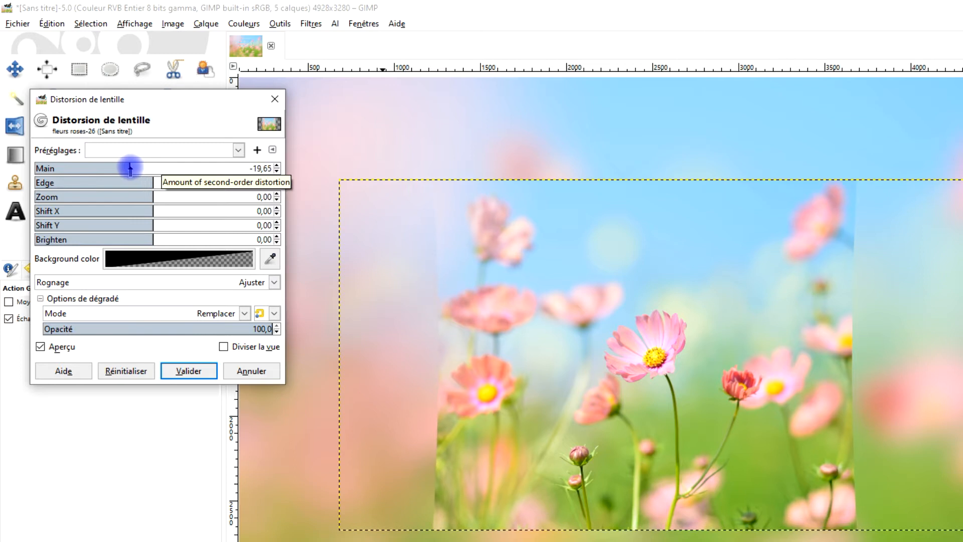
left_click_drag(125, 169, 130, 170)
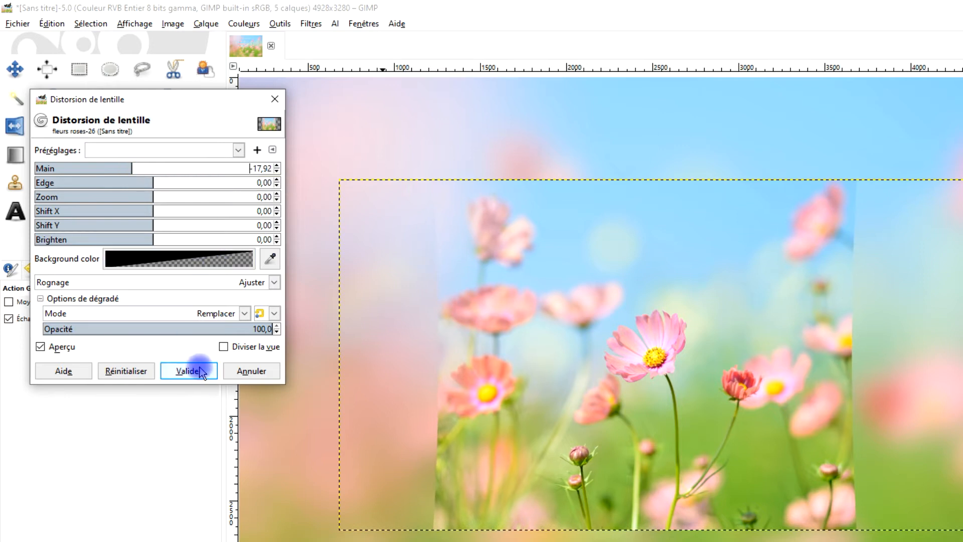
left_click_drag(148, 240, 136, 239)
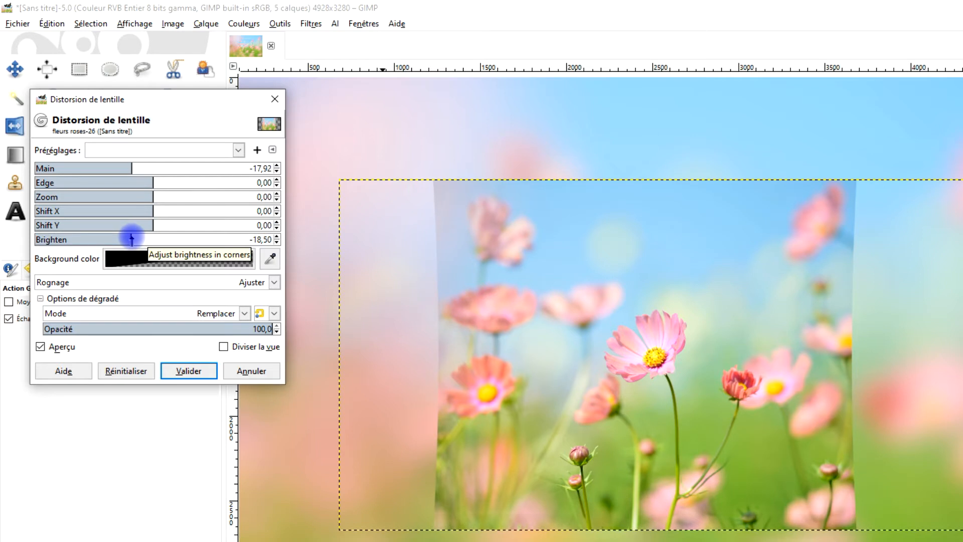
left_click_drag(132, 239, 125, 239)
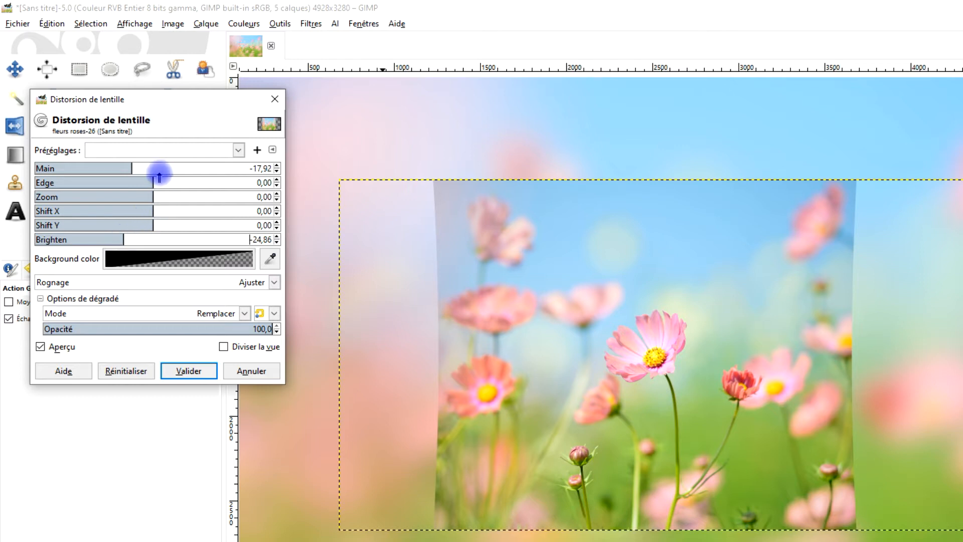
Set the Lens Distortion filter's Main value to -23.08 and apply the filter to the "fleurs roses" layer.
left_click_drag(128, 167, 127, 167)
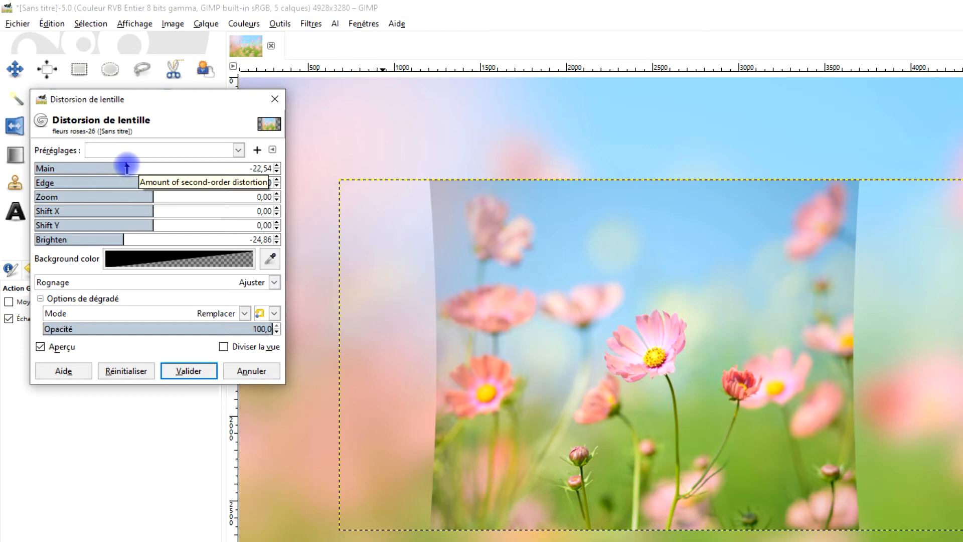
left_click_drag(130, 168, 133, 167)
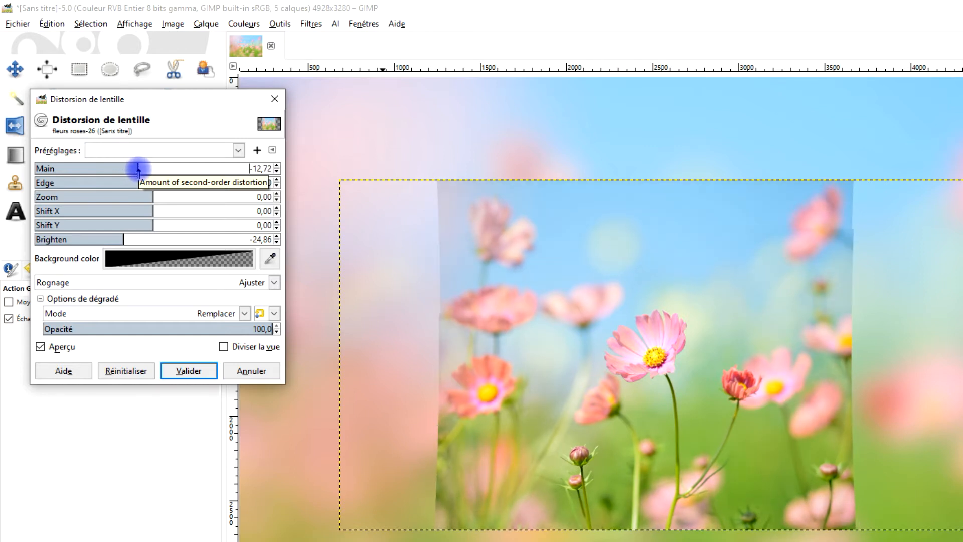
left_click_drag(139, 168, 129, 168)
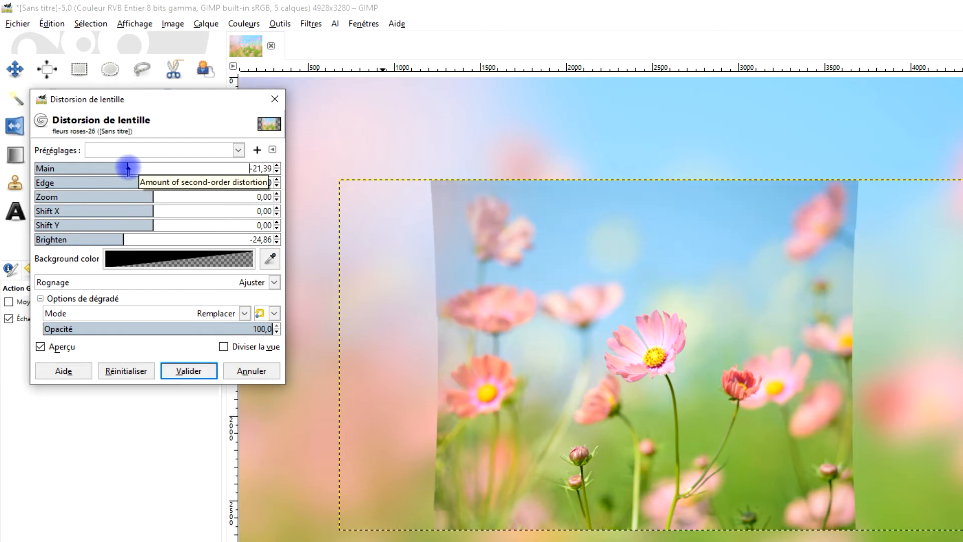
left_click_drag(128, 168, 131, 170)
left_click(268, 125)
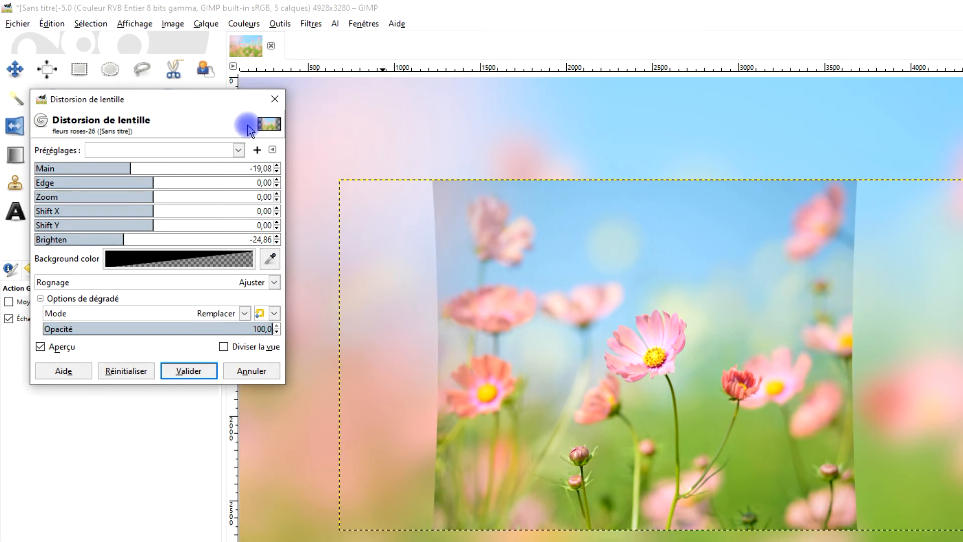
left_click(277, 171)
left_click(277, 171)
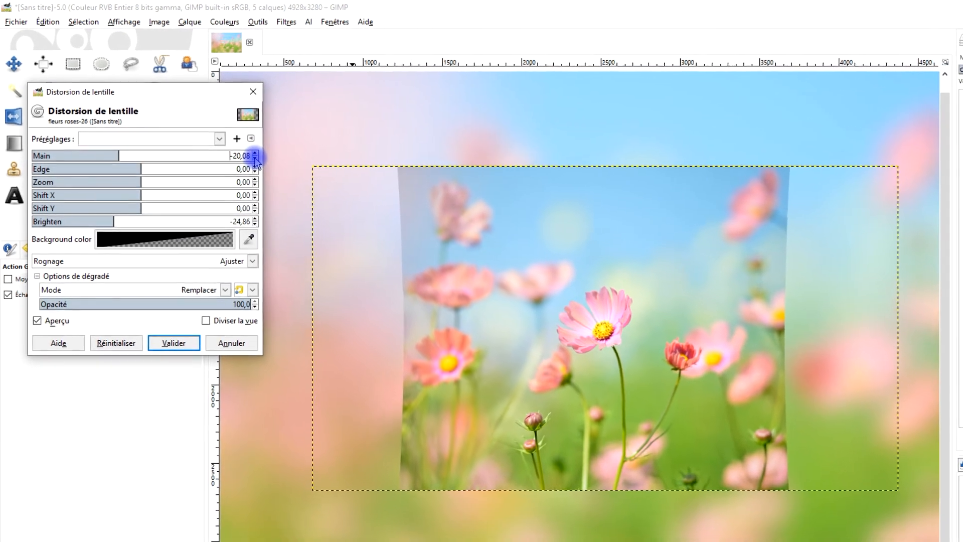
left_click(255, 159)
left_click(255, 158)
left_click(255, 159)
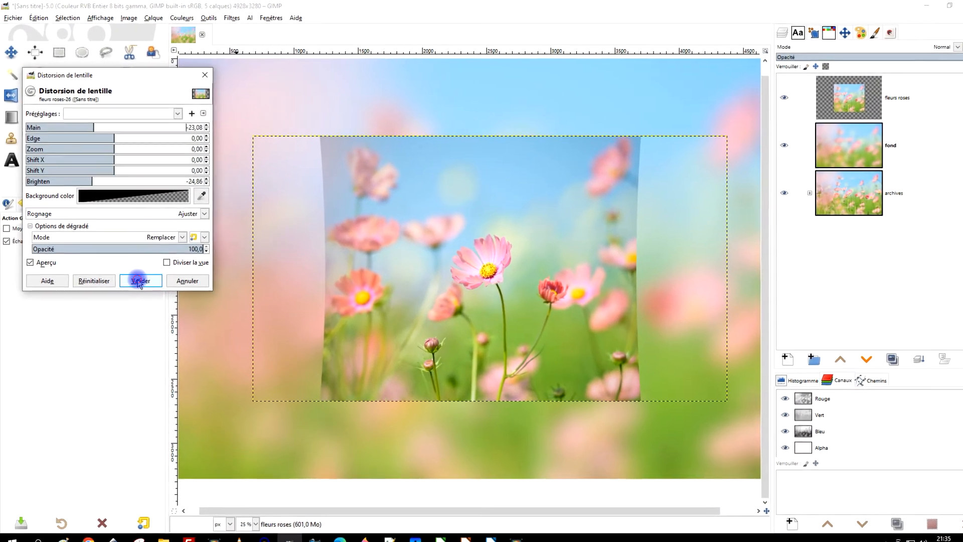
left_click(140, 281)
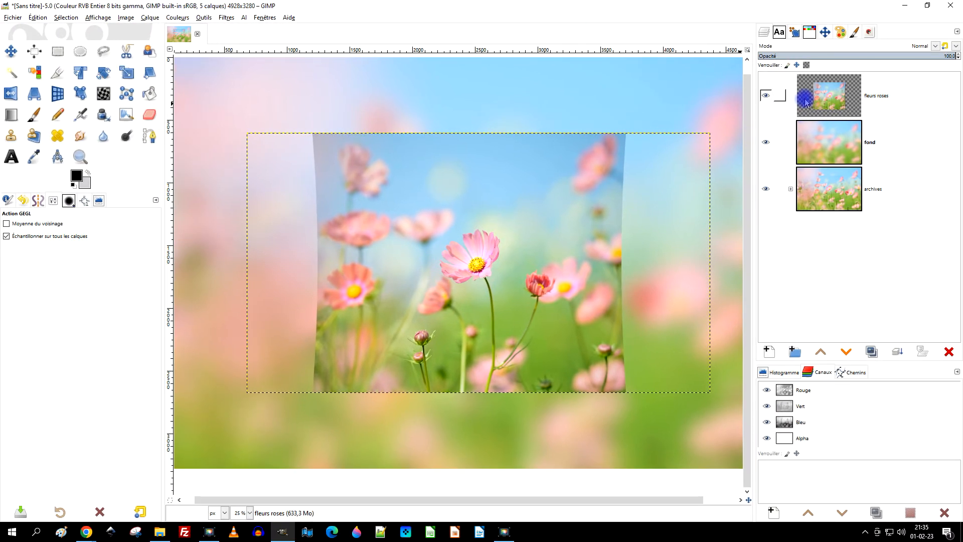
Convert the "fleurs roses" layer's alpha to a selection and create a transparent 4928 x 3280 px layer named "bordures".
right_click(833, 96)
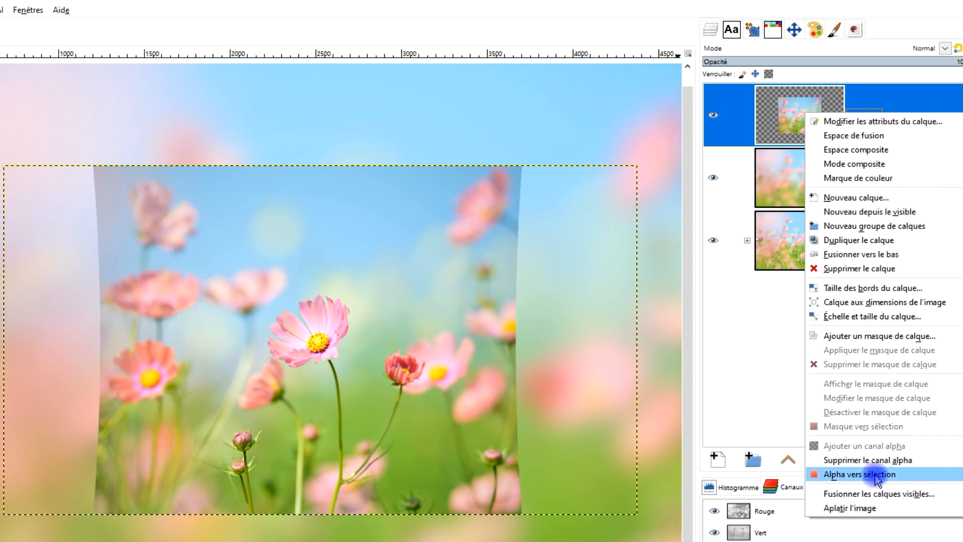
left_click(864, 474)
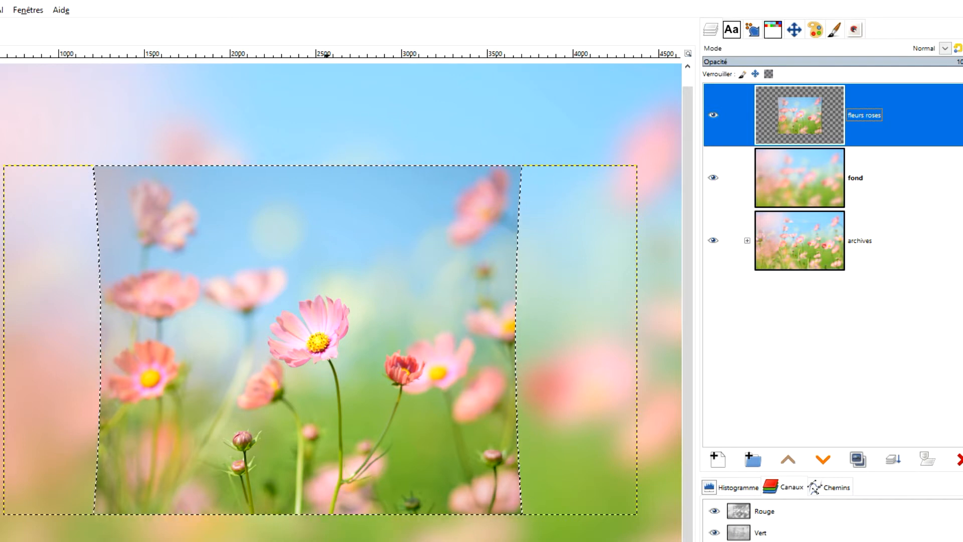
left_click(722, 457)
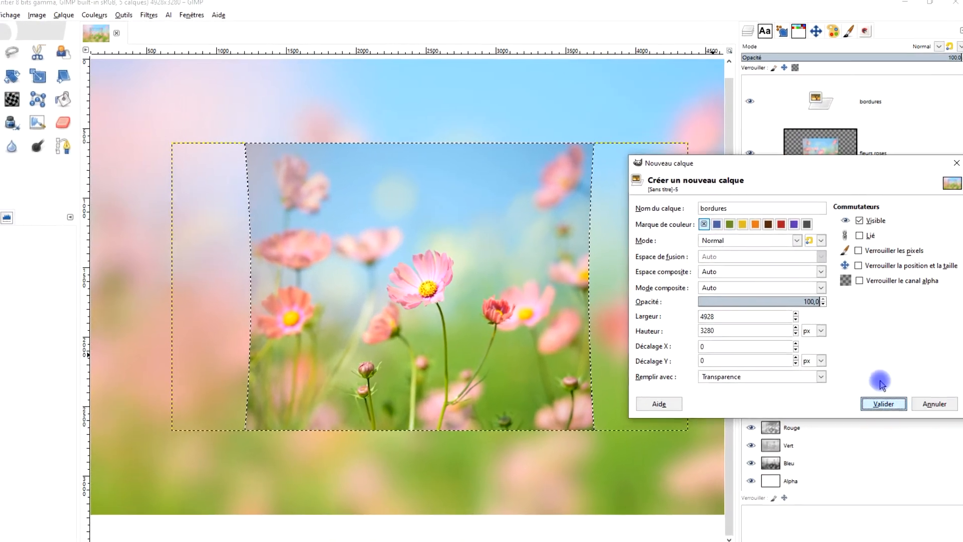
left_click(877, 482)
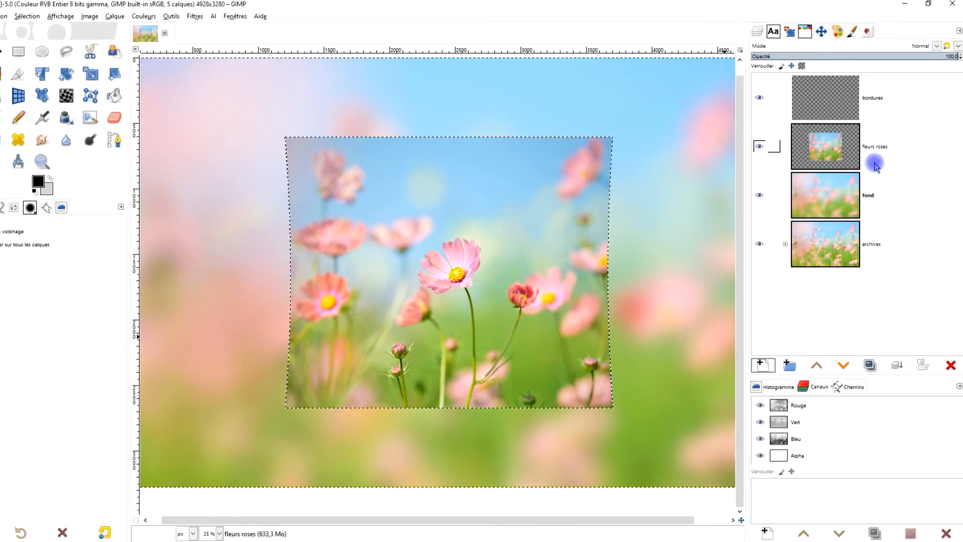
Stroke the selection outline on the "bordures" layer with a solid black line 5 px wide.
left_click(824, 99)
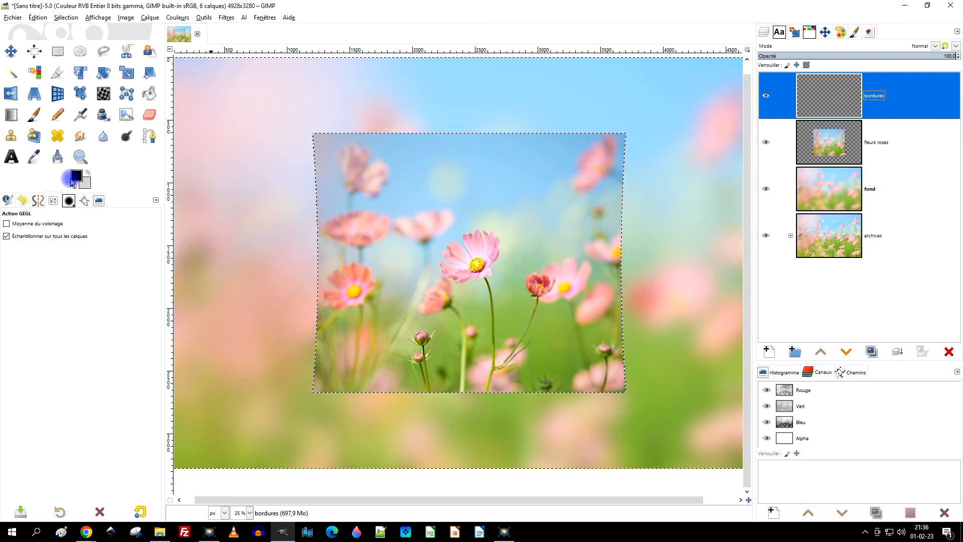
left_click(40, 18)
left_click(86, 226)
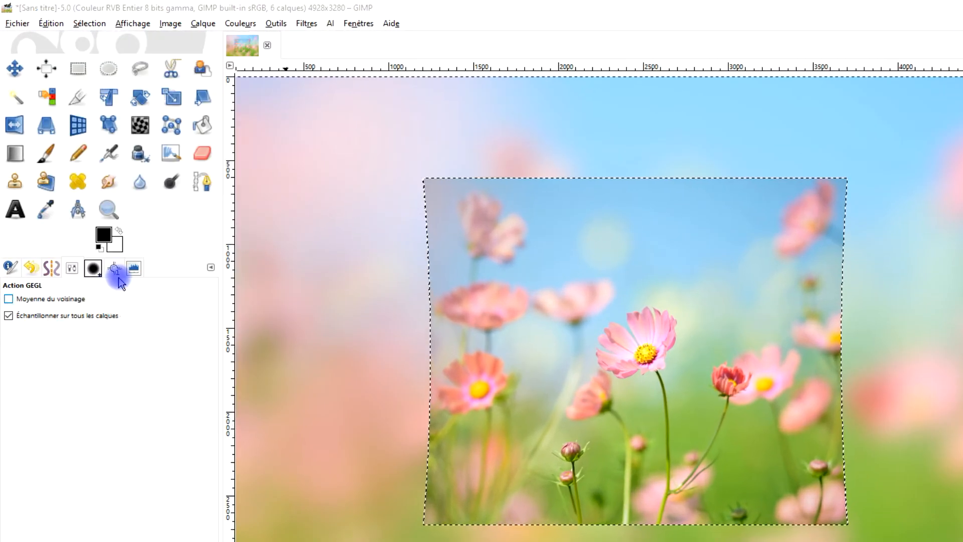
left_click(580, 298)
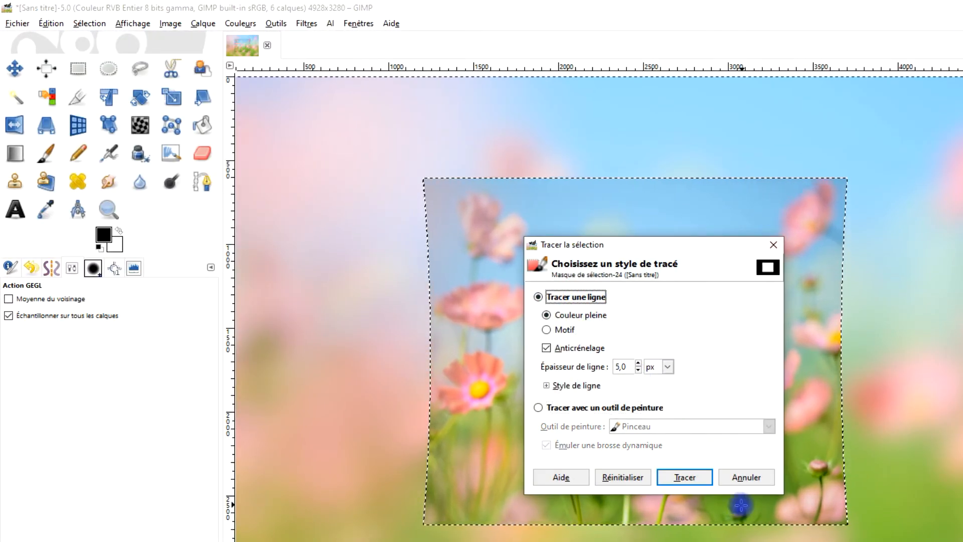
left_click(696, 478)
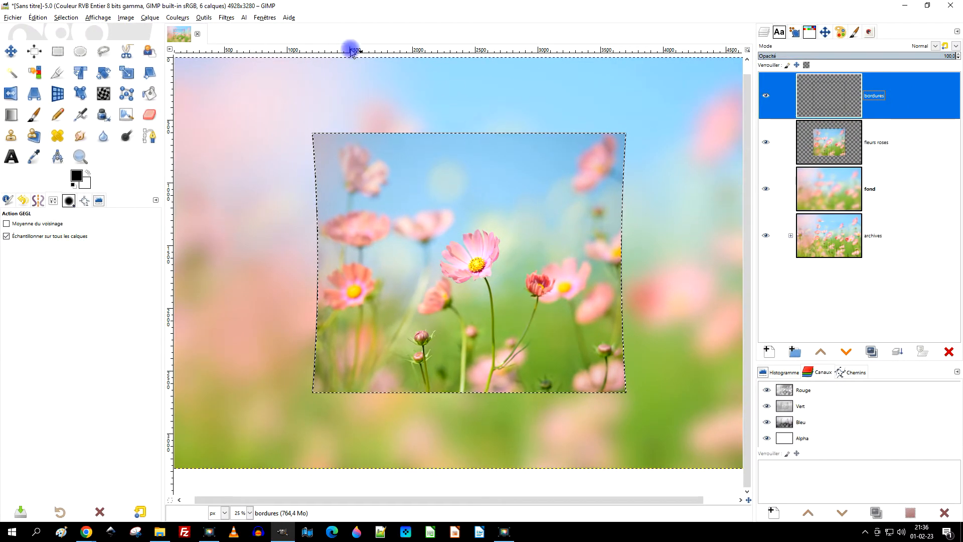
Stroke the selection outline on the "bordures" layer with a solid black 10 px line, and remove the selection.
left_click(42, 20)
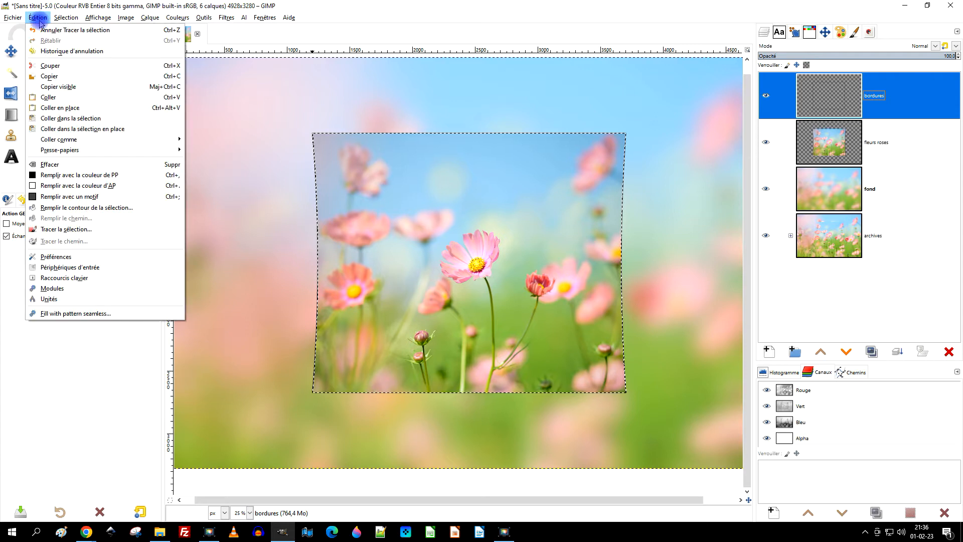
left_click(86, 226)
left_click(472, 272)
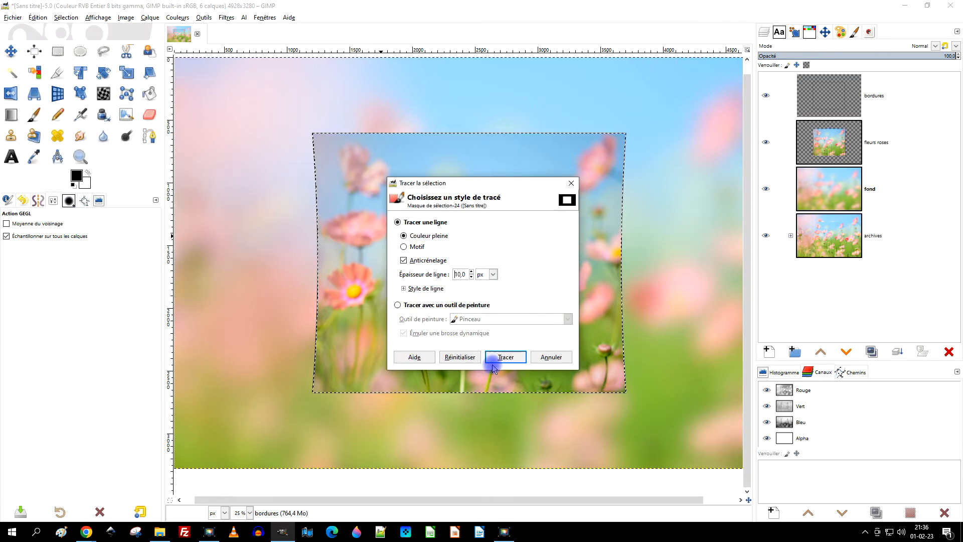
key("Return")
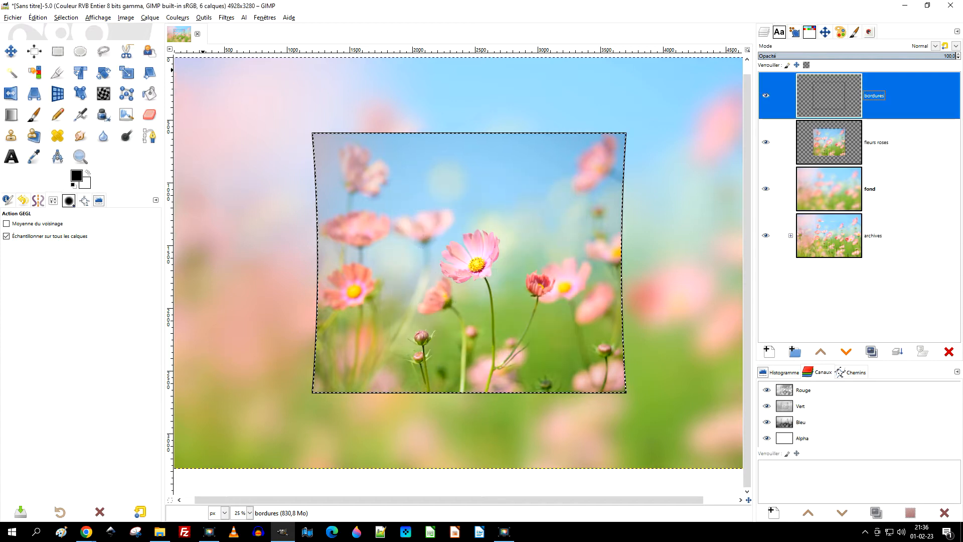
left_click(67, 18)
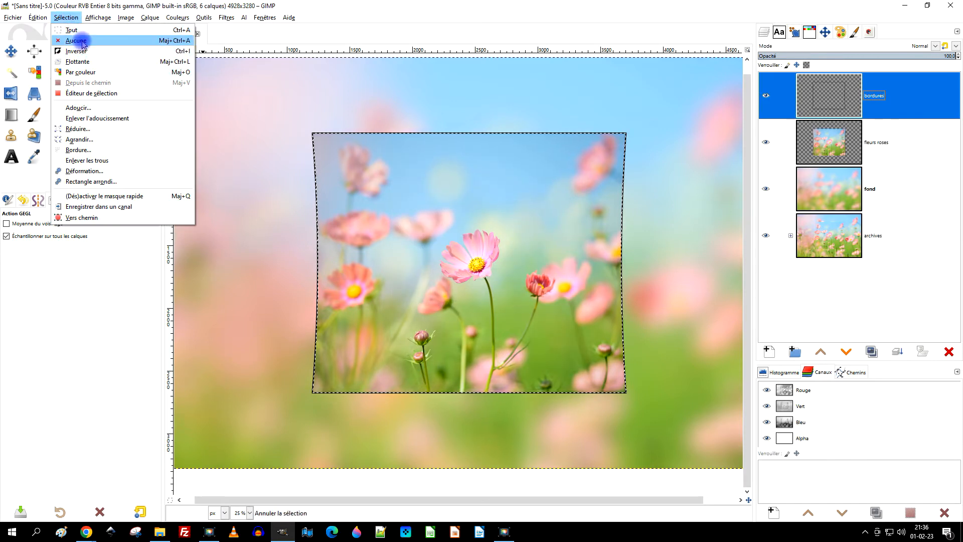
left_click(75, 40)
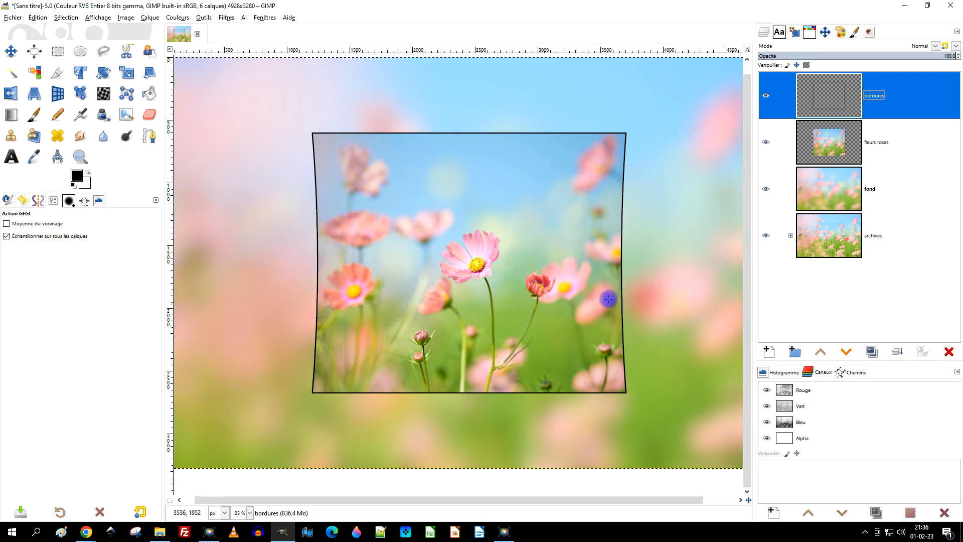
Move the "bordures" layer directly below the "fleurs roses" layer.
left_click(846, 353)
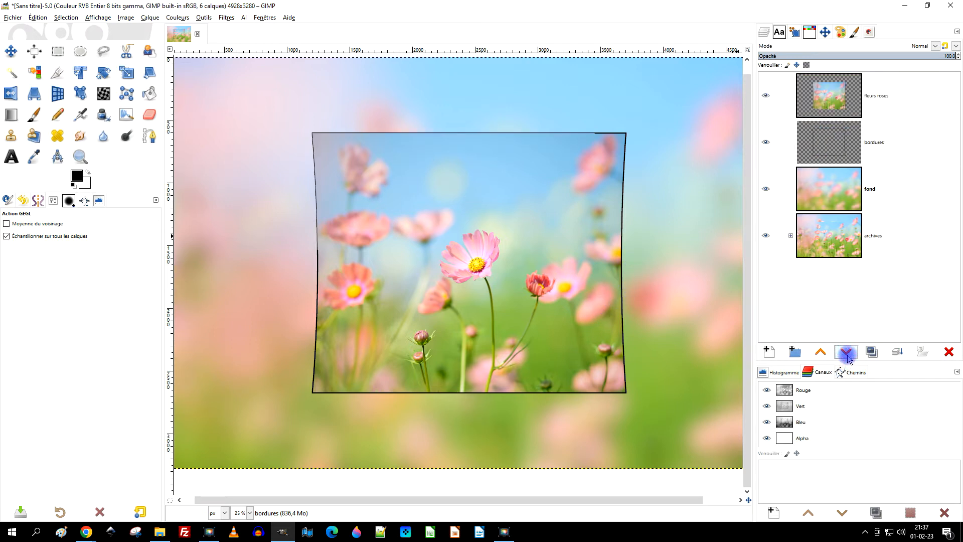
left_click(858, 137)
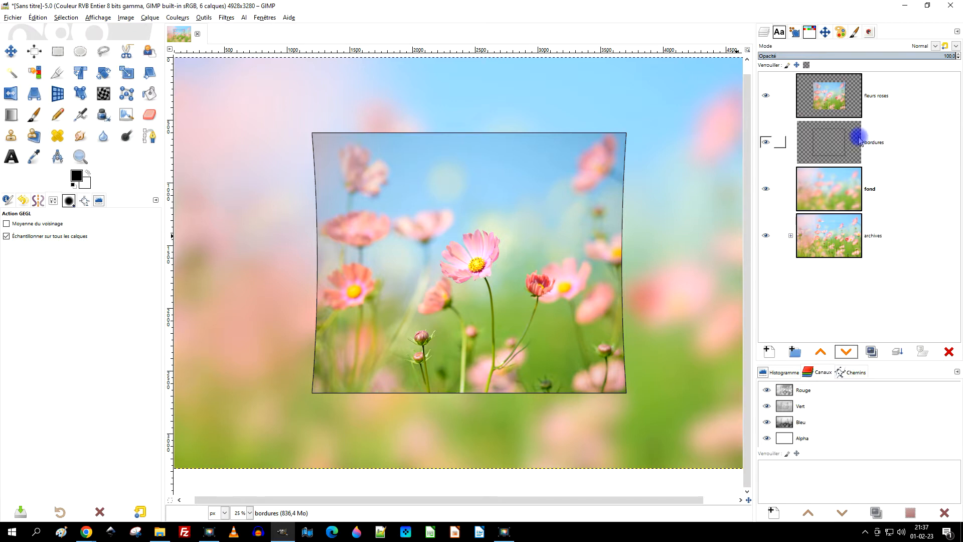
left_click(546, 307)
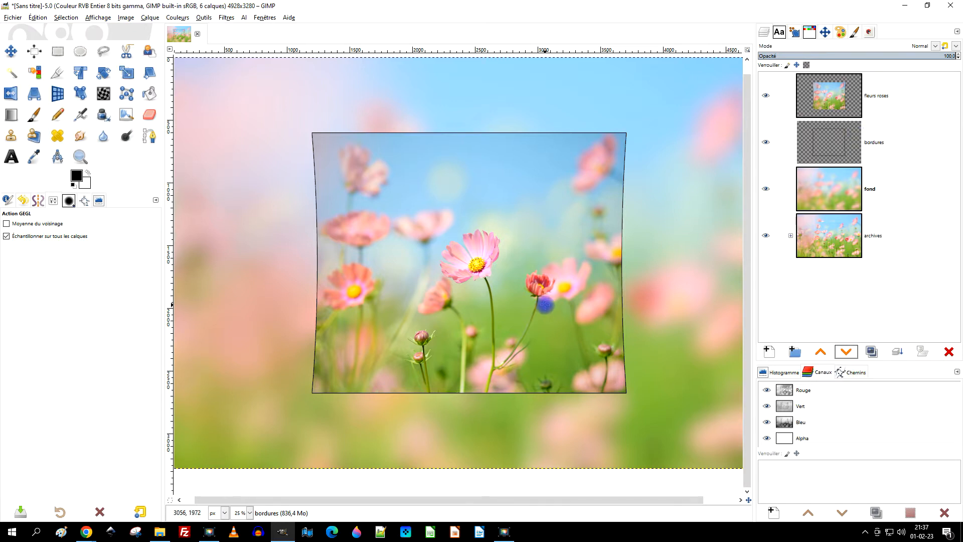
Duplicate the "fleurs roses" layer and rename the copy "ombre de fleurs roses".
left_click(831, 101)
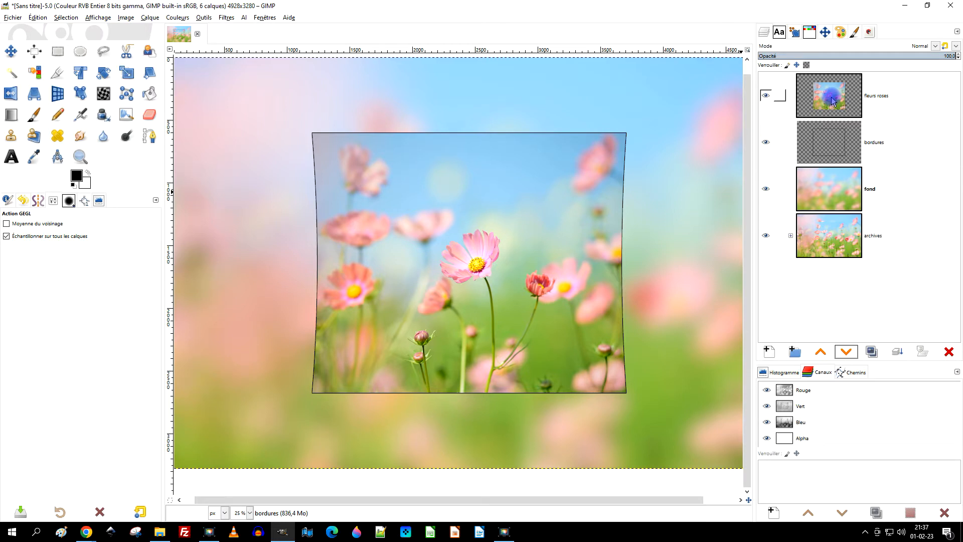
left_click(859, 112)
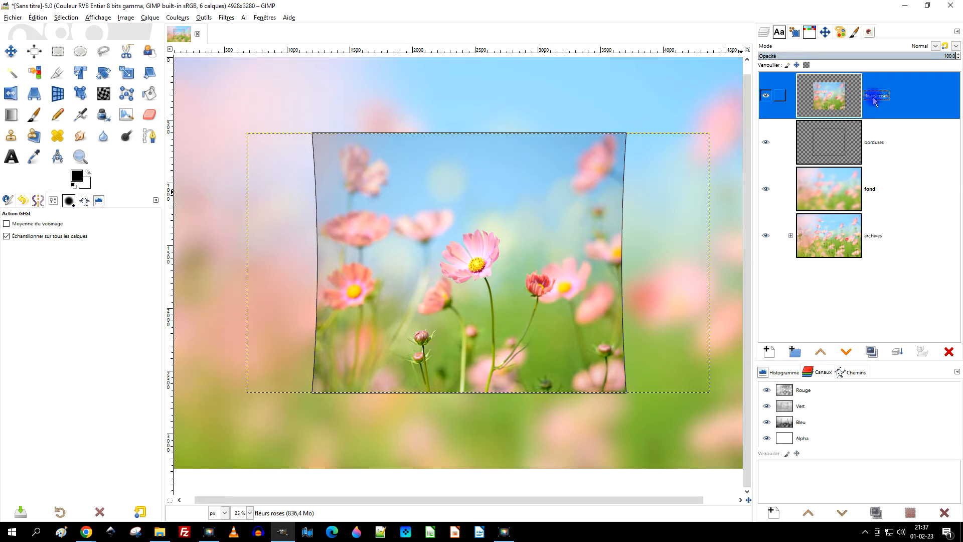
left_click(872, 352)
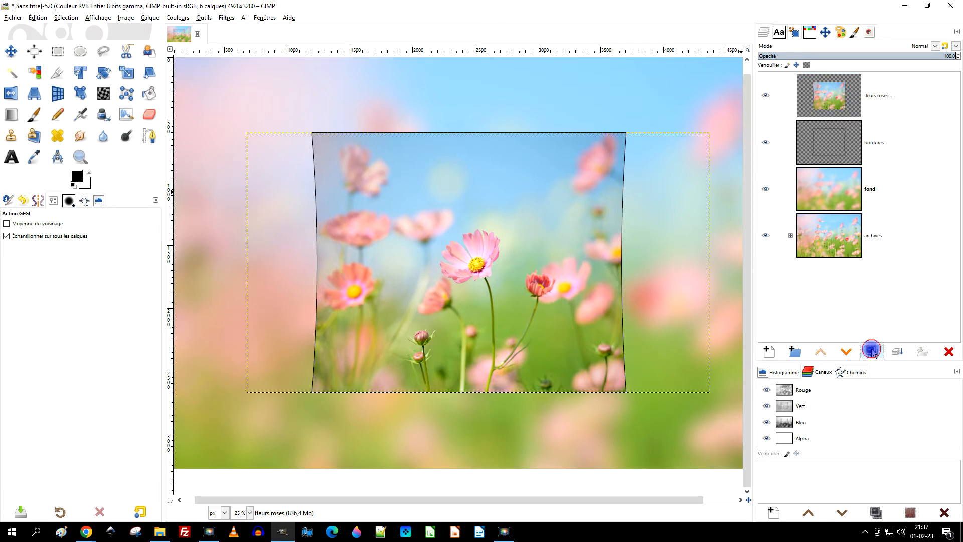
double_click(871, 95)
double_click(871, 96)
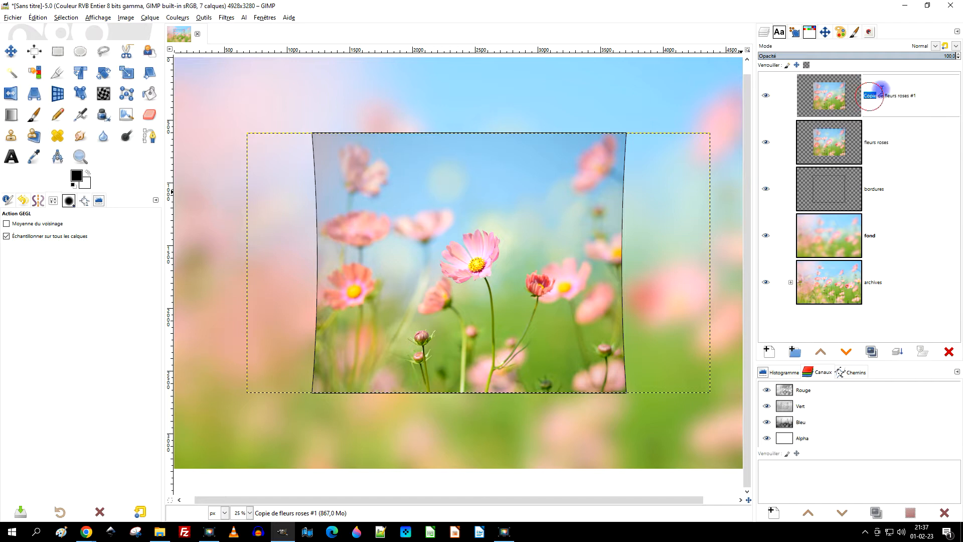
type("ombre")
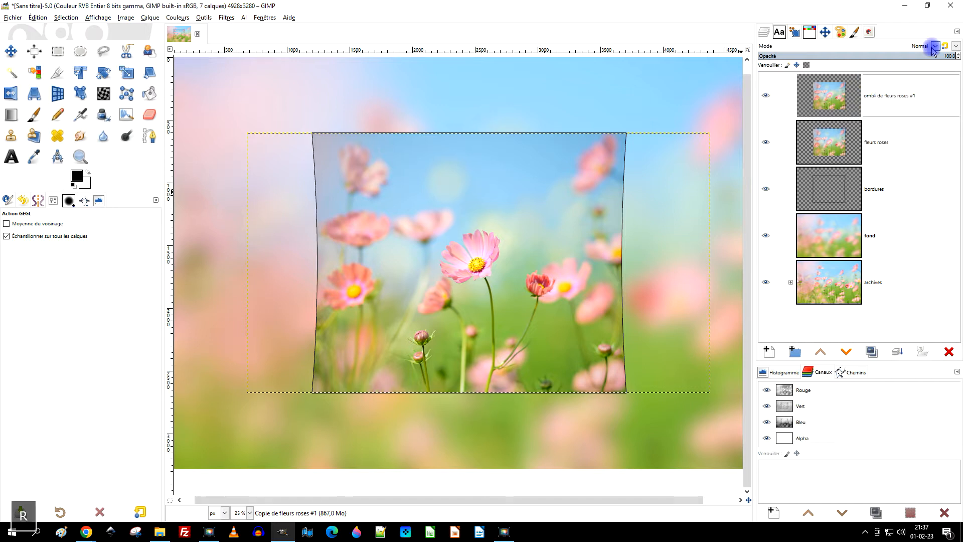
key("End")
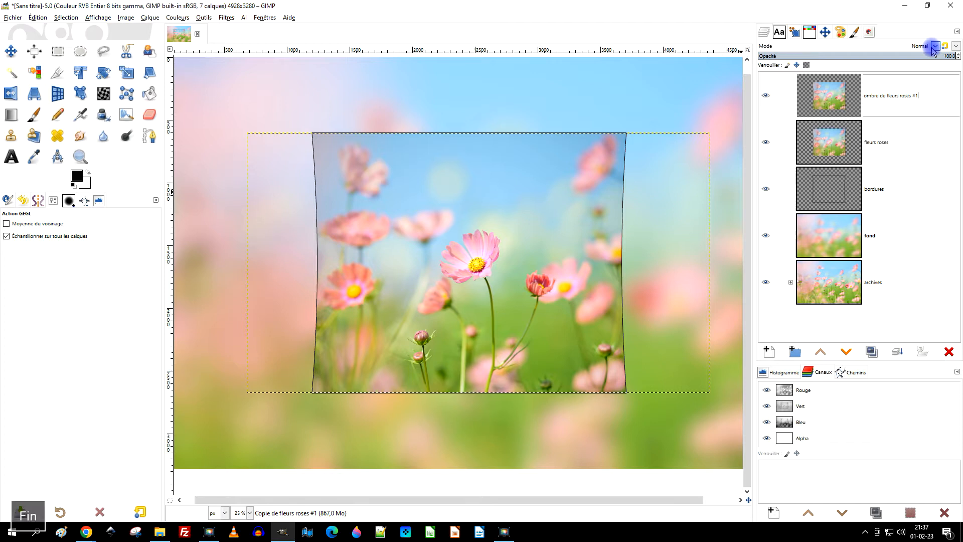
key("BackSpace")
key("BackSpace")
key("BackSpace")
key("Return")
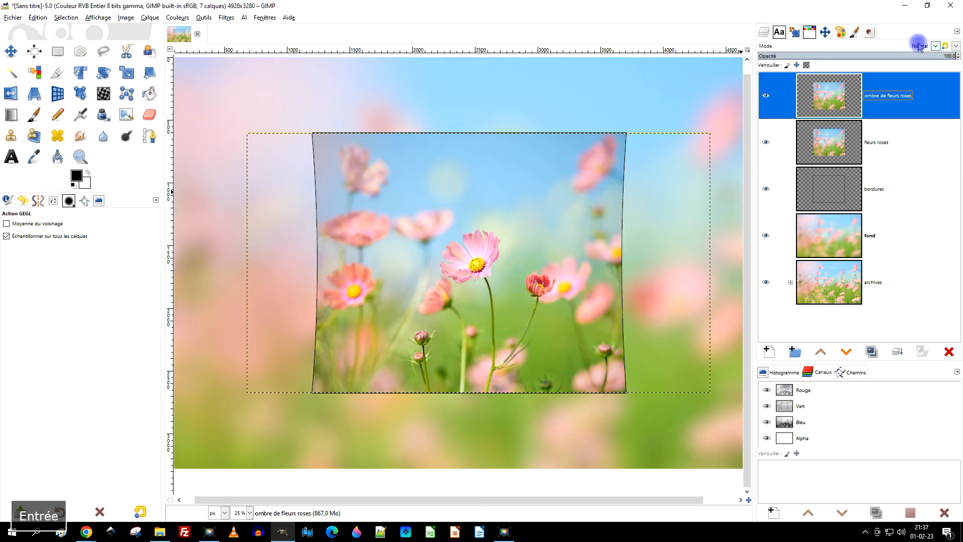
Move the "ombre de fleurs roses" layer below "fleurs roses" and expand its boundary to the image size.
left_click(846, 353)
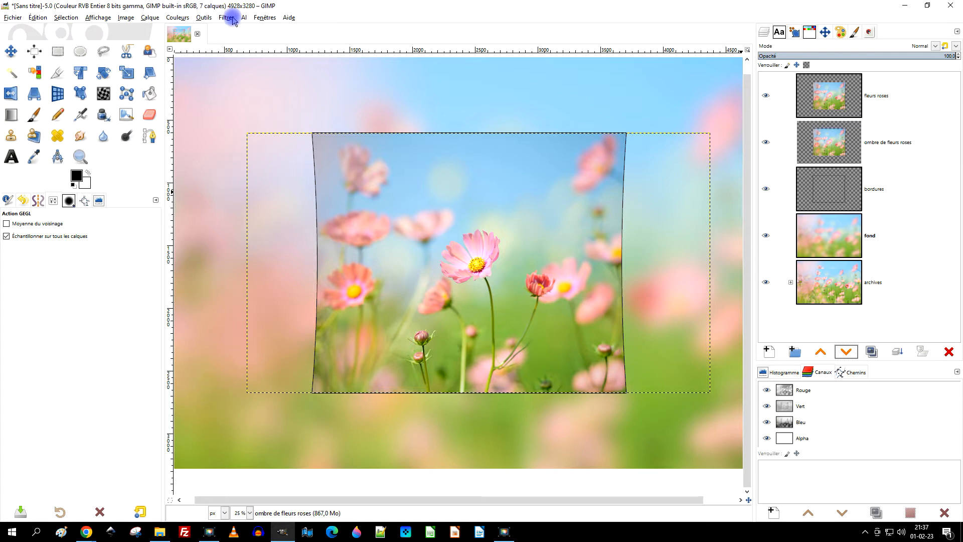
right_click(827, 139)
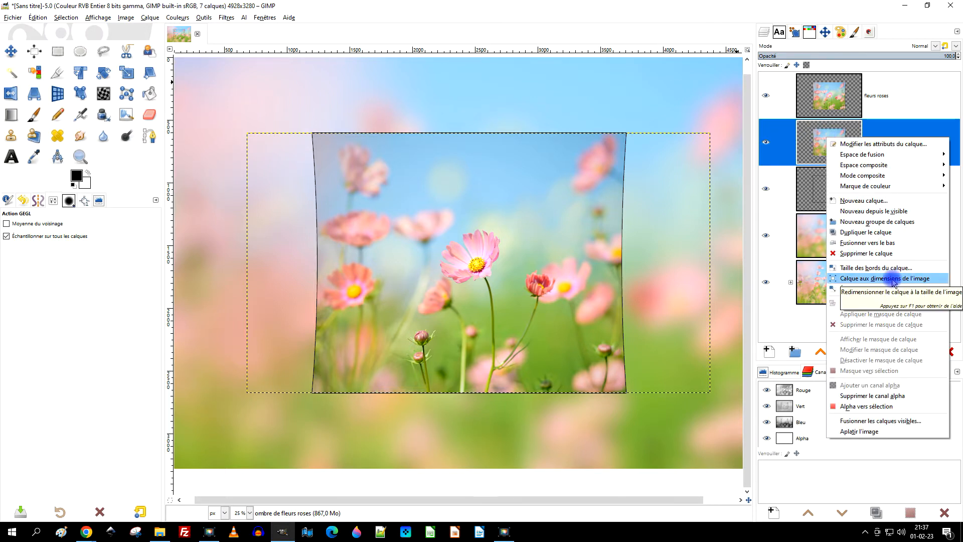
left_click(893, 279)
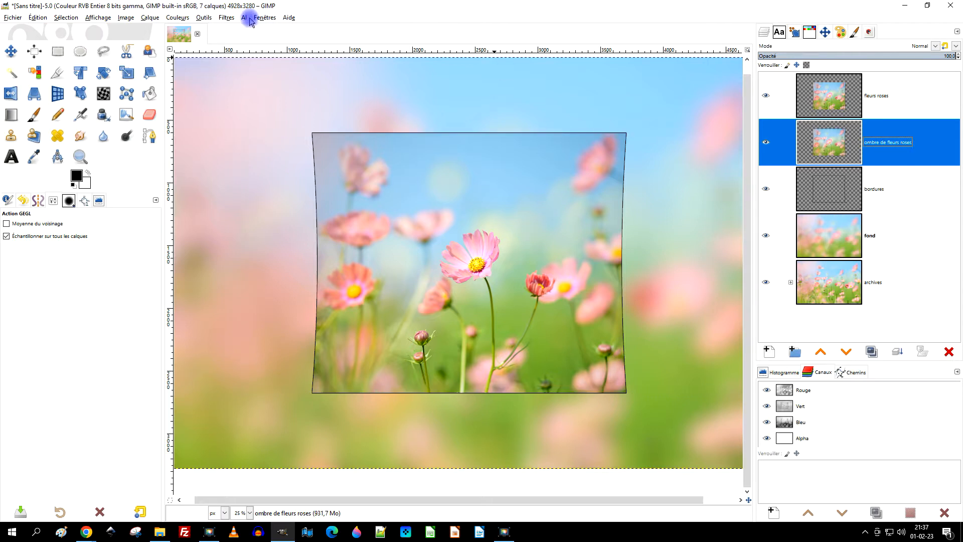
Apply a drop shadow to the "ombre de fleurs roses" layer with X/Y offsets 29.383, blur radius 43.16, grow radius -13 and opacity 1.029.
left_click(226, 18)
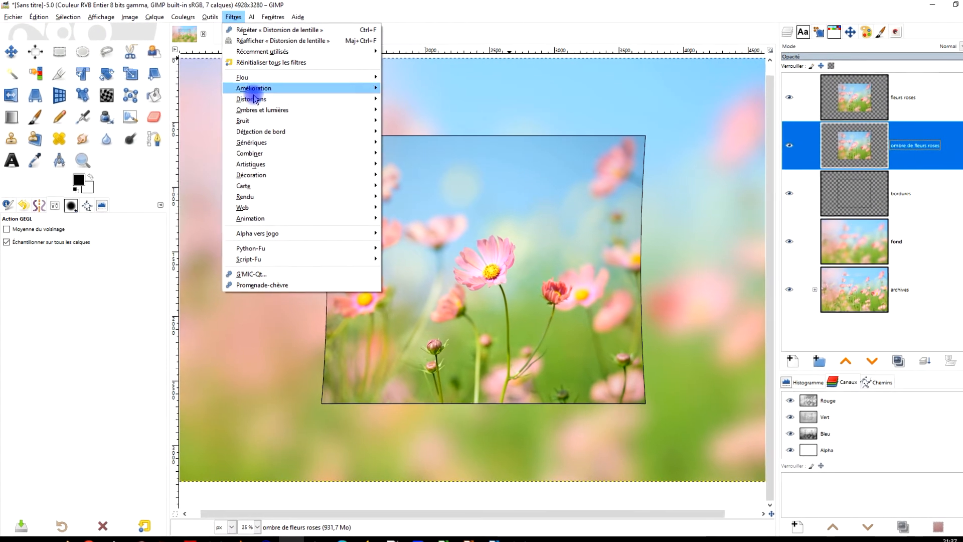
mouse_move(279, 111)
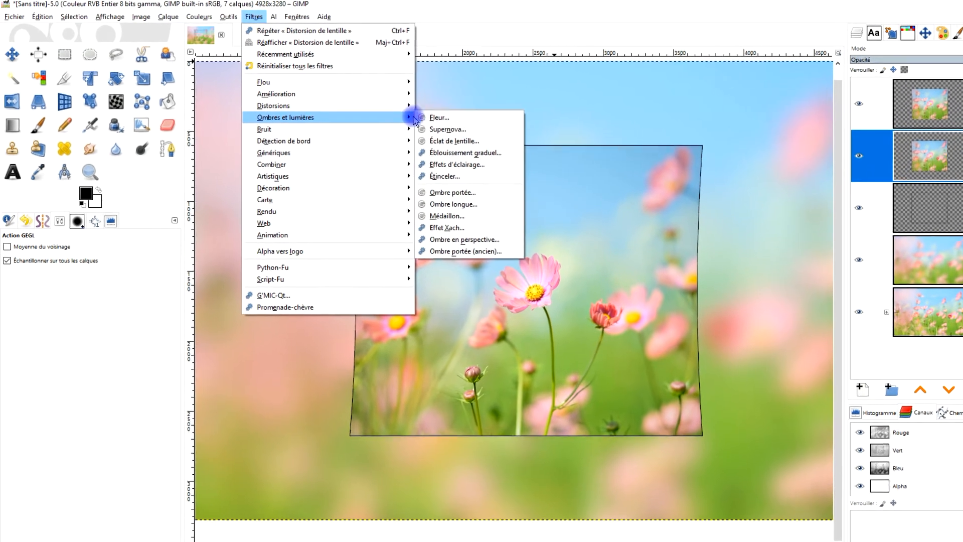
left_click(534, 208)
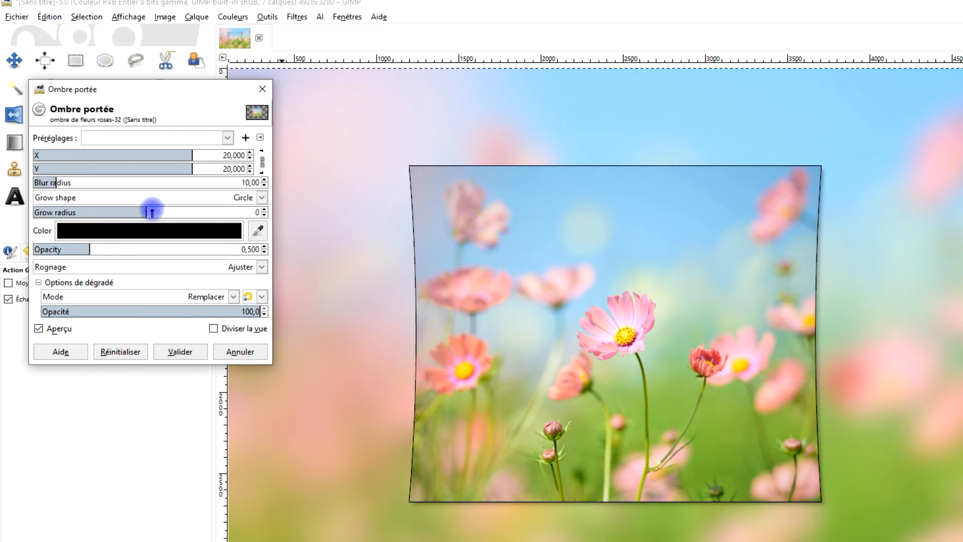
left_click_drag(79, 250, 151, 249)
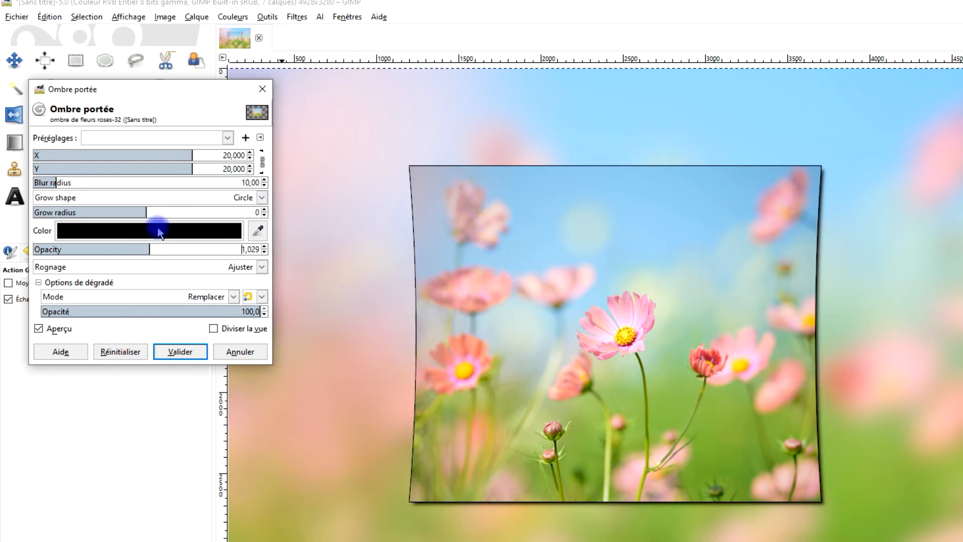
left_click_drag(62, 179, 93, 186)
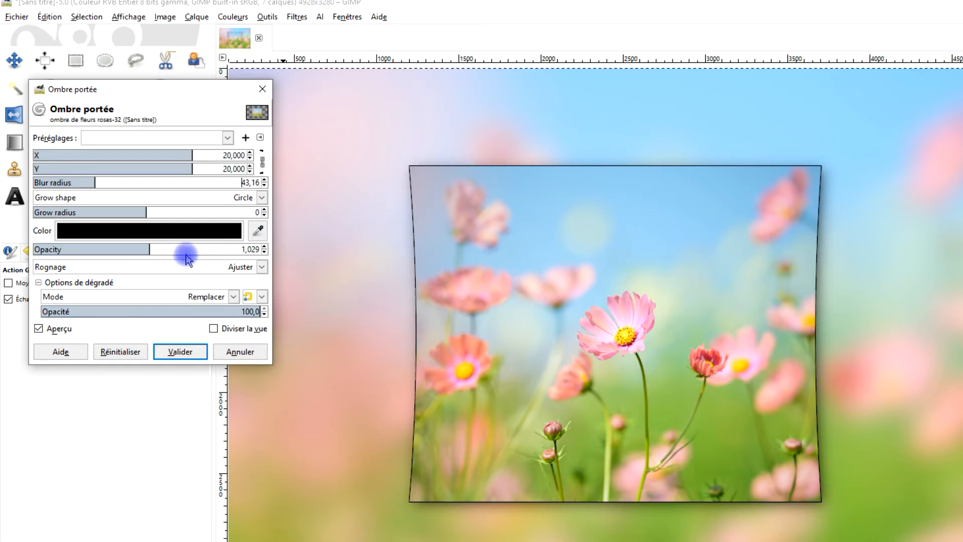
left_click(100, 212)
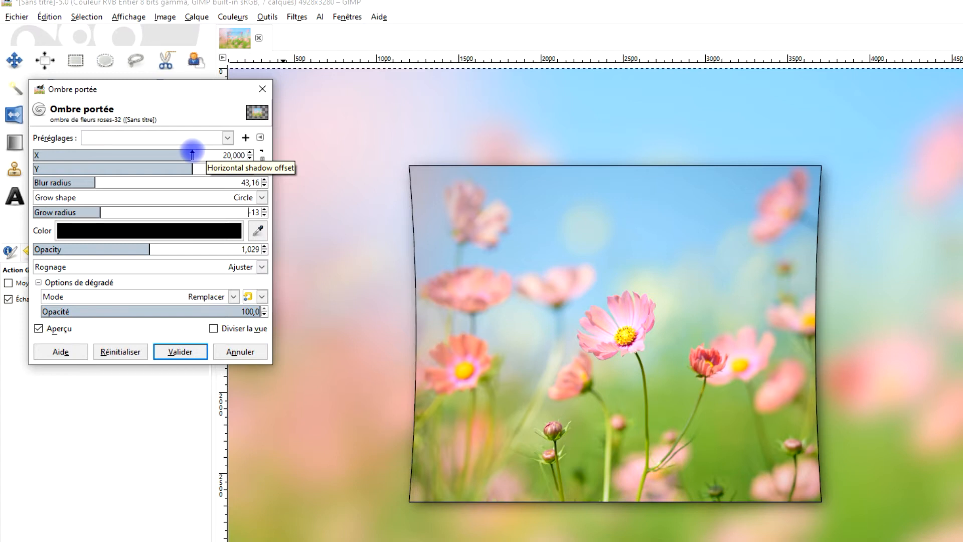
left_click_drag(193, 153, 214, 154)
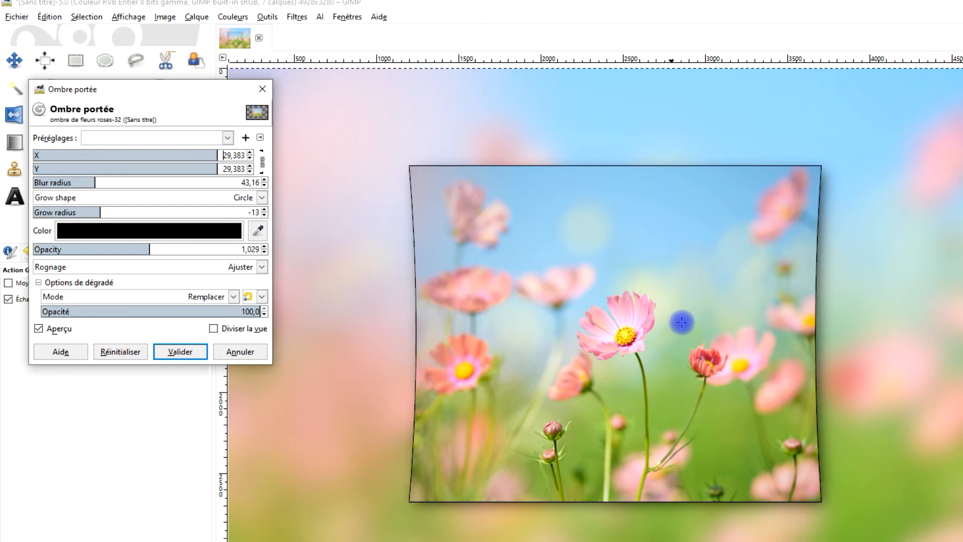
scroll(682, 321, "down", 2)
scroll(672, 356, "up", 1)
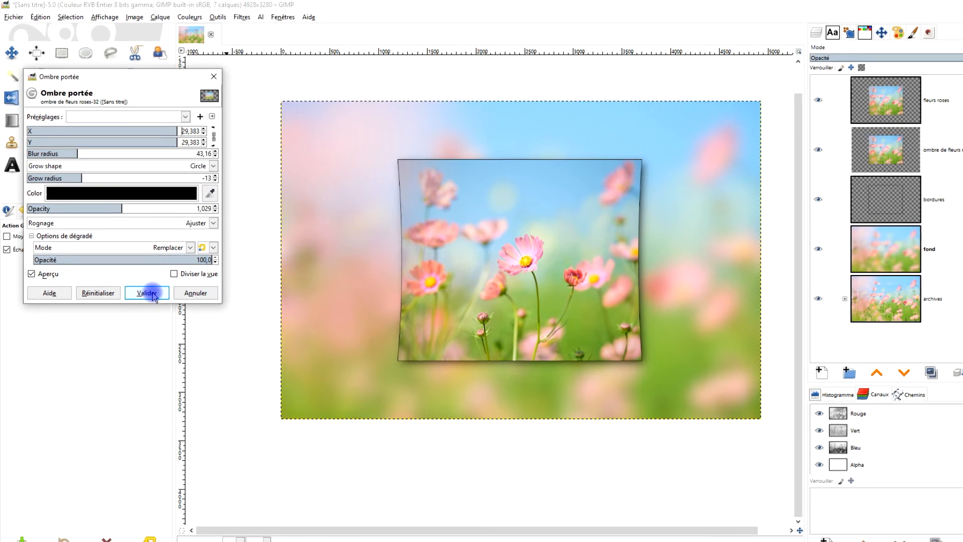
left_click(153, 304)
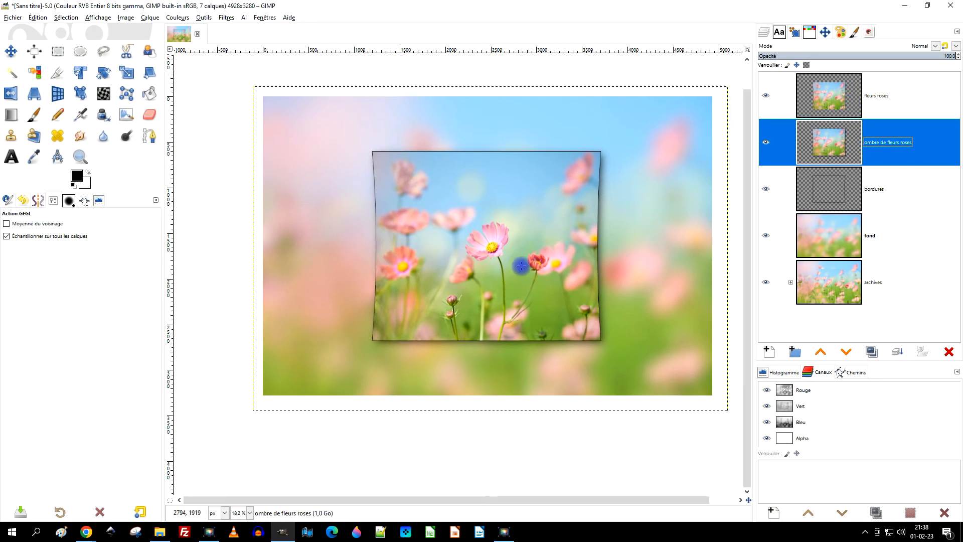
Link the "bordures", "ombre de fleurs roses" and "fleurs roses" layers, and set the Flip tool to flip the layer horizontally.
left_click(781, 189)
left_click(779, 142)
left_click(781, 96)
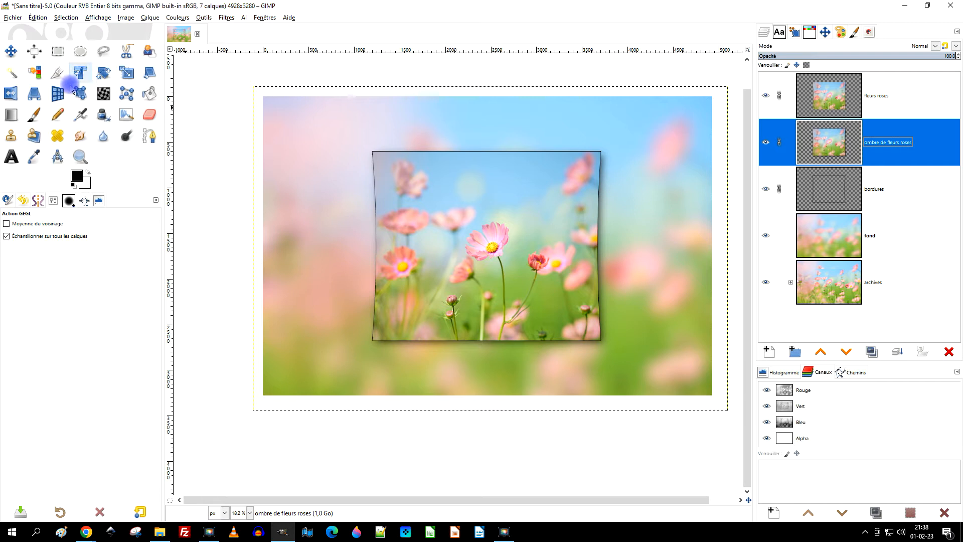
left_click(16, 98)
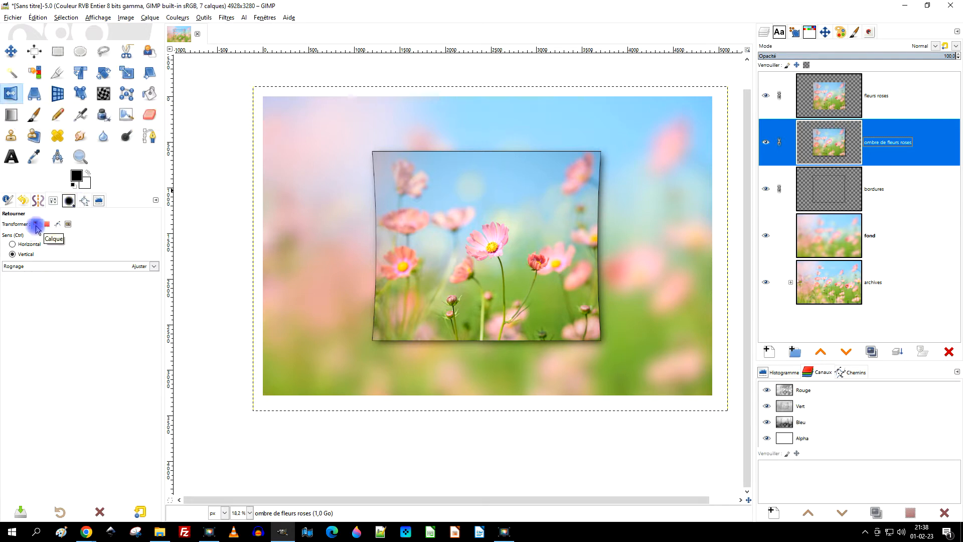
left_click(29, 245)
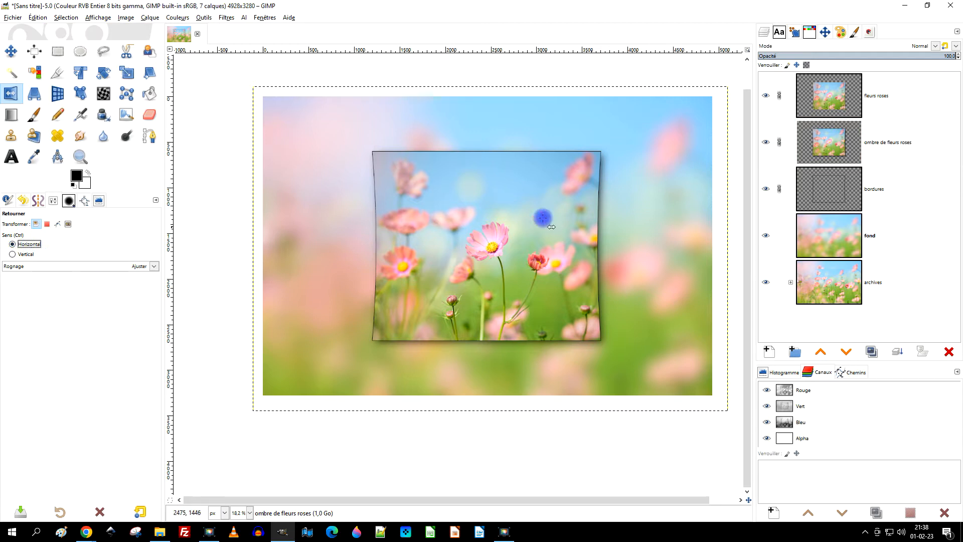
Resize the "ombre de fleurs roses" and "fleurs roses" layers to the image size.
right_click(835, 140)
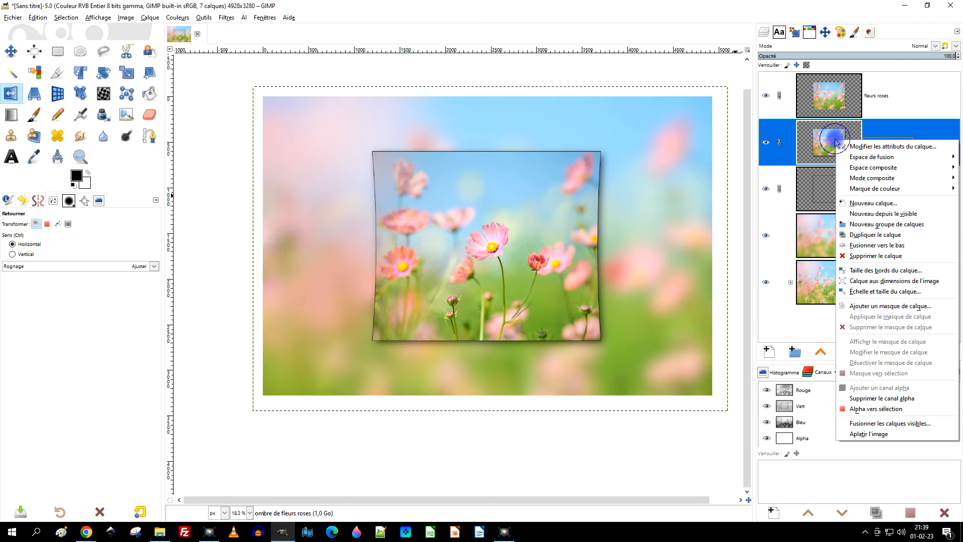
left_click(896, 281)
left_click(836, 106)
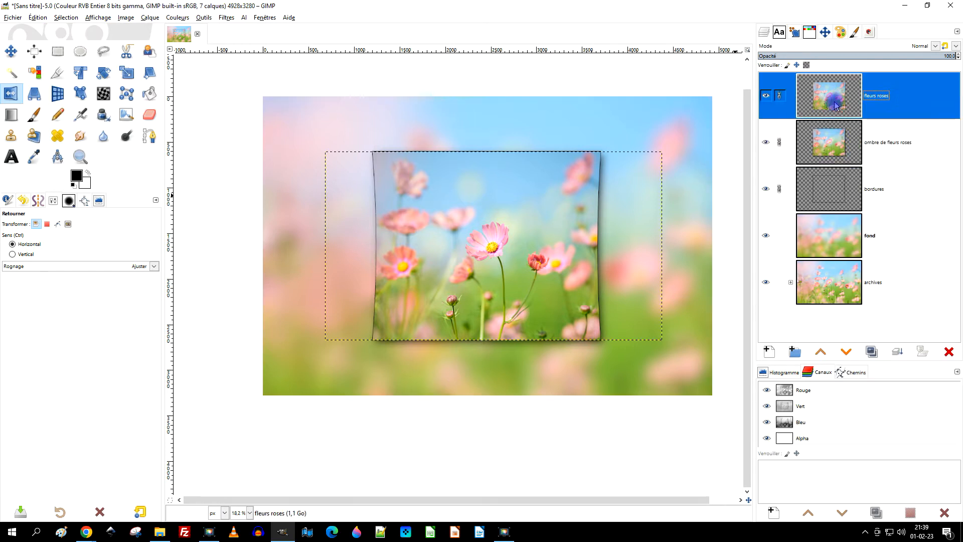
right_click(836, 105)
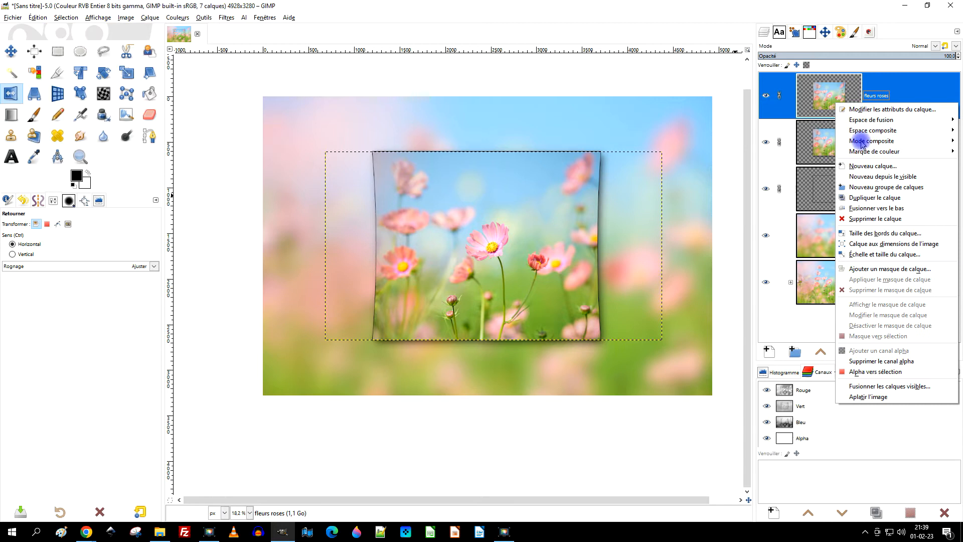
left_click(883, 245)
Try flipping the linked layers horizontally with the "bordures" layer active, and undo the flip.
left_click(831, 192)
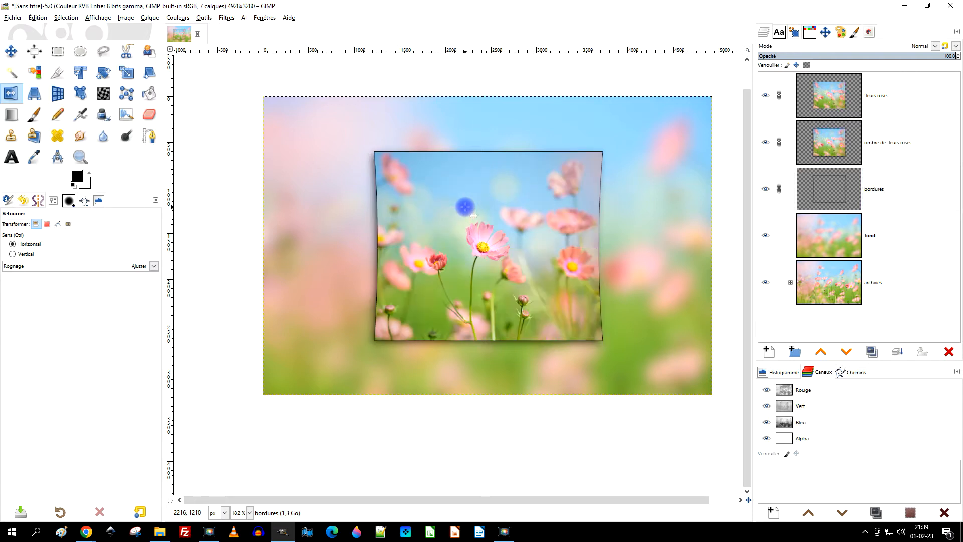
scroll(584, 260, "up", 1)
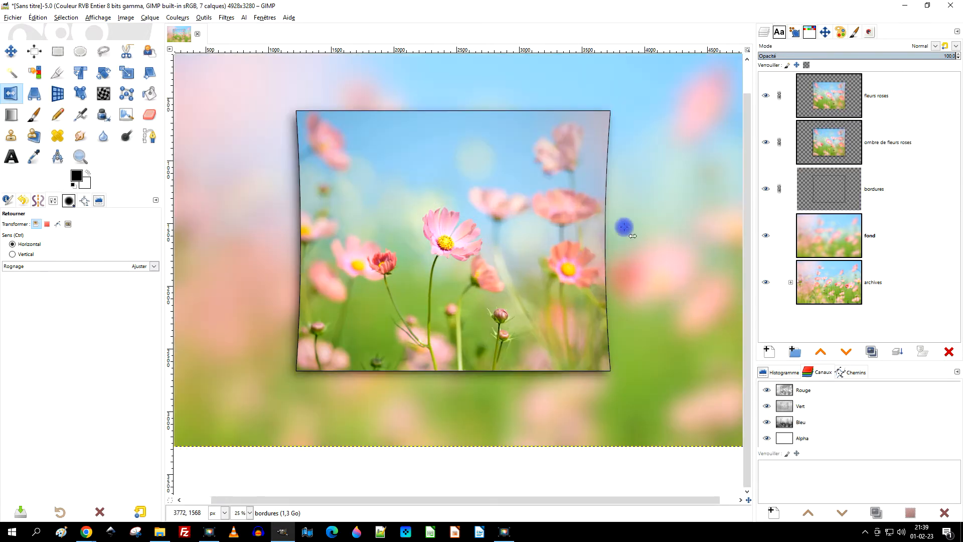
scroll(647, 200, "down", 1)
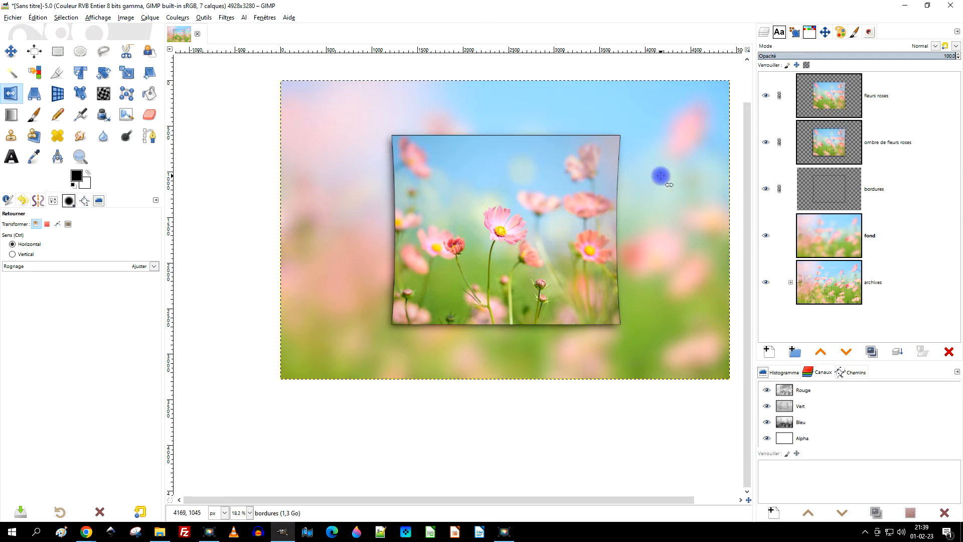
key("ctrl+z")
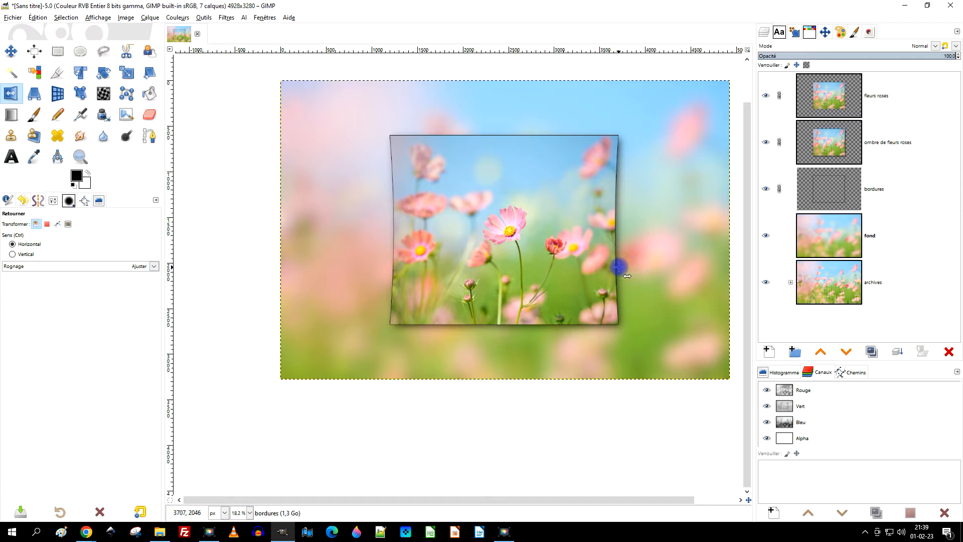
Make "fleurs roses" the active layer and unlink it, "ombre de fleurs roses" and "bordures".
scroll(622, 265, "up", 2)
left_click_drag(475, 229, 537, 293)
left_click_drag(610, 297, 592, 299)
left_click(799, 115)
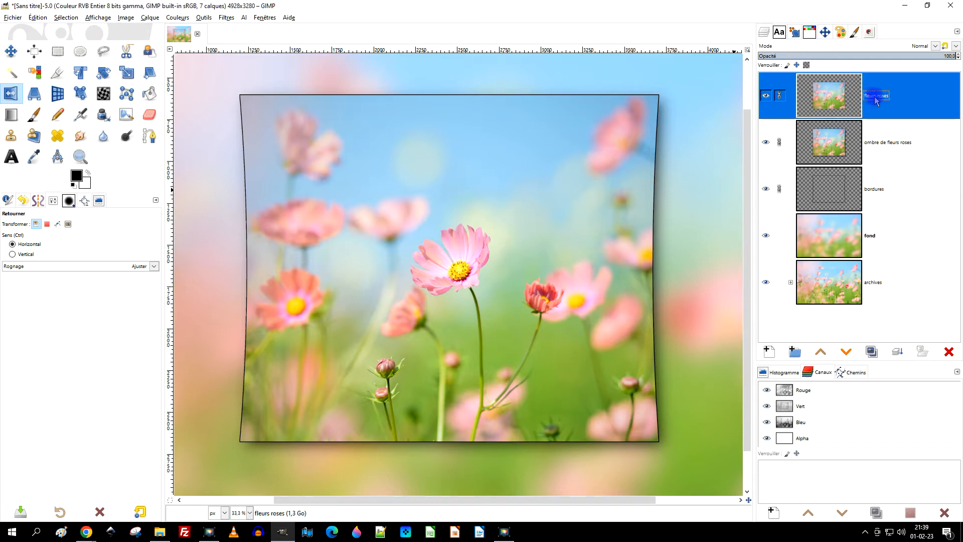
left_click(779, 96)
left_click(779, 142)
left_click(779, 188)
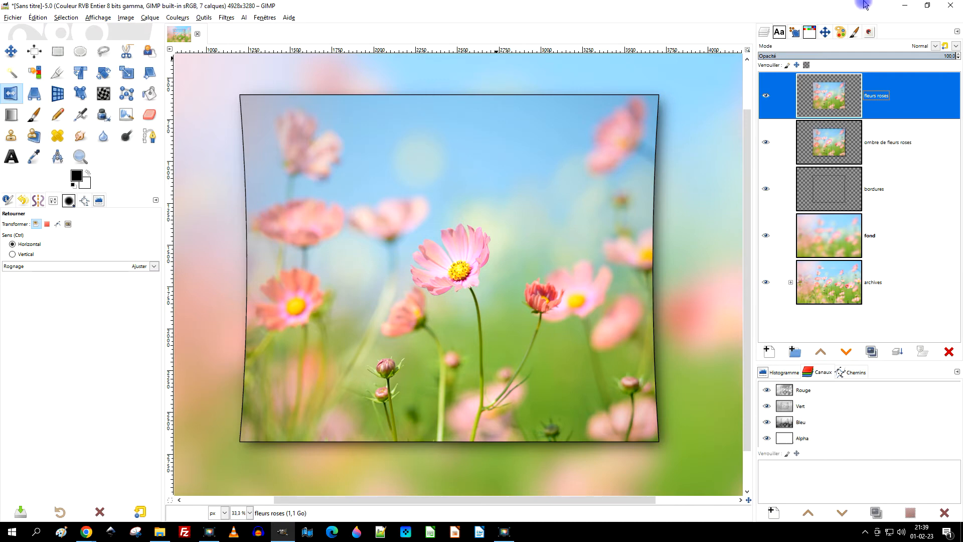
Switch to Chrome, close the full-size pink flower image and dismiss the author credit message on its Pixabay page.
left_click(905, 5)
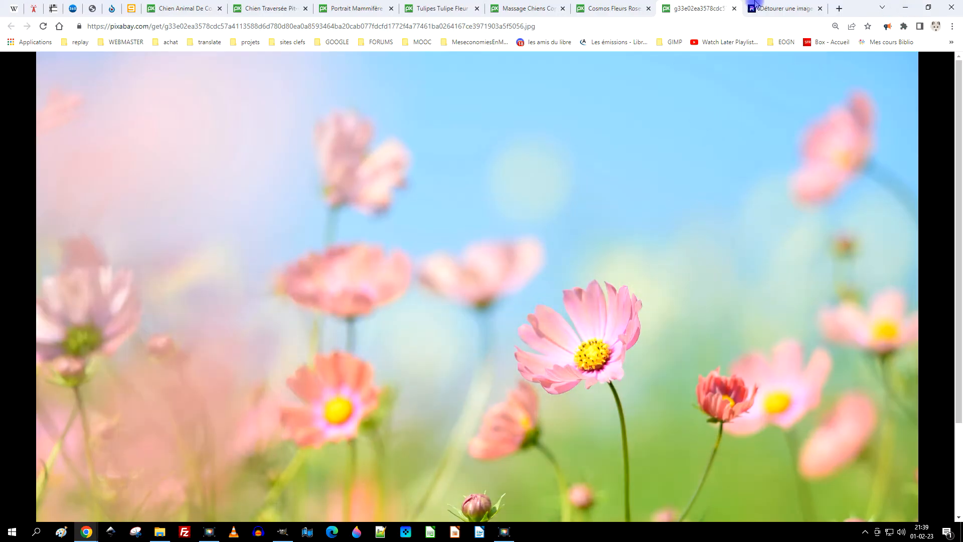
left_click(734, 8)
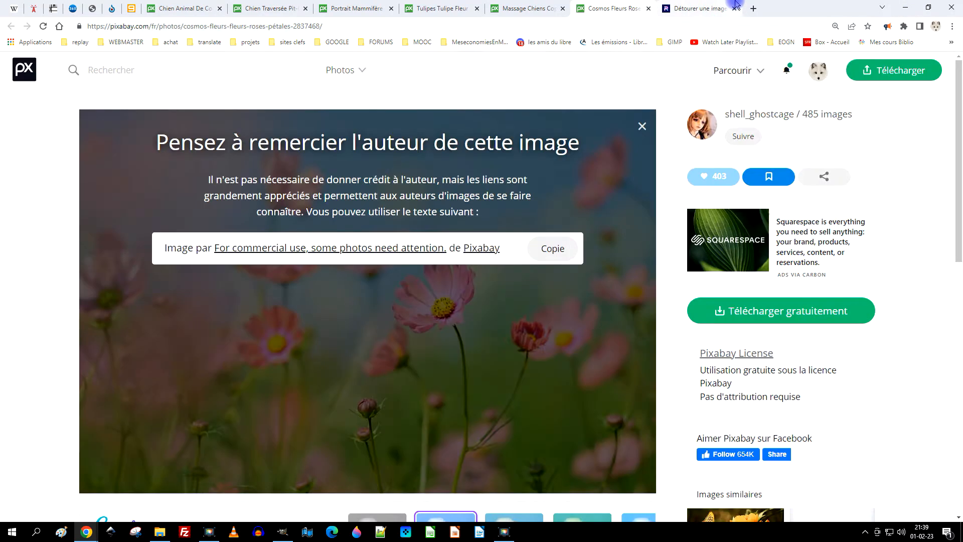
left_click(642, 126)
Open the 1920×1280 version of the Pixabay "Massage Chiens Copains" photo in its own tab.
left_click(581, 9)
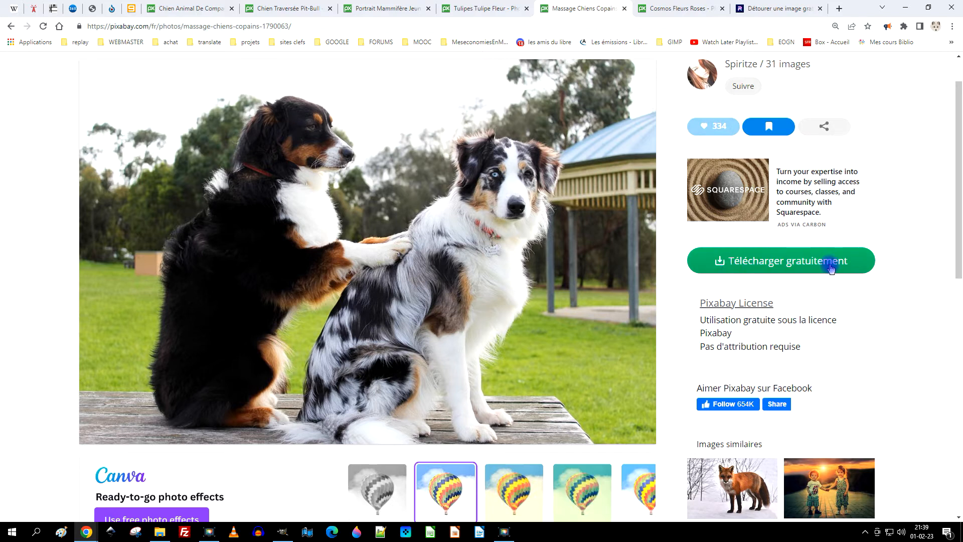
left_click(763, 262)
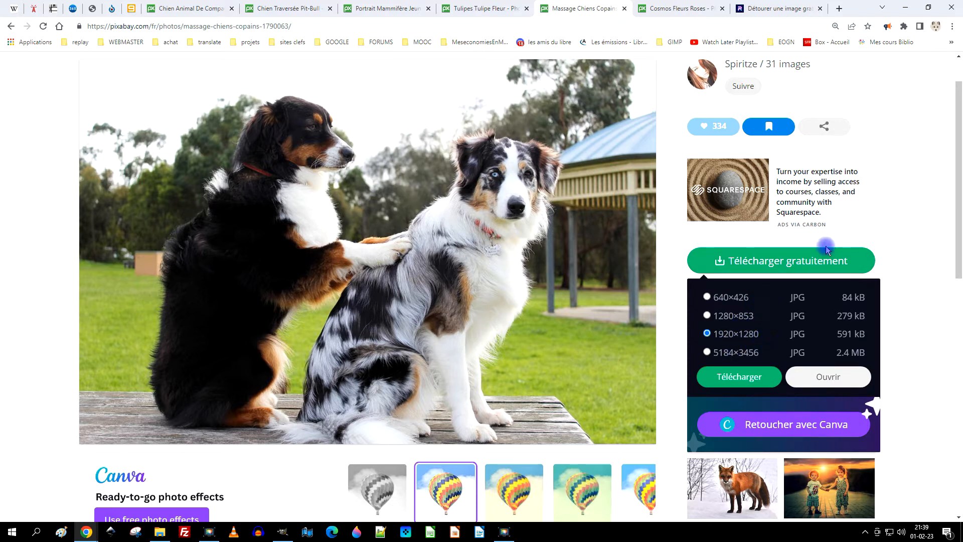
left_click(813, 383)
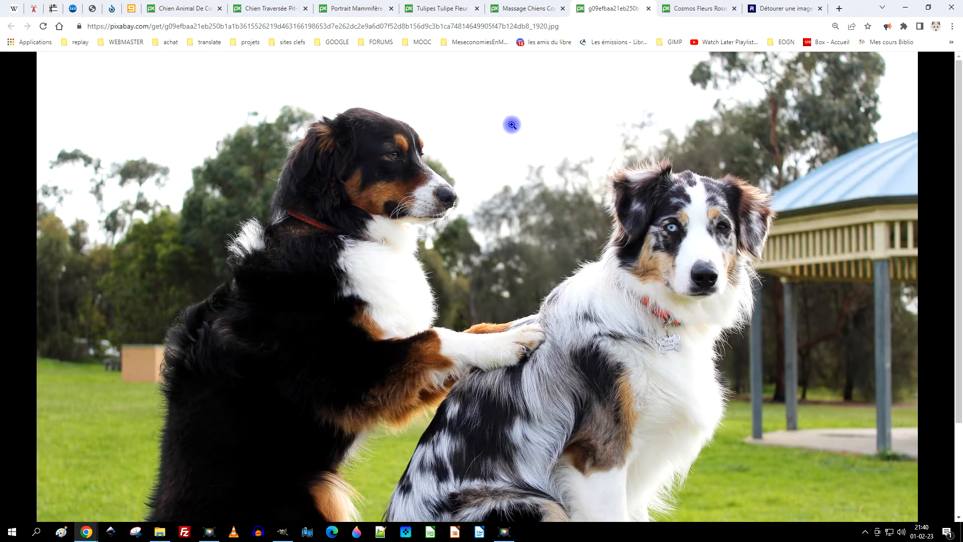
Transfer the two-dog photo to the PhotoRoom page and remove its background.
left_click_drag(467, 162, 652, 100)
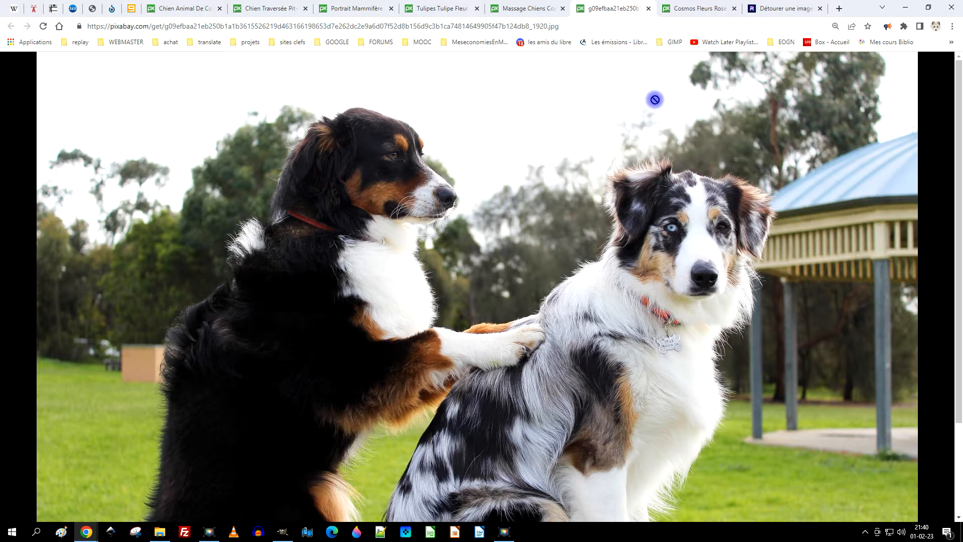
left_click_drag(654, 99, 481, 333)
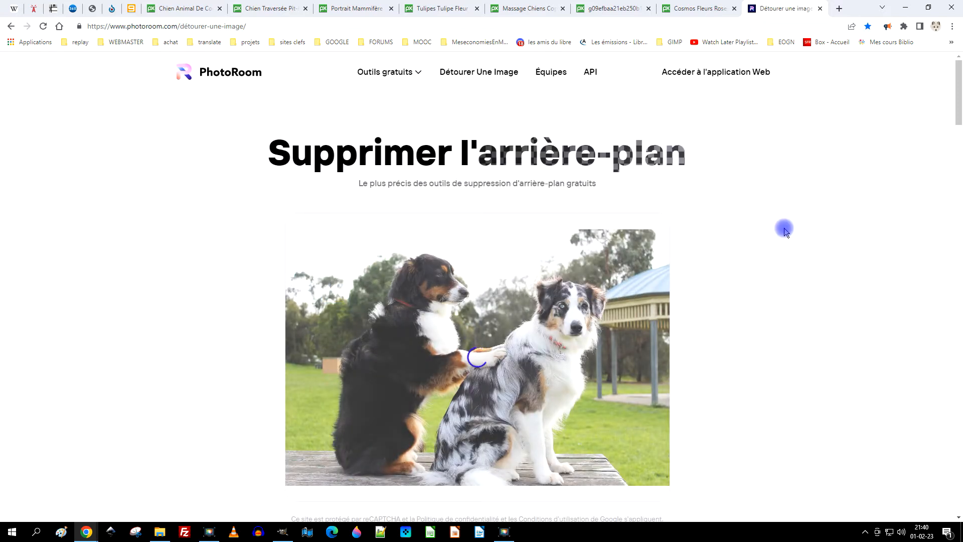
scroll(590, 270, "down", 1)
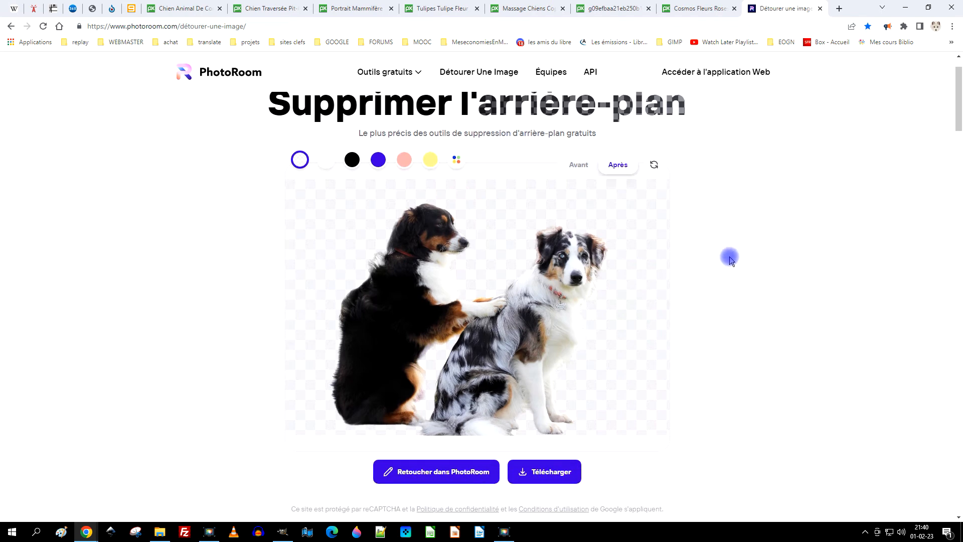
Download the cut-out dogs as a PNG into a new folder named "02 - février" inside the 2023 folder.
left_click(543, 476)
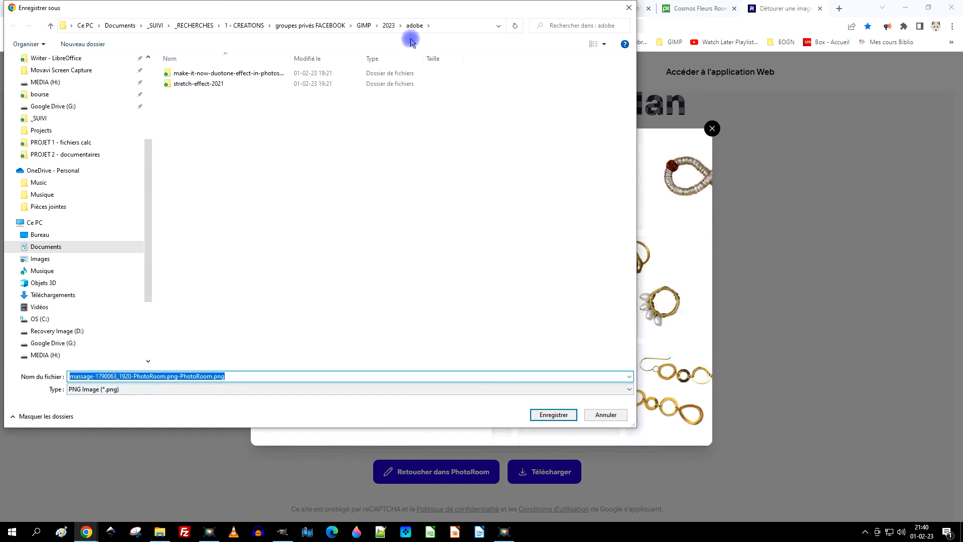
left_click(389, 26)
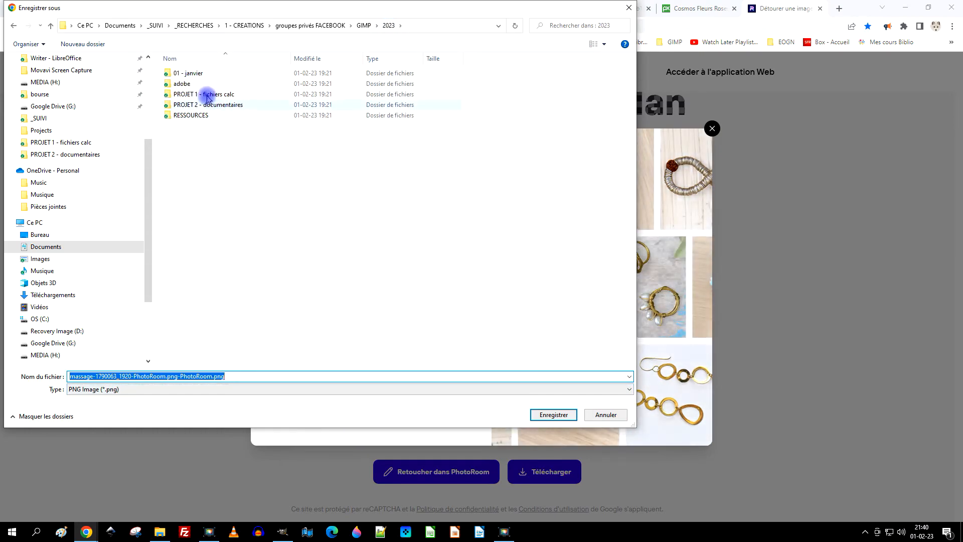
left_click(109, 53)
type("02 ")
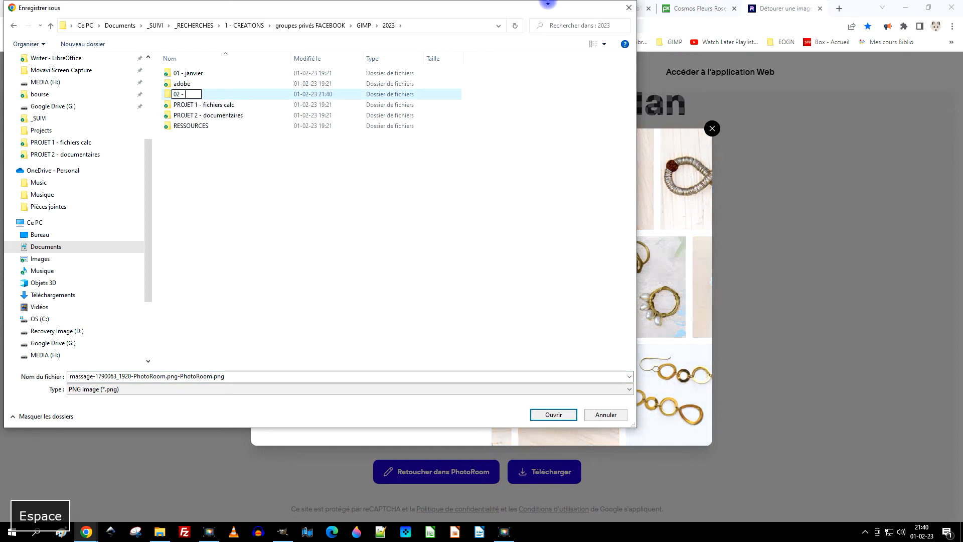
type("- février")
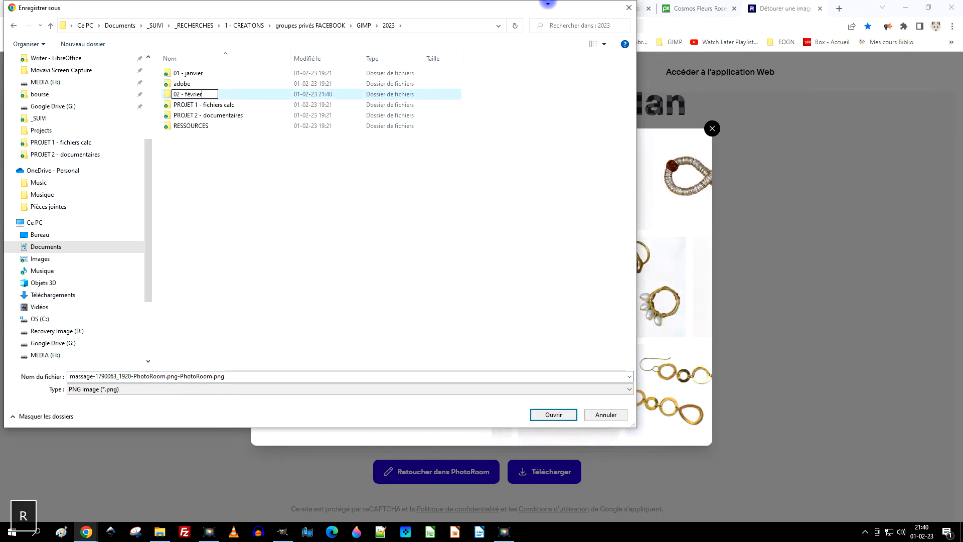
key("Return")
key("Return")
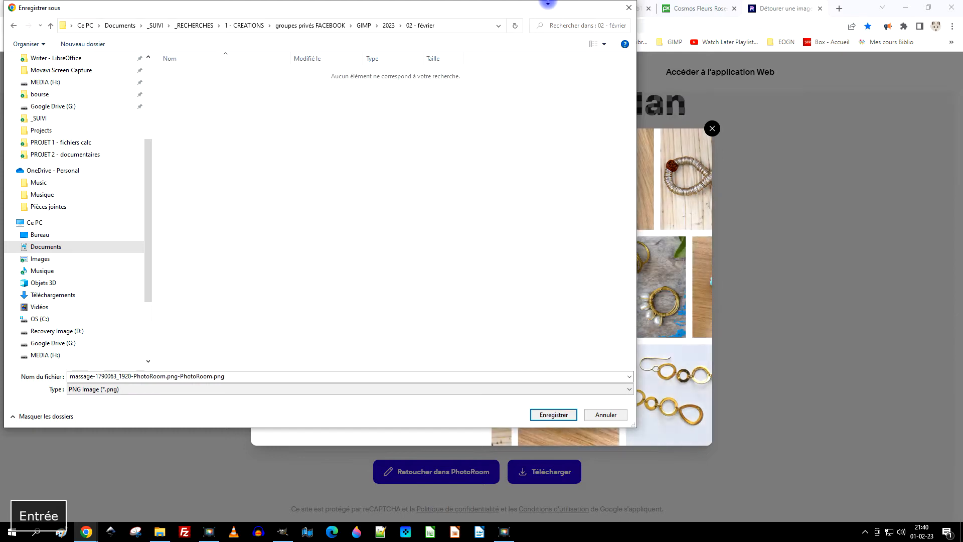
left_click(553, 415)
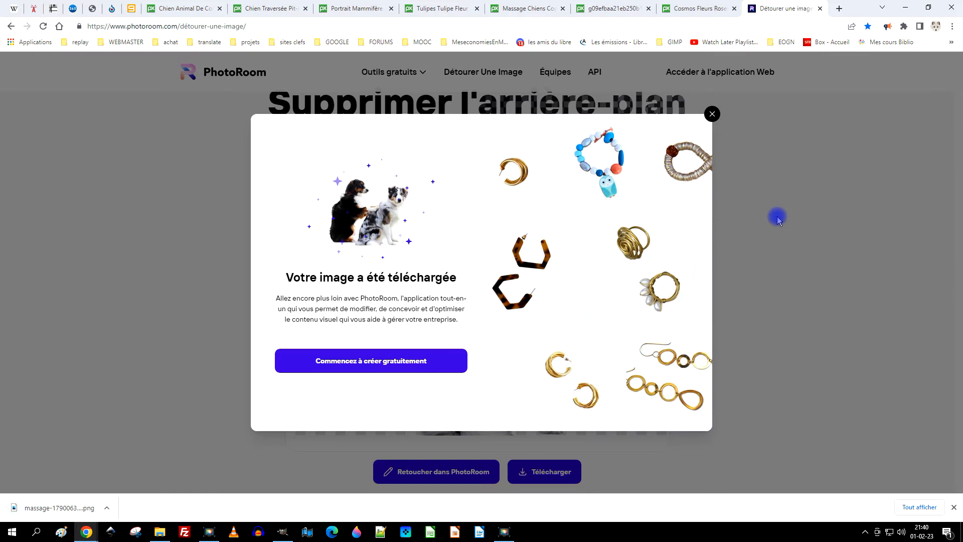
Switch to GIMP and open the cut-out dogs PNG from the 2023 folder's "02 - février" subfolder as a new layer.
left_click(283, 532)
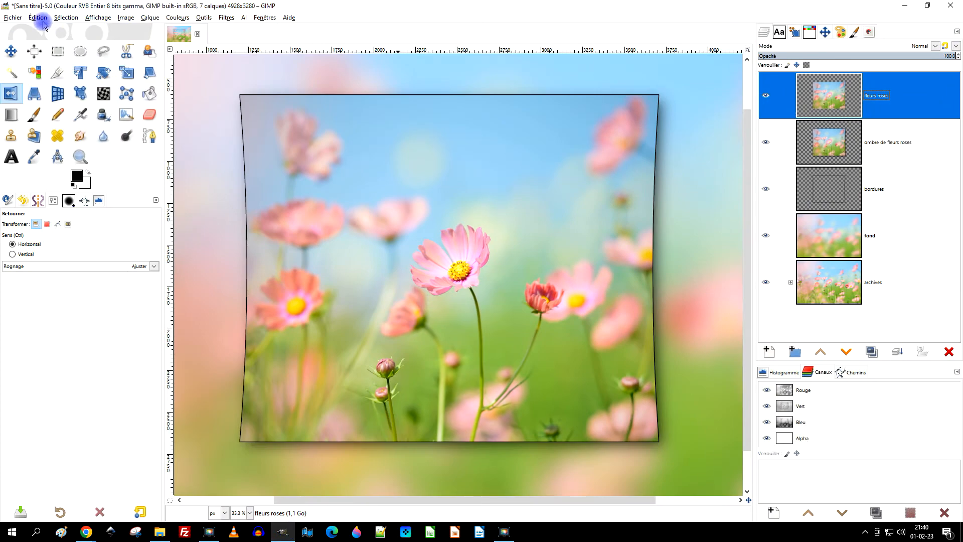
left_click(14, 17)
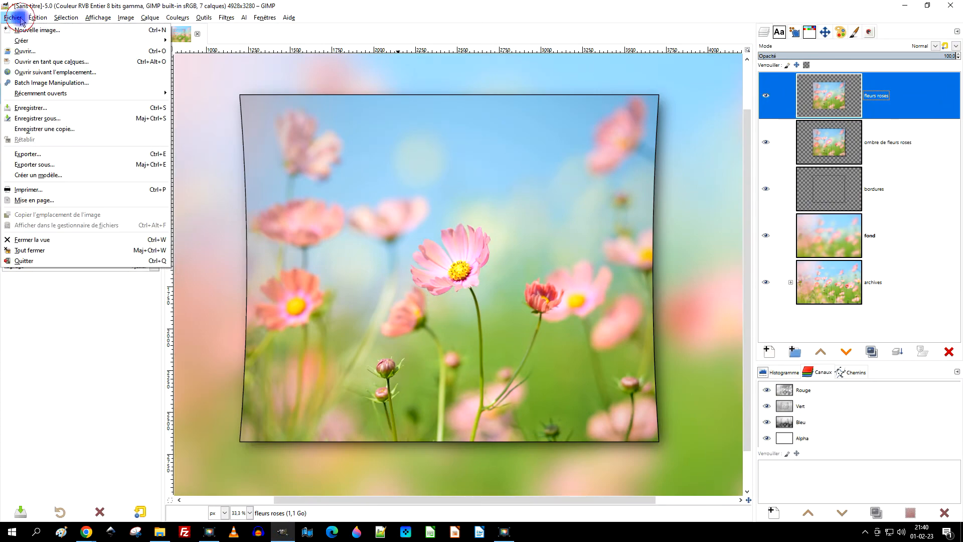
left_click(31, 62)
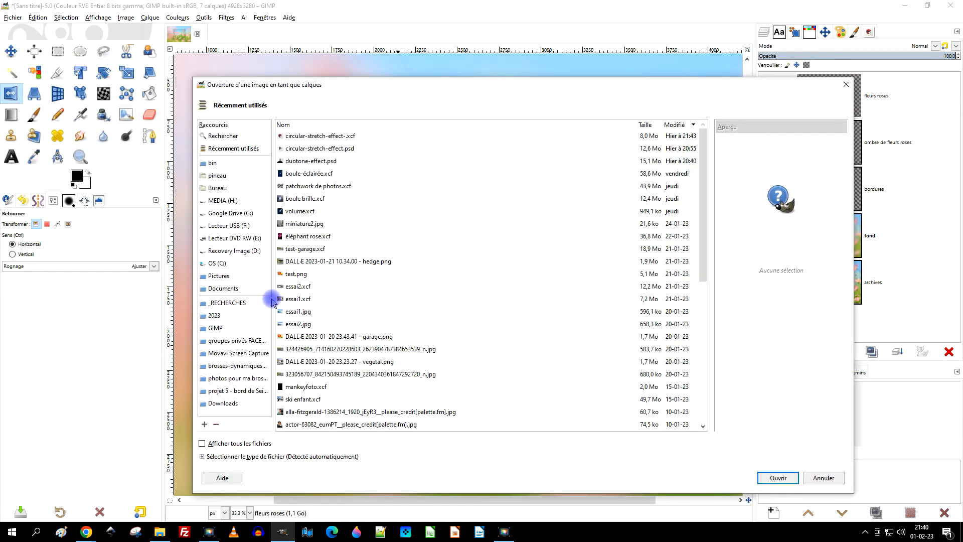
left_click(215, 328)
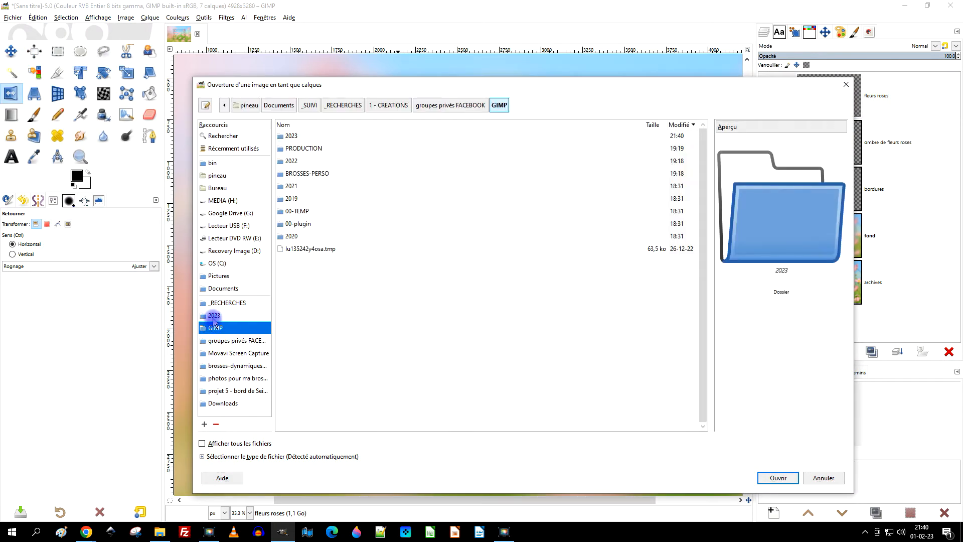
left_click(213, 316)
double_click(299, 136)
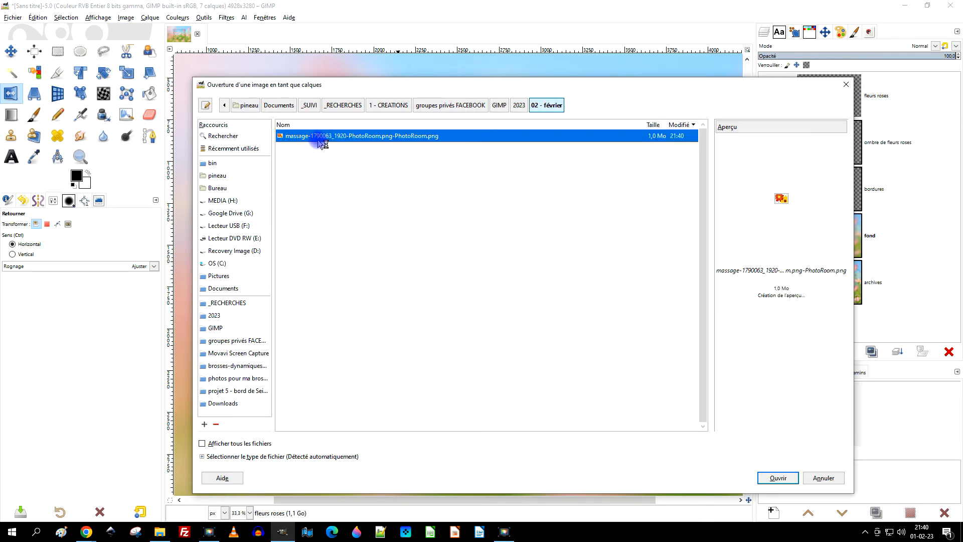
double_click(334, 137)
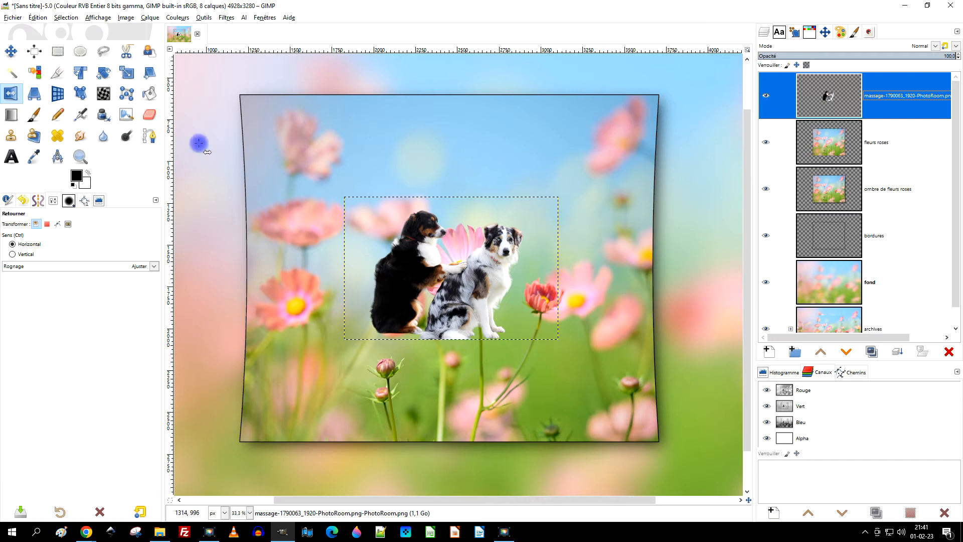
Scale the dogs layer up proportionally to about 1851 × 1234 px and position it in the lower part of the framed flower picture.
left_click(127, 73)
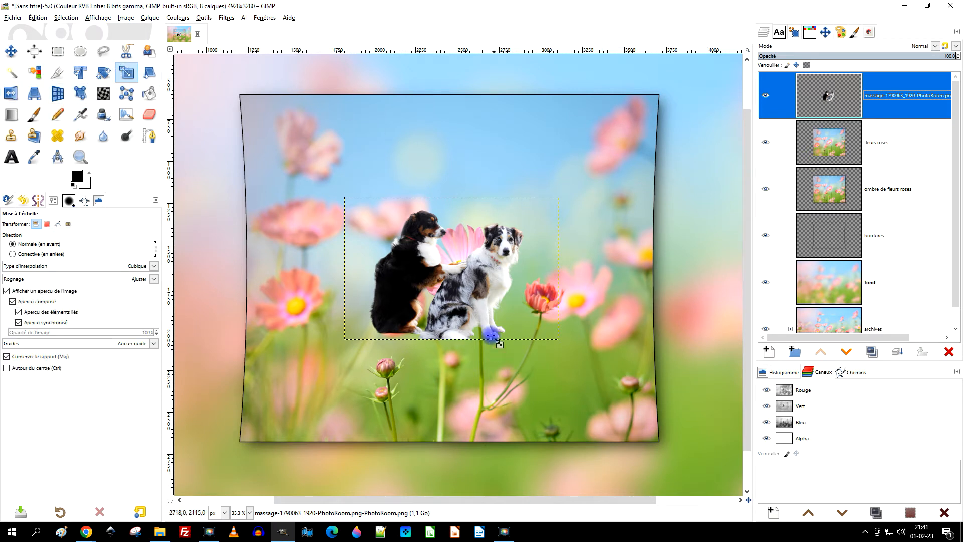
left_click(469, 286)
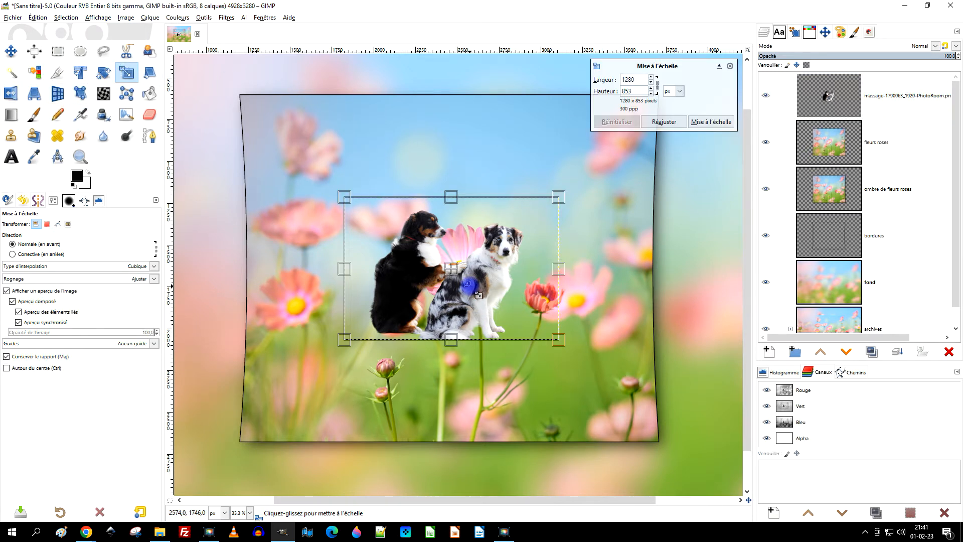
left_click_drag(344, 197, 217, 107)
left_click_drag(558, 341, 583, 358)
left_click_drag(426, 258, 470, 305)
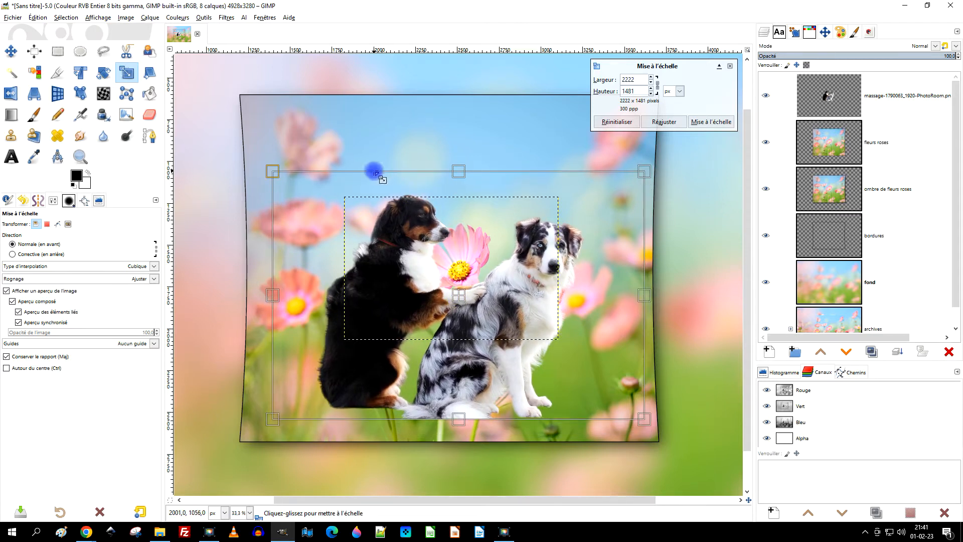
left_click_drag(275, 170, 333, 205)
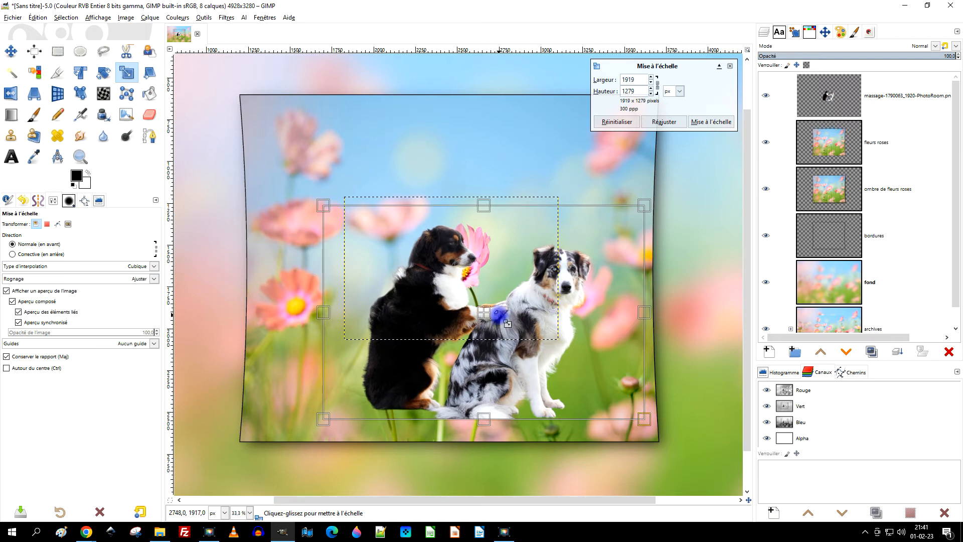
left_click_drag(496, 324, 444, 337)
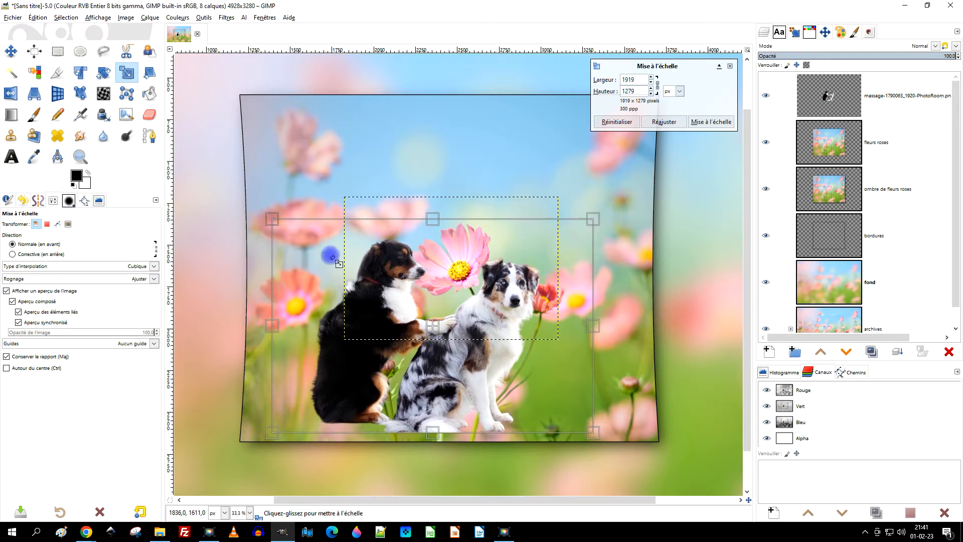
left_click_drag(273, 221, 282, 234)
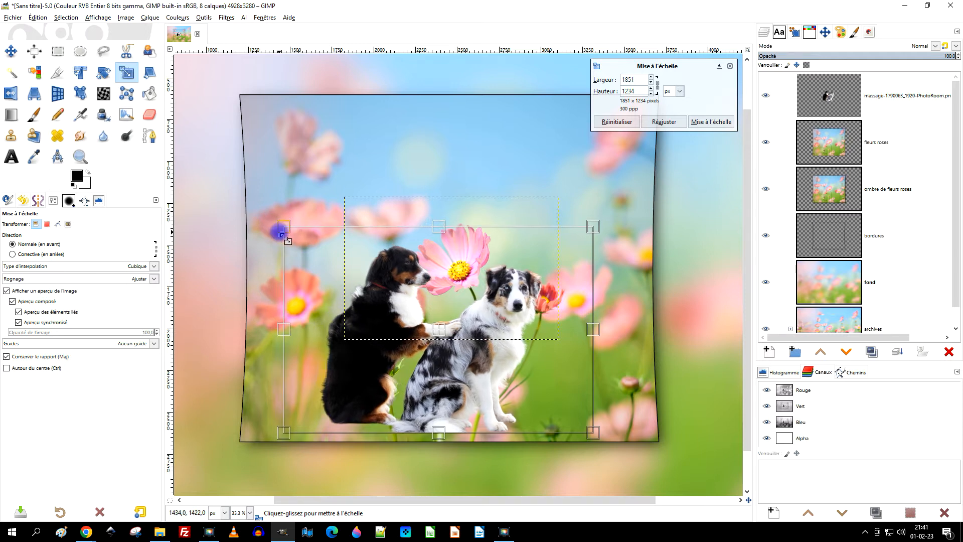
Reduce the dogs' scaled size slightly, reposition them near the frame's lower edge and apply the scaling.
scroll(447, 228, "down", 2)
scroll(447, 227, "up", 1)
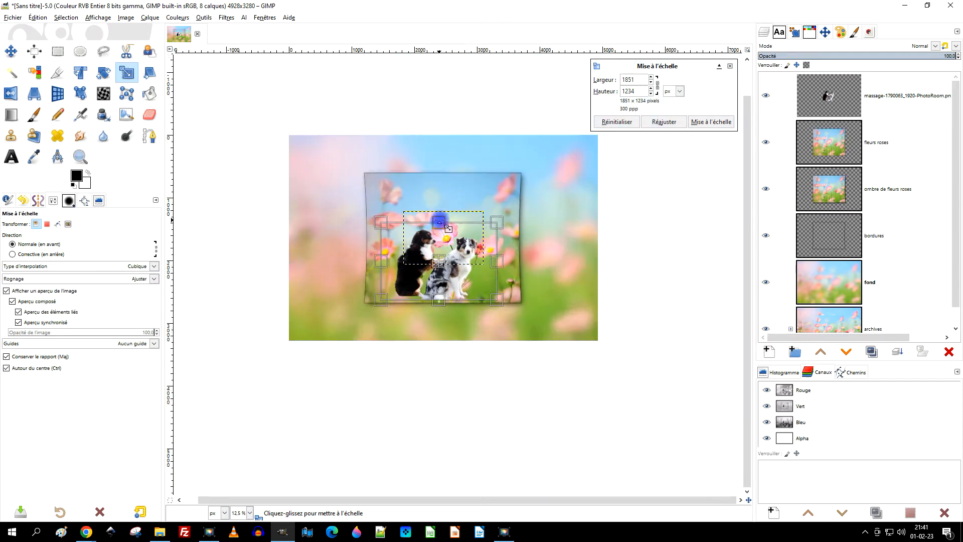
scroll(448, 228, "down", 1)
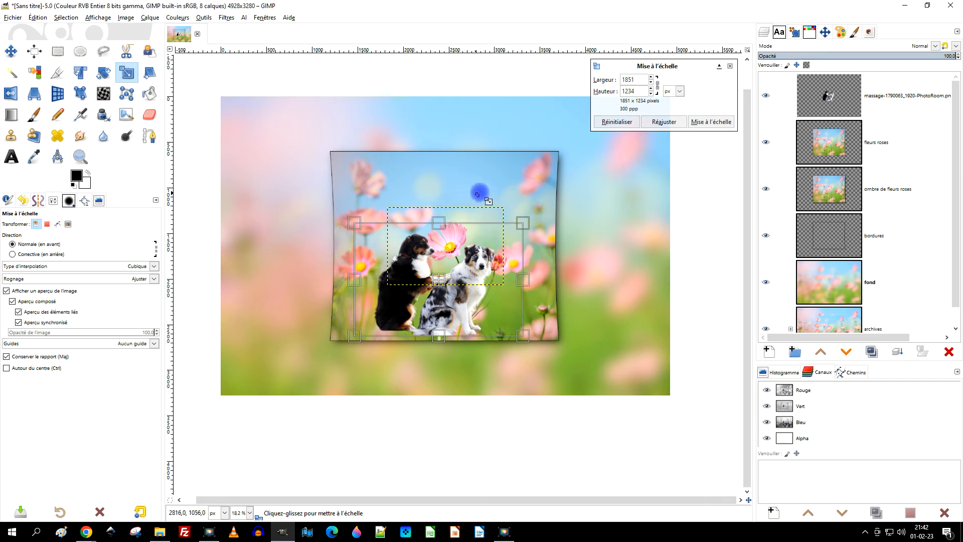
scroll(478, 194, "up", 3)
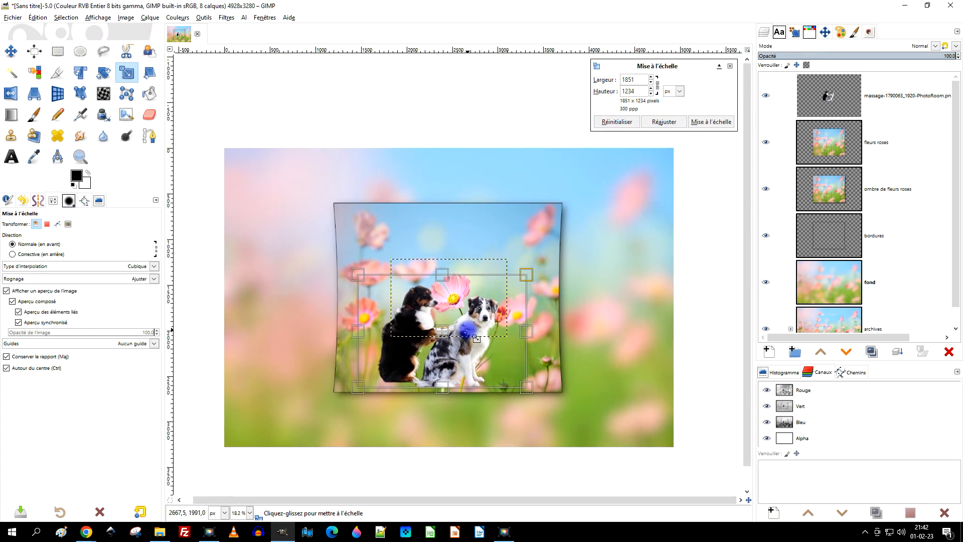
scroll(468, 330, "up", 1)
left_click_drag(555, 415, 542, 401)
mouse_move(427, 328)
left_mouse_down()
mouse_move(453, 339)
mouse_move(433, 341)
left_mouse_up()
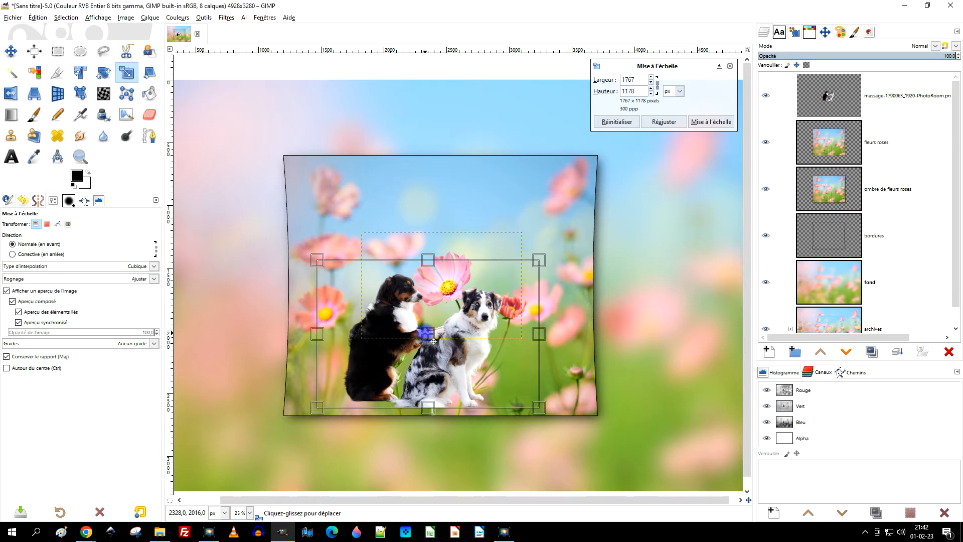
left_click_drag(328, 270, 330, 273)
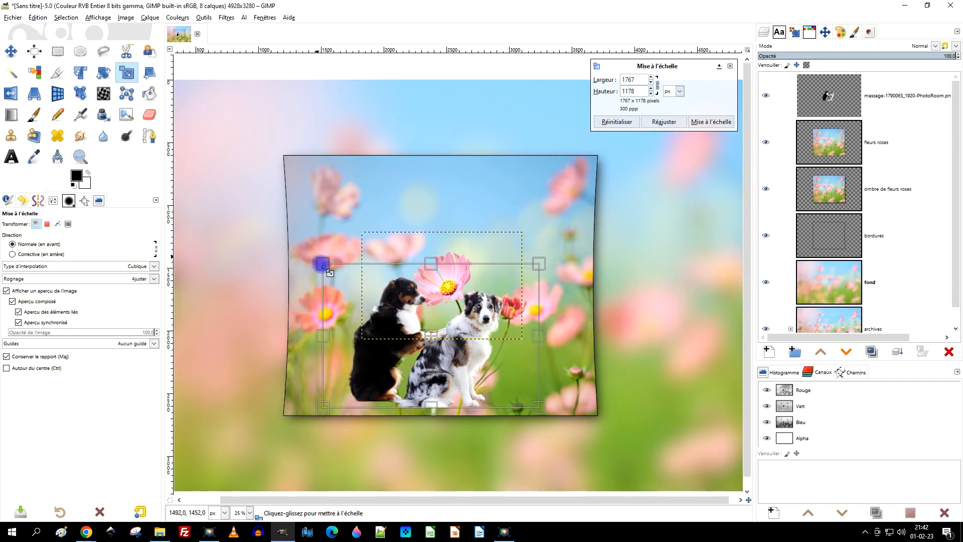
mouse_move(437, 344)
left_mouse_down()
mouse_move(522, 343)
mouse_move(433, 339)
mouse_move(444, 338)
left_mouse_up()
left_click(711, 122)
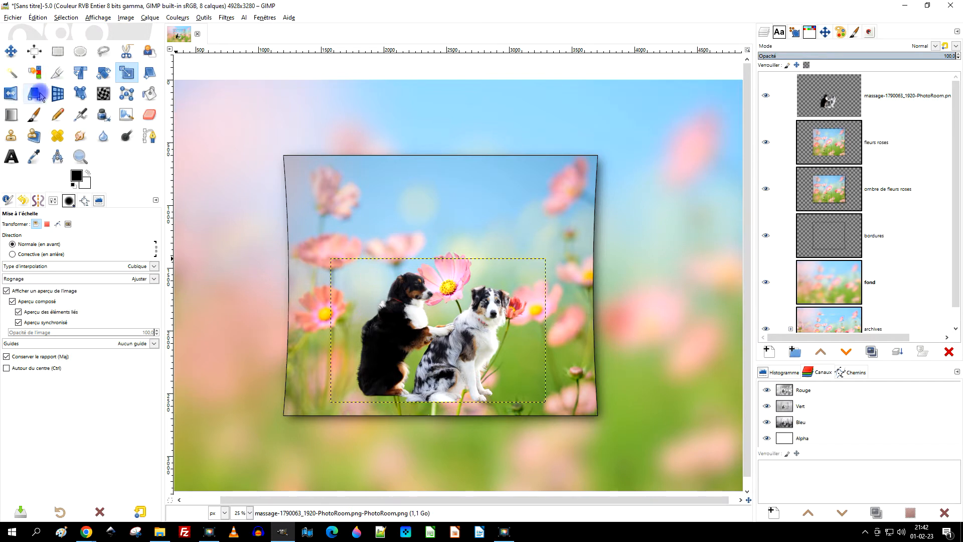
Flip the dogs layer horizontally and move it slightly right and down inside the frame.
left_click(14, 96)
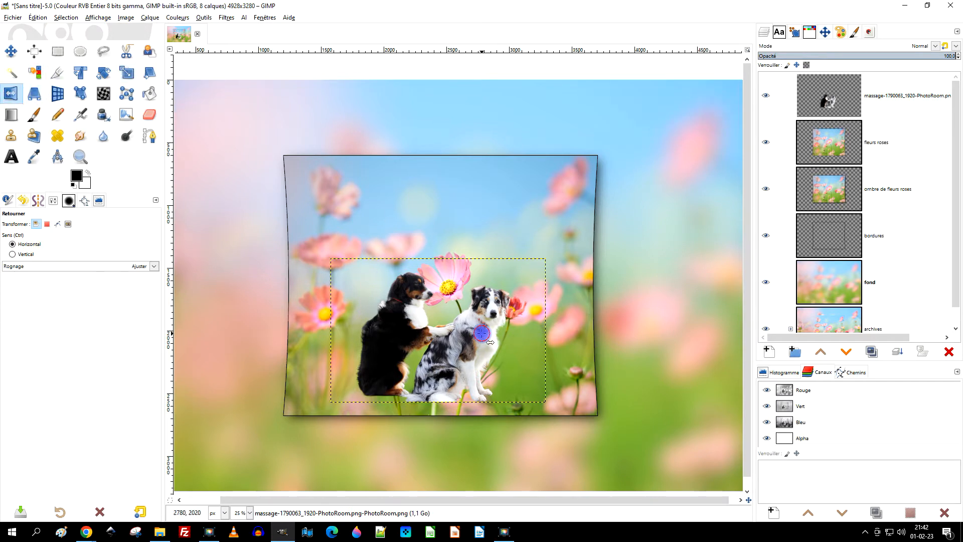
left_click(481, 334)
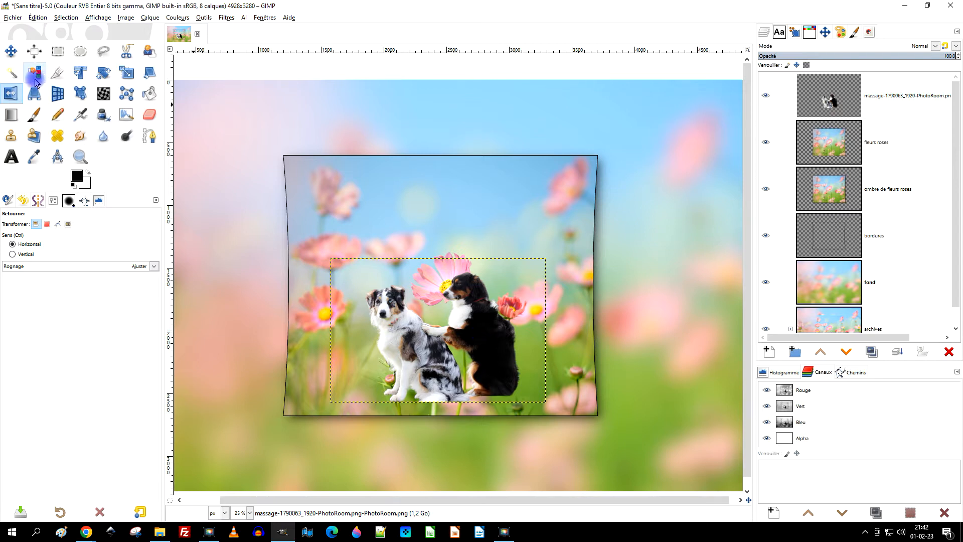
left_click(11, 51)
left_click_drag(490, 327, 508, 326)
Expand the dogs layer to the image size and rename it "chiens".
right_click(835, 100)
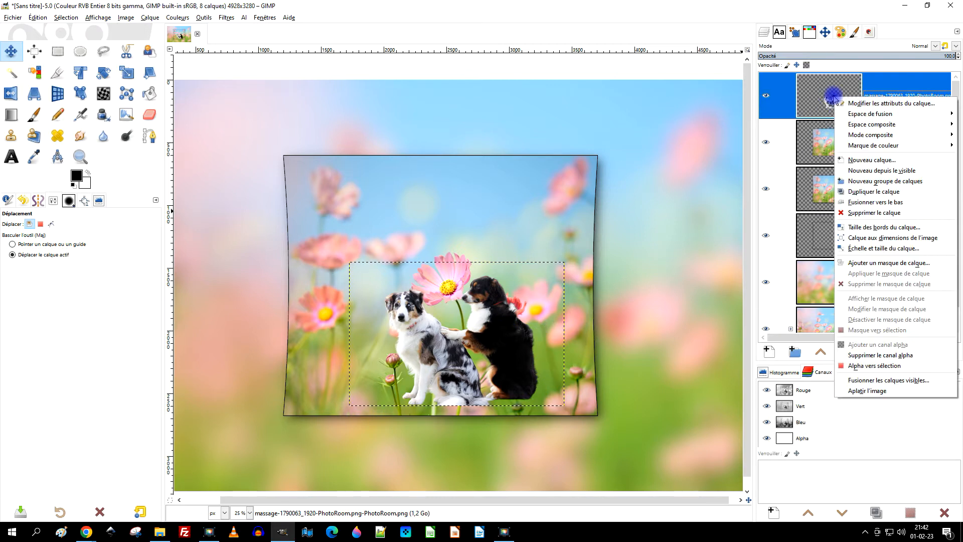
left_click(877, 239)
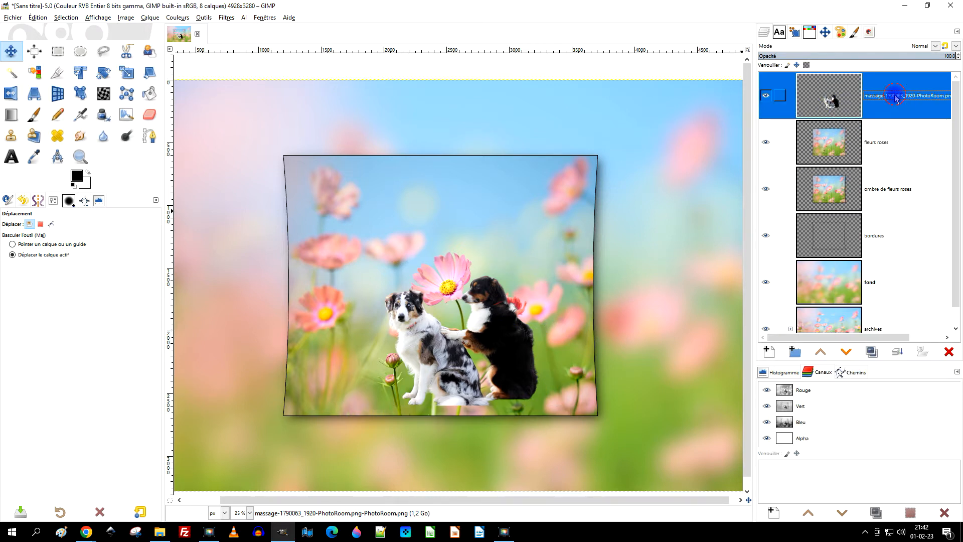
double_click(897, 97)
type("chiens")
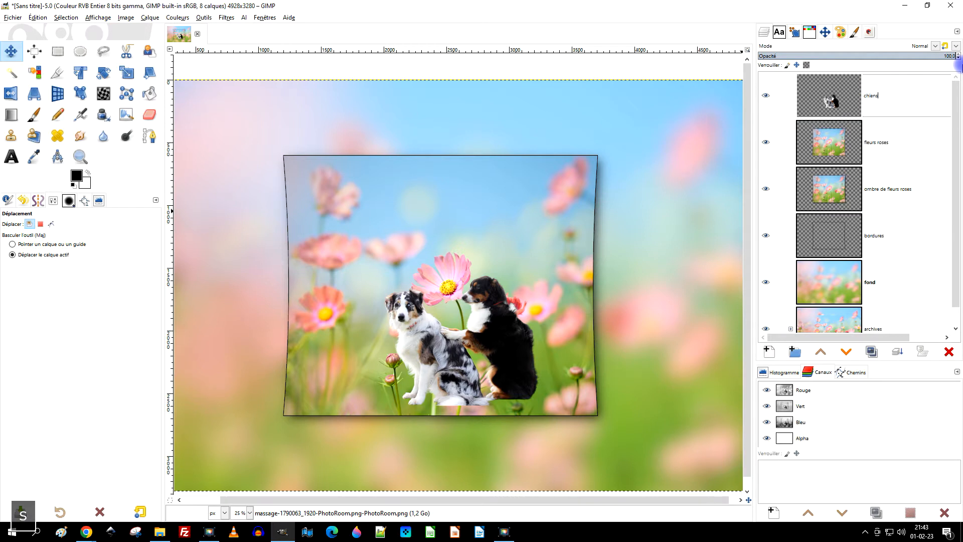
key("Return")
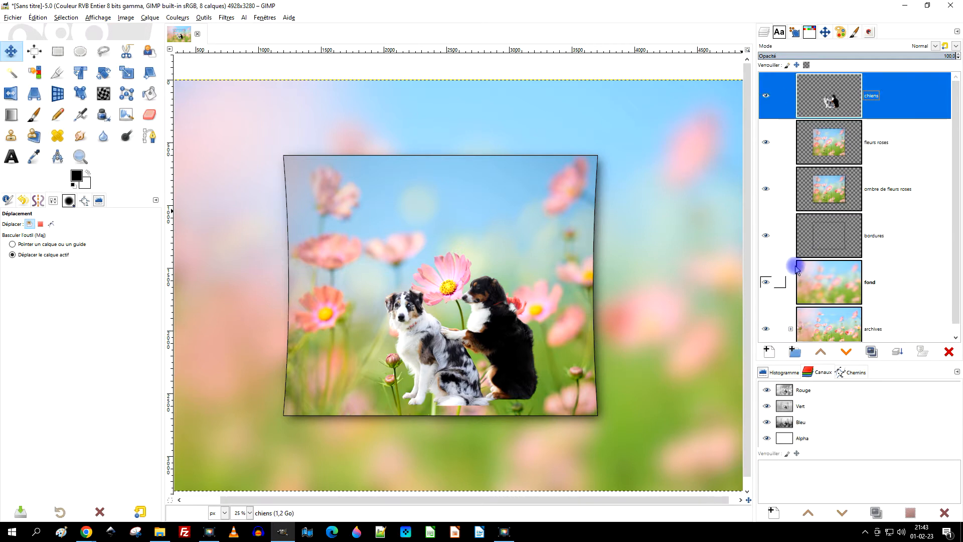
Add a new transparent layer directly above the "fleurs roses" layer.
scroll(417, 422, "up", 1)
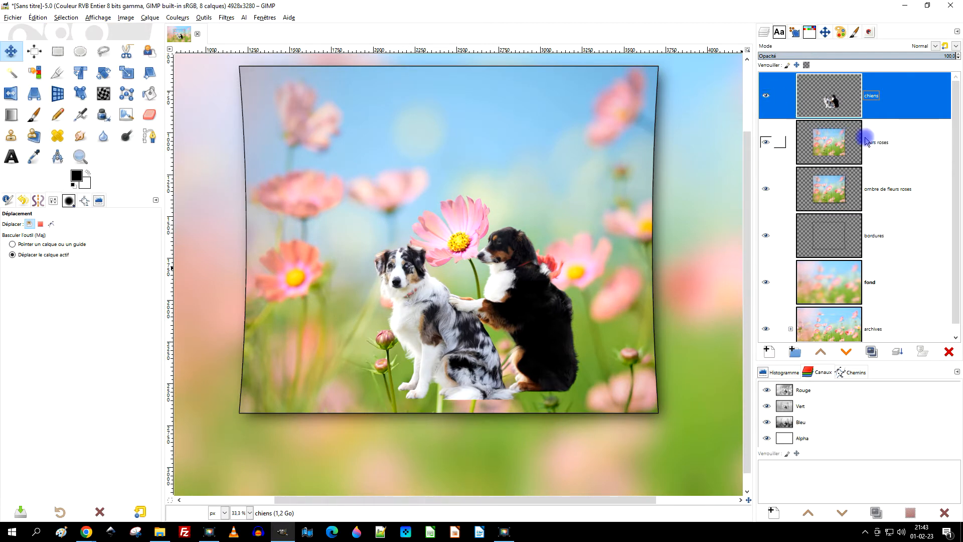
left_click(836, 143)
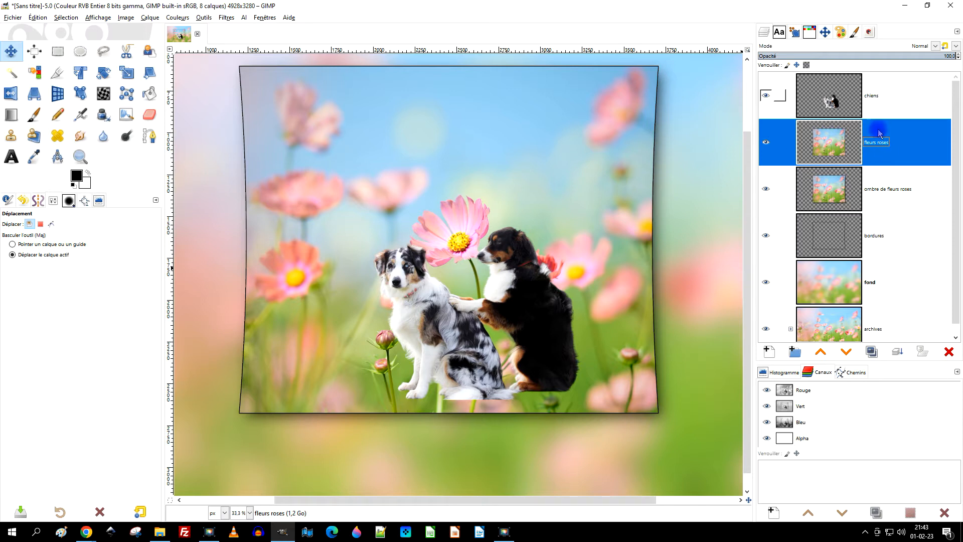
left_click(769, 352)
left_click(866, 376)
left_click(866, 375)
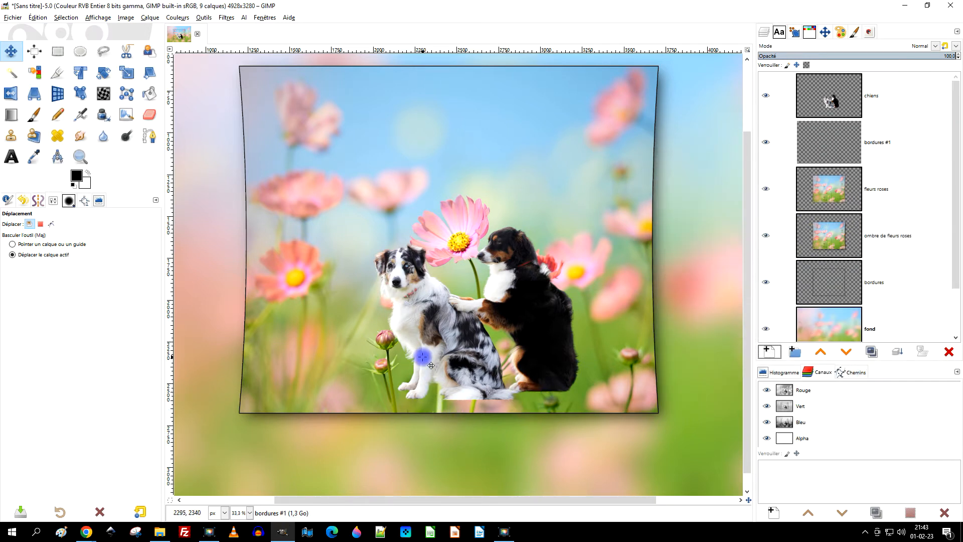
Make a flat elliptical selection about 2367 × 210 px around the dogs' feet, positioned at about 1269, 2397.
left_click(78, 52)
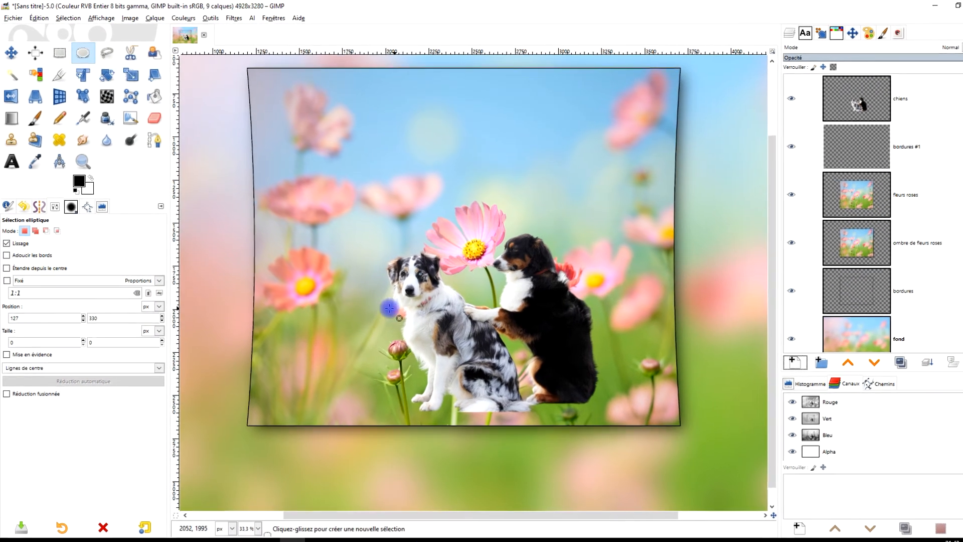
left_click_drag(295, 266, 713, 323)
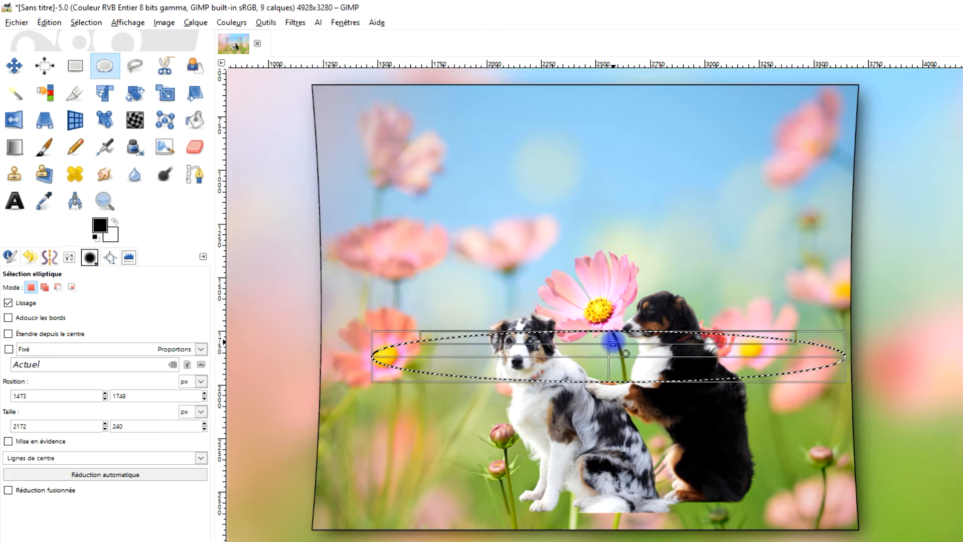
left_click_drag(613, 359, 612, 492)
left_click_drag(375, 487, 335, 482)
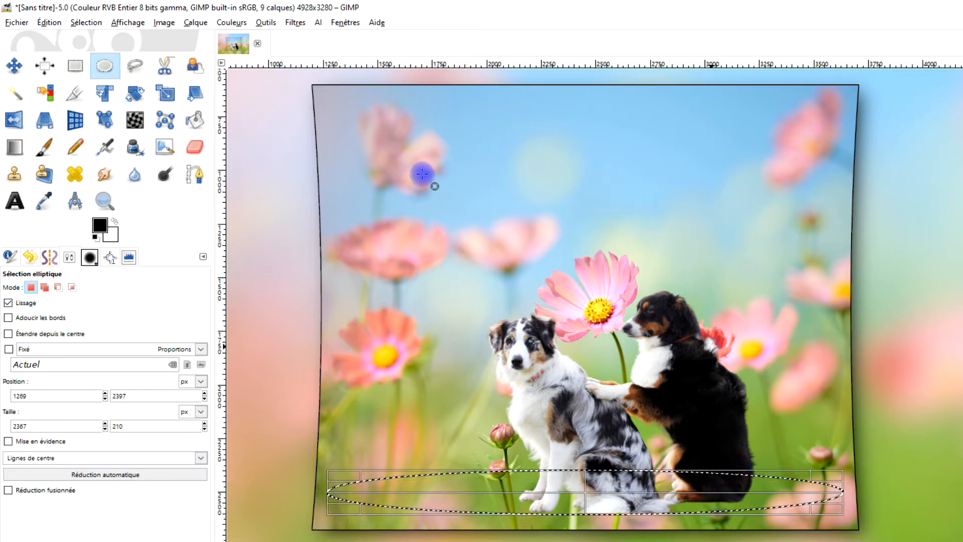
Fill the ellipse with bright pink (about f941c1), keep the foreground colour black and clear the selection.
left_click(99, 225)
left_click_drag(244, 162, 193, 135)
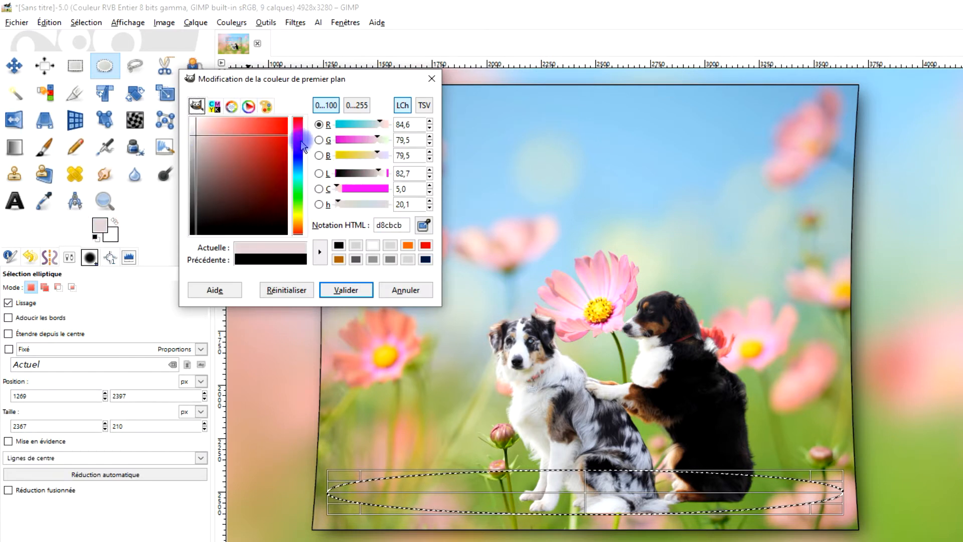
left_click(303, 146)
left_click_drag(260, 146, 262, 119)
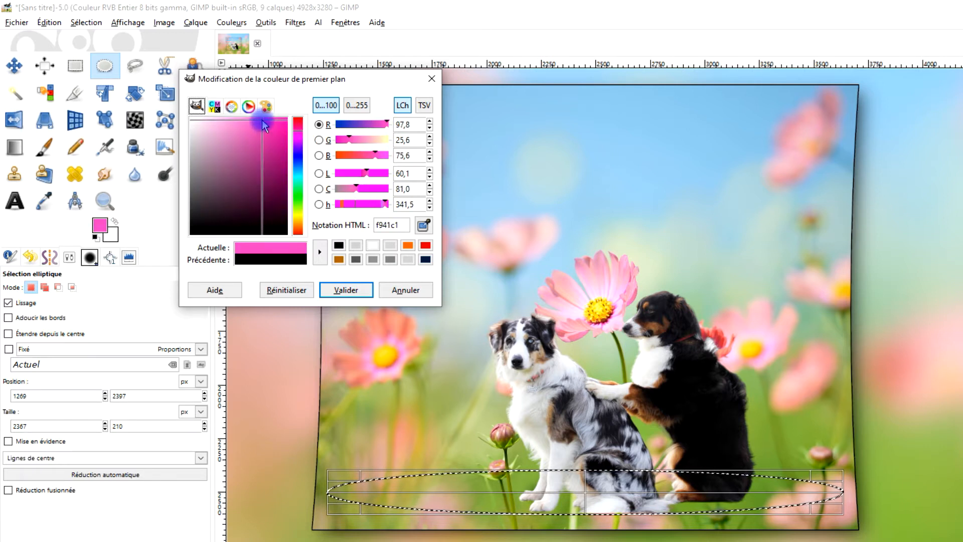
left_click_drag(291, 255, 607, 470)
left_click(351, 290)
left_click(406, 290)
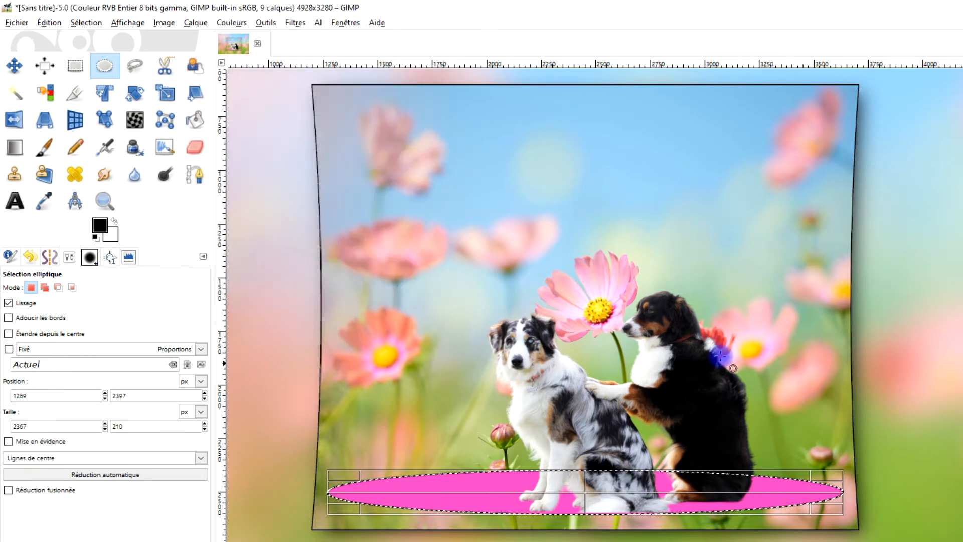
left_click(80, 23)
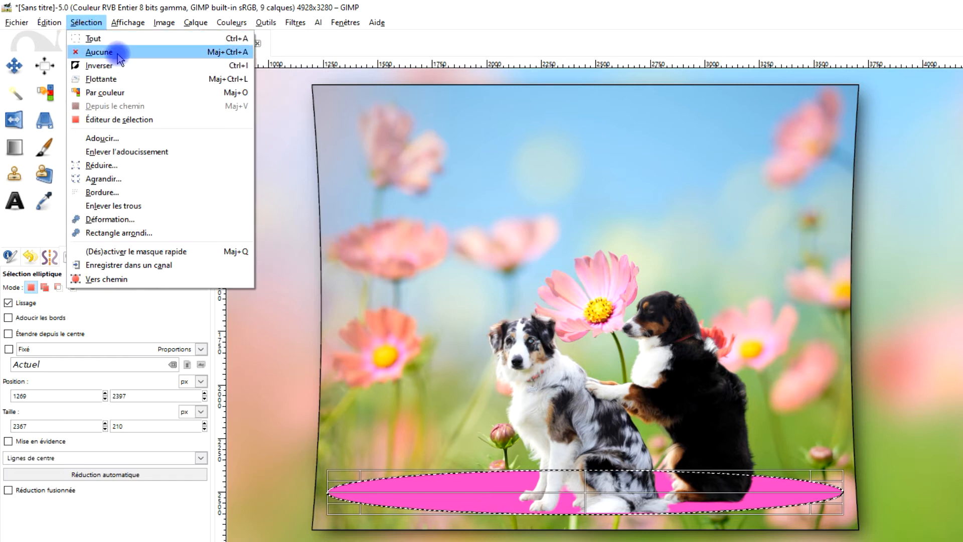
left_click(119, 53)
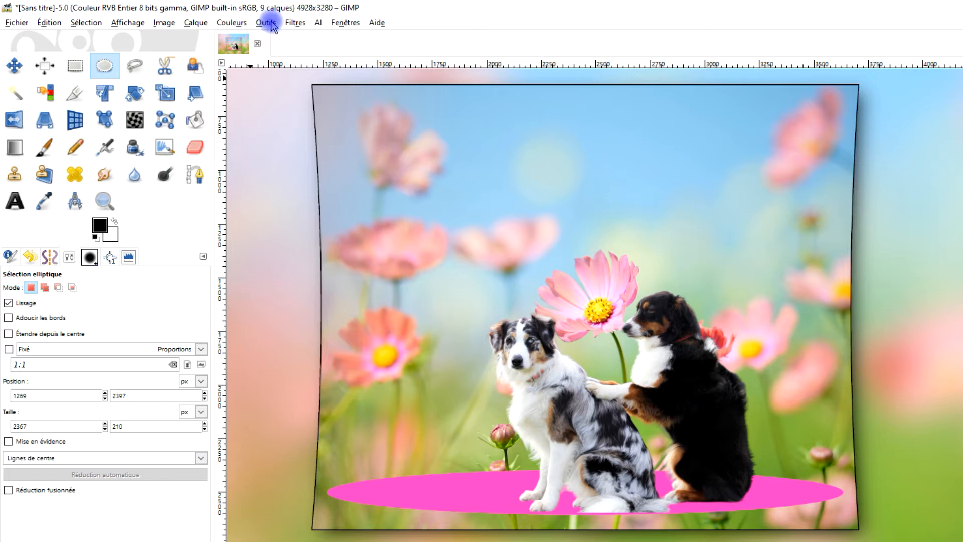
Soften the pink ellipse with a Gaussian blur, using equal horizontal and vertical sizes of slightly more than 30.
left_click(294, 23)
mouse_move(339, 97)
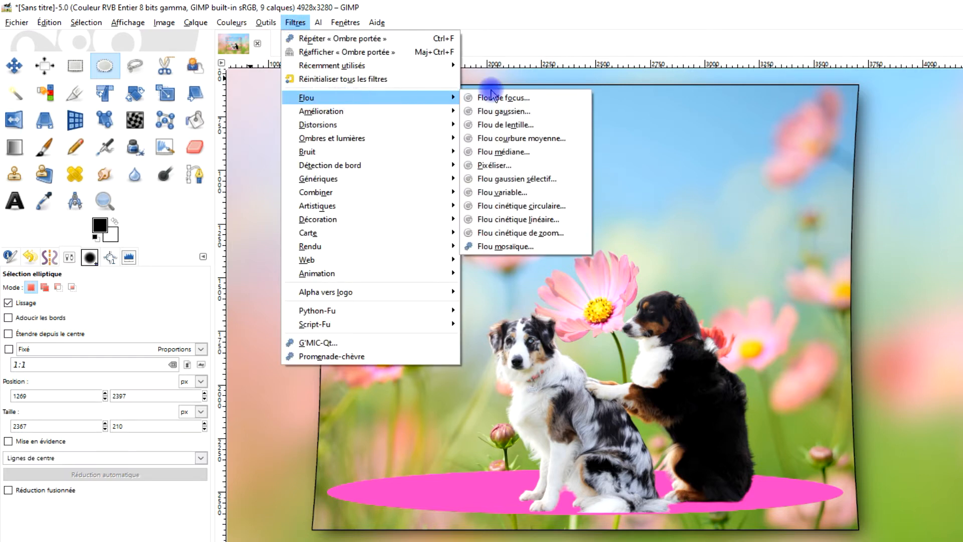
left_click(501, 111)
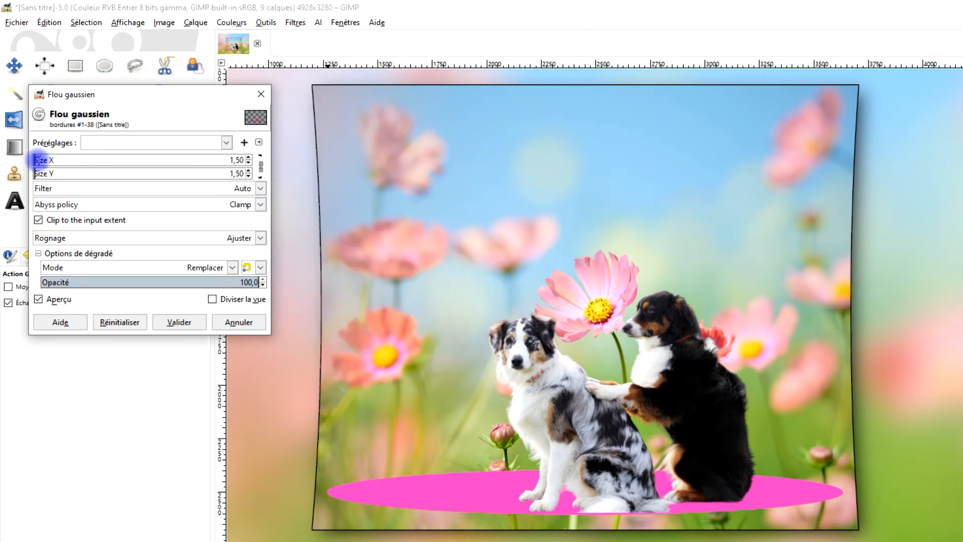
left_click_drag(45, 160, 58, 162)
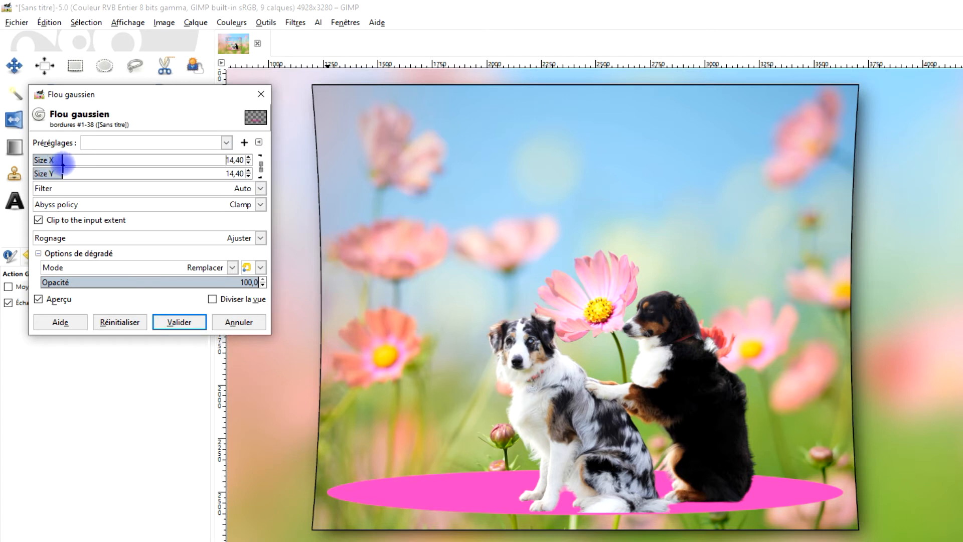
left_click_drag(64, 162, 88, 170)
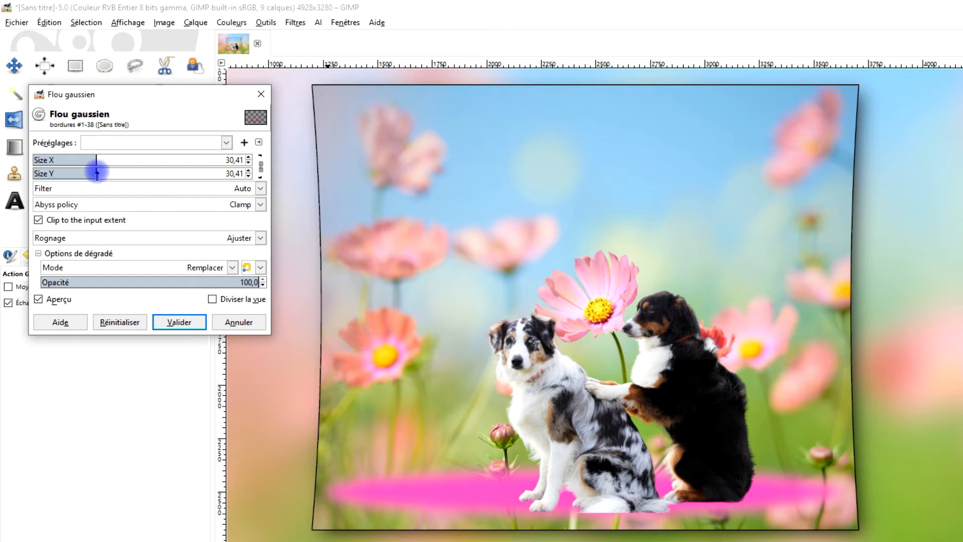
left_click_drag(97, 173, 103, 173)
left_click(179, 321)
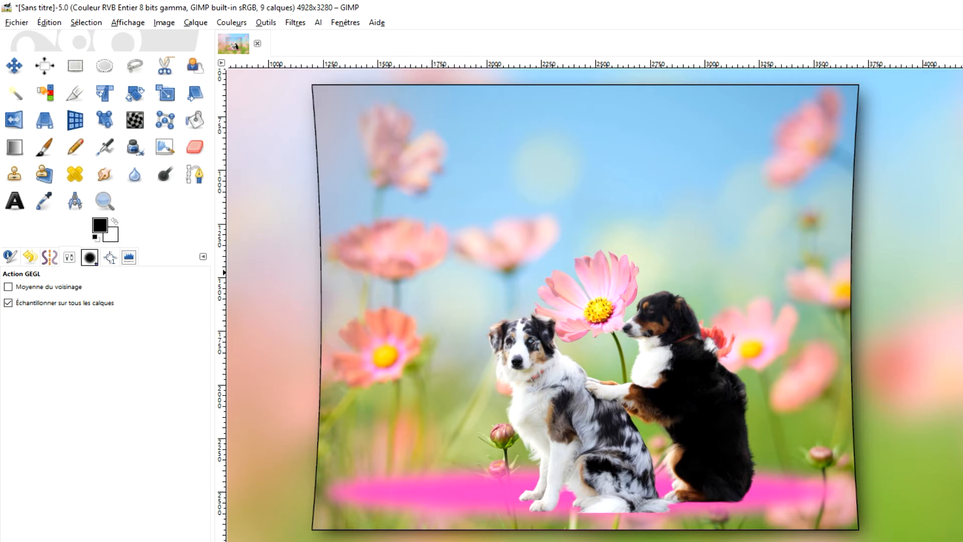
Crop the pink ellipse's layer to its content and rename it "sol".
left_click(193, 23)
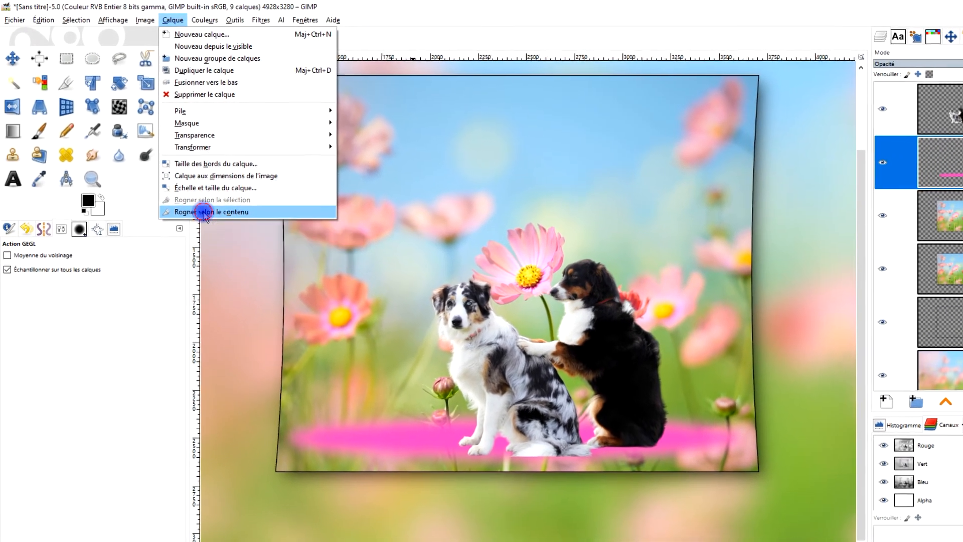
left_click(206, 215)
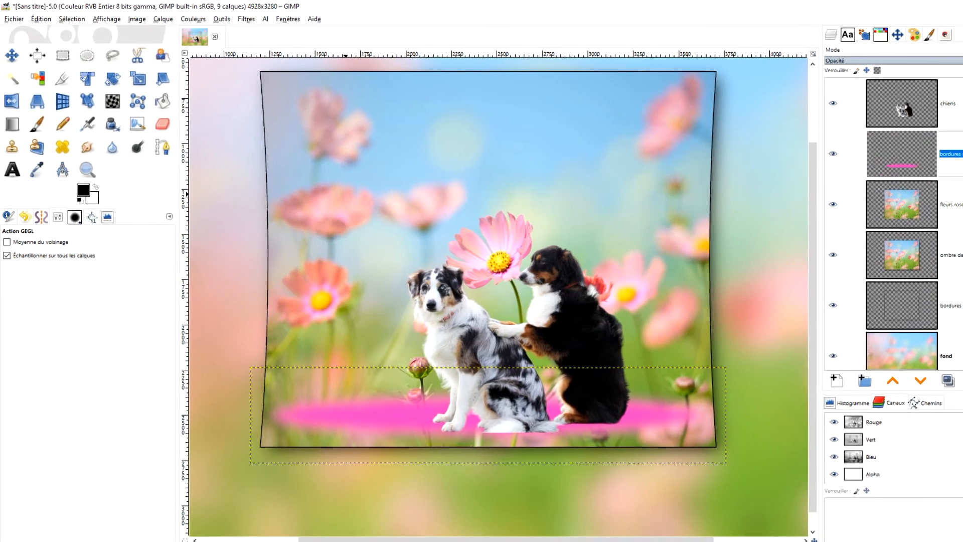
type("sol")
key("Return")
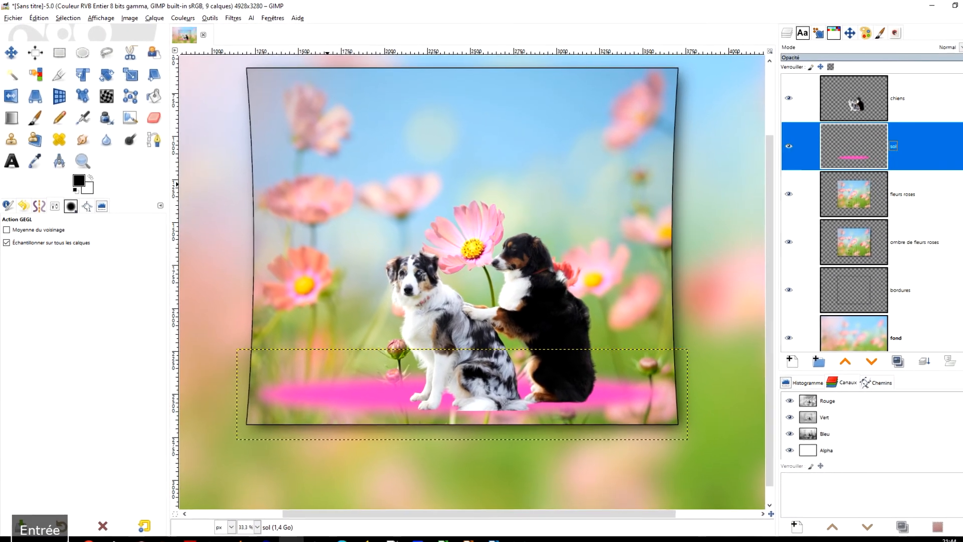
scroll(439, 388, "up", 2)
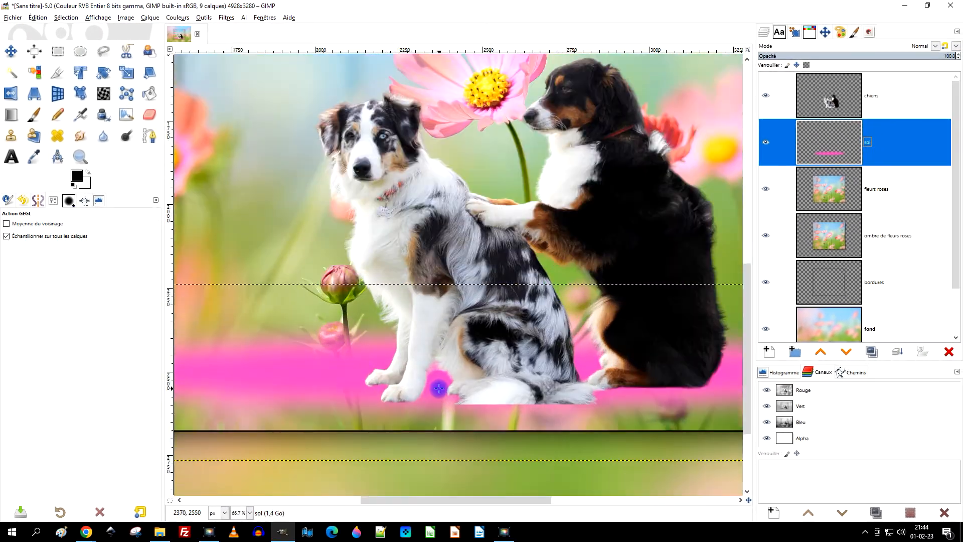
scroll(439, 388, "down", 2)
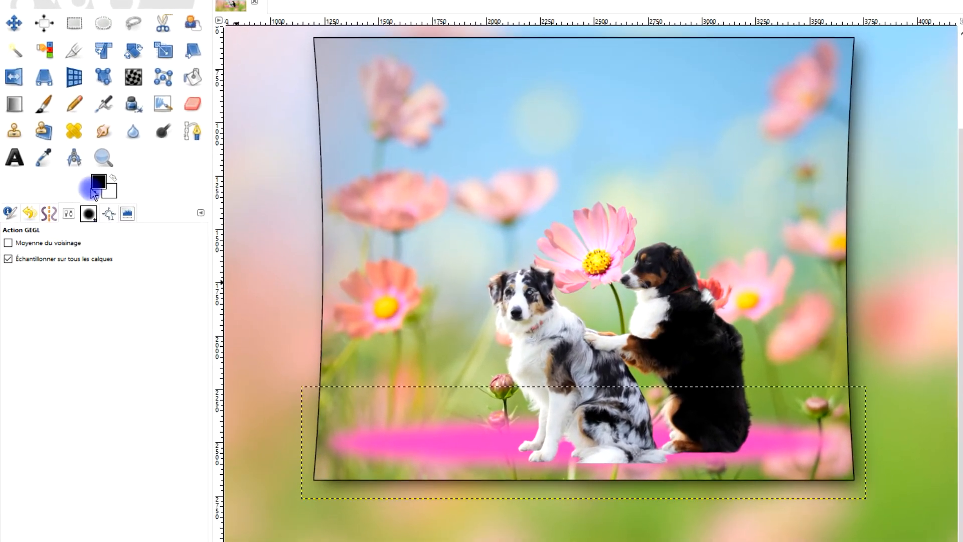
Scale the "sol" layer with its proportions unlocked to about 2704 × 423 px, stretching the ellipse across the framed picture.
left_click(42, 157)
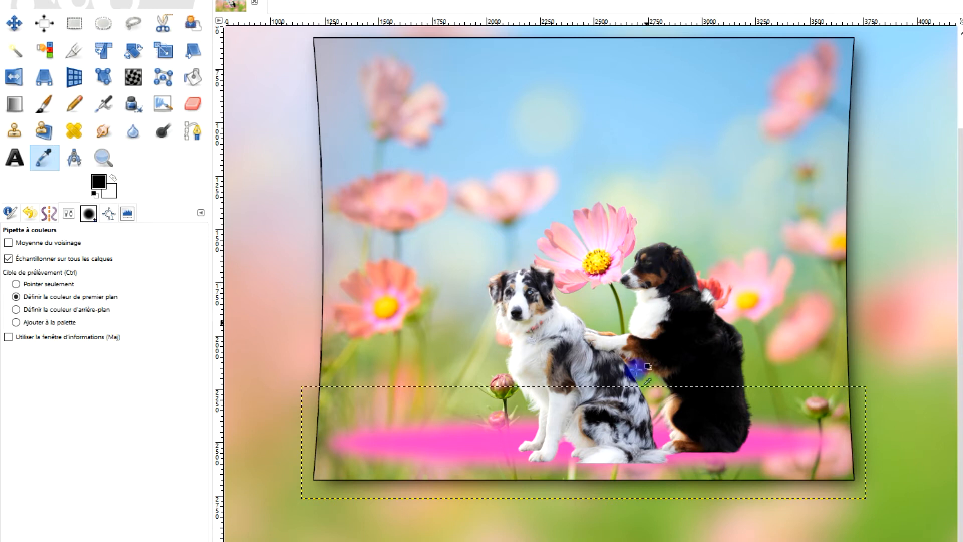
left_click(163, 49)
left_click(564, 444)
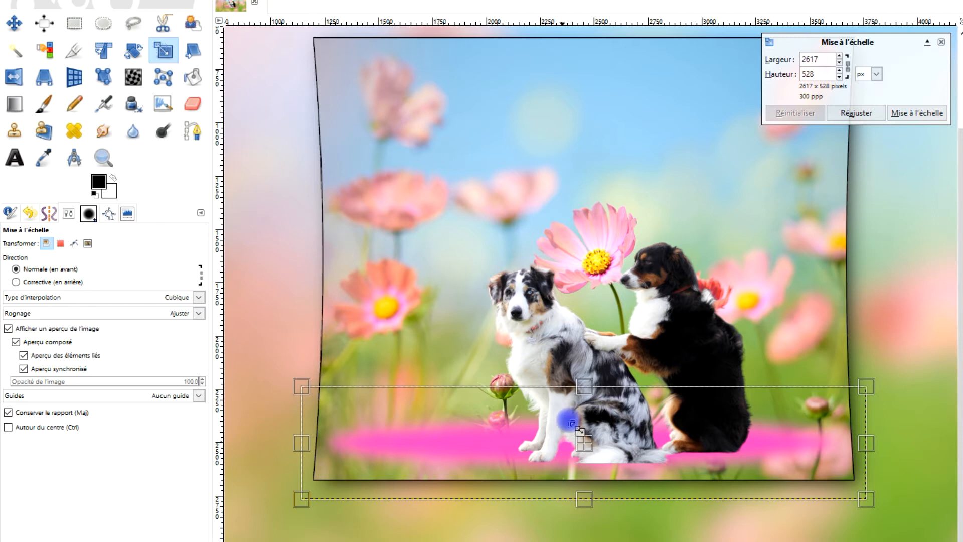
left_click_drag(585, 388, 589, 405)
left_click(791, 117)
left_click(29, 417)
left_click_drag(593, 400, 597, 425)
left_click_drag(585, 499, 585, 504)
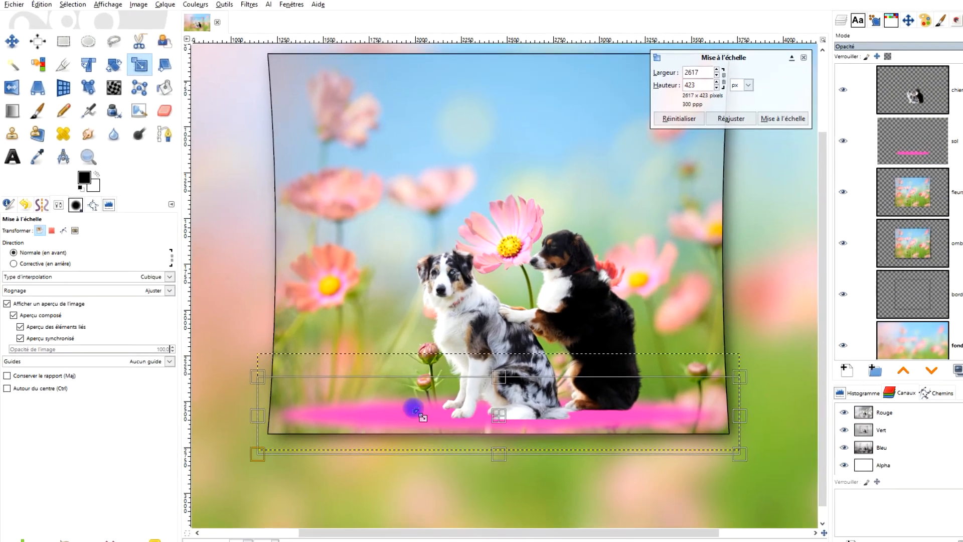
left_click_drag(416, 410, 242, 411)
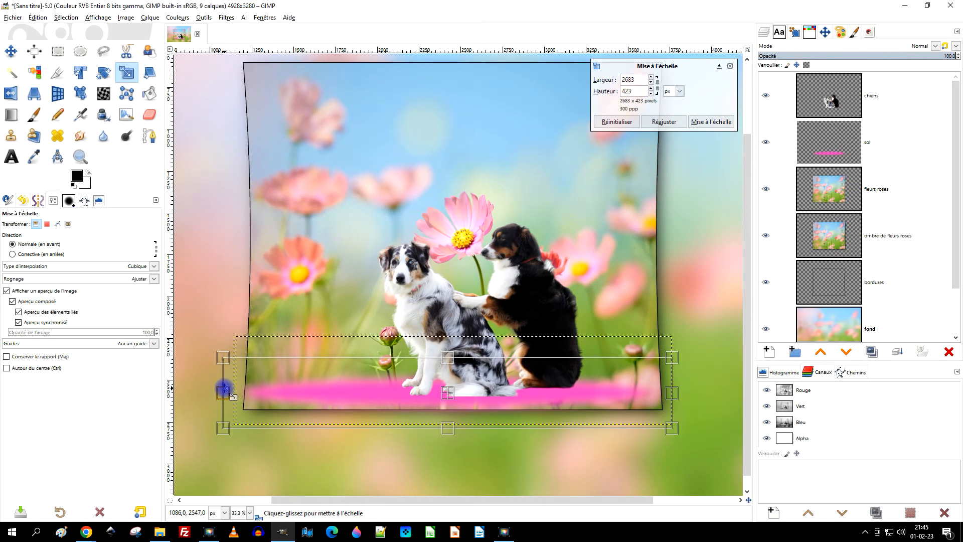
left_click_drag(673, 394, 675, 394)
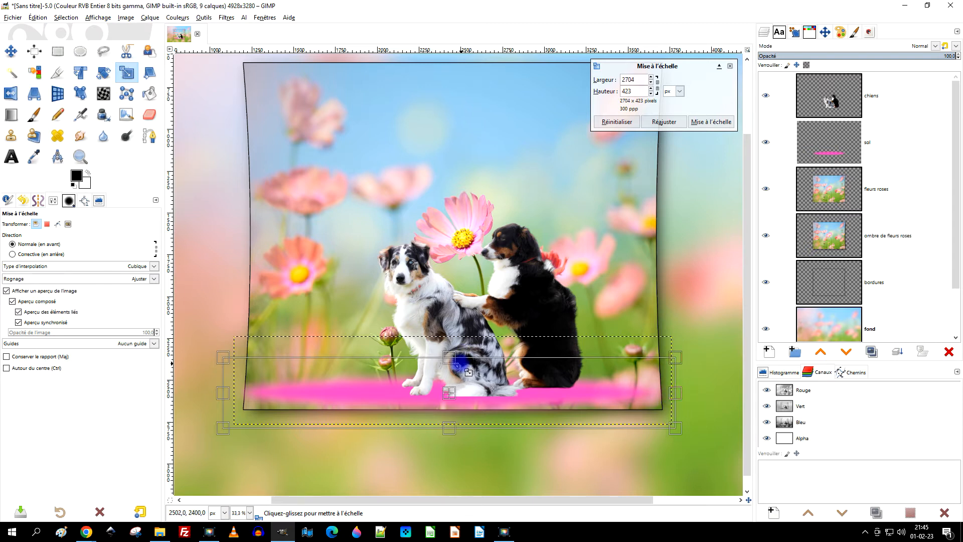
Flatten the "sol" layer slightly more to finish its scaling, and expand the layer to the image size.
left_click_drag(452, 357, 455, 358)
left_click_drag(447, 426, 447, 424)
left_click(723, 122)
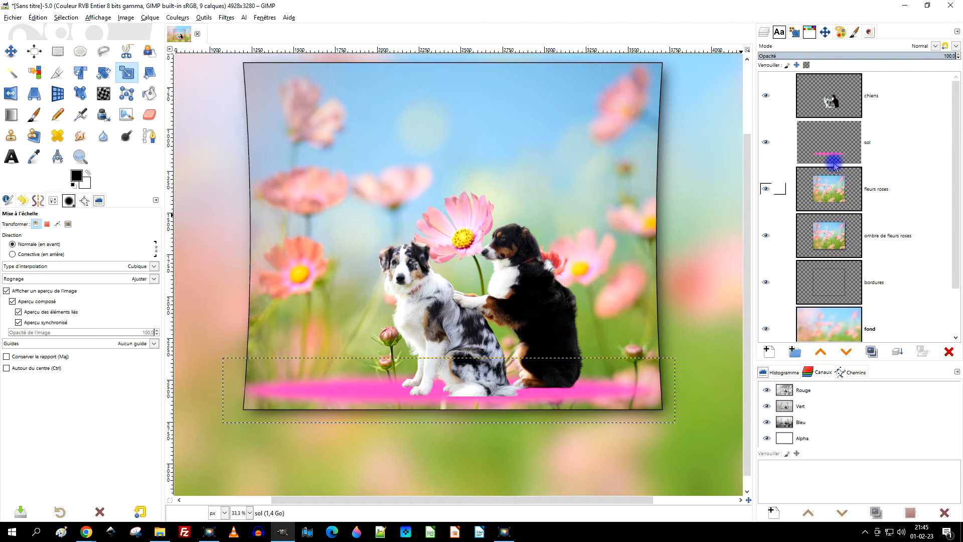
right_click(835, 146)
left_click(883, 287)
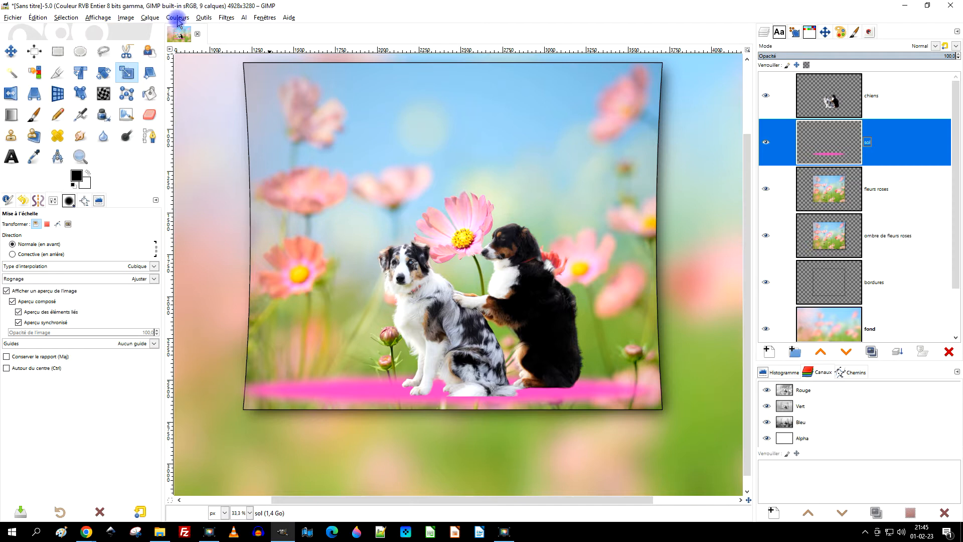
Show the sample points and place one on the pink flower at about 2520, 1500 and one on the ellipse at about 2073, 2565.
left_click(35, 157)
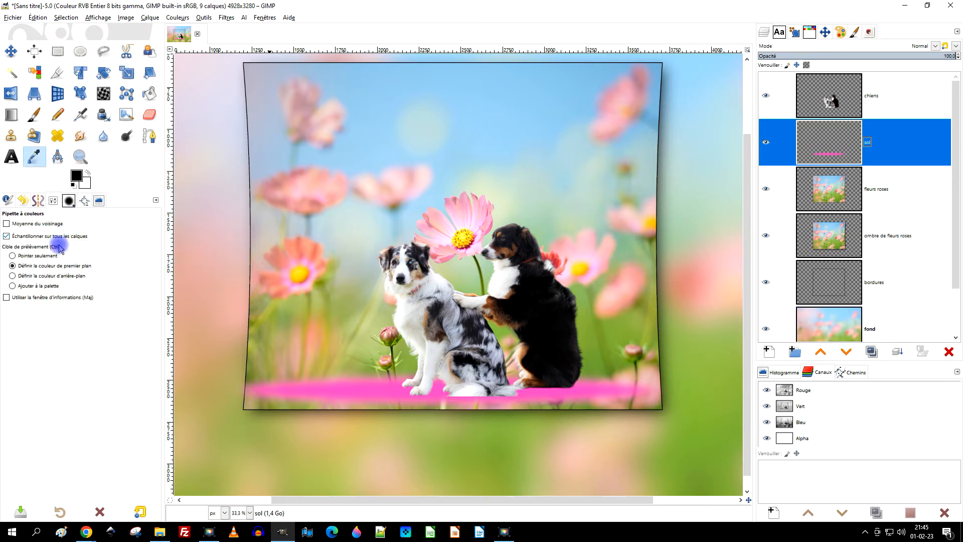
left_click(85, 200)
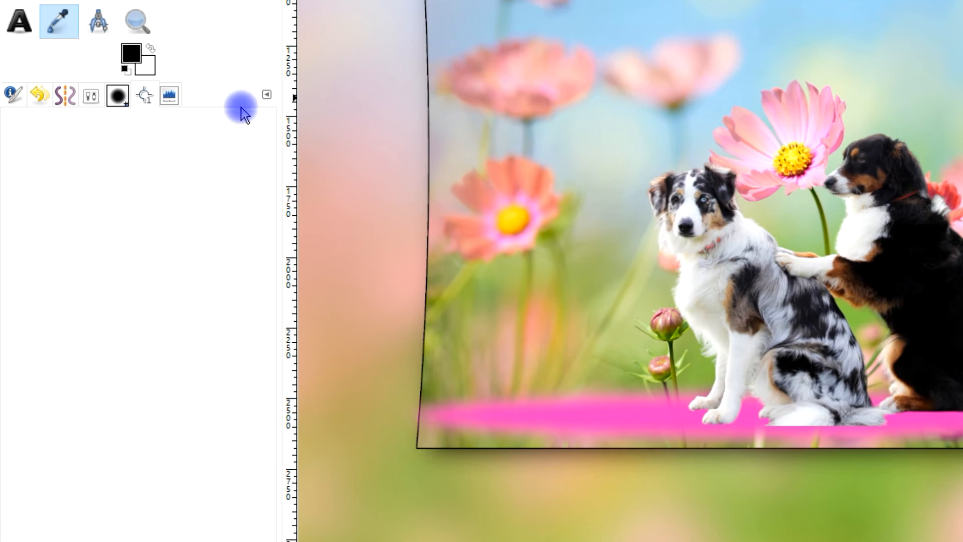
left_click(266, 95)
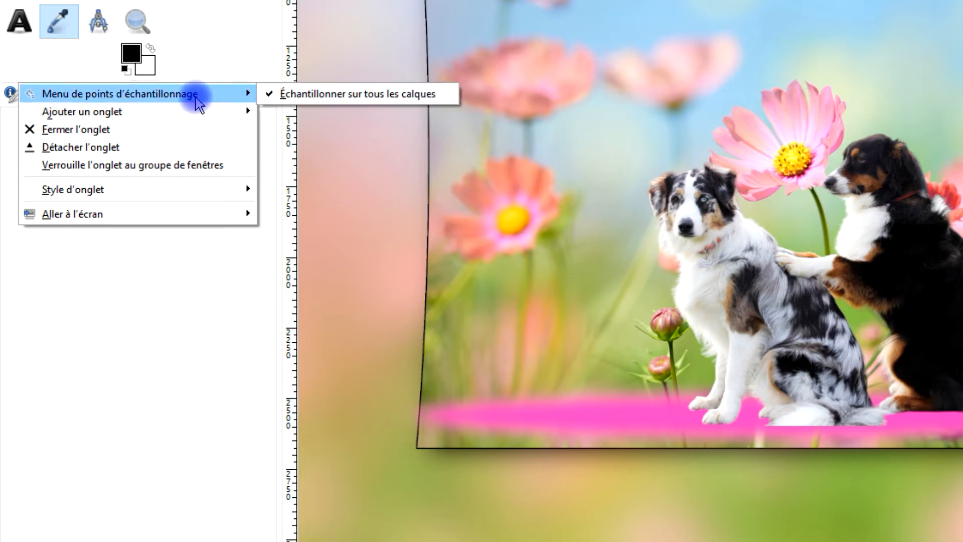
mouse_move(189, 112)
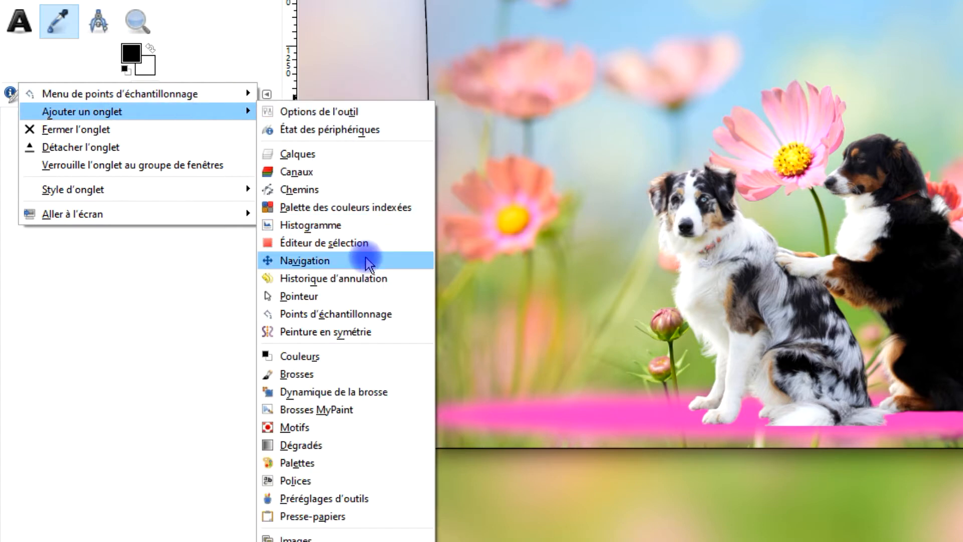
left_click(350, 315)
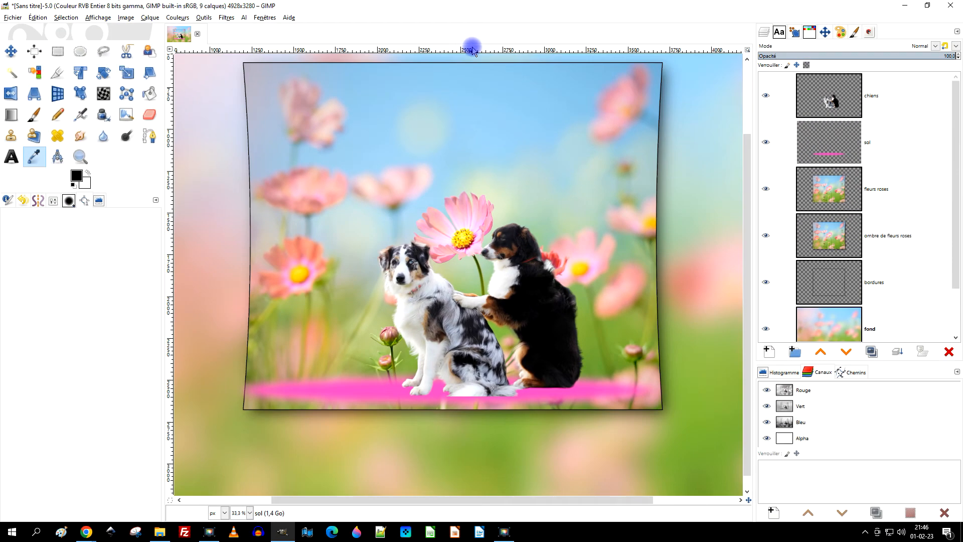
mouse_move(473, 50)
left_mouse_down()
mouse_move(483, 179)
mouse_move(486, 26)
mouse_move(457, 215)
mouse_move(464, 213)
left_mouse_up()
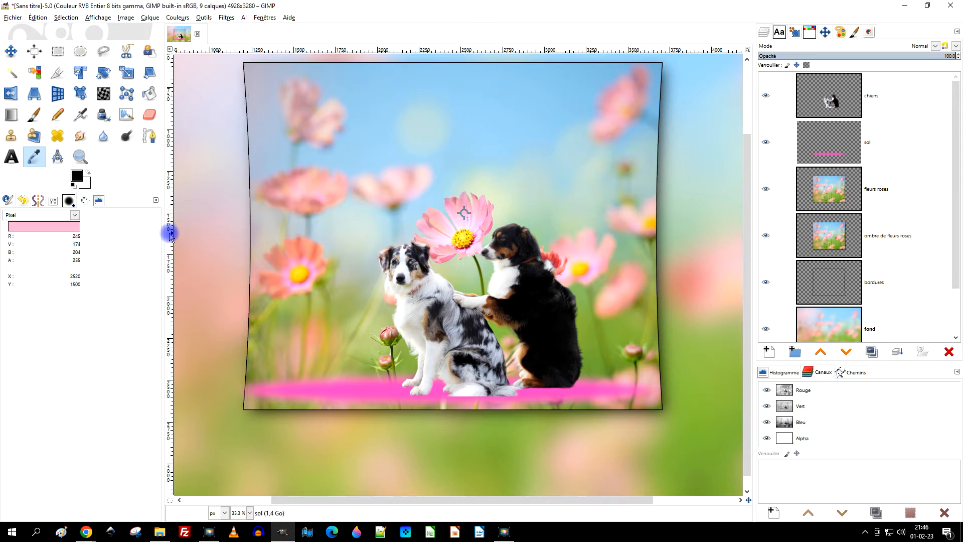
left_click_drag(169, 234, 389, 390)
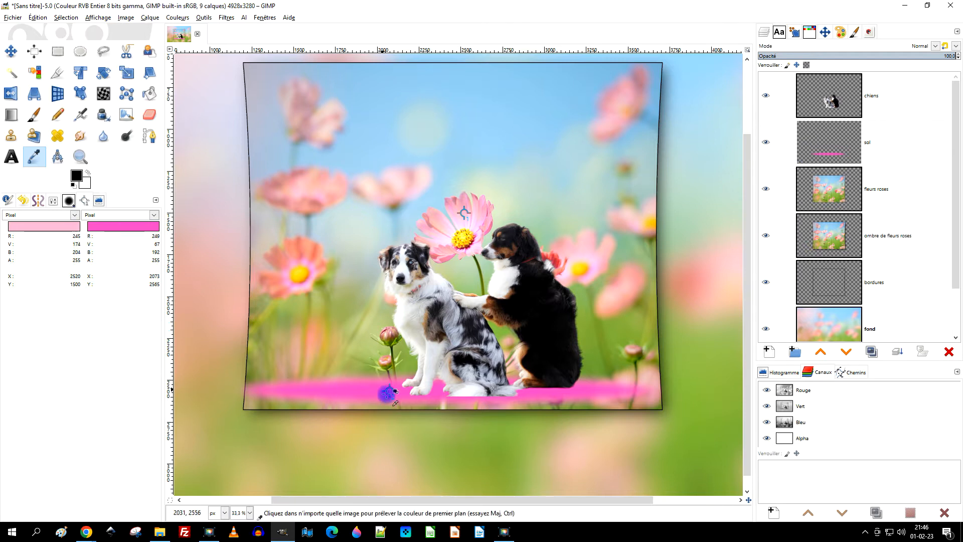
Start a Curves adjustment on the "sol" layer and lower the red channel's curve through a point at input 150, output 87.
scroll(412, 408, "up", 2, "ctrl")
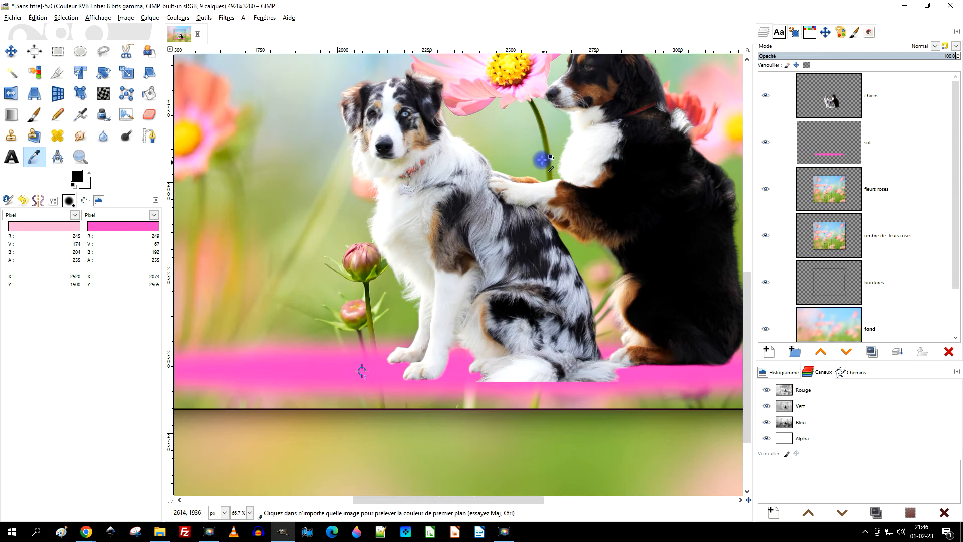
scroll(541, 165, "up", 5)
scroll(519, 255, "down", 7)
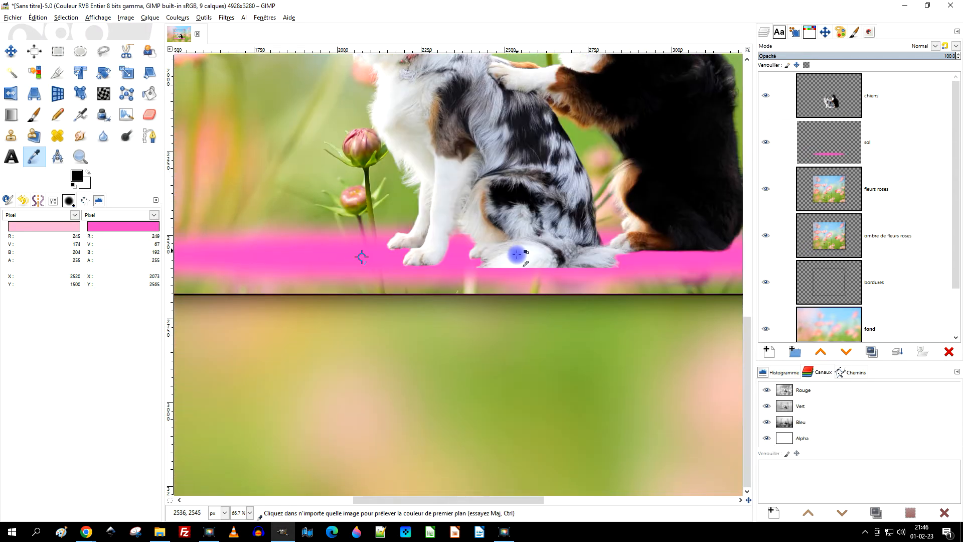
scroll(517, 257, "up", 2)
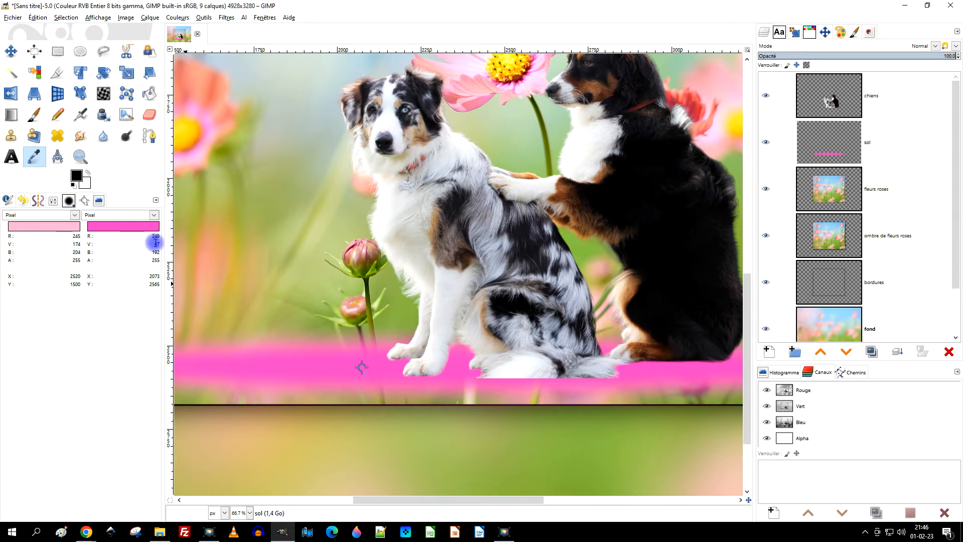
left_click(177, 18)
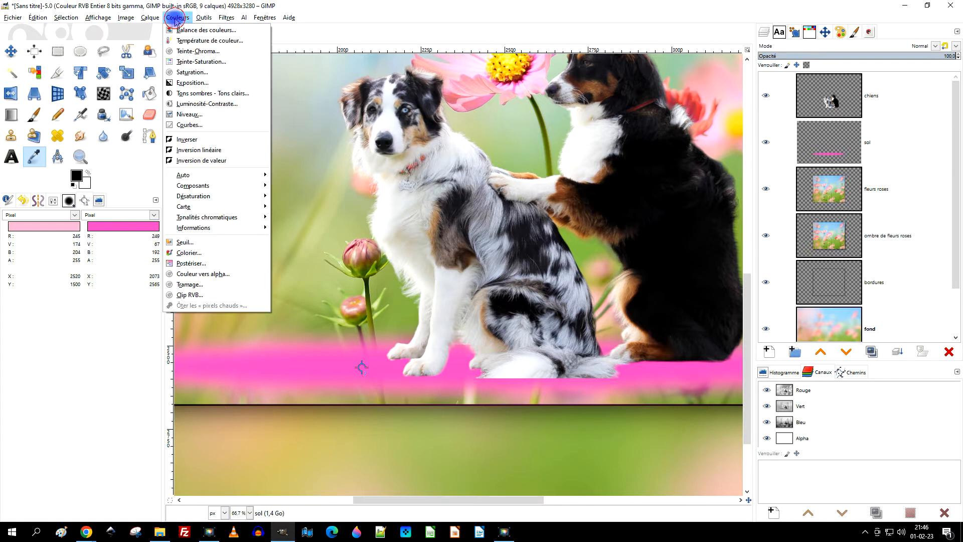
left_click(190, 125)
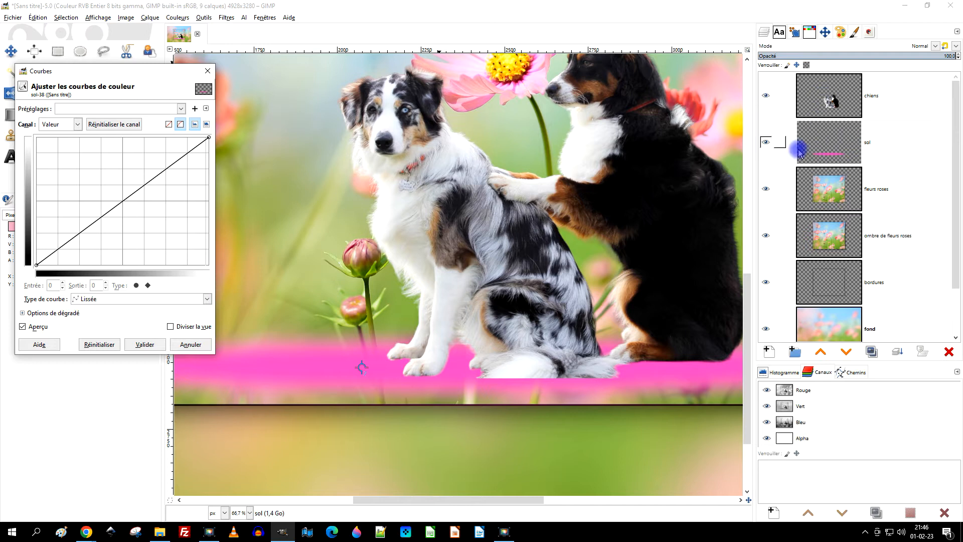
left_click_drag(135, 73, 306, 68)
left_click(236, 118)
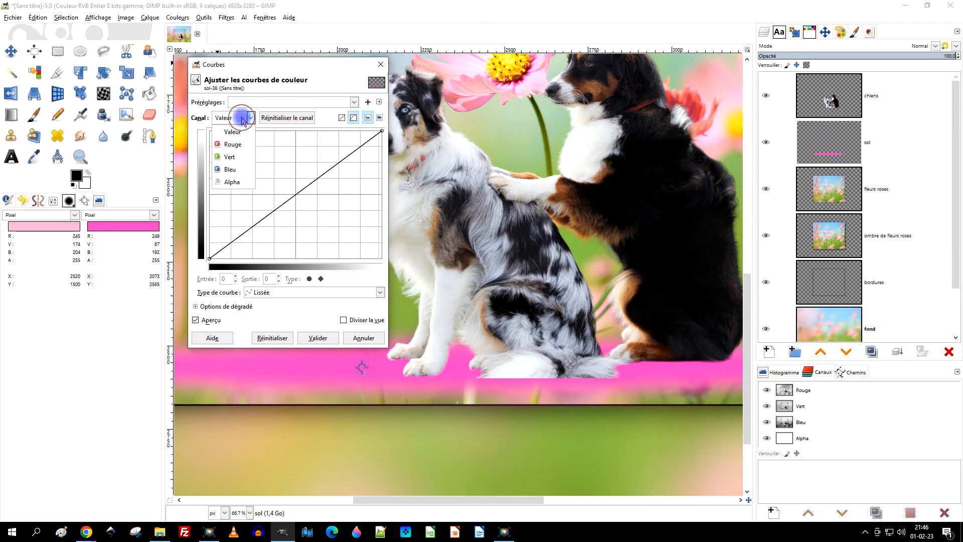
left_click(235, 145)
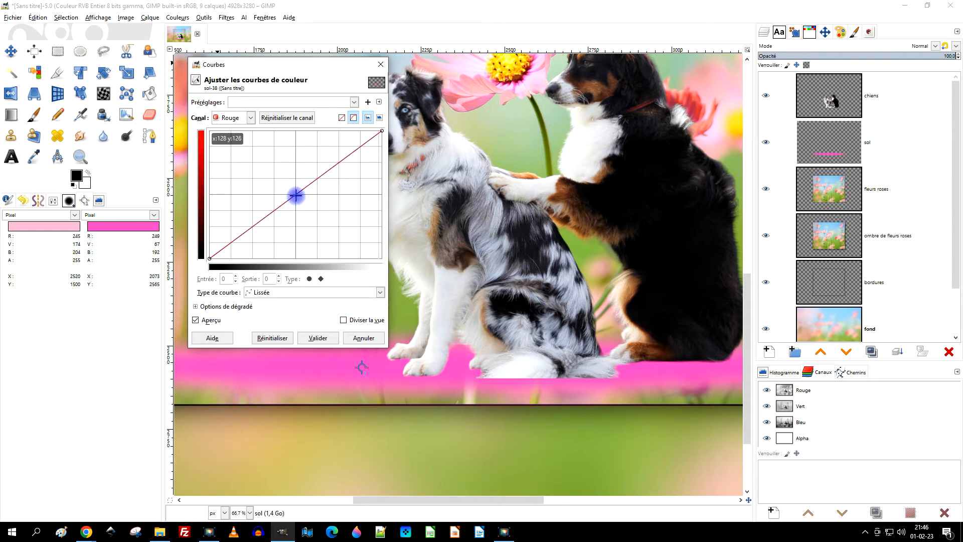
left_click_drag(296, 196, 306, 210)
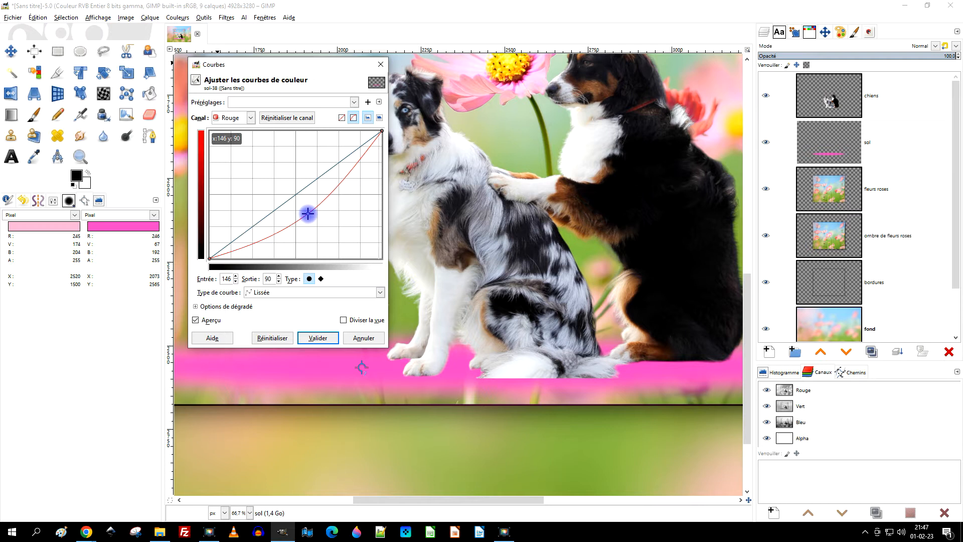
left_click_drag(309, 215, 311, 215)
Raise the green channel's curve through a point at input 86, output 204 to turn the ellipse a paler pink.
left_click(252, 118)
left_click(229, 157)
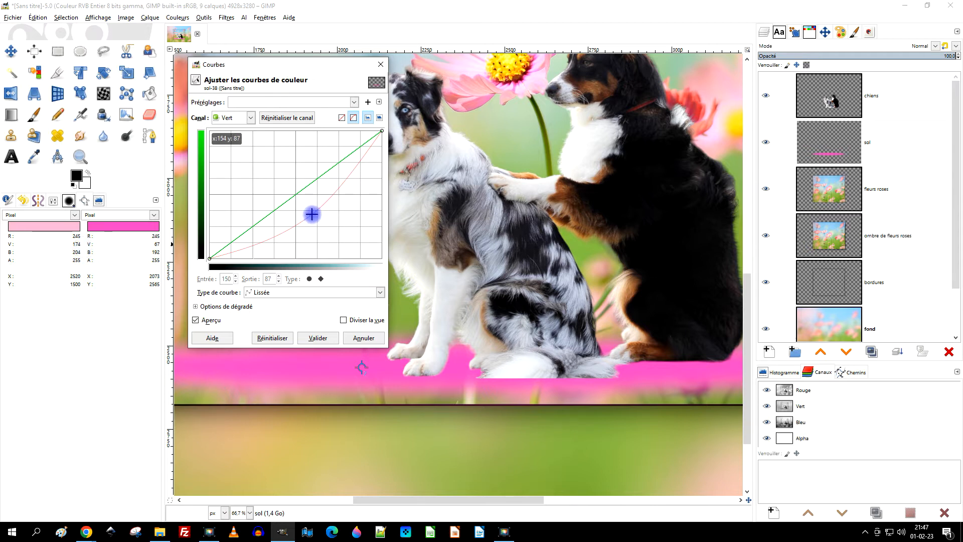
left_click_drag(295, 195, 272, 158)
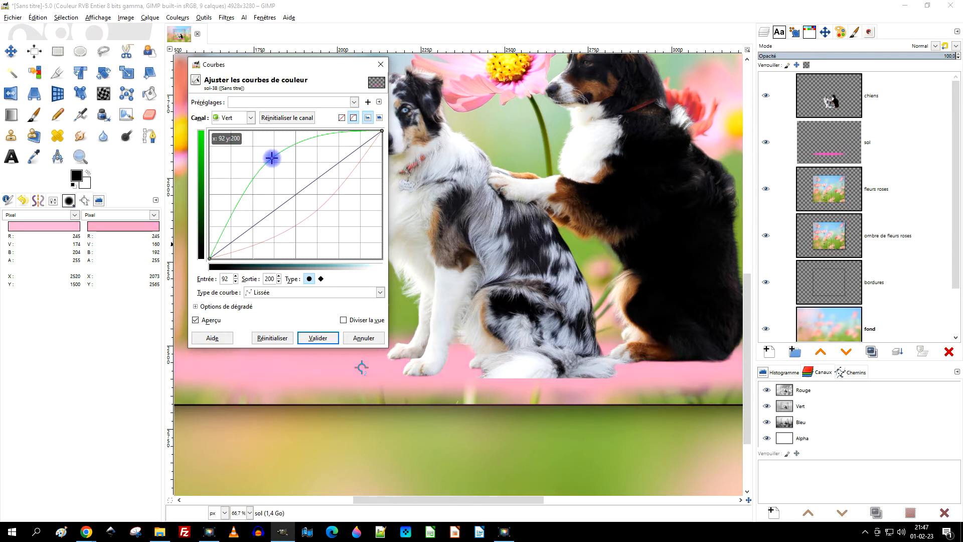
left_click_drag(267, 155, 263, 155)
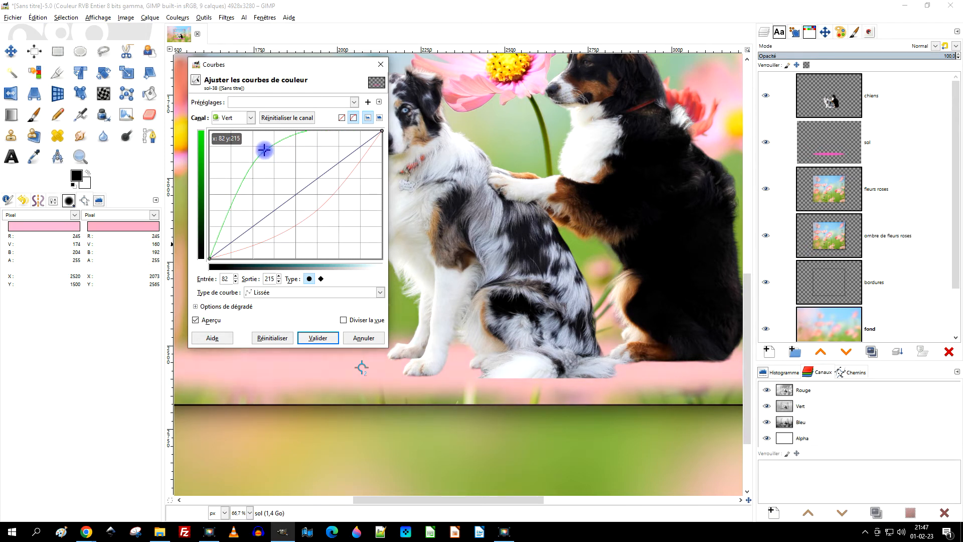
left_click_drag(263, 149, 265, 153)
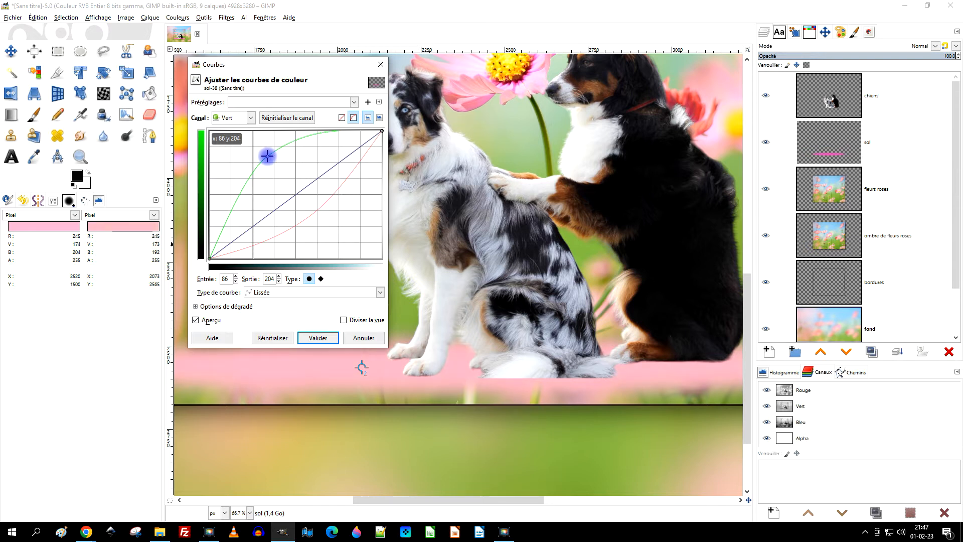
Raise the blue channel's curve through a point at input 119, output 137, and apply the Curves adjustment.
left_click(248, 118)
left_click(234, 167)
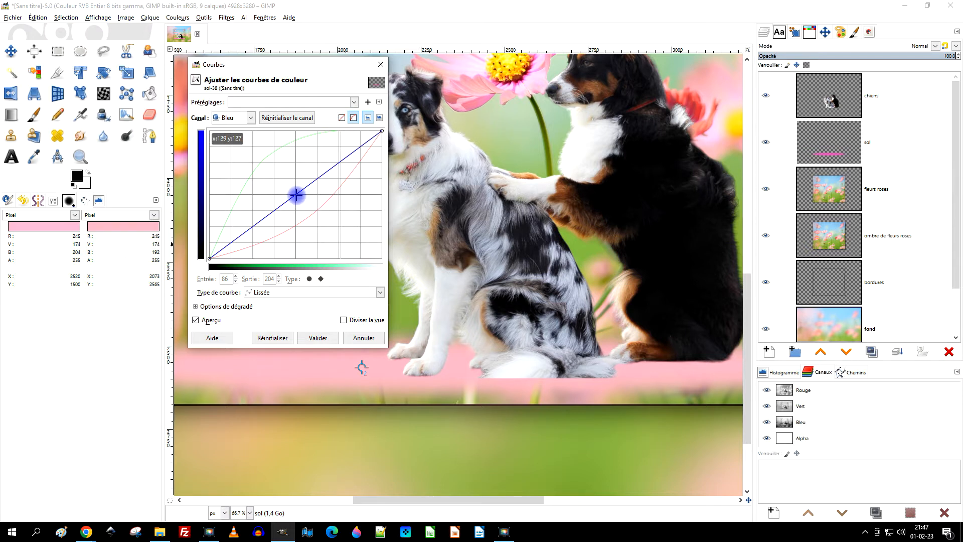
left_click_drag(297, 194, 285, 180)
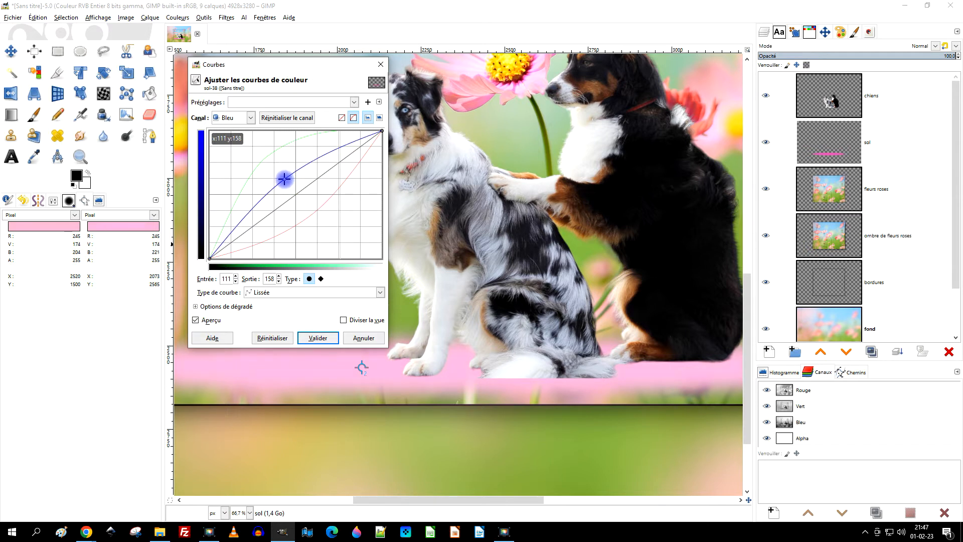
left_click_drag(285, 181, 289, 189)
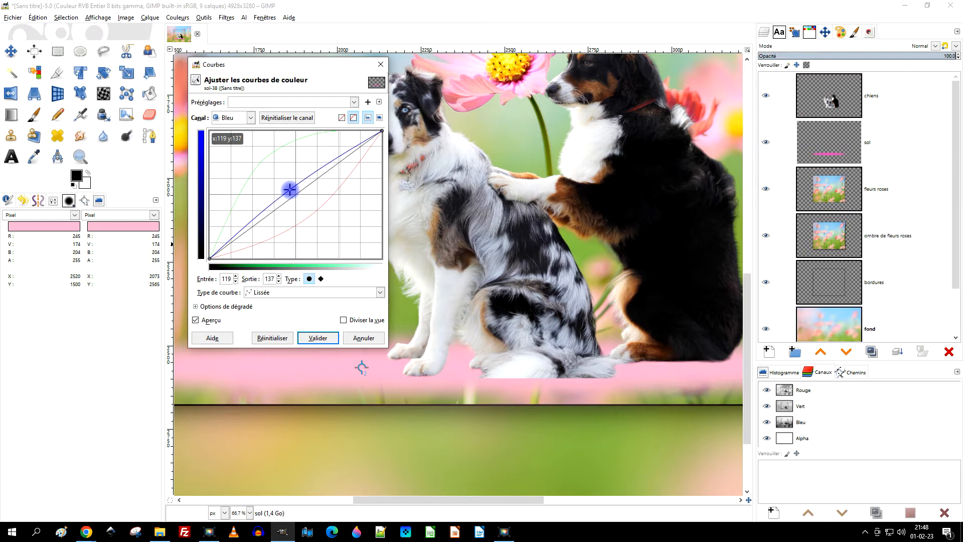
left_click(323, 335)
Add a transparent 4928 × 3280 px layer named "ombres chiens" directly above the "sol" layer.
scroll(472, 248, "down", 2)
left_click_drag(456, 256, 447, 282)
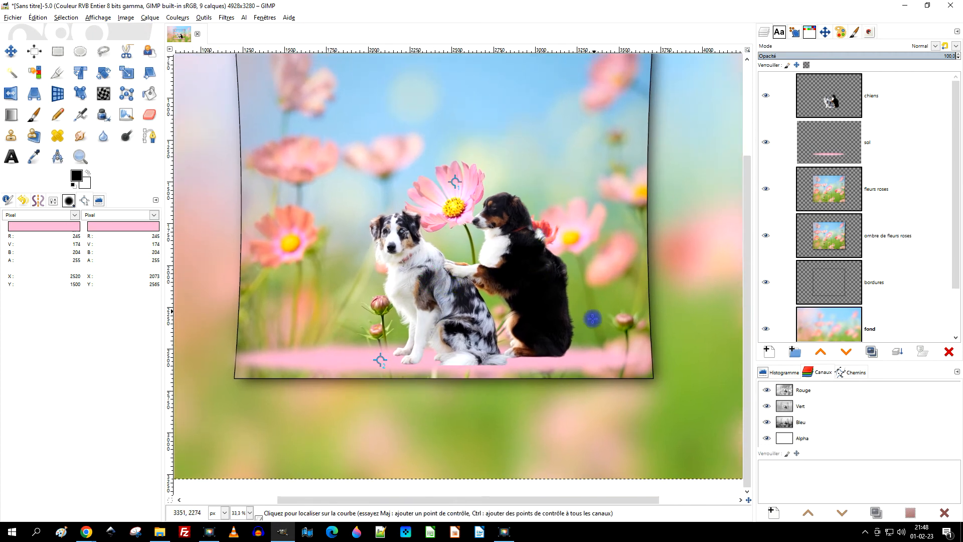
left_click_drag(461, 368, 474, 378)
scroll(473, 377, "up", 1)
left_click_drag(483, 286, 519, 288)
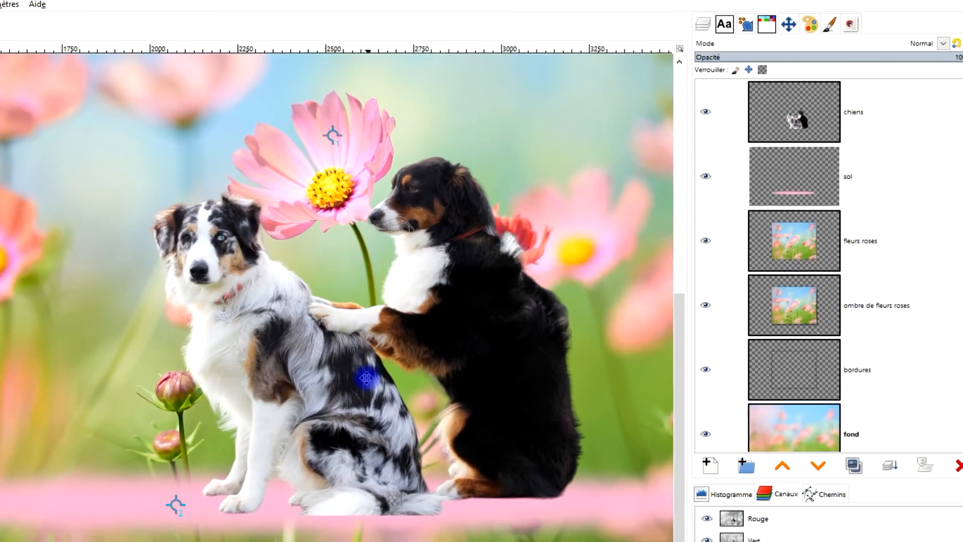
left_click(803, 175)
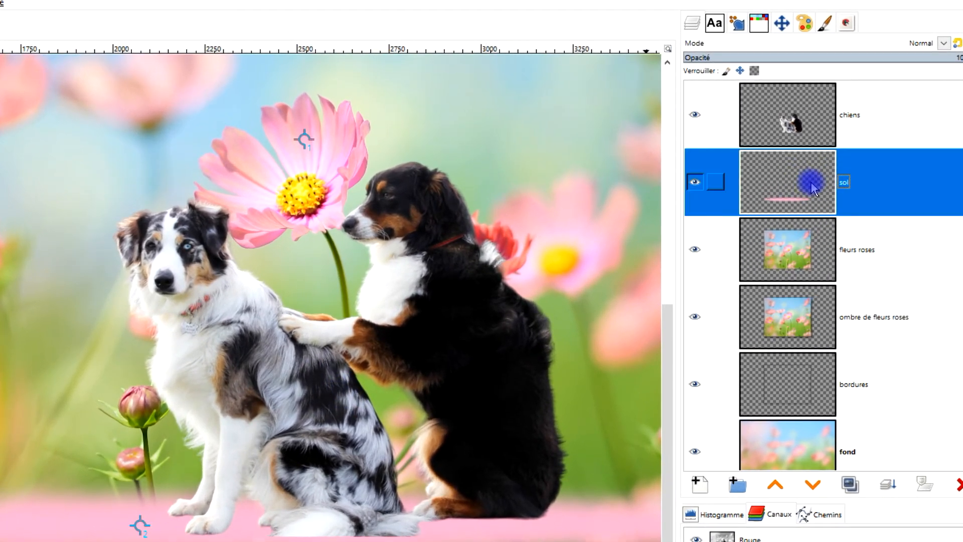
left_click(700, 484)
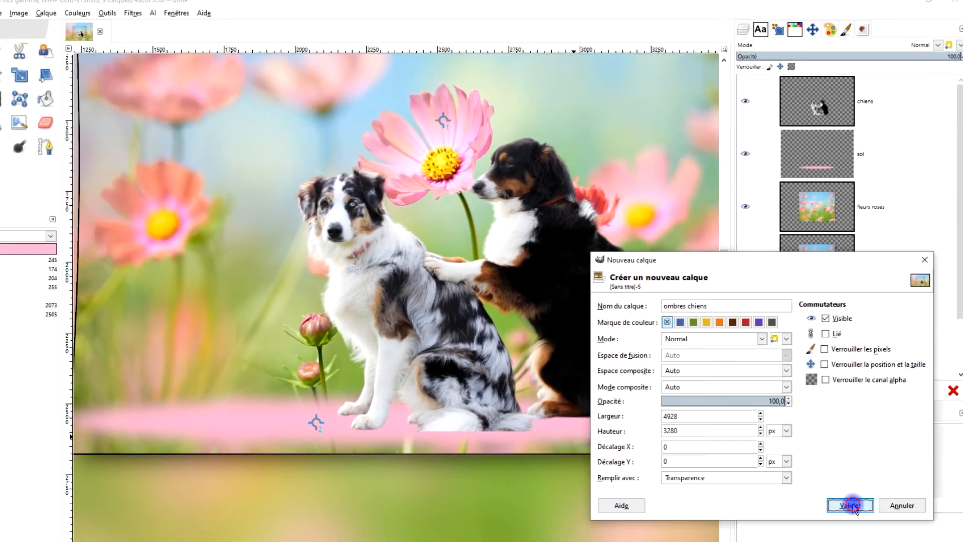
left_click(853, 505)
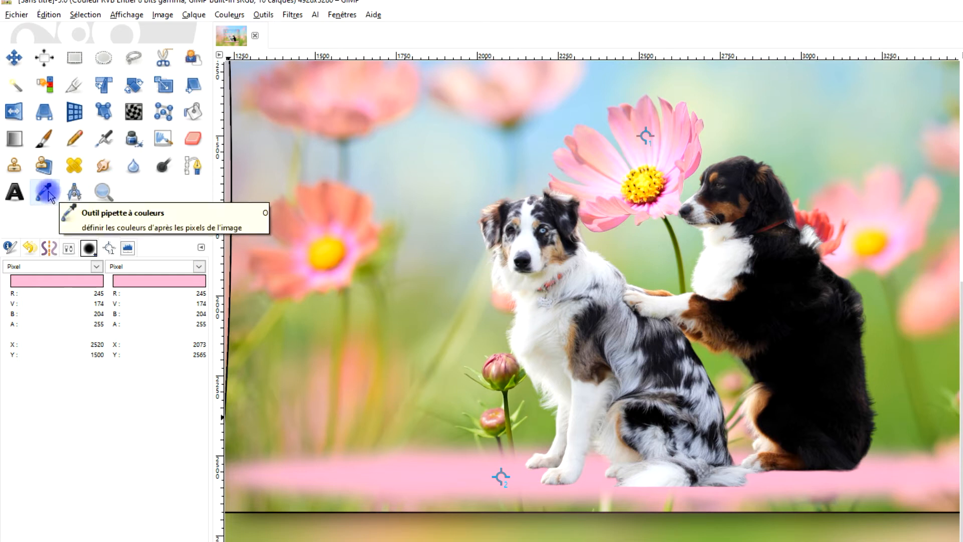
Remove the two sample points from the ellipse and the pink flower.
left_click(45, 193)
left_click_drag(501, 477, 25, 417)
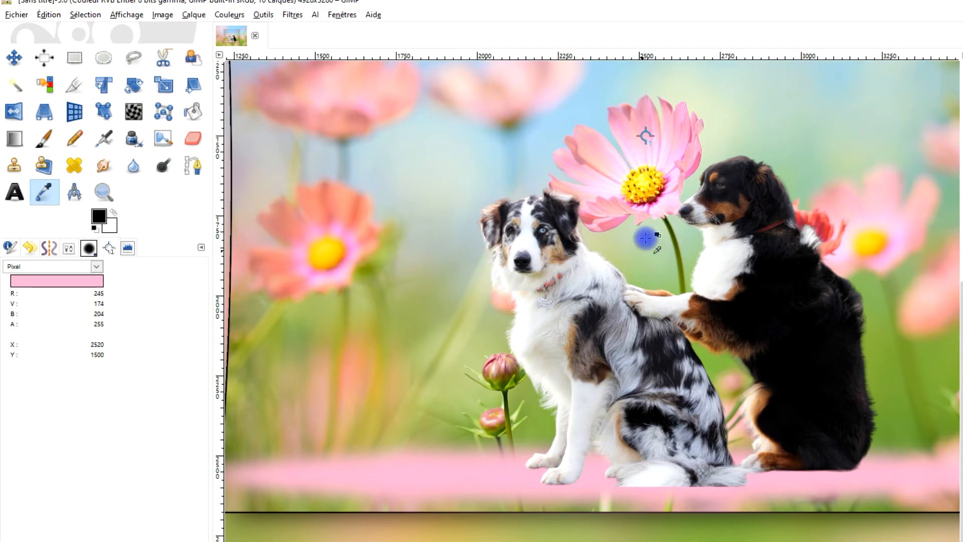
left_click_drag(646, 136, 638, 4)
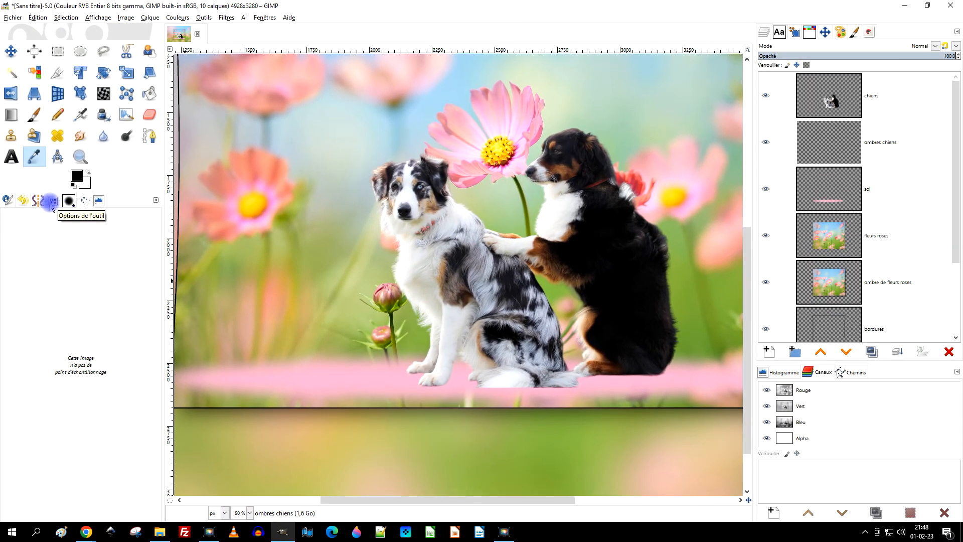
Set up the Paintbrush with the "2. Hardness 025" brush at size 130.
left_click(52, 201)
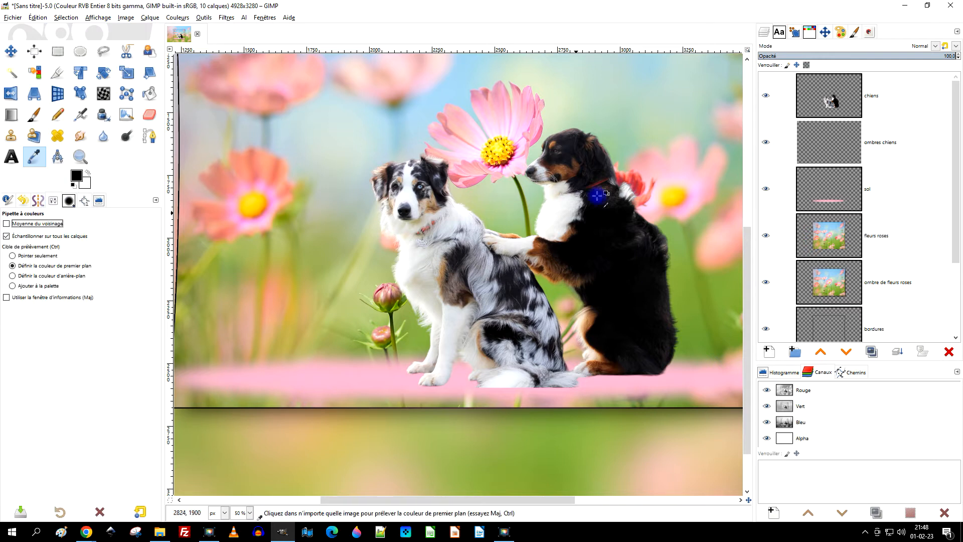
left_click_drag(619, 157, 606, 193)
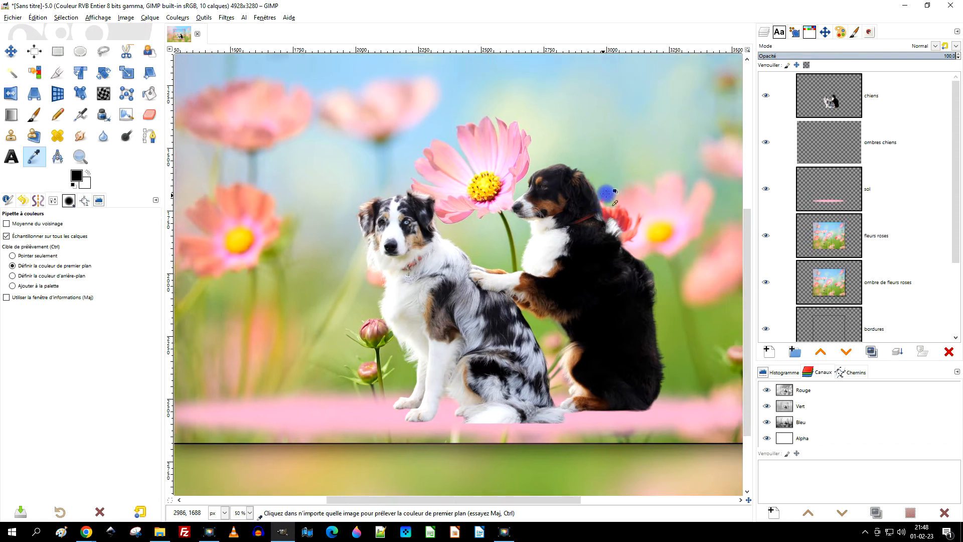
left_click(34, 115)
left_click(11, 251)
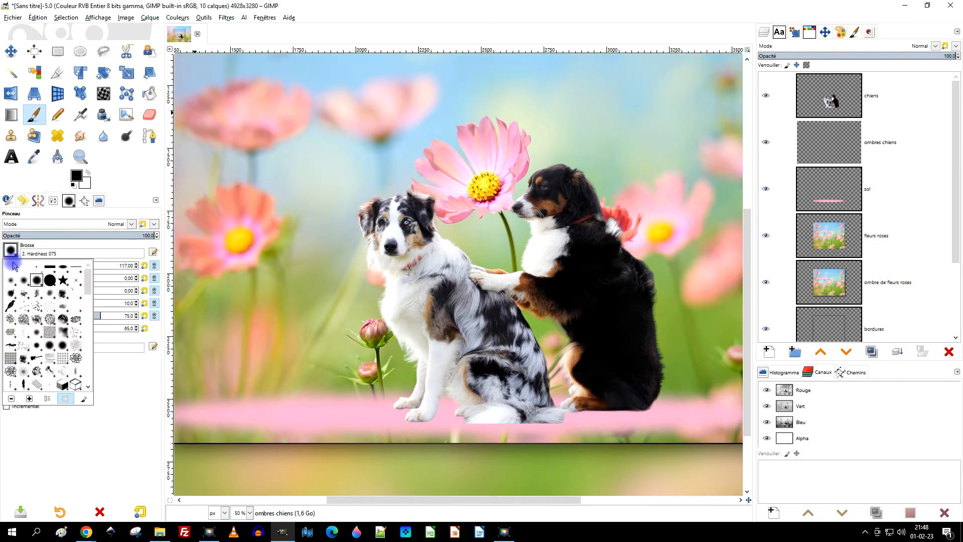
left_click(11, 282)
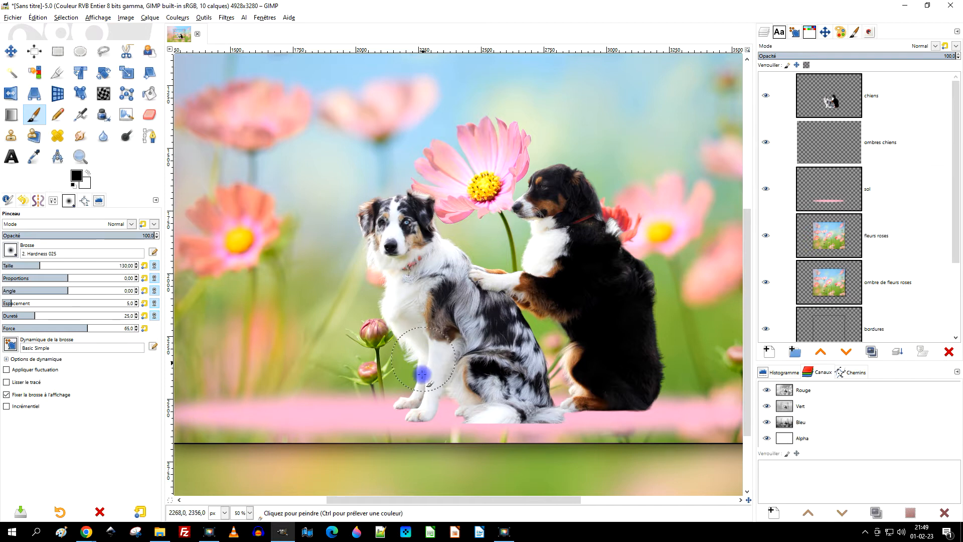
Paint a black shadow on the "ombres chiens" layer beneath the light dog's paws and tail.
key("1")
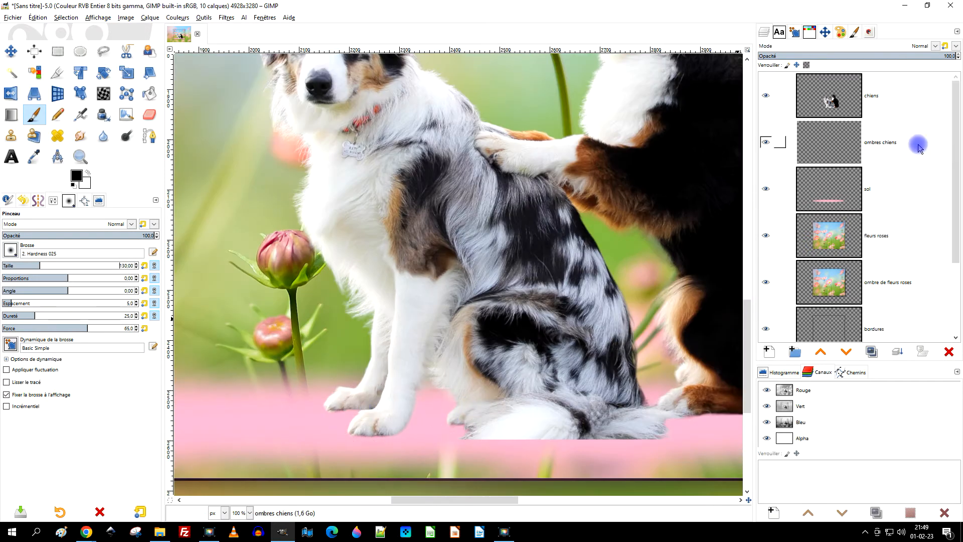
left_click(841, 149)
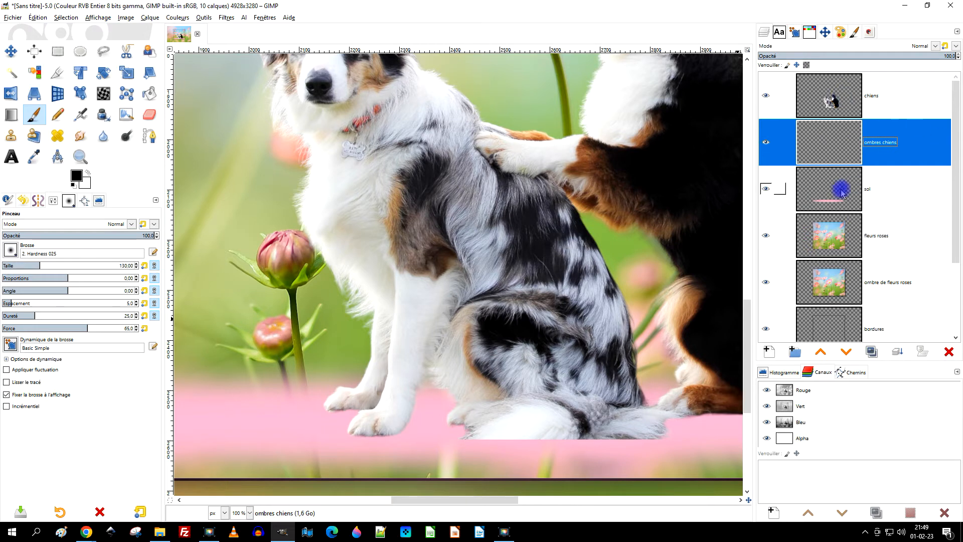
left_click_drag(547, 307, 517, 255)
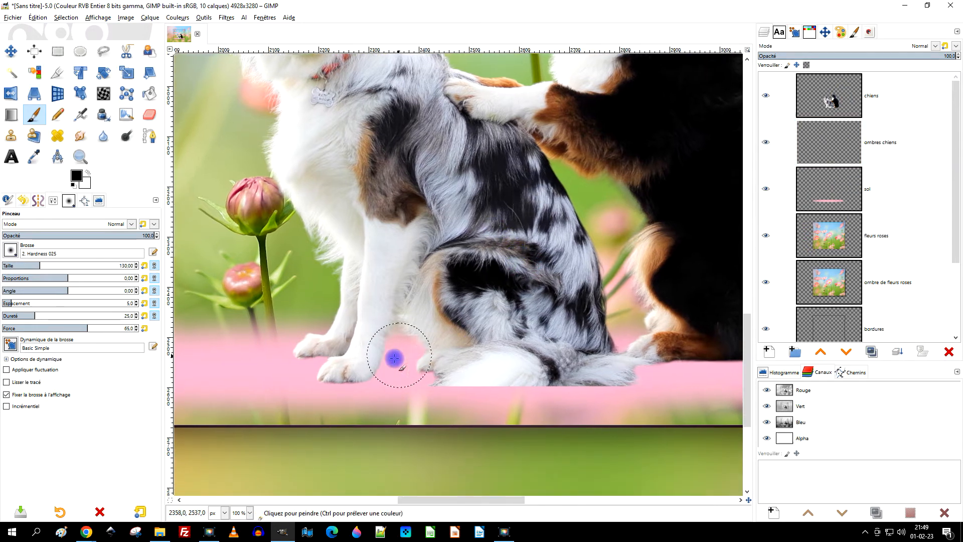
left_click_drag(374, 366, 626, 372)
mouse_move(601, 342)
left_mouse_down()
mouse_move(324, 327)
mouse_move(423, 355)
mouse_move(444, 356)
mouse_move(424, 343)
mouse_move(520, 343)
mouse_move(362, 354)
mouse_move(312, 368)
mouse_move(253, 359)
mouse_move(463, 320)
mouse_move(456, 333)
mouse_move(402, 339)
mouse_move(301, 330)
mouse_move(251, 308)
mouse_move(238, 321)
mouse_move(202, 304)
mouse_move(295, 306)
mouse_move(183, 304)
left_mouse_up()
scroll(223, 314, "up", 3)
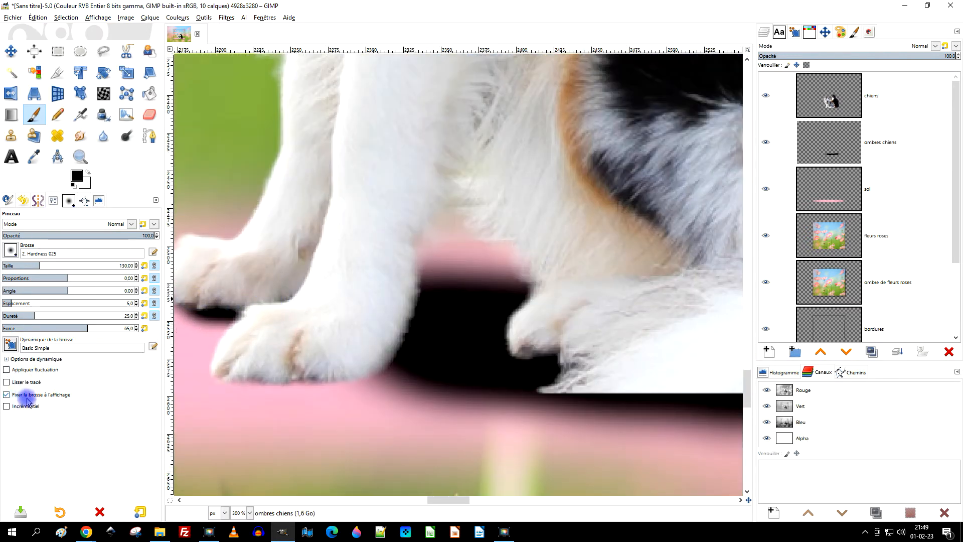
scroll(486, 280, "down", 2)
scroll(432, 319, "up", 2)
mouse_move(432, 319)
left_mouse_down()
mouse_move(287, 346)
mouse_move(503, 349)
mouse_move(322, 337)
left_mouse_up()
Extend the black shadow beneath the black dog and slightly beyond its back.
scroll(673, 328, "down", 3)
left_click_drag(684, 310, 409, 327)
scroll(552, 316, "down", 2)
scroll(642, 303, "up", 3)
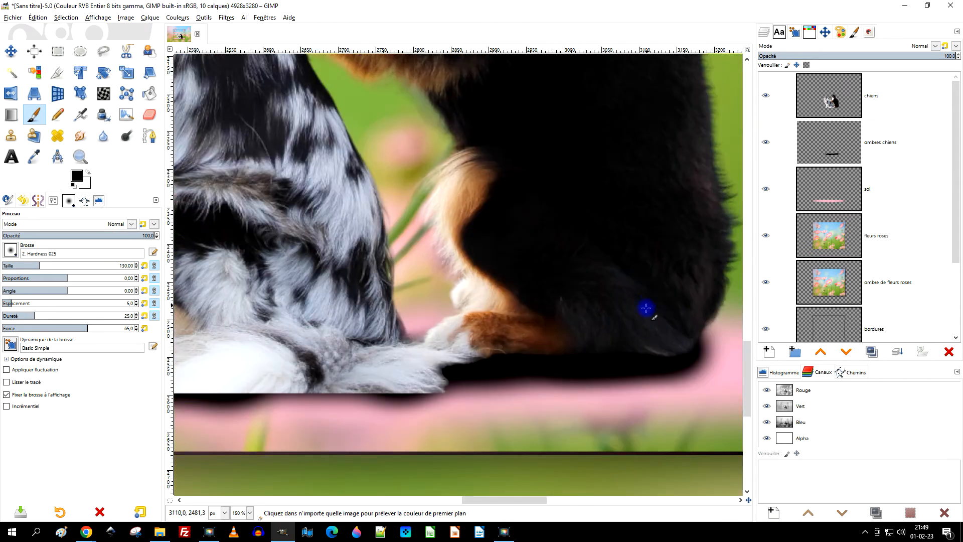
left_click_drag(633, 329, 540, 320)
mouse_move(596, 330)
left_mouse_down()
mouse_move(593, 346)
mouse_move(441, 348)
mouse_move(423, 323)
mouse_move(389, 350)
mouse_move(353, 363)
mouse_move(612, 326)
mouse_move(630, 338)
mouse_move(582, 337)
mouse_move(558, 350)
mouse_move(662, 340)
mouse_move(595, 329)
left_mouse_up()
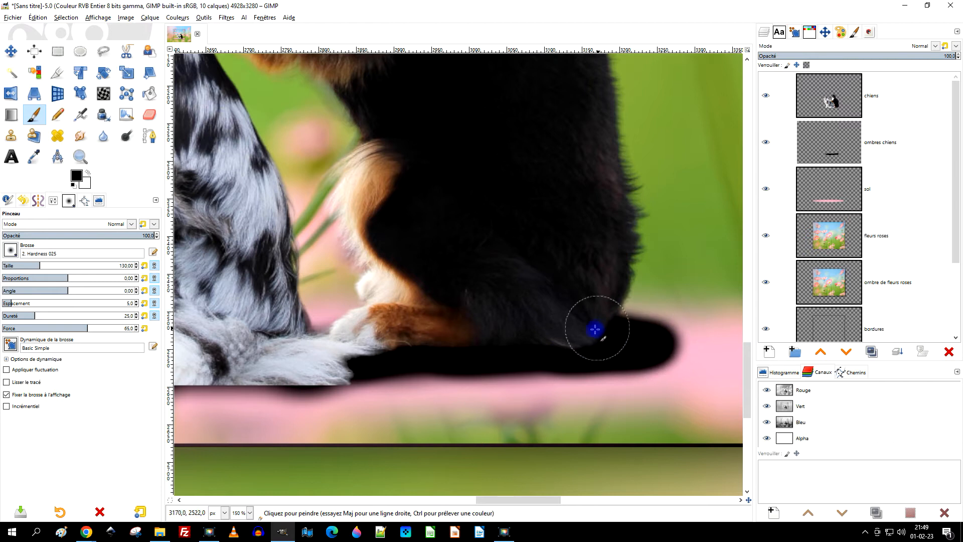
scroll(582, 331, "down", 5)
scroll(504, 326, "up", 3)
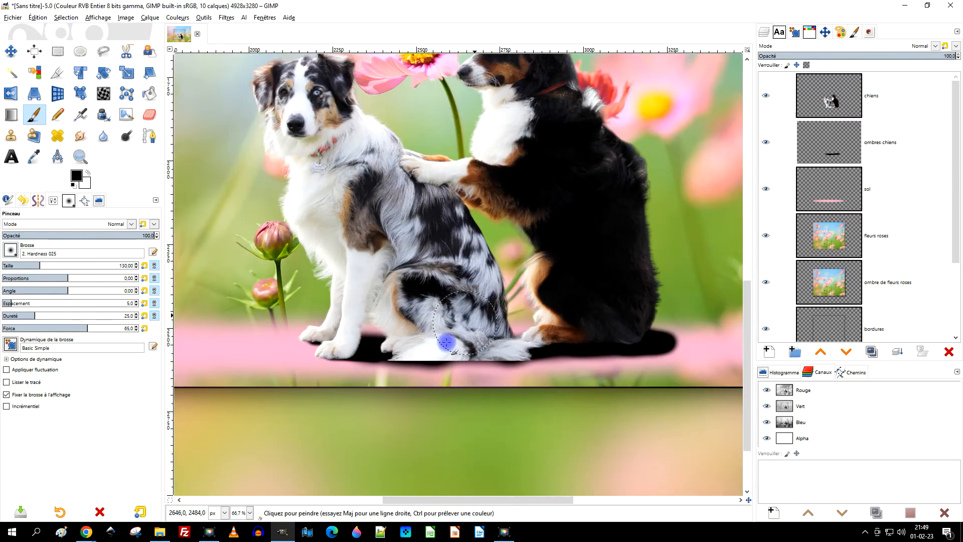
Erase a small area of the shadow just behind the light dog's nearest front paw.
scroll(386, 345, "up", 2)
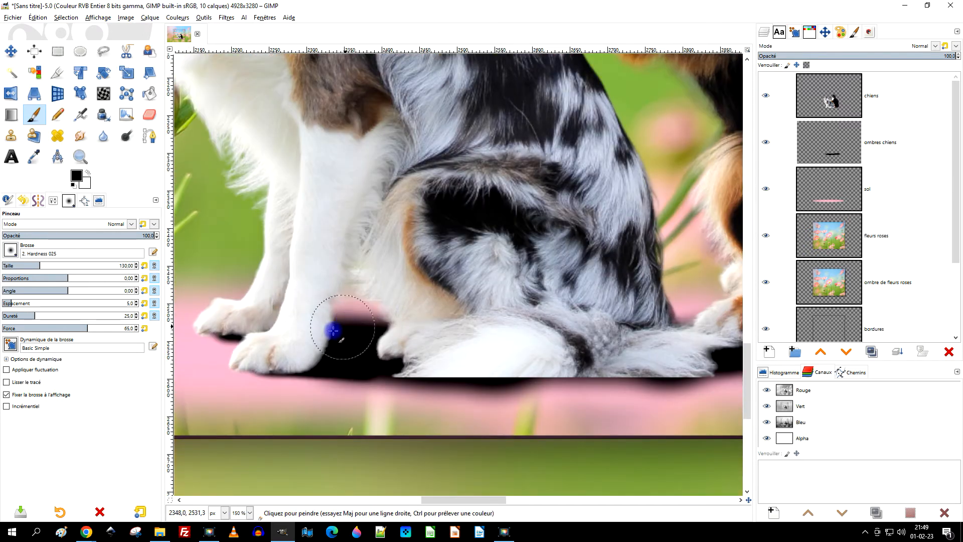
scroll(259, 344, "up", 2)
left_click(149, 115)
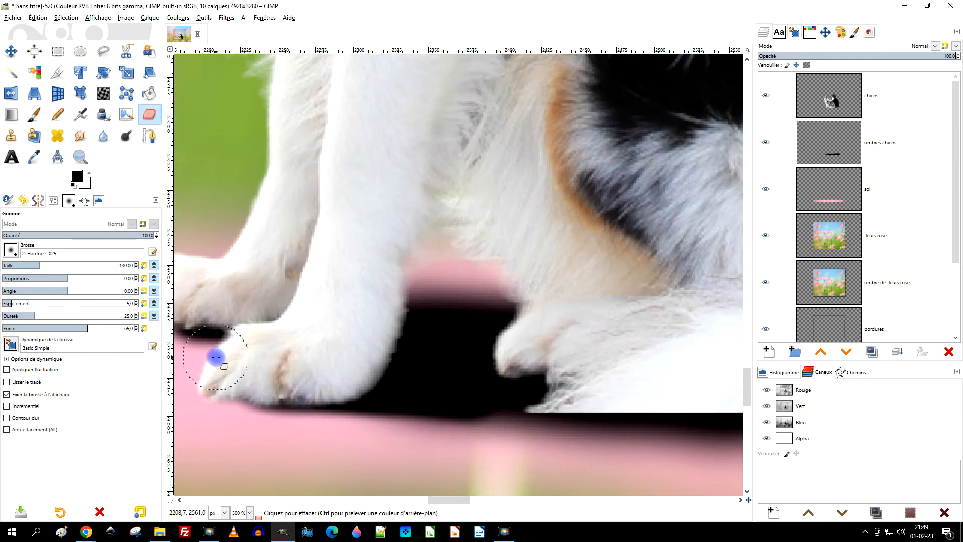
scroll(216, 358, "up", 1)
mouse_move(431, 358)
left_mouse_down()
mouse_move(491, 359)
mouse_move(411, 357)
left_mouse_up()
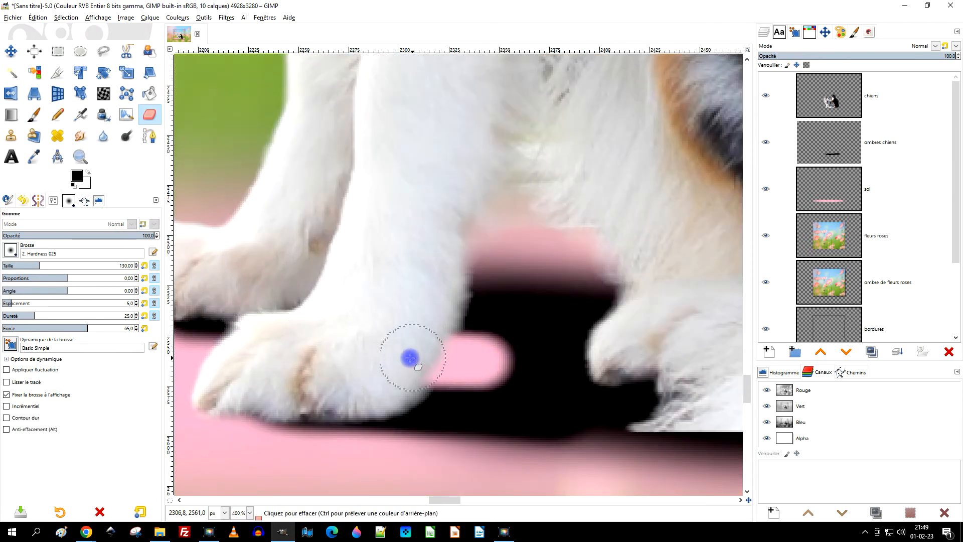
scroll(496, 365, "down", 6)
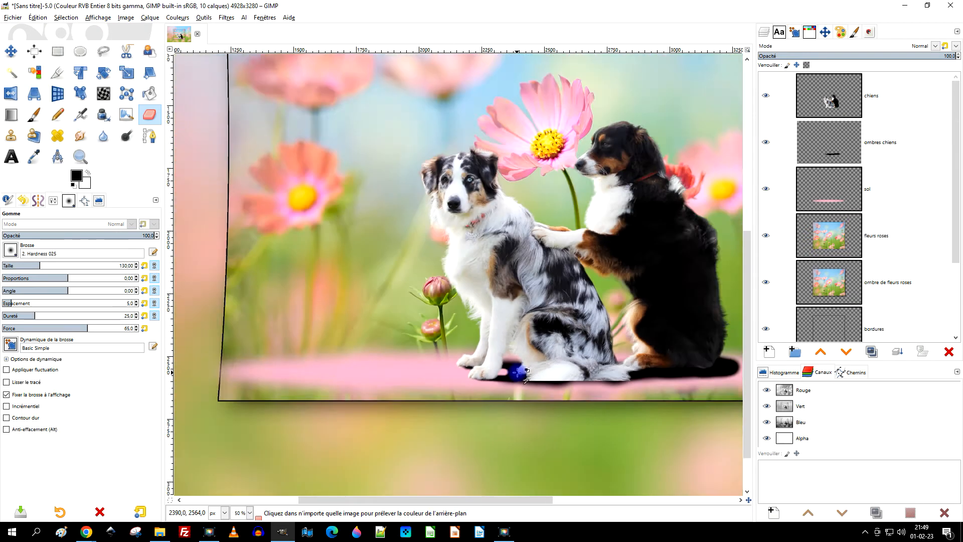
Smudge the shadow around the erased gap between the light dog's front and hind paws.
scroll(519, 371, "up", 7)
left_click(80, 135)
mouse_move(479, 340)
left_mouse_down()
mouse_move(345, 350)
mouse_move(434, 317)
left_mouse_up()
left_click_drag(365, 314, 346, 319)
left_click_drag(451, 312, 372, 311)
mouse_move(508, 303)
left_mouse_down()
mouse_move(399, 303)
mouse_move(372, 314)
left_mouse_up()
left_click_drag(492, 330, 401, 347)
mouse_move(466, 342)
left_mouse_down()
mouse_move(412, 341)
mouse_move(420, 323)
left_mouse_up()
scroll(451, 326, "down", 6)
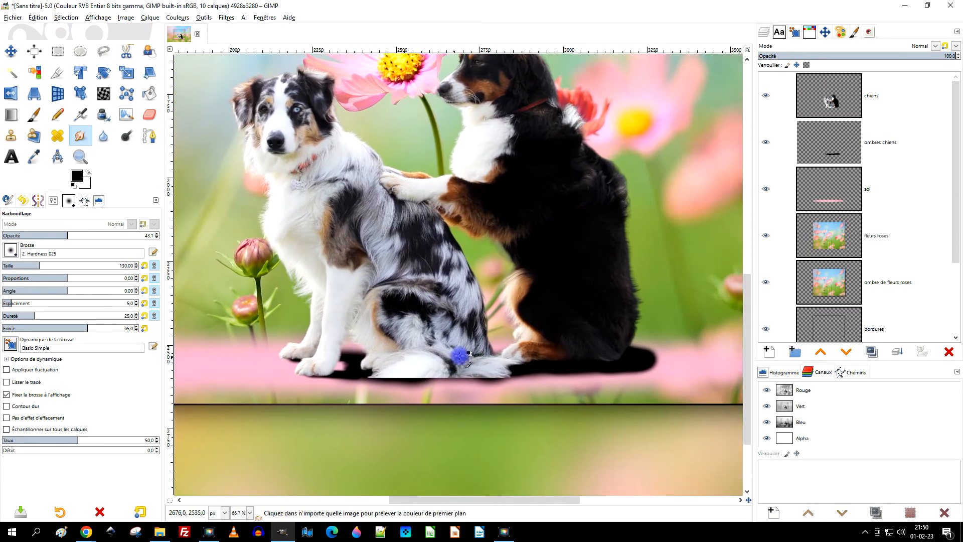
Select the "chiens" layer and set up the Clone tool with the brush "EldarZakirov's FUR Brush set for PS.abr-004".
scroll(460, 355, "up", 3)
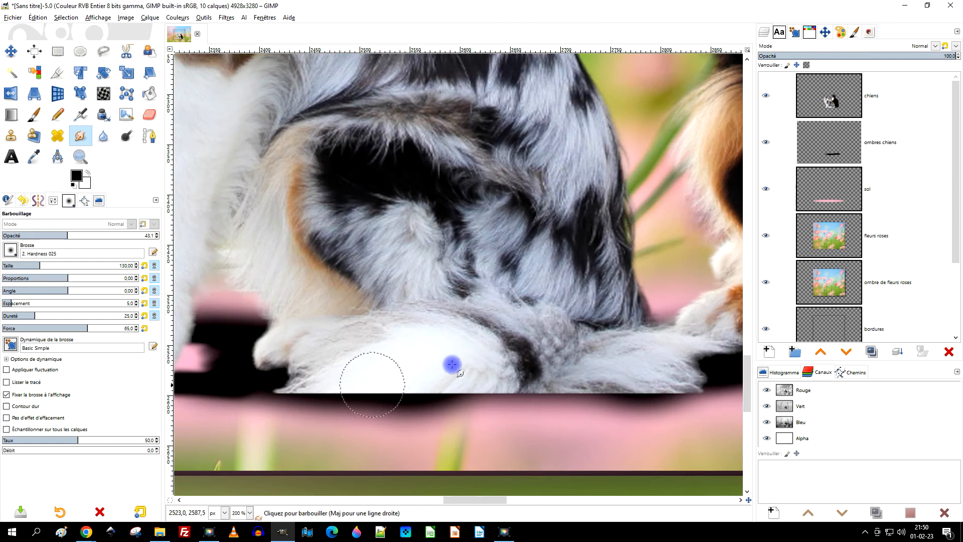
left_click(837, 98)
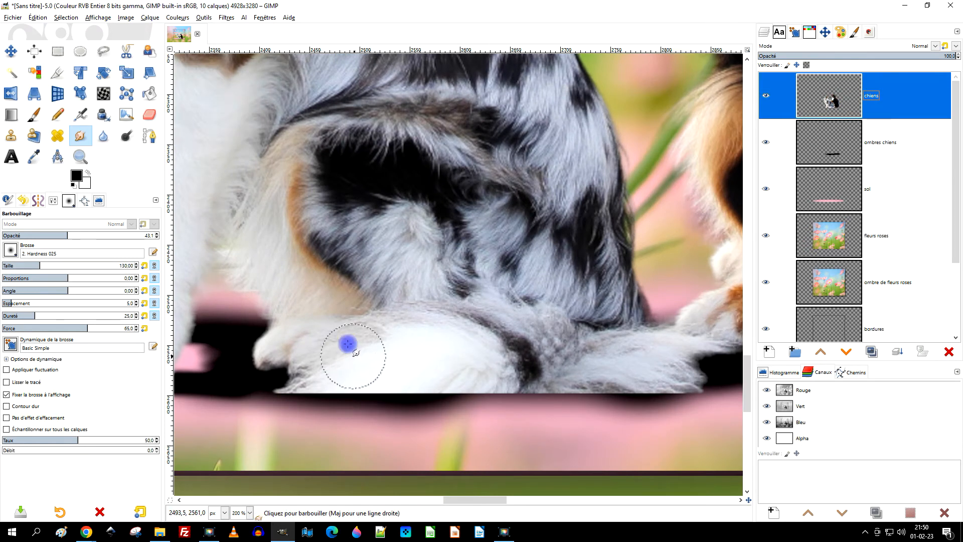
left_click_drag(348, 343, 356, 294)
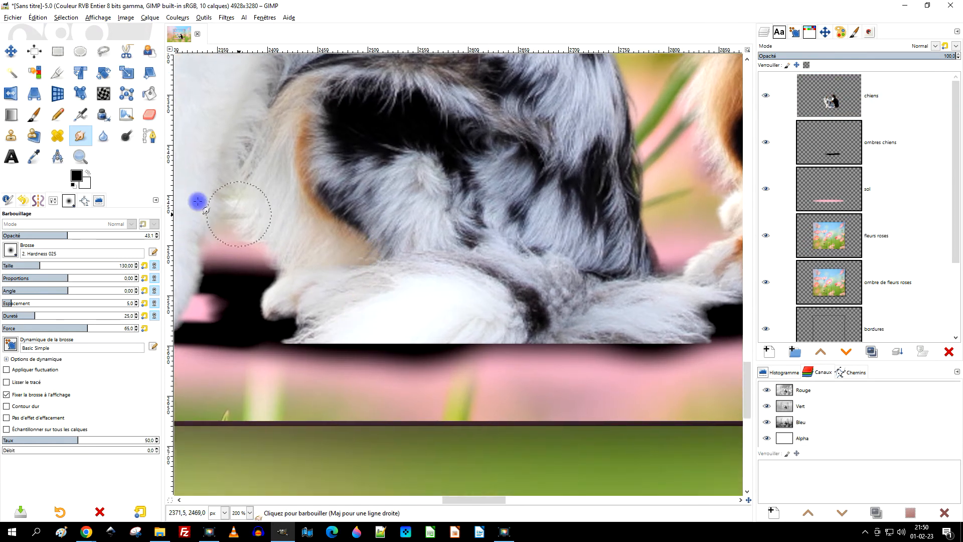
left_click(12, 136)
left_click(14, 255)
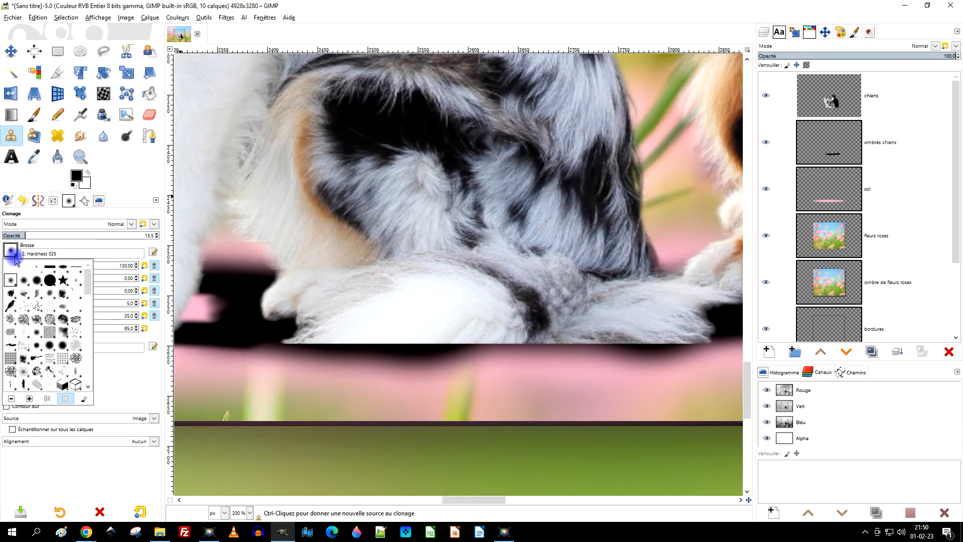
scroll(52, 364, "down", 5)
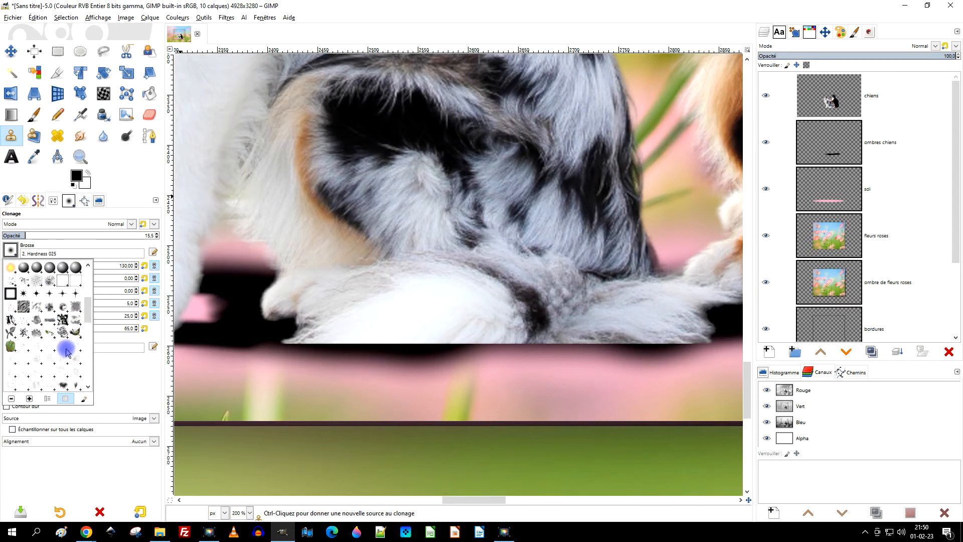
scroll(75, 348, "down", 2)
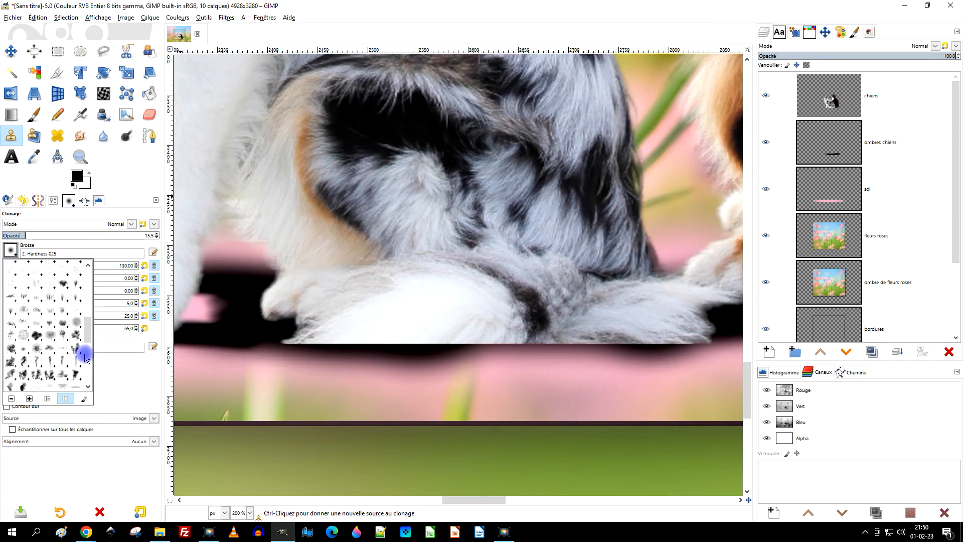
left_click(62, 330)
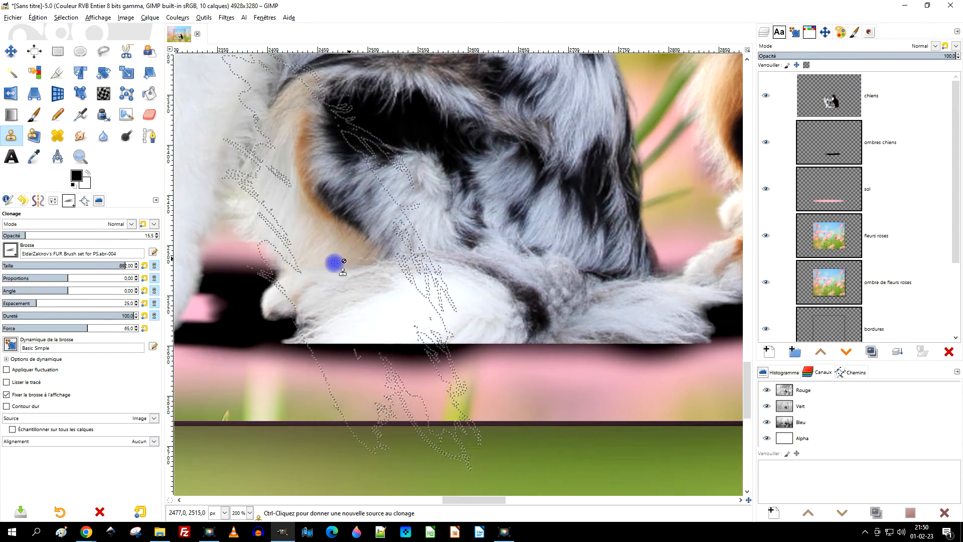
Set the Clone tool's brush dynamics to Dynamics Off and its brush size to 262.
left_click(11, 345)
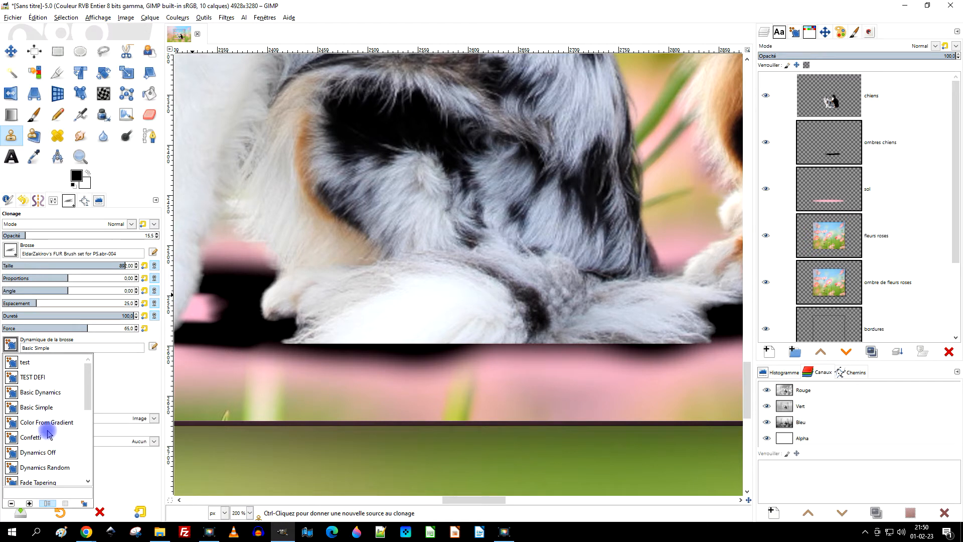
scroll(59, 387, "down", 1)
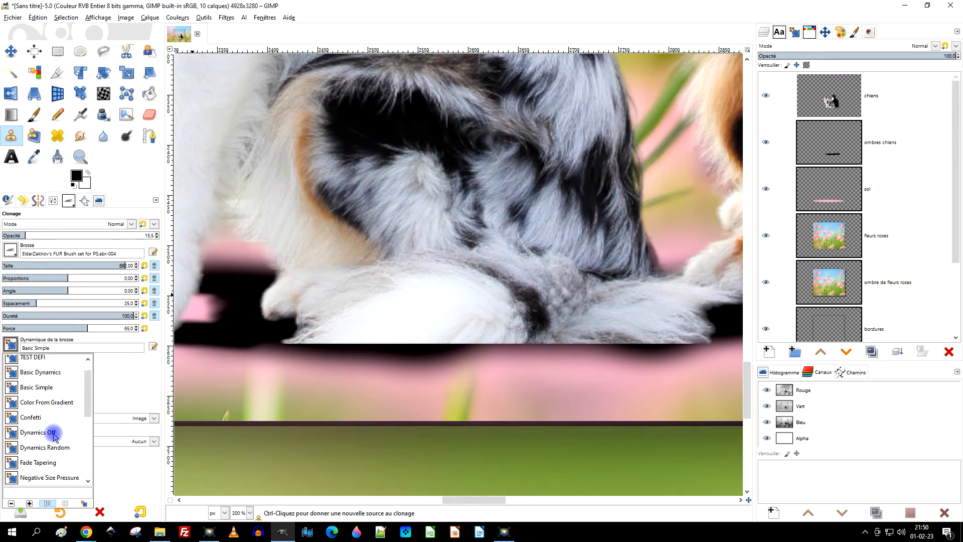
left_click(53, 432)
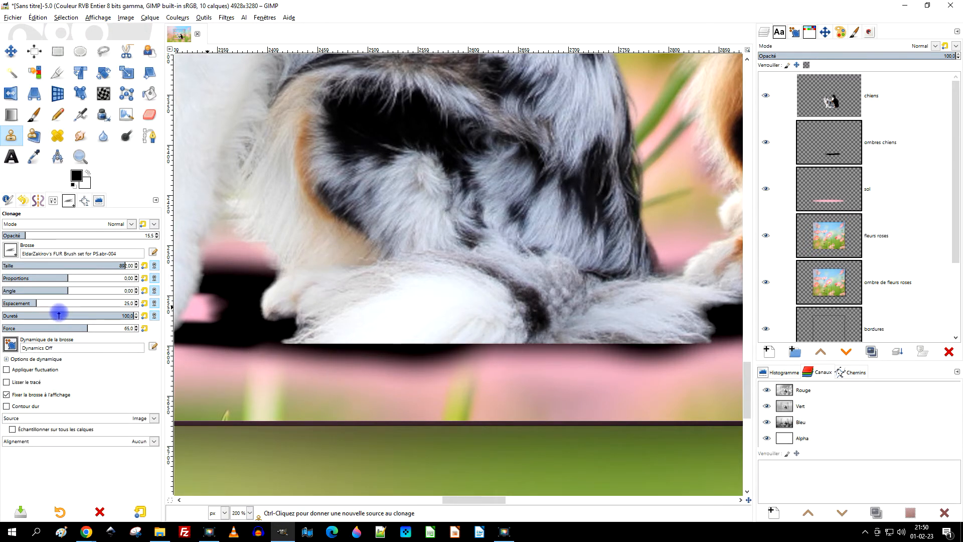
left_click_drag(41, 266, 42, 266)
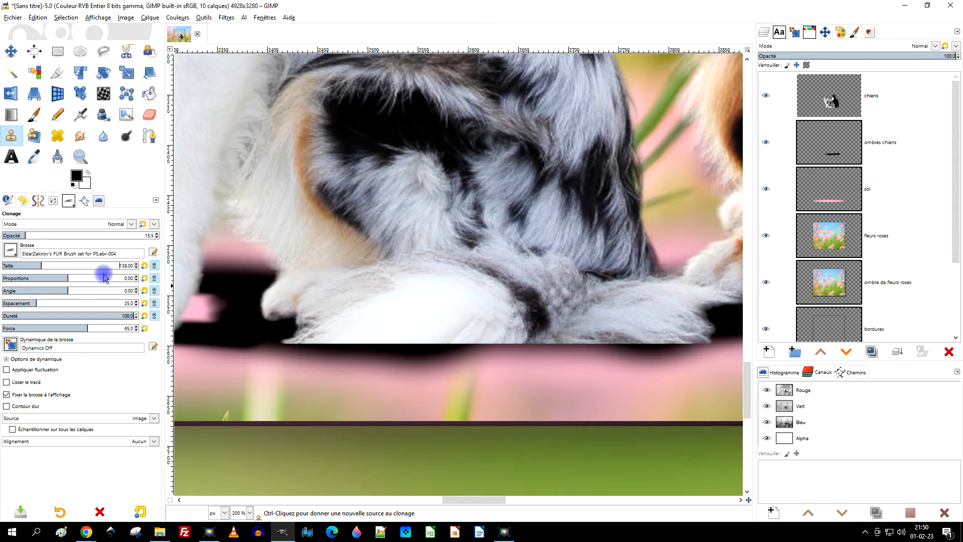
left_click(61, 271)
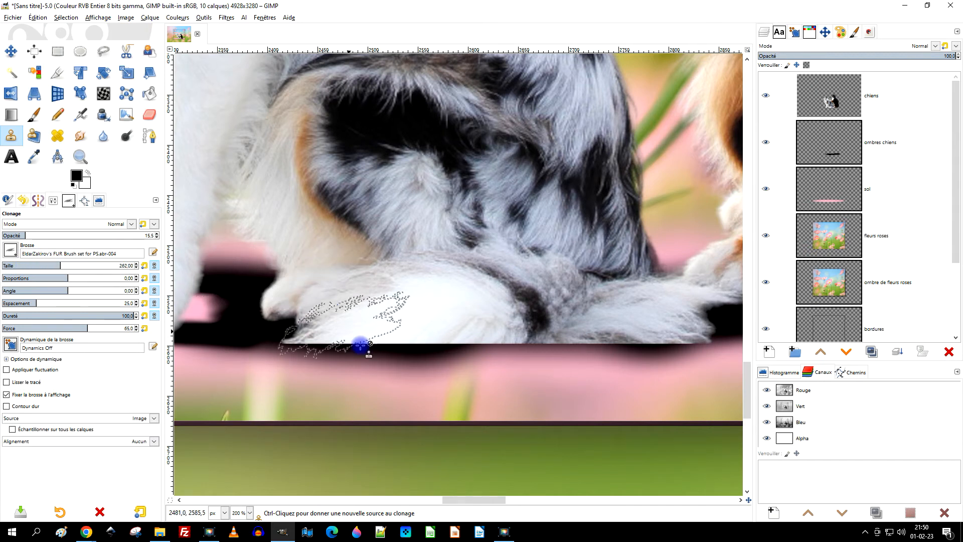
Clone the tail's white fur over its straight-cut lower edge, and raise the Clone tool's opacity to 100.
scroll(408, 333, "up", 1)
left_click(483, 272, "ctrl")
left_click(493, 265, "ctrl")
left_click(309, 337)
mouse_move(309, 337)
left_mouse_down()
mouse_move(327, 337)
mouse_move(302, 335)
left_mouse_up()
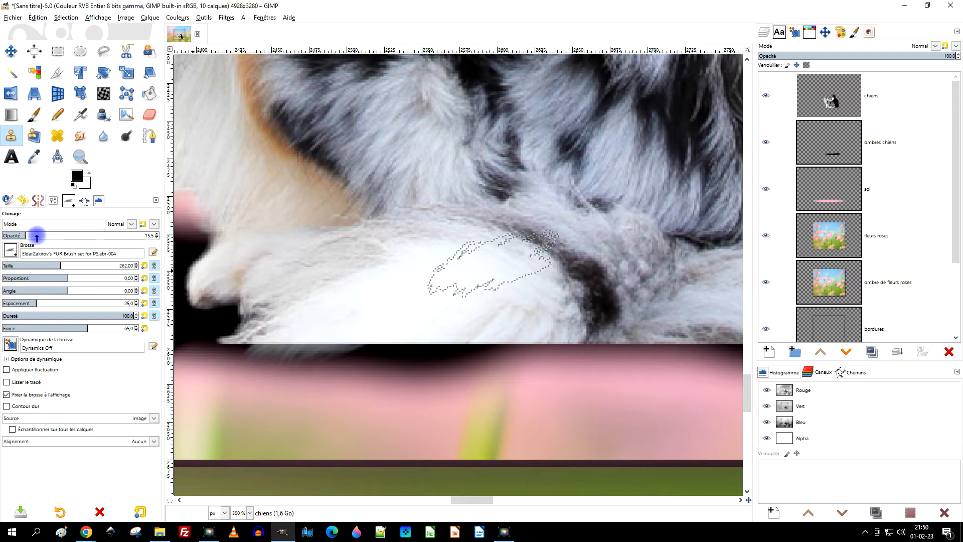
left_click_drag(36, 234, 154, 233)
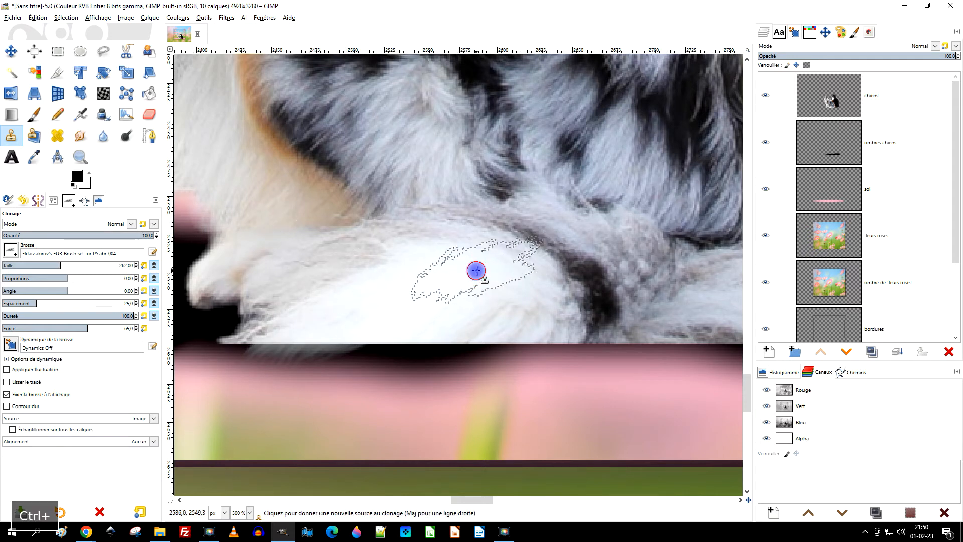
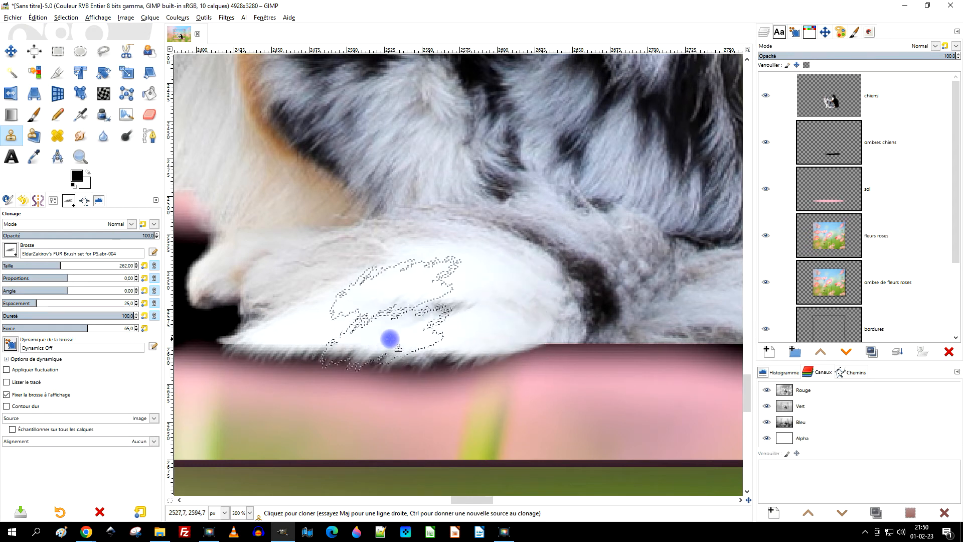
Clone nearby fur over the straight-cut lower edge beneath the light dog's dark tail patch and the grey fur beside it.
scroll(547, 308, "down", 2, "ctrl")
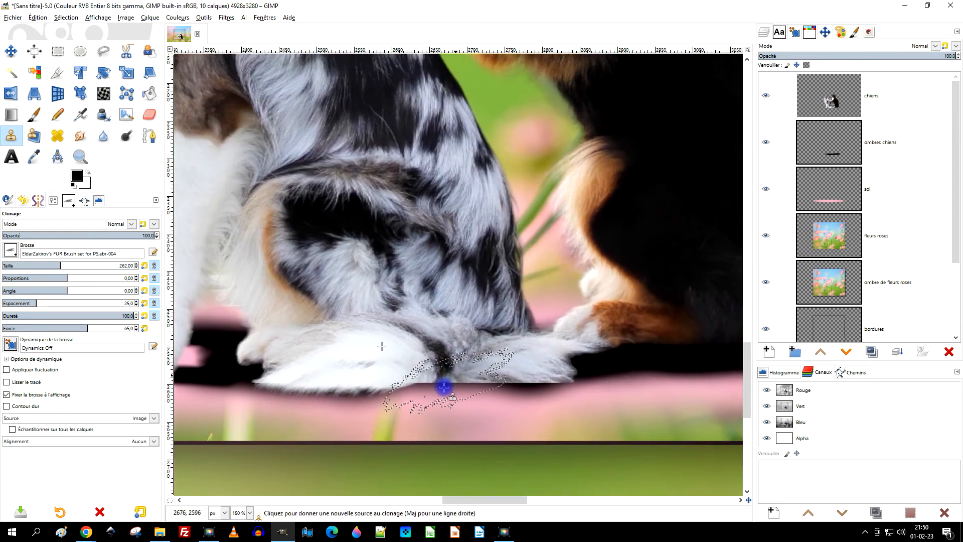
scroll(444, 388, "up", 4, "ctrl")
mouse_move(324, 370)
left_mouse_down()
mouse_move(258, 381)
mouse_move(280, 392)
mouse_move(240, 387)
mouse_move(301, 389)
mouse_move(313, 369)
left_mouse_up()
left_click(381, 303, "ctrl")
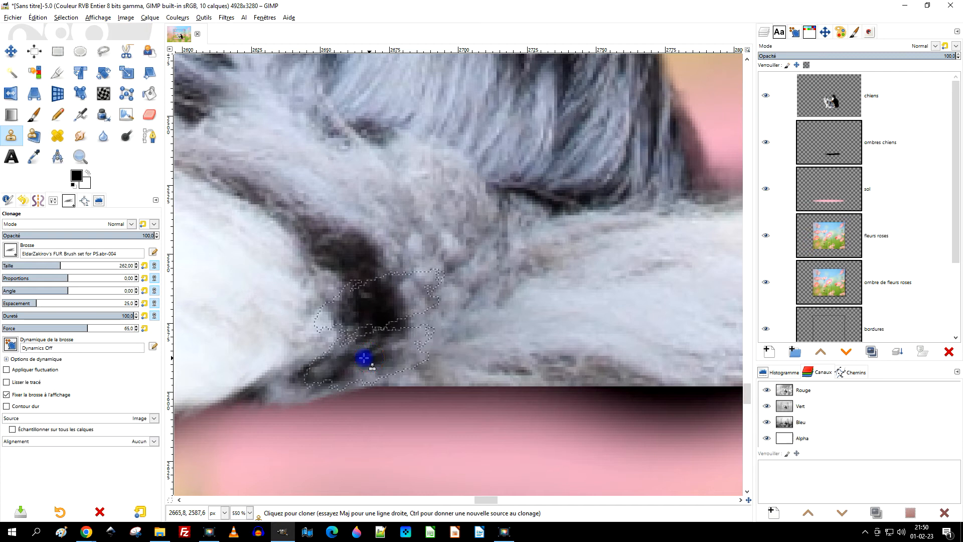
scroll(512, 344, "down", 3, "ctrl")
left_click(429, 350, "ctrl")
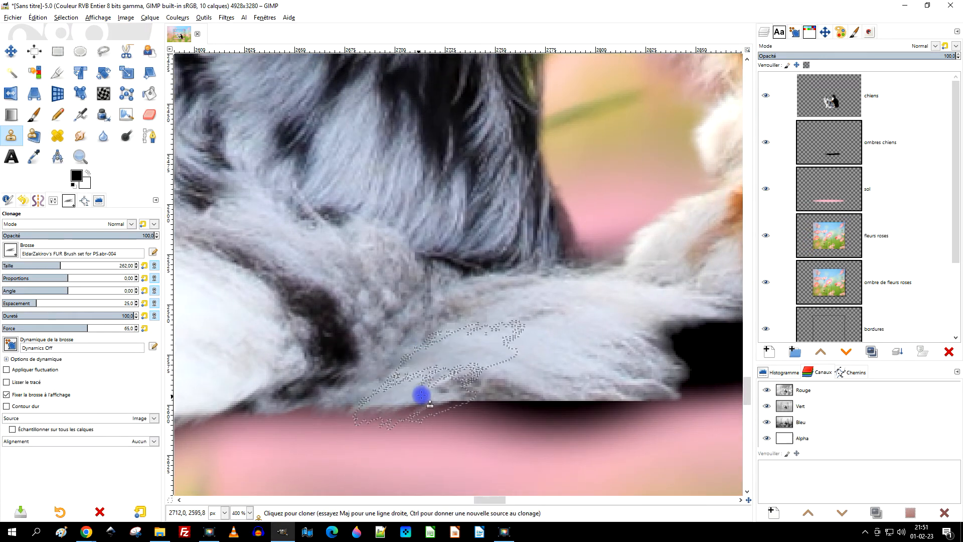
Clone the light fur over its cut lower edge toward the dark dog's paw, and erase its outer end with brush "2. Hardness 025".
scroll(518, 381, "up", 2, "ctrl")
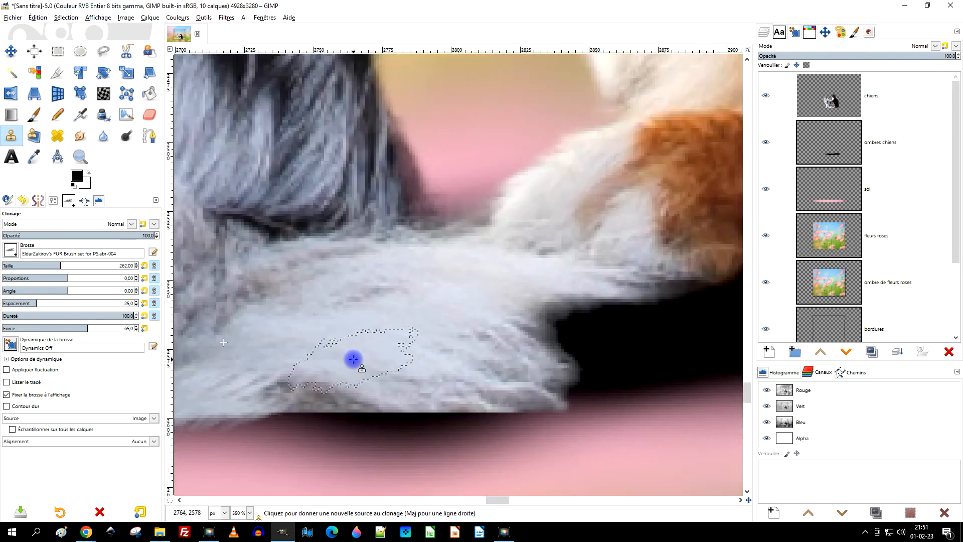
mouse_move(344, 350)
left_mouse_down()
mouse_move(336, 414)
mouse_move(308, 406)
left_mouse_up()
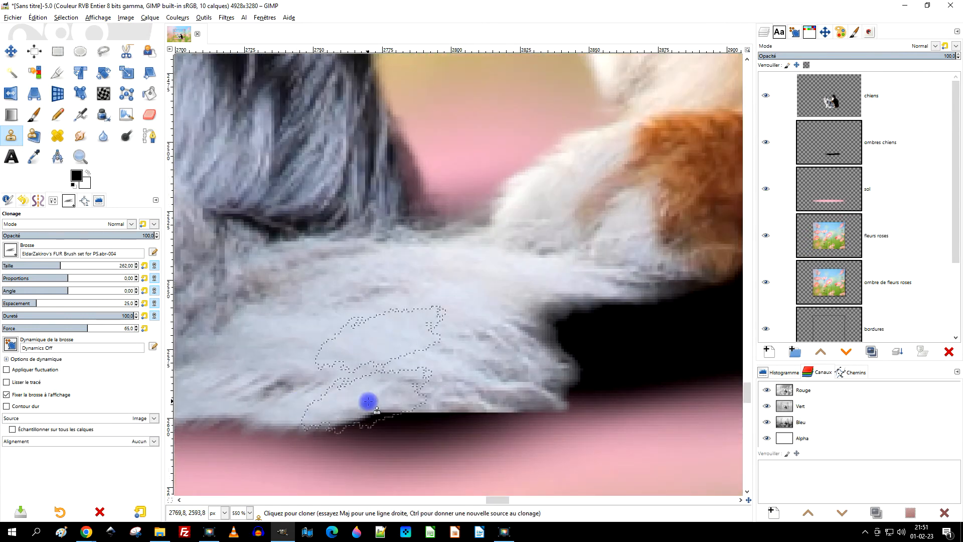
scroll(460, 408, "down", 2, "ctrl")
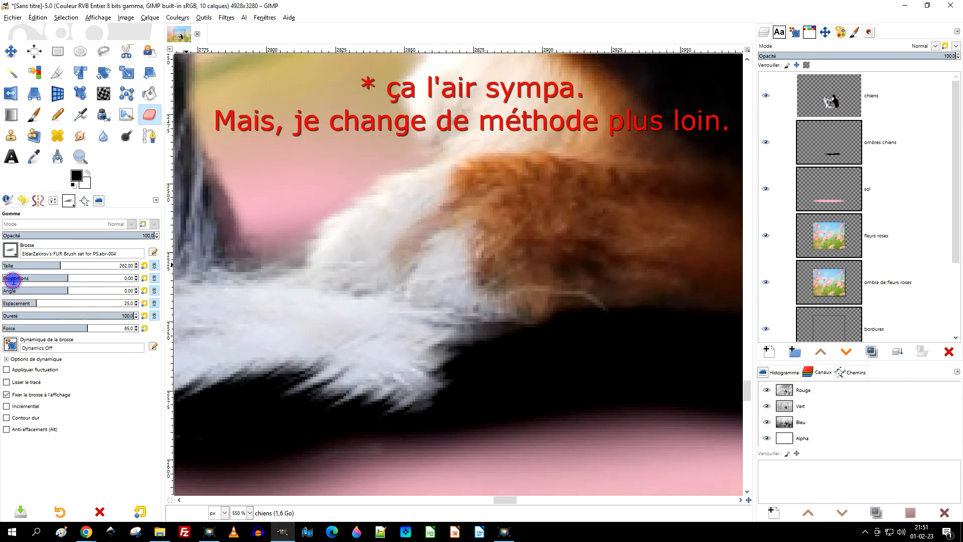
left_click_drag(242, 359, 211, 376)
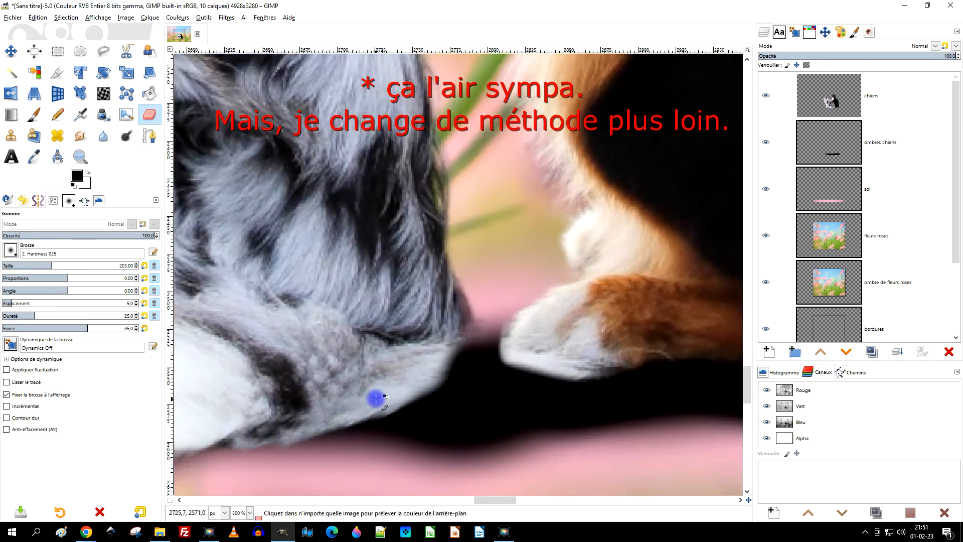
left_click(10, 249)
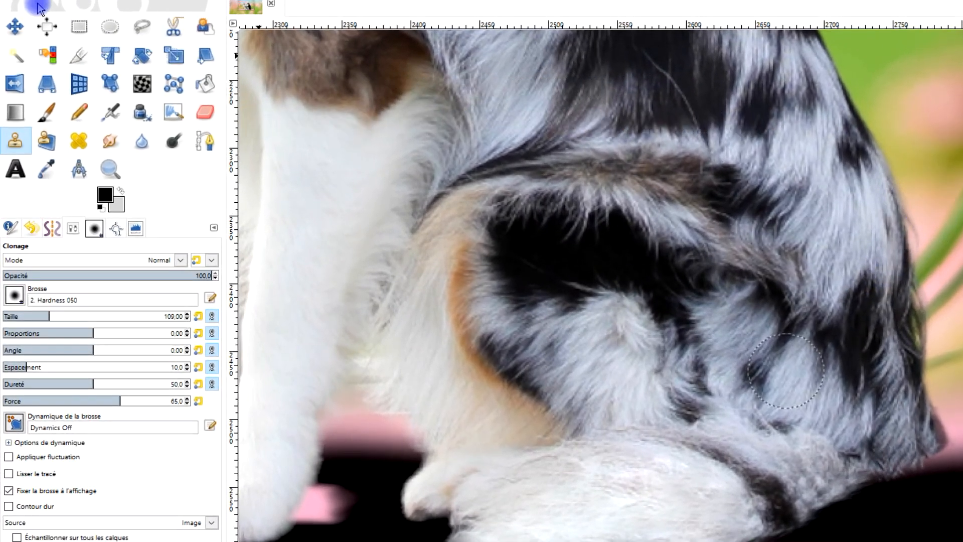
Outline a tall patch of mottled fur on the light dog's back with the Free Select tool and copy it to a new layer.
left_click(142, 25)
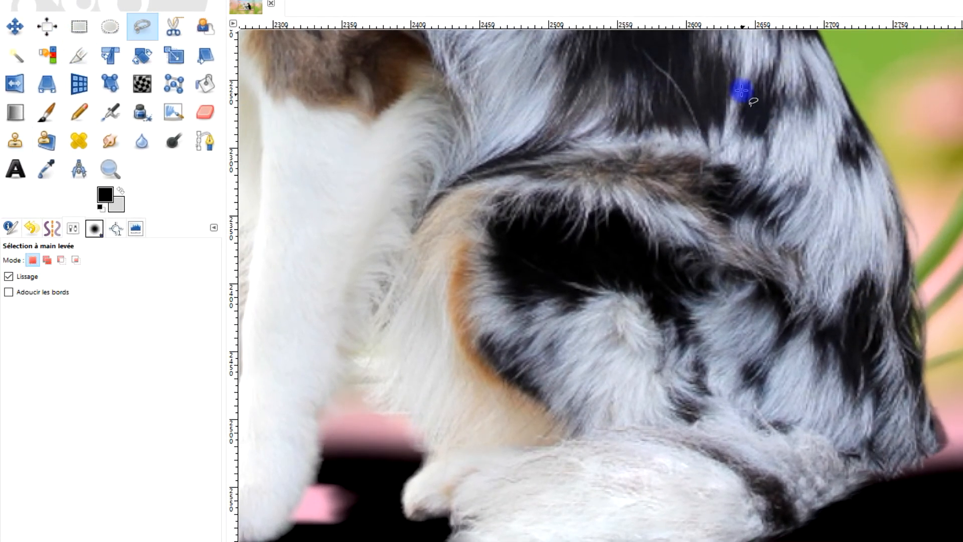
mouse_move(745, 58)
left_mouse_down()
mouse_move(742, 135)
mouse_move(783, 272)
mouse_move(830, 319)
mouse_move(851, 303)
mouse_move(866, 206)
mouse_move(849, 117)
mouse_move(779, 37)
mouse_move(746, 60)
left_mouse_up()
key("Return")
key("ctrl")
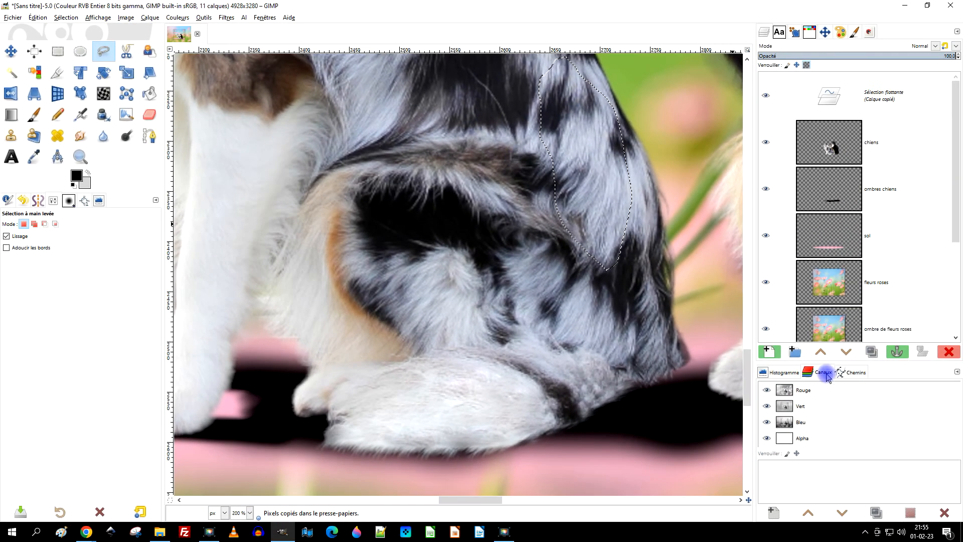
left_click(770, 352)
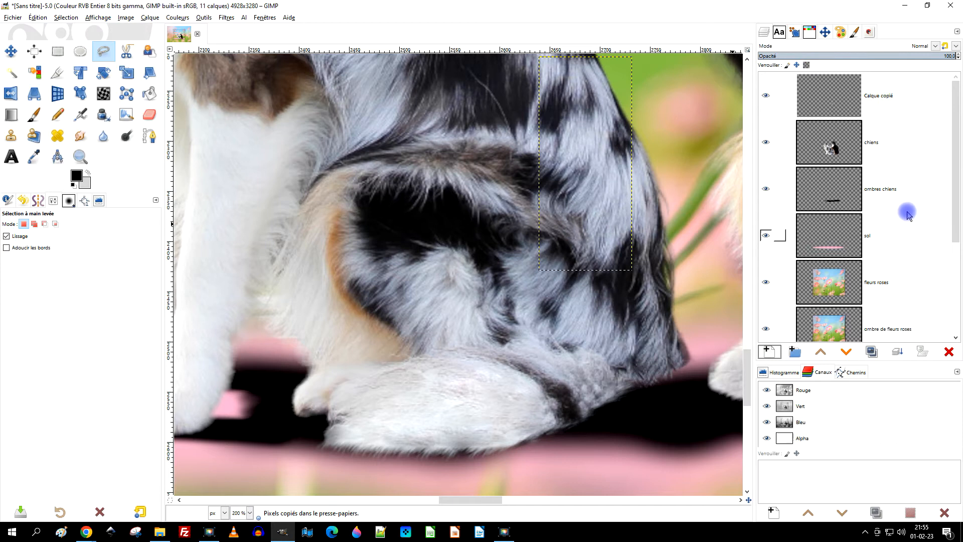
Rotate, stretch and move the "Calque copié" fur patch with Unified Transform so it lies along the light dog's white tail.
left_click(828, 101)
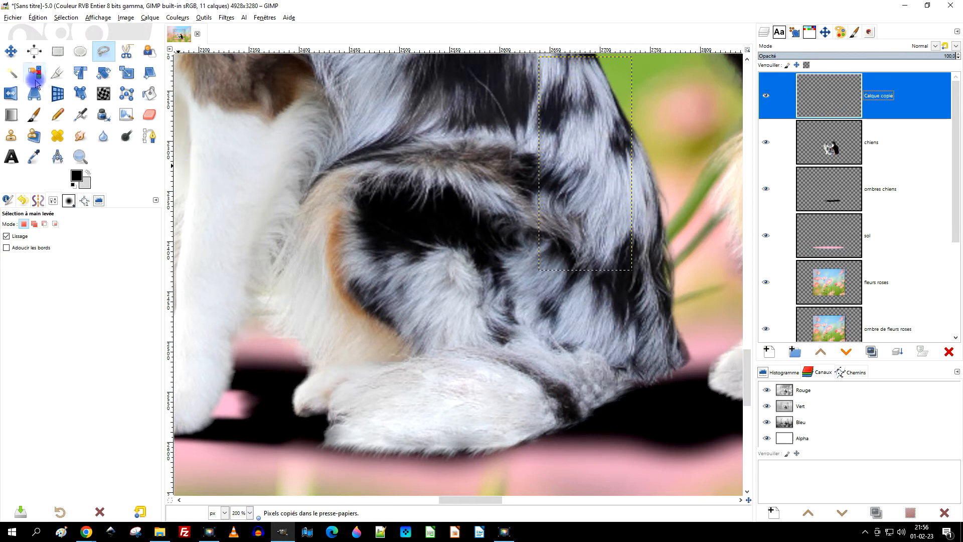
left_click(83, 74)
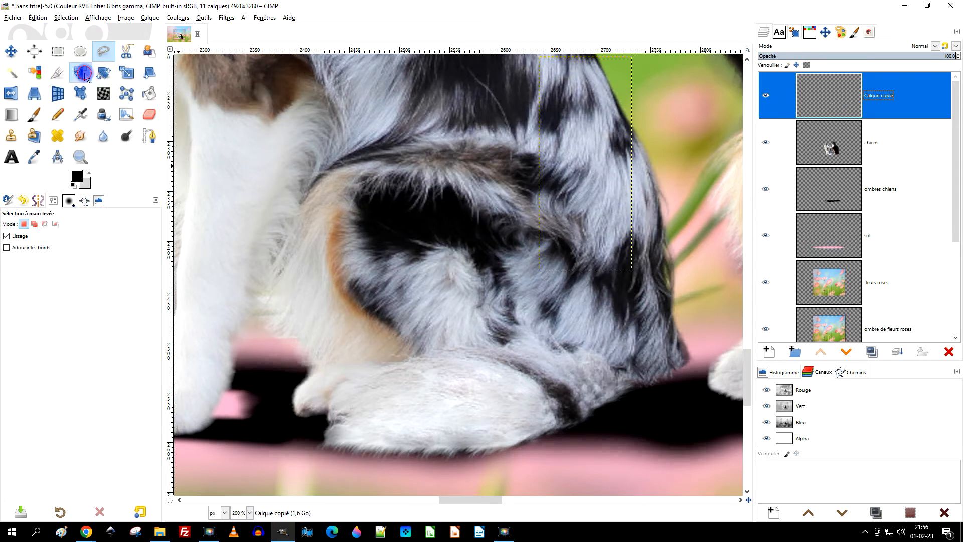
left_click(597, 135)
left_click_drag(605, 147, 455, 323)
left_click_drag(484, 261, 529, 411)
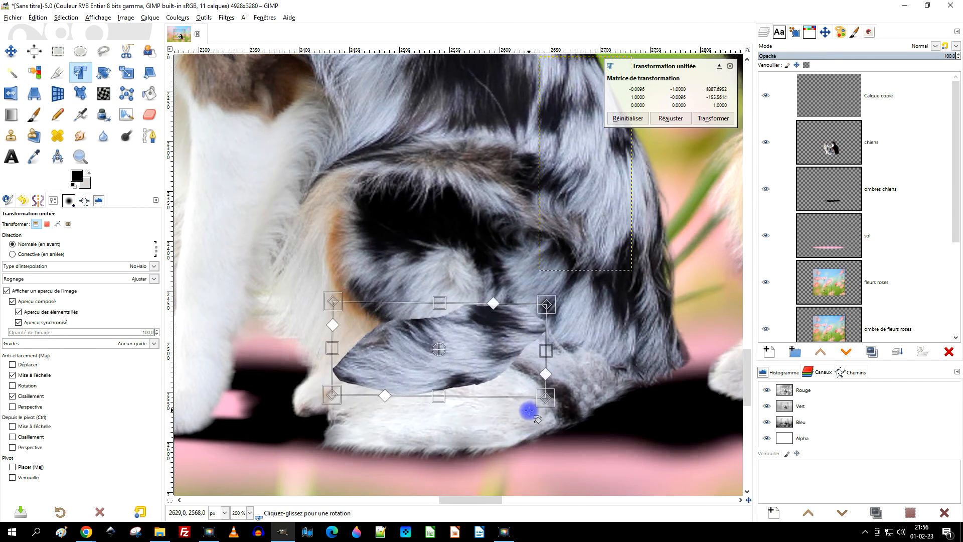
left_click_drag(469, 340, 515, 463)
left_click_drag(559, 430, 550, 396)
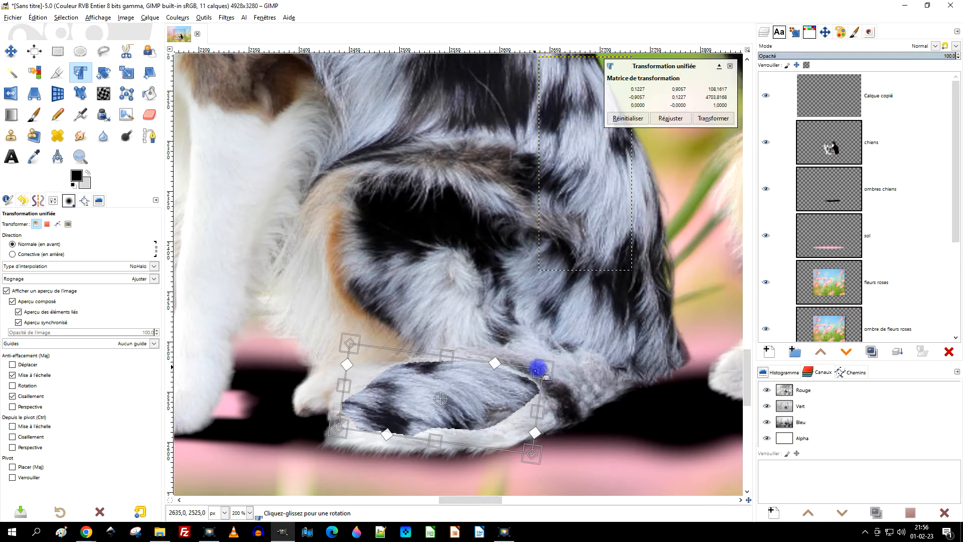
left_click_drag(554, 365, 607, 340)
left_click_drag(507, 381, 515, 389)
left_click(702, 118)
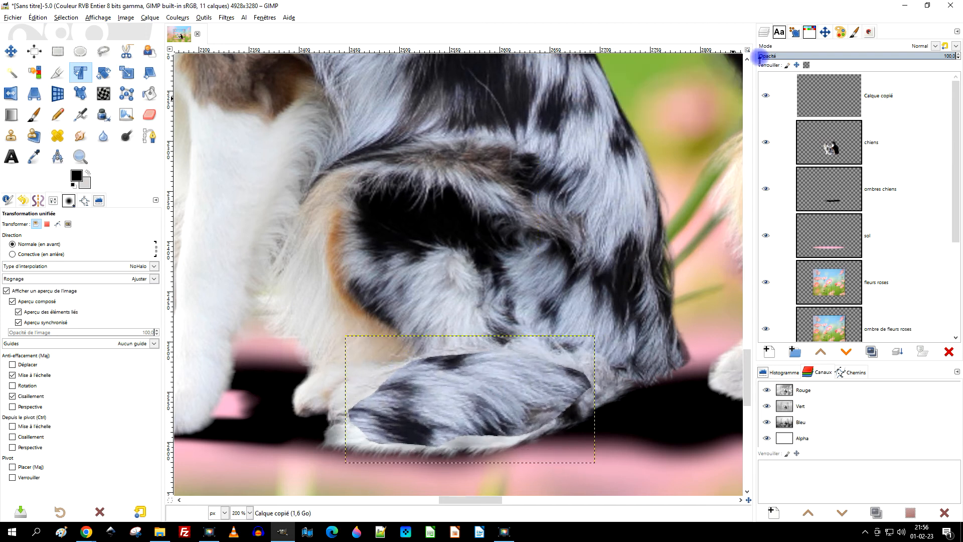
Set the "Calque copié" layer's blend mode to Lumière douce and compare the tail with and without it.
left_click(935, 45)
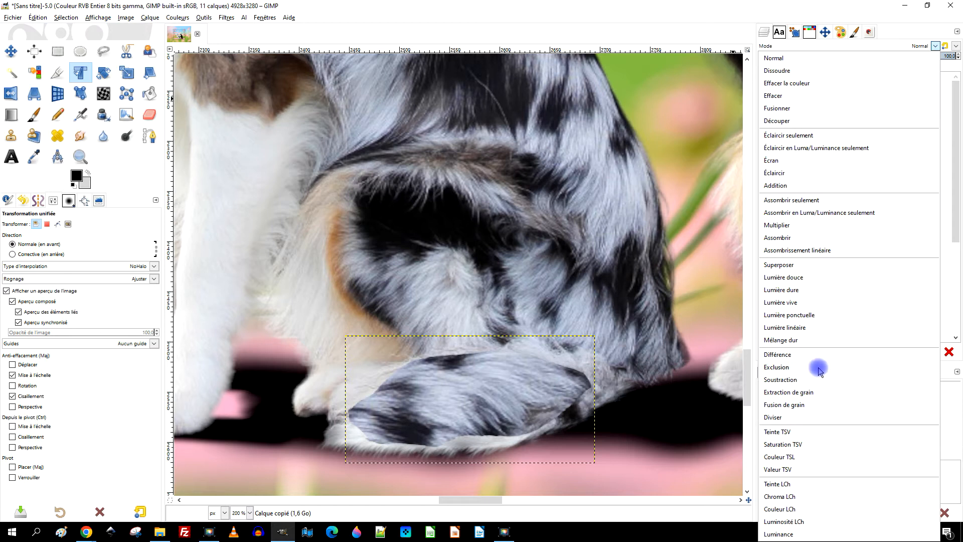
left_click(814, 279)
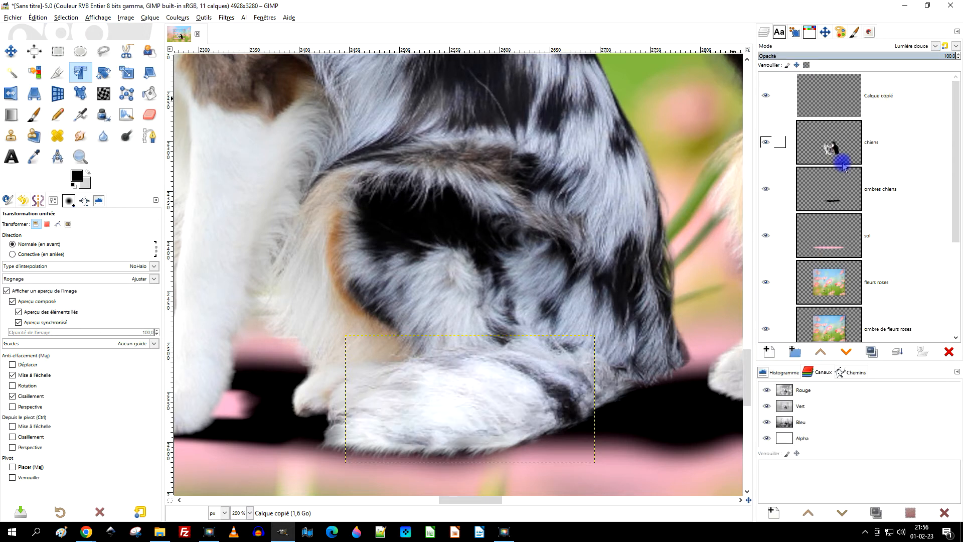
left_click(765, 96)
left_click(765, 96)
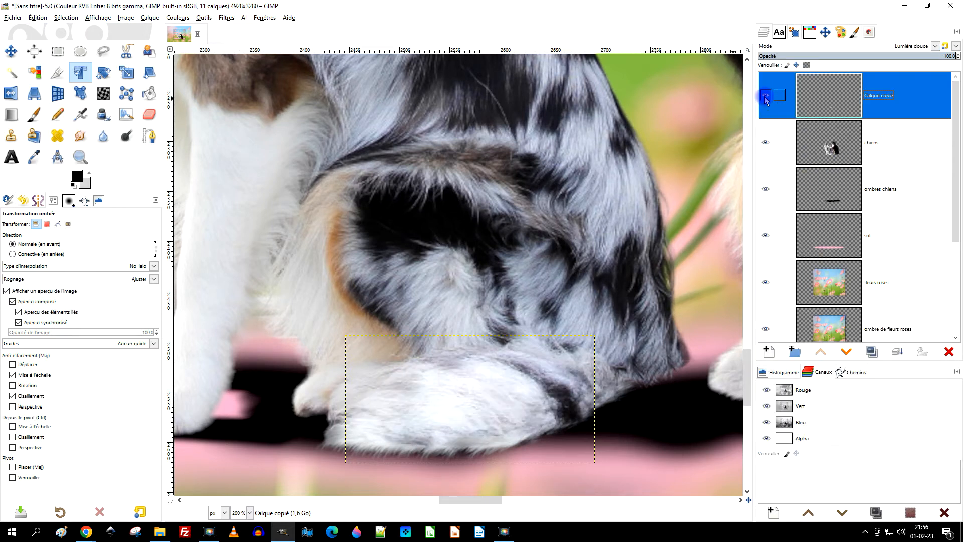
Resize the "Calque copié" layer to the image size and toggle its visibility to check the tail's fur.
scroll(434, 315, "down", 2)
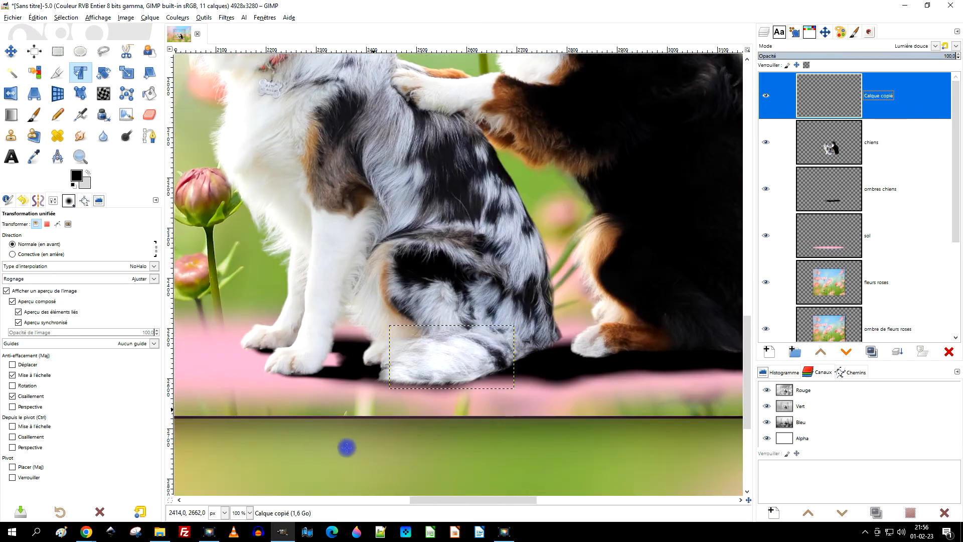
scroll(360, 429, "up", 3)
left_click_drag(525, 232, 378, 355)
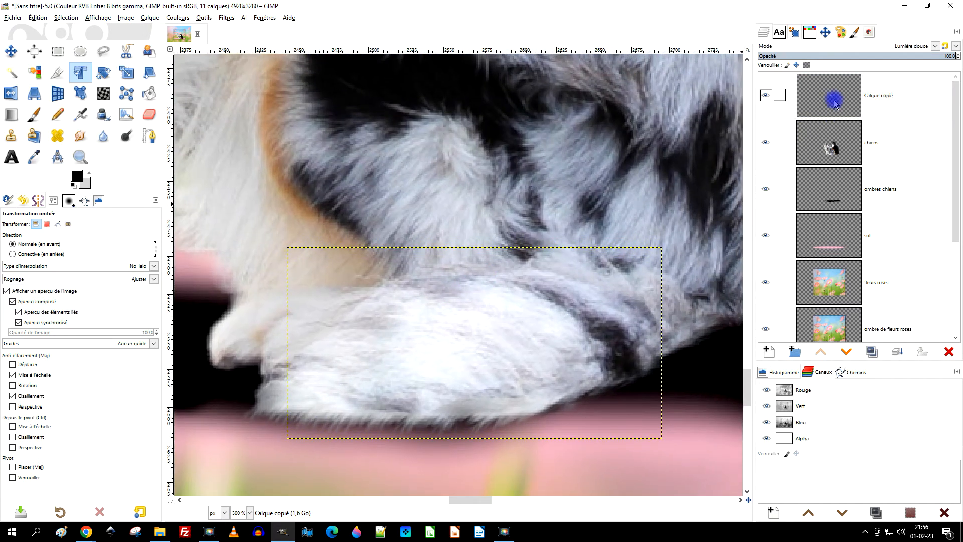
right_click(834, 97)
left_click(893, 234)
scroll(565, 264, "down", 3)
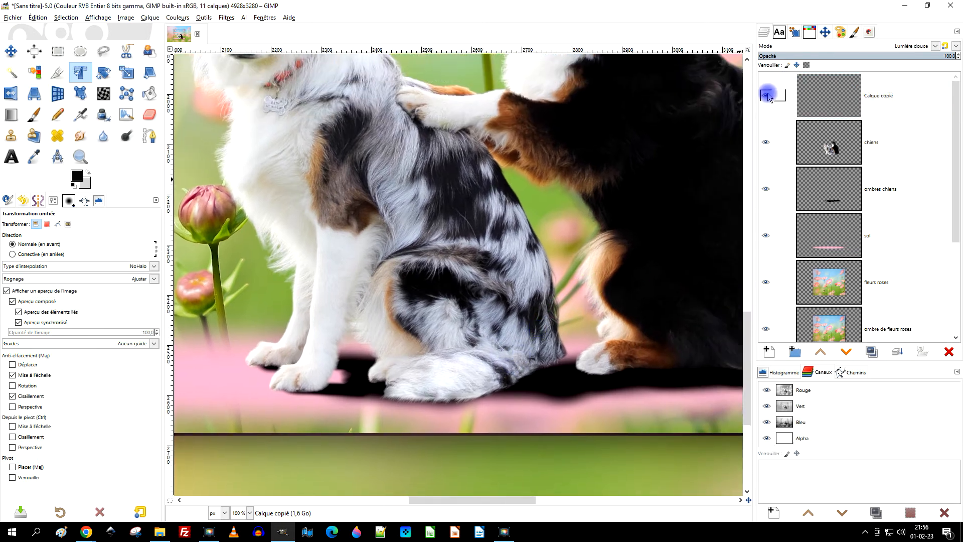
left_click(766, 95)
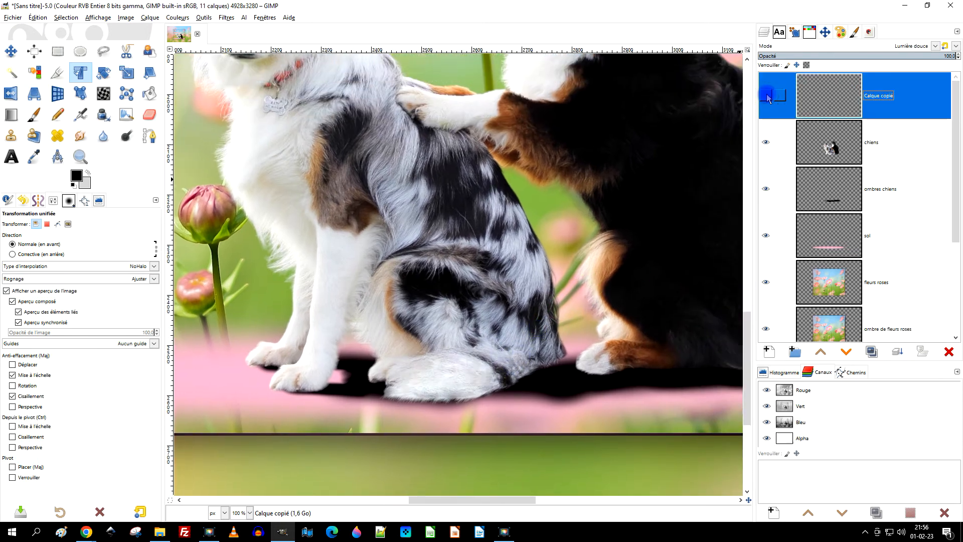
left_click(767, 96)
scroll(490, 327, "up", 3)
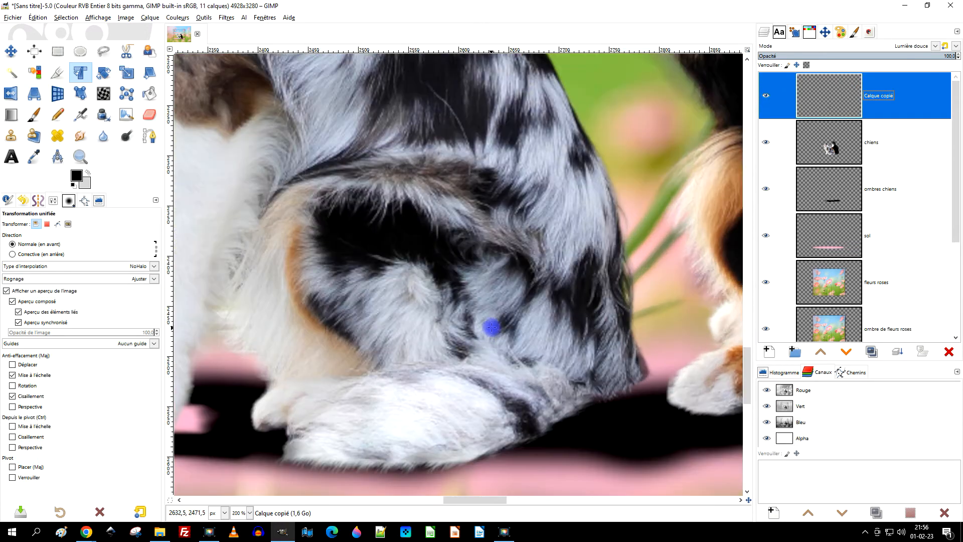
Nudge the "Calque copié" fur patch slightly along the tail with the Move tool.
left_click(827, 98)
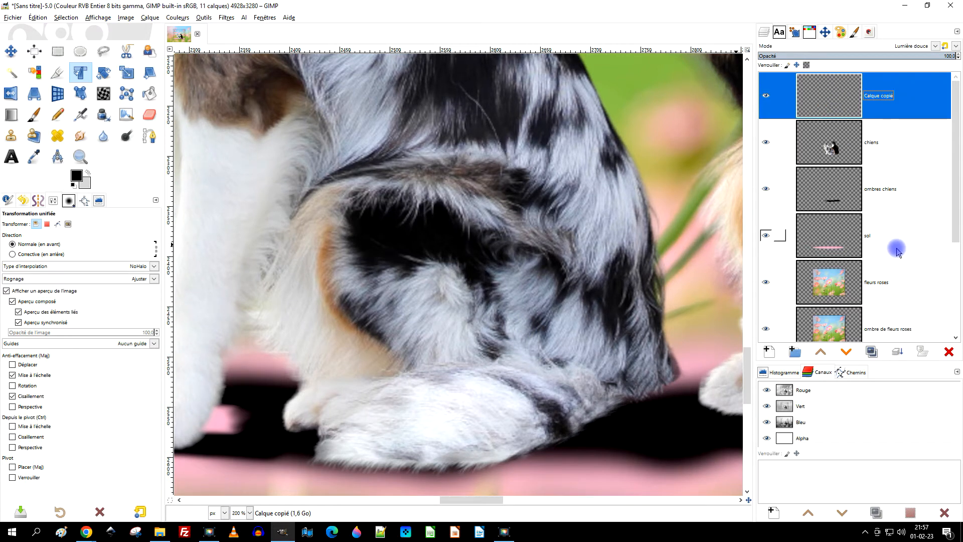
left_click(10, 50)
mouse_move(496, 406)
left_mouse_down()
mouse_move(523, 401)
mouse_move(478, 411)
mouse_move(486, 407)
left_mouse_up()
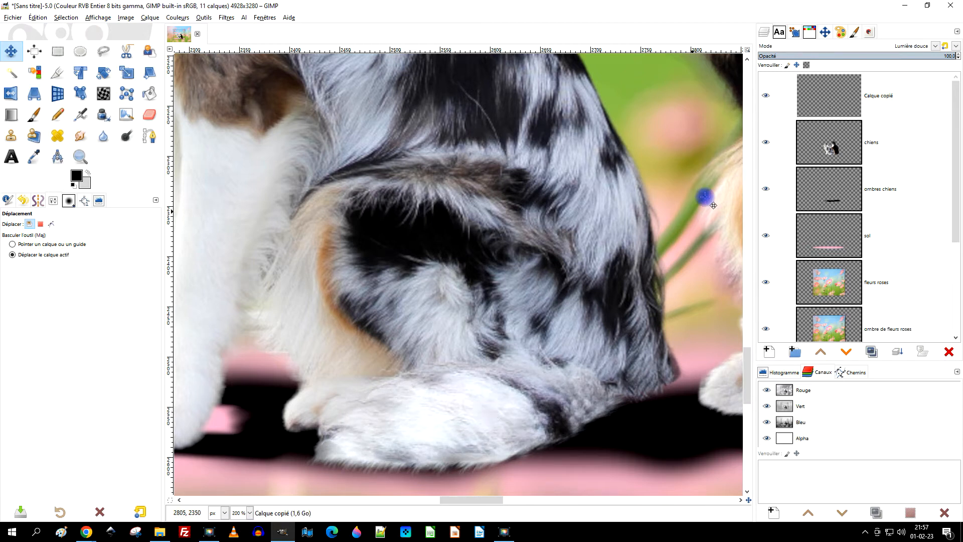
Try the Lumière dure and Superposer blend modes on the "Calque copié" layer, and return it to Lumière douce.
left_click(904, 46)
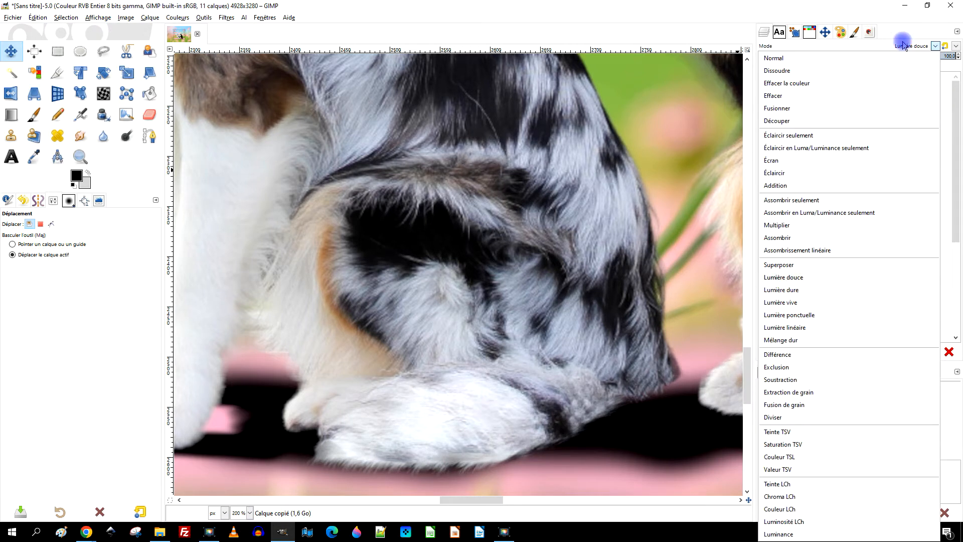
left_click(821, 291)
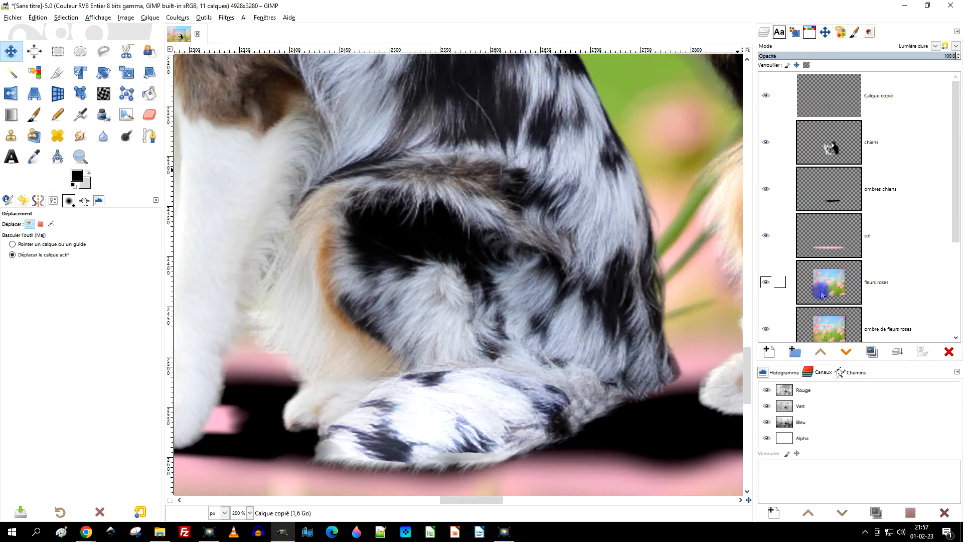
key("Down")
key("Down")
key("Up")
key("Up")
key("Up")
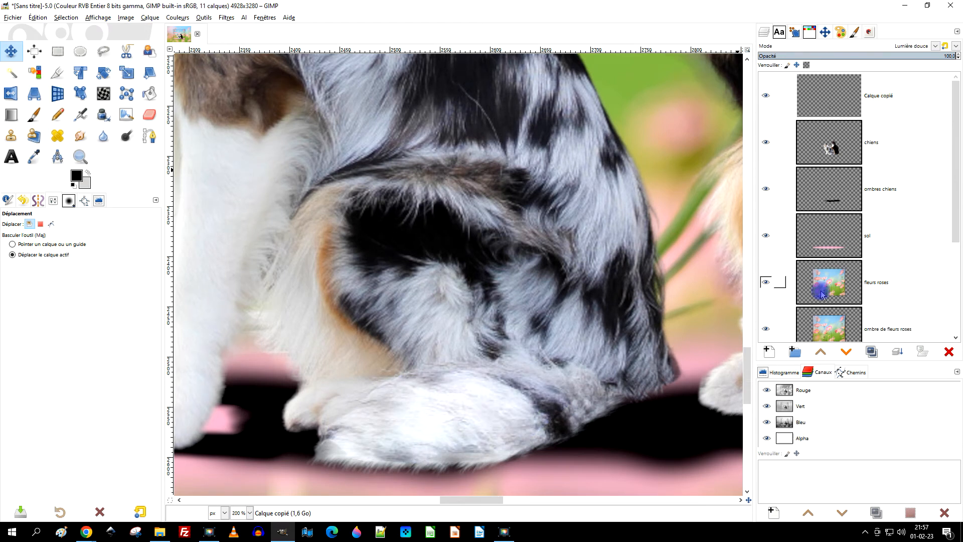
left_click(897, 47)
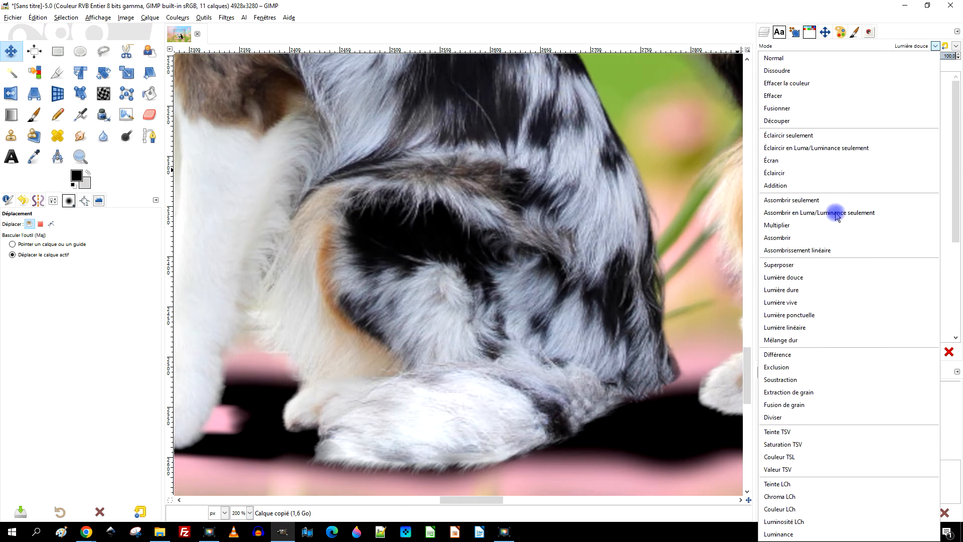
left_click(809, 262)
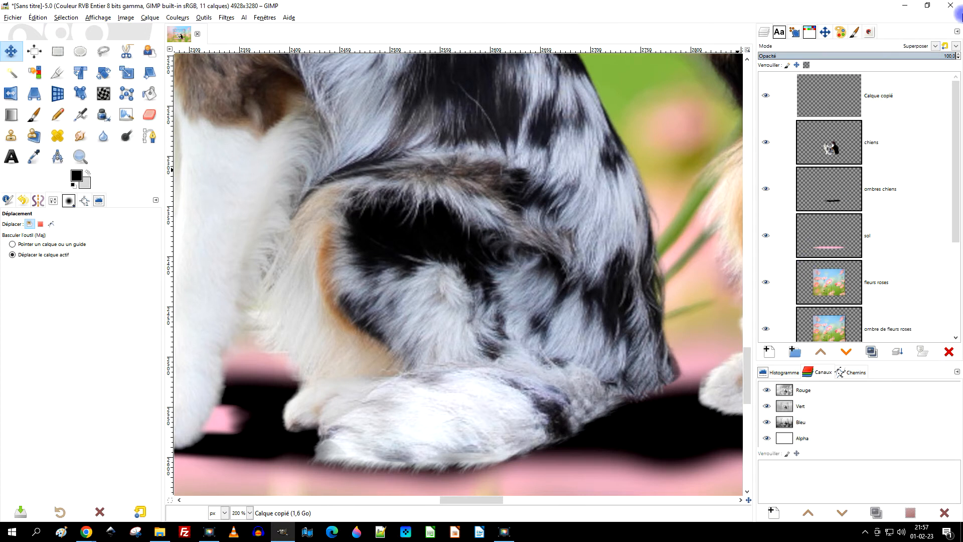
left_click(912, 47)
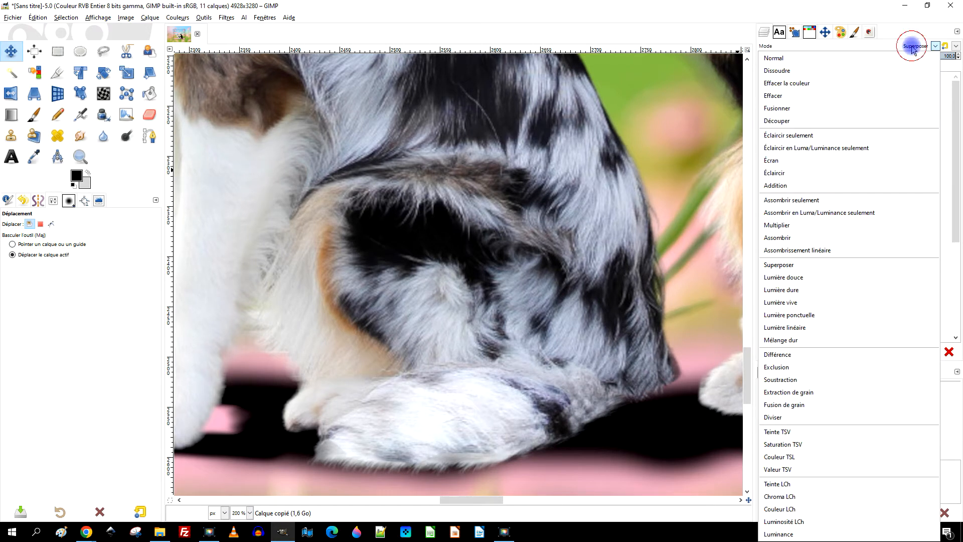
left_click(820, 282)
Set the "Calque copié" layer's opacity to 73.7 and merge it down into the "chiens" layer.
left_click(905, 56)
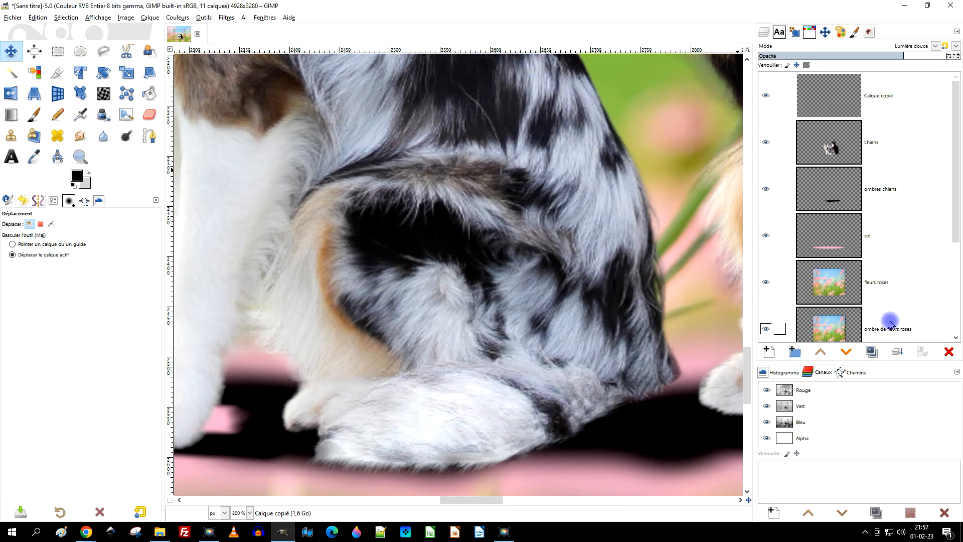
left_click(897, 352)
scroll(502, 284, "down", 3)
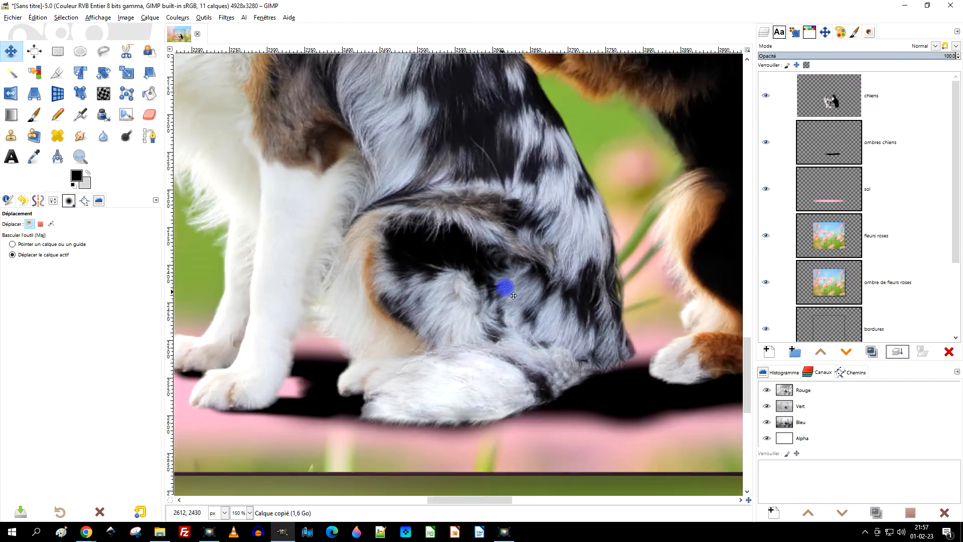
scroll(532, 275, "down", 1)
left_click_drag(543, 266, 522, 315)
scroll(520, 329, "up", 1)
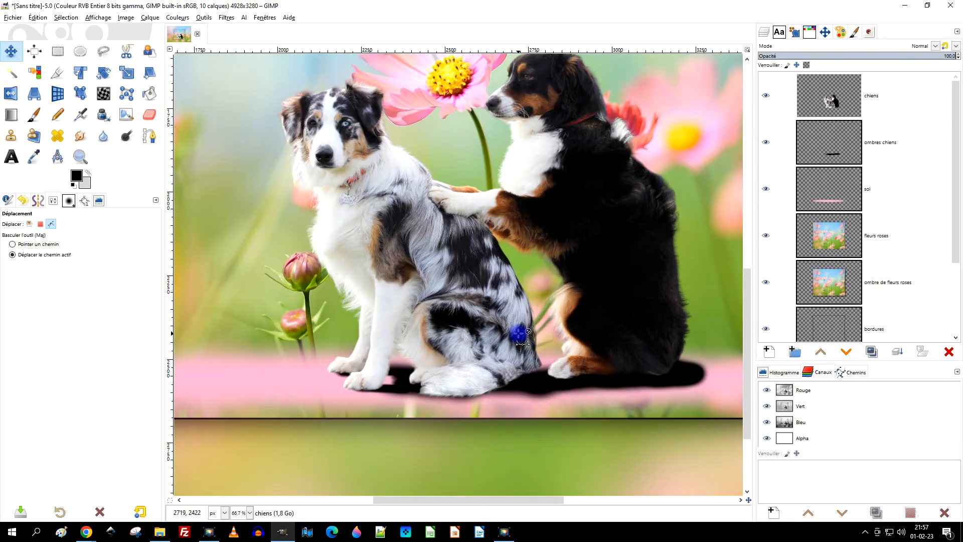
Apply a Gaussian blur (Flou gaussien) of 12,86 in X and Y to the "ombres chiens" layer.
left_click_drag(586, 315, 563, 337)
left_click(839, 147)
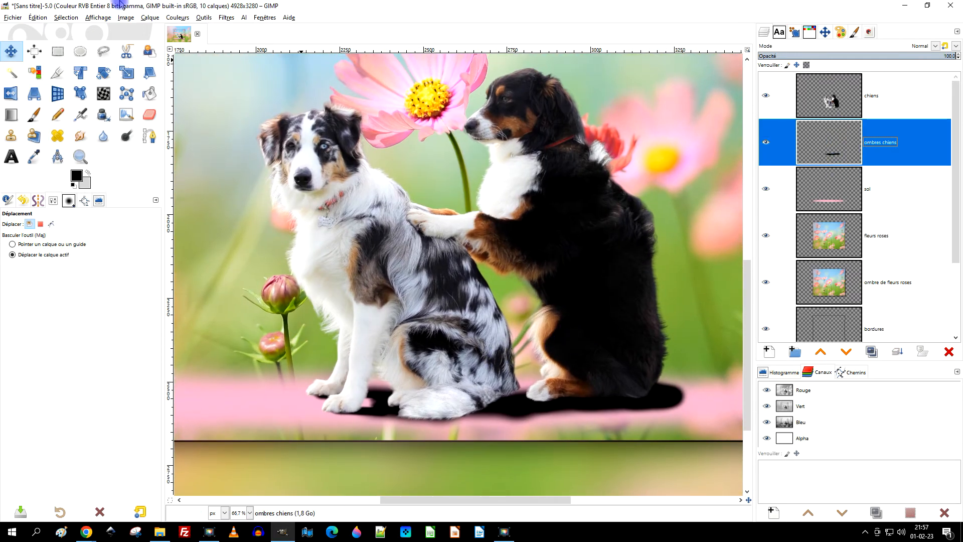
left_click(227, 17)
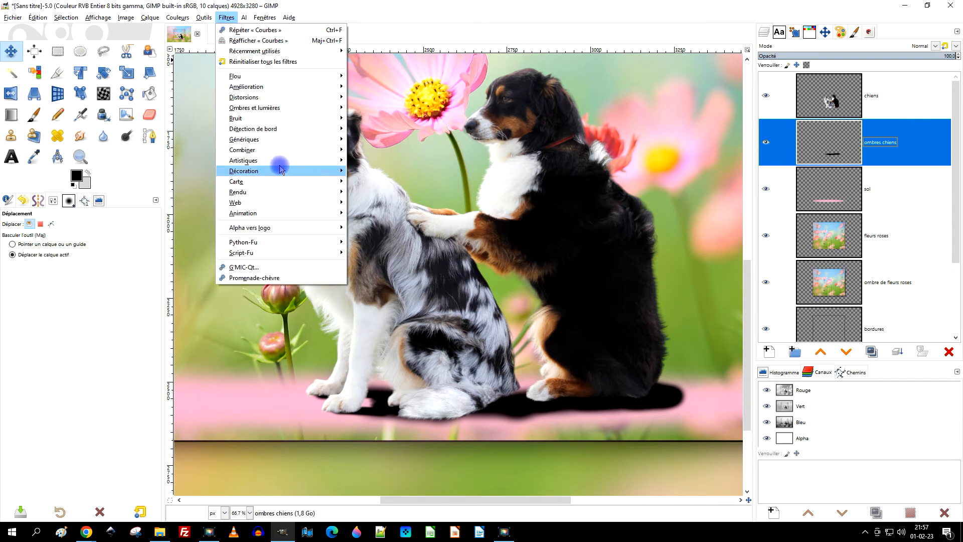
mouse_move(302, 76)
left_click(405, 78)
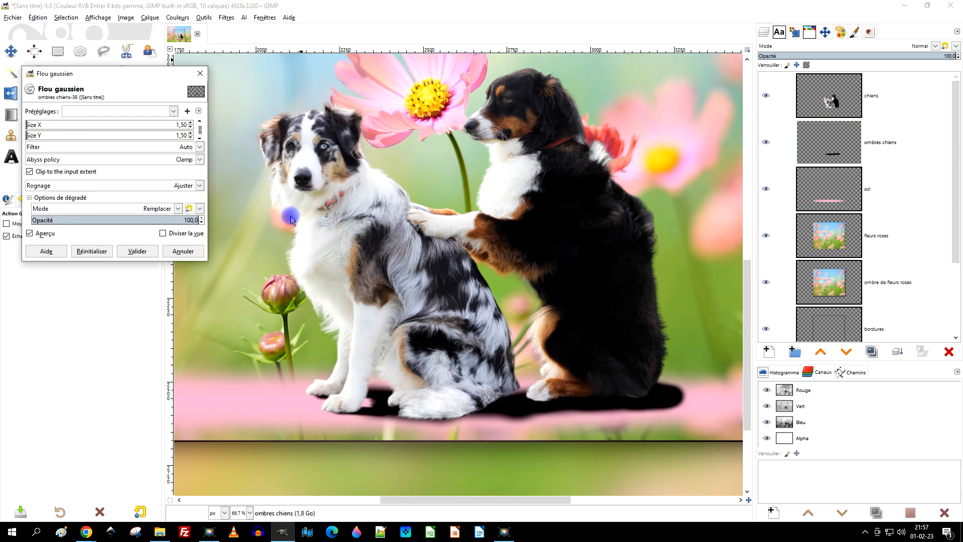
left_click(37, 124)
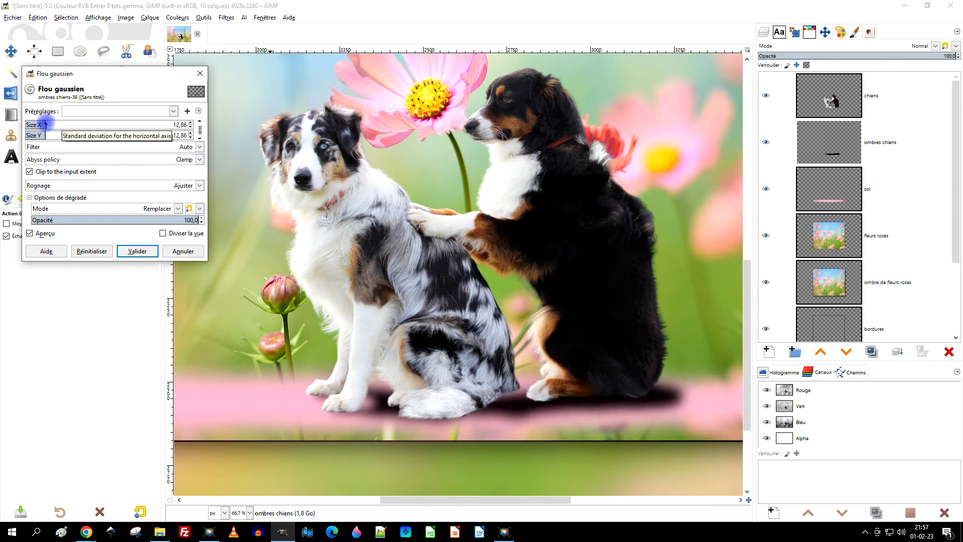
left_click(137, 251)
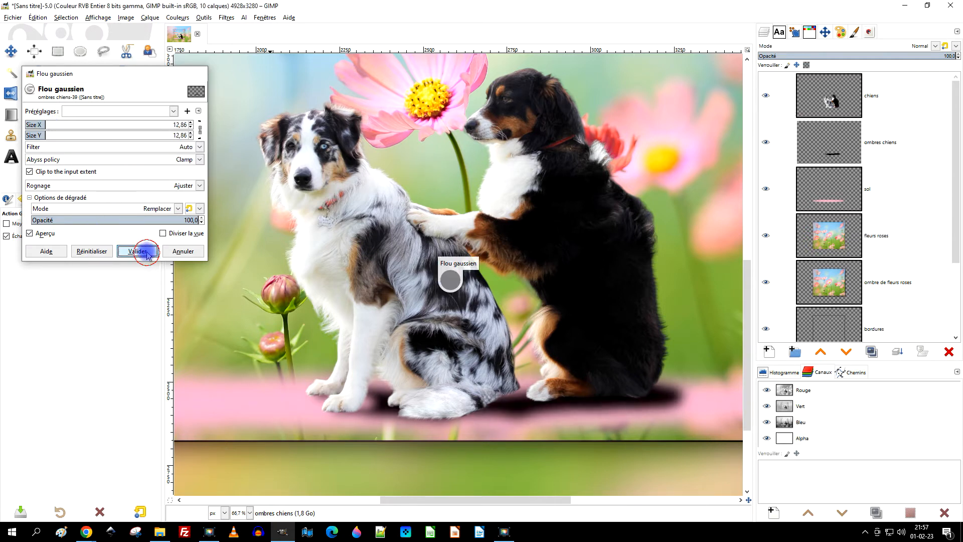
Try lower opacities on the "ombres chiens" layer and leave it slightly below 100.
left_click(884, 56)
left_click(899, 55)
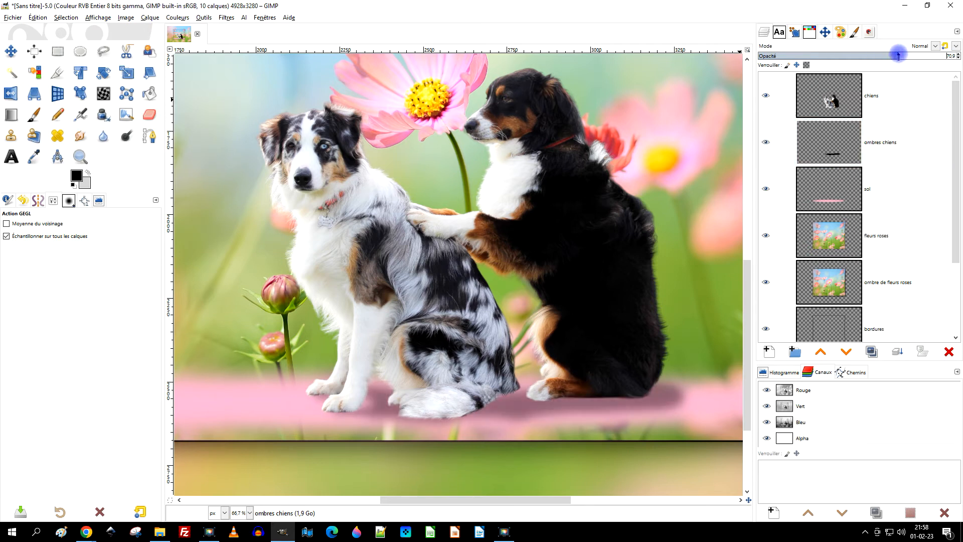
left_click(950, 56)
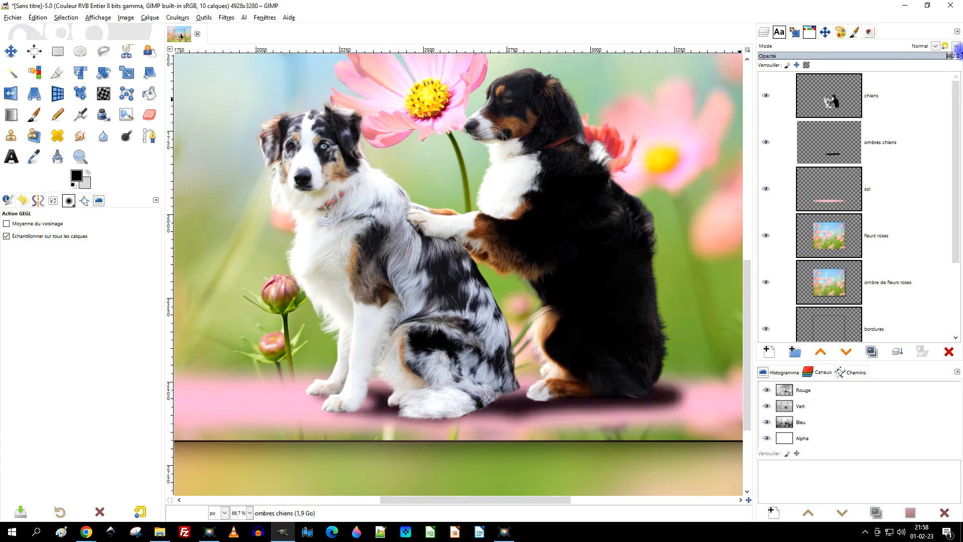
mouse_move(949, 56)
left_mouse_down()
mouse_move(941, 56)
mouse_move(953, 55)
left_mouse_up()
left_click_drag(961, 53, 962, 51)
scroll(567, 321, "down", 2)
scroll(578, 344, "up", 2)
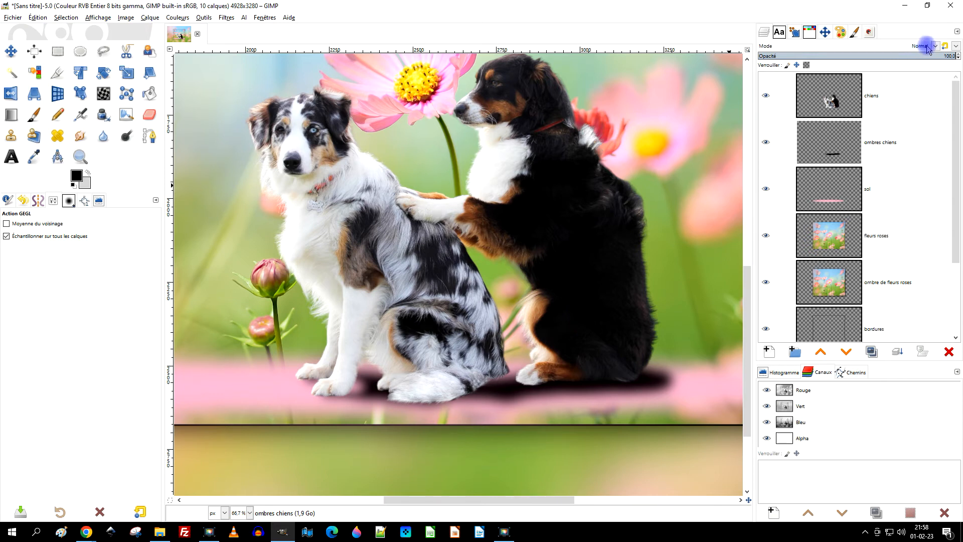
left_click_drag(939, 55, 945, 56)
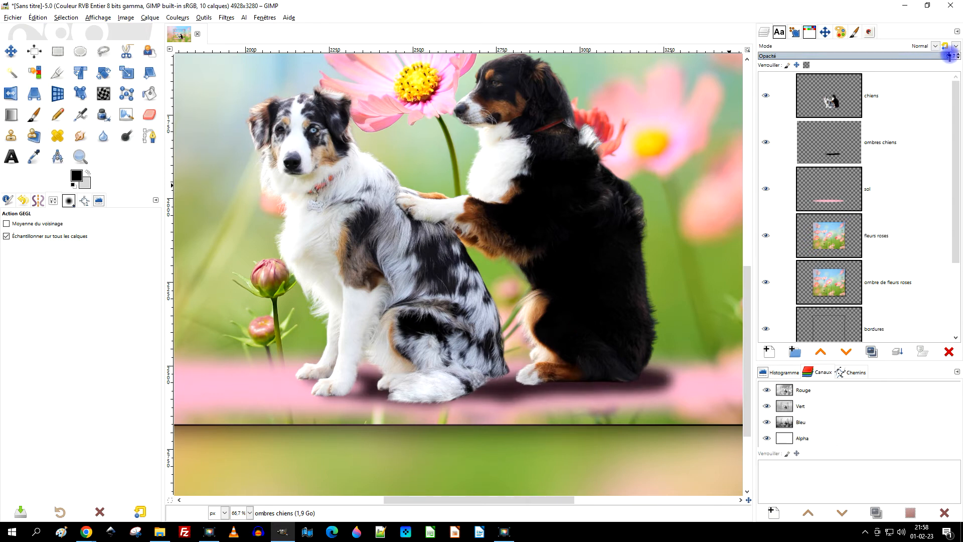
Duplicate the "ombres chiens" layer and erase the lower edge of the copied shadow with the Gomme tool.
left_click(872, 352)
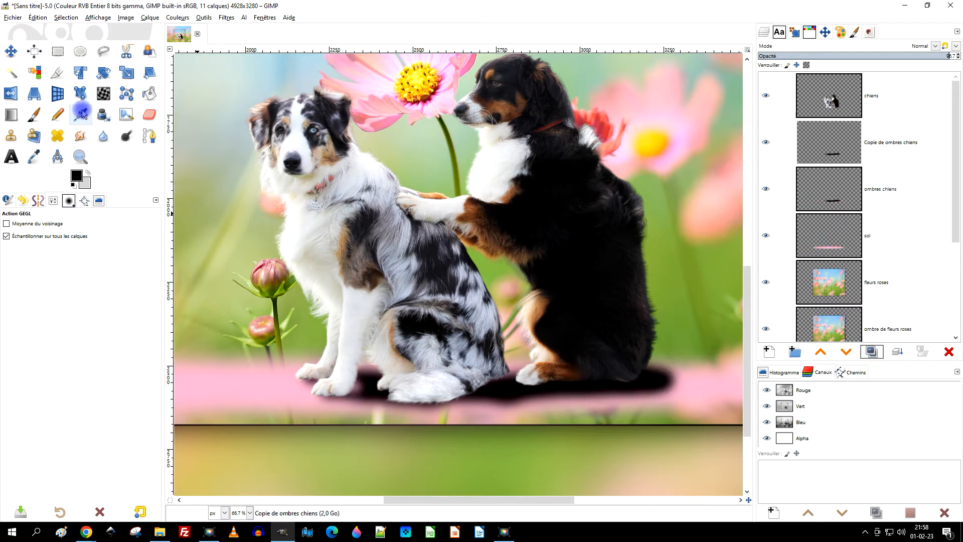
left_click(149, 114)
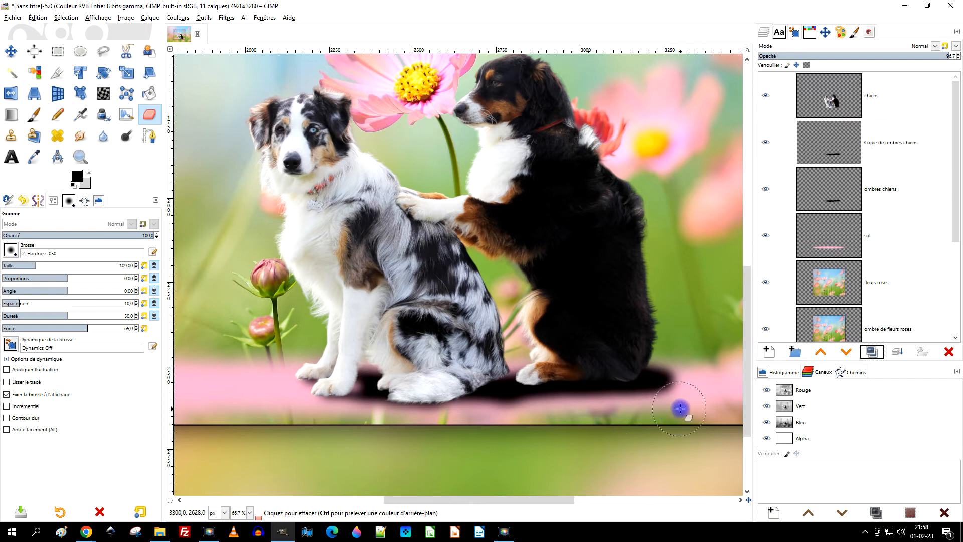
left_click_drag(651, 409, 590, 420)
left_click_drag(602, 412, 516, 418)
left_click_drag(703, 392, 588, 411)
mouse_move(505, 415)
left_mouse_down()
mouse_move(382, 423)
mouse_move(332, 386)
left_mouse_up()
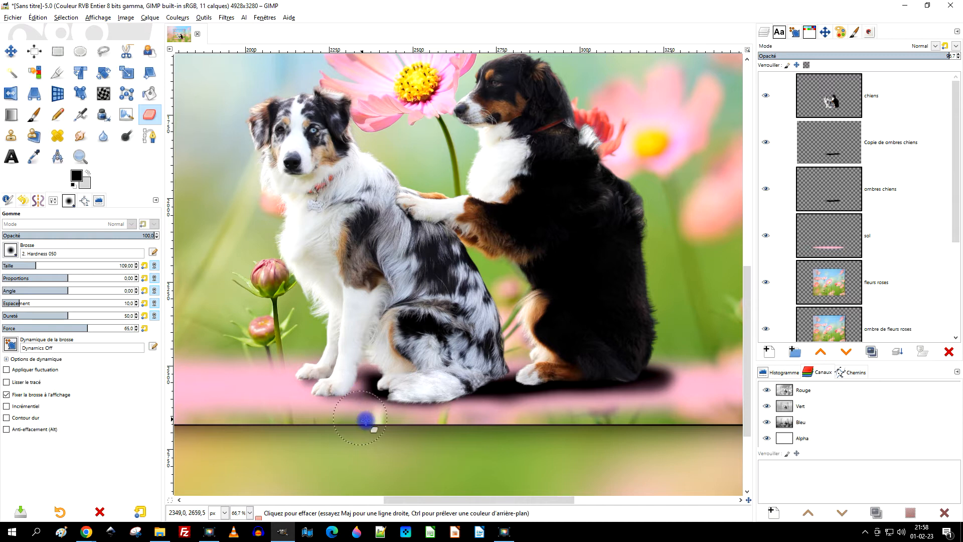
Lower the opacity of the "Copie de ombres chiens" layer to 64,8.
left_click(901, 93)
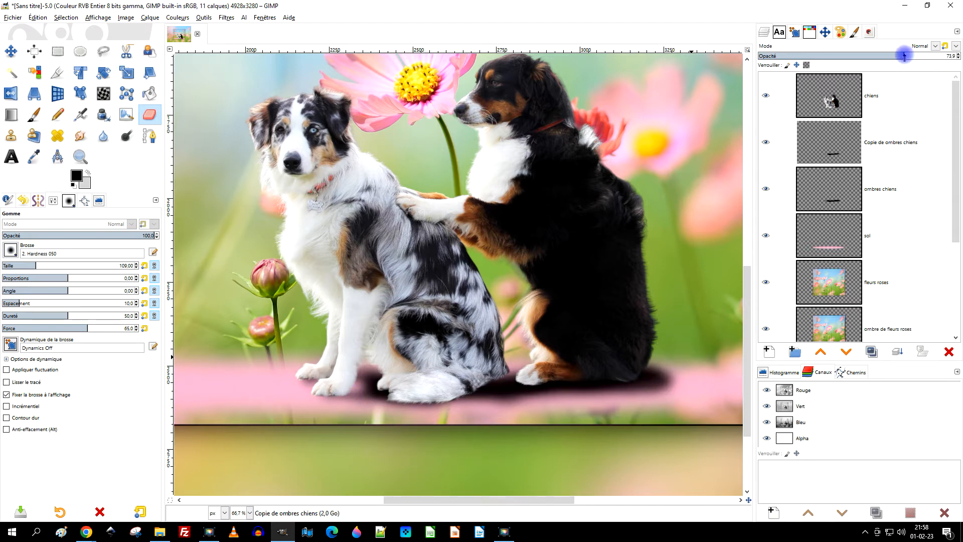
left_click_drag(887, 55, 886, 56)
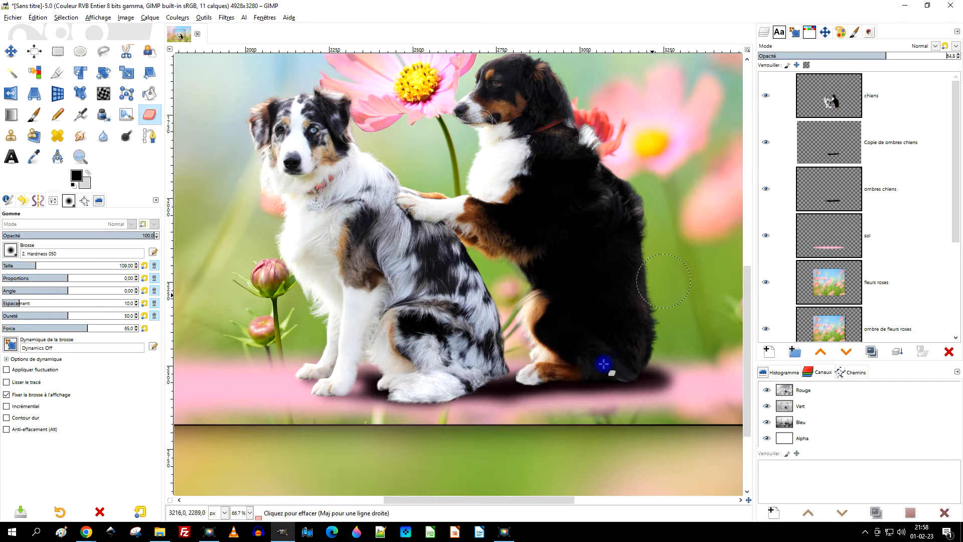
scroll(602, 364, "up", 4)
scroll(373, 325, "down", 2)
left_click_drag(370, 343, 489, 339)
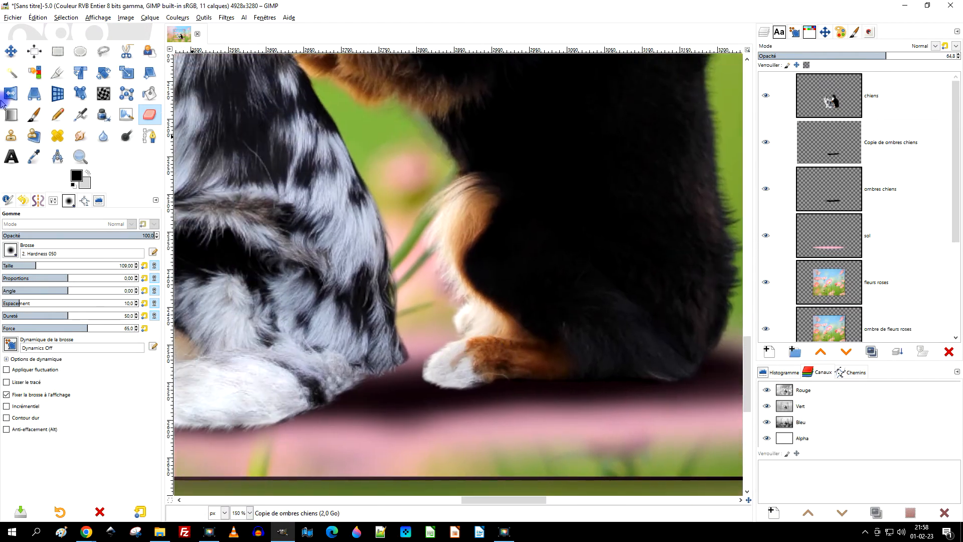
Raise the copied shadow layer's opacity and smudge its edges around the tail and hind paws with the Barbouillage tool.
left_click(81, 135)
left_click_drag(409, 384, 380, 386)
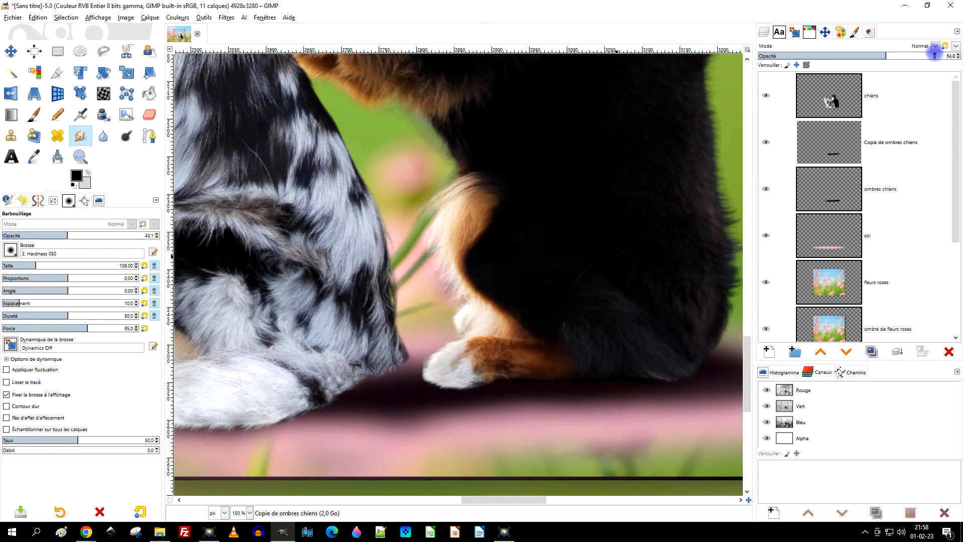
left_click_drag(935, 56, 948, 56)
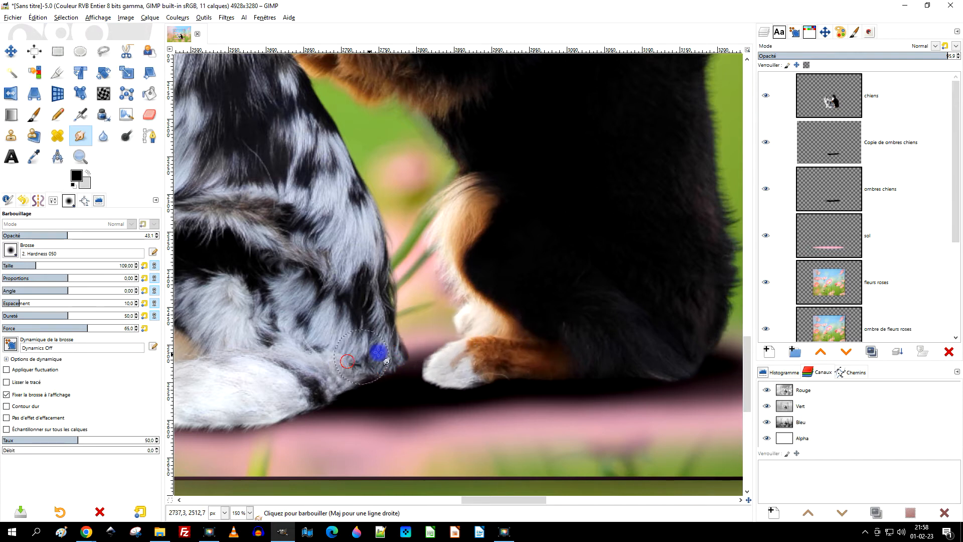
left_click_drag(428, 357, 458, 350)
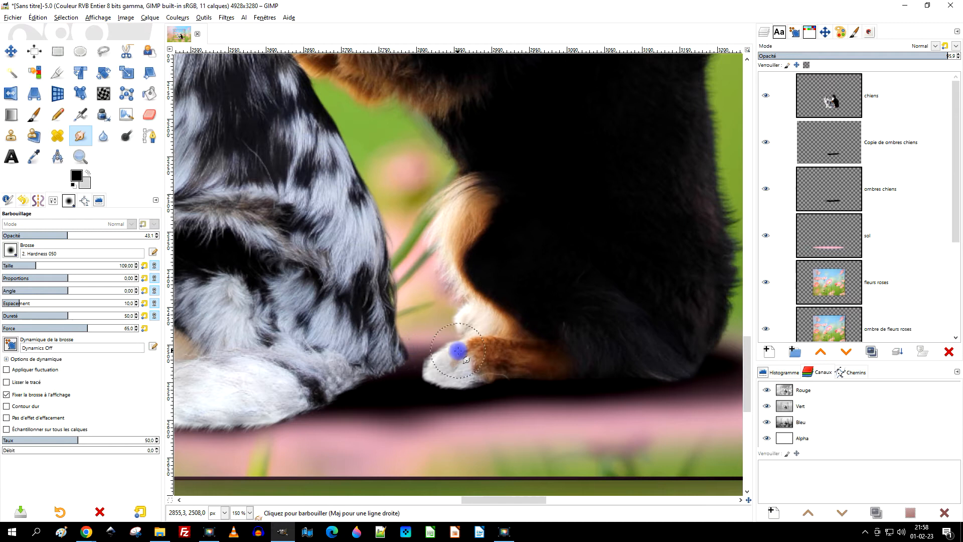
scroll(461, 353, "down", 4)
scroll(499, 376, "up", 3)
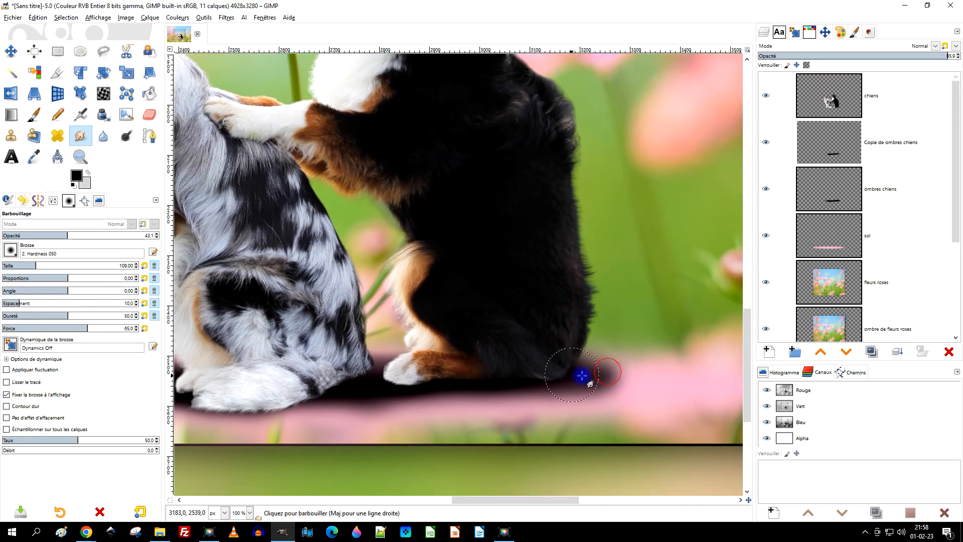
left_click_drag(508, 392, 454, 397)
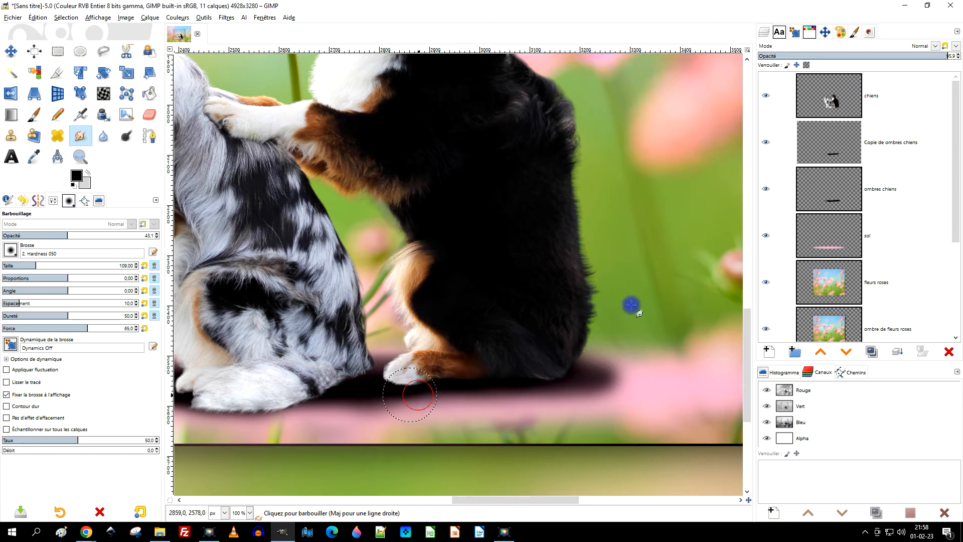
Move the "Copie de ombres chiens" layer above "chiens" and smudge its shadow over the tail and the dark dog's paw.
left_click(829, 138)
left_click(821, 352)
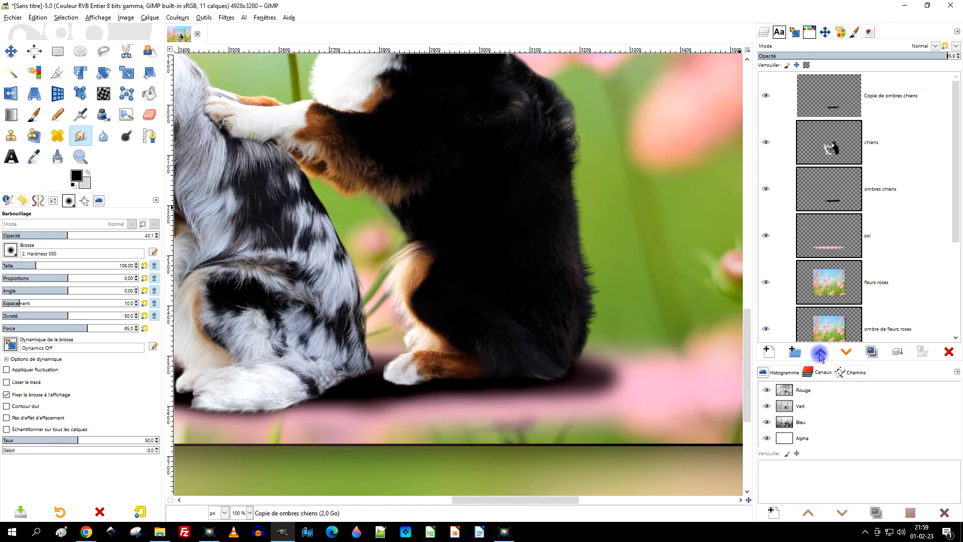
scroll(481, 350, "down", 2)
scroll(384, 357, "up", 2)
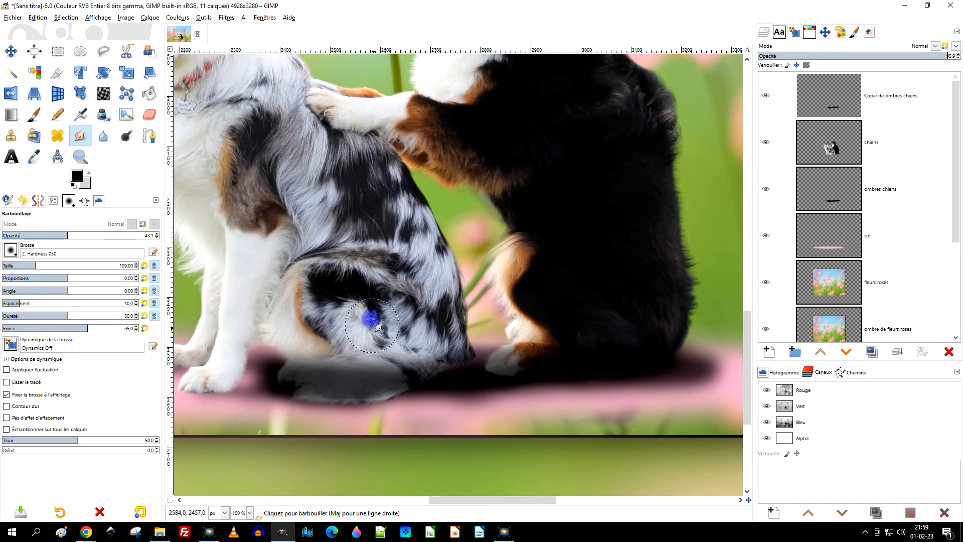
mouse_move(352, 349)
left_mouse_down()
mouse_move(454, 313)
mouse_move(452, 328)
mouse_move(420, 353)
mouse_move(430, 328)
mouse_move(390, 342)
mouse_move(468, 335)
mouse_move(475, 324)
mouse_move(491, 343)
left_mouse_up()
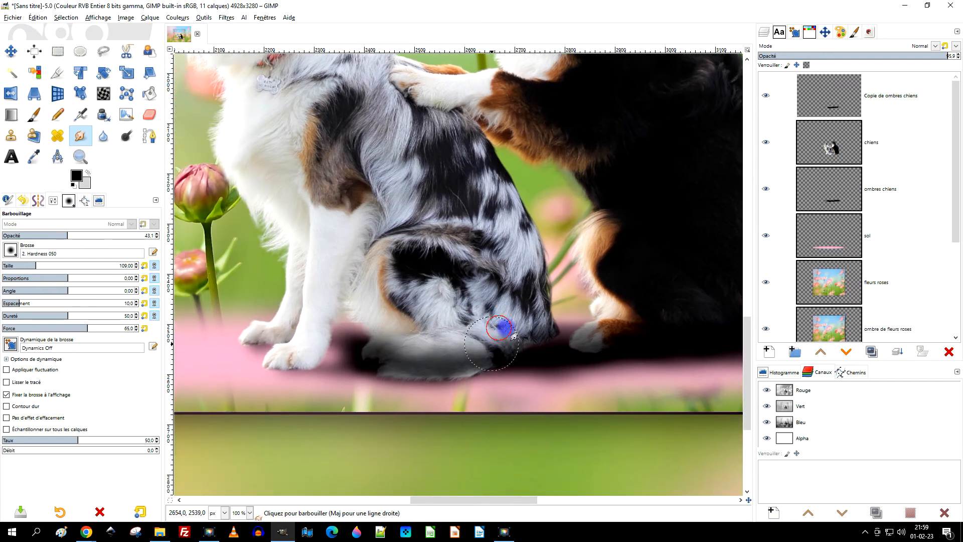
left_click_drag(617, 335, 447, 358)
left_click_drag(520, 322, 512, 331)
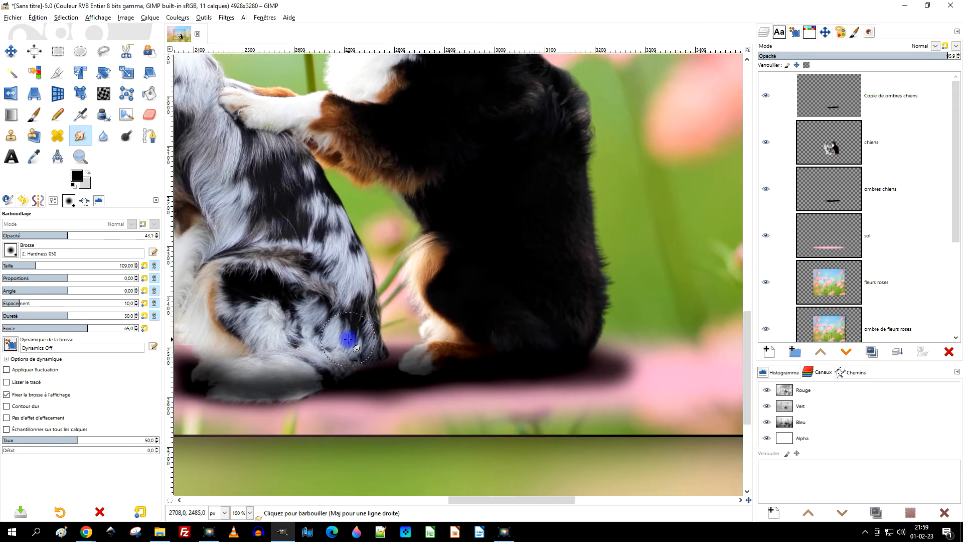
Set the "Copie de ombres chiens" layer's opacity to 100 and smudge its shadow over the white tail.
left_click(894, 98)
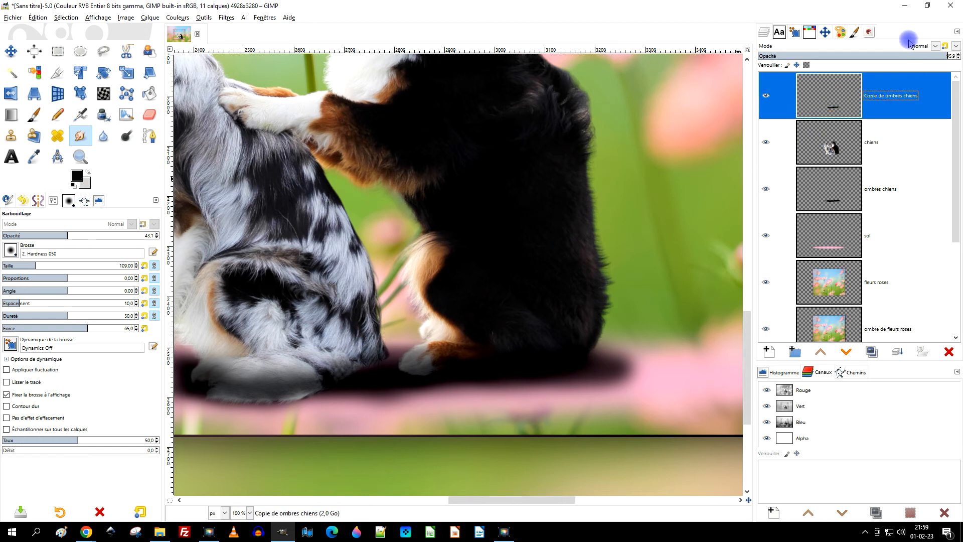
left_click(949, 57)
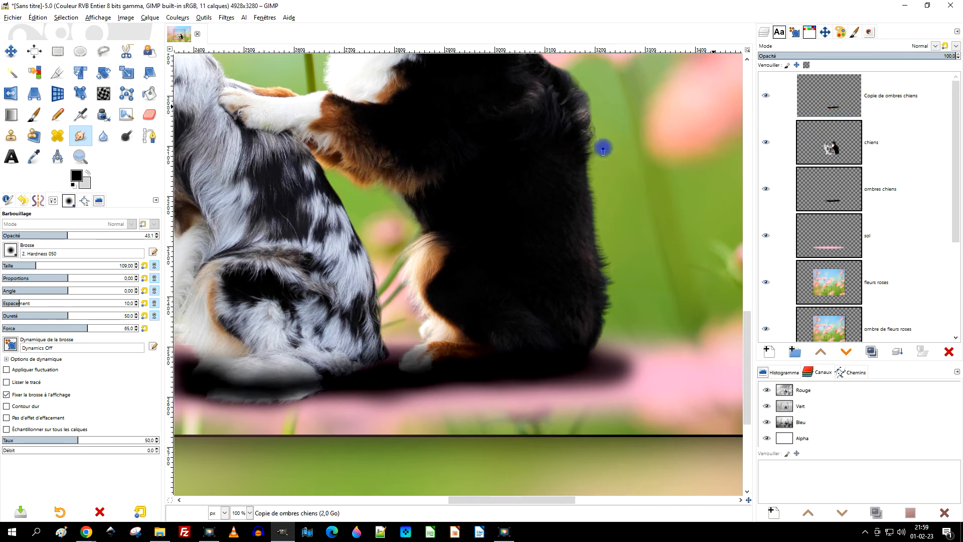
scroll(415, 248, "down", 1)
scroll(312, 329, "up", 2)
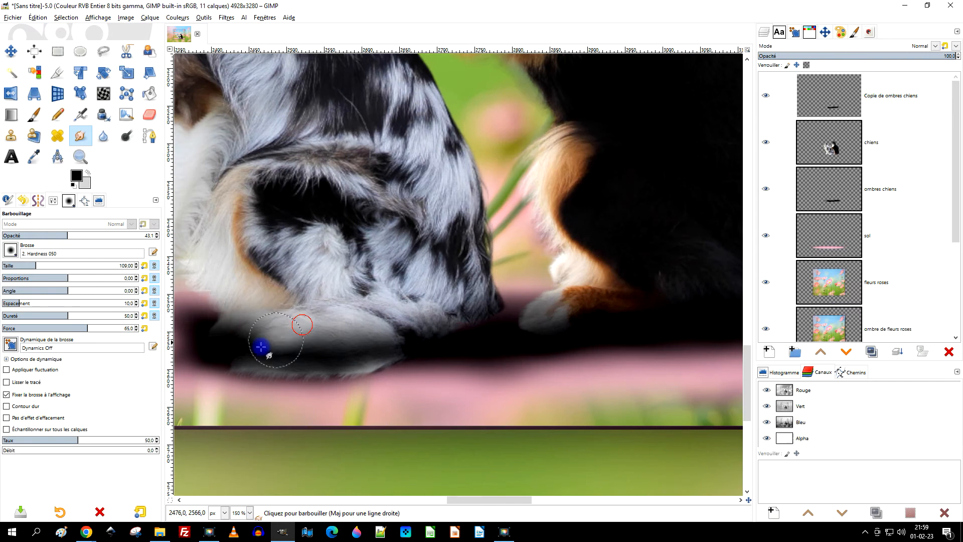
Create a selection from the alpha of the "chiens" layer.
right_click(839, 142)
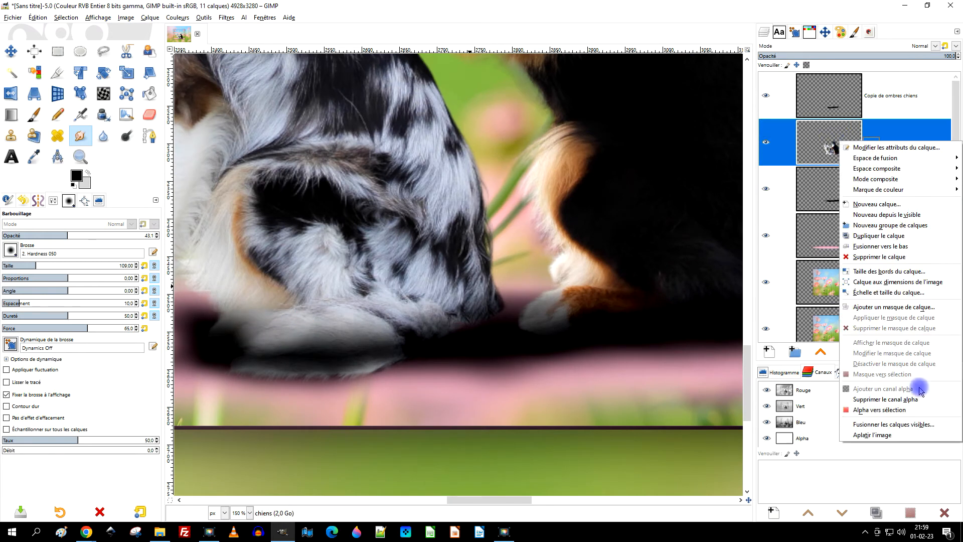
left_click(886, 410)
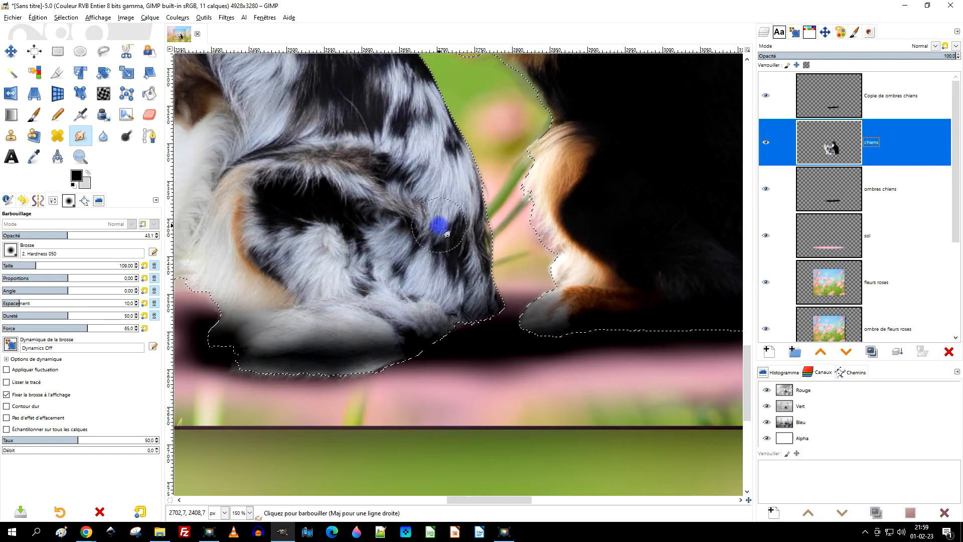
scroll(440, 226, "down", 2)
scroll(396, 244, "up", 2)
left_click_drag(409, 259, 505, 238)
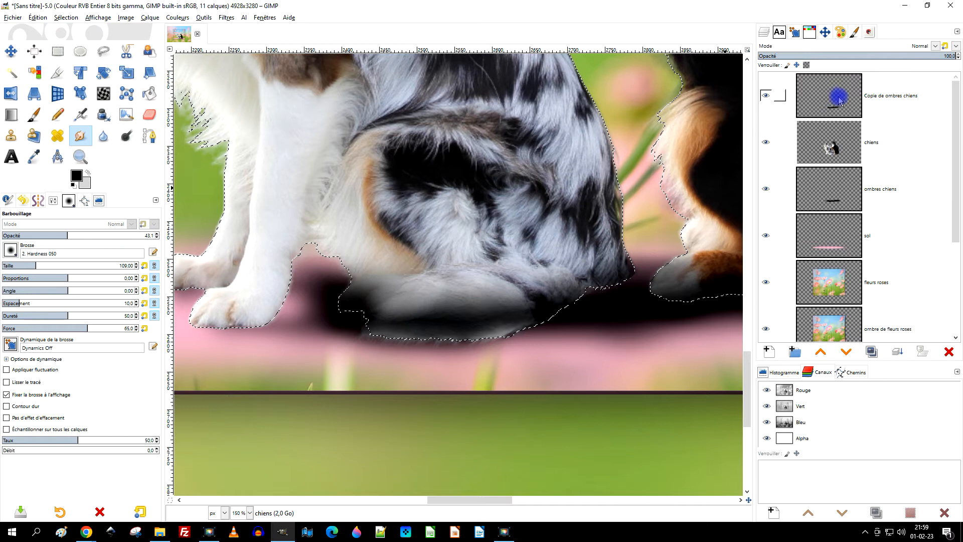
key("ctrl+z")
Smudge the copied shadow over the dogs inside the selection, with Barbouillage at opacity 89,5 and size 347.
left_click(829, 109)
mouse_move(413, 305)
left_mouse_down()
mouse_move(397, 326)
mouse_move(458, 302)
mouse_move(419, 328)
mouse_move(478, 270)
mouse_move(425, 312)
mouse_move(469, 301)
mouse_move(482, 317)
mouse_move(508, 280)
mouse_move(443, 324)
mouse_move(495, 285)
mouse_move(423, 323)
left_mouse_up()
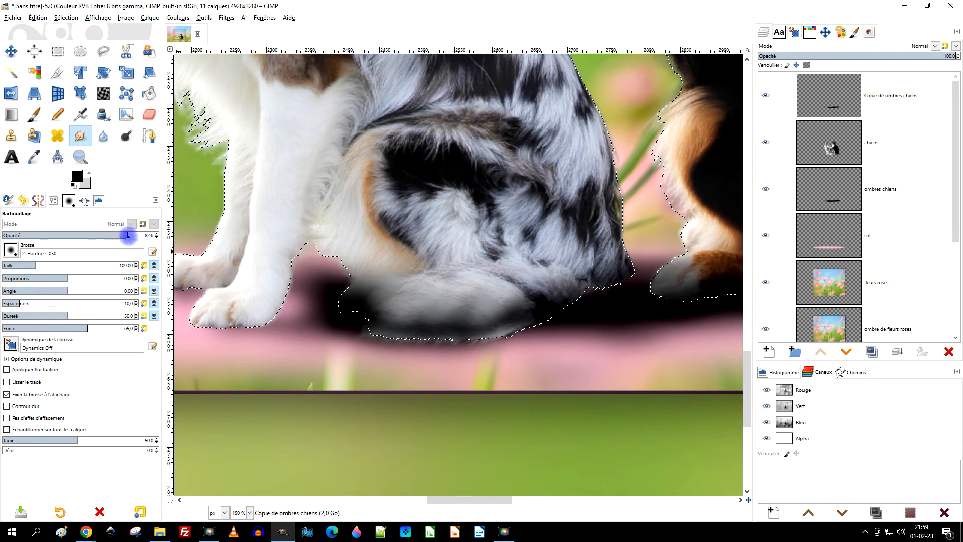
left_click(71, 267)
mouse_move(467, 289)
left_mouse_down()
mouse_move(447, 318)
mouse_move(445, 307)
left_mouse_up()
mouse_move(445, 266)
left_mouse_down()
mouse_move(401, 297)
mouse_move(464, 268)
mouse_move(557, 245)
mouse_move(543, 280)
left_mouse_up()
mouse_move(625, 264)
left_mouse_down()
mouse_move(338, 286)
mouse_move(338, 308)
left_mouse_up()
mouse_move(575, 267)
left_mouse_down()
mouse_move(587, 292)
mouse_move(520, 279)
mouse_move(458, 318)
mouse_move(527, 302)
left_mouse_up()
scroll(527, 301, "down", 2)
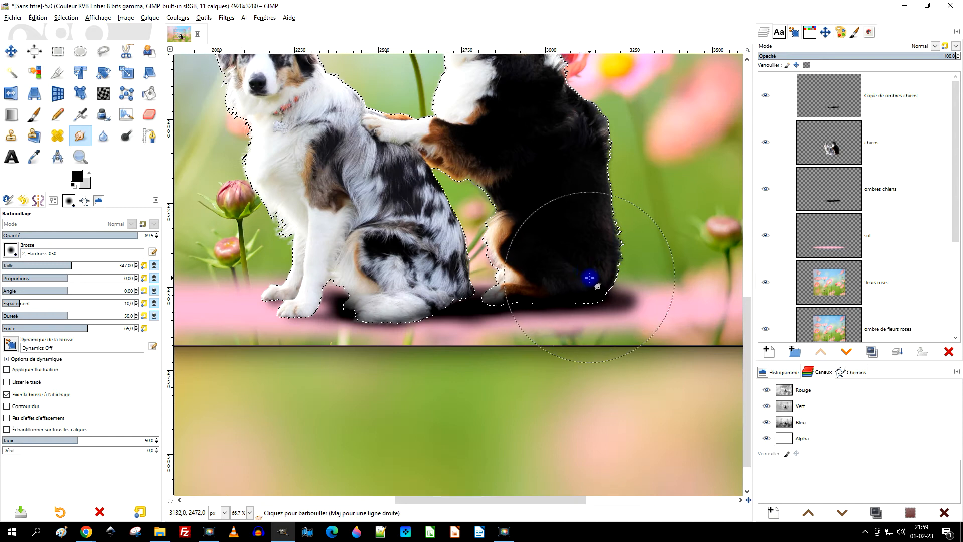
Clear the selection around the dogs with the rectangular selection tool and check the blended shadows.
scroll(348, 286, "down", 2)
scroll(348, 286, "up", 2)
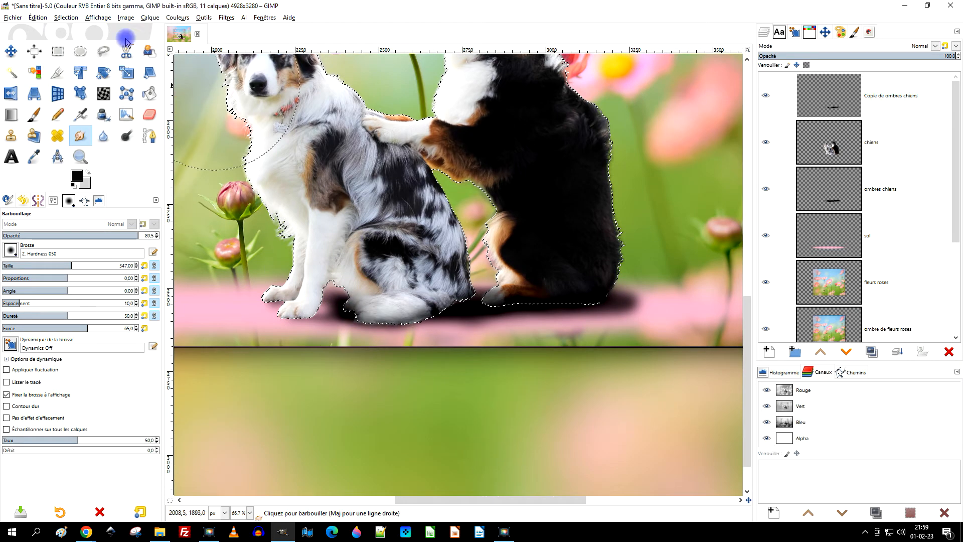
left_click(58, 51)
left_click(382, 78)
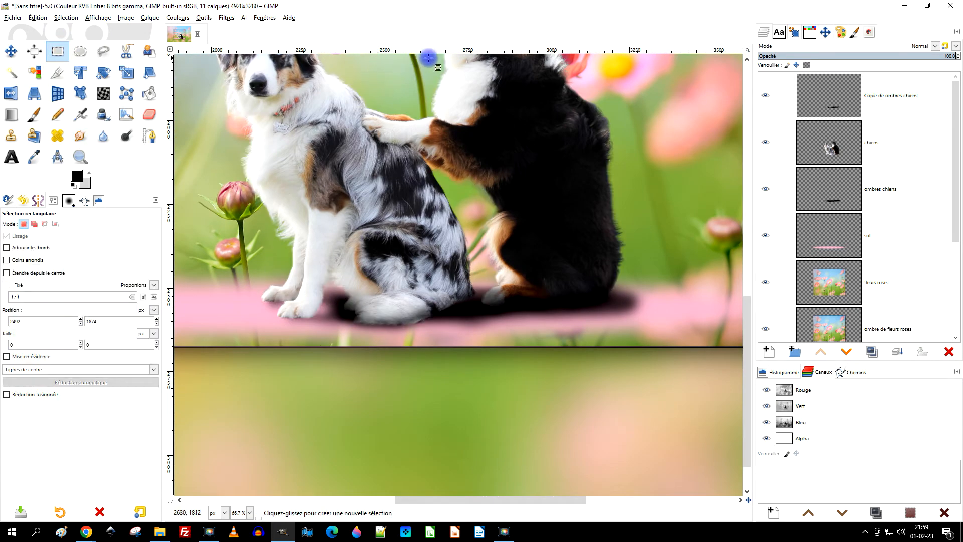
scroll(527, 159, "down", 1)
left_click_drag(527, 159, 535, 228)
scroll(528, 270, "up", 1)
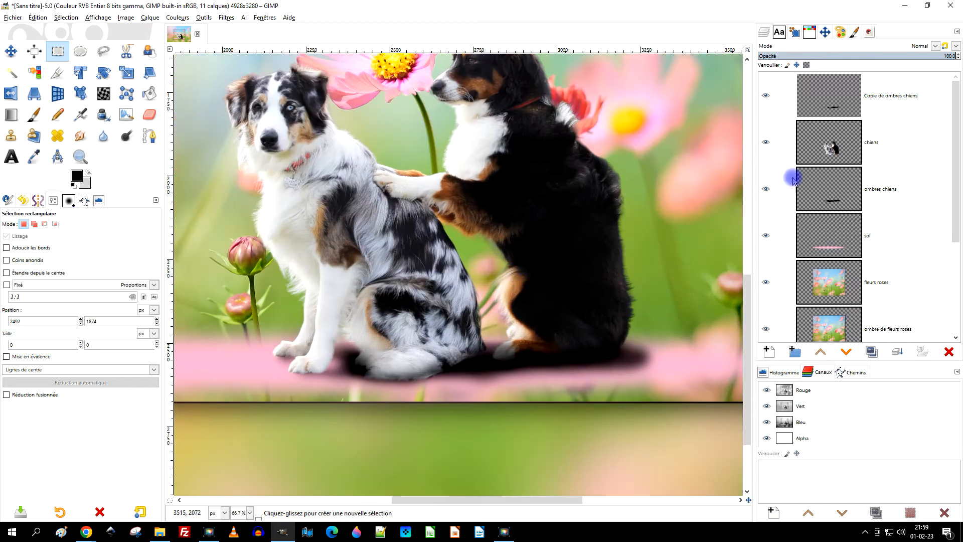
Set the "Copie de ombres chiens" layer's opacity to 79,2 and check the shadow around the white dog's tail with Barbouillage.
left_click(834, 103)
left_click(915, 57)
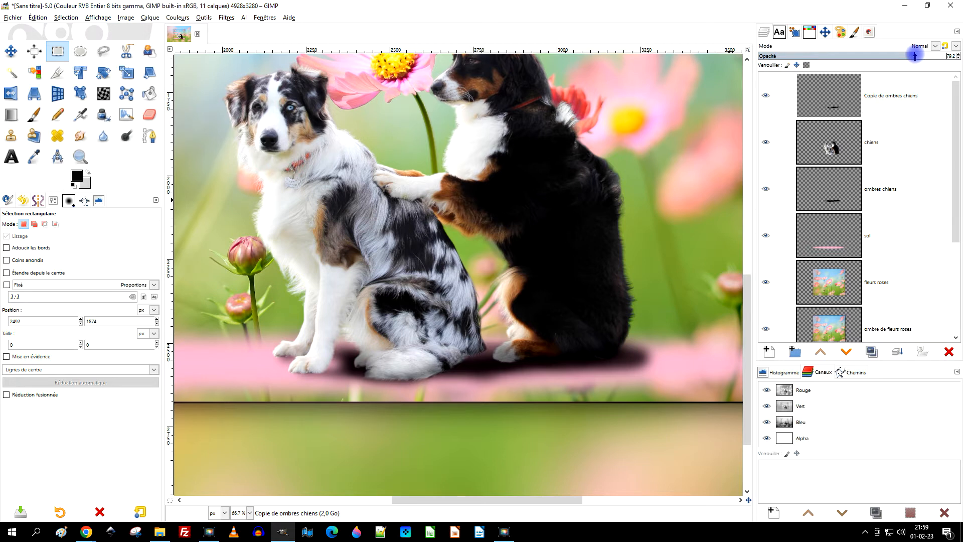
scroll(570, 333, "down", 1)
scroll(540, 348, "up", 1)
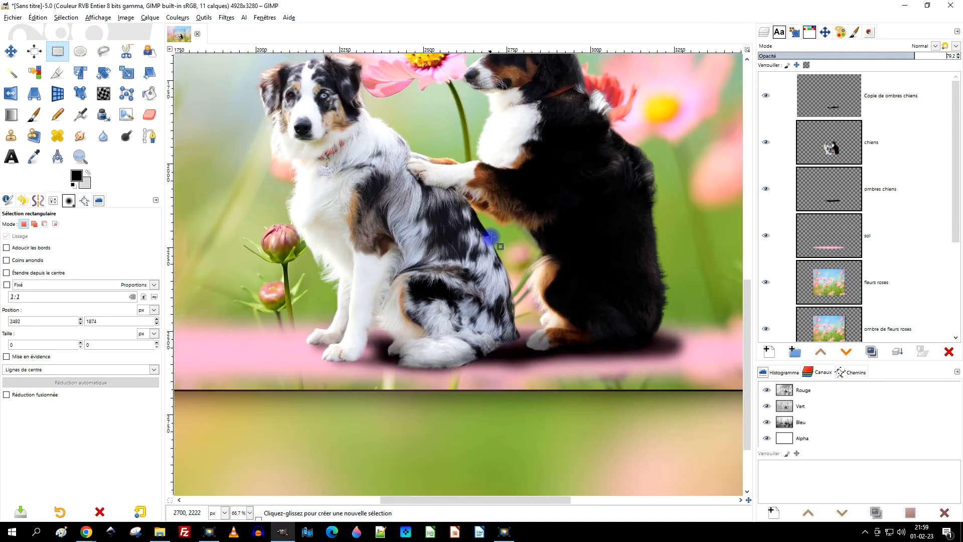
key("s")
scroll(378, 415, "up", 2)
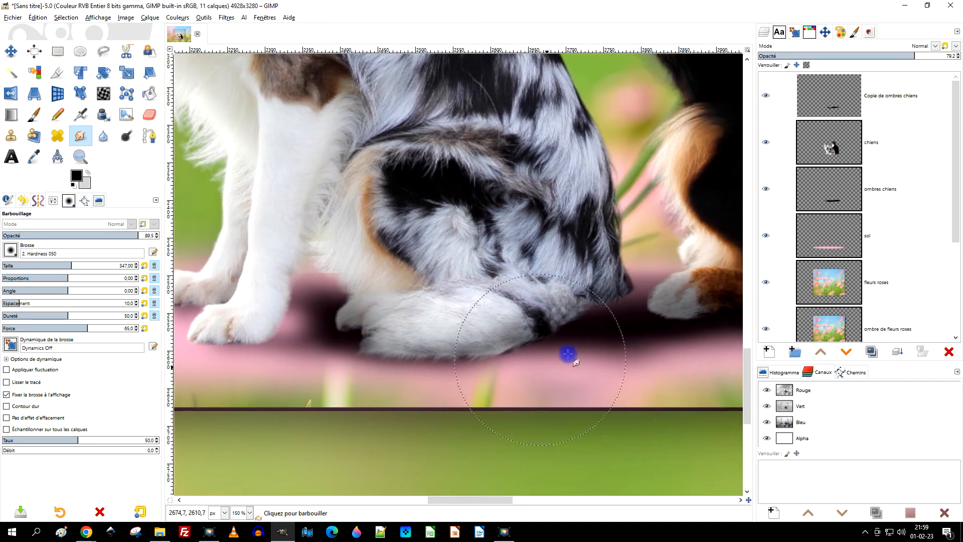
mouse_move(568, 354)
left_mouse_down()
mouse_move(566, 300)
mouse_move(529, 230)
mouse_move(596, 304)
mouse_move(573, 264)
mouse_move(557, 191)
mouse_move(585, 292)
mouse_move(566, 318)
mouse_move(485, 316)
mouse_move(488, 352)
mouse_move(482, 334)
mouse_move(502, 351)
left_mouse_up()
scroll(552, 321, "down", 2)
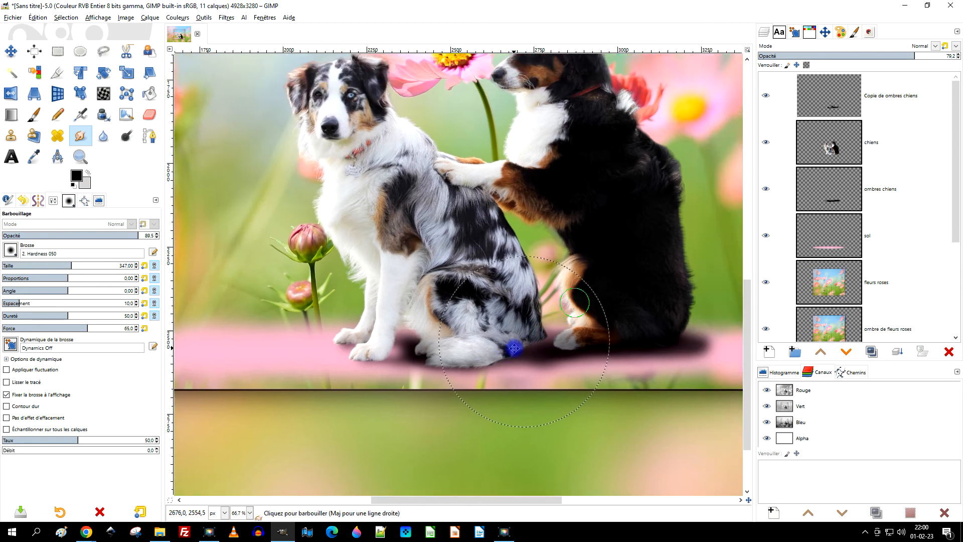
scroll(592, 340, "up", 1)
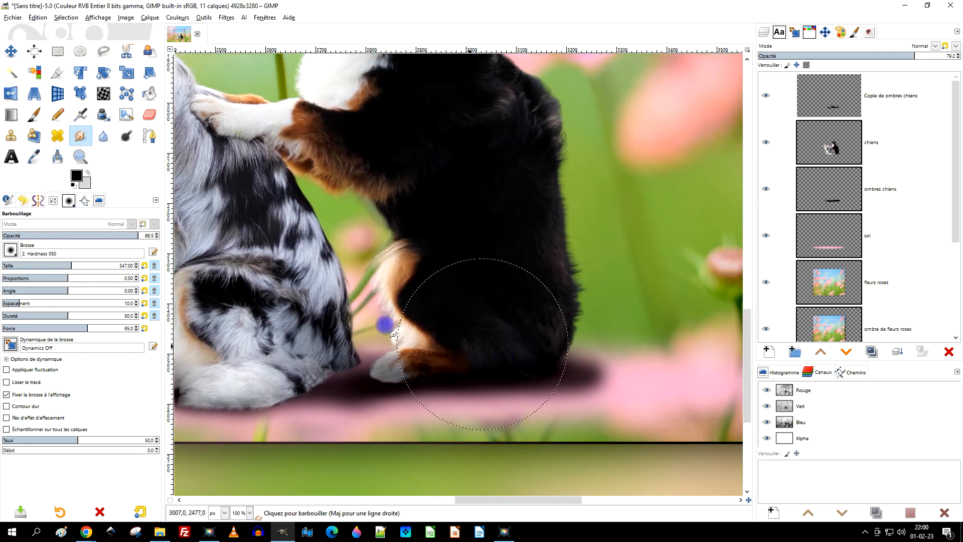
Set the brush to size 171 and opacity 100, and try a black Pinceau stroke beside the black dog's back.
left_click(45, 265)
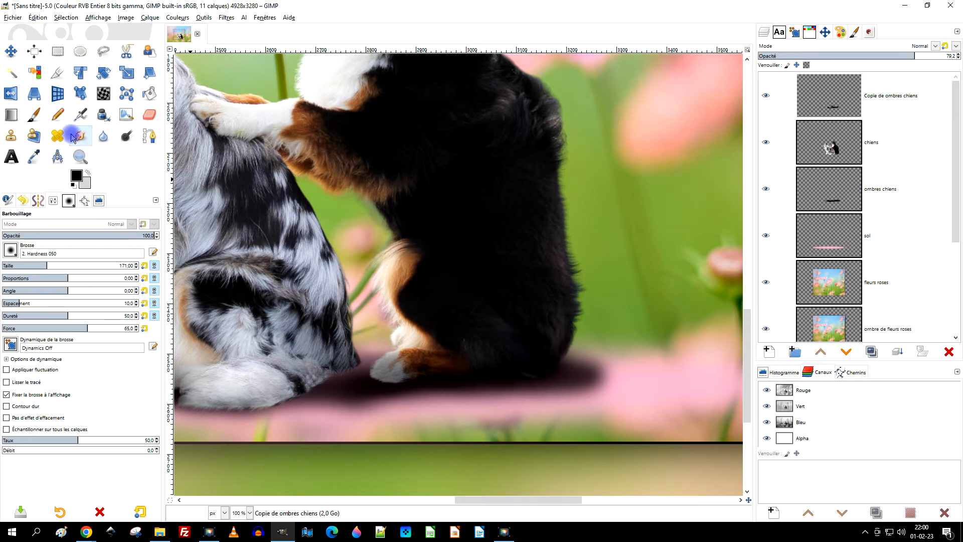
left_click(42, 119)
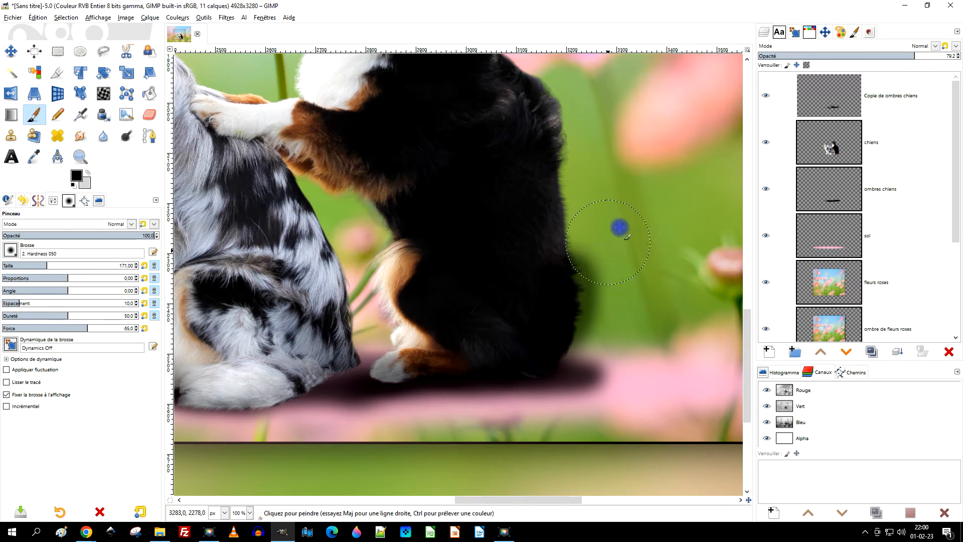
key("ctrl+z")
Create a selection from the alpha of the "chiens" layer.
left_click(810, 135)
right_click(810, 135)
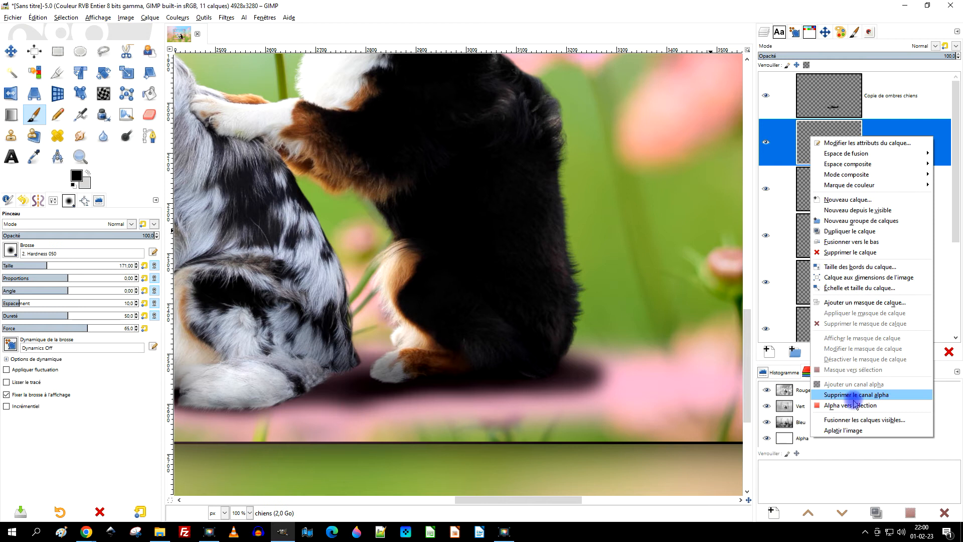
left_click(802, 328)
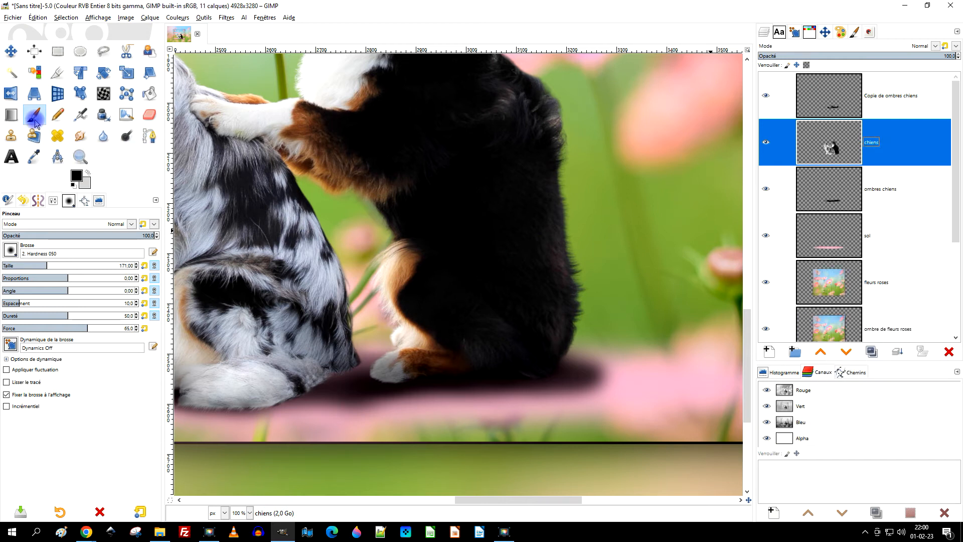
mouse_move(569, 329)
left_mouse_down()
mouse_move(584, 249)
mouse_move(574, 148)
mouse_move(535, 73)
mouse_move(517, 70)
left_mouse_up()
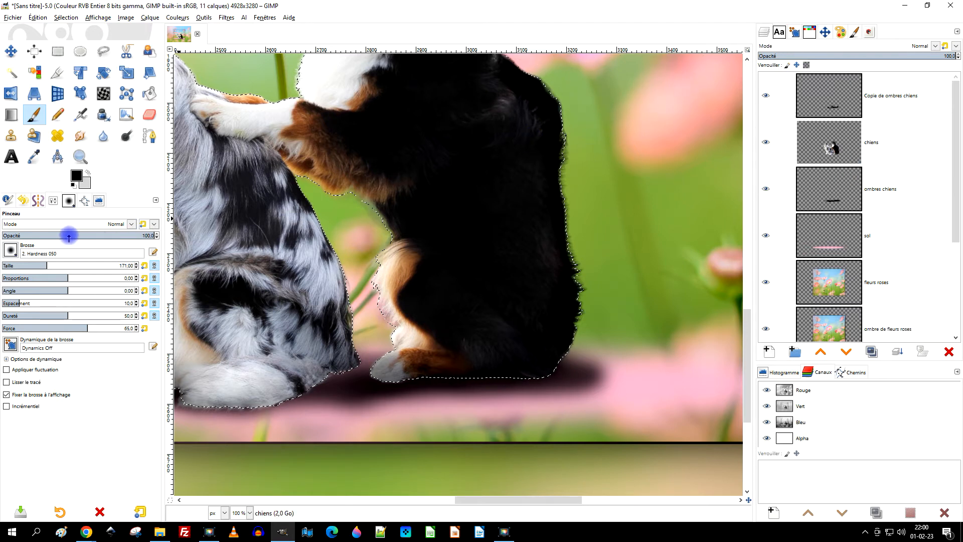
left_click(150, 115)
left_click_drag(576, 119, 591, 238)
key("ctrl+z")
Paint black shading along the black dog's back and base on the "Copie de ombres chiens" layer, using Pinceau at opacity 100.
left_click(897, 95)
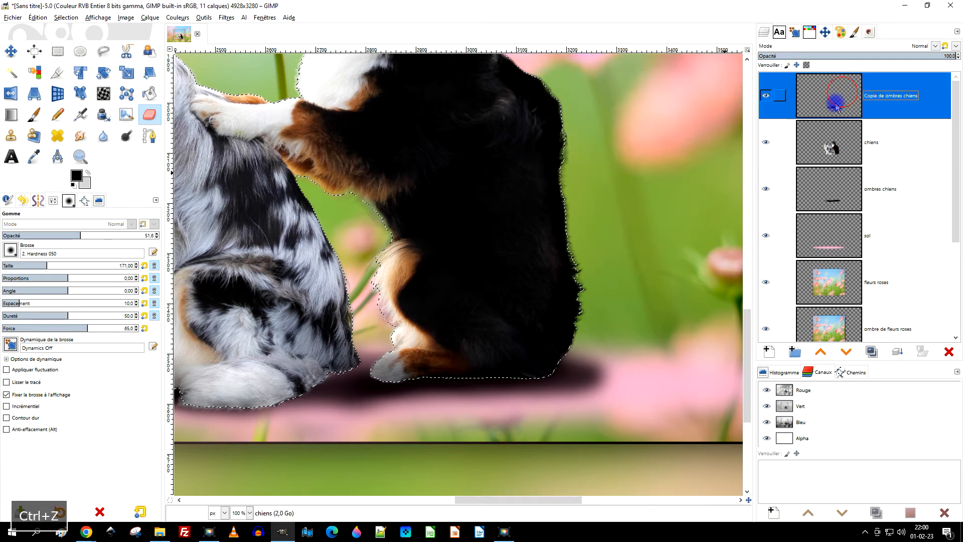
key("ctrl+z")
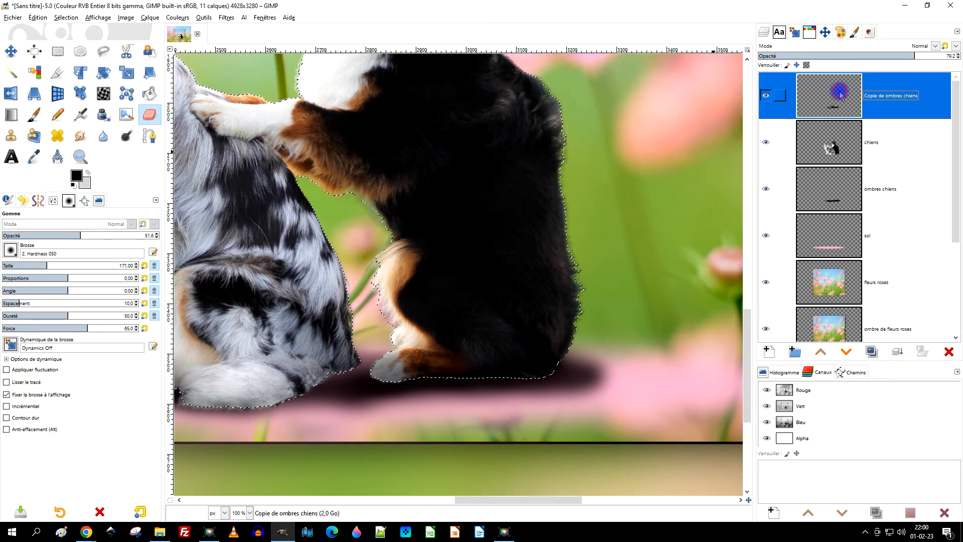
left_click(34, 115)
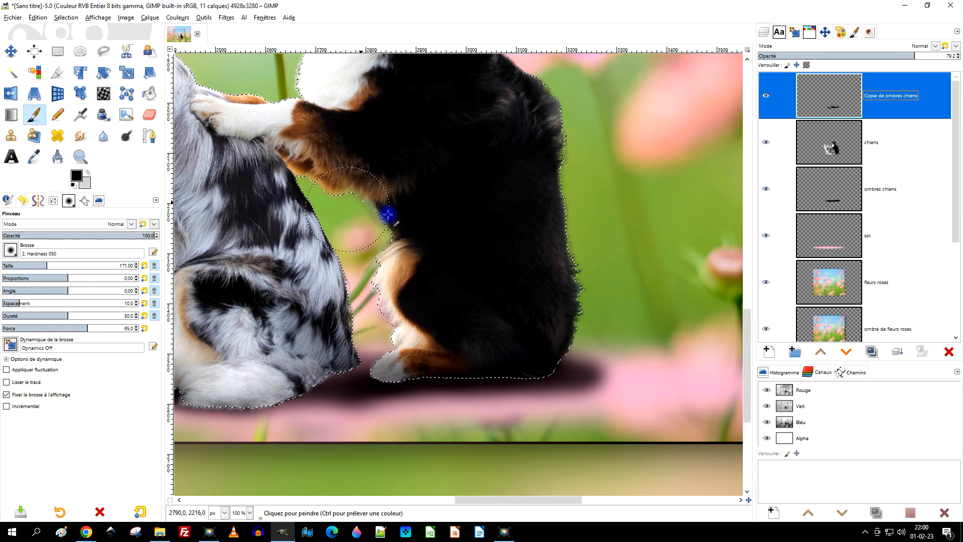
key("ctrl+z")
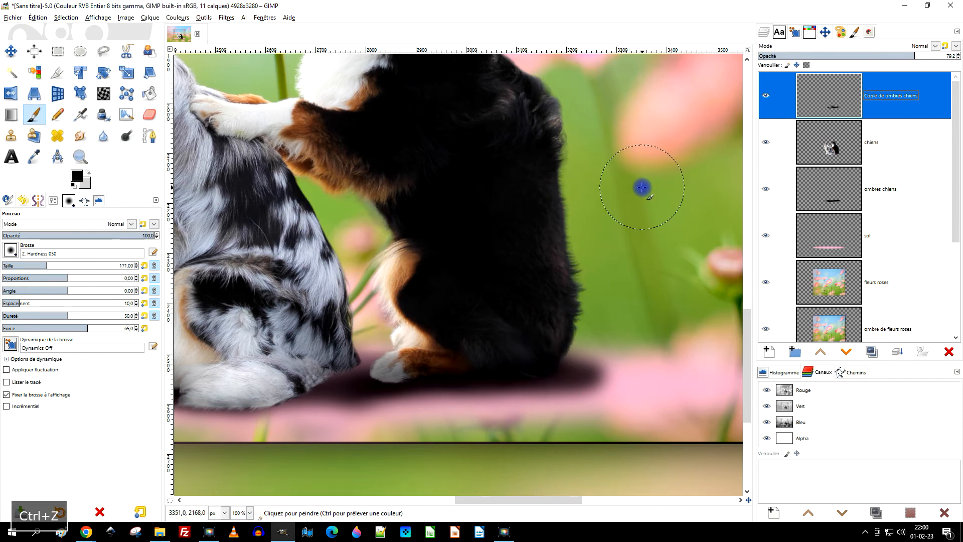
key("ctrl+y")
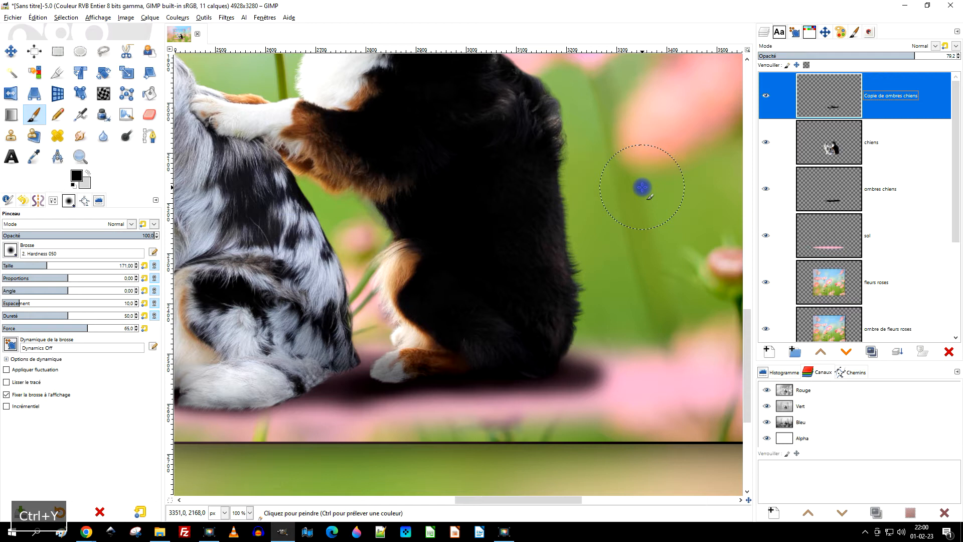
key("ctrl+y")
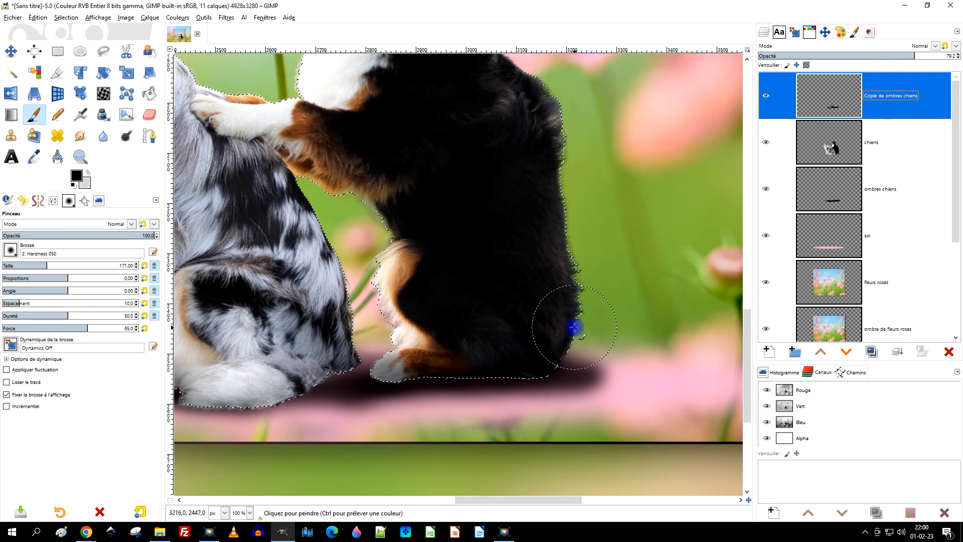
mouse_move(586, 335)
left_mouse_down()
mouse_move(593, 280)
mouse_move(579, 196)
mouse_move(581, 97)
left_mouse_up()
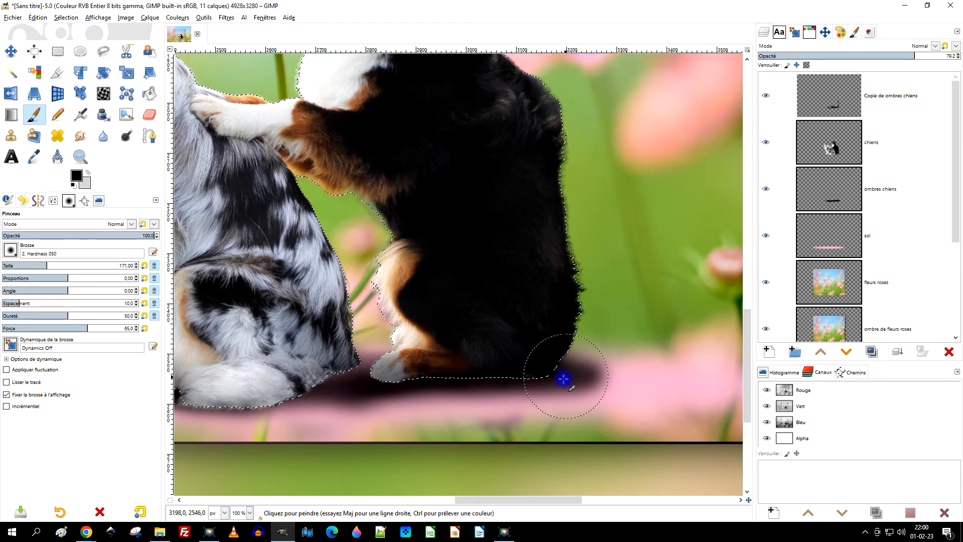
left_click_drag(435, 376, 544, 370)
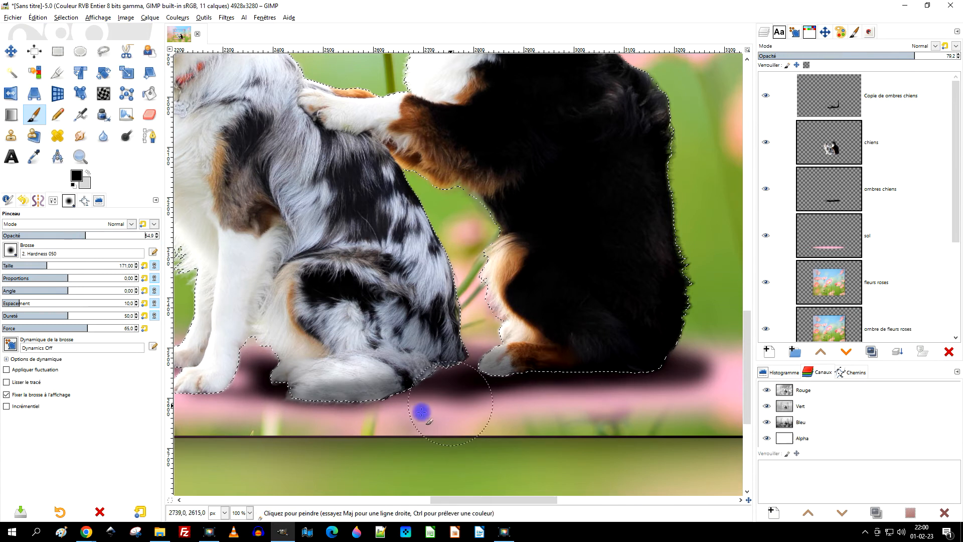
Paint black shading over the white dog's tail, rump and back inside the selection, with Pinceau at opacity 54,9 and size 171.
mouse_move(377, 390)
left_mouse_down()
mouse_move(294, 395)
mouse_move(430, 380)
mouse_move(428, 288)
mouse_move(455, 287)
left_mouse_up()
mouse_move(427, 226)
left_mouse_down()
mouse_move(354, 144)
mouse_move(324, 134)
mouse_move(404, 329)
mouse_move(368, 405)
left_mouse_up()
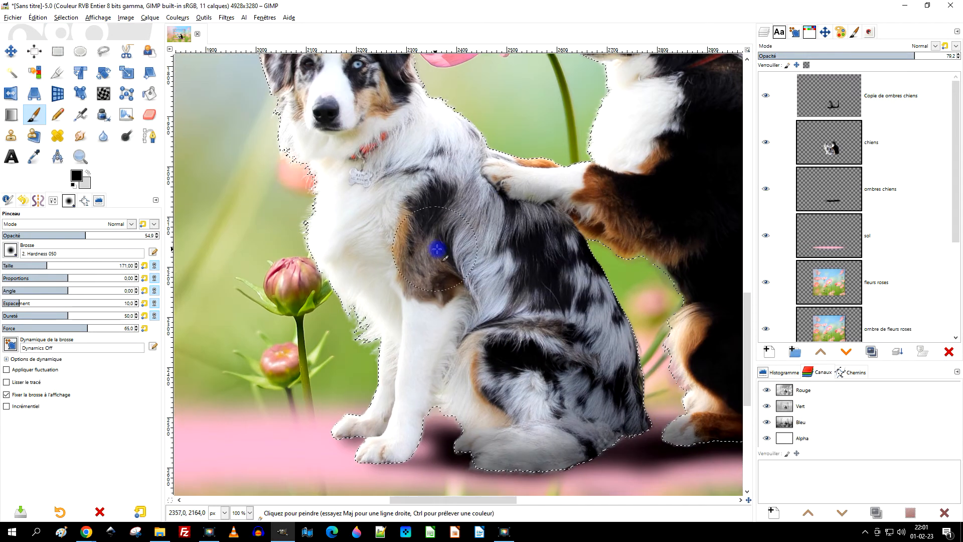
mouse_move(442, 252)
left_mouse_down()
mouse_move(470, 304)
mouse_move(441, 394)
mouse_move(439, 437)
mouse_move(440, 370)
left_mouse_up()
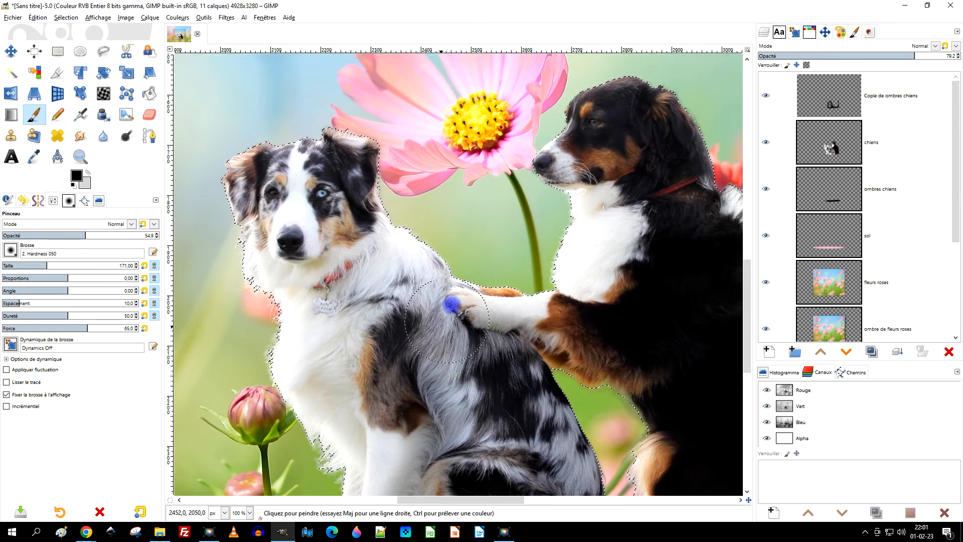
mouse_move(447, 303)
left_mouse_down()
mouse_move(456, 272)
mouse_move(426, 246)
mouse_move(380, 153)
mouse_move(355, 129)
mouse_move(409, 172)
mouse_move(435, 232)
mouse_move(595, 328)
mouse_move(455, 316)
mouse_move(290, 319)
left_mouse_up()
mouse_move(469, 176)
left_mouse_down()
mouse_move(461, 223)
mouse_move(441, 172)
mouse_move(346, 80)
mouse_move(413, 133)
mouse_move(440, 185)
mouse_move(568, 331)
mouse_move(526, 214)
left_mouse_up()
mouse_move(410, 152)
left_mouse_down()
mouse_move(466, 183)
mouse_move(484, 399)
left_mouse_up()
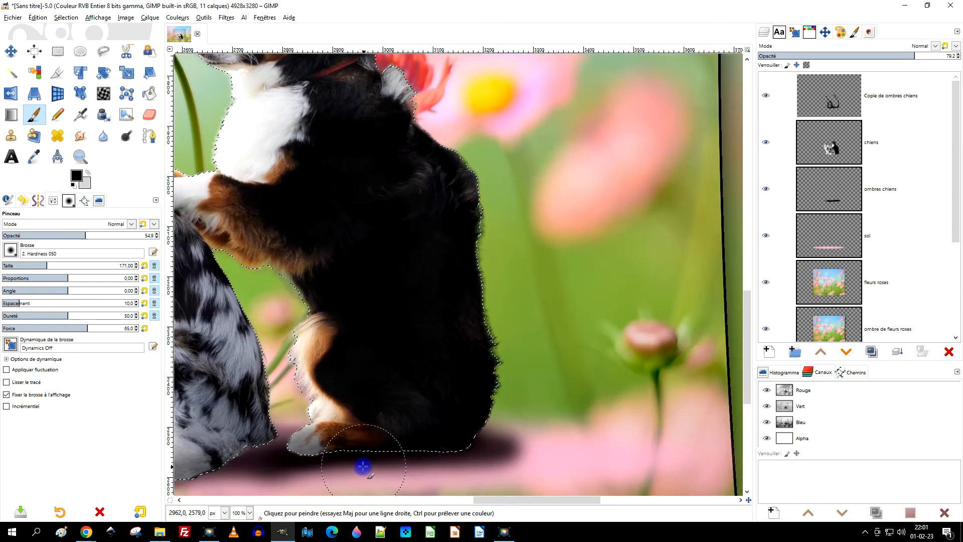
Paint black shading over the black dog's hind leg, foreleg underside and belly on the copied shadow layer.
mouse_move(348, 455)
left_mouse_down()
mouse_move(321, 394)
mouse_move(327, 344)
mouse_move(305, 296)
mouse_move(242, 243)
left_mouse_up()
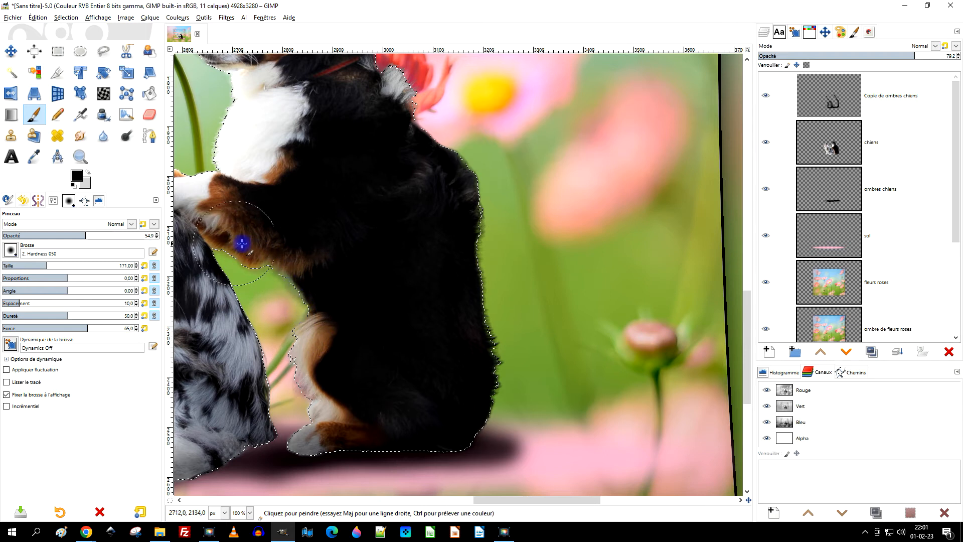
left_click_drag(228, 275, 274, 409)
mouse_move(221, 256)
left_mouse_down()
mouse_move(263, 383)
mouse_move(264, 439)
mouse_move(293, 418)
mouse_move(329, 332)
mouse_move(329, 429)
mouse_move(307, 462)
mouse_move(323, 460)
mouse_move(323, 442)
mouse_move(457, 457)
mouse_move(520, 453)
left_mouse_up()
left_click(868, 99)
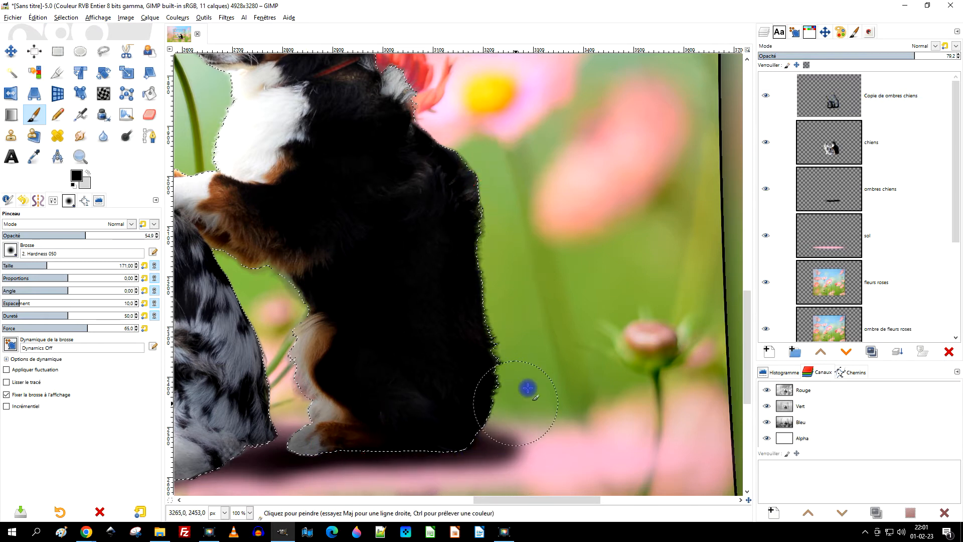
Paint soft black shading along the white dog's neck, ear and upper back on the copied shadow layer.
scroll(527, 389, "down", 2, "ctrl")
scroll(577, 349, "up", 1, "ctrl")
scroll(411, 367, "up", 1, "ctrl")
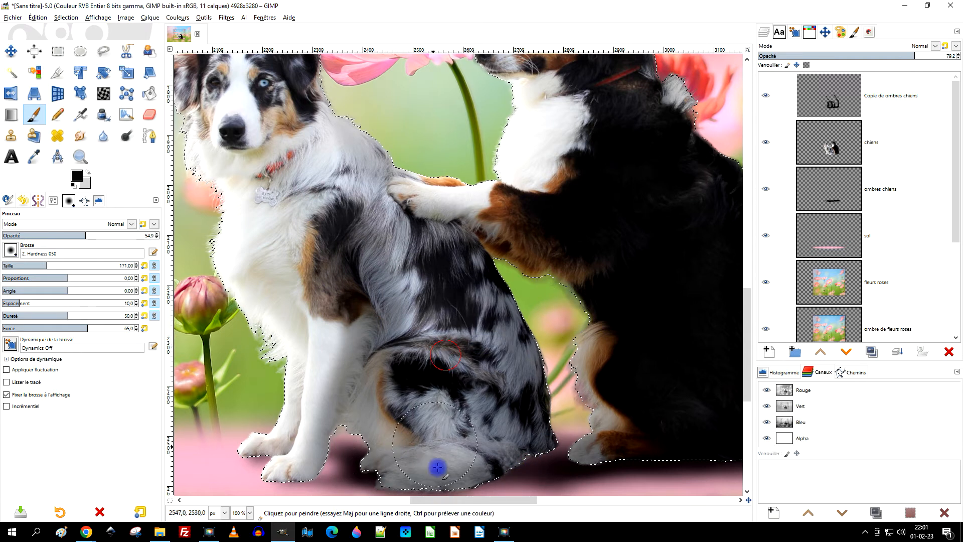
left_click_drag(479, 164, 625, 297)
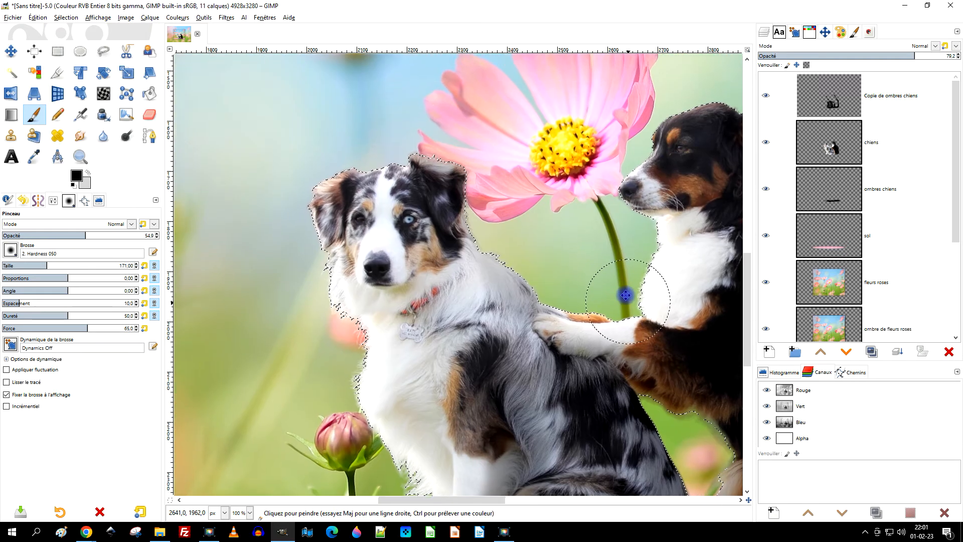
left_click_drag(466, 249, 476, 200)
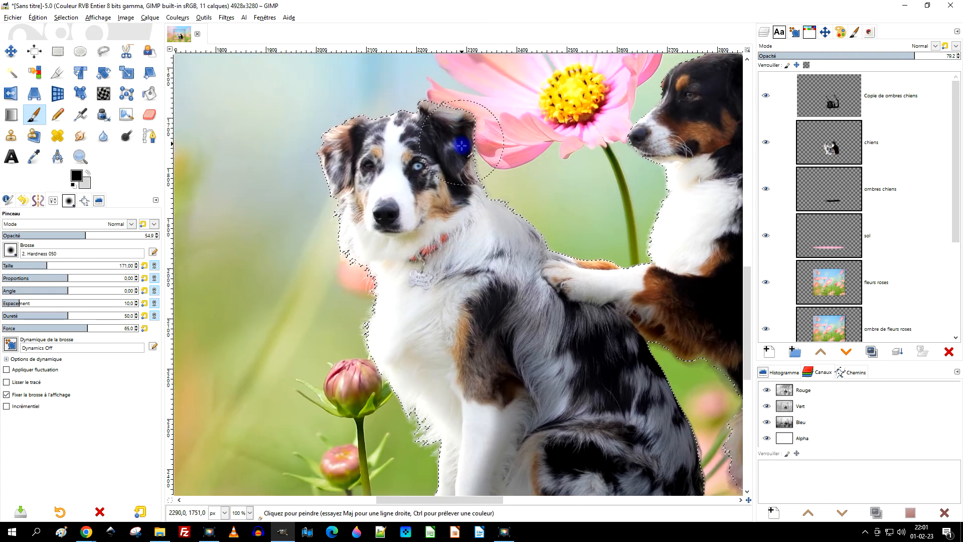
mouse_move(444, 218)
left_mouse_down()
mouse_move(474, 261)
mouse_move(489, 229)
mouse_move(519, 312)
mouse_move(547, 336)
mouse_move(565, 436)
left_mouse_up()
scroll(557, 320, "down", 2)
left_click_drag(554, 319, 401, 278)
Raise the "Copie de ombres chiens" layer's opacity to about 97 and clear the selection around the dogs.
left_click_drag(933, 55, 950, 56)
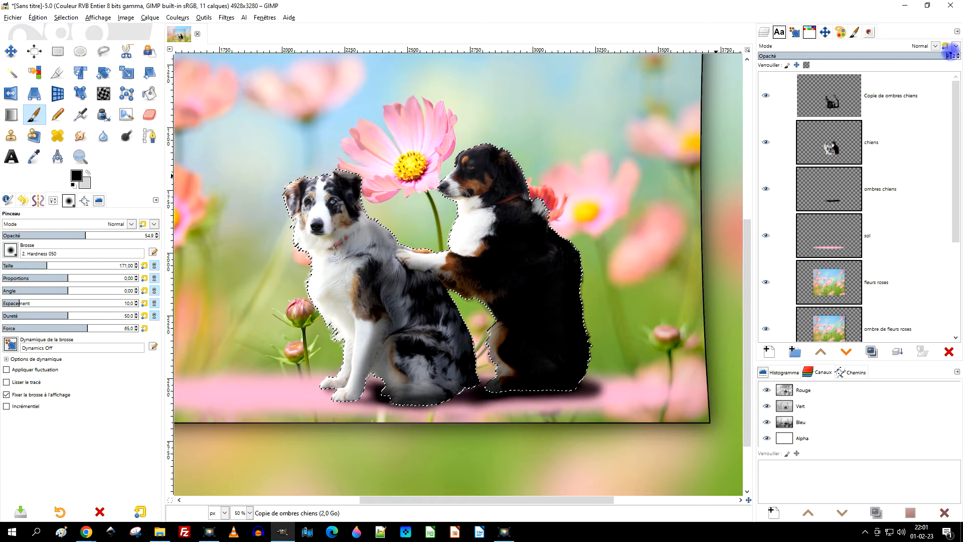
scroll(642, 228, "down", 2)
scroll(625, 244, "up", 2)
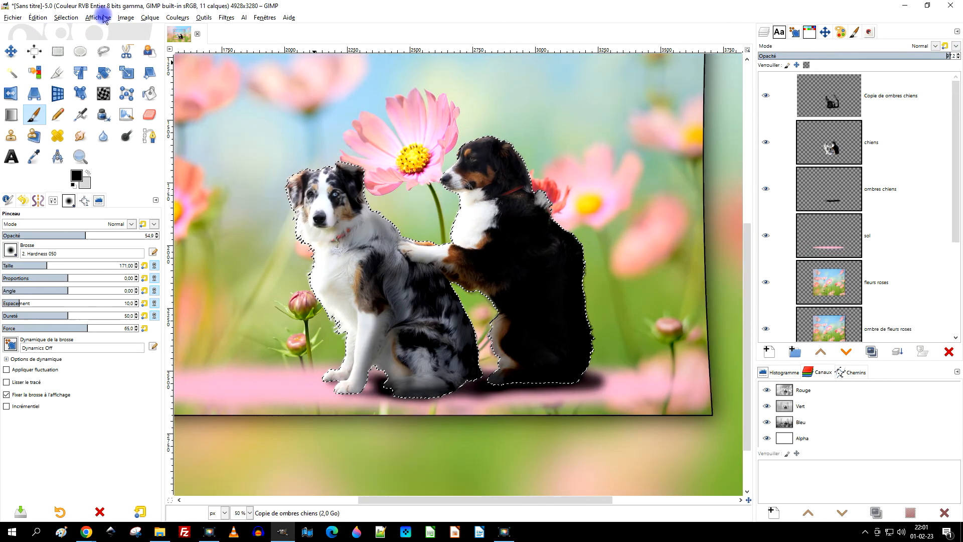
left_click(66, 18)
left_click(75, 40)
scroll(585, 288, "down", 1)
scroll(647, 267, "up", 2)
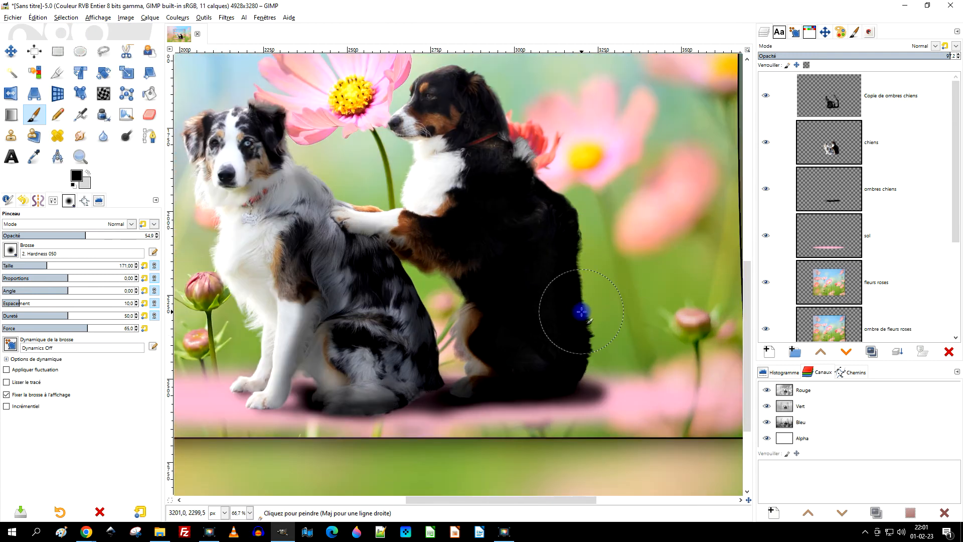
Set the "Copie de ombres chiens" layer's opacity to 93,7 and check the shading on the whole composition.
left_click(844, 104)
left_click_drag(936, 57, 935, 57)
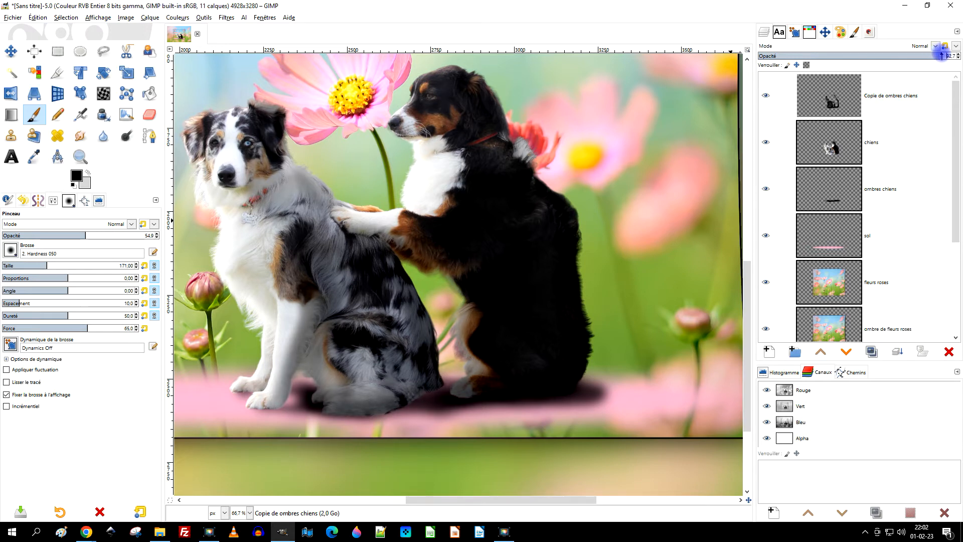
scroll(572, 236, "down", 2)
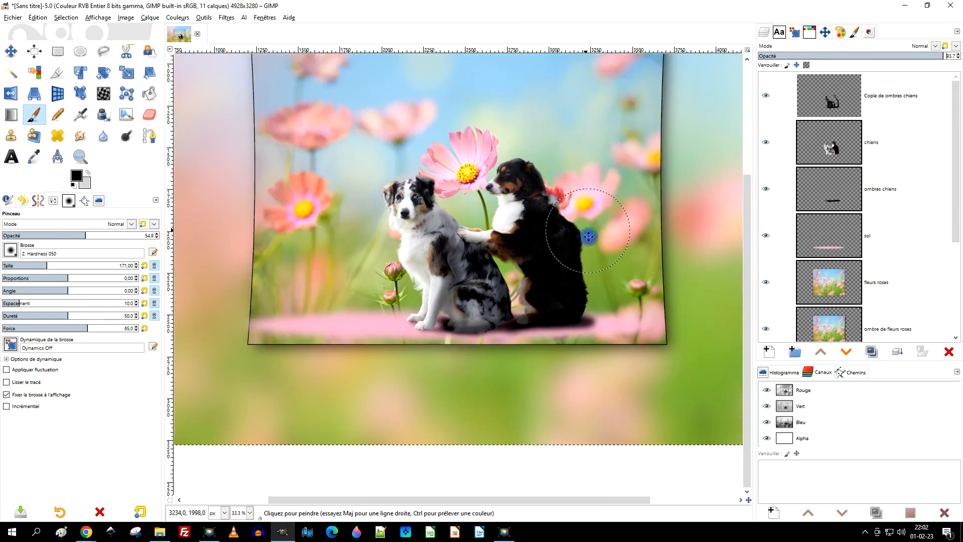
scroll(588, 348, "up", 1)
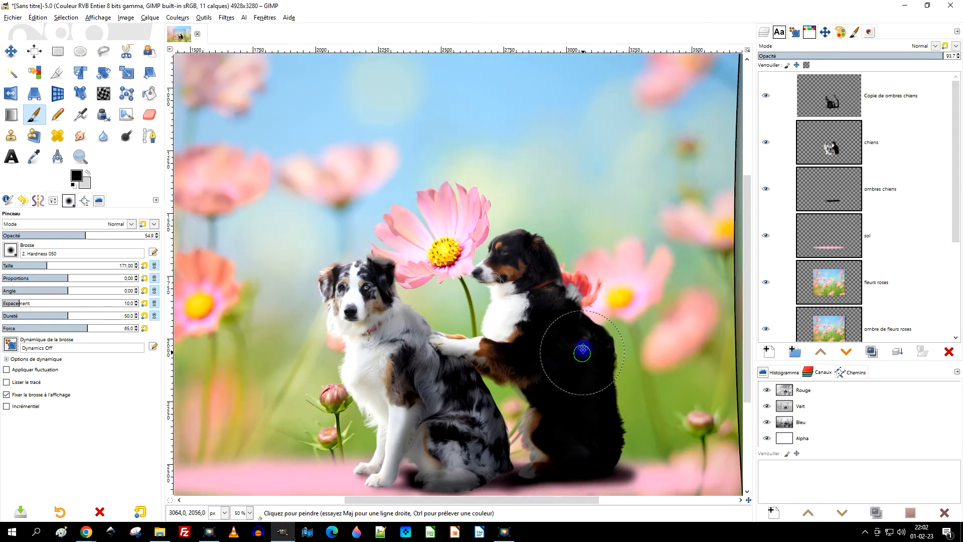
scroll(602, 226, "down", 1)
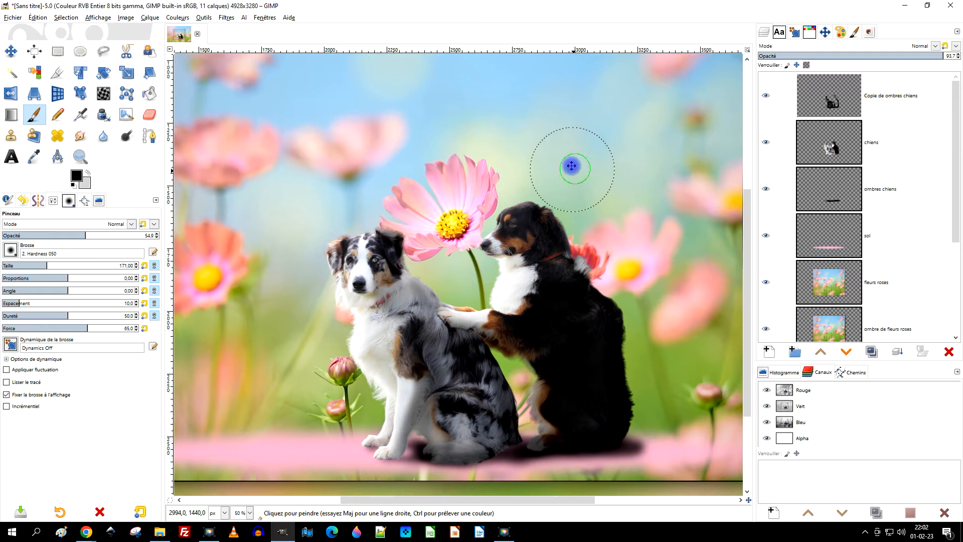
scroll(569, 160, "down", 1)
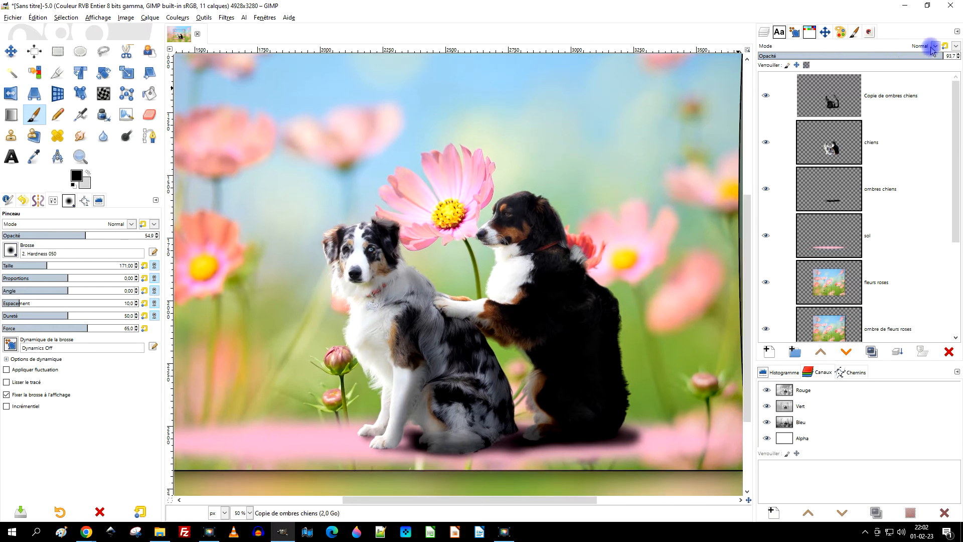
Duplicate the "chiens" layer and set the copy's blend mode to Multiplier.
left_click(890, 146)
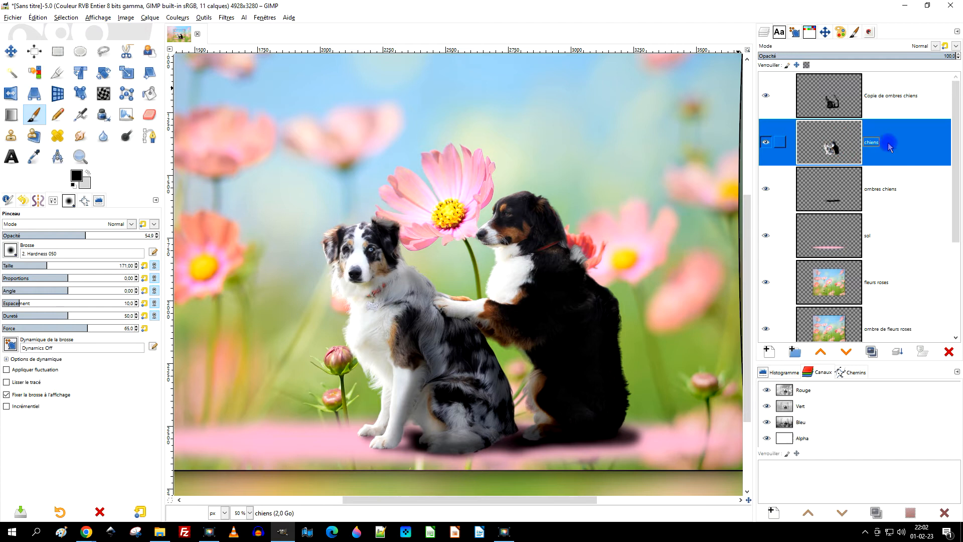
left_click(872, 352)
left_click(926, 46)
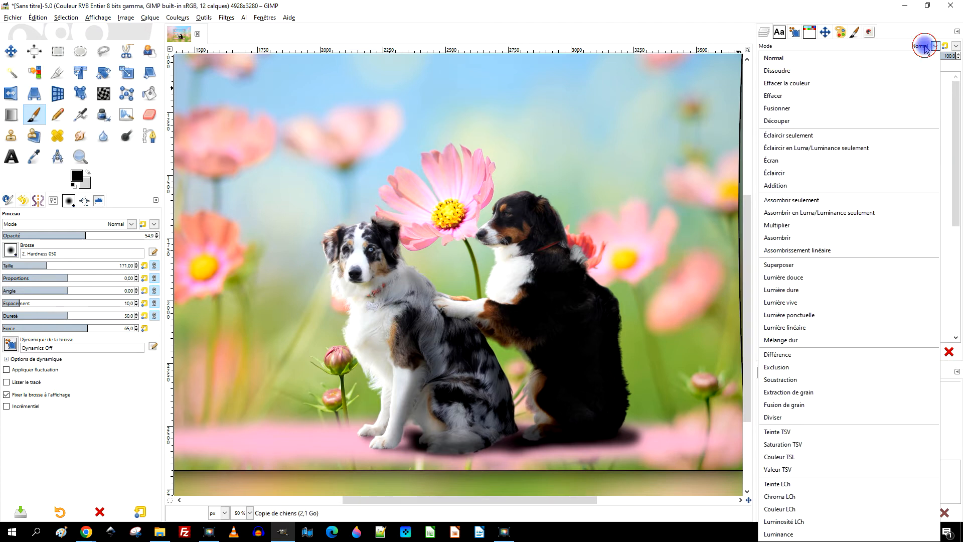
left_click(791, 229)
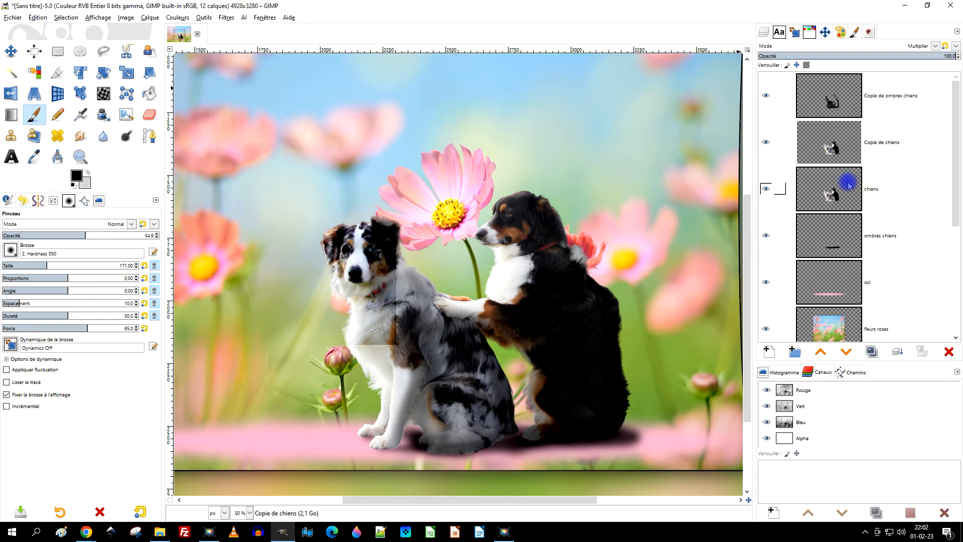
Add a layer mask initialised to "Noir (transparence totale)" to the "Copie de chiens" layer.
right_click(833, 143)
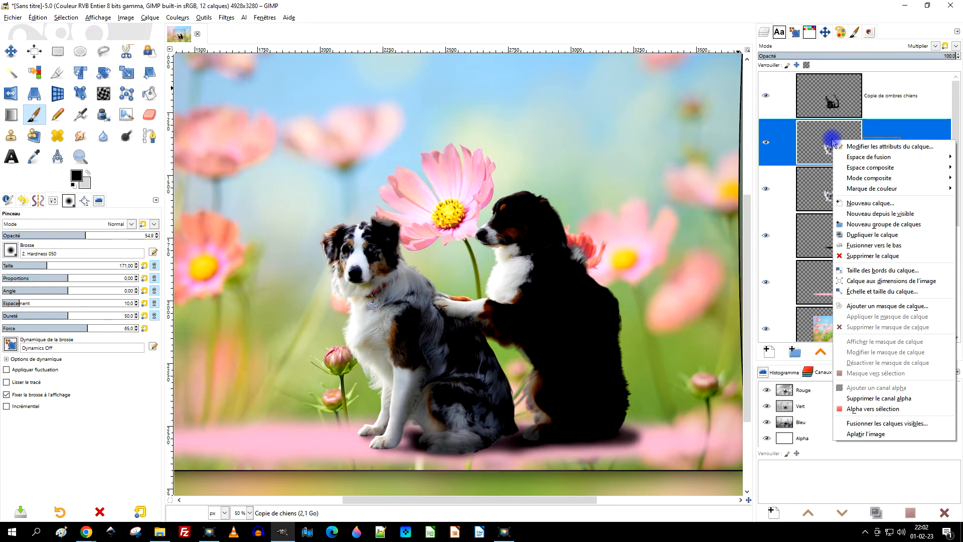
left_click(885, 307)
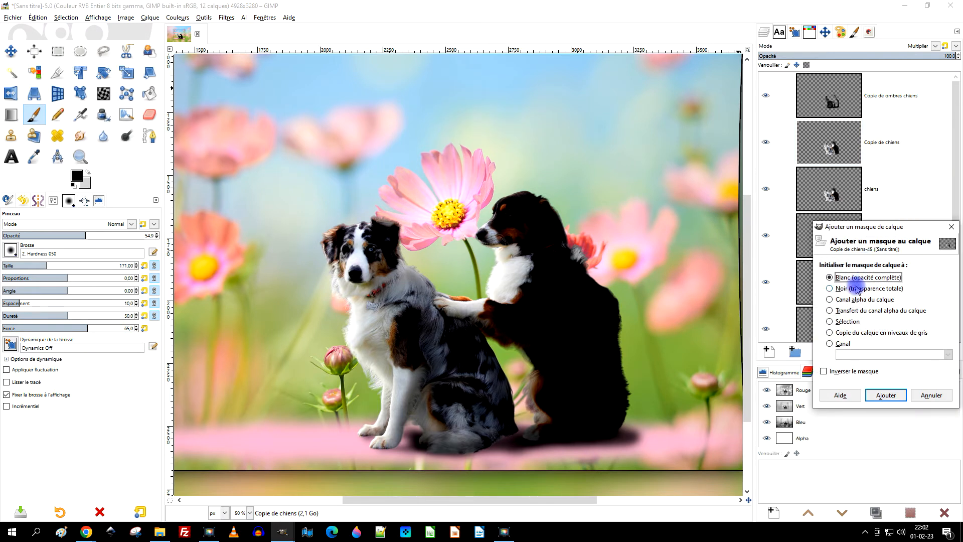
left_click(854, 290)
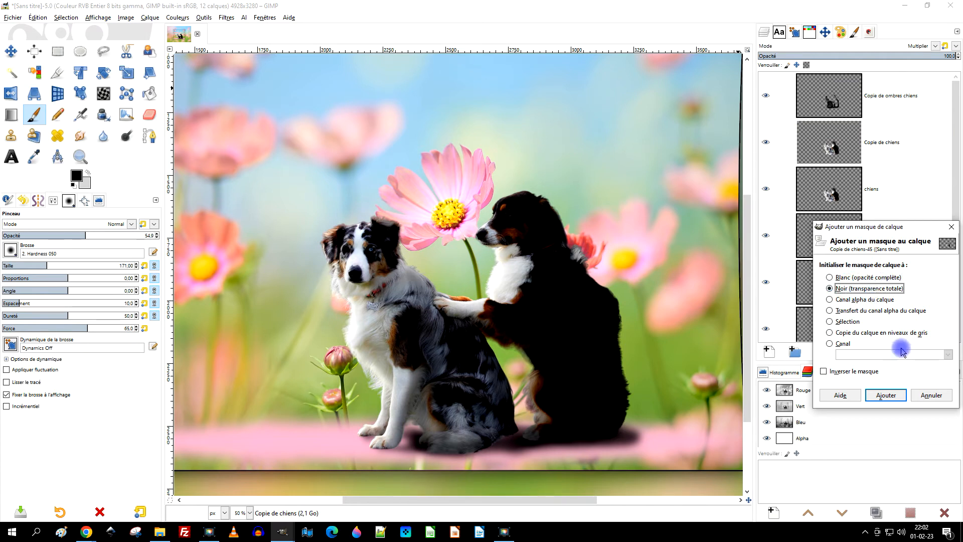
left_click(881, 395)
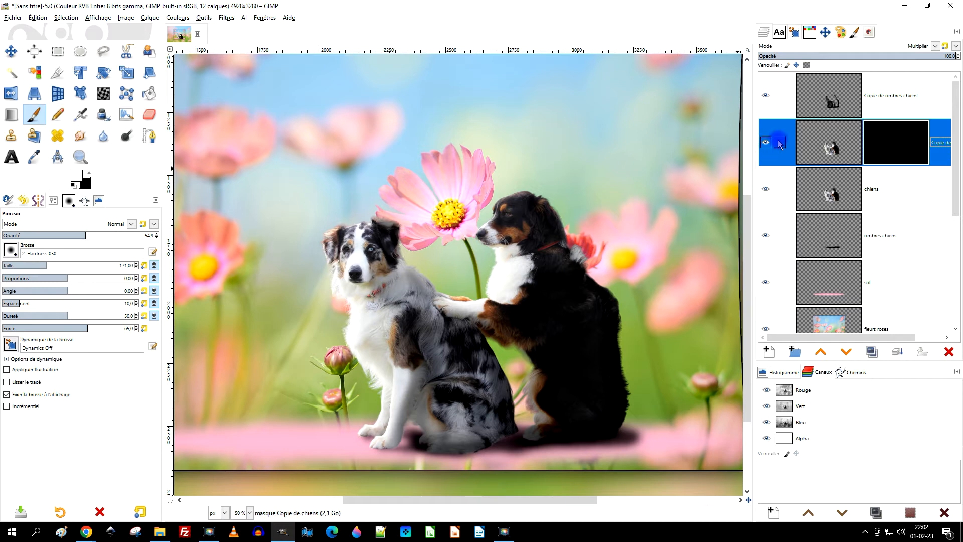
scroll(448, 338, "up", 1)
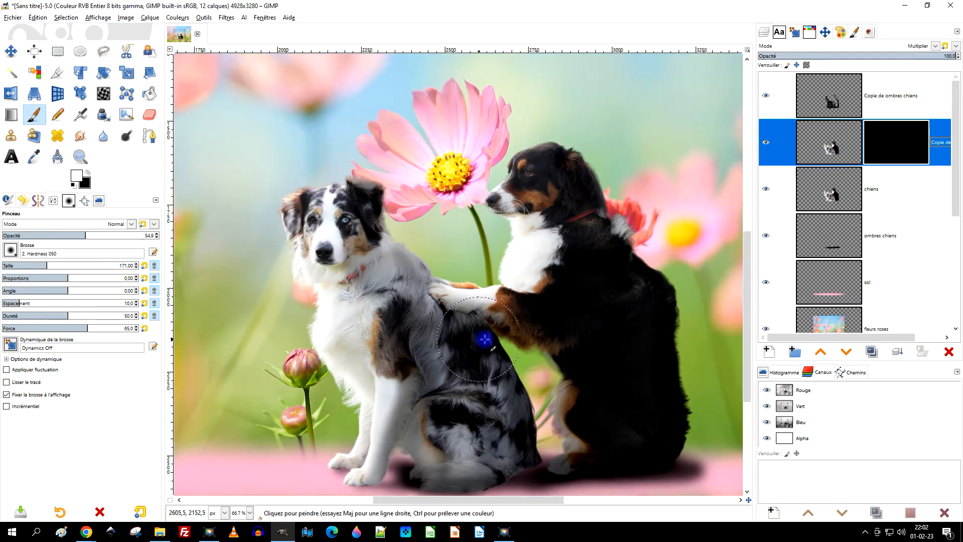
left_click_drag(484, 339, 445, 284)
mouse_move(379, 215)
left_mouse_down()
mouse_move(452, 400)
mouse_move(420, 404)
mouse_move(464, 394)
left_mouse_up()
left_click_drag(586, 184, 556, 143)
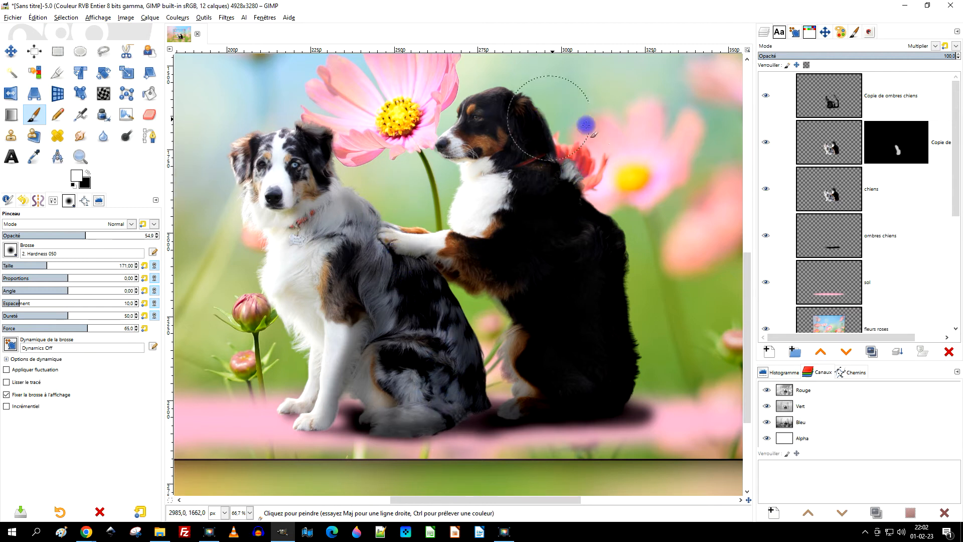
left_click(766, 95)
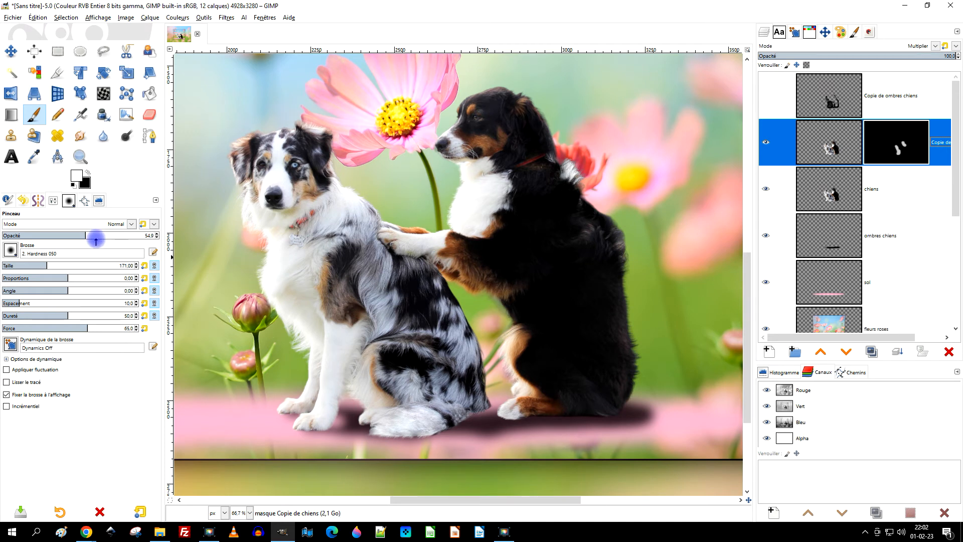
left_click_drag(96, 237, 120, 236)
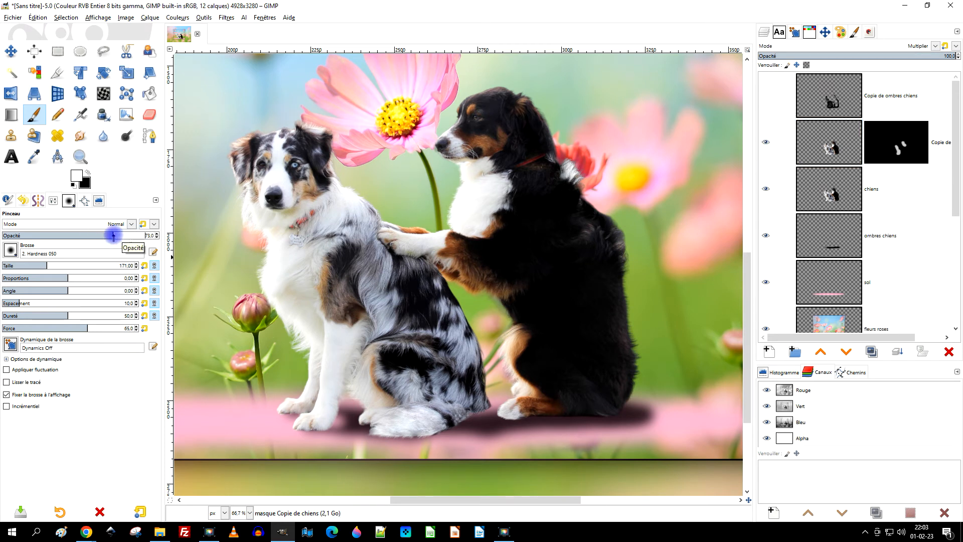
left_click_drag(94, 231, 95, 231)
left_click(937, 145)
mouse_move(438, 298)
left_mouse_down()
mouse_move(443, 323)
mouse_move(460, 336)
left_mouse_up()
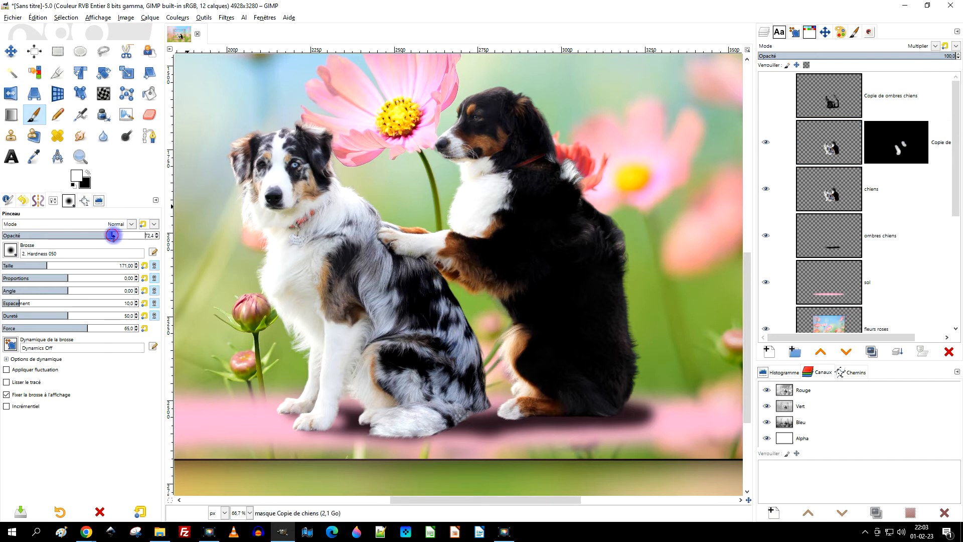
left_click_drag(139, 237, 141, 236)
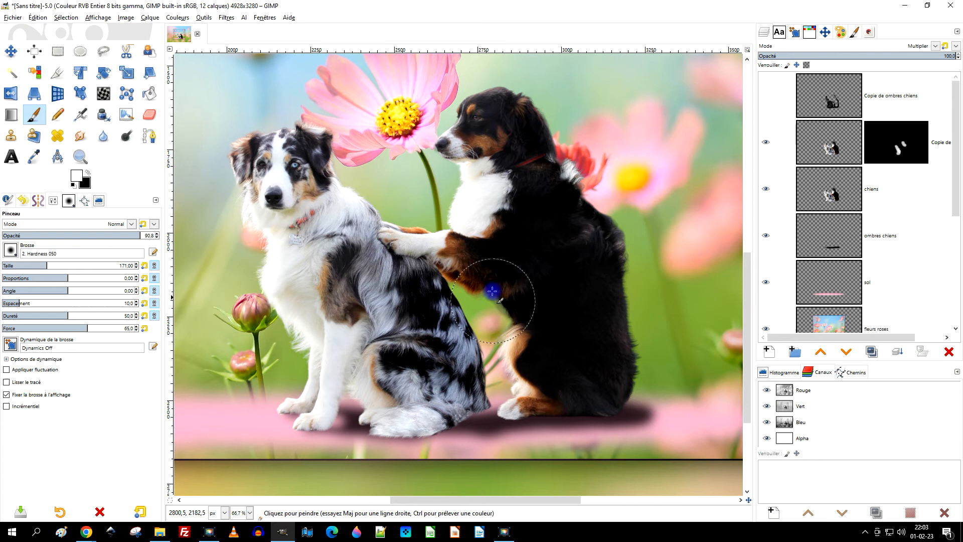
mouse_move(551, 315)
left_mouse_down()
mouse_move(605, 248)
mouse_move(626, 345)
mouse_move(644, 358)
mouse_move(584, 409)
mouse_move(639, 346)
mouse_move(603, 216)
mouse_move(527, 98)
left_mouse_up()
key("ctrl+z")
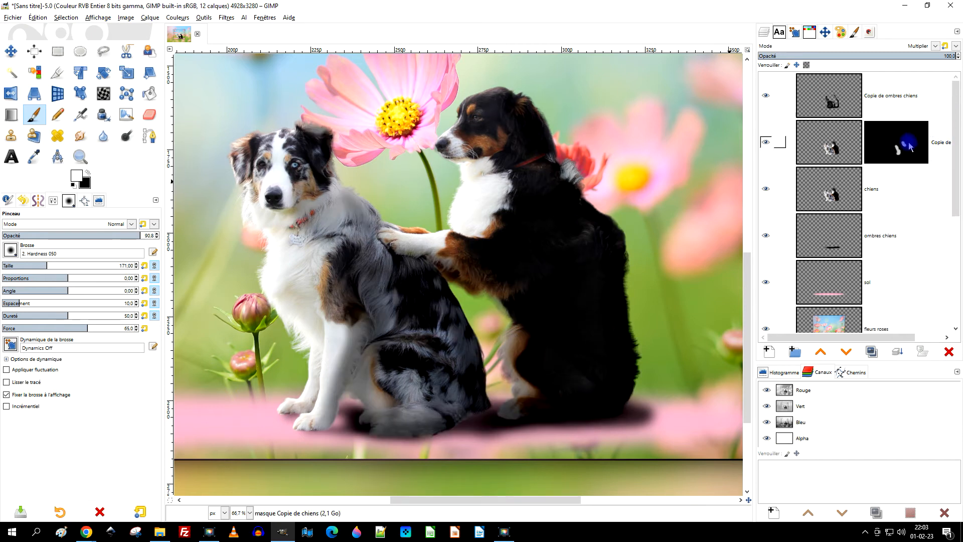
left_click(920, 146)
key("ctrl+z")
key("ctrl+z")
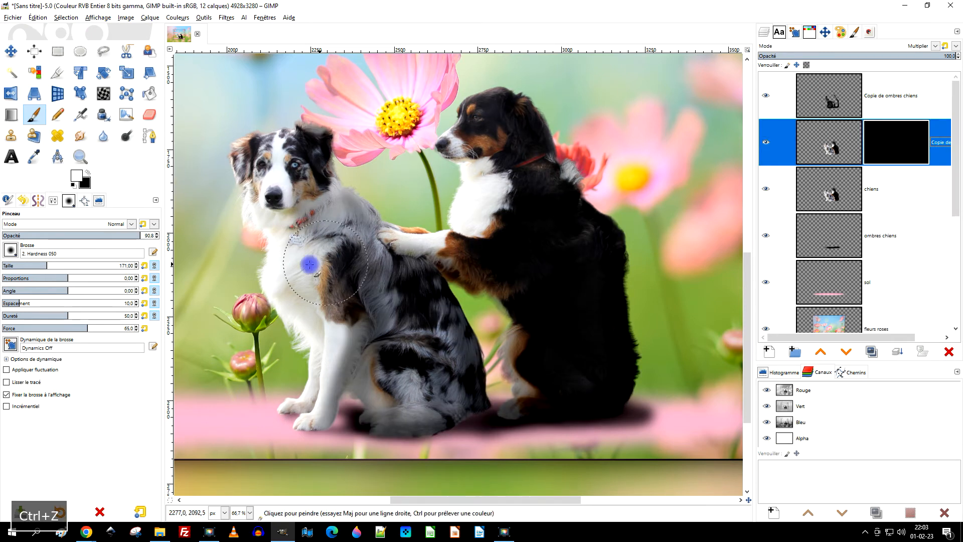
With brush opacity 100 and "Copie de ombres chiens" hidden, paint white on the "Copie de chiens" mask along both dogs' backs.
left_click_drag(127, 238, 248, 235)
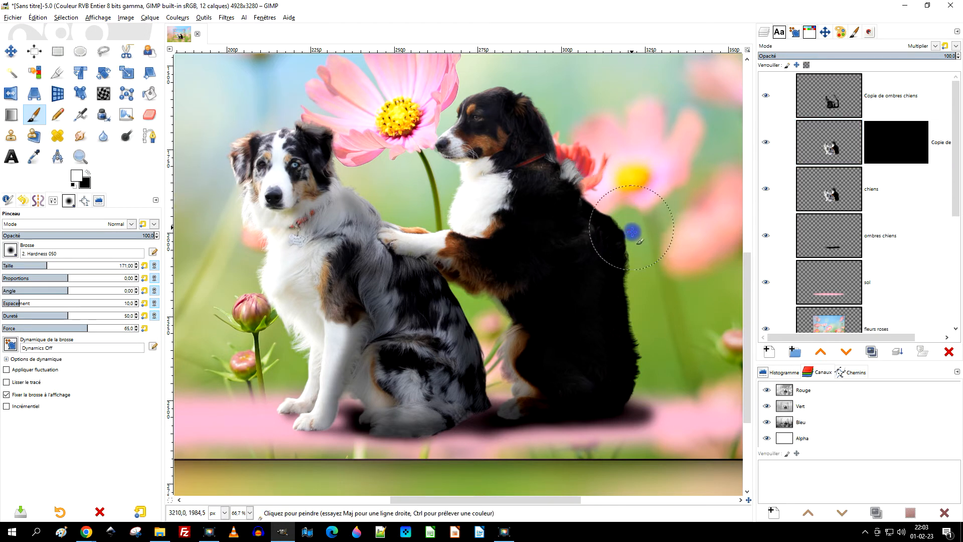
key("ctrl+z")
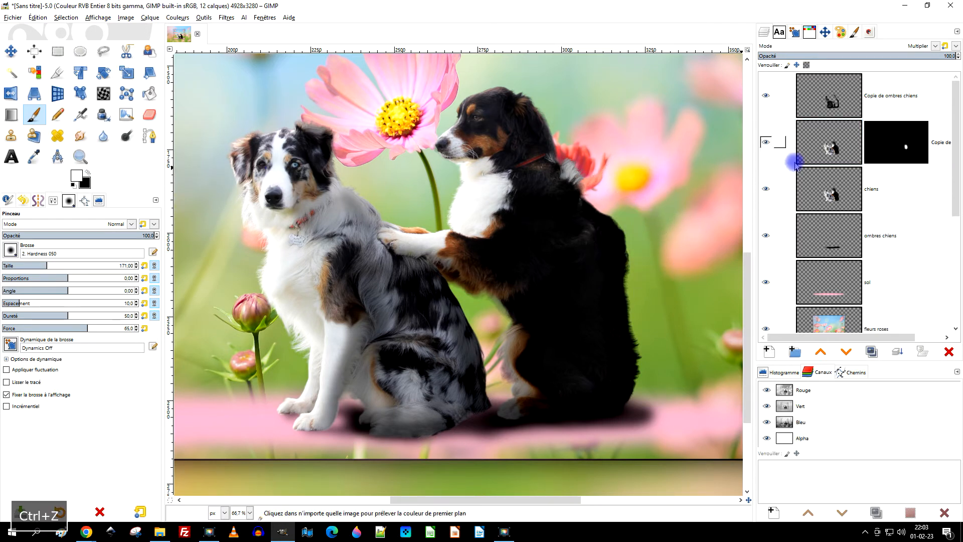
left_click(878, 148)
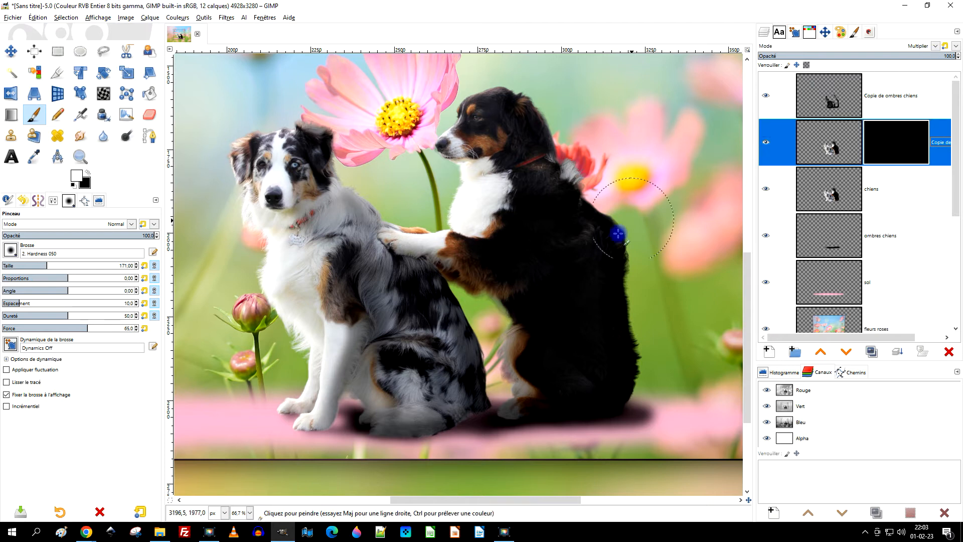
left_click(372, 247)
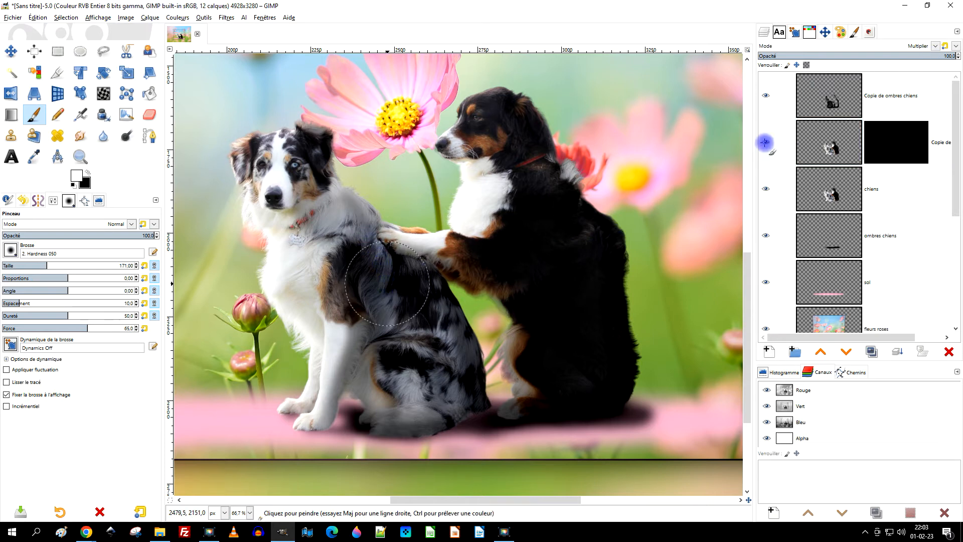
left_click(770, 96)
key("ctrl+z")
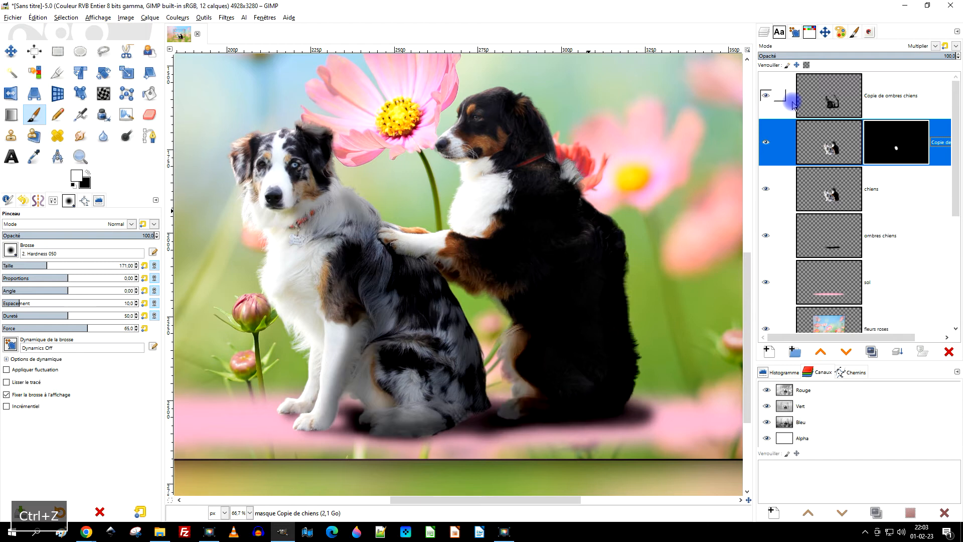
key("ctrl+z")
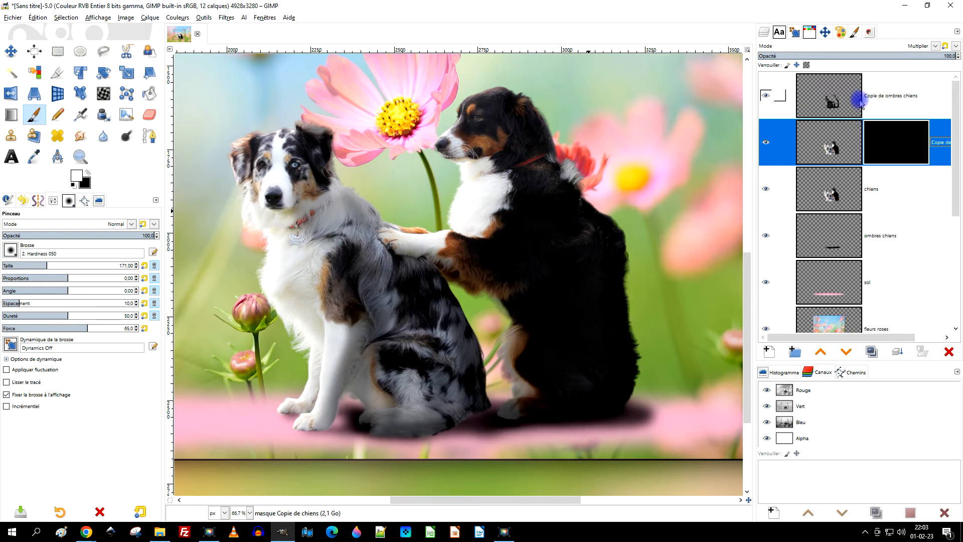
left_click(767, 96)
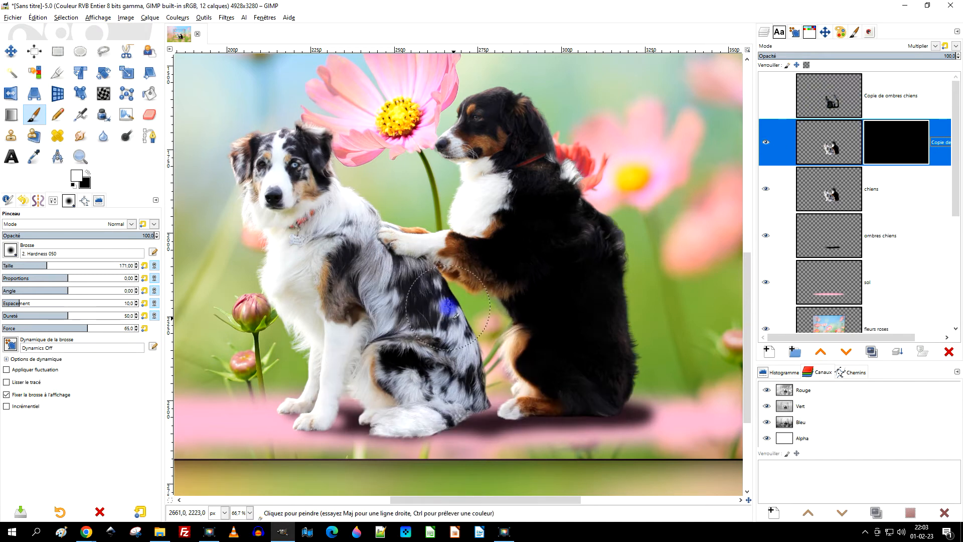
mouse_move(452, 306)
left_mouse_down()
mouse_move(471, 390)
mouse_move(425, 417)
mouse_move(466, 377)
mouse_move(452, 321)
mouse_move(418, 280)
mouse_move(454, 366)
mouse_move(475, 378)
left_mouse_up()
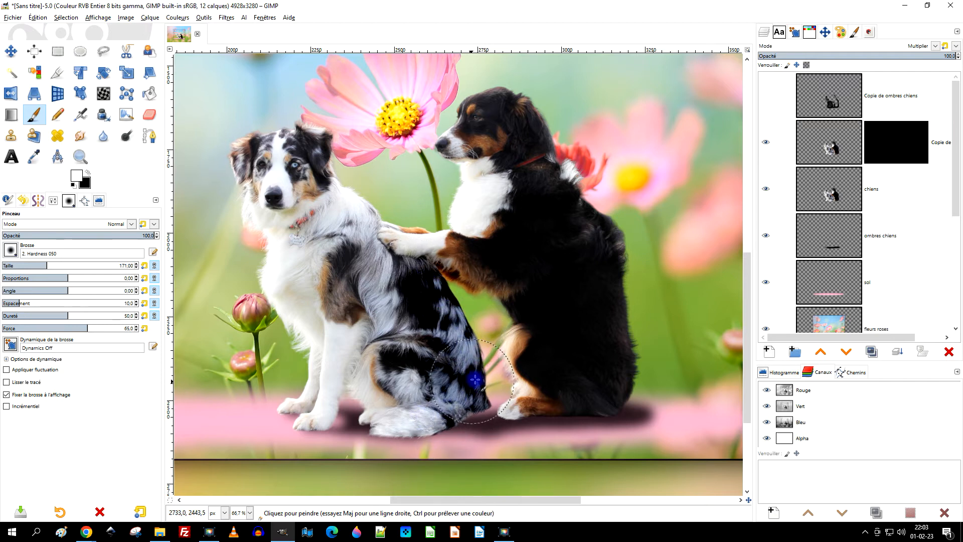
mouse_move(618, 217)
left_mouse_down()
mouse_move(643, 310)
mouse_move(633, 406)
mouse_move(662, 261)
mouse_move(619, 197)
mouse_move(585, 178)
mouse_move(537, 103)
mouse_move(583, 144)
mouse_move(604, 210)
left_mouse_up()
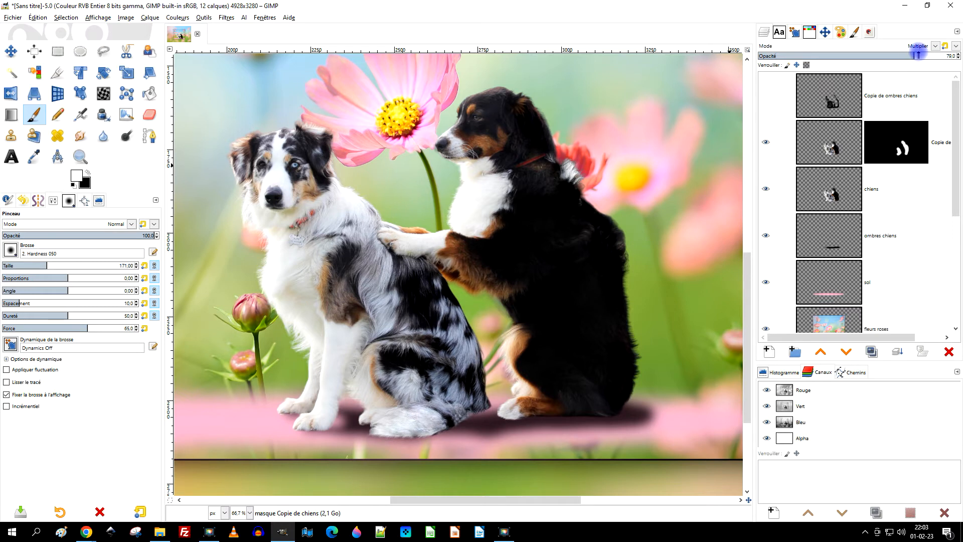
Set the "Copie de chiens" layer's opacity to 81 and extend the white mask painting over the shaded parts of both dogs' bodies.
left_click(919, 55)
scroll(386, 342, "up", 1)
mouse_move(356, 279)
left_mouse_down()
mouse_move(363, 339)
mouse_move(339, 414)
mouse_move(350, 442)
mouse_move(317, 457)
mouse_move(352, 224)
mouse_move(323, 433)
mouse_move(507, 274)
mouse_move(531, 272)
mouse_move(518, 427)
mouse_move(441, 480)
mouse_move(494, 457)
mouse_move(396, 483)
mouse_move(463, 469)
left_mouse_up()
mouse_move(510, 391)
left_mouse_down()
mouse_move(510, 278)
mouse_move(557, 256)
mouse_move(549, 232)
mouse_move(358, 134)
mouse_move(312, 91)
left_mouse_up()
mouse_move(417, 166)
left_mouse_down()
mouse_move(473, 381)
mouse_move(477, 504)
left_mouse_up()
mouse_move(369, 432)
left_mouse_down()
mouse_move(361, 366)
mouse_move(344, 352)
left_mouse_up()
left_click_drag(433, 397, 341, 272)
mouse_move(350, 369)
left_mouse_down()
mouse_move(461, 479)
mouse_move(456, 427)
mouse_move(396, 369)
left_mouse_up()
mouse_move(319, 295)
left_mouse_down()
mouse_move(377, 305)
mouse_move(430, 247)
mouse_move(416, 201)
mouse_move(418, 225)
mouse_move(460, 181)
mouse_move(420, 182)
mouse_move(425, 169)
mouse_move(377, 285)
mouse_move(388, 306)
mouse_move(380, 358)
mouse_move(427, 435)
left_mouse_up()
mouse_move(495, 439)
left_mouse_down()
mouse_move(454, 261)
mouse_move(430, 273)
mouse_move(458, 337)
mouse_move(581, 350)
mouse_move(639, 318)
mouse_move(657, 296)
left_mouse_up()
mouse_move(669, 288)
left_mouse_down()
mouse_move(583, 410)
mouse_move(557, 416)
mouse_move(527, 192)
mouse_move(538, 240)
mouse_move(540, 216)
left_mouse_up()
left_click_drag(530, 183, 568, 289)
mouse_move(541, 241)
left_mouse_down()
mouse_move(476, 227)
mouse_move(496, 216)
mouse_move(402, 86)
left_mouse_up()
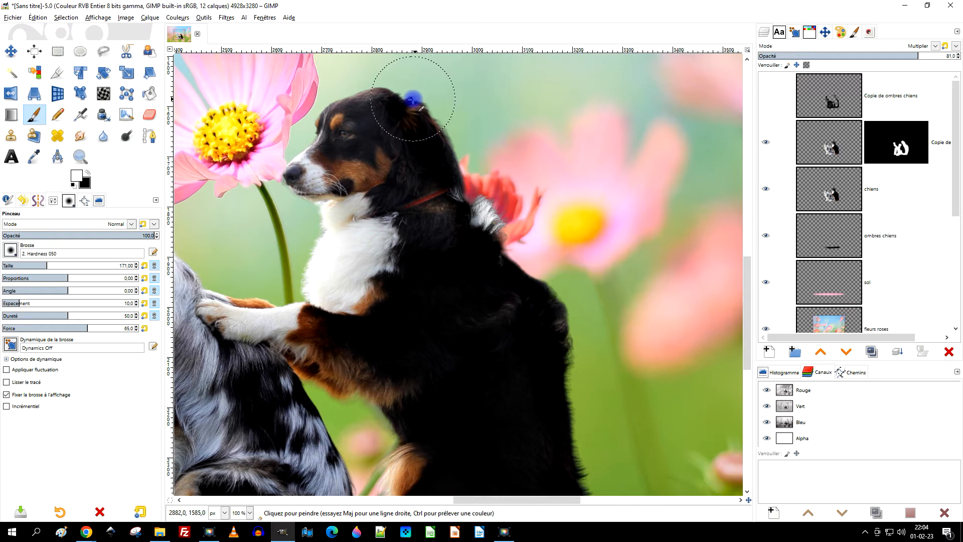
Examine the multiplied shading up close on both dogs, including the white dog's legs, and then in the whole scene.
left_click_drag(565, 353, 627, 143)
left_click_drag(333, 364, 506, 324)
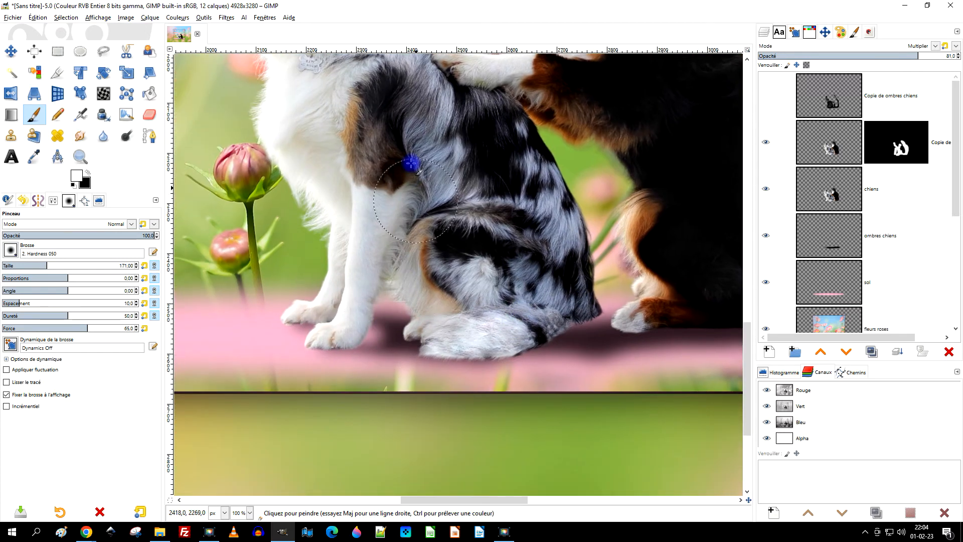
mouse_move(403, 162)
left_mouse_down()
mouse_move(379, 284)
mouse_move(357, 295)
mouse_move(377, 264)
mouse_move(411, 282)
left_mouse_up()
scroll(354, 243, "up", 3)
mouse_move(294, 209)
left_mouse_down()
mouse_move(294, 342)
mouse_move(279, 420)
mouse_move(234, 468)
mouse_move(259, 456)
mouse_move(302, 376)
mouse_move(323, 94)
left_mouse_up()
scroll(379, 103, "down", 3)
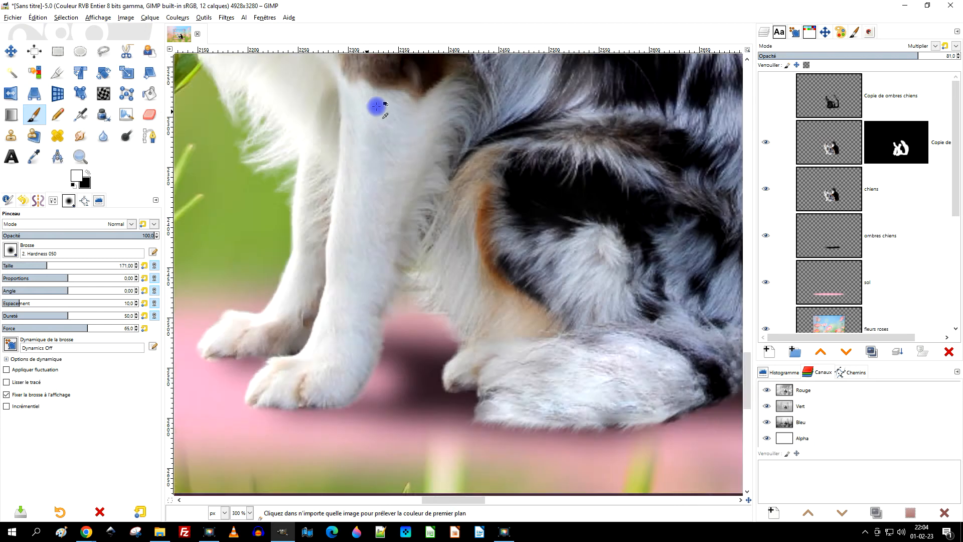
scroll(468, 275, "down", 1)
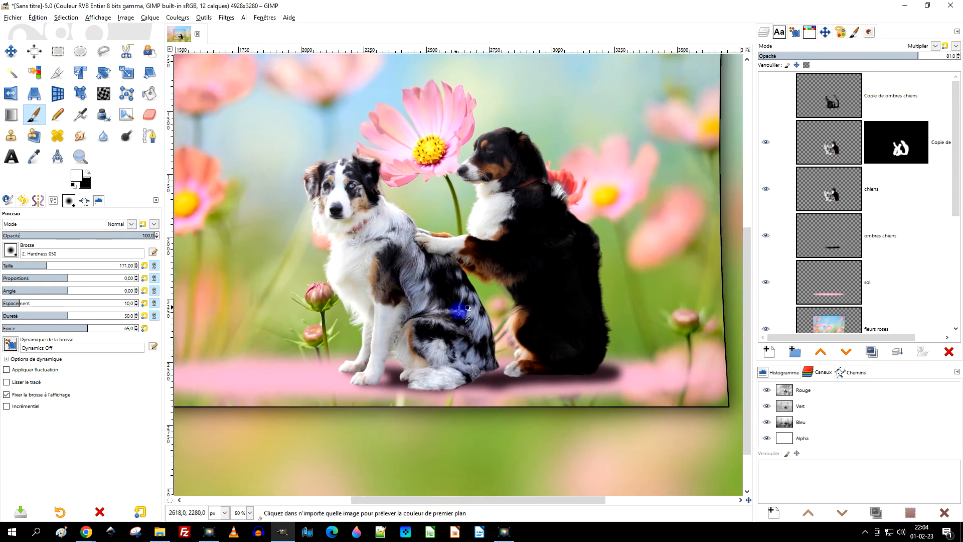
left_click_drag(578, 355, 521, 341)
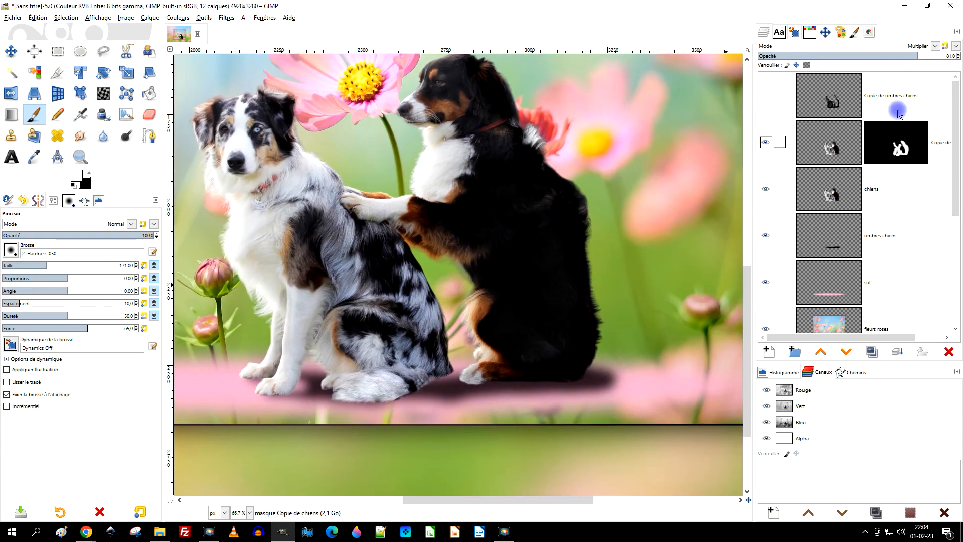
Show the "Copie de ombres chiens" layer again and set its opacity to 71,9.
left_click(838, 107)
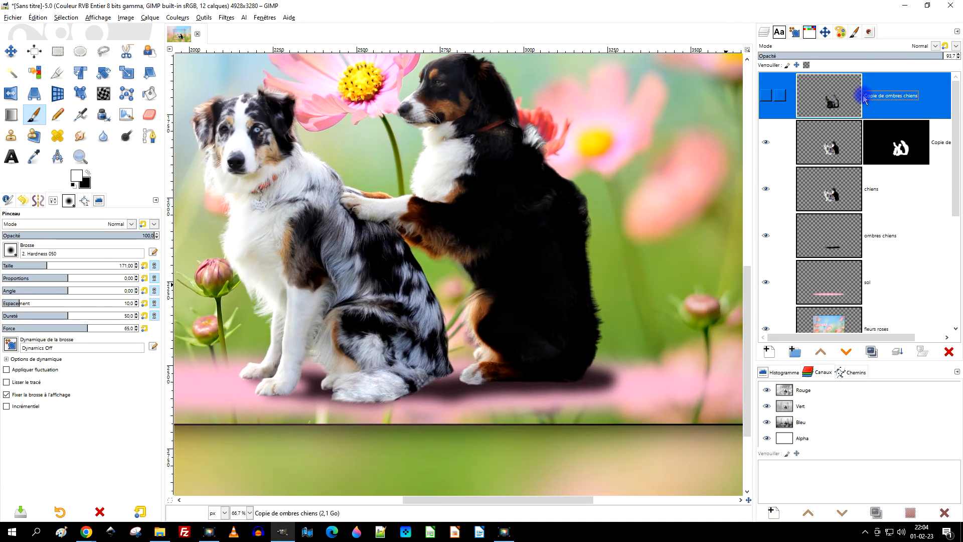
left_click(766, 96)
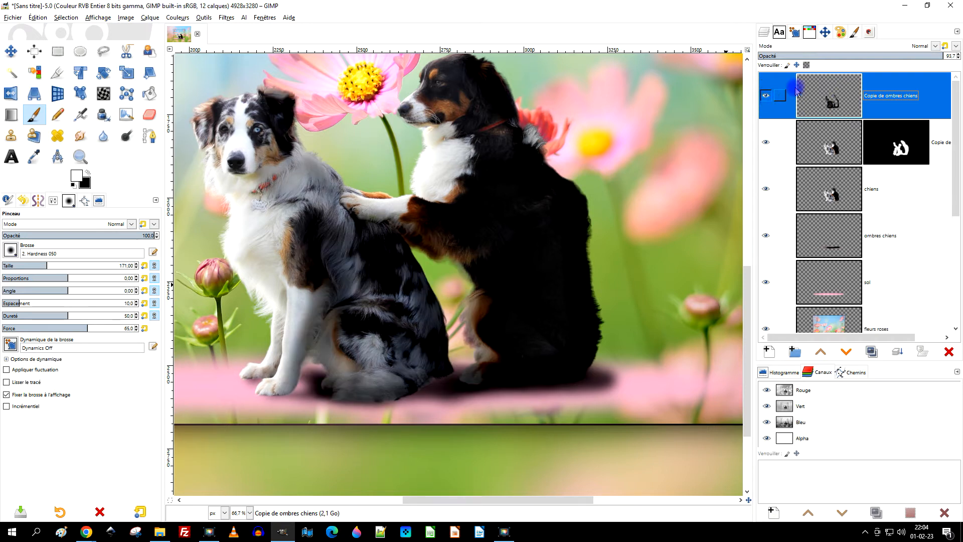
left_click(873, 56)
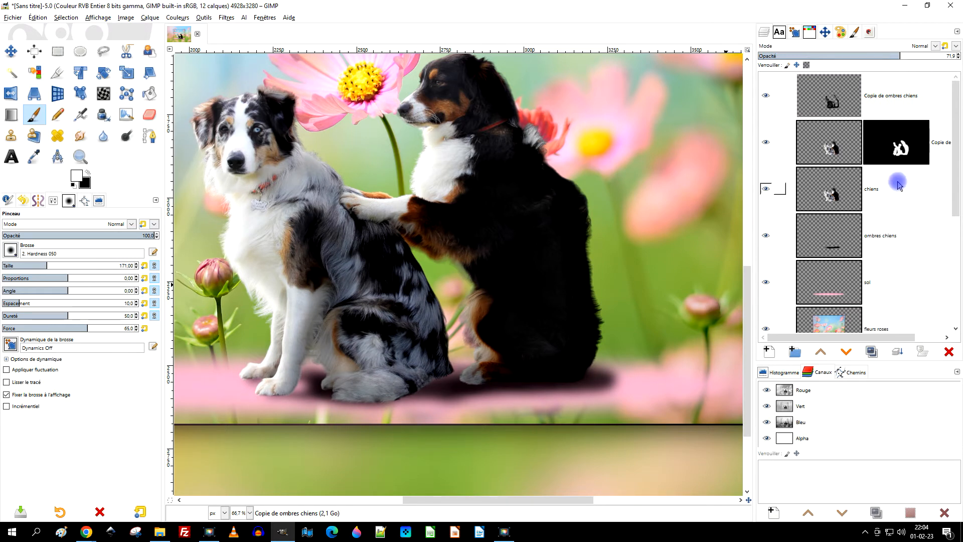
Adjust the opacity of the "ombres chiens" ground shadow layer to nearly full.
left_click(846, 246)
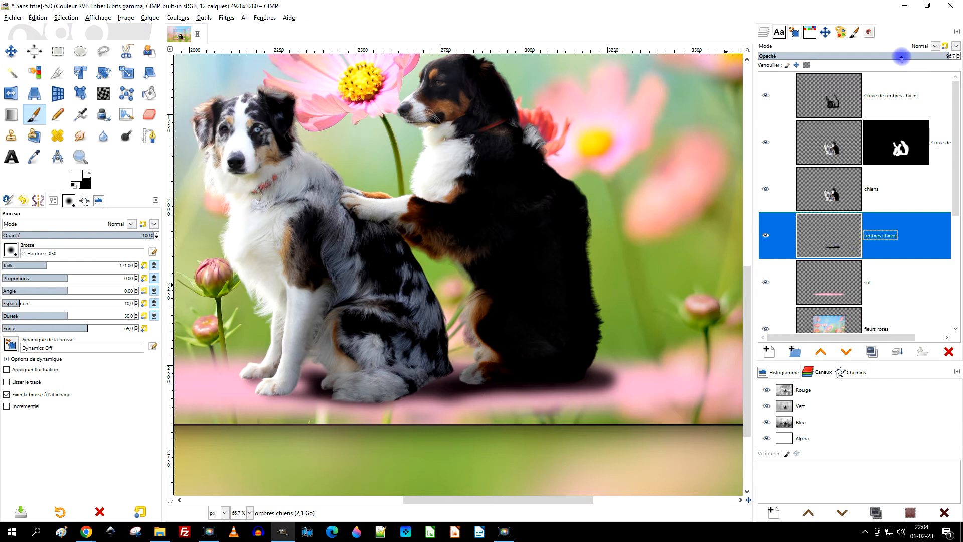
left_click(902, 57)
left_click_drag(915, 57, 918, 57)
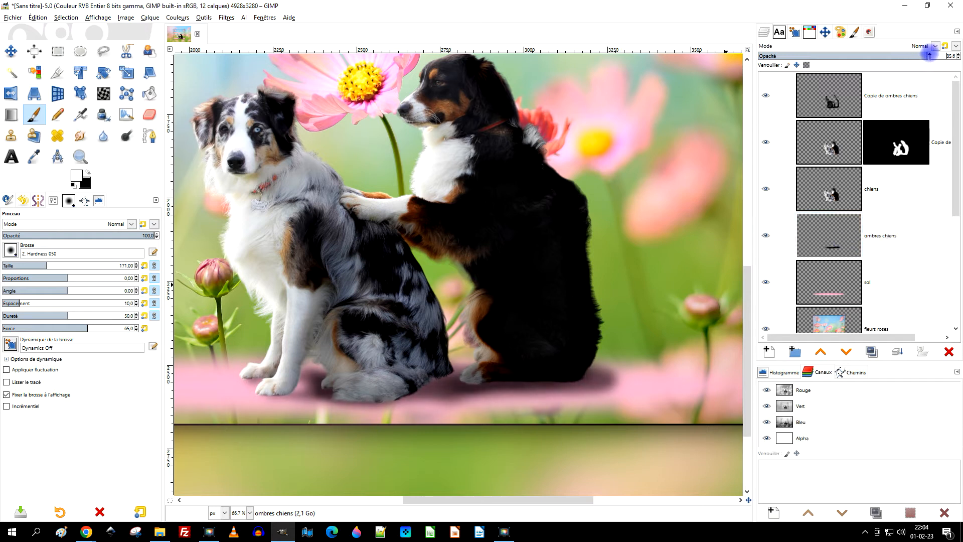
left_click_drag(939, 56, 949, 54)
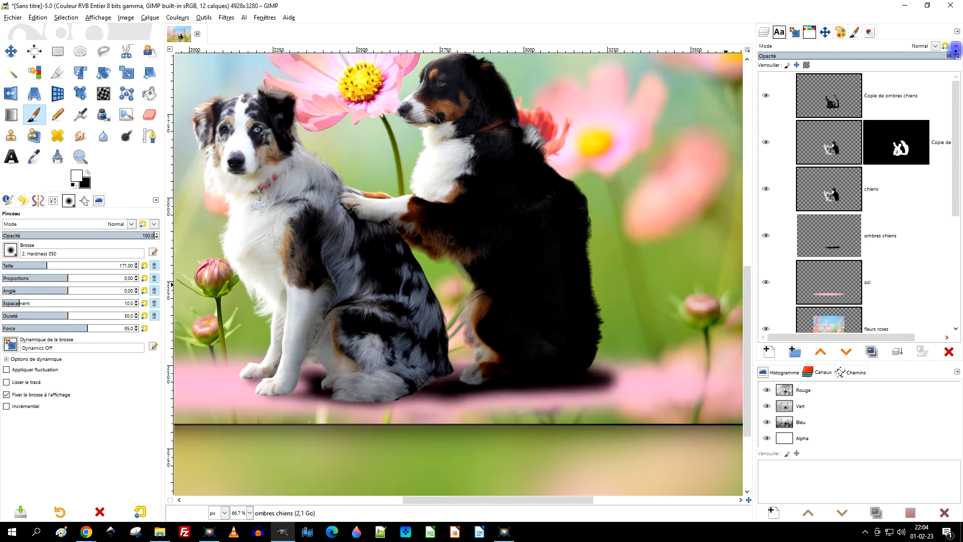
Lower the "ombres chiens" layer's opacity to 86,8 and duplicate the layer.
left_click_drag(939, 52, 927, 52)
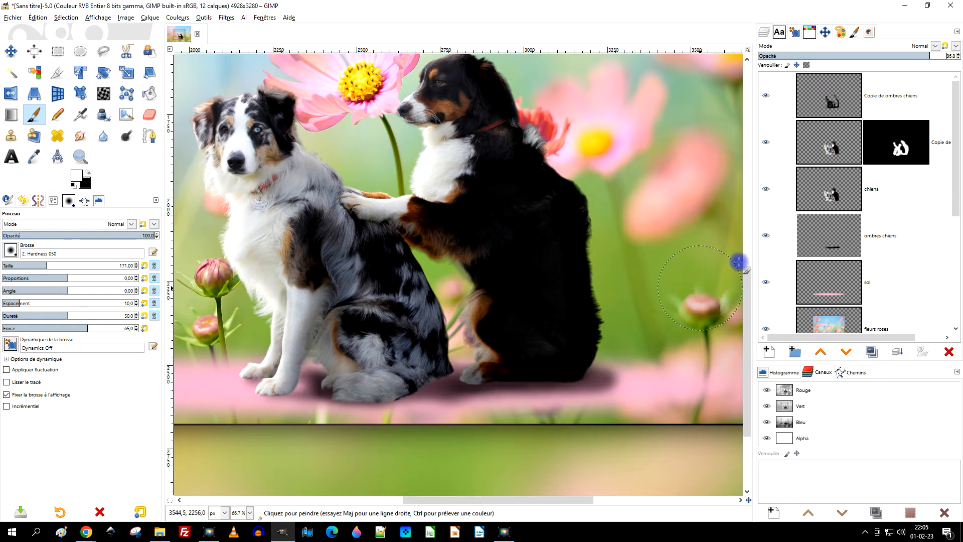
left_click(829, 232)
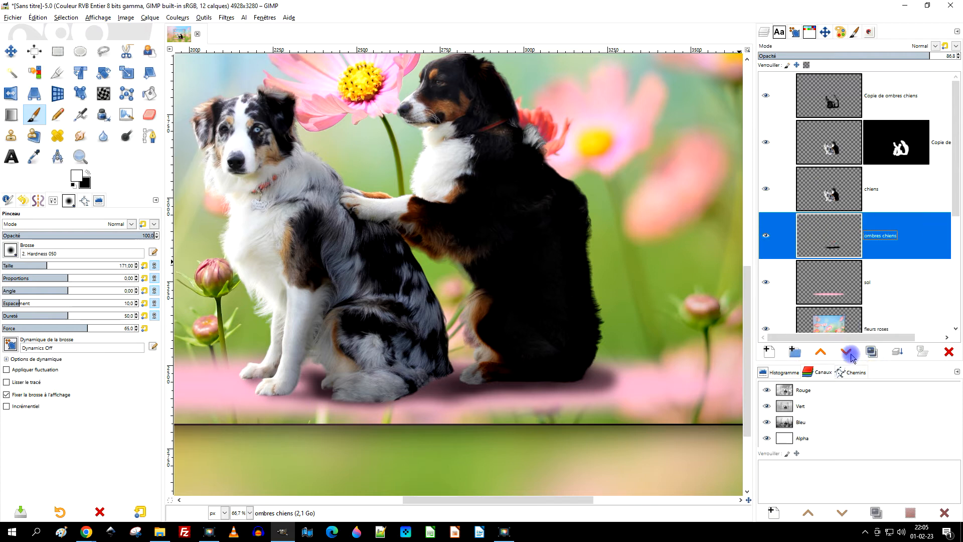
left_click(870, 353)
Erase the outer edge of the duplicated ground shadow beneath both dogs with the Eraser at size 171 and opacity 51,6.
scroll(564, 370, "up", 3)
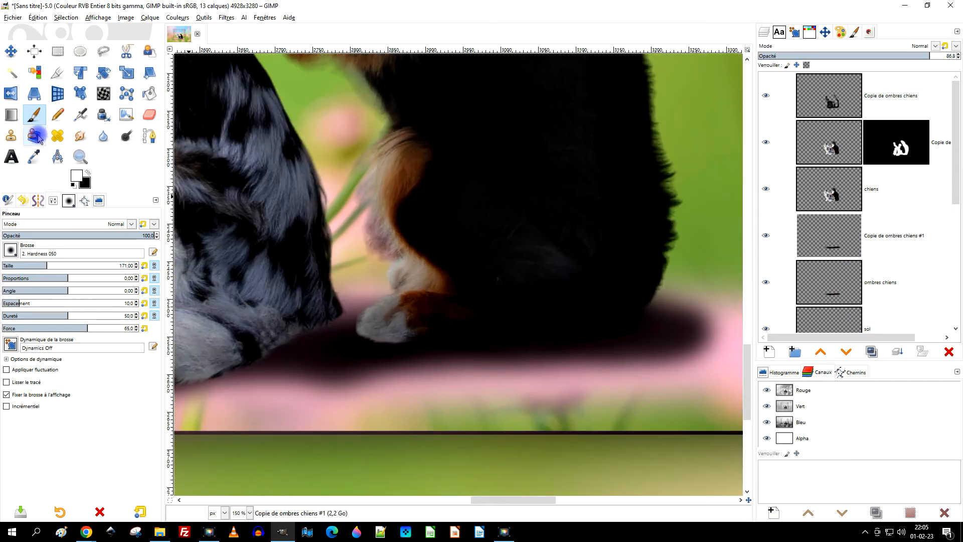
left_click(150, 114)
mouse_move(544, 382)
left_mouse_down()
mouse_move(410, 388)
mouse_move(642, 370)
left_mouse_up()
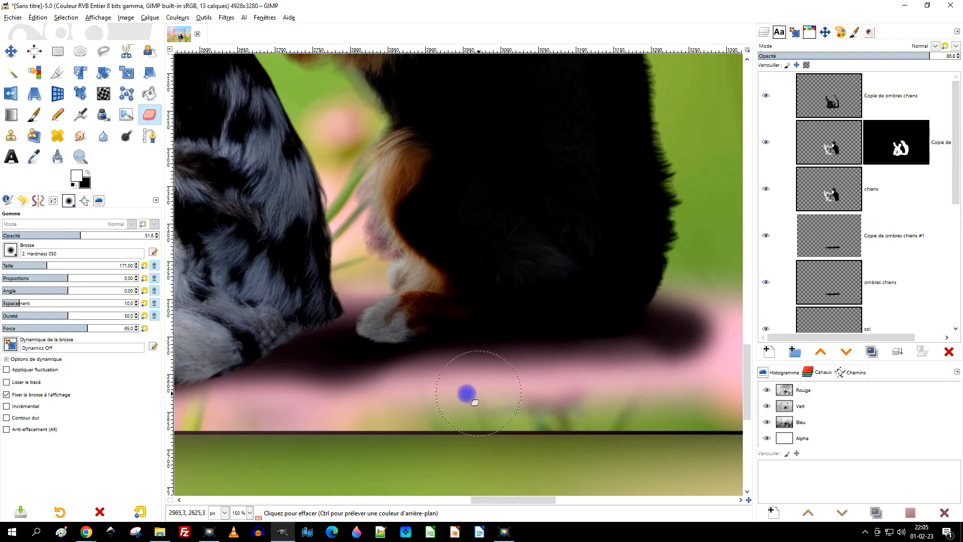
left_click_drag(418, 385, 377, 377)
mouse_move(671, 370)
left_mouse_down()
mouse_move(693, 331)
mouse_move(648, 371)
mouse_move(676, 321)
mouse_move(667, 371)
left_mouse_up()
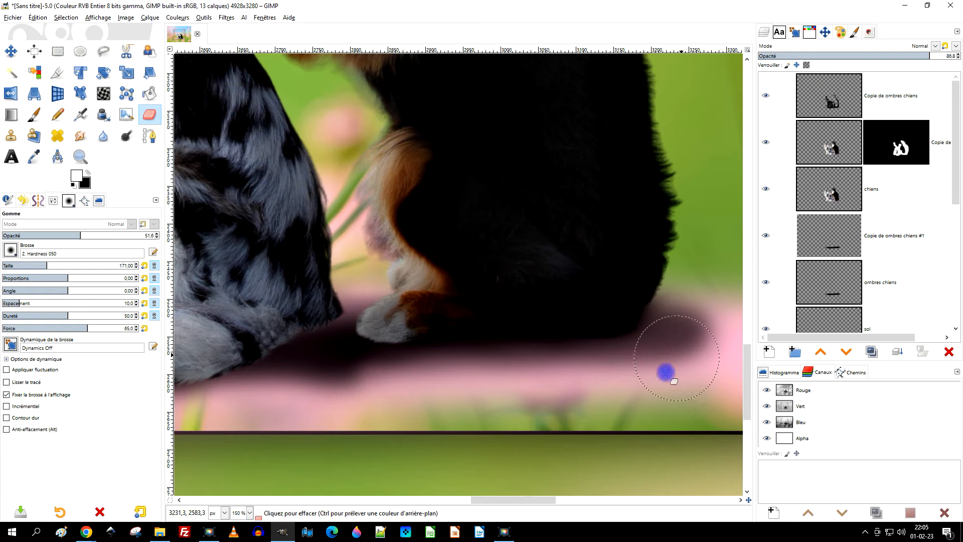
mouse_move(396, 402)
left_mouse_down()
mouse_move(320, 385)
mouse_move(346, 383)
mouse_move(326, 377)
mouse_move(243, 402)
mouse_move(595, 361)
left_mouse_up()
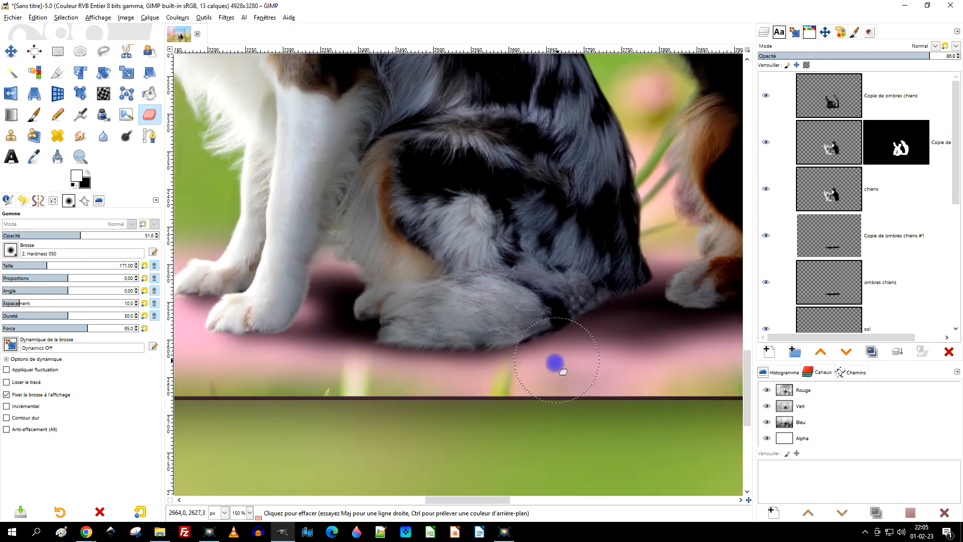
Undo a stray erasure, lower the Eraser's opacity to 19,4 and soften the duplicated shadow beside the white dog's front leg.
scroll(366, 333, "up", 3)
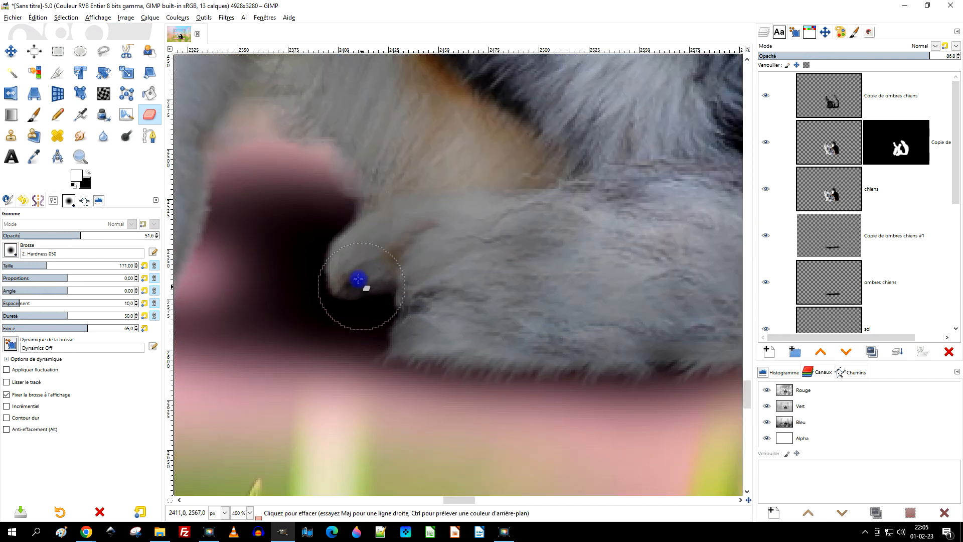
mouse_move(213, 196)
left_mouse_down()
mouse_move(219, 275)
mouse_move(208, 340)
mouse_move(230, 185)
left_mouse_up()
key("ctrl+z")
left_click_drag(312, 261, 429, 280)
left_click(31, 235)
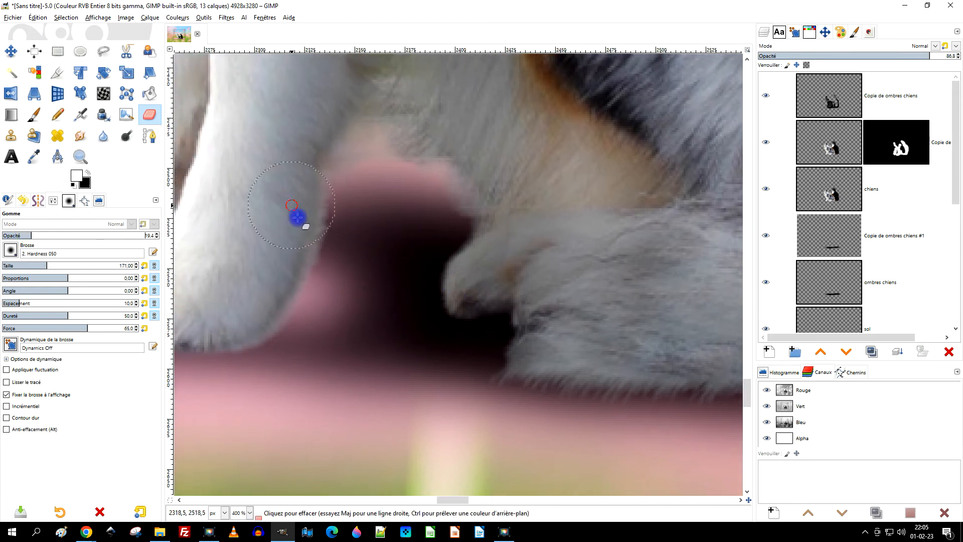
mouse_move(321, 213)
left_mouse_down()
mouse_move(361, 208)
mouse_move(370, 381)
mouse_move(408, 402)
mouse_move(268, 350)
left_mouse_up()
Smudge the duplicated shadow around the white dog's hind paw and along the lower edge of its hindquarters.
left_click(80, 136)
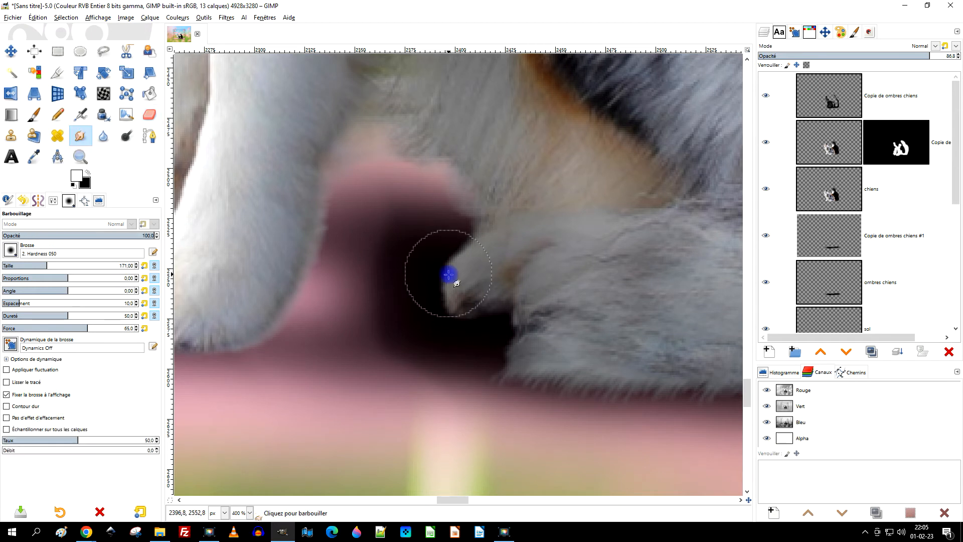
mouse_move(347, 241)
left_mouse_down()
mouse_move(448, 242)
mouse_move(322, 222)
mouse_move(527, 329)
mouse_move(363, 314)
mouse_move(282, 323)
mouse_move(509, 333)
mouse_move(267, 357)
mouse_move(482, 354)
mouse_move(255, 355)
mouse_move(358, 276)
mouse_move(333, 267)
mouse_move(408, 276)
mouse_move(449, 261)
mouse_move(410, 209)
mouse_move(429, 199)
mouse_move(541, 320)
mouse_move(488, 368)
mouse_move(451, 375)
mouse_move(501, 387)
mouse_move(547, 382)
mouse_move(507, 354)
mouse_move(609, 407)
mouse_move(497, 371)
mouse_move(663, 422)
mouse_move(471, 331)
left_mouse_up()
mouse_move(370, 275)
left_mouse_down()
mouse_move(534, 325)
mouse_move(457, 303)
mouse_move(412, 308)
mouse_move(561, 310)
left_mouse_up()
left_click_drag(548, 274, 403, 296)
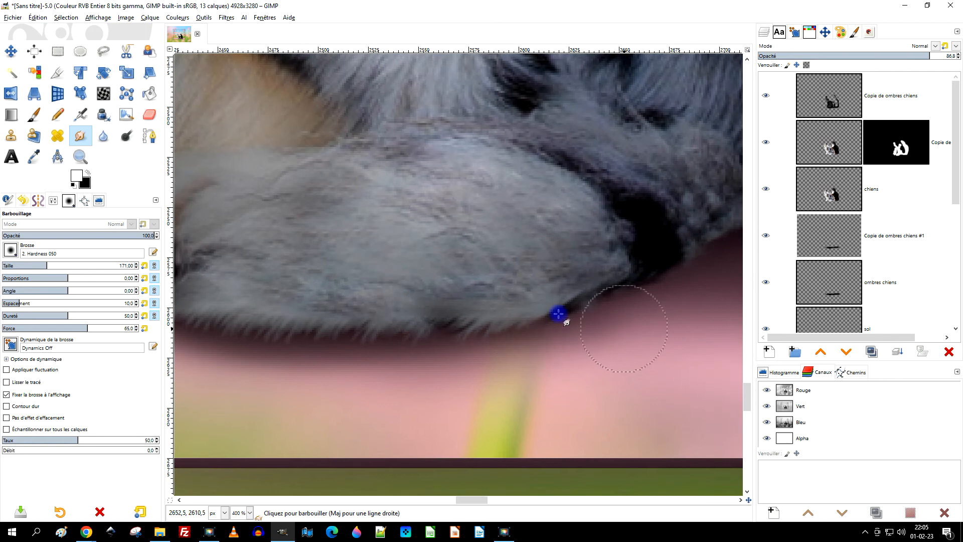
left_click_drag(628, 325, 455, 367)
mouse_move(342, 313)
left_mouse_down()
mouse_move(577, 326)
mouse_move(434, 319)
mouse_move(571, 309)
left_mouse_up()
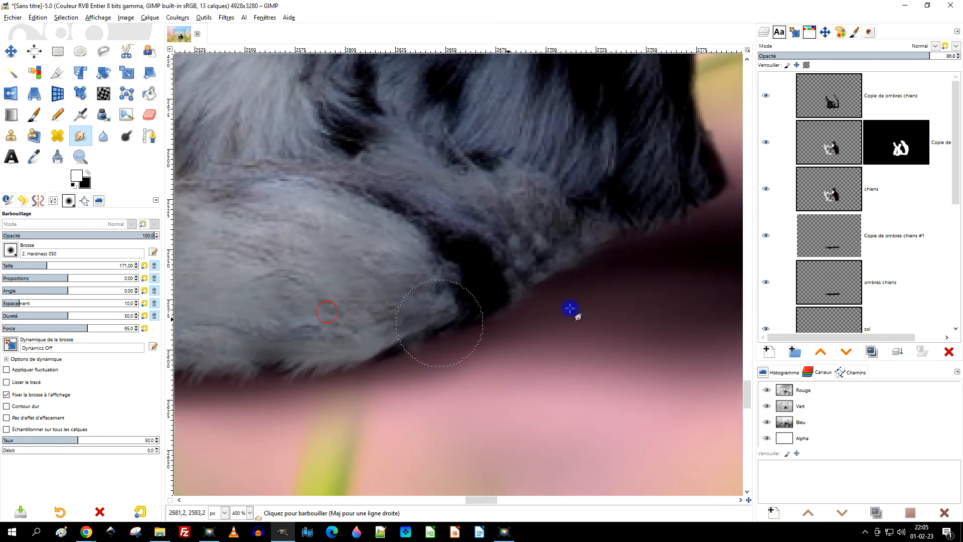
left_click_drag(464, 304, 656, 299)
Rename the duplicated ground shadow layer "ombre plus sombre".
left_click(813, 236)
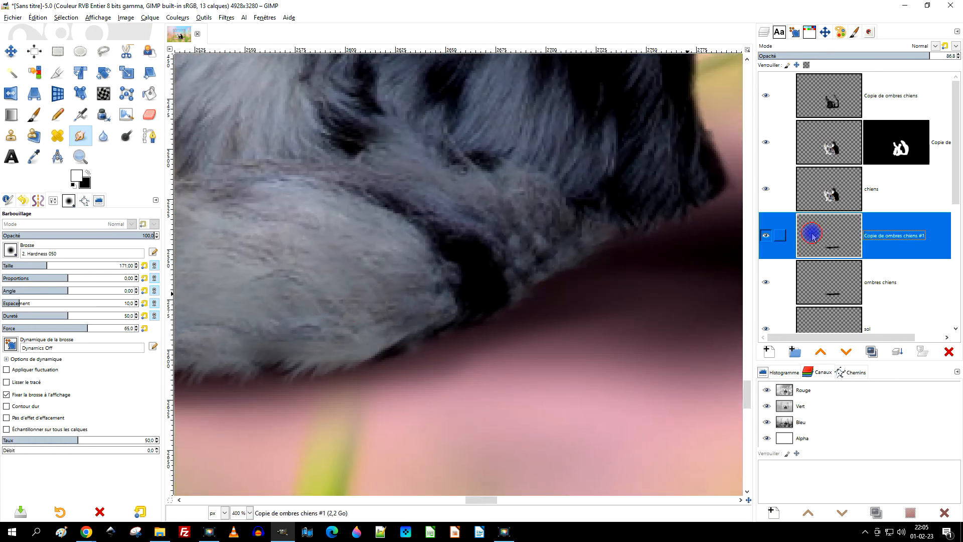
double_click(897, 241)
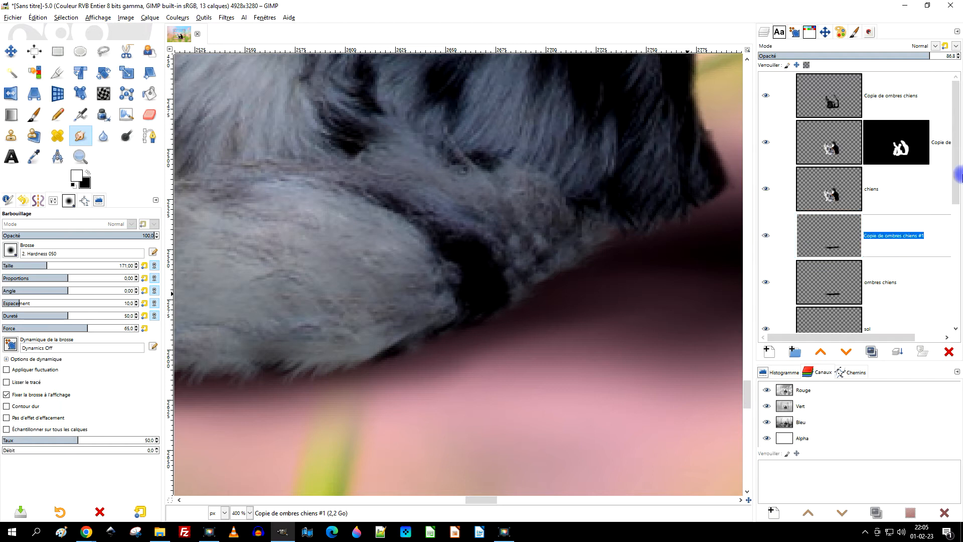
type("ombre plus sombre")
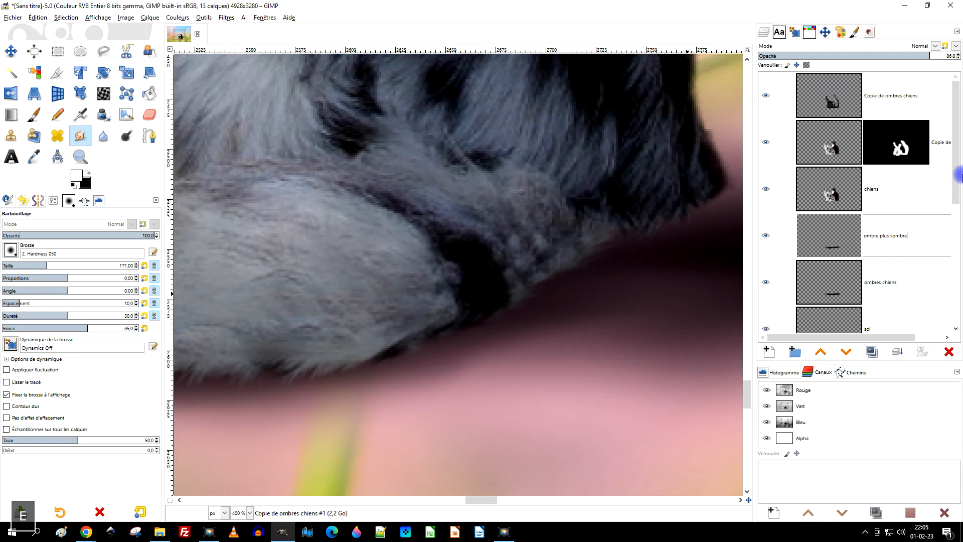
key("Return")
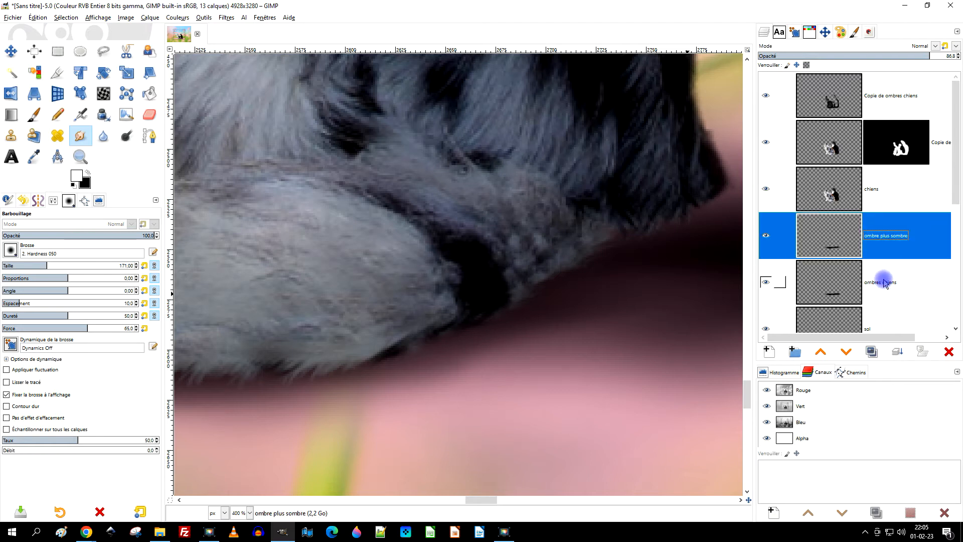
Rename the original "ombres chiens" layer "ombres moins sombre".
double_click(917, 279)
double_click(889, 283)
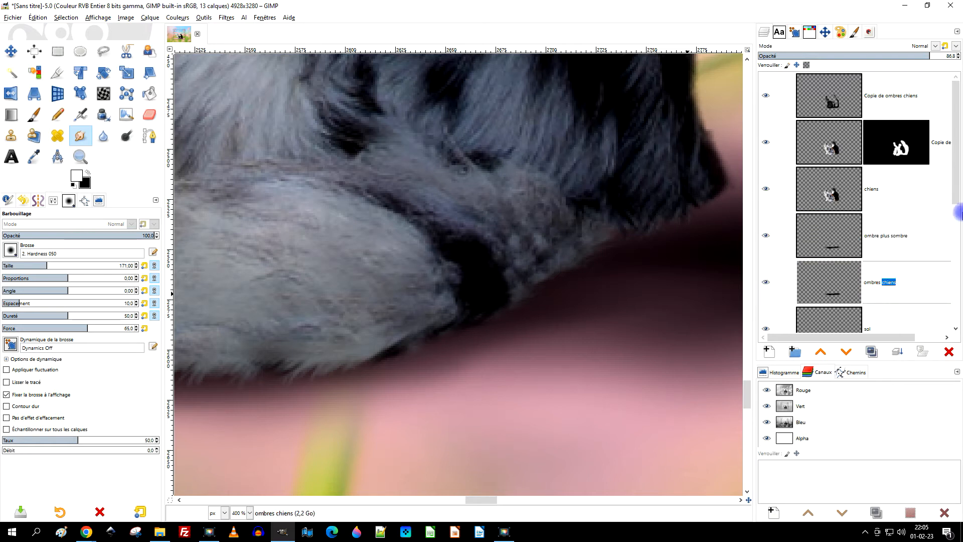
type("mo")
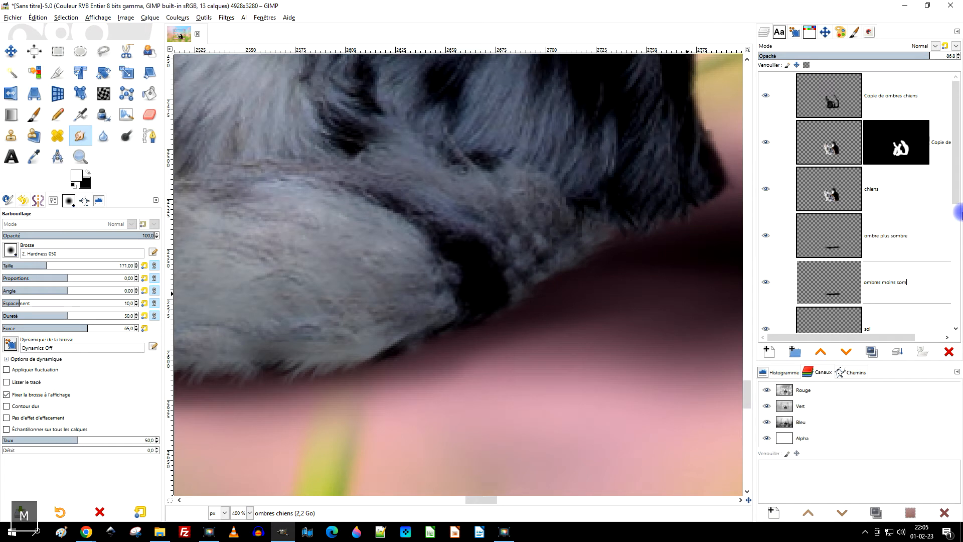
type("ins sombre")
key("Return")
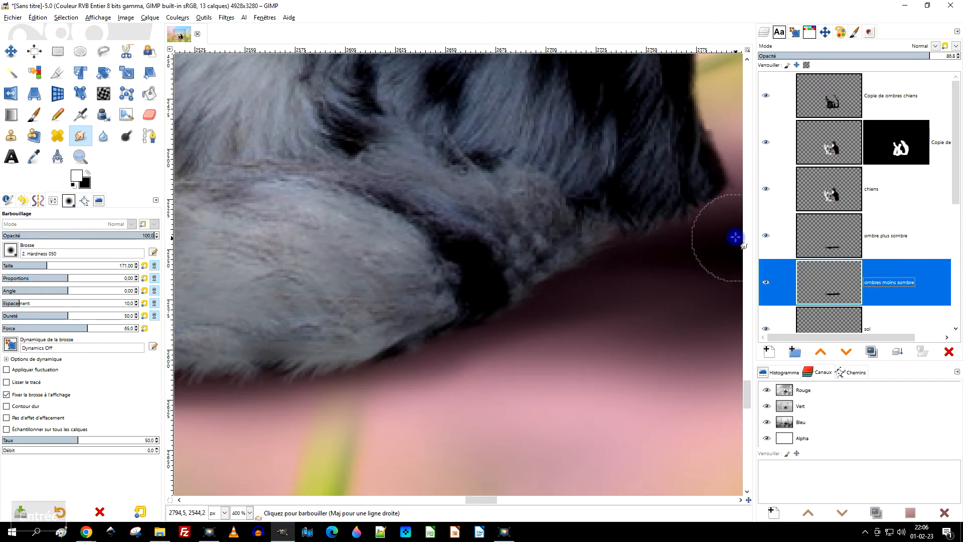
Smudge the "ombre plus sombre" layer further between the two dogs and reduce its opacity to about 73.
left_click(815, 241)
mouse_move(646, 269)
left_mouse_down()
mouse_move(512, 305)
mouse_move(555, 295)
mouse_move(497, 278)
mouse_move(527, 252)
mouse_move(473, 263)
mouse_move(580, 293)
mouse_move(555, 314)
mouse_move(446, 336)
mouse_move(523, 305)
mouse_move(465, 329)
mouse_move(375, 344)
mouse_move(543, 256)
mouse_move(513, 246)
left_mouse_up()
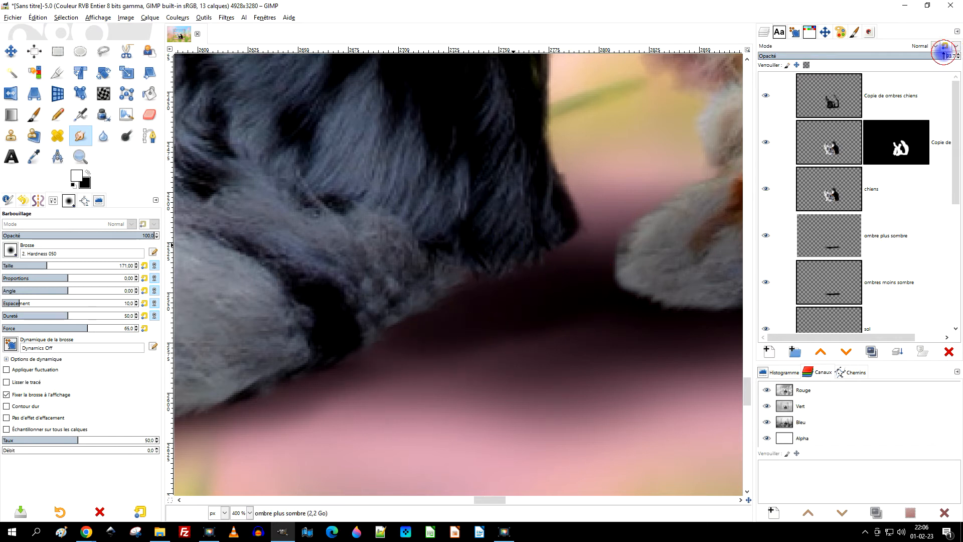
left_click_drag(458, 305, 351, 355)
left_click_drag(424, 331, 326, 364)
mouse_move(570, 276)
left_mouse_down()
mouse_move(559, 239)
mouse_move(581, 262)
mouse_move(569, 242)
mouse_move(599, 252)
mouse_move(613, 231)
left_mouse_up()
scroll(613, 231, "down", 4, "ctrl")
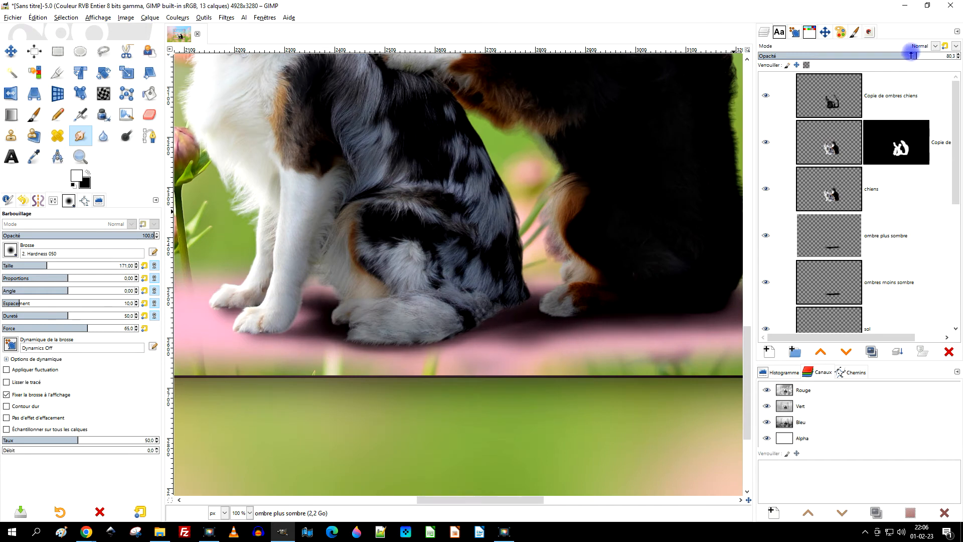
scroll(577, 254, "down", 2, "ctrl")
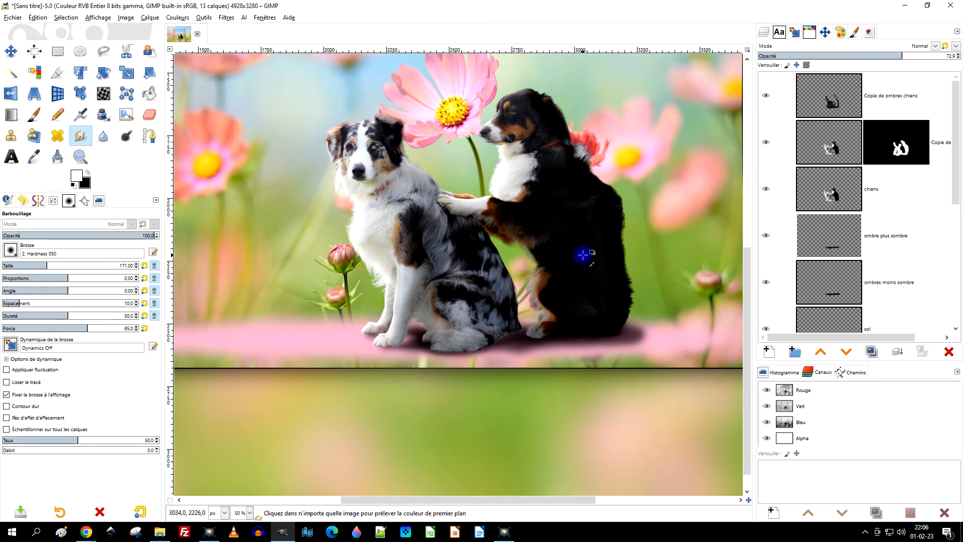
Rename the "Copie de ombres chiens" layer "ombre plus sombre sur les chiens".
scroll(580, 254, "up", 1, "ctrl")
left_click(846, 97)
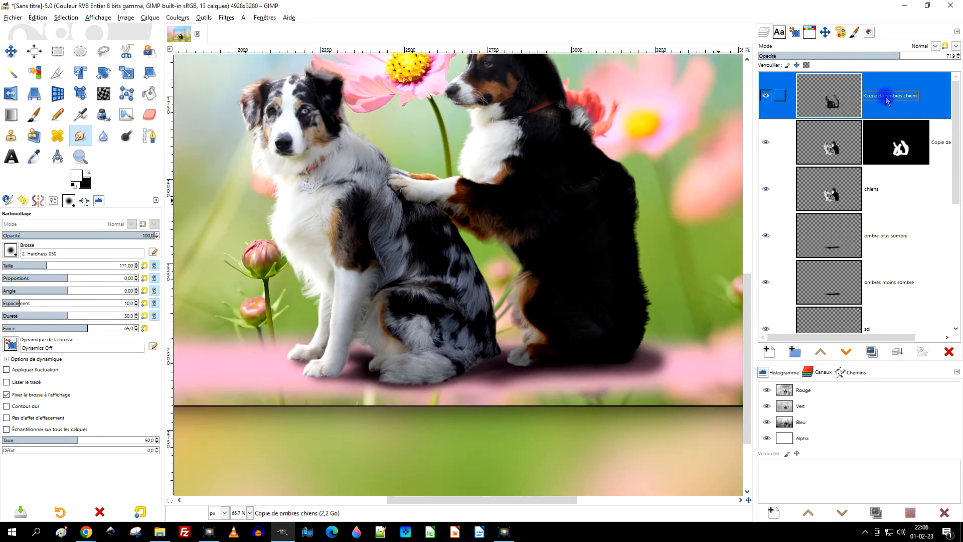
double_click(886, 97)
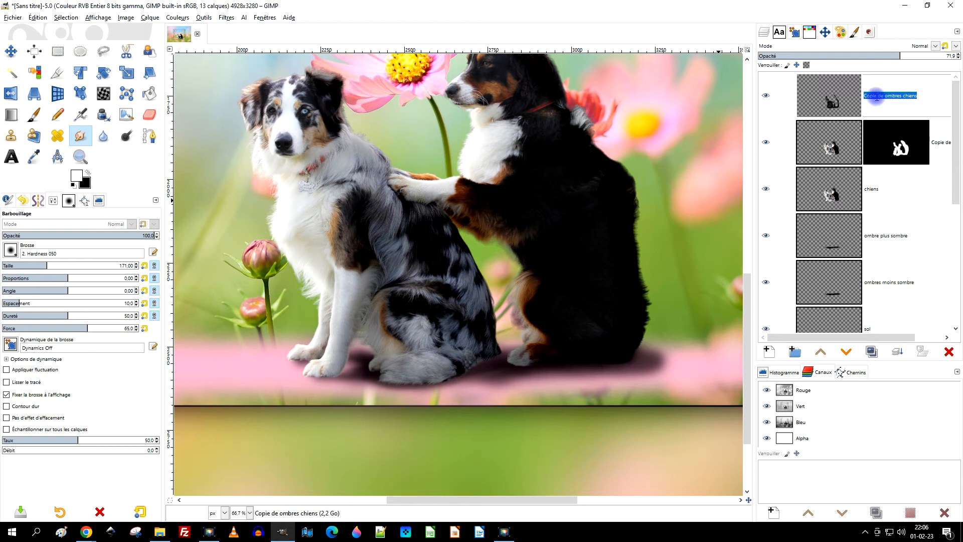
key("Delete")
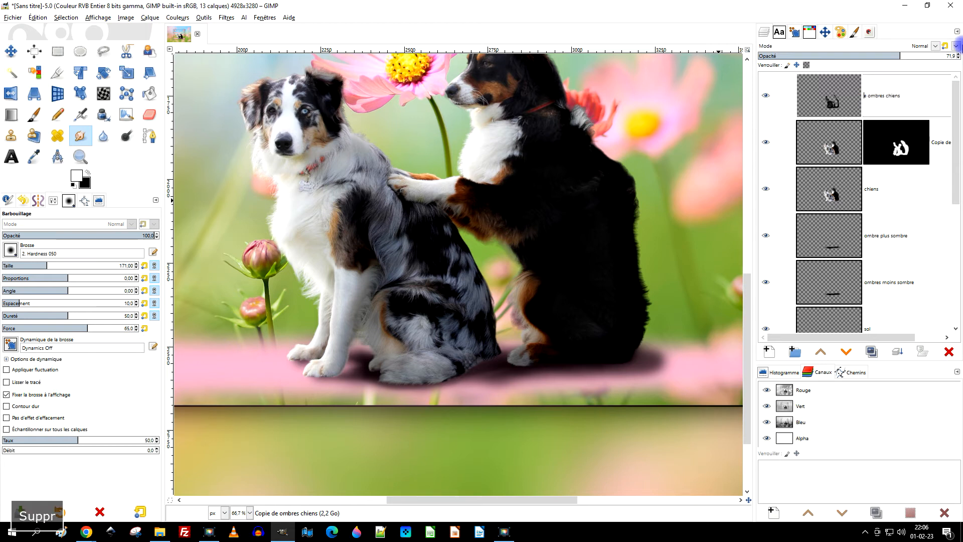
key("shift+End")
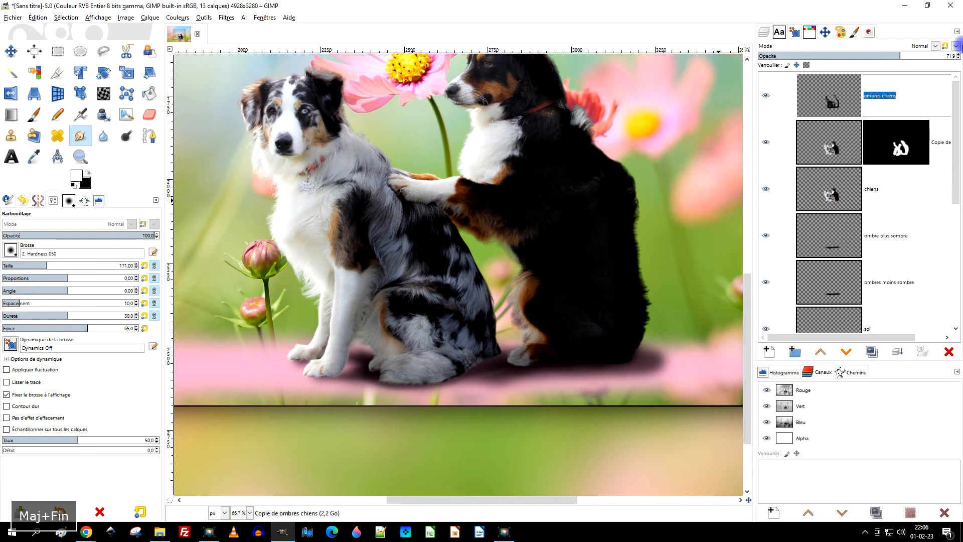
type("ombre plus")
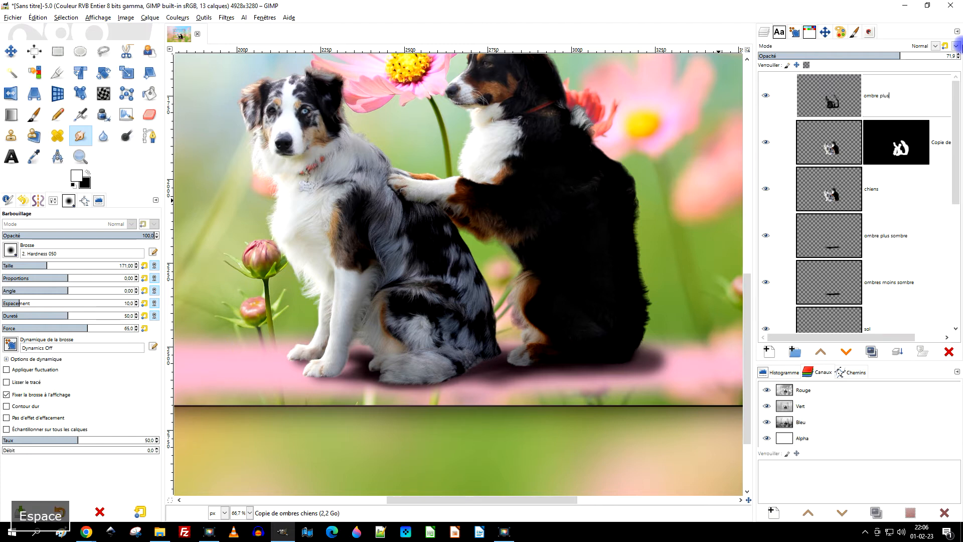
type(" sombre sur")
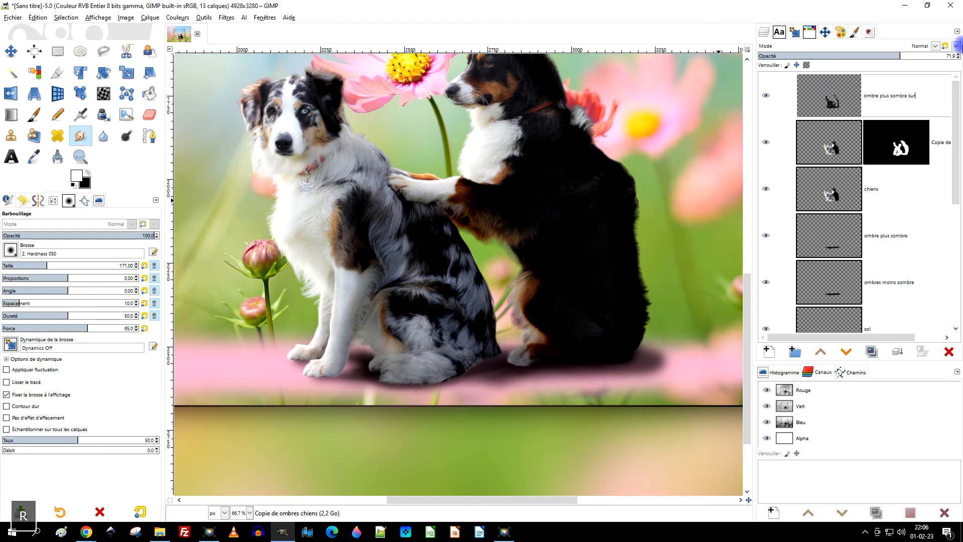
type(" les chiens")
key("Return")
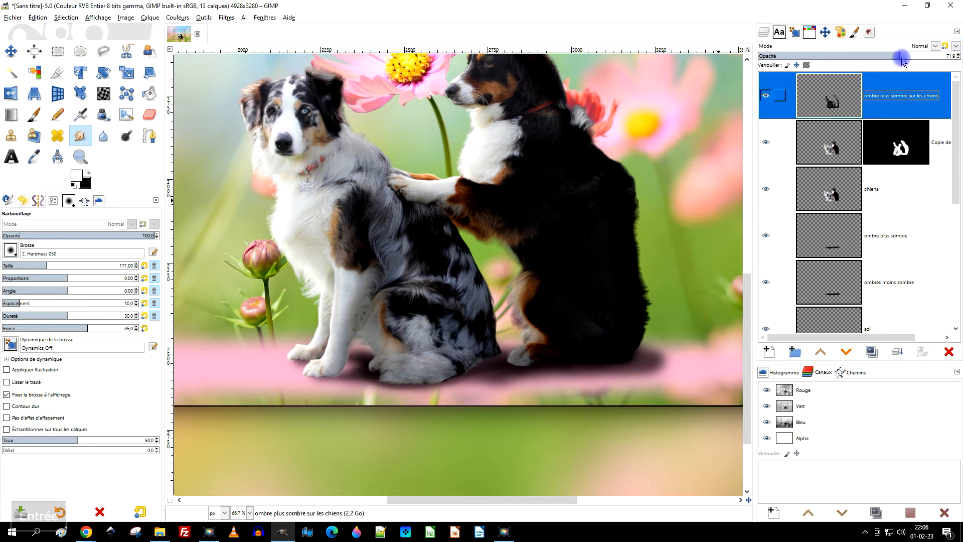
Set the "ombre plus sombre sur les chiens" layer's opacity to 72,7 and check it in the whole scene.
left_click_drag(895, 56, 891, 55)
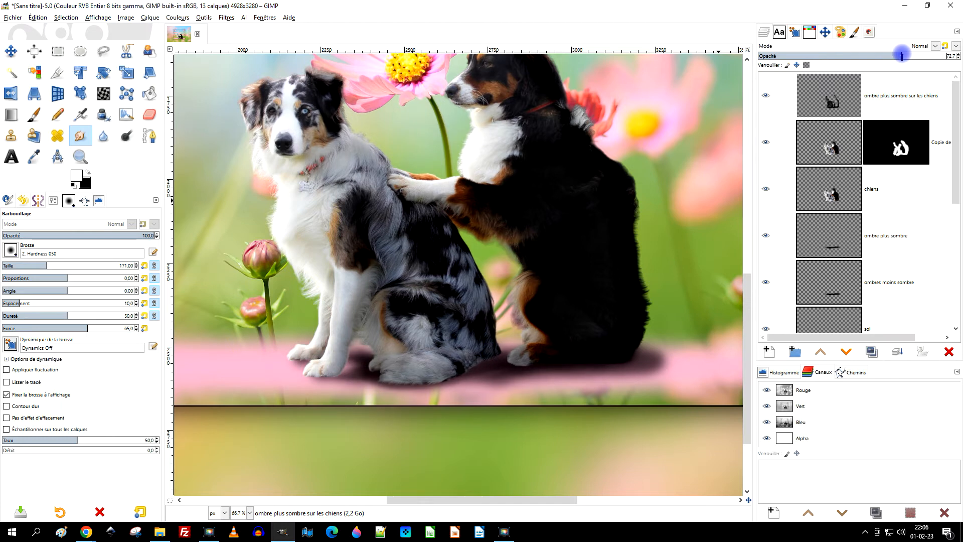
scroll(580, 194, "down", 1)
scroll(576, 226, "down", 1)
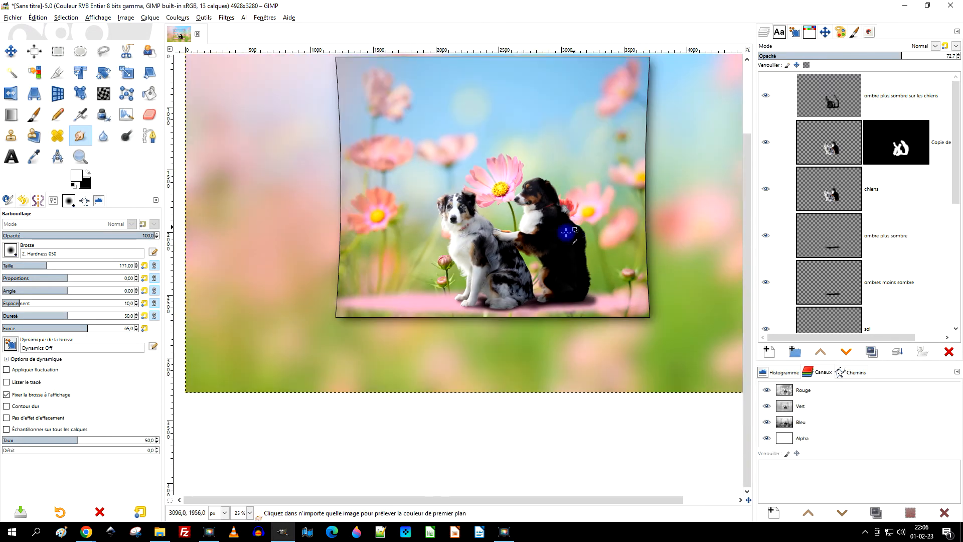
scroll(657, 263, "up", 1)
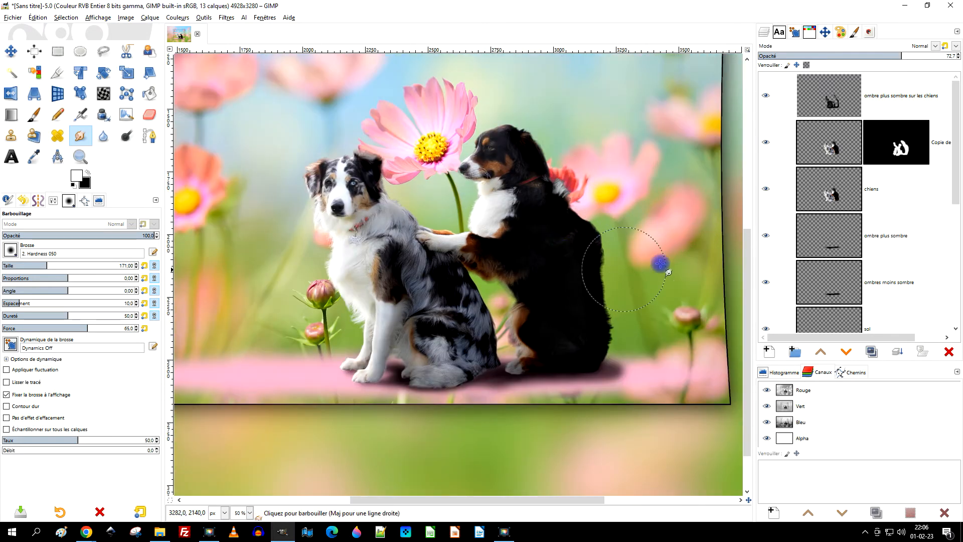
Lower the "ombre plus sombre" layer's opacity to 50,6 and check the ground shadow in the scene.
left_click(829, 281)
left_click(840, 243)
left_click(829, 271)
left_click(848, 244)
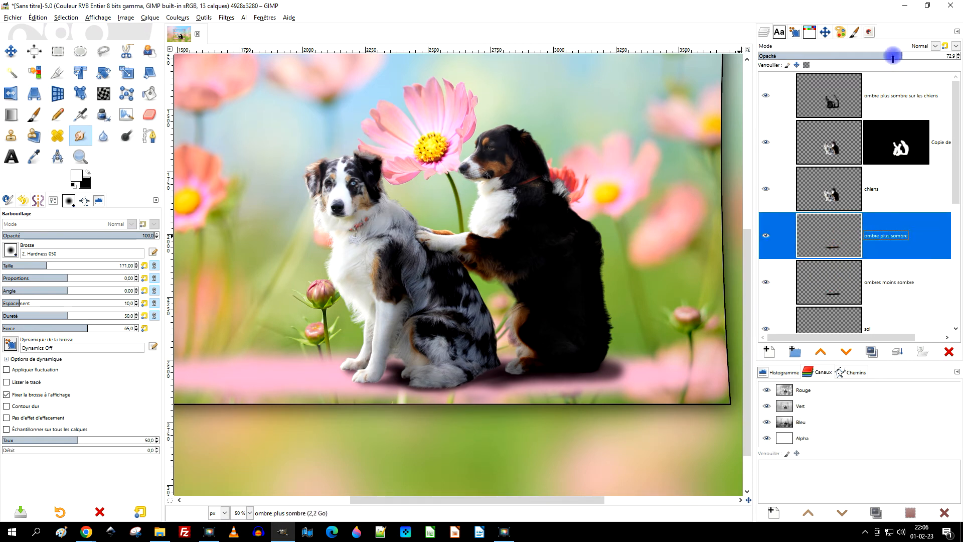
left_click_drag(893, 58, 893, 57)
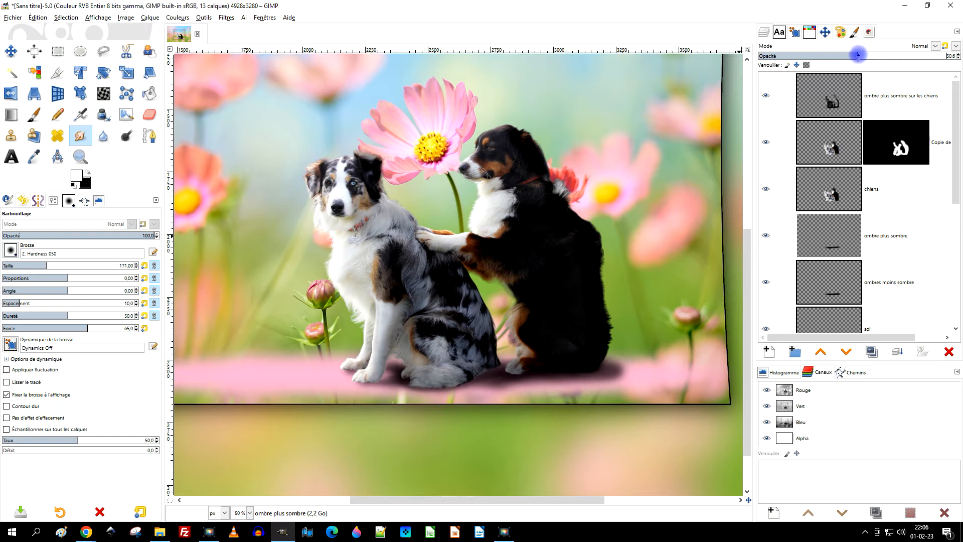
scroll(594, 358, "down", 1)
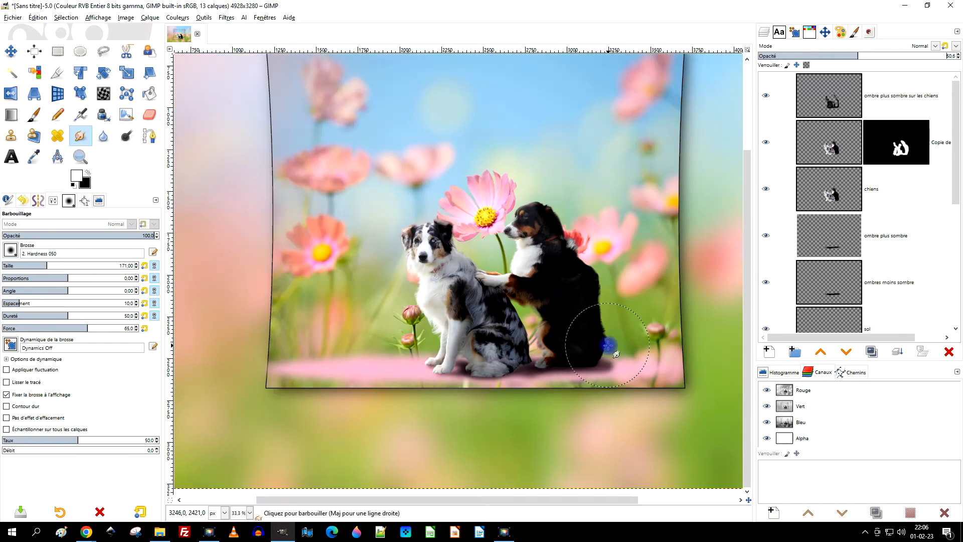
scroll(609, 346, "up", 1)
scroll(886, 245, "down", 3)
Duplicate the "sol" layer and check the reinforced pink ground under the dogs.
left_click(842, 204)
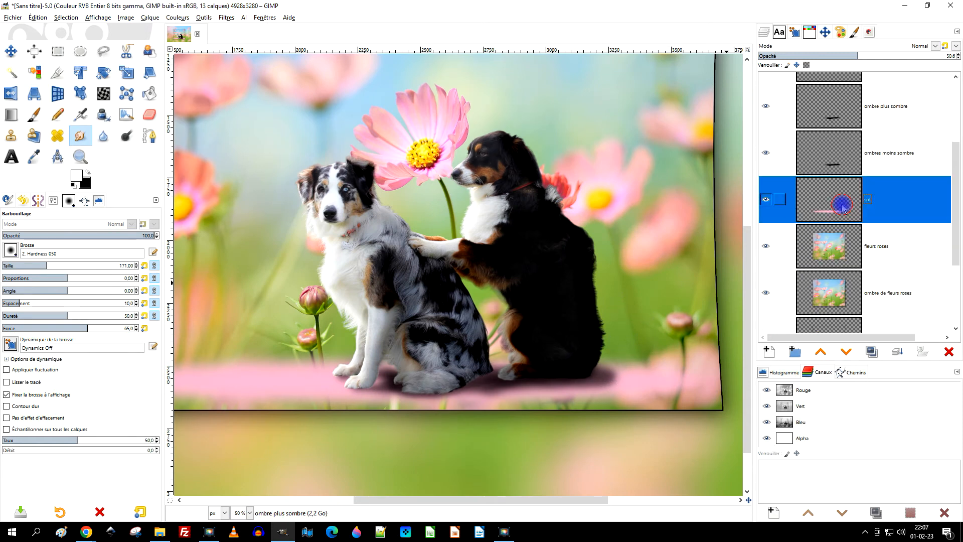
left_click(873, 352)
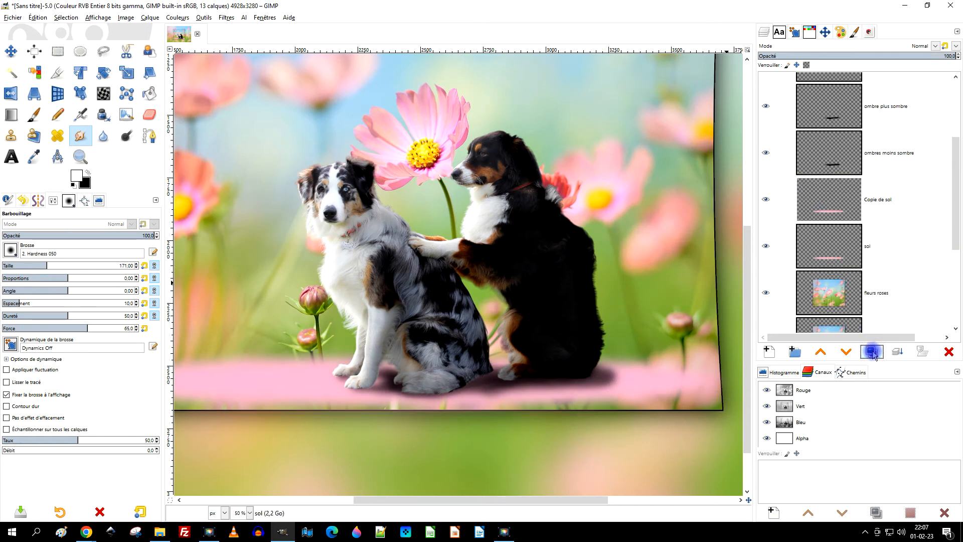
scroll(552, 337, "down", 2)
scroll(550, 340, "up", 1)
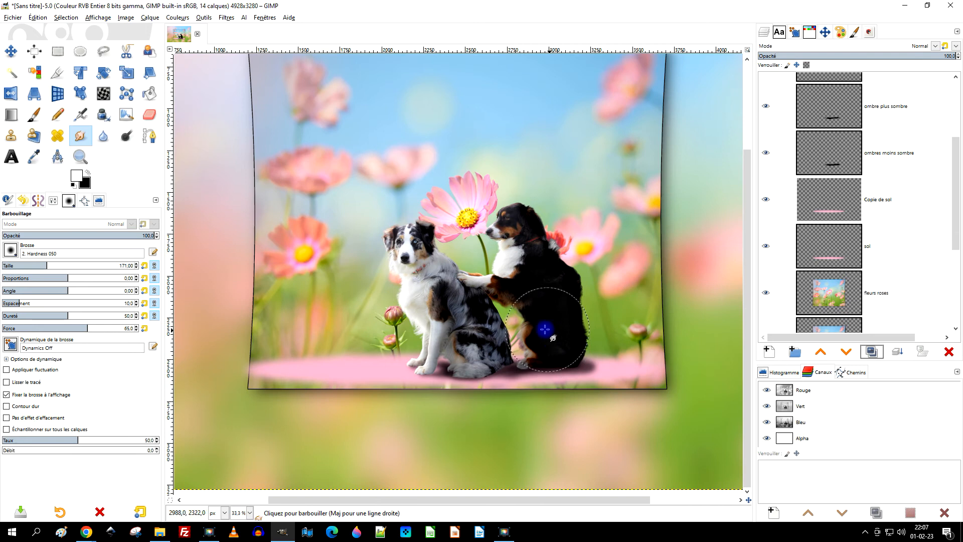
scroll(539, 325, "up", 1)
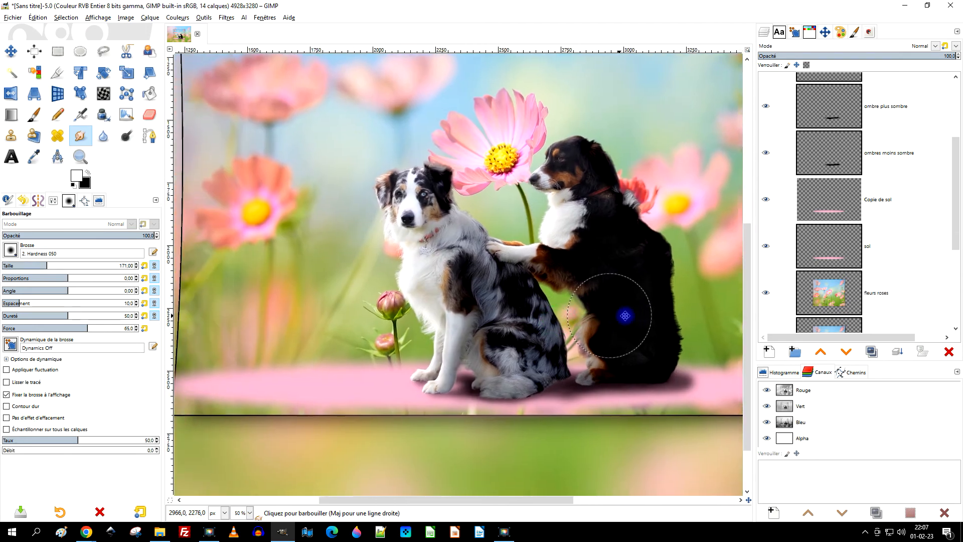
scroll(624, 318, "down", 1)
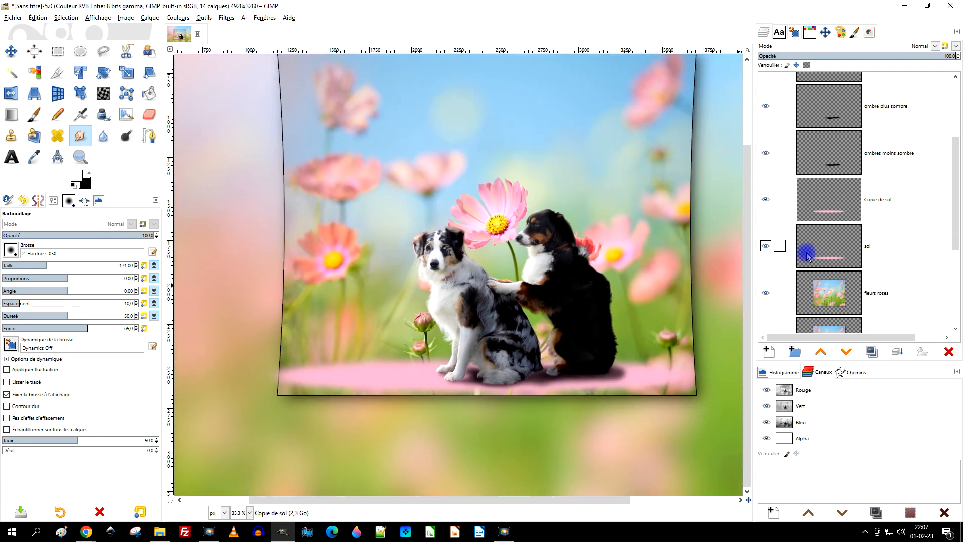
Reduce the "Copie de sol" layer's opacity to 56,5 and check the pink ground in the whole scene.
left_click(828, 198)
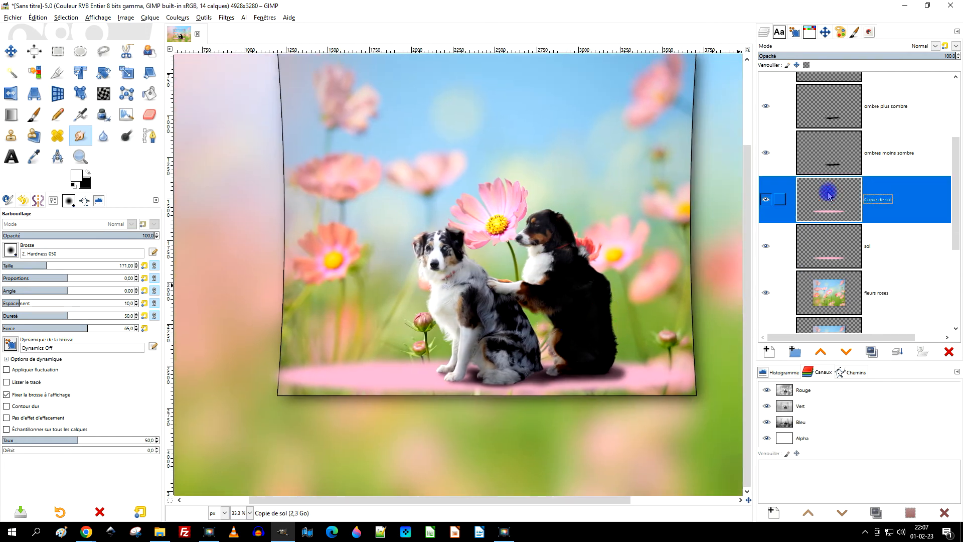
left_click(921, 56)
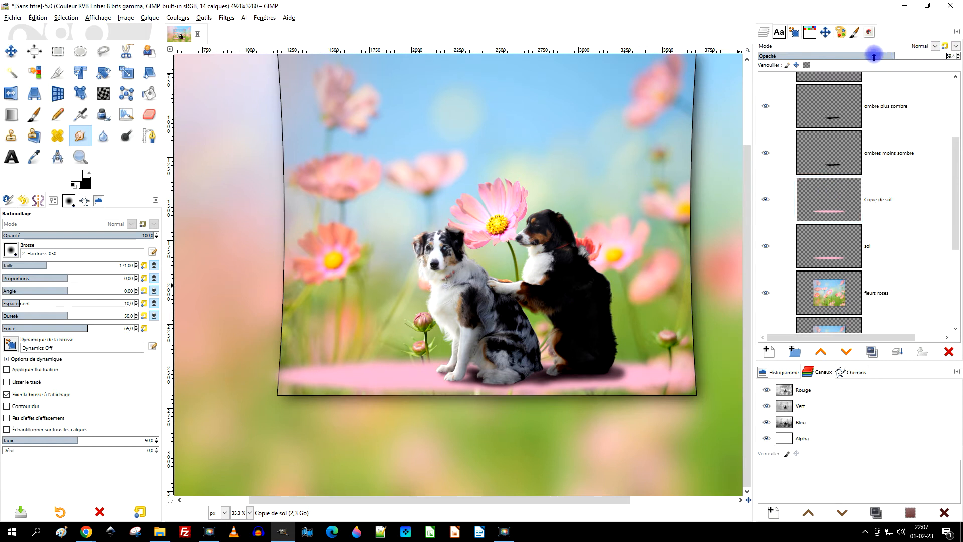
left_click_drag(870, 59, 869, 59)
scroll(724, 286, "down", 1)
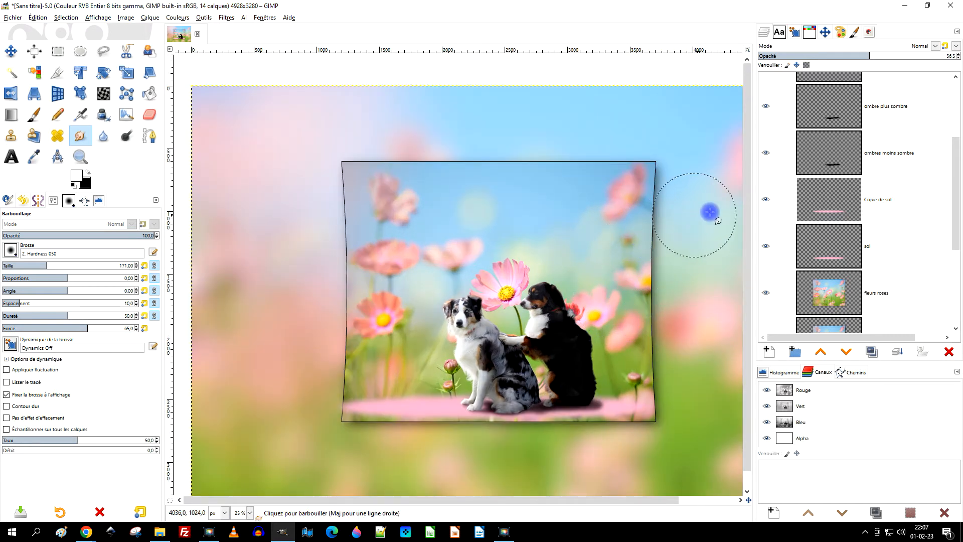
Link the ground, ground shadow, dog and dog shading layers, from "sol" up to "ombre plus sombre sur les chiens".
scroll(844, 215, "down", 3)
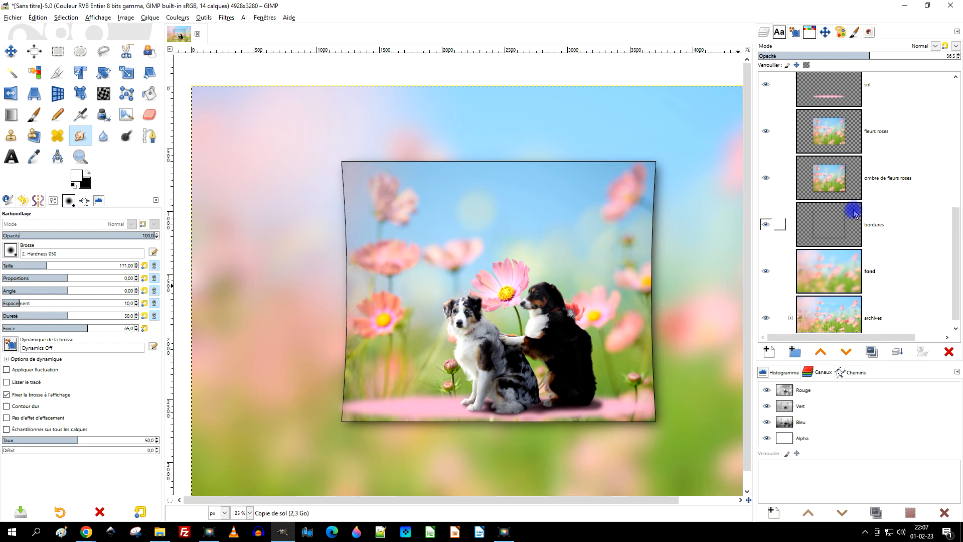
scroll(843, 216, "up", 3)
scroll(835, 230, "up", 3)
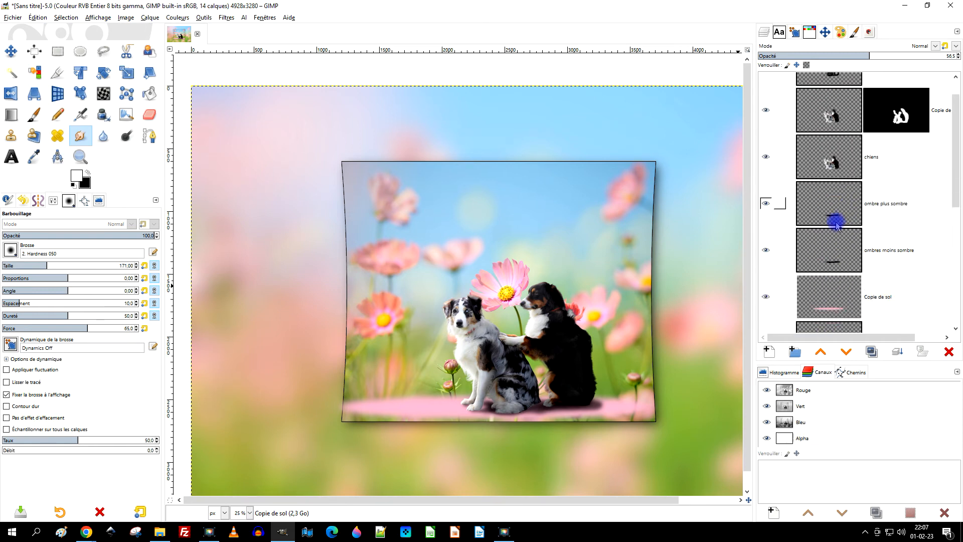
scroll(798, 300, "down", 2)
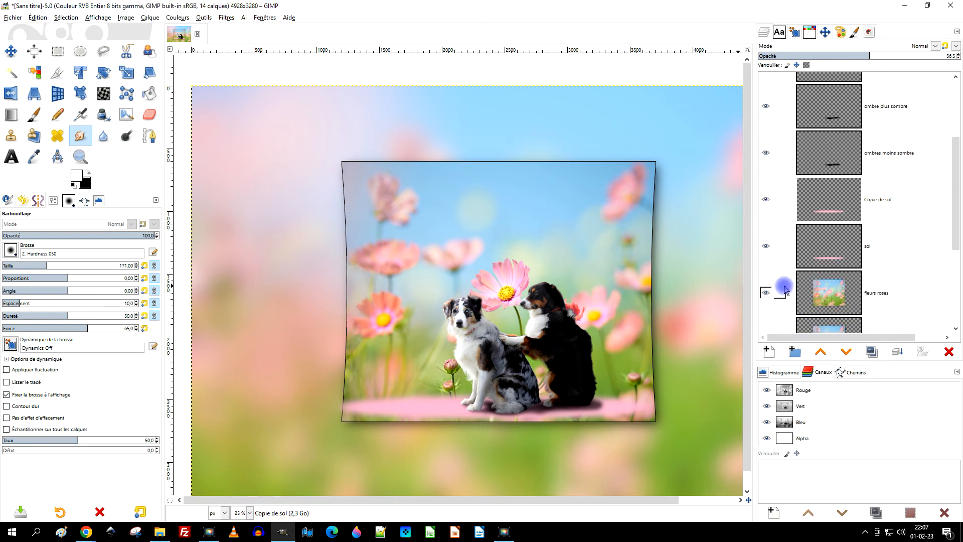
left_click(780, 247)
left_click(788, 203)
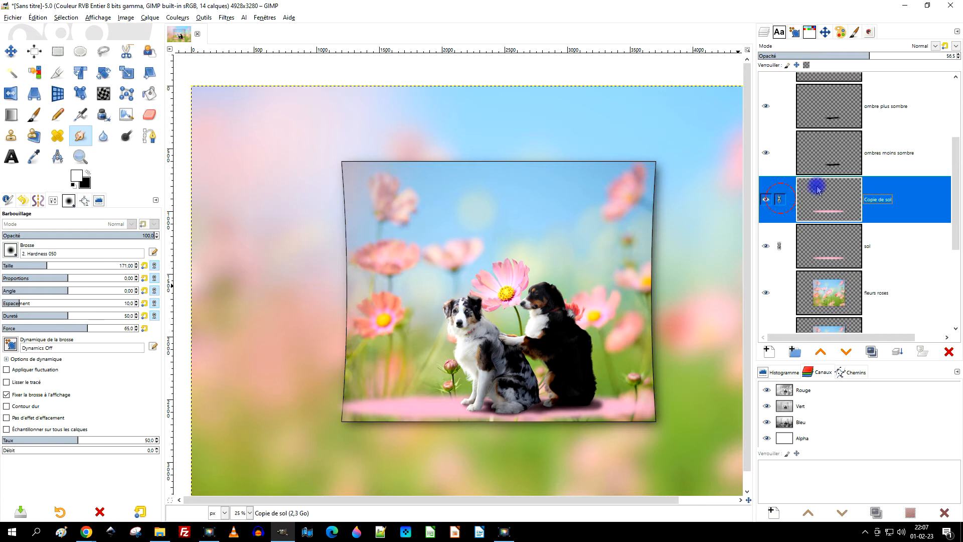
scroll(860, 191, "up", 1)
left_click(780, 187)
scroll(898, 188, "up", 2)
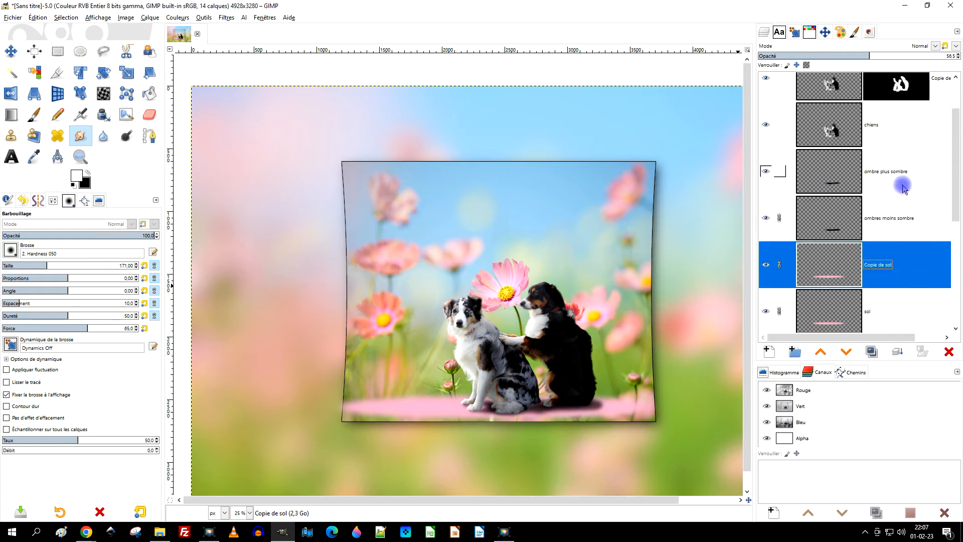
left_click(781, 204)
scroll(878, 175, "up", 1)
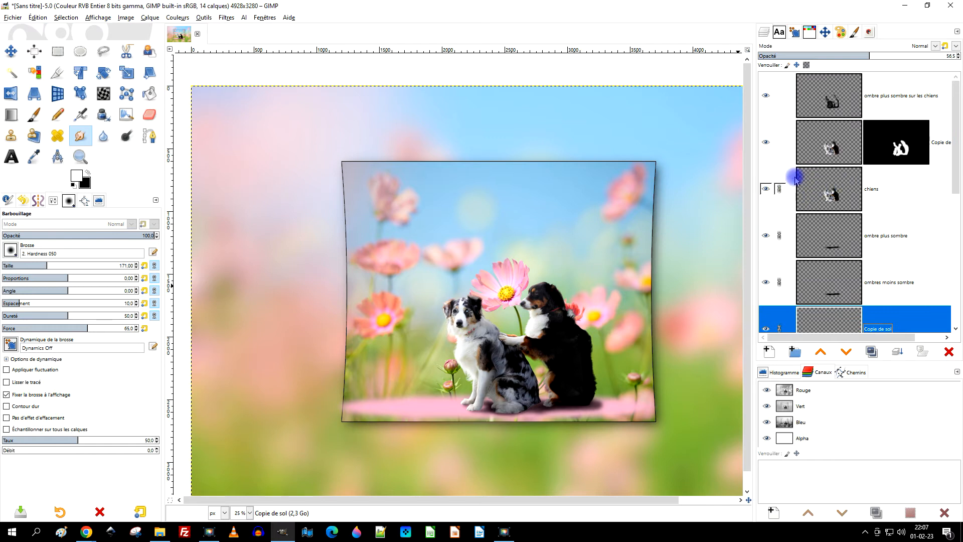
left_click(779, 142)
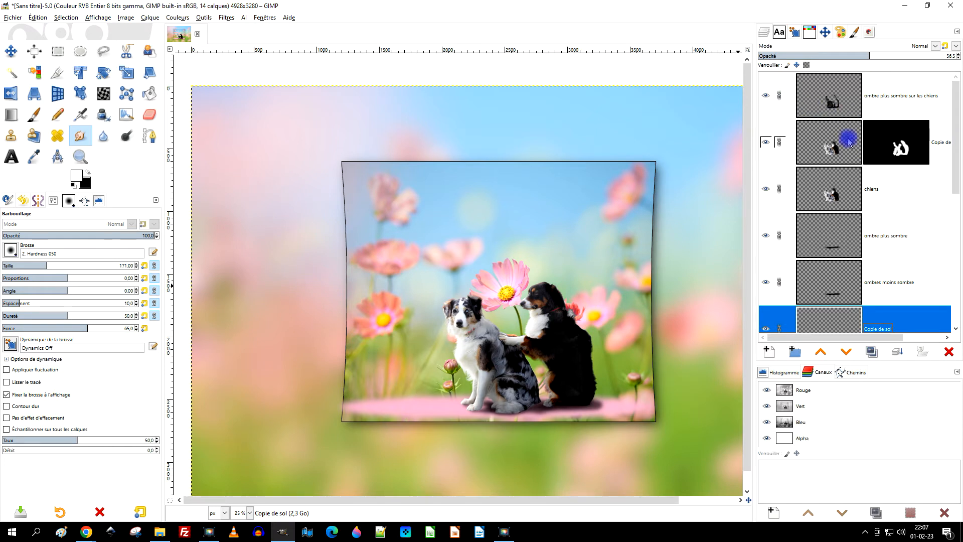
Move the linked dogs, shadows and pink ground slightly upward together within the bordered flower crop.
left_click(11, 50)
left_click(848, 96)
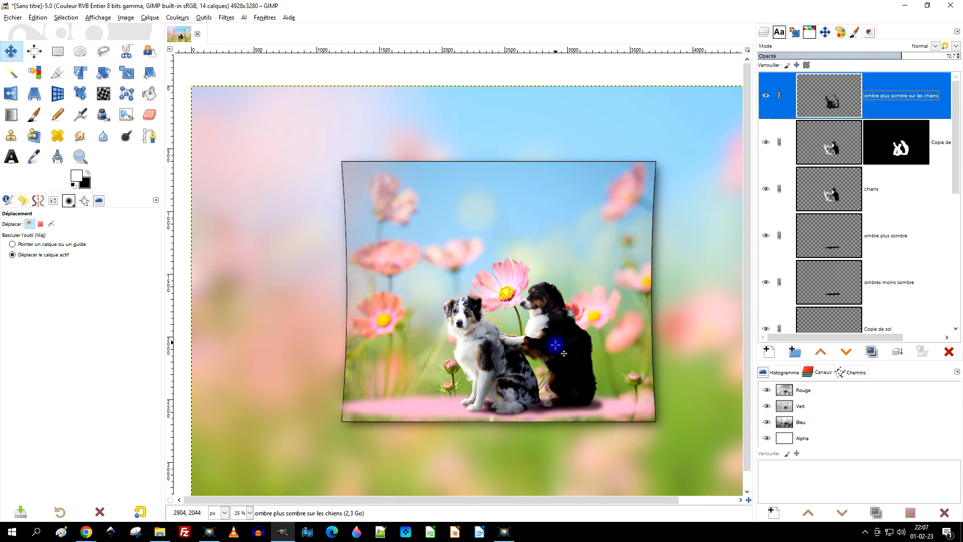
left_click(567, 404)
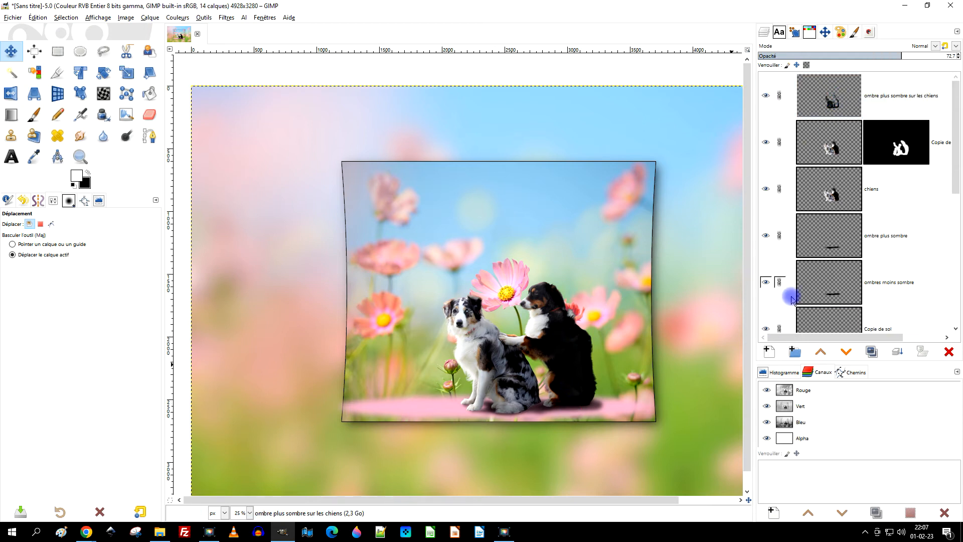
key("Up")
key("Up")
key("Up")
key("Up")
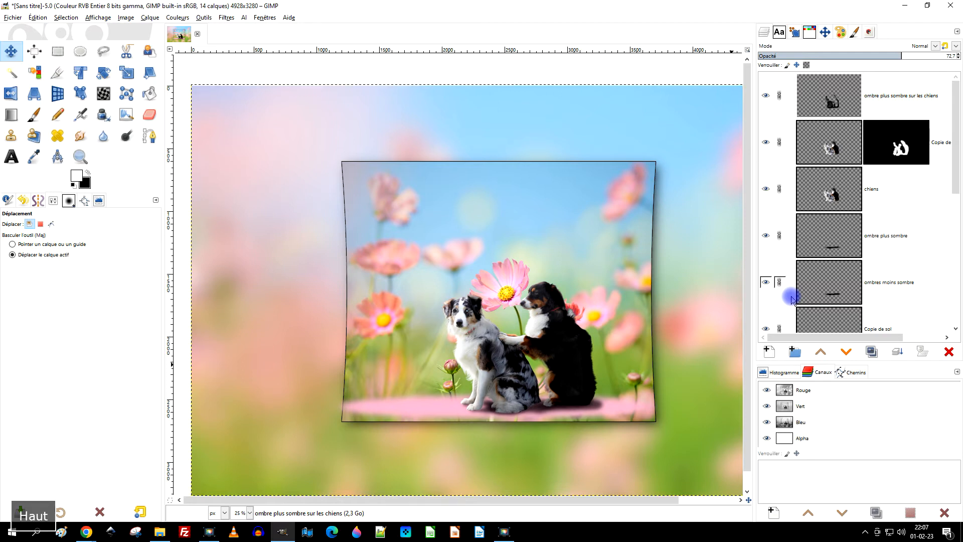
key("Up")
key("Up")
key("Up")
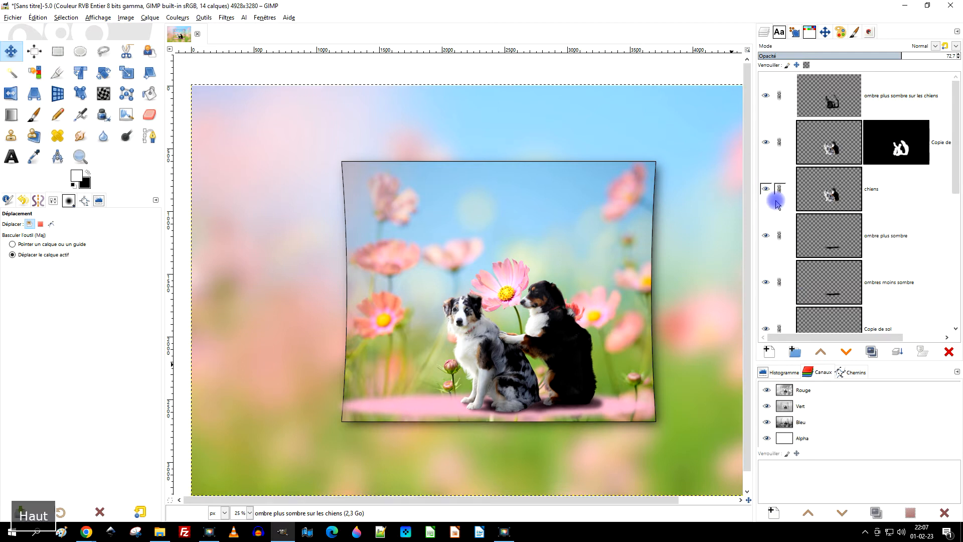
key("Up")
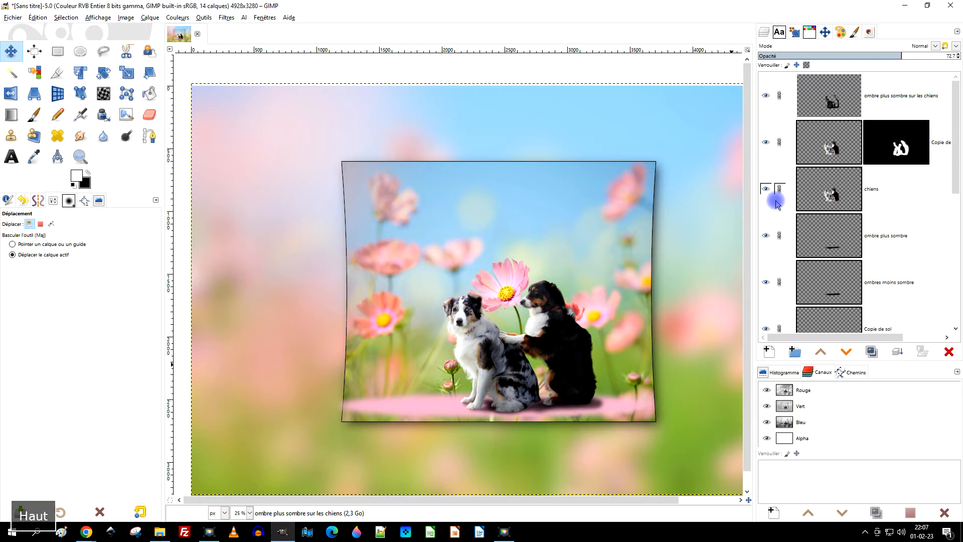
key("Up")
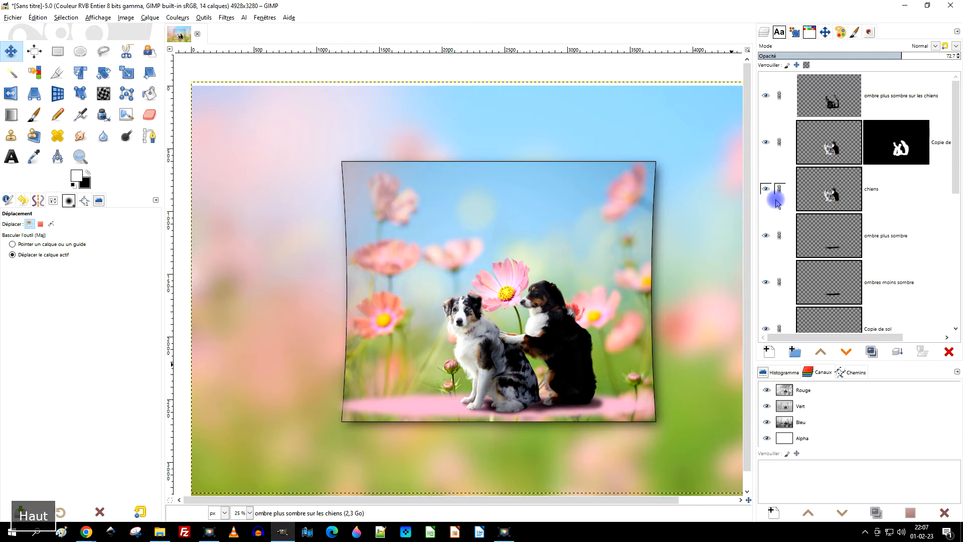
key("Up")
key("Up")
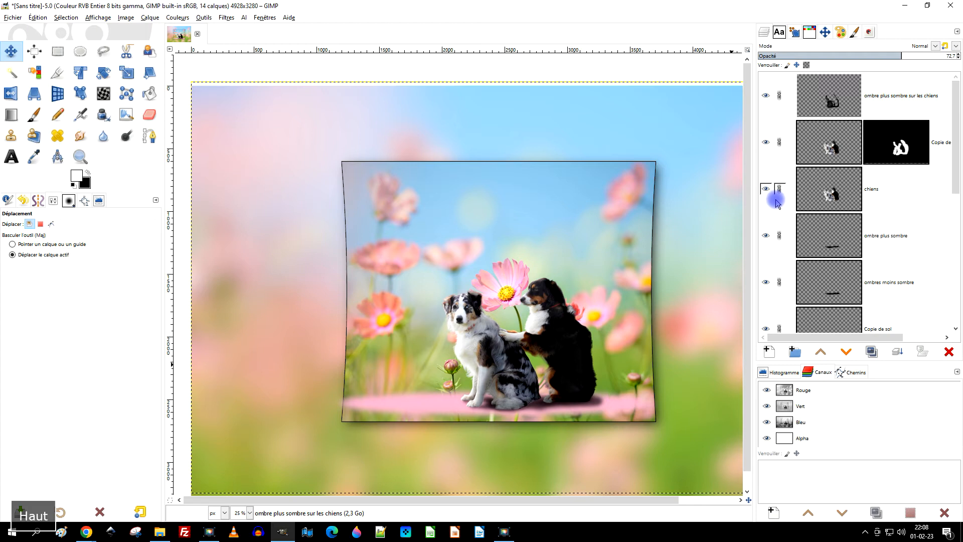
key("Up")
key("Up")
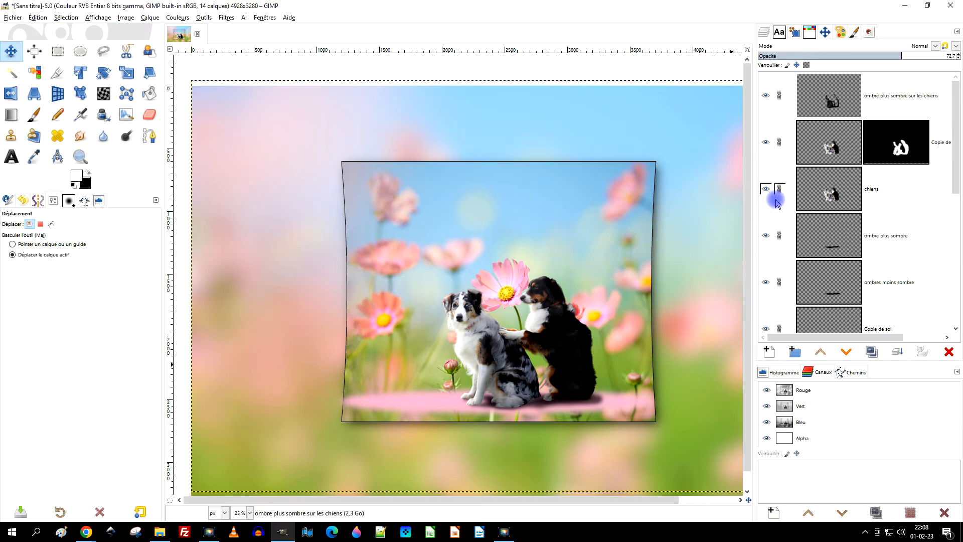
key("Up")
key("Up")
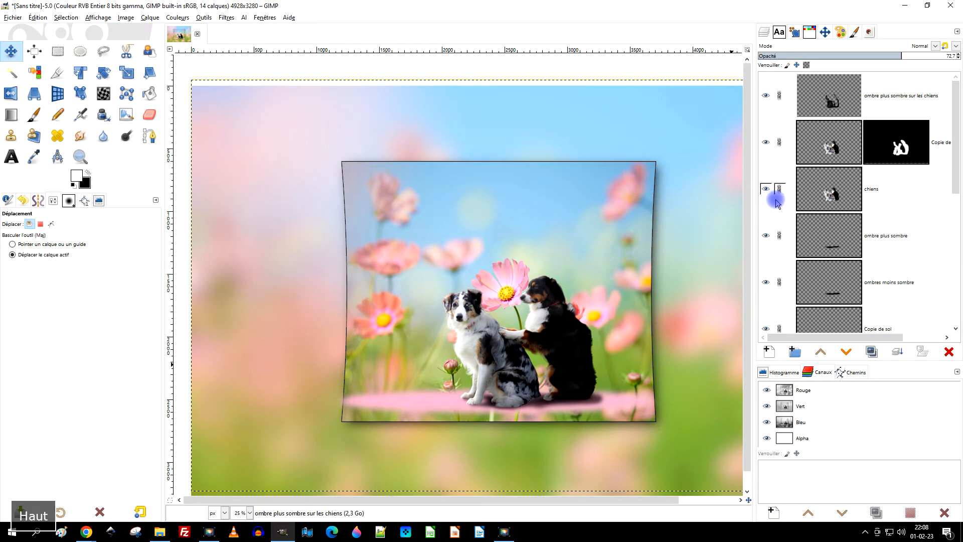
key("Up")
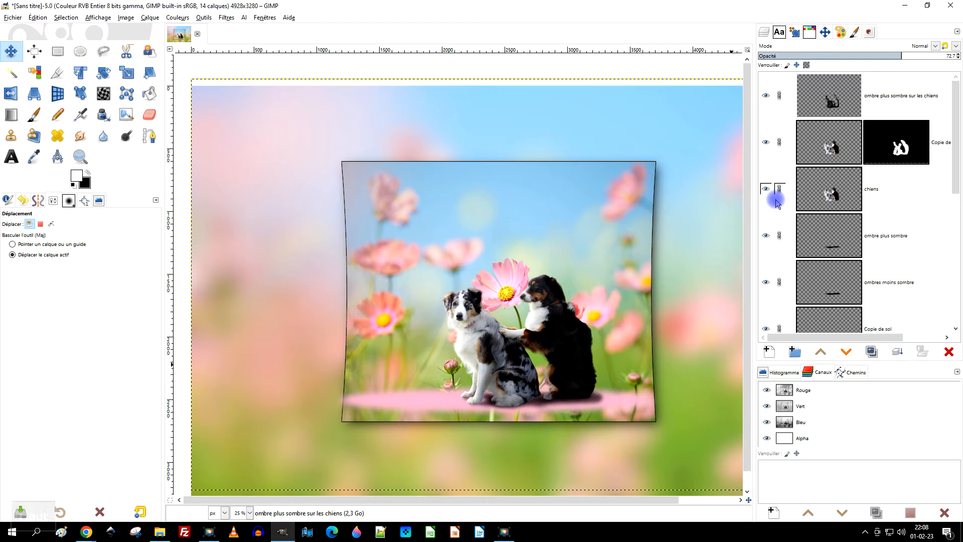
Remove the link from all the linked layers, leaving "ombre plus sombre sur les chiens" active.
left_click(781, 97)
left_click(782, 97, "shift")
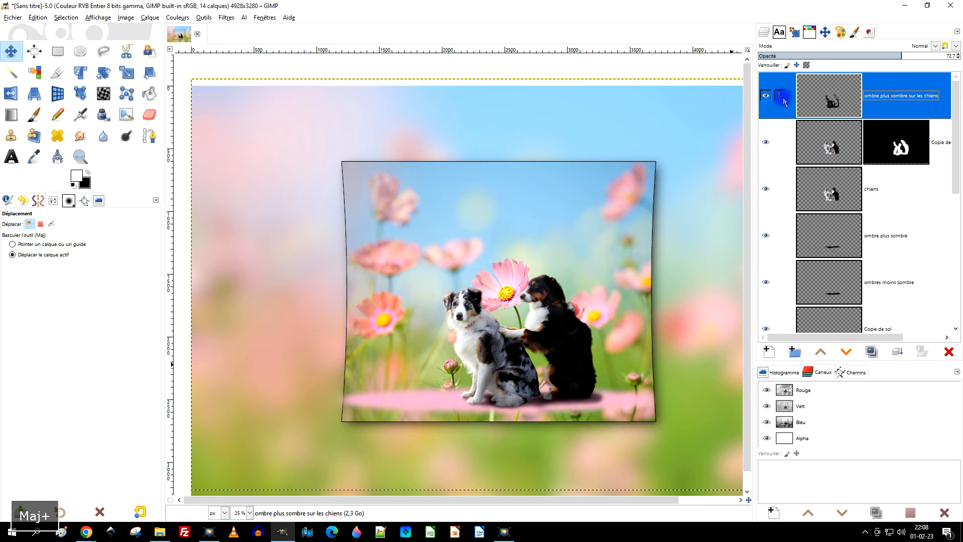
scroll(600, 396, "up", 3)
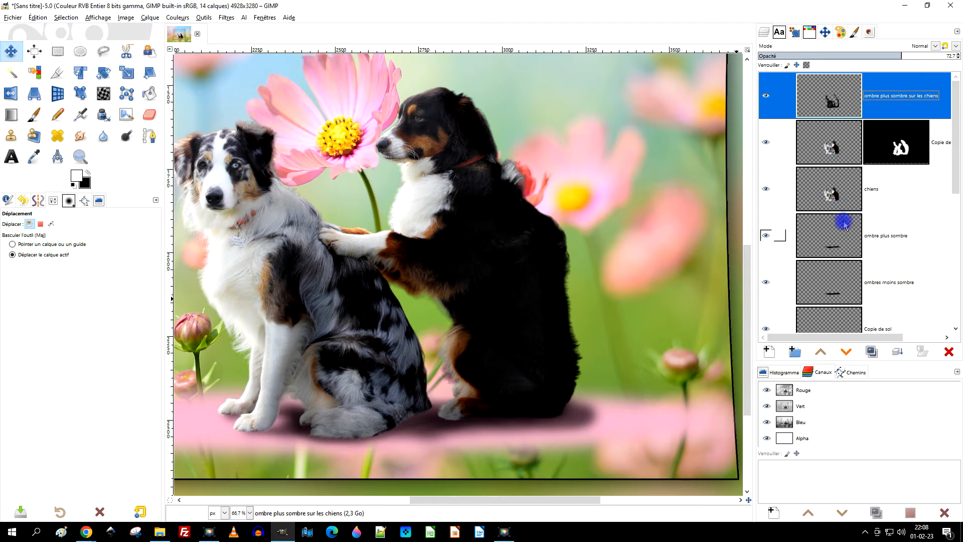
Smudge the "ombres moins sombre" layer inward along the ground behind the black dog to soften the shadow's edge.
scroll(844, 221, "down", 1)
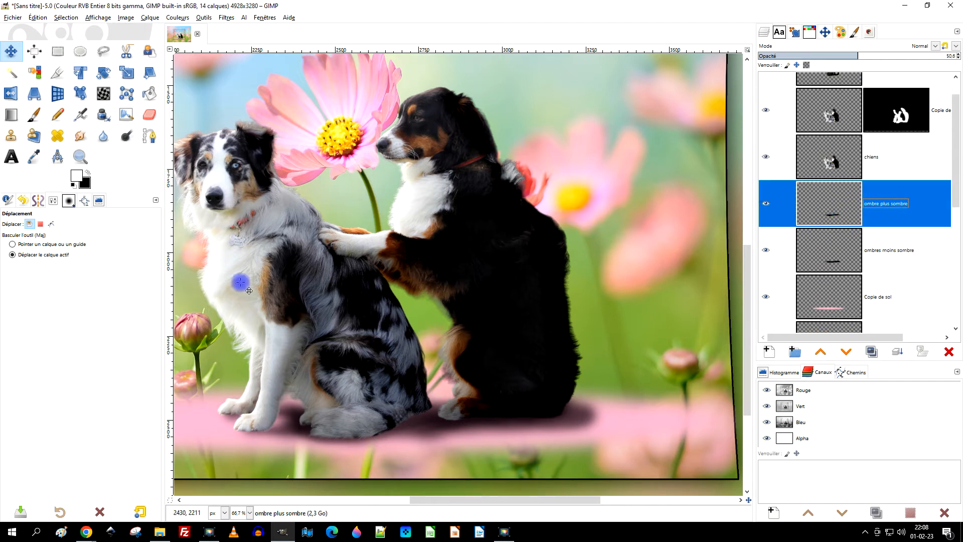
left_click(74, 137)
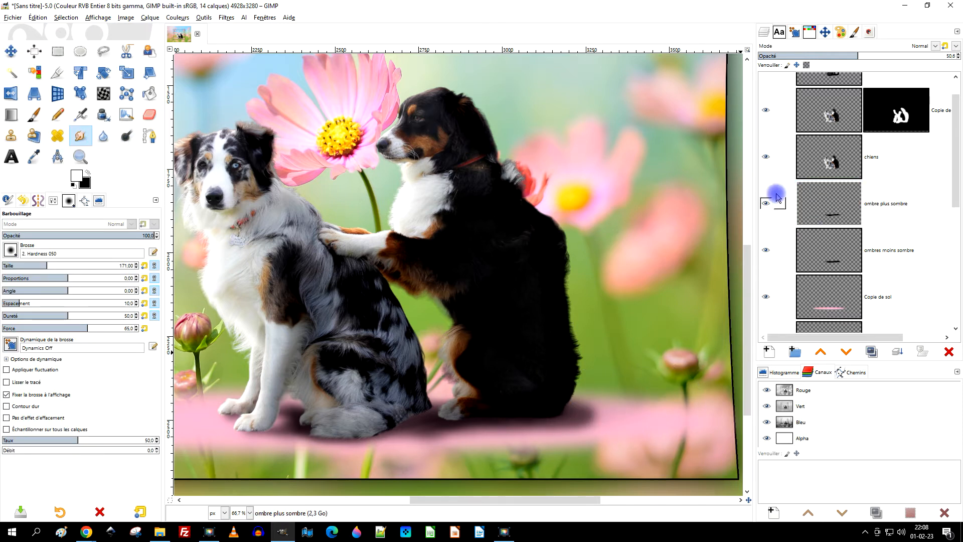
left_click(834, 245)
scroll(601, 428, "up", 3)
left_click_drag(637, 417, 523, 406)
left_click_drag(620, 382, 516, 383)
left_click_drag(609, 449, 516, 453)
mouse_move(600, 427)
left_mouse_down()
mouse_move(549, 427)
mouse_move(569, 439)
mouse_move(496, 470)
mouse_move(506, 480)
mouse_move(393, 486)
left_mouse_up()
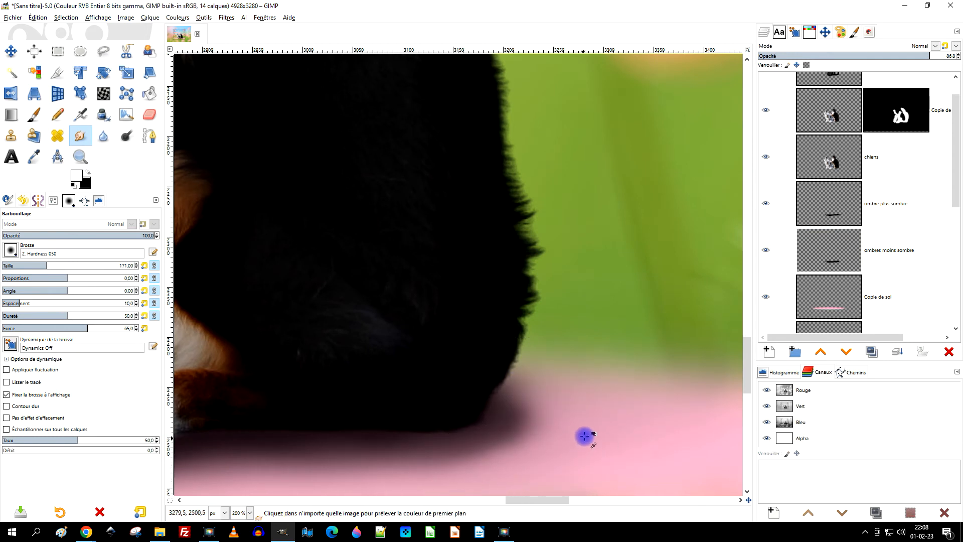
scroll(586, 437, "down", 3)
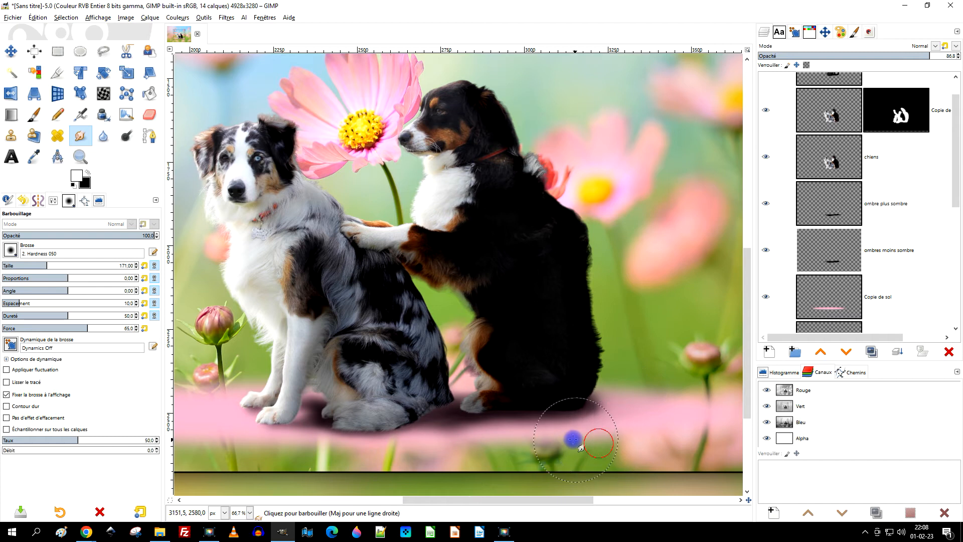
Lower the "ombres moins sombre" layer's opacity to 78,5 and check the ground shadow in the whole scene.
left_click(822, 247)
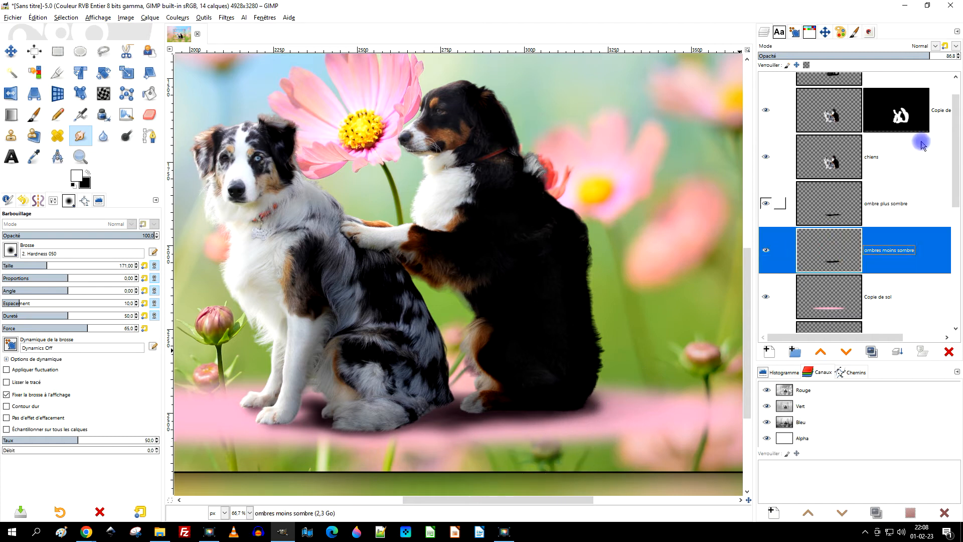
left_click_drag(908, 56, 894, 55)
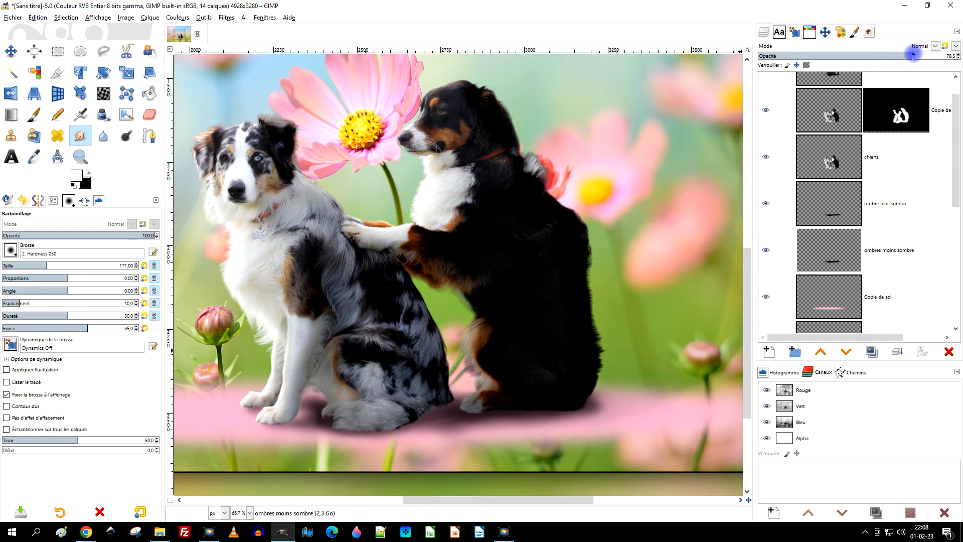
scroll(555, 292, "down", 2, "ctrl")
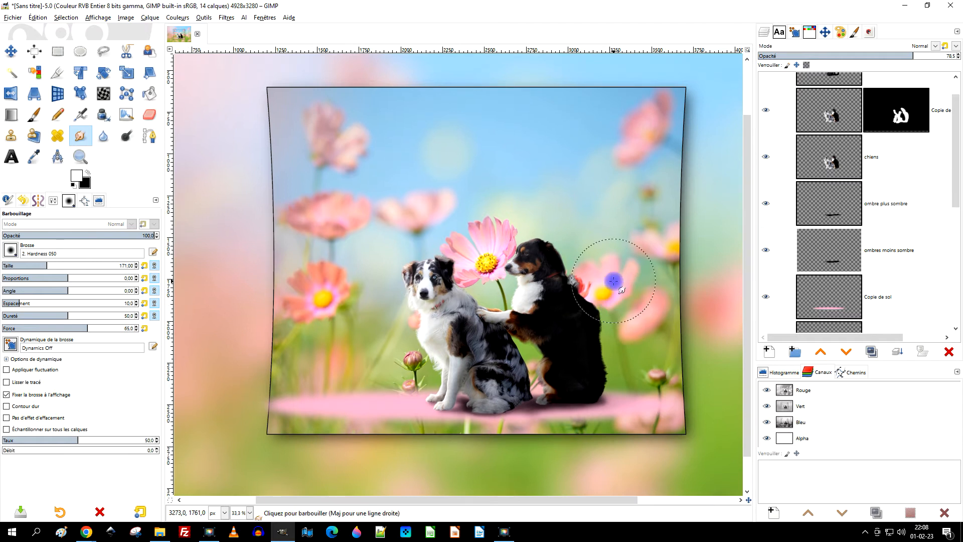
scroll(613, 281, "down", 1, "ctrl")
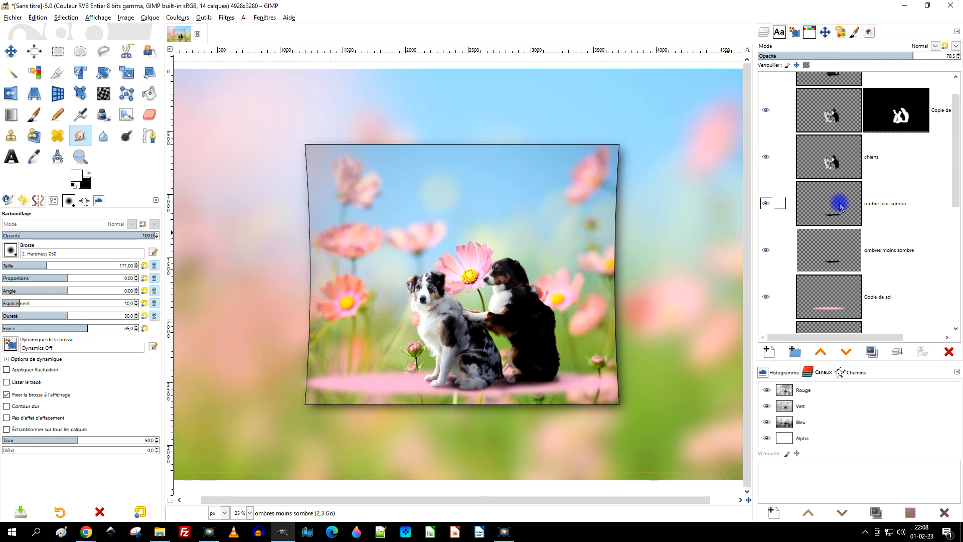
Resize the "ombres moins sombre" and "ombre plus sombre" layers to the image dimensions.
scroll(839, 221, "down", 1)
scroll(841, 228, "down", 1)
right_click(830, 188)
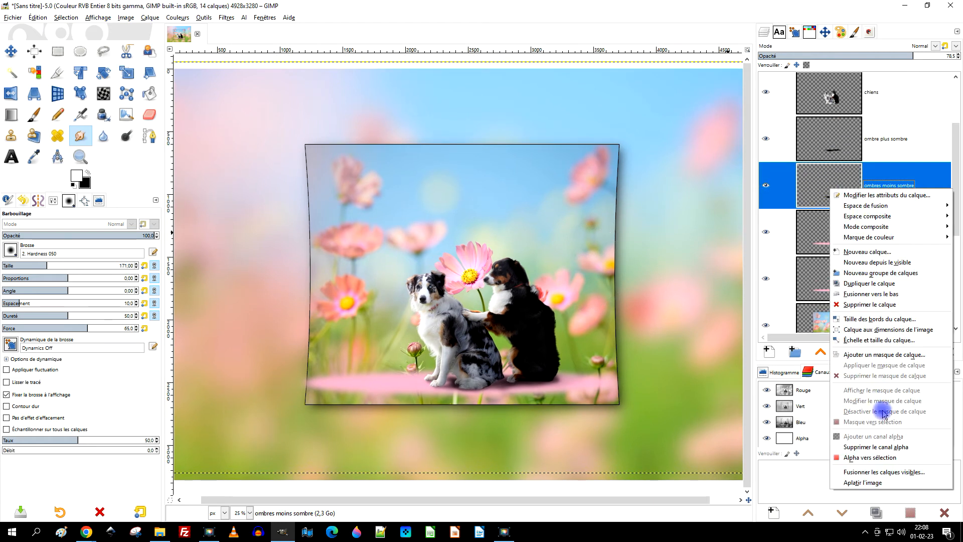
left_click(901, 330)
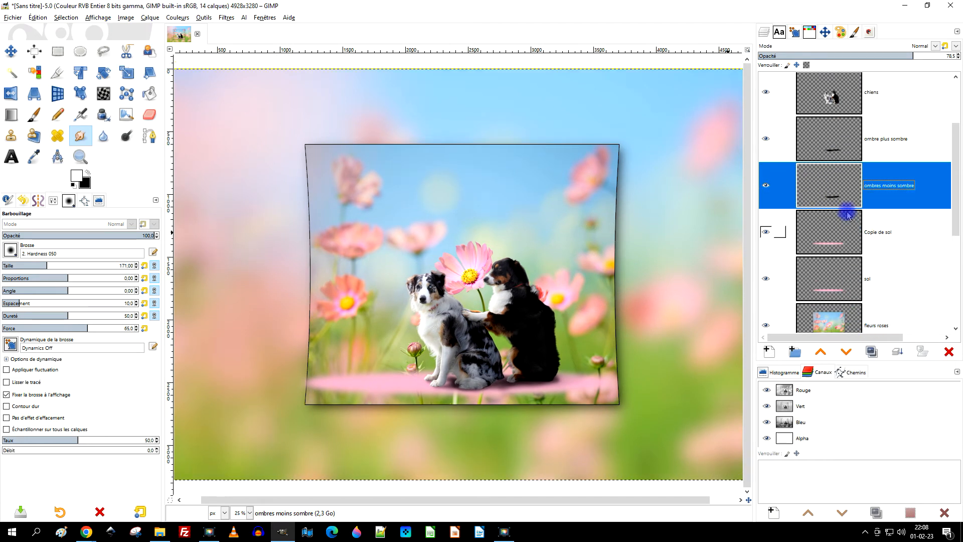
right_click(832, 145)
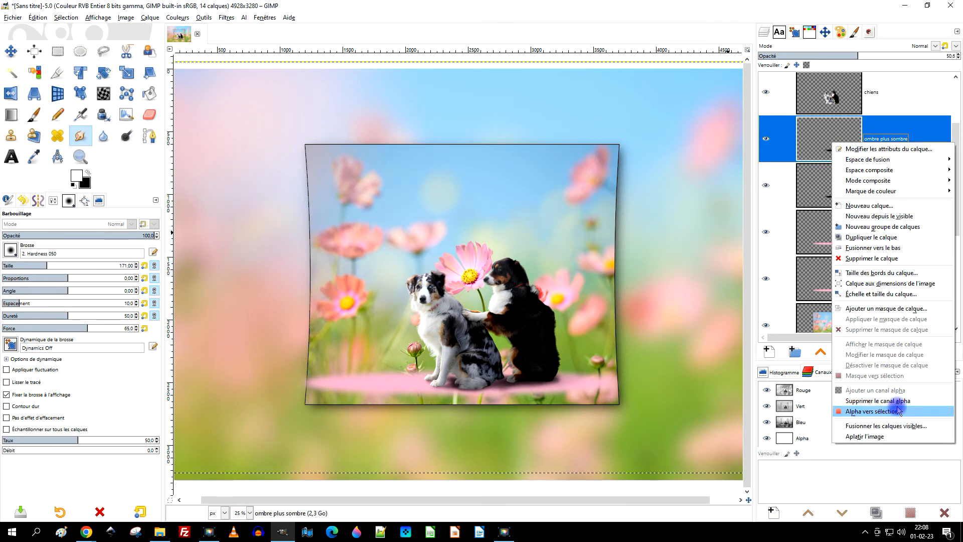
left_click(903, 286)
Resize the "chiens" layer and the masked dog copy above it to the image dimensions.
scroll(888, 226, "up", 2)
left_click(829, 155)
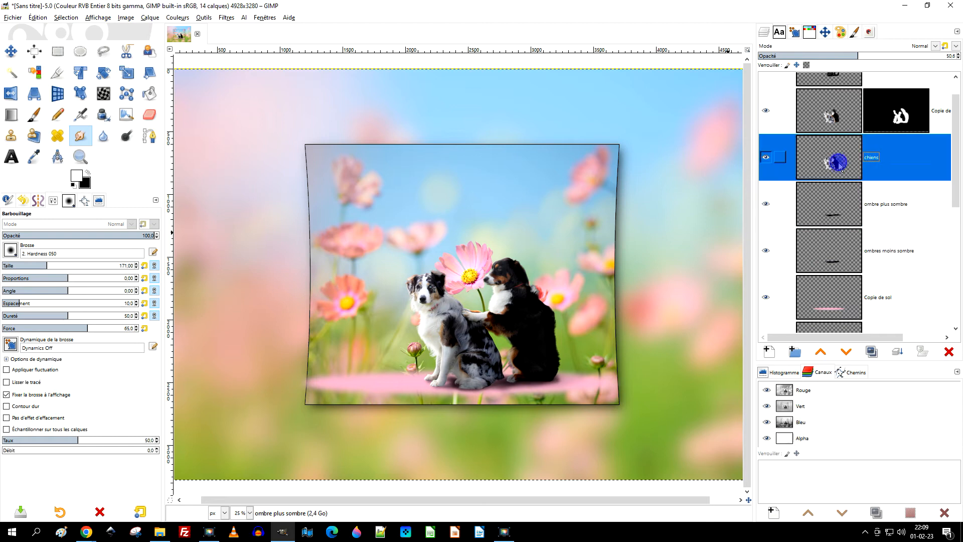
right_click(841, 165)
left_click(903, 304)
left_click(829, 116)
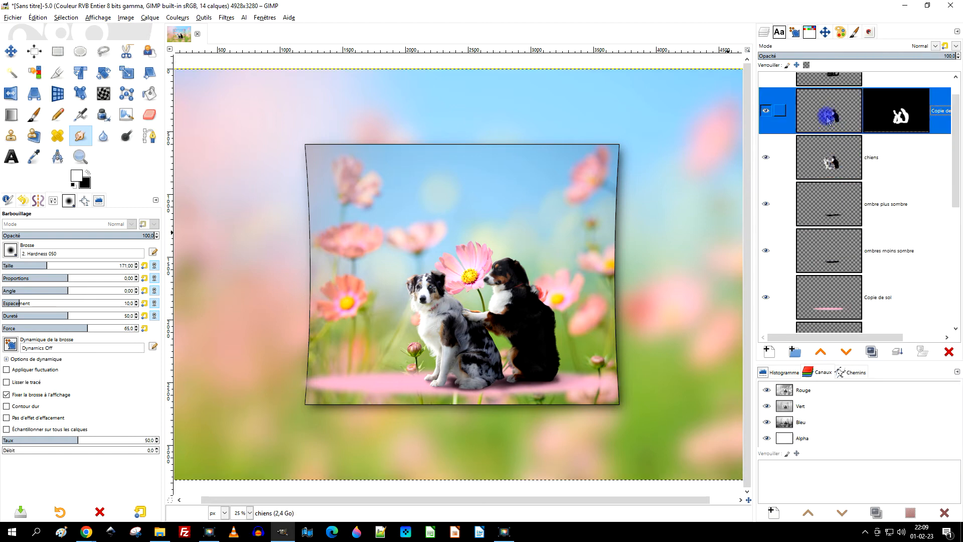
right_click(832, 120)
left_click(903, 260)
Resize the "ombre plus sombre sur les chiens" layer to the image dimensions.
scroll(817, 98, "up", 1)
left_click(816, 99)
right_click(817, 99)
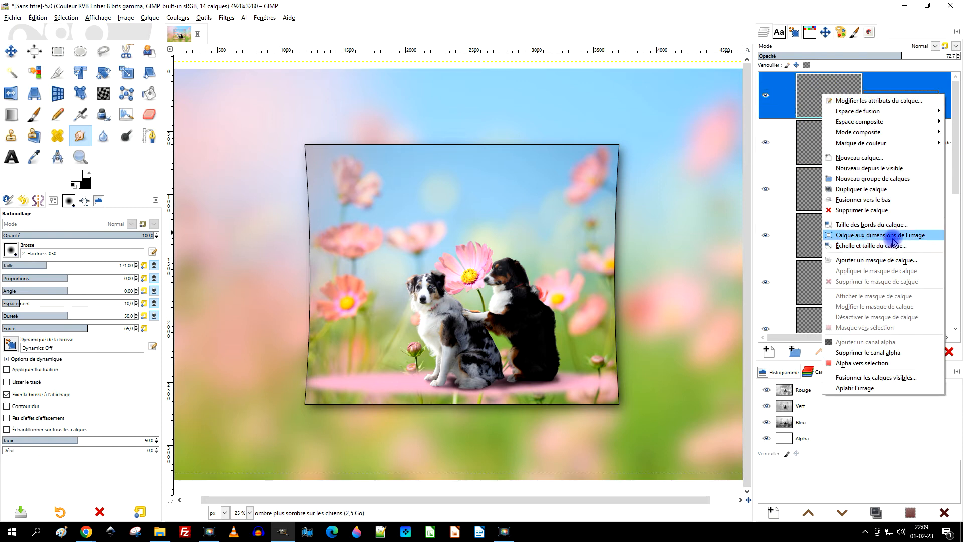
left_click(893, 295)
Duplicate the "ombre de fleurs roses" layer to reinforce the flower crop's shadow, leaving the copy at 100 opacity.
scroll(667, 253, "down", 1)
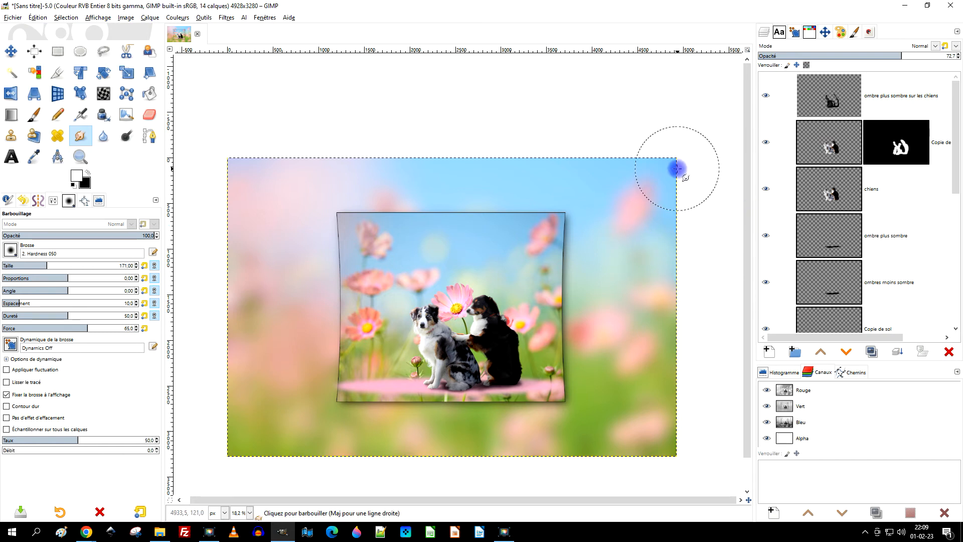
scroll(886, 221, "down", 3)
scroll(886, 220, "down", 3)
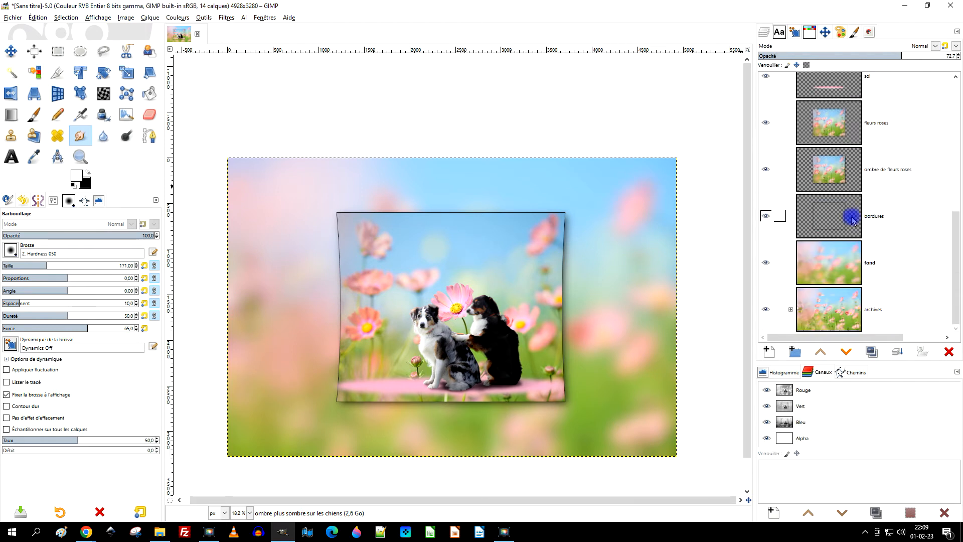
left_click(844, 175)
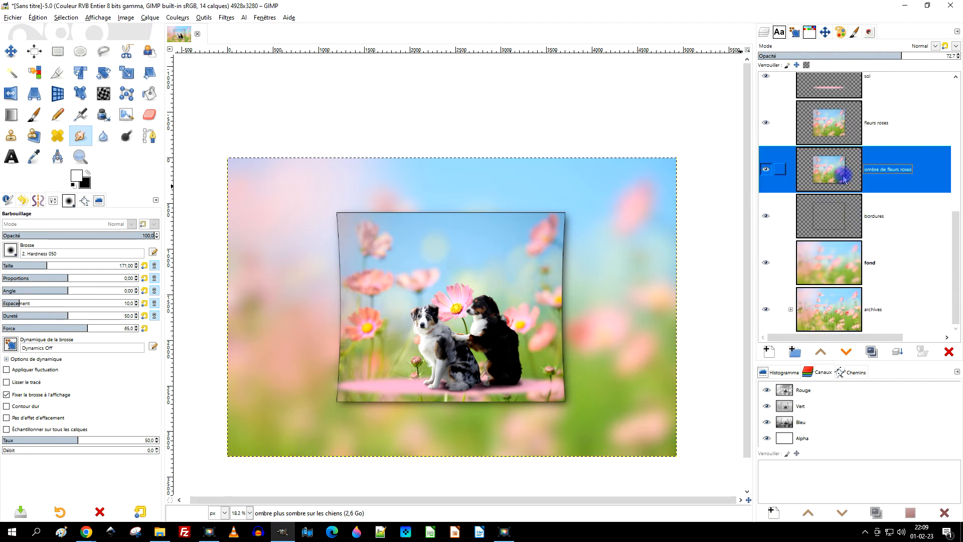
left_click(871, 349)
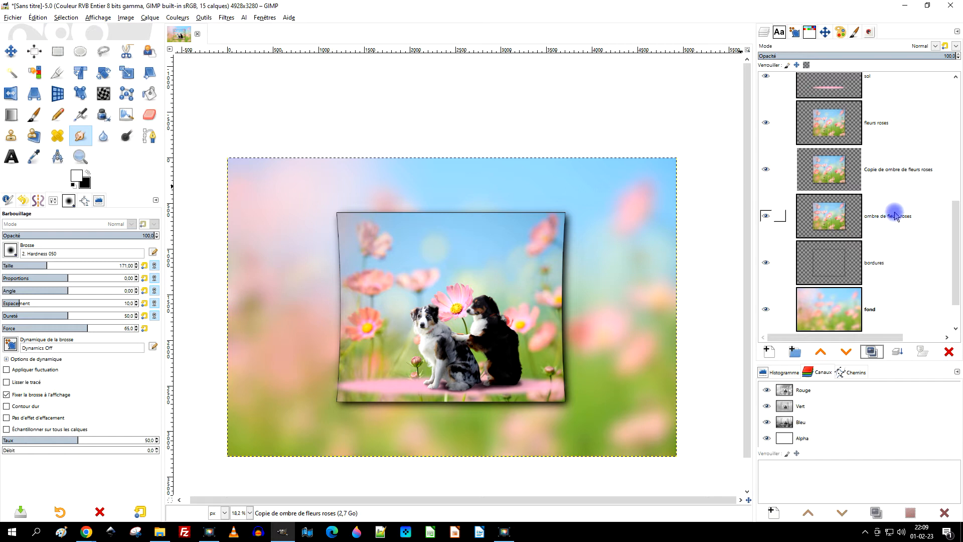
left_click(913, 164)
left_click(921, 56)
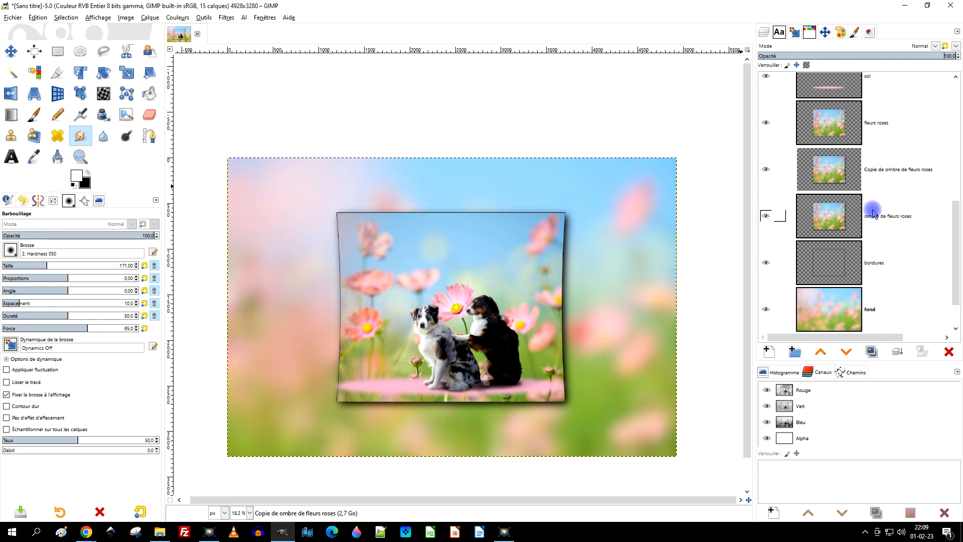
Activate the Text tool and choose Salina Thin as its font.
left_click(14, 163)
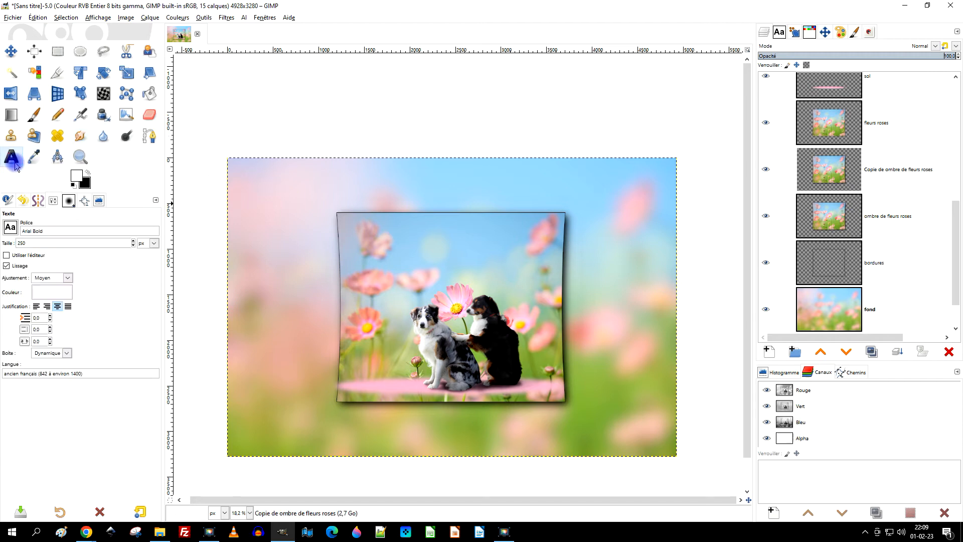
left_click(10, 227)
scroll(50, 315, "down", 15)
mouse_move(88, 255)
left_mouse_down()
mouse_move(92, 288)
mouse_move(89, 281)
left_mouse_up()
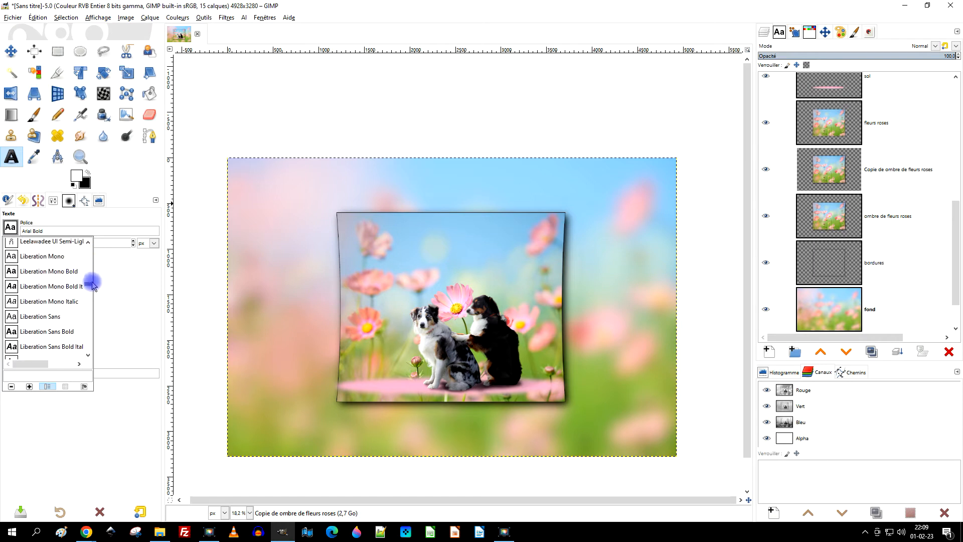
scroll(58, 309, "down", 5)
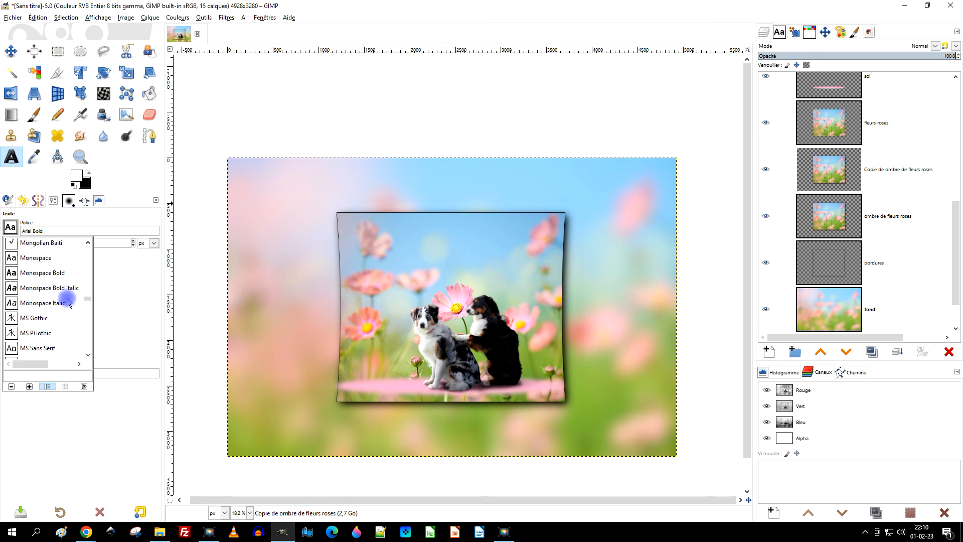
scroll(67, 301, "down", 5)
scroll(67, 301, "down", 6)
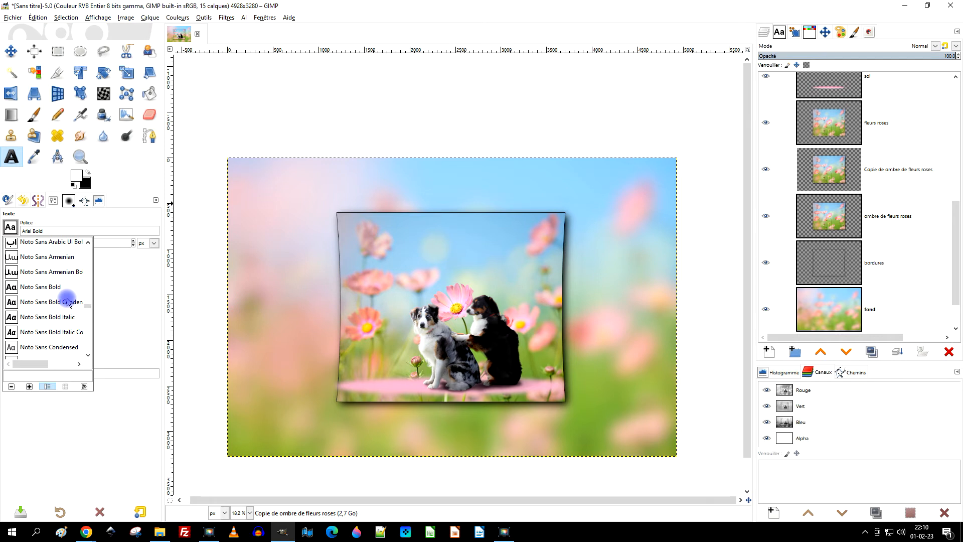
scroll(68, 301, "down", 4)
scroll(68, 301, "down", 10)
scroll(68, 301, "down", 3)
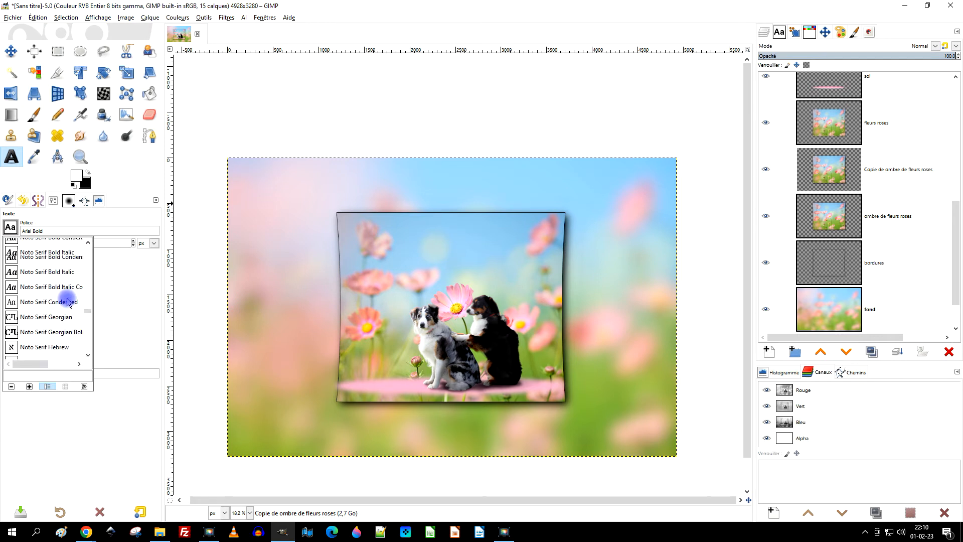
scroll(68, 301, "down", 3)
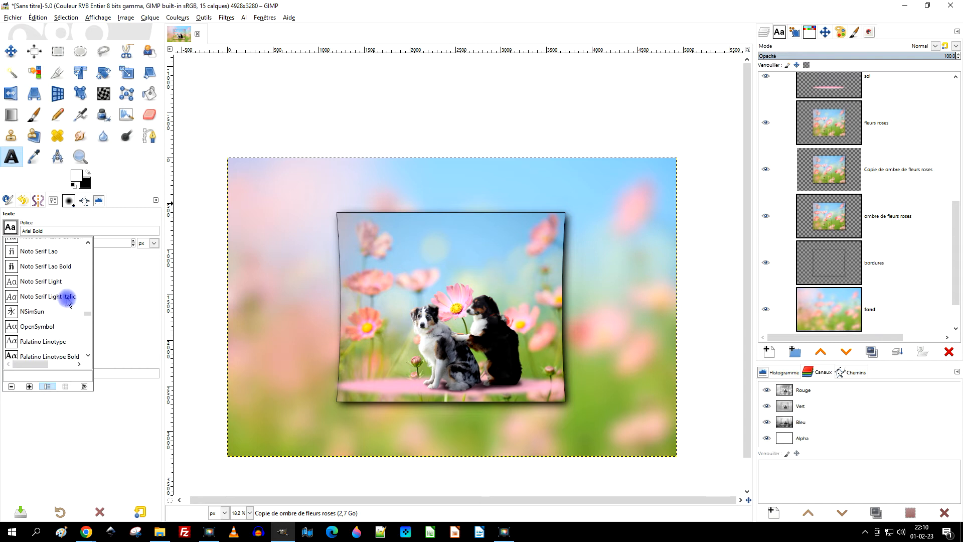
scroll(68, 301, "down", 2)
scroll(68, 301, "down", 4)
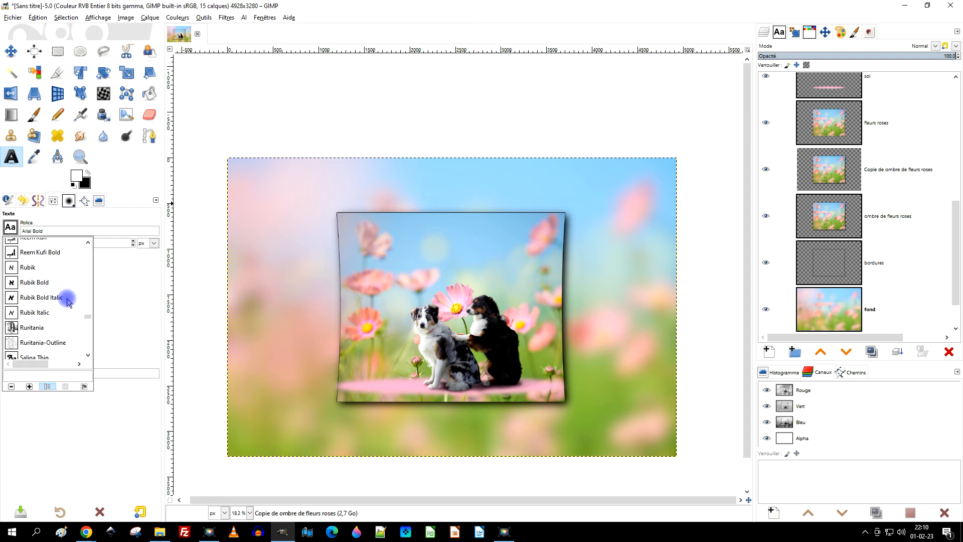
scroll(68, 301, "down", 1)
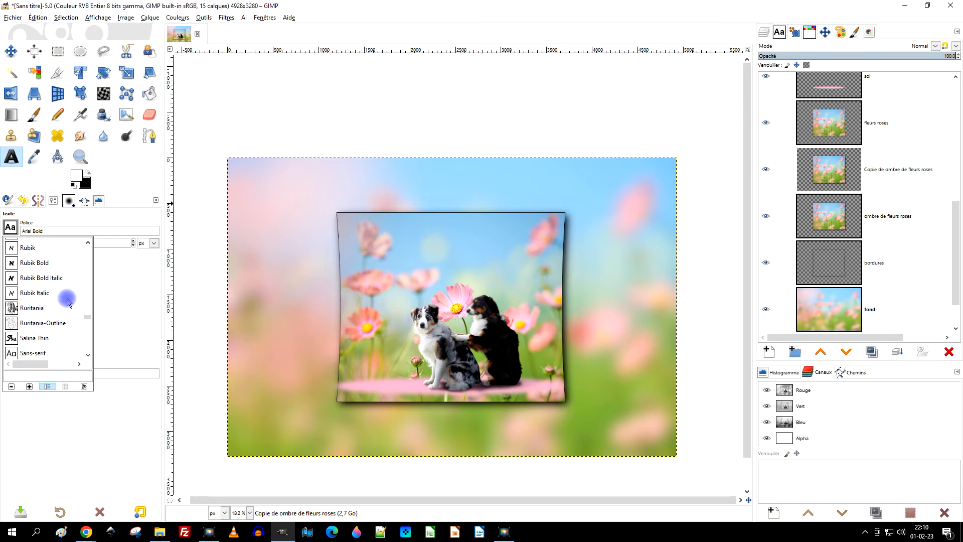
left_click(29, 338)
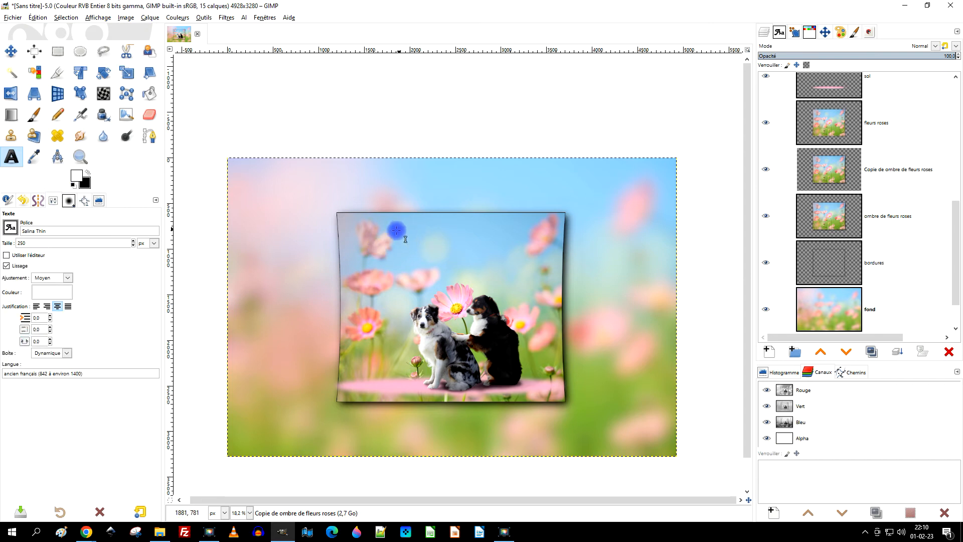
Add the white text "LOVE AFFAIRE" at size 250 px in the sky above the dogs.
left_click(388, 234)
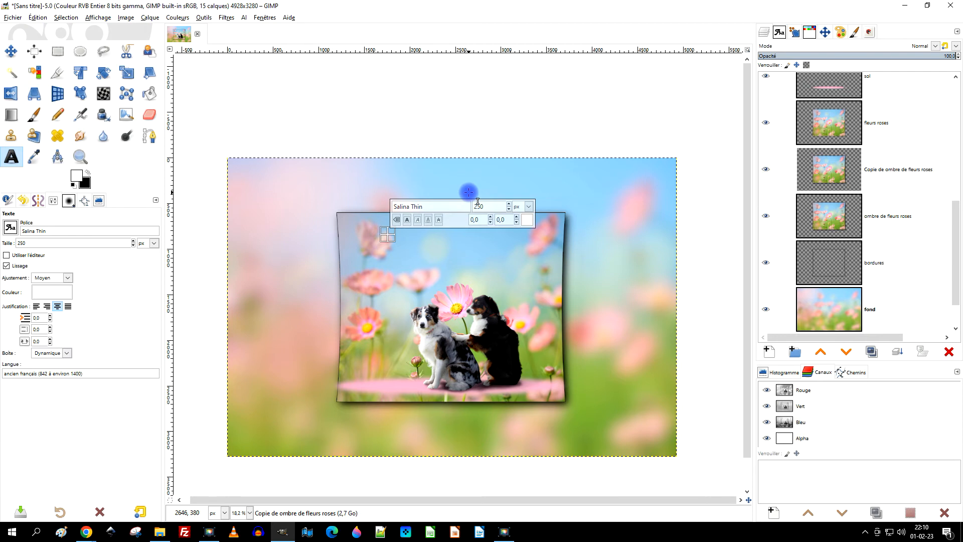
key("Caps_Lock")
type("LOVE ")
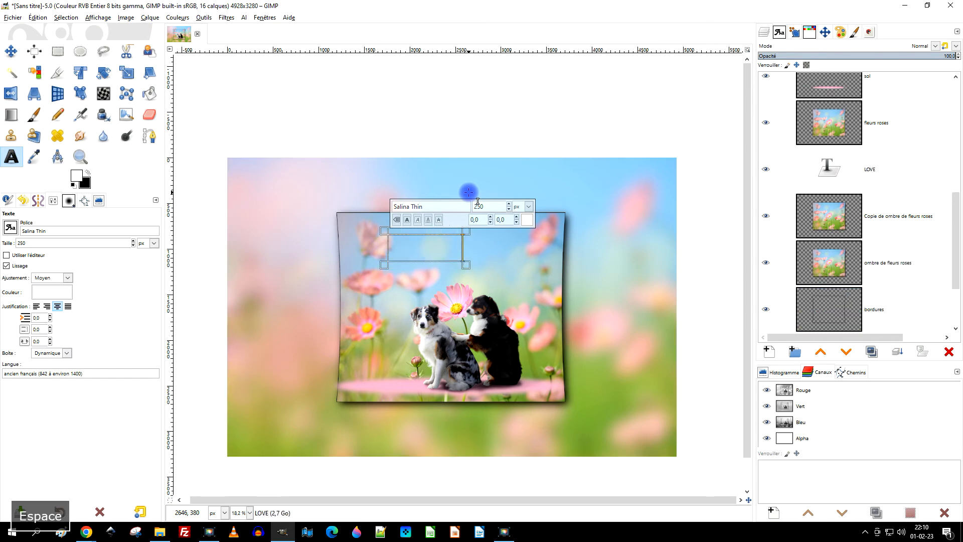
type("A")
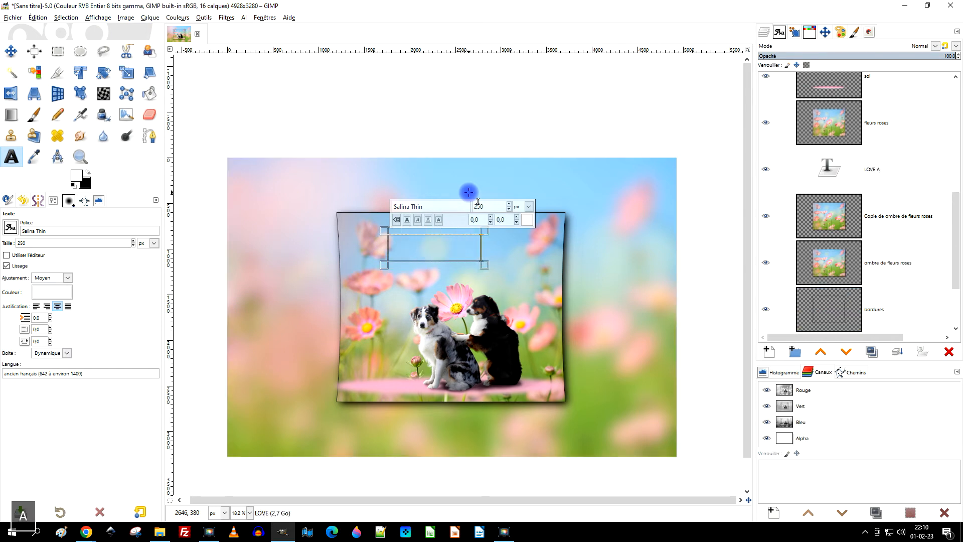
type("FFAIRE")
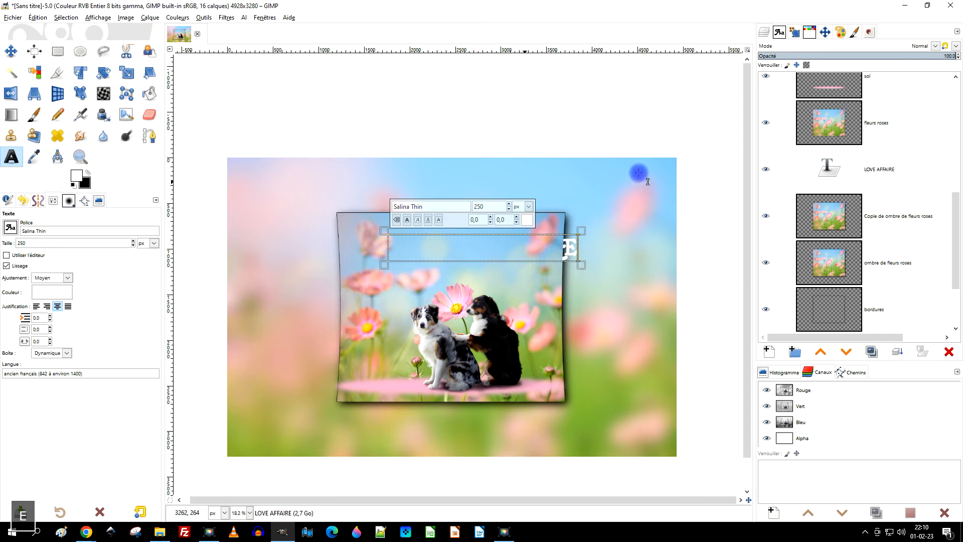
Raise the "LOVE AFFAIRE" text layer to the top of the layer stack, above "ombre plus sombre sur les chiens".
left_click(821, 352)
left_click(822, 356)
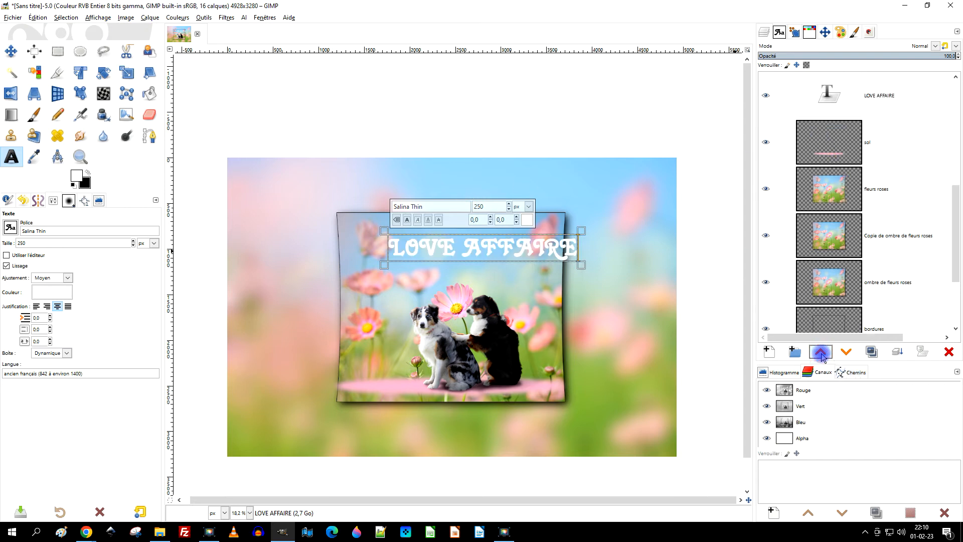
left_click(822, 354)
scroll(884, 234, "up", 6)
scroll(883, 231, "up", 1)
left_click(822, 352)
left_click(821, 353)
left_click(822, 352)
left_click(821, 352)
left_click(820, 351)
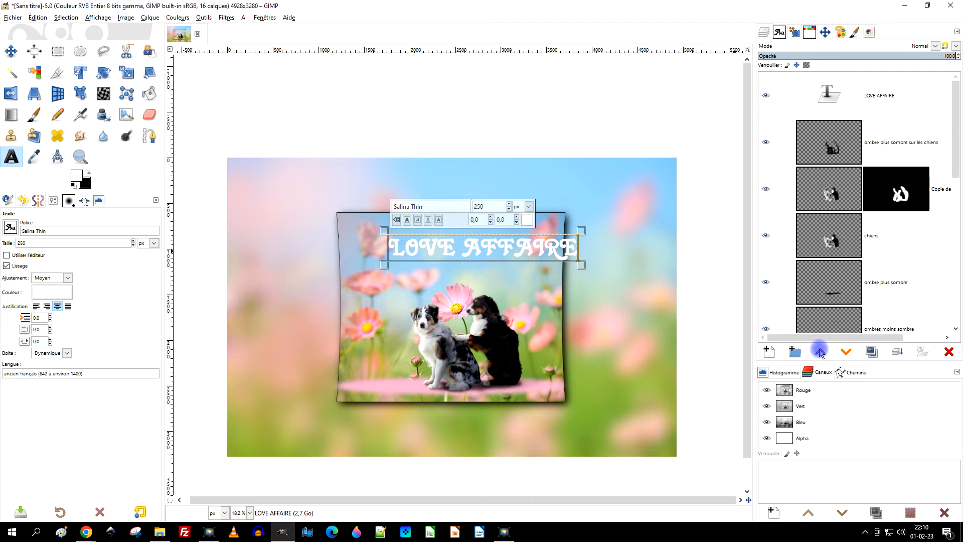
Rewrite the text above the dogs as "Love affaire", with only the initial L in uppercase.
scroll(572, 256, "up", 2)
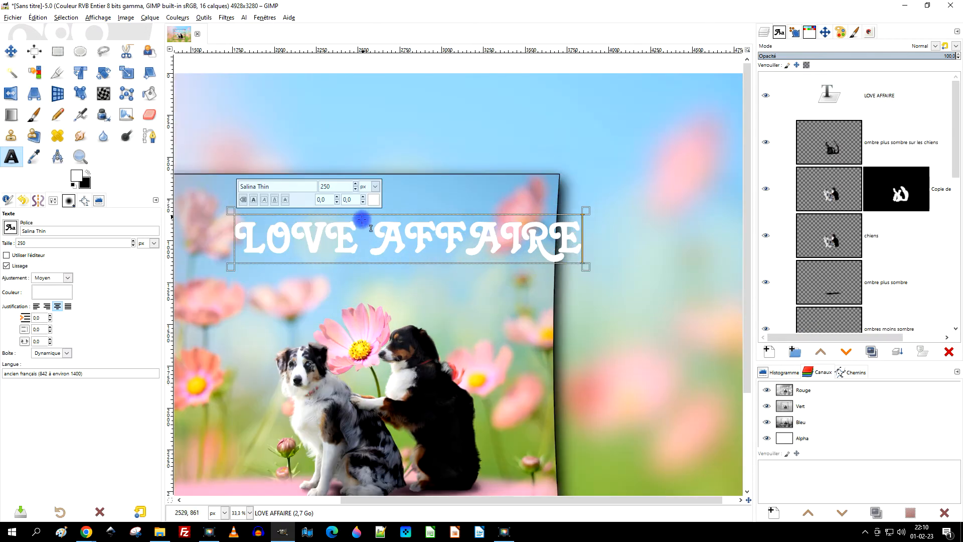
left_click_drag(269, 233, 689, 238)
type("ov")
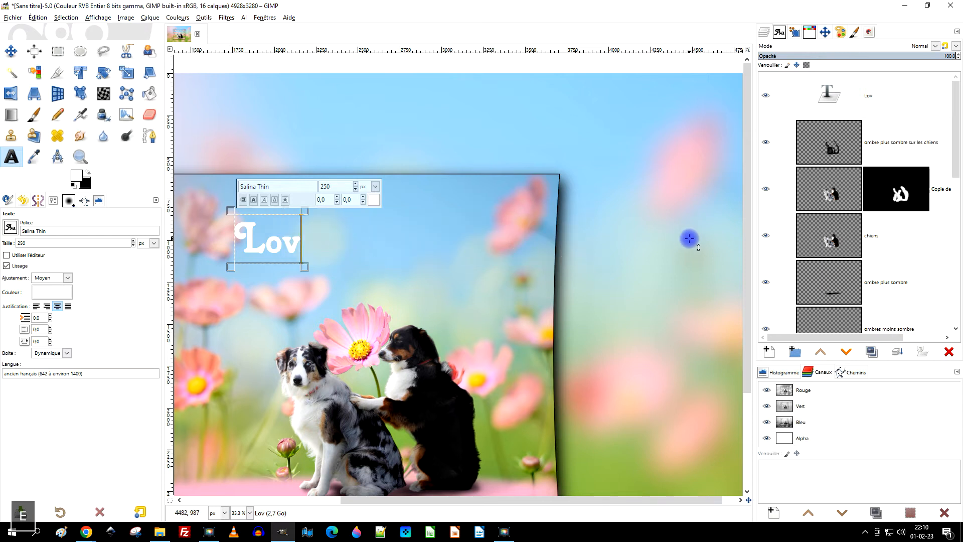
type("e af")
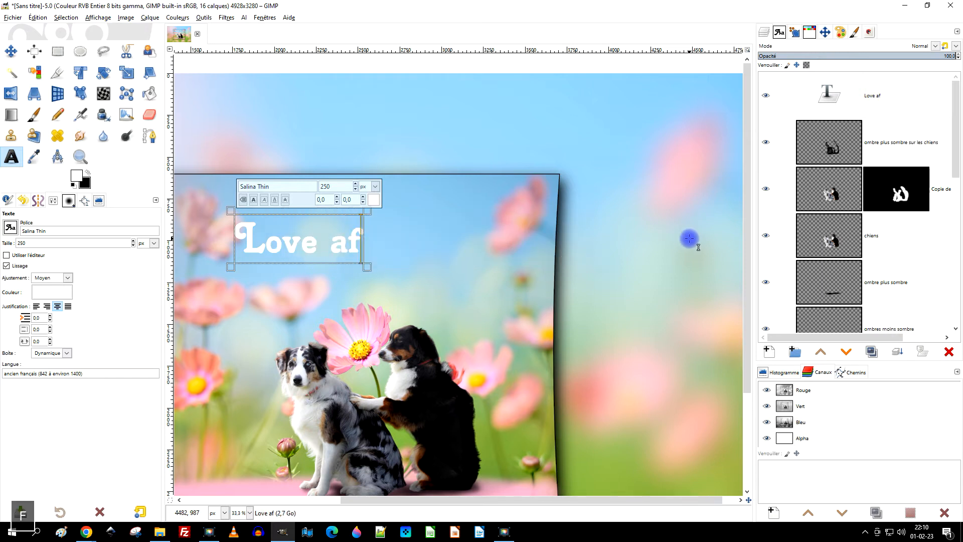
type("faire")
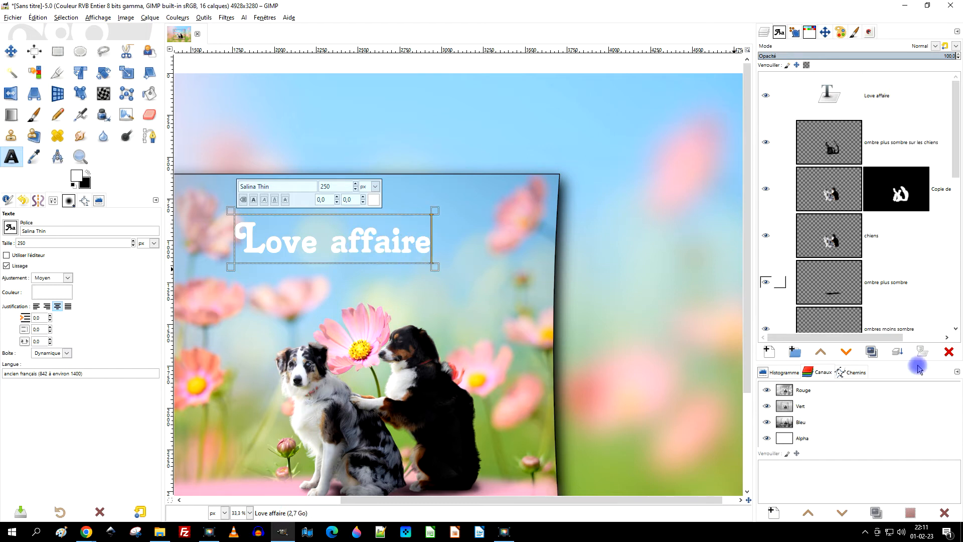
Change the font of the whole "Love affaire" text to ElegantDragon and select its font name.
key("ctrl+a")
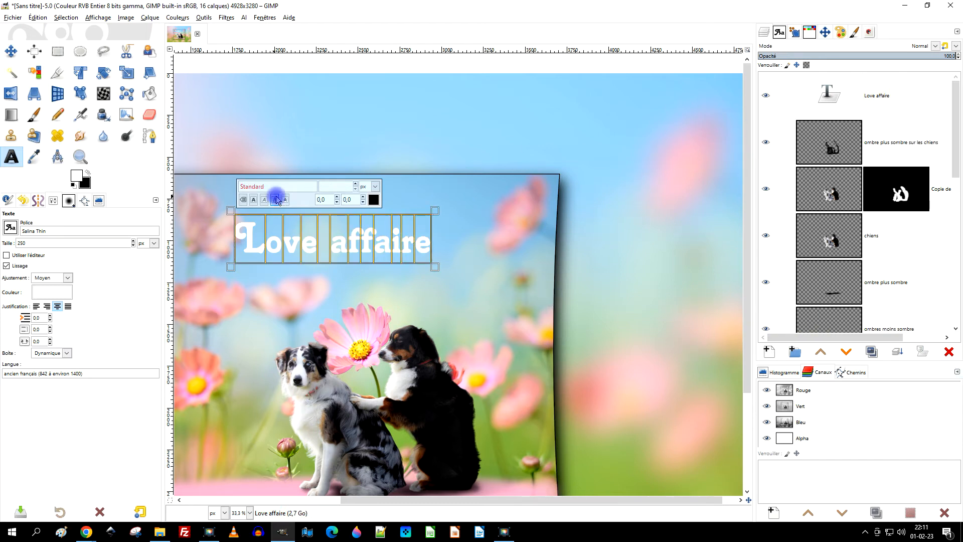
double_click(256, 186)
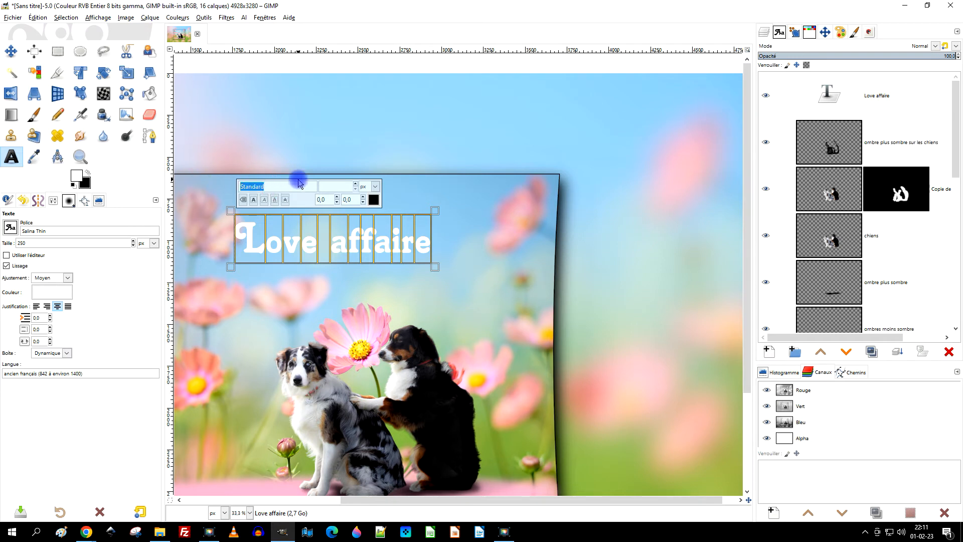
type("ele")
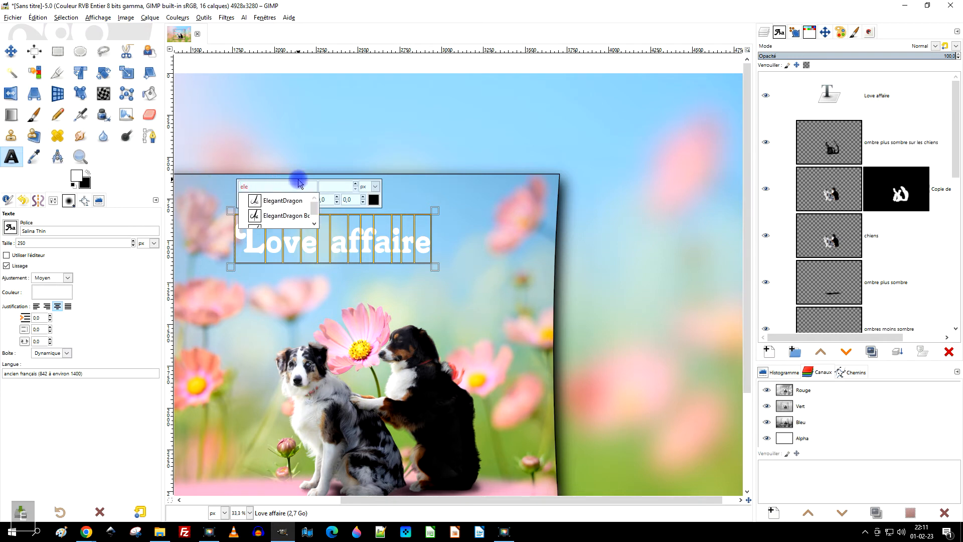
left_click(280, 200)
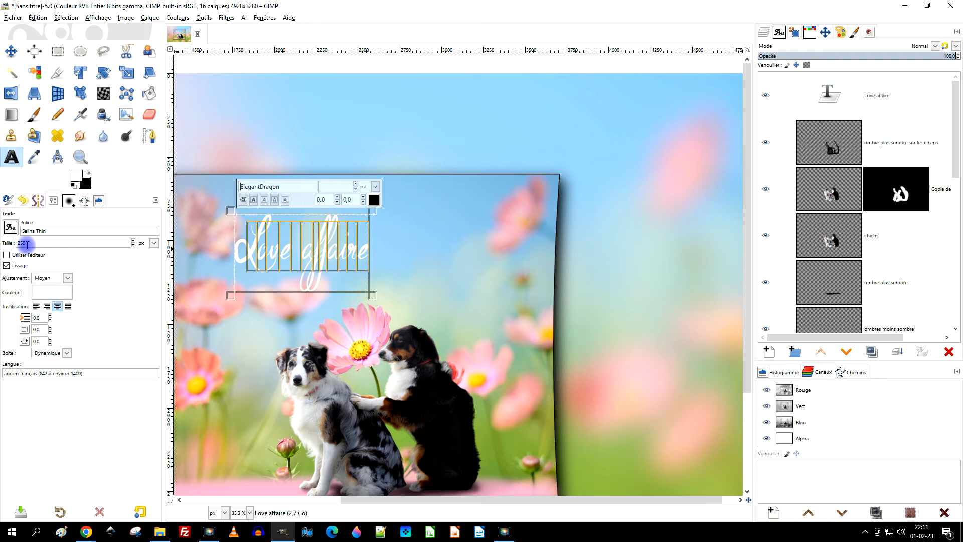
left_click_drag(287, 187, 246, 186)
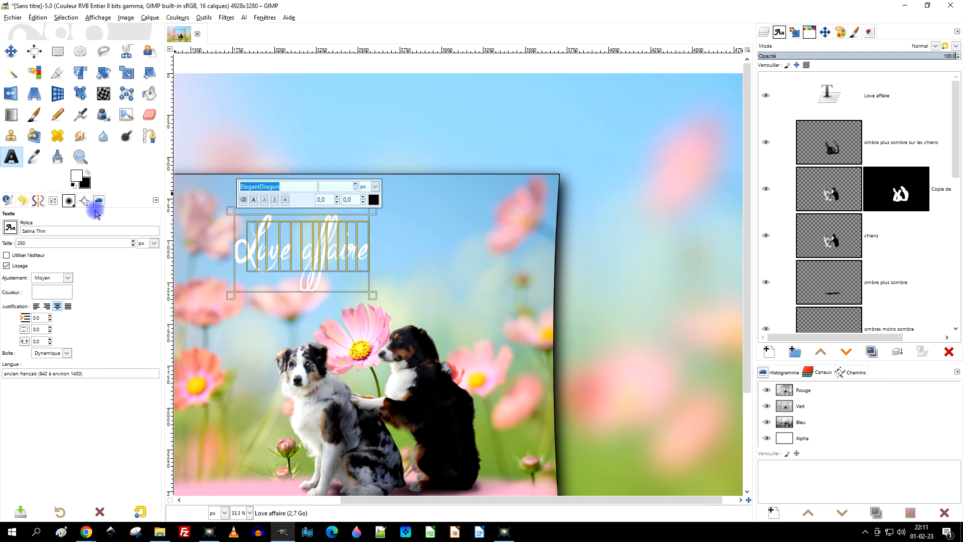
Change the font of the whole "Love affaire" text to Tiranti Solid LET Thin and enlarge it to 404 px.
left_click(10, 226)
scroll(70, 331, "down", 7)
scroll(67, 321, "down", 7)
scroll(69, 320, "down", 8)
scroll(69, 321, "down", 10)
scroll(69, 320, "down", 5)
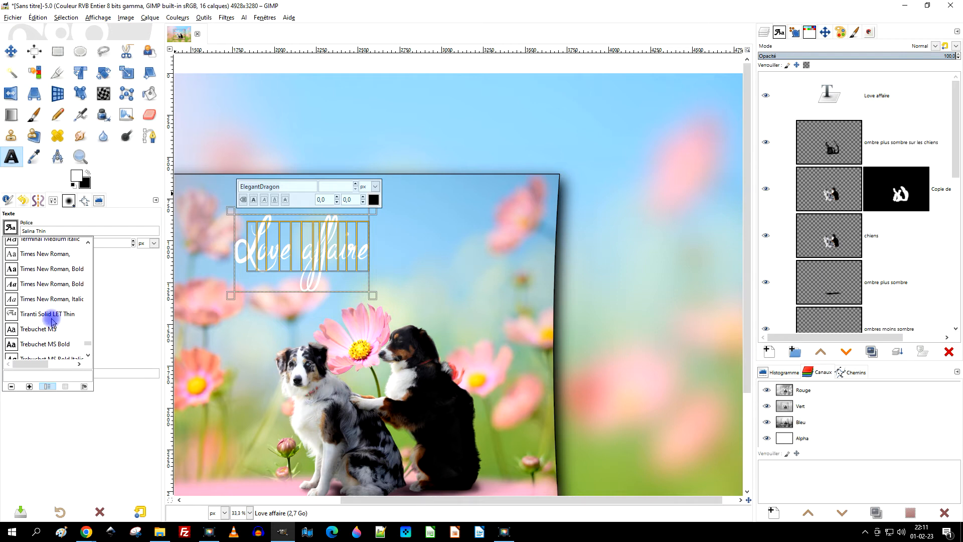
left_click(50, 314)
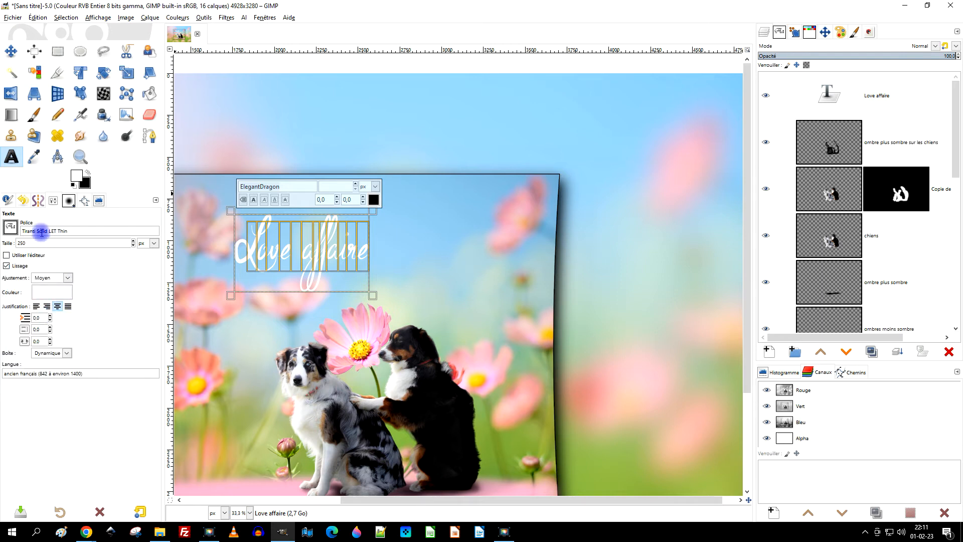
key("ctrl+c")
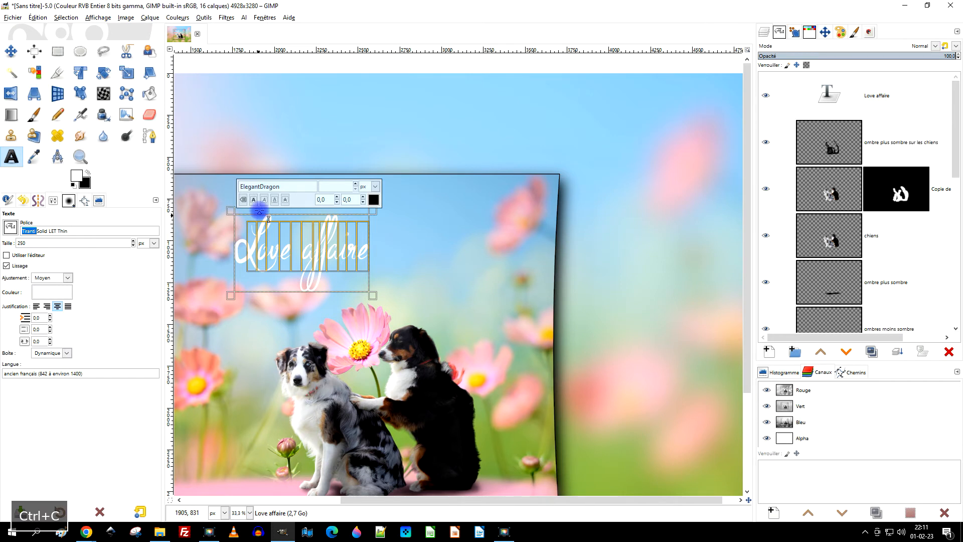
key("ctrl+v")
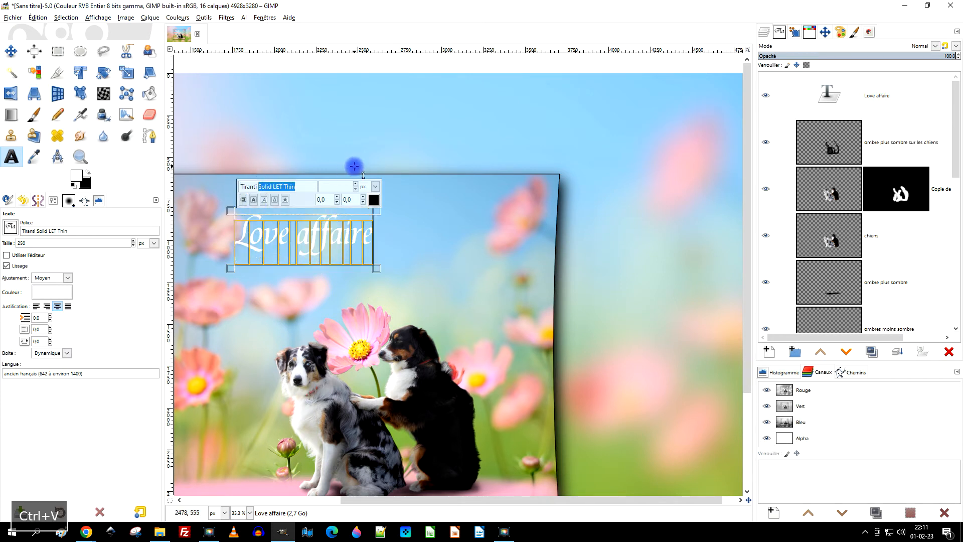
left_click(305, 185)
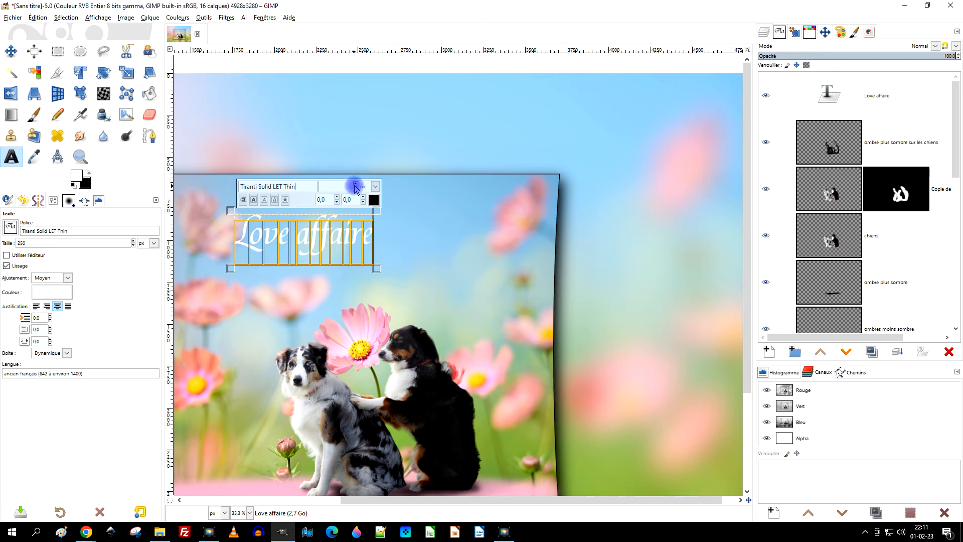
left_click(356, 184)
left_click(356, 184)
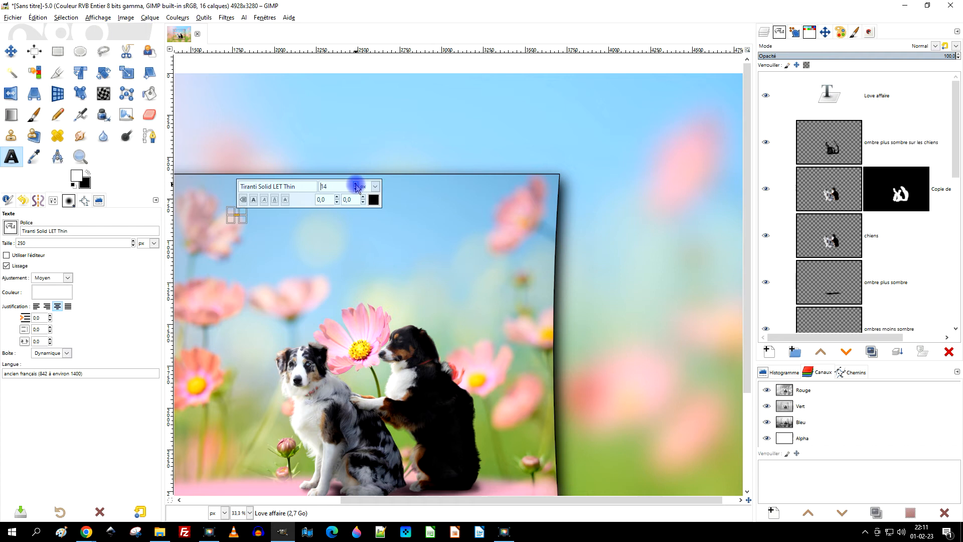
left_click_drag(356, 184, 356, 184)
left_click_drag(356, 186, 357, 185)
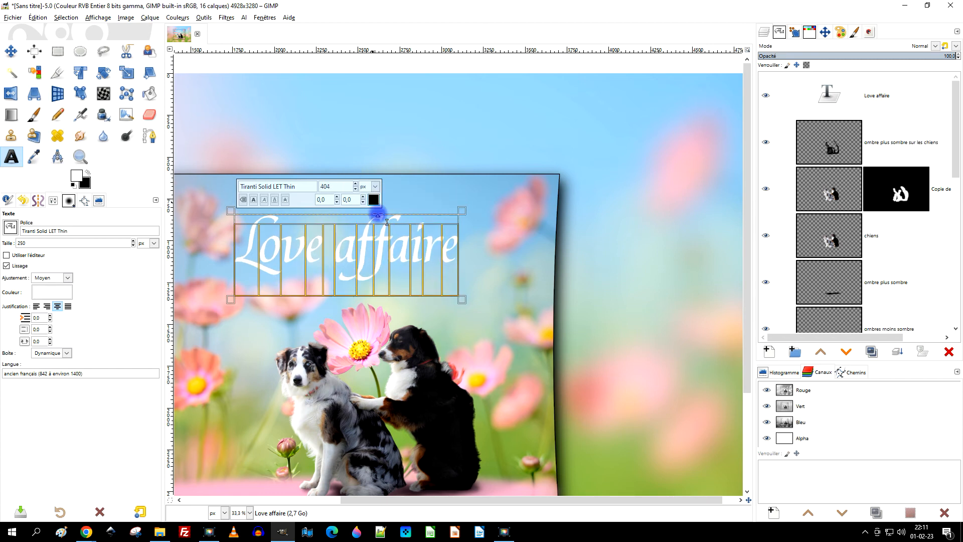
Delete the final "e" of the title so that it reads "Love affair".
left_click(423, 251)
key("Right")
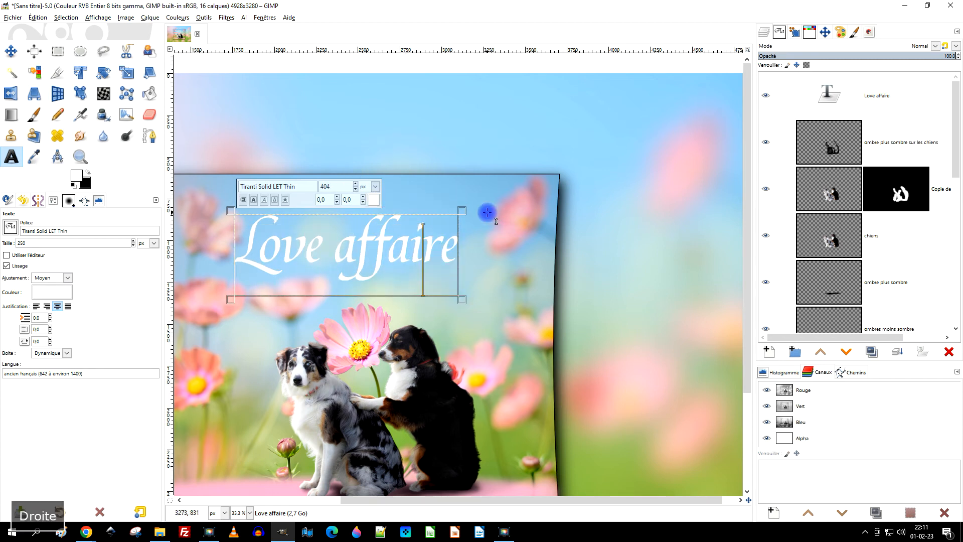
key("BackSpace")
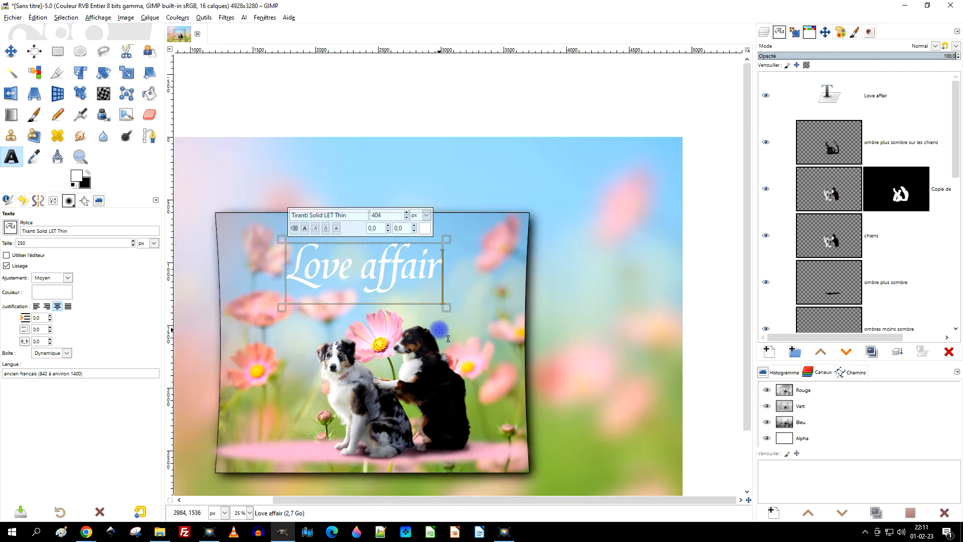
scroll(436, 328, "down", 2, "ctrl")
left_click_drag(410, 327, 488, 312)
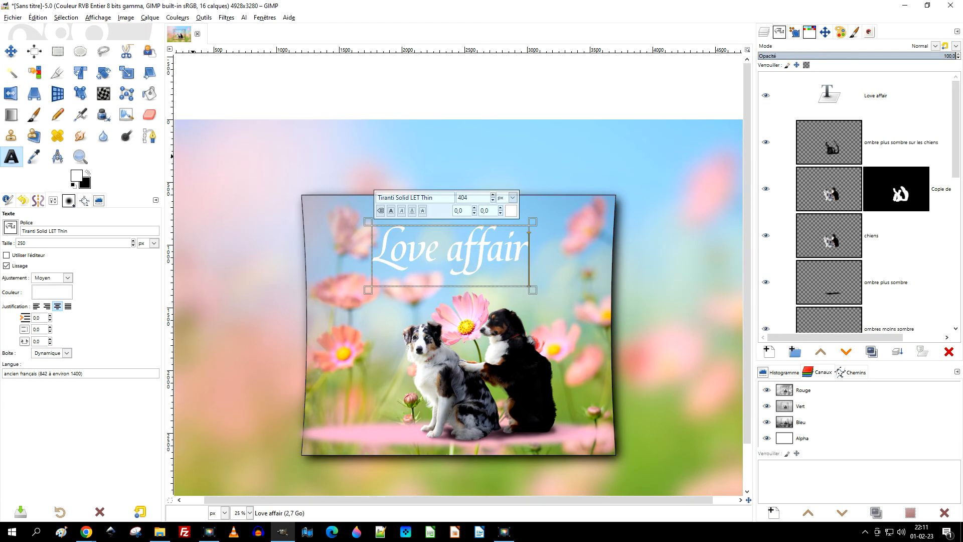
key("alt+Tab")
type("o")
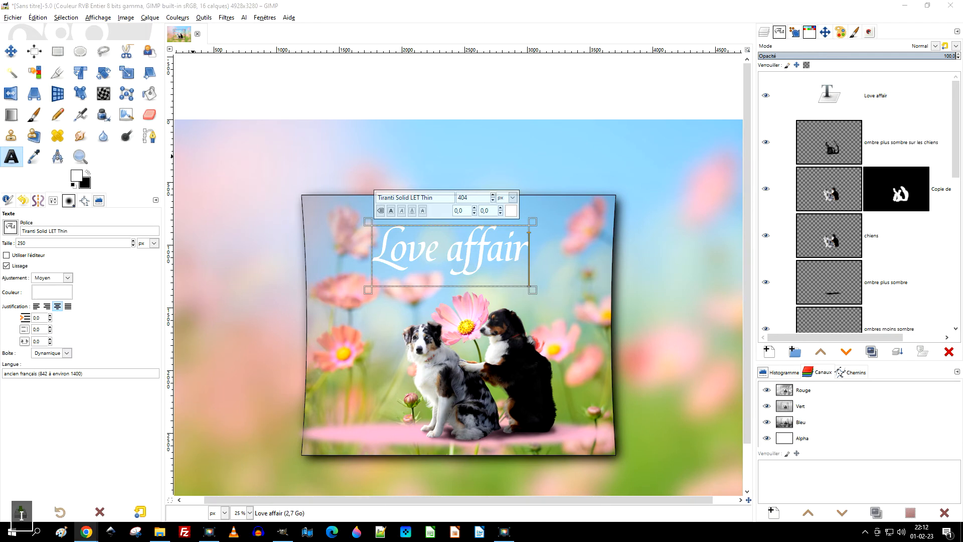
key("Return")
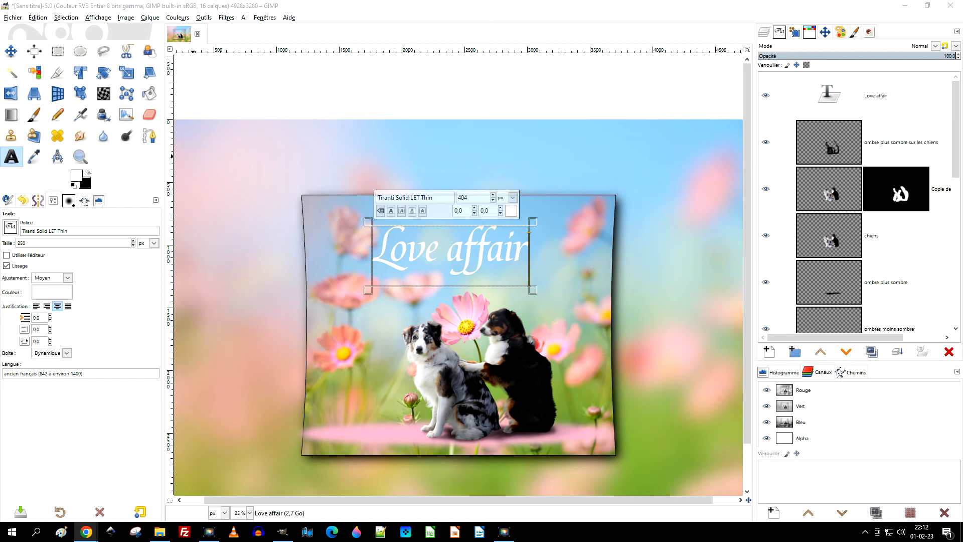
Enlarge the whole "Love affair" text to 466 px and finish editing it.
left_click(476, 251)
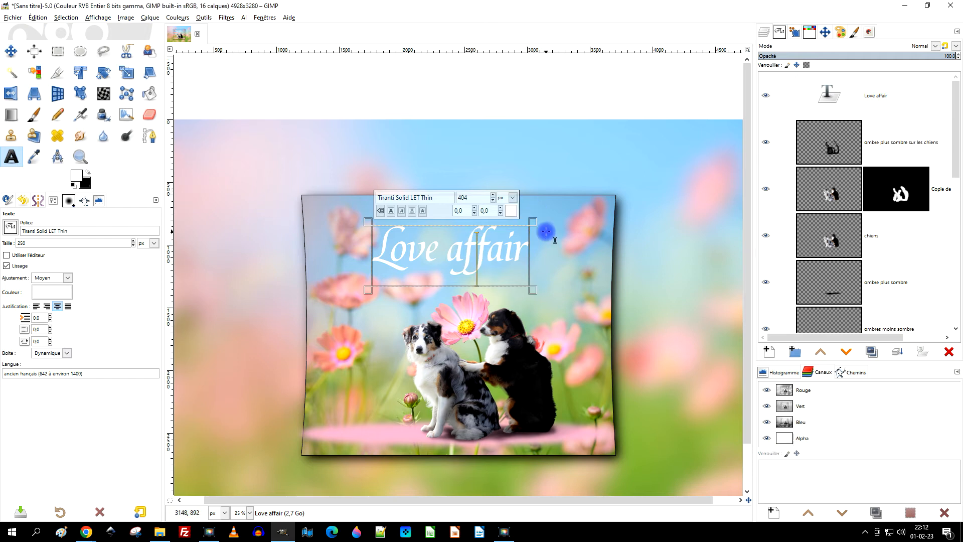
key("ctrl+a")
left_click(493, 196)
left_click(493, 196)
left_click(493, 195)
left_click(493, 195)
left_click(492, 195)
left_click_drag(494, 196, 493, 195)
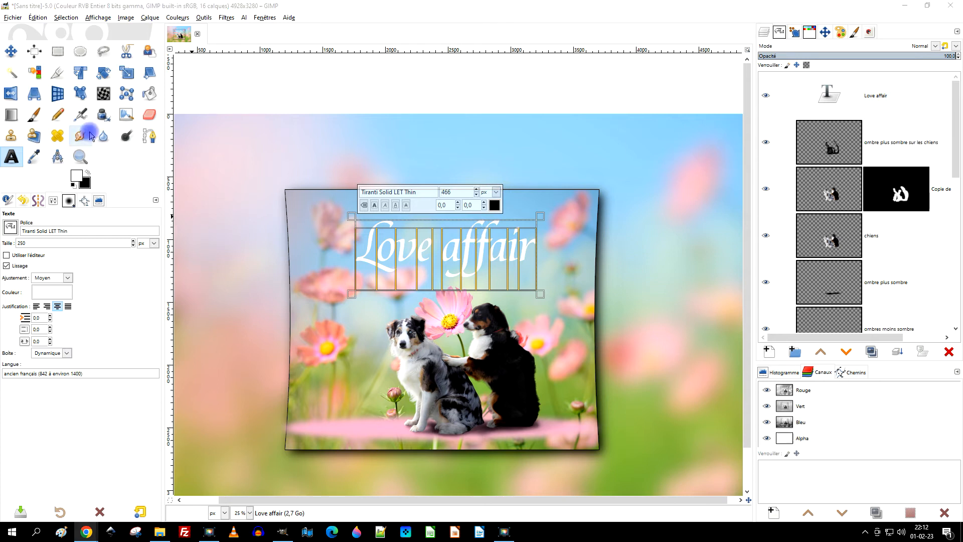
left_click(58, 51)
left_click_drag(505, 358, 514, 318)
scroll(582, 286, "down", 1)
scroll(514, 318, "up", 1)
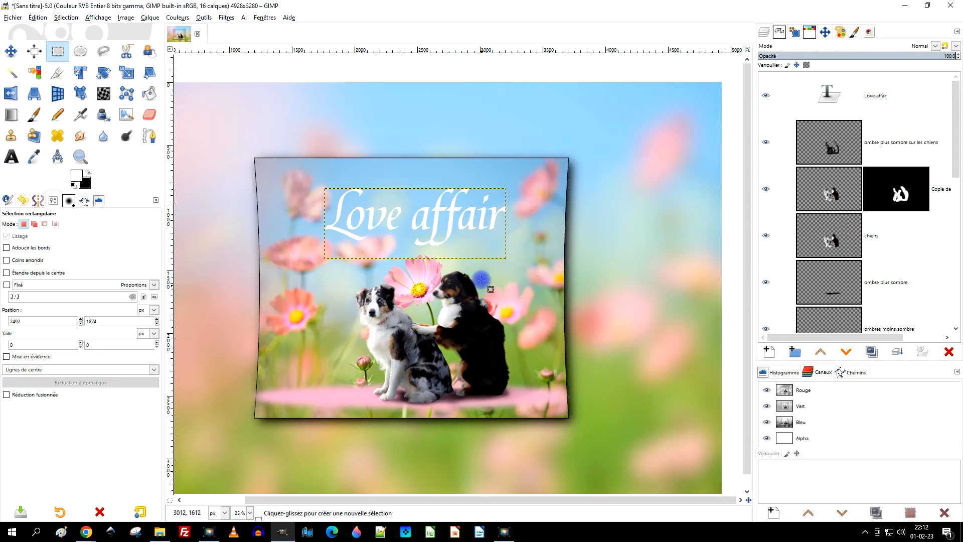
Move the "Love affair" text layer slightly up and left in the sky above the dogs.
left_click(20, 55)
left_click_drag(449, 216, 441, 204)
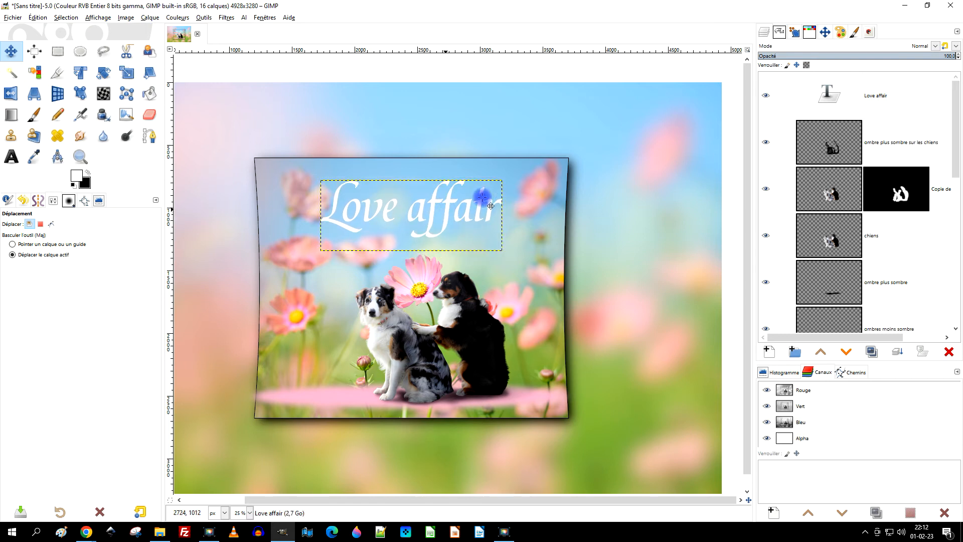
scroll(567, 243, "down", 2)
scroll(555, 248, "up", 1)
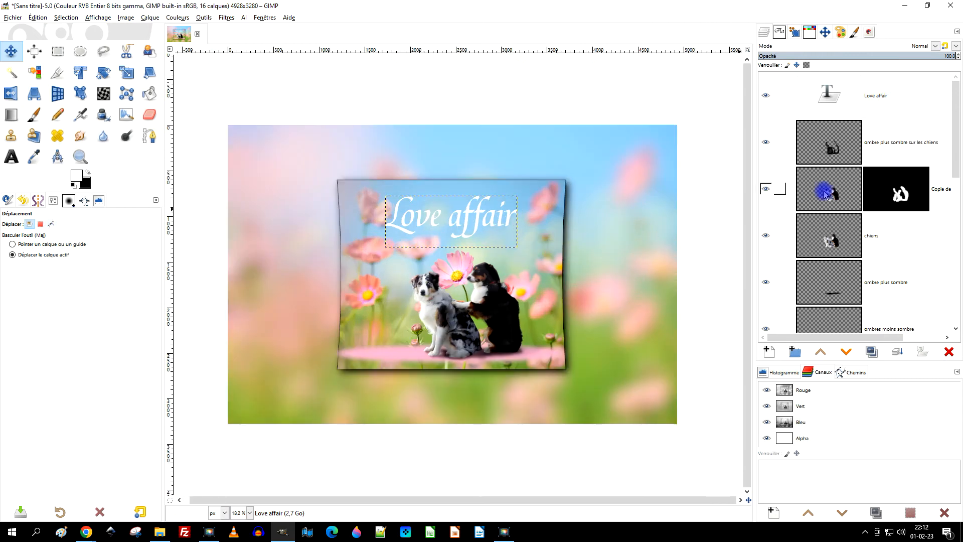
Add a transparent layer named "source lumineuse" directly above "ombre plus sombre sur les chiens".
left_click(827, 150)
left_click_drag(629, 237, 618, 250)
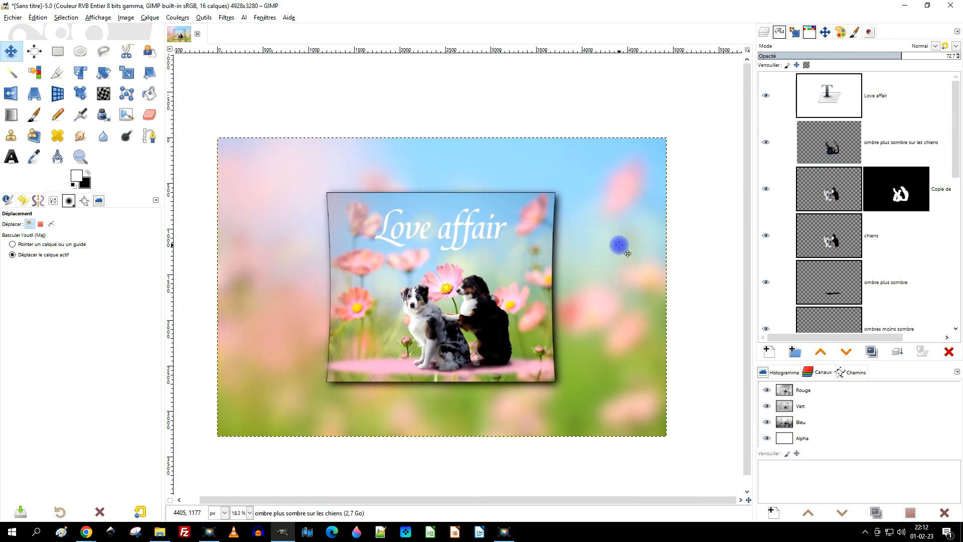
key("ctrl")
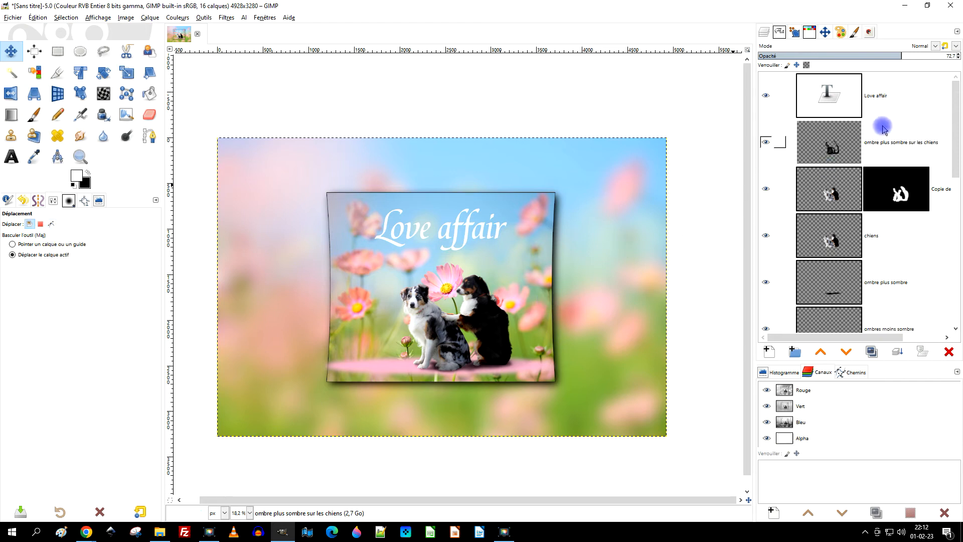
left_click(839, 131)
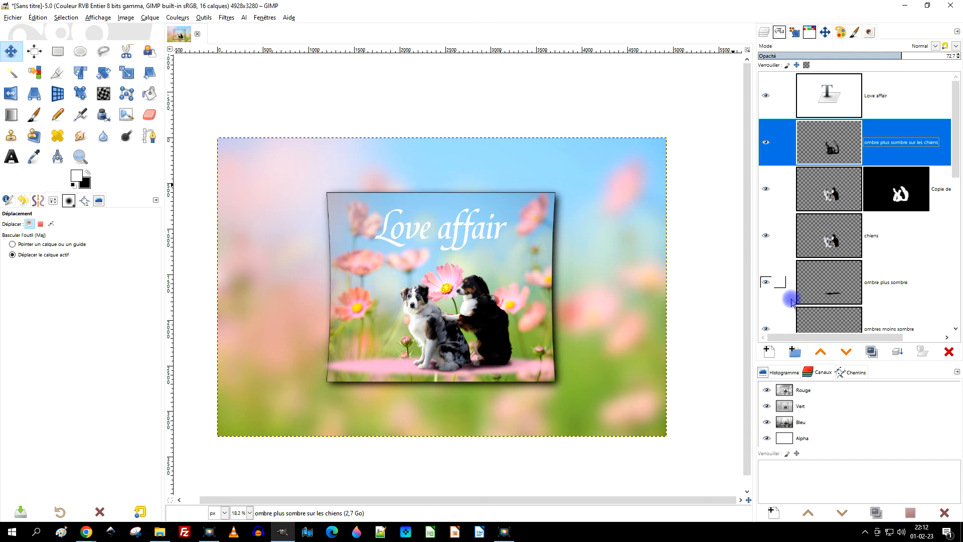
left_click(767, 352)
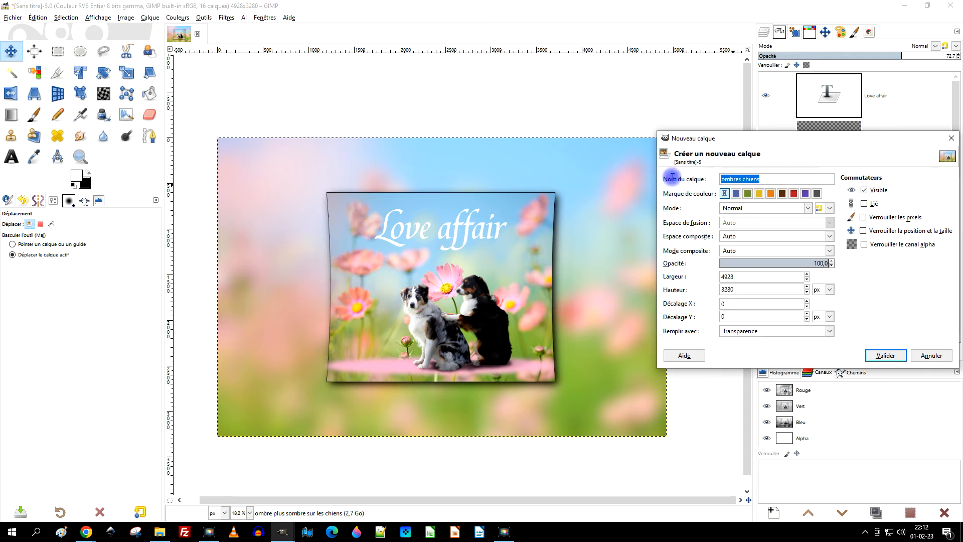
type("source lumineuse")
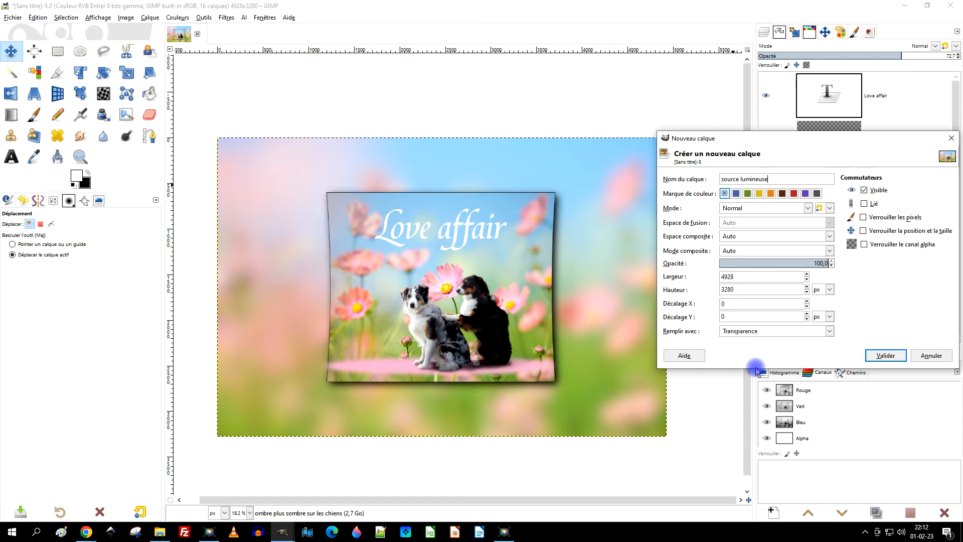
left_click(885, 355)
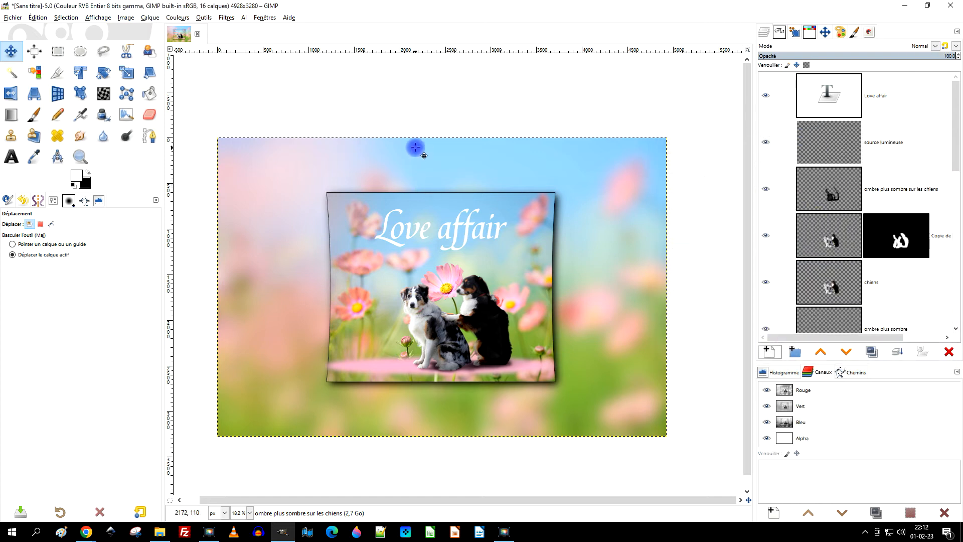
Crop the "source lumineuse" layer to a rectangular selection of about 2430 × 2061 px around the bordered flower photo.
scroll(443, 292, "up", 1)
scroll(452, 301, "up", 1)
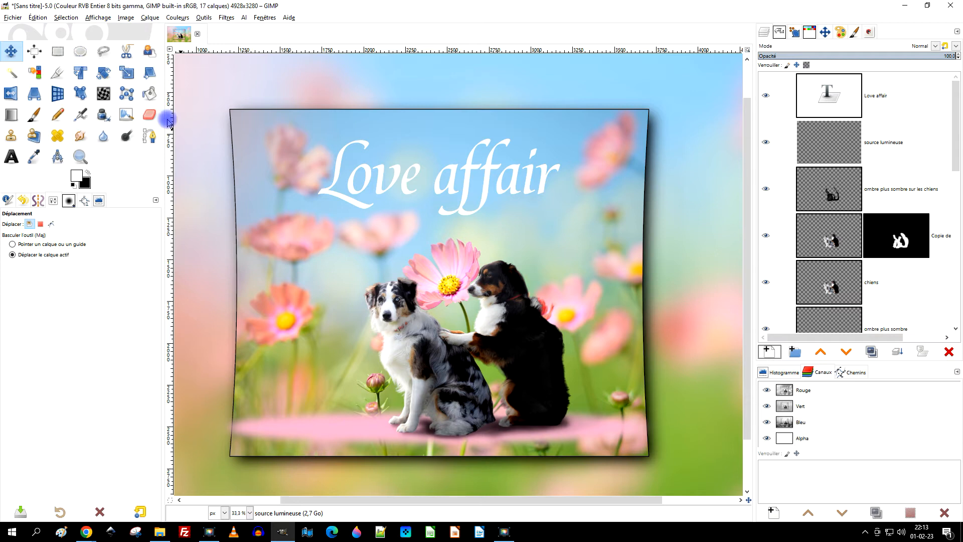
left_click(57, 51)
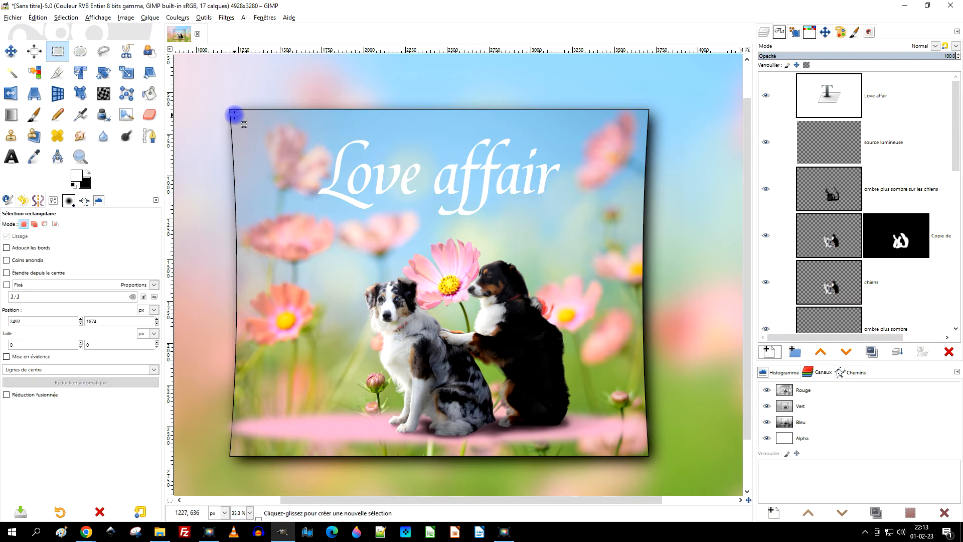
left_click_drag(233, 111, 599, 446)
left_click(814, 149)
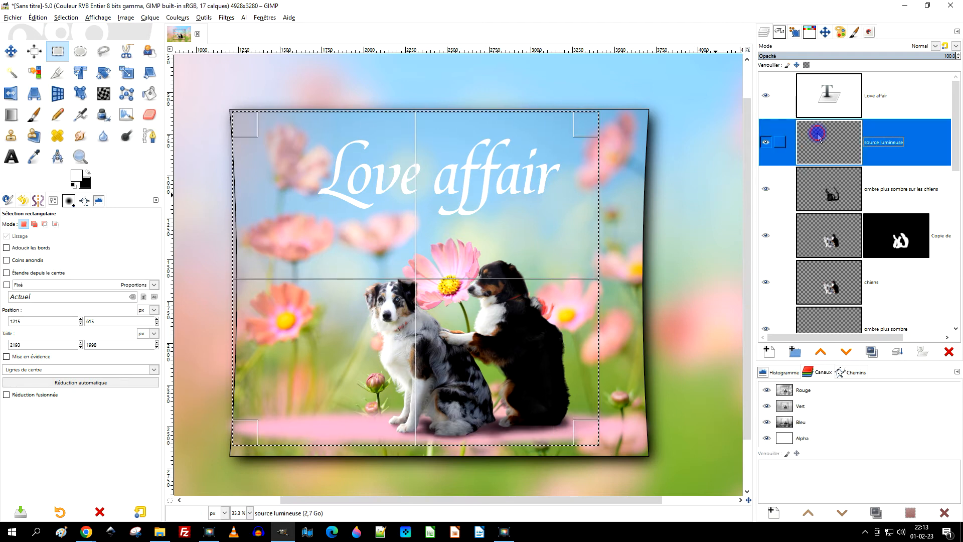
left_click_drag(589, 430, 622, 436)
left_click_drag(251, 236, 249, 235)
left_click_drag(243, 124, 237, 120)
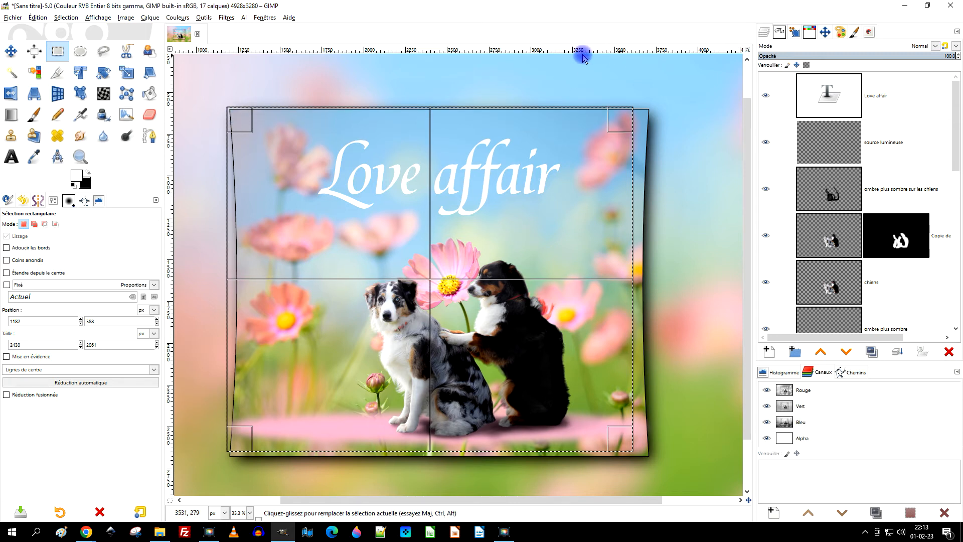
left_click(149, 19)
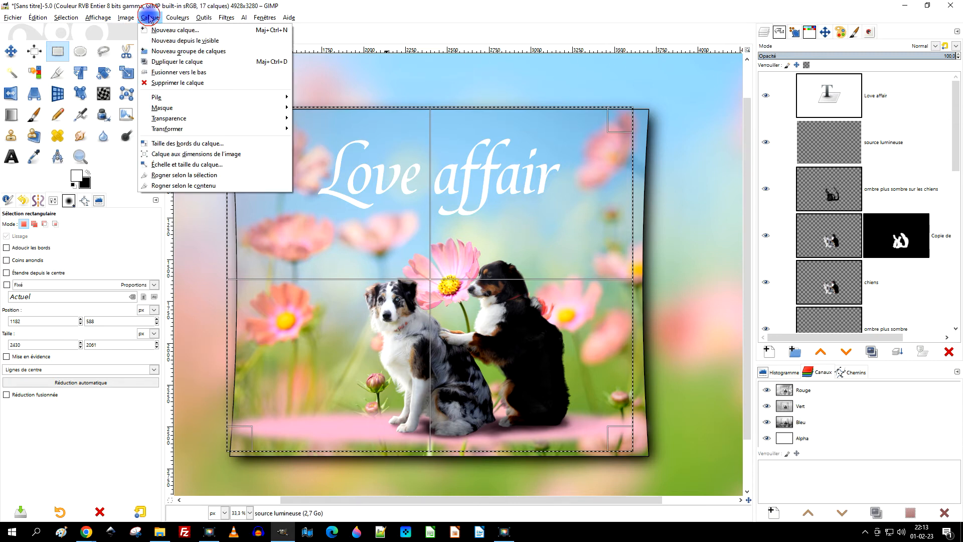
left_click(216, 182)
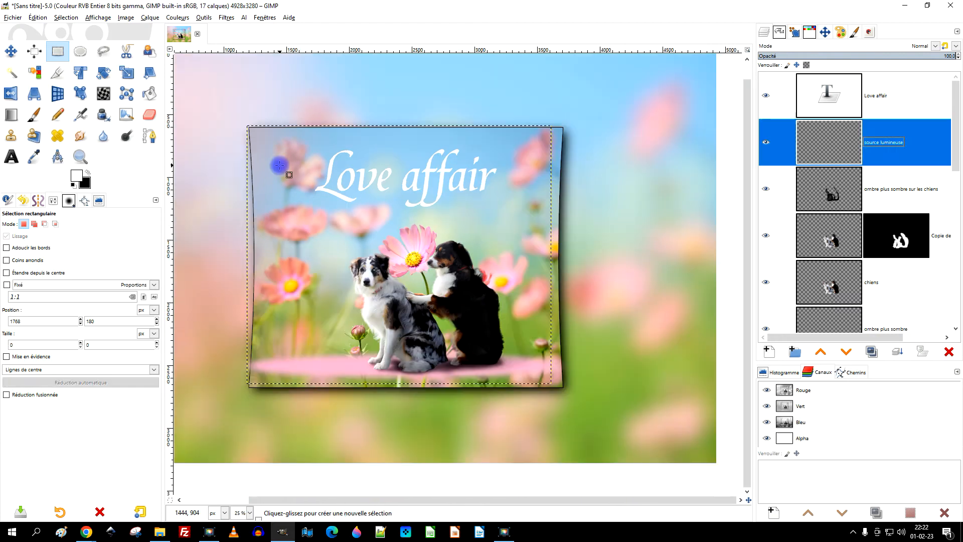
On "source lumineuse", draw a polygonal freehand selection like a light beam, from outside the photo's upper-left corner down to both dogs.
scroll(326, 173, "up", 1)
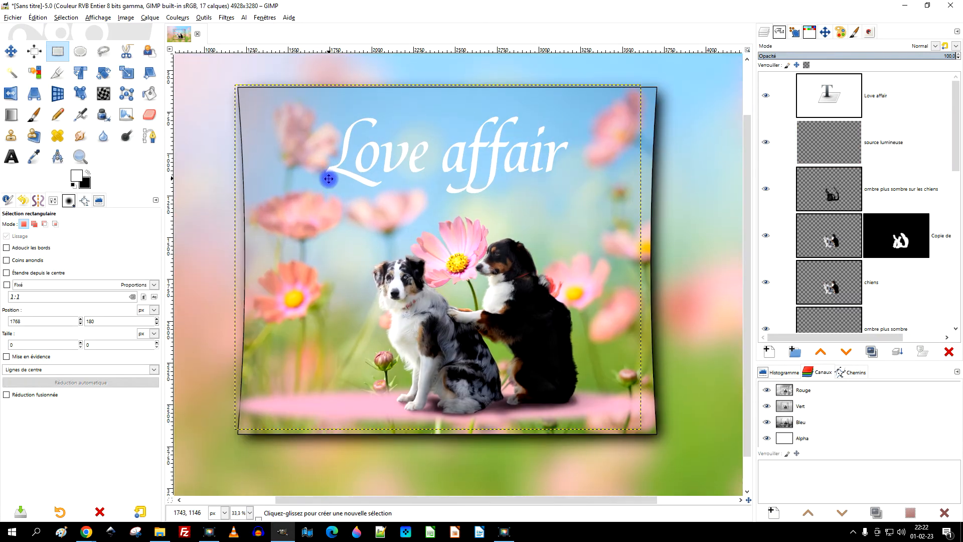
left_click(818, 148)
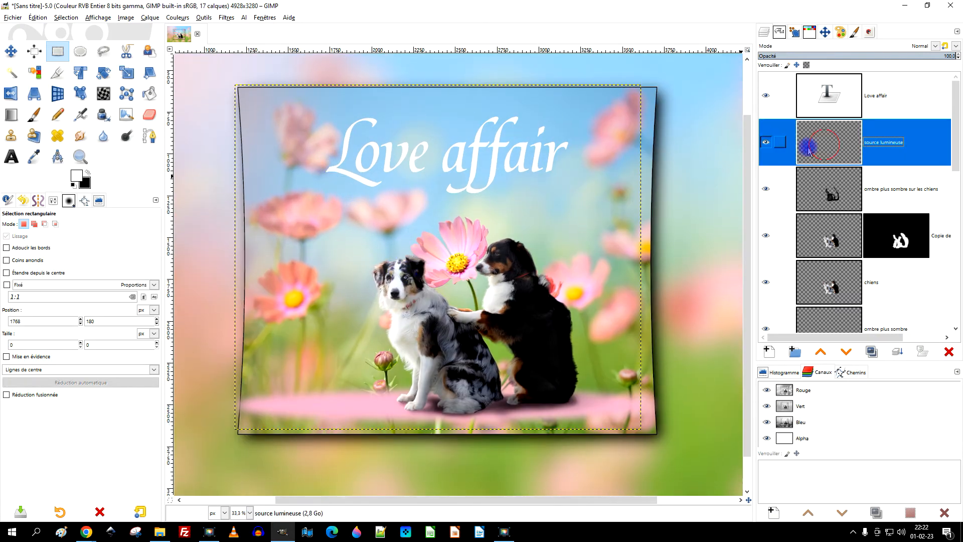
left_click(104, 53)
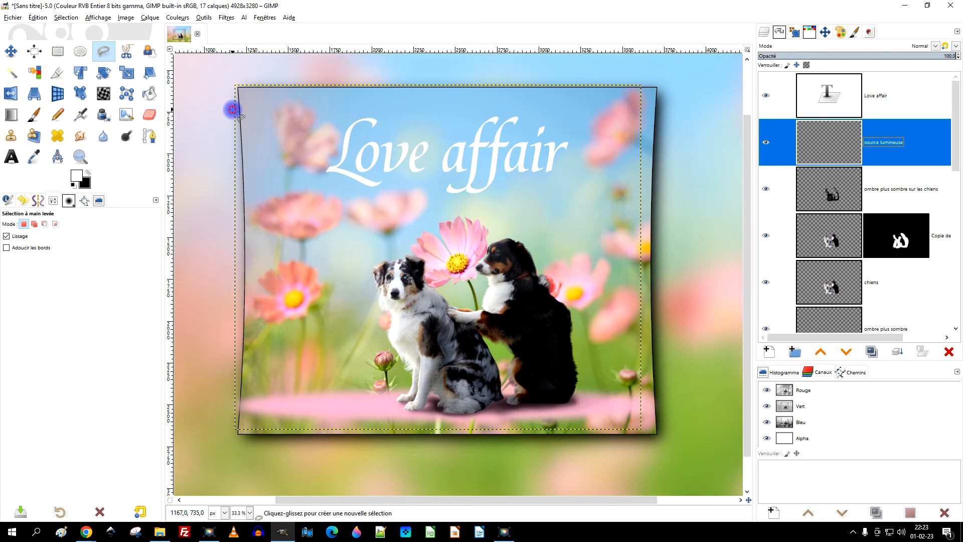
left_click(233, 109)
left_click(105, 55)
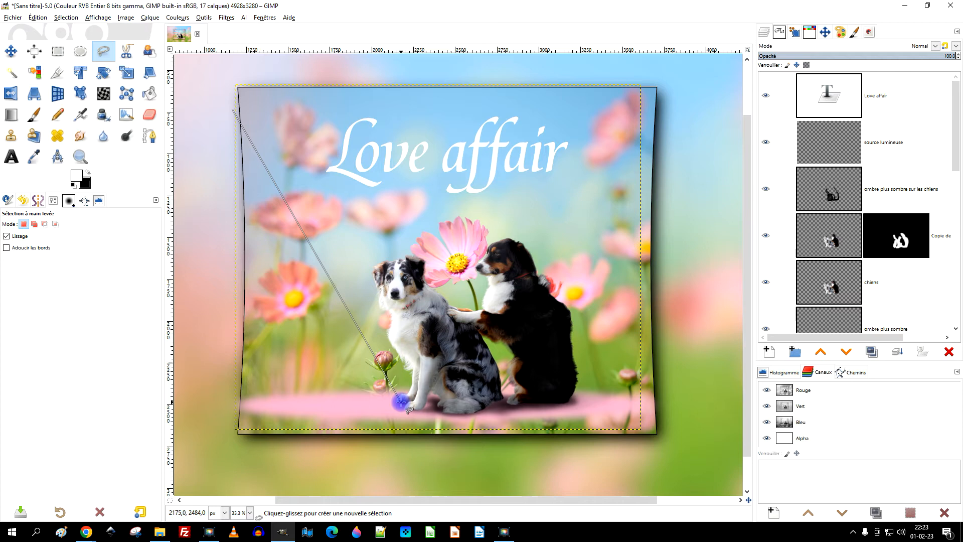
left_click(401, 401)
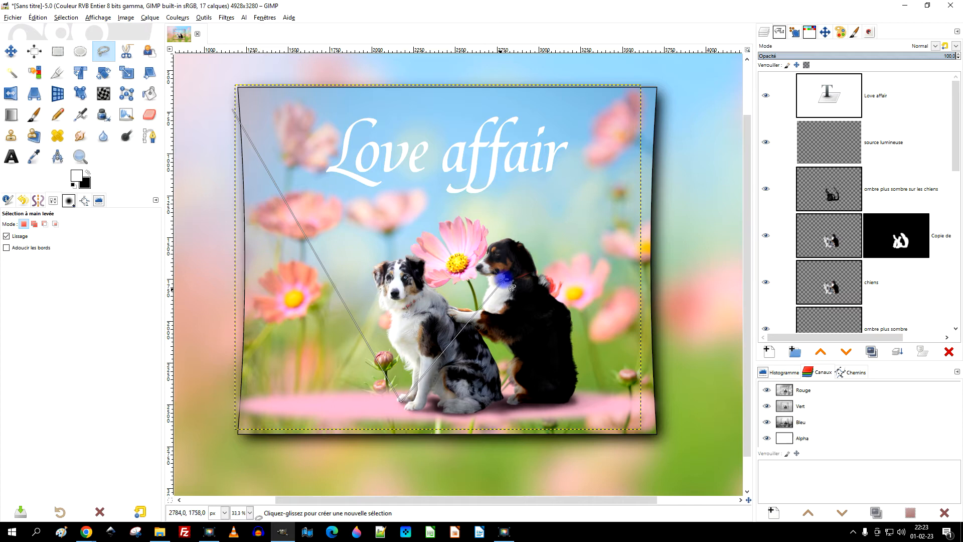
left_click(539, 272)
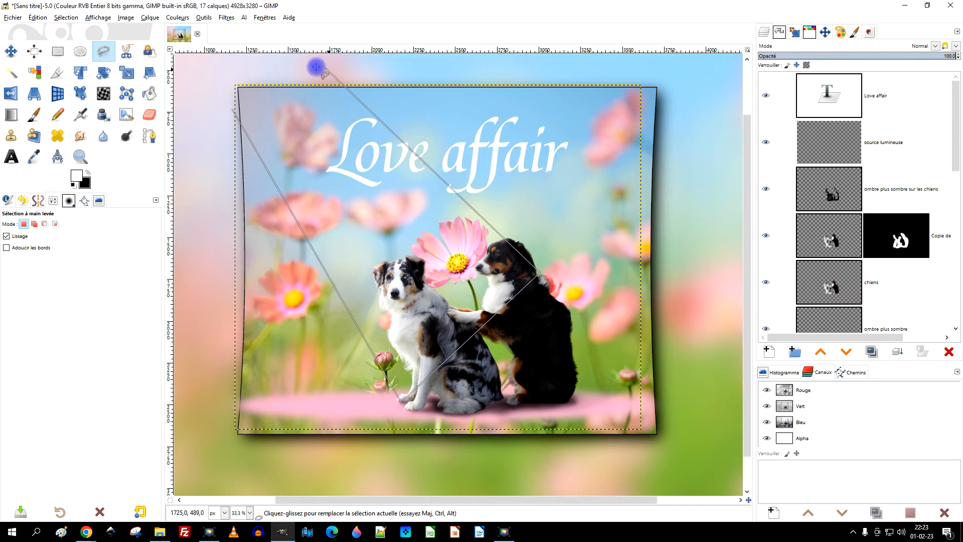
left_click(251, 61)
left_click(198, 74)
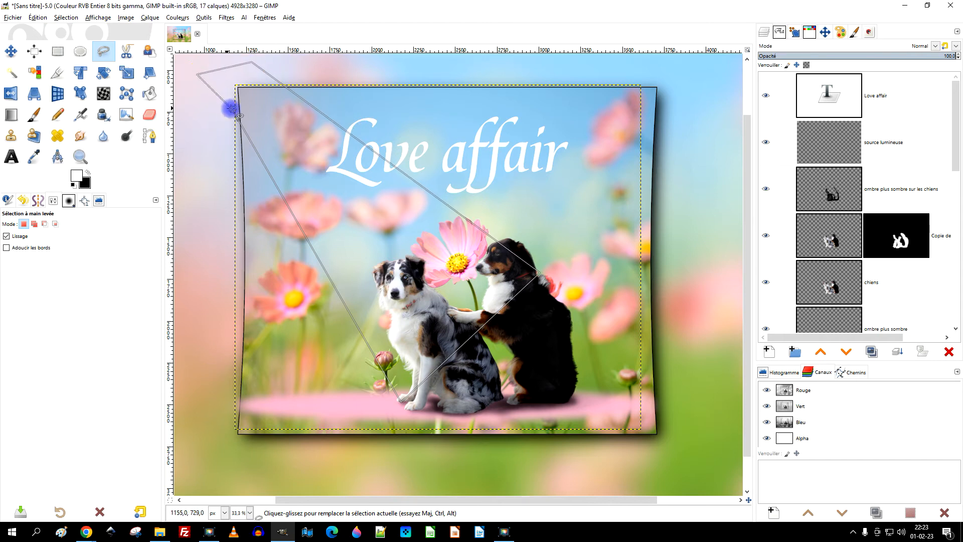
key("Return")
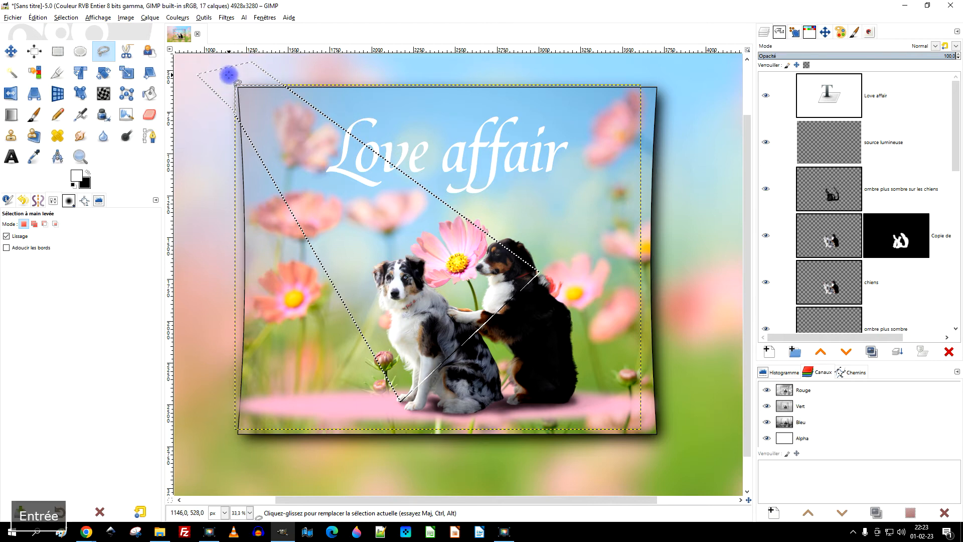
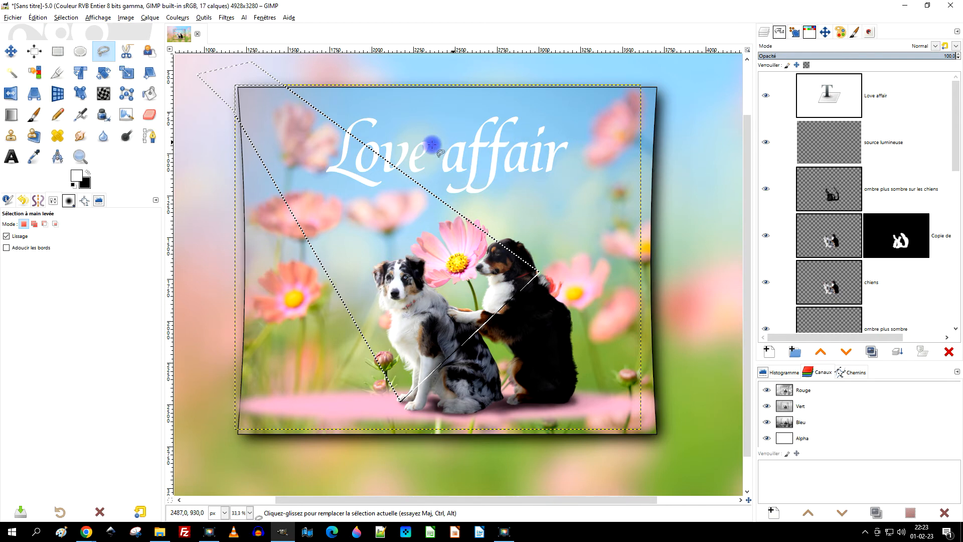
Make white the foreground colour and fill the light-beam selection on "source lumineuse" with it.
left_click(89, 175)
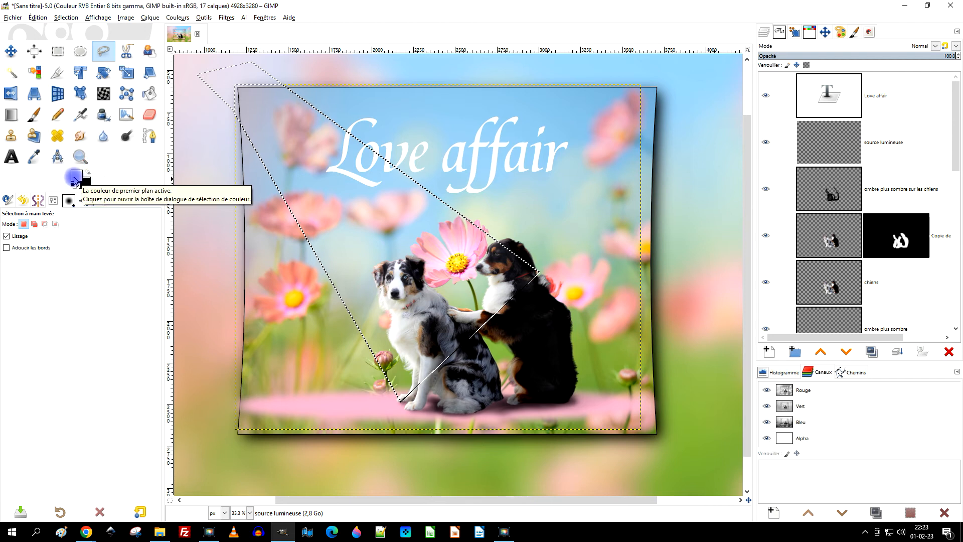
mouse_move(75, 178)
left_mouse_down()
mouse_move(415, 198)
mouse_move(384, 178)
left_mouse_up()
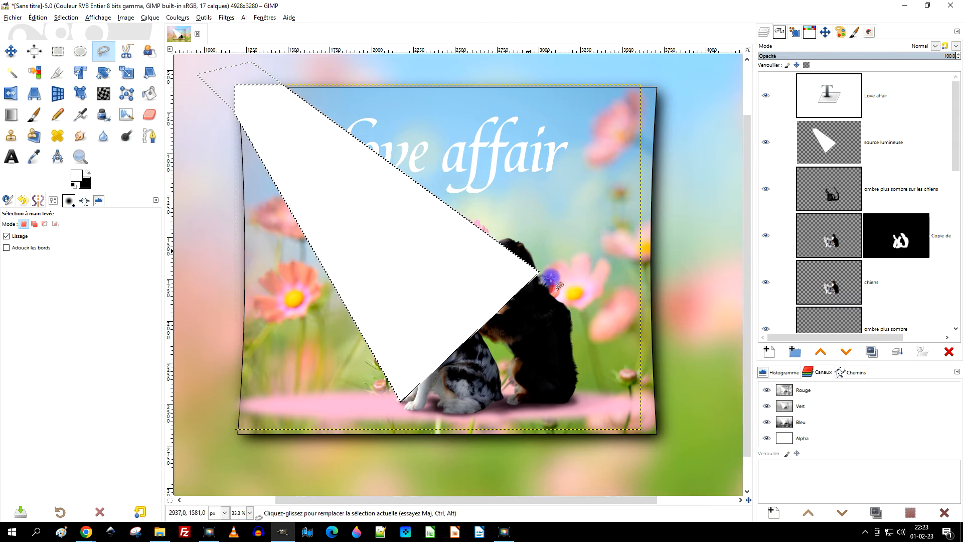
Try the Superposer and Lumière douce blend modes on the white-filled "source lumineuse" layer.
left_click(936, 46)
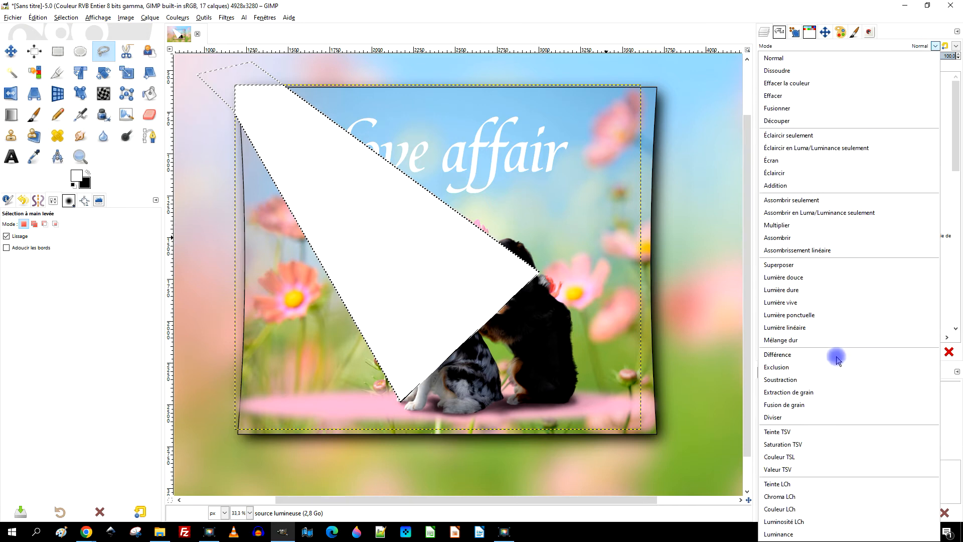
left_click(830, 266)
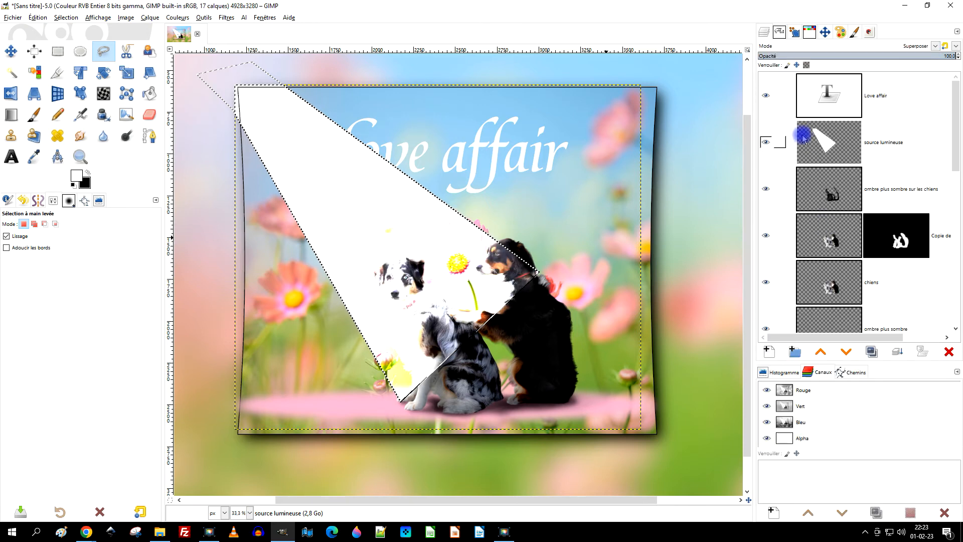
left_click(920, 49)
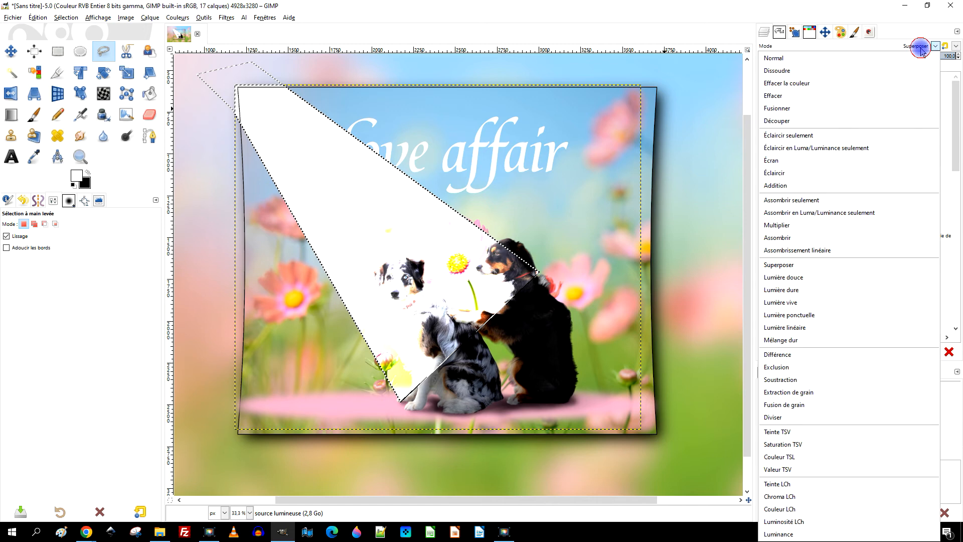
left_click(827, 276)
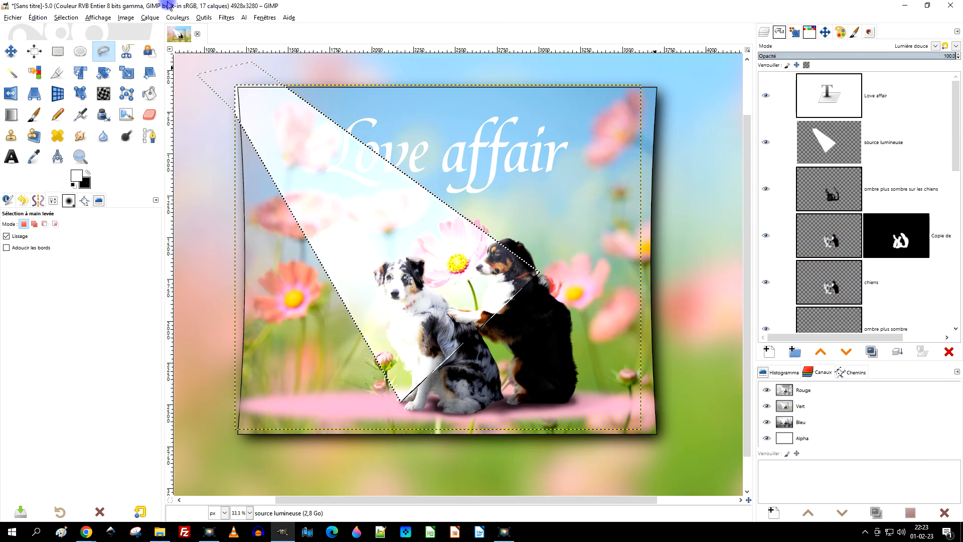
Clear the beam selection to judge the effect, and undo back to the unfilled layer with the selection active.
left_click(64, 18)
left_click(75, 49)
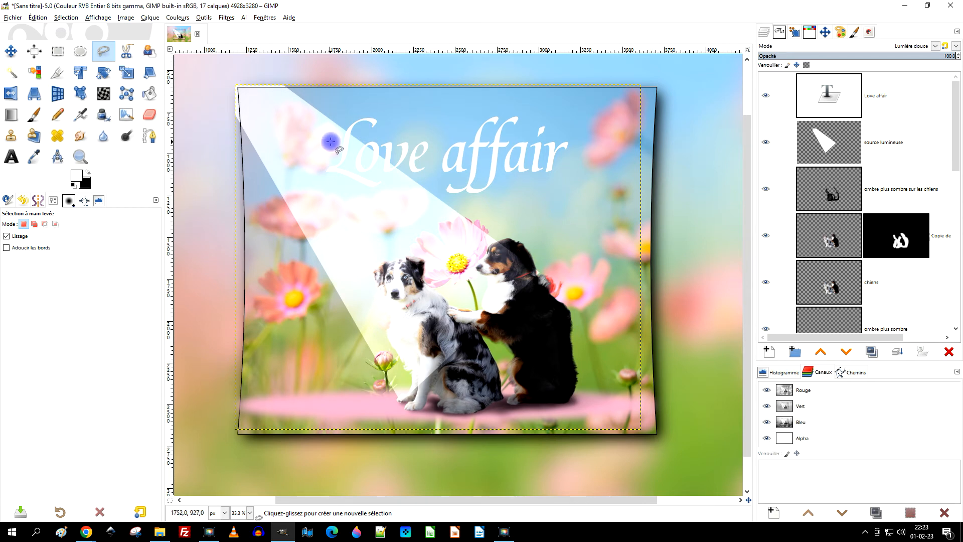
key("ctrl+z")
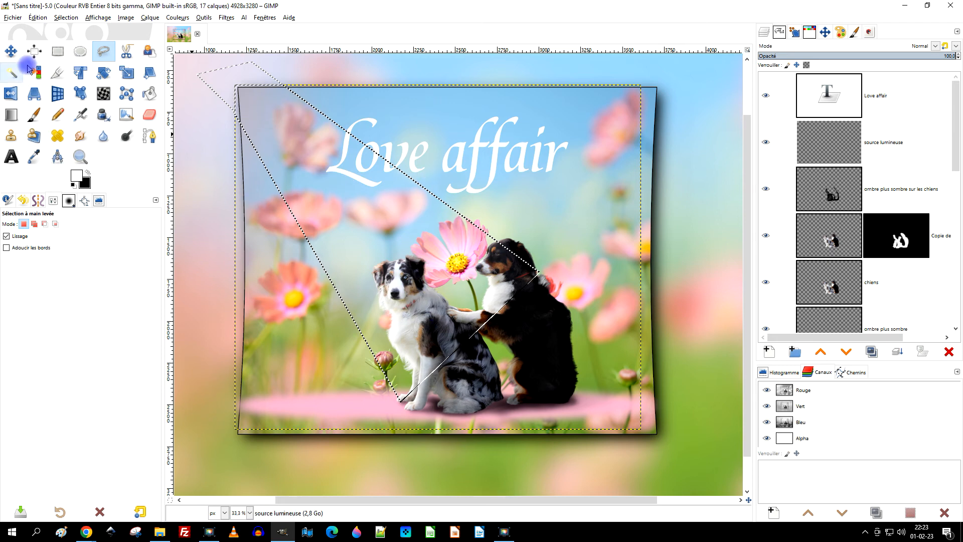
Fill the beam selection with a "PP vers Transparent" gradient about 2058 px long, from the photo's upper-left corner diagonally down to the dogs.
left_click(15, 119)
left_click(11, 249)
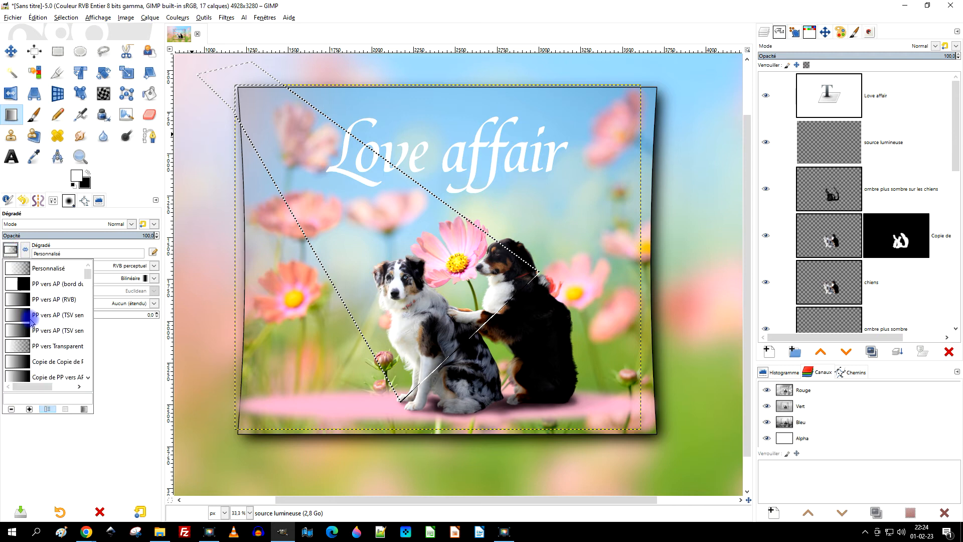
left_click(66, 347)
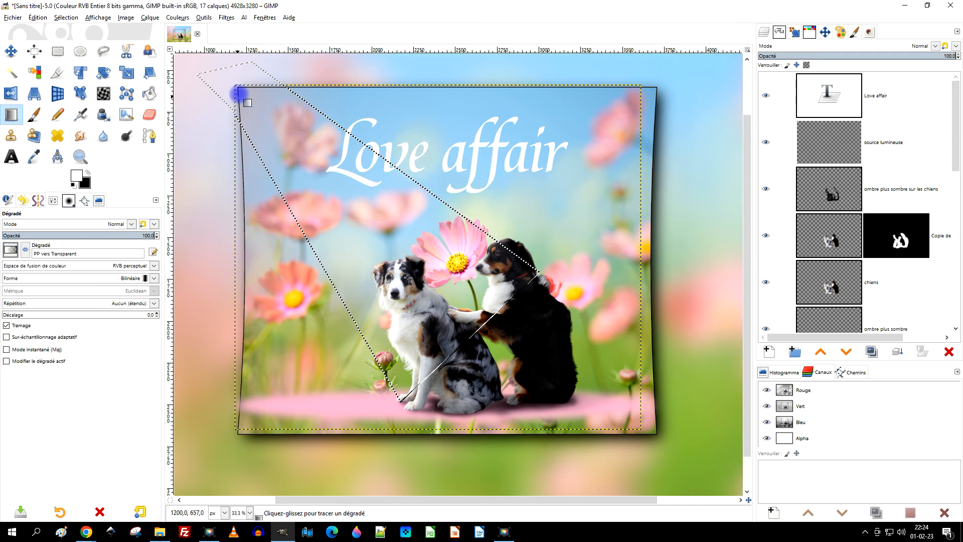
left_click_drag(235, 82, 431, 282)
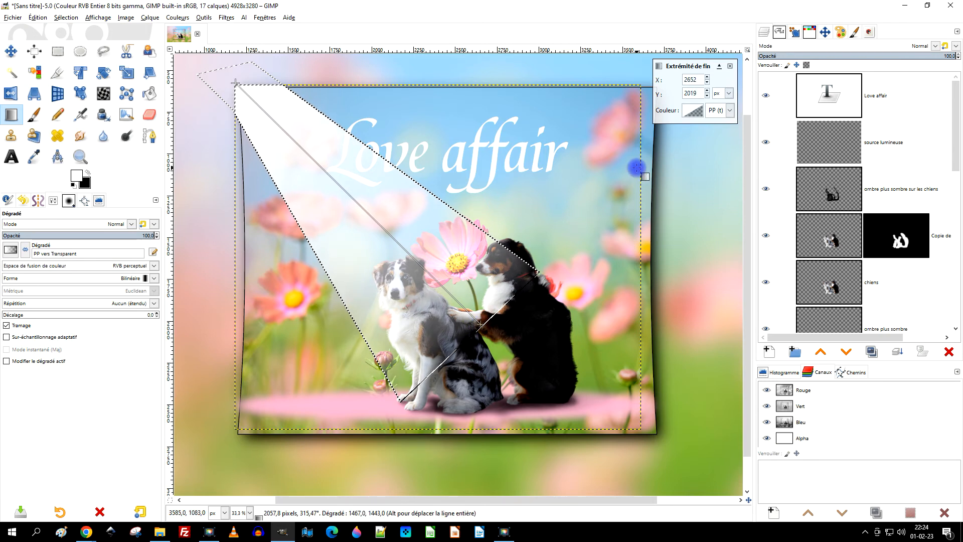
key("Return")
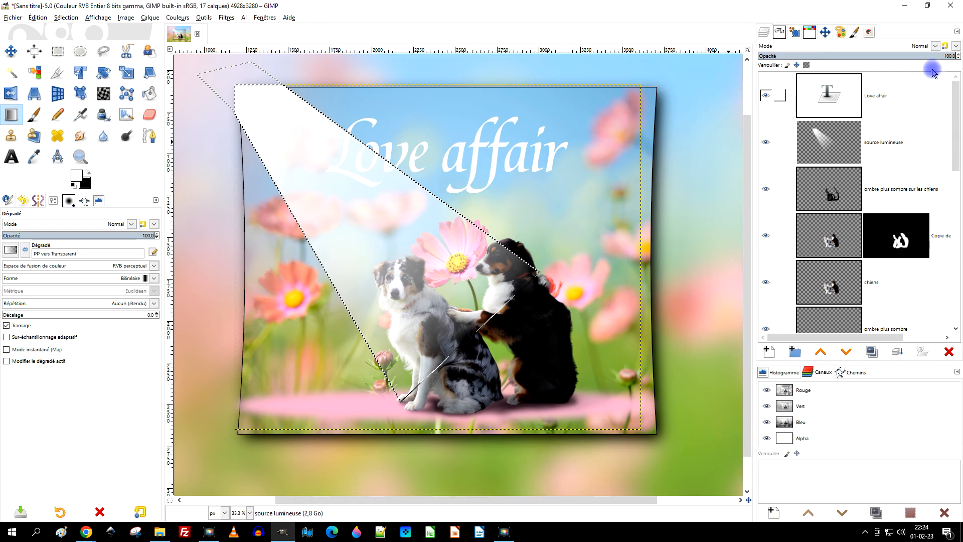
Clear the beam selection and, after trying Superposer, set the blend mode of "source lumineuse" to Lumière douce.
left_click(917, 46)
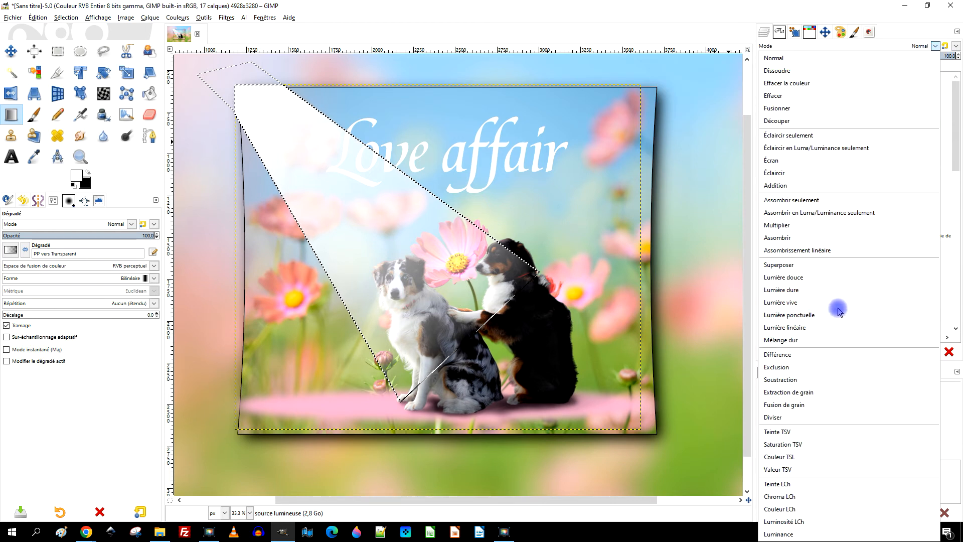
left_click(825, 265)
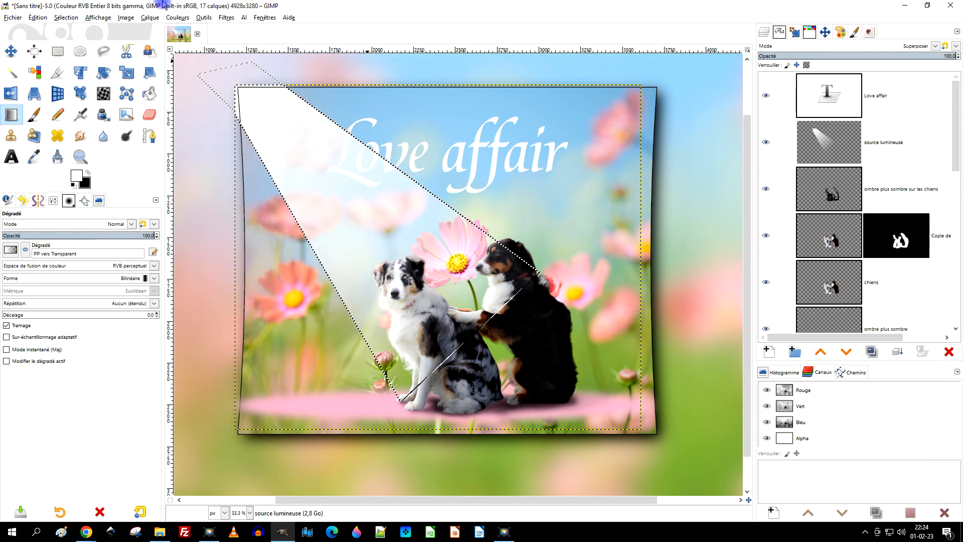
left_click(66, 18)
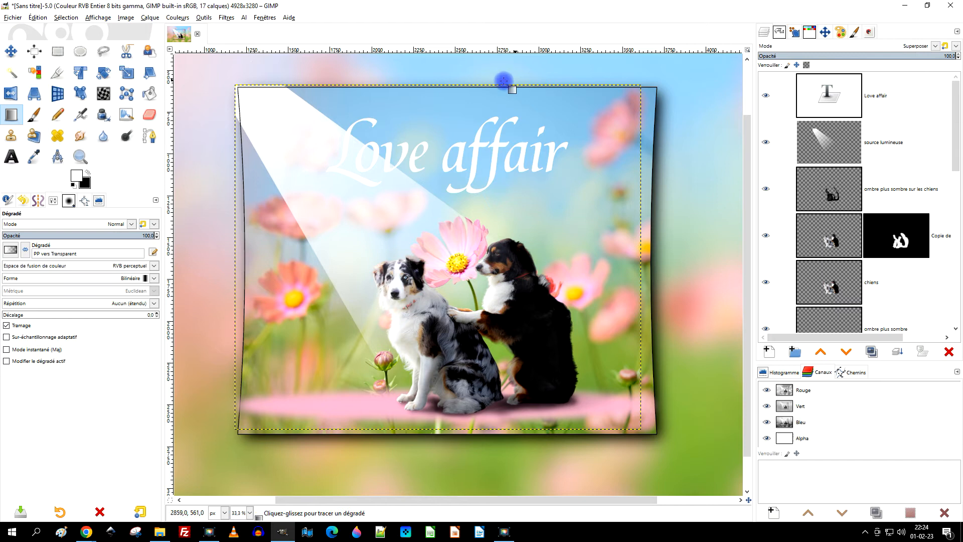
left_click(934, 46)
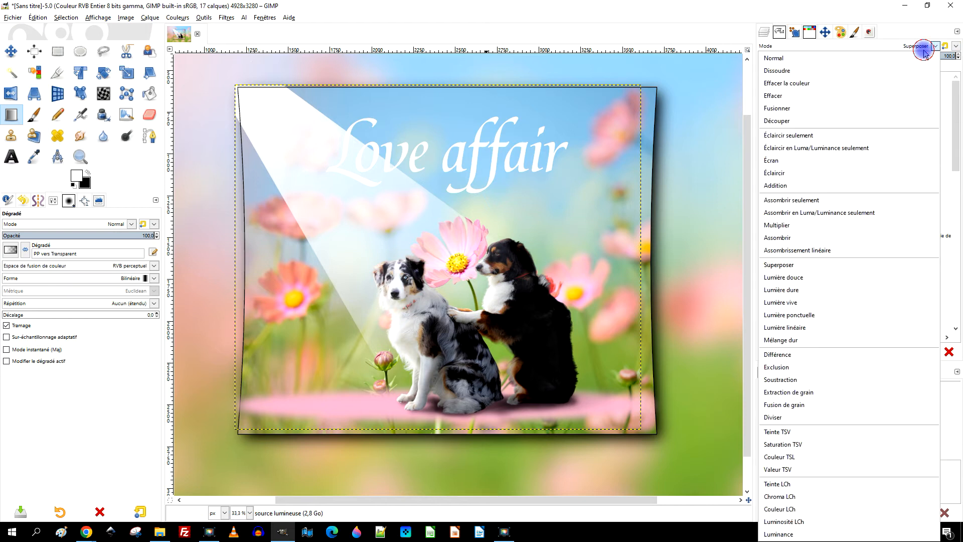
left_click(796, 277)
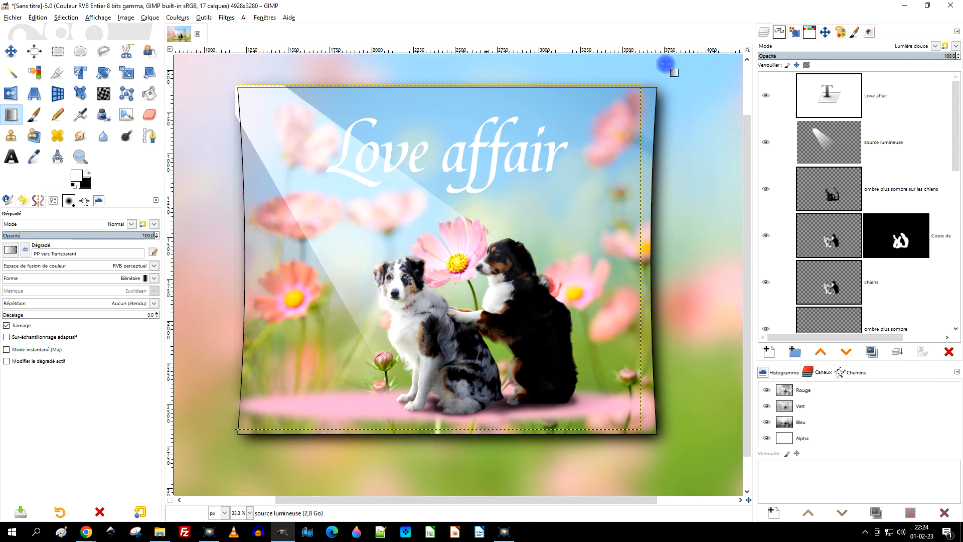
Soften the light beam on "source lumineuse" with a Gaussian blur of 24.26 in both X and Y.
scroll(255, 92, "up", 2)
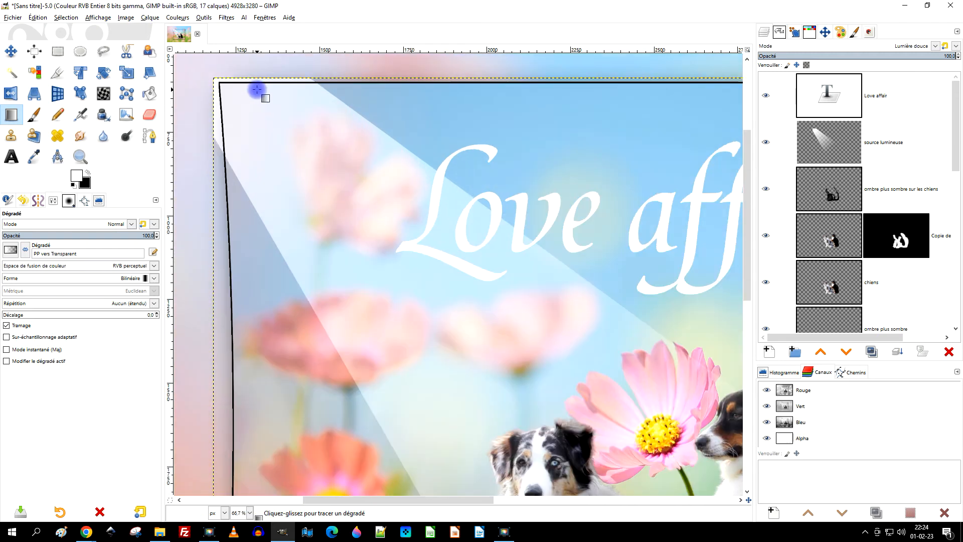
left_click(226, 18)
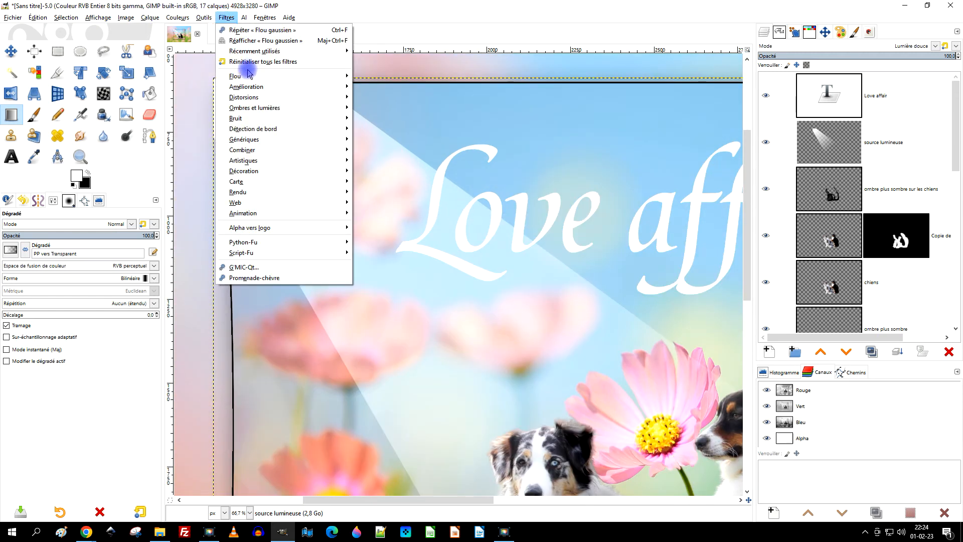
mouse_move(247, 79)
left_click(389, 86)
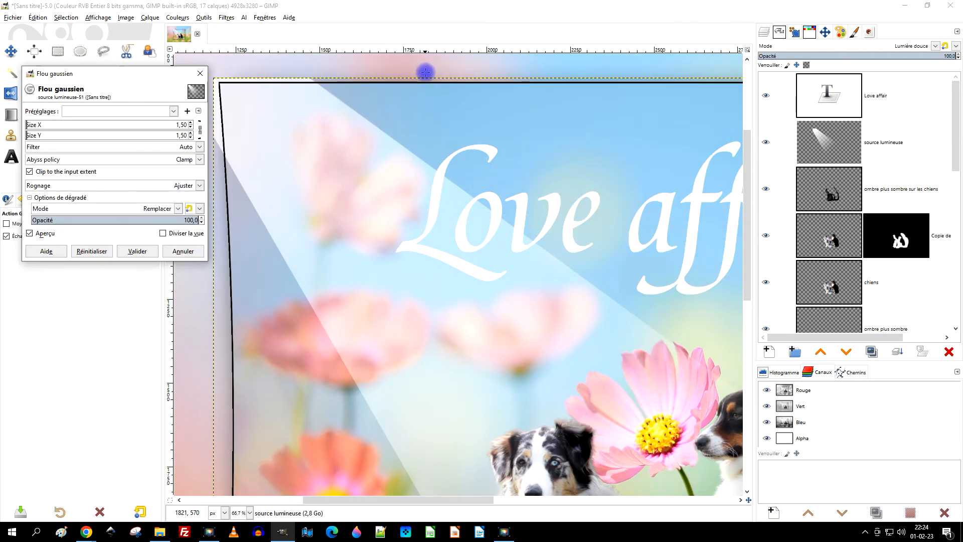
left_click(43, 125)
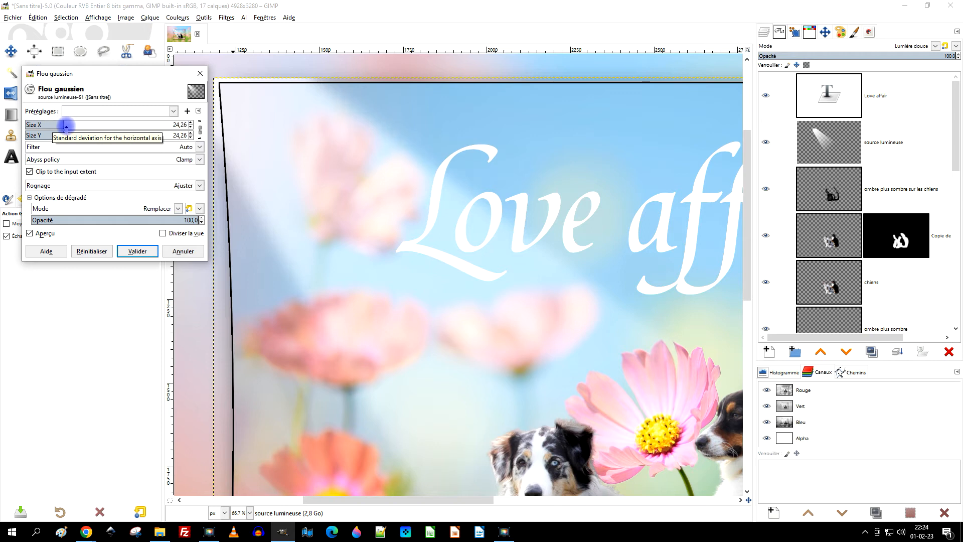
left_click(138, 251)
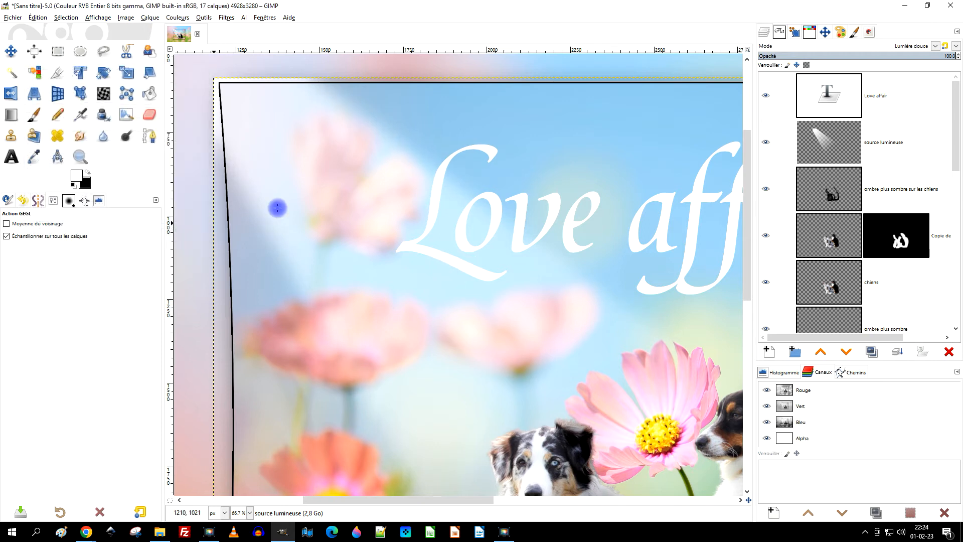
Create a selection from the alpha of the "fleurs roses" layer, following the photo's curved outline.
scroll(296, 193, "down", 2)
scroll(296, 191, "down", 1)
scroll(301, 171, "up", 2)
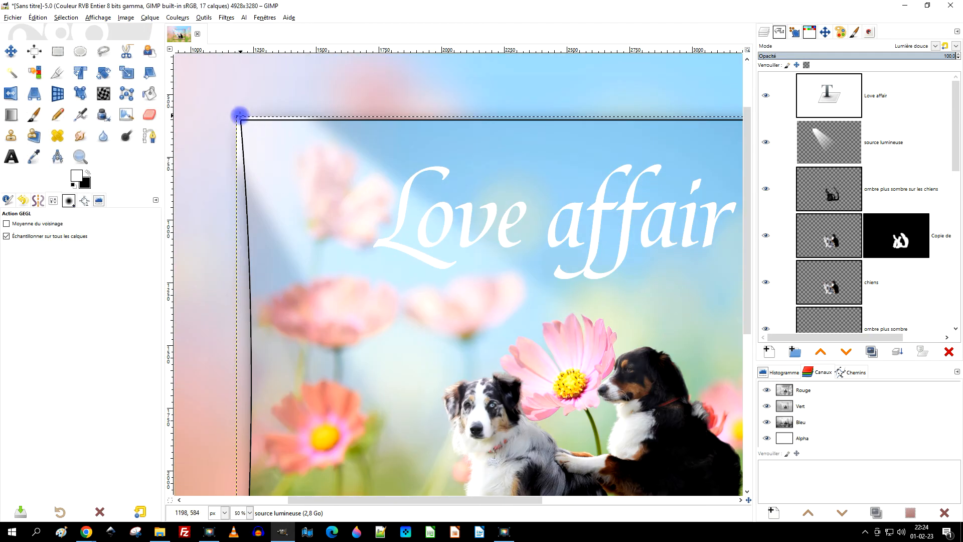
scroll(860, 186, "down", 5)
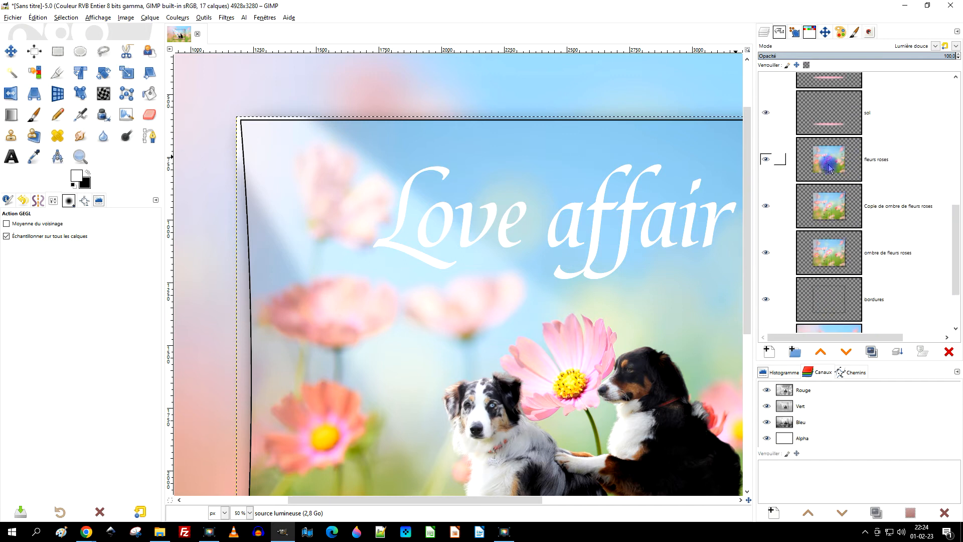
right_click(829, 168)
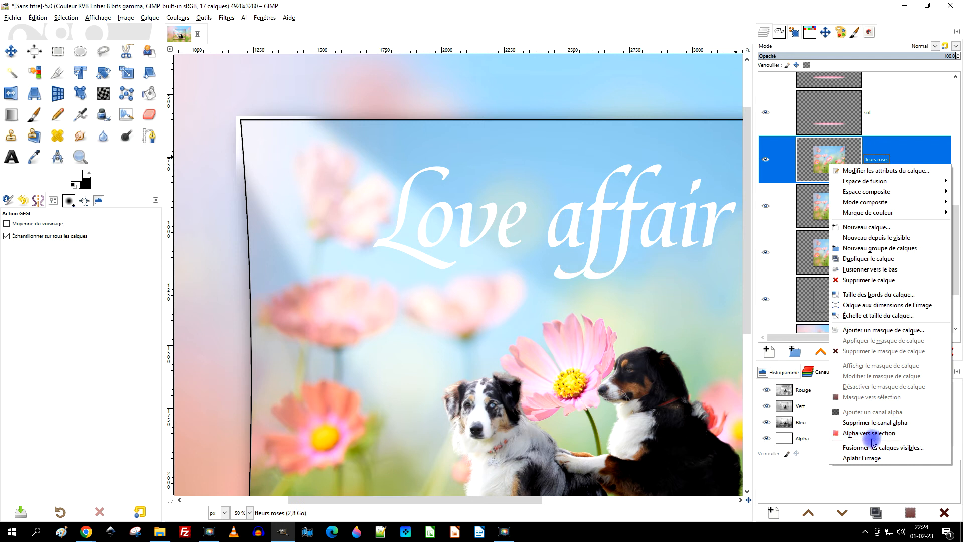
left_click(871, 432)
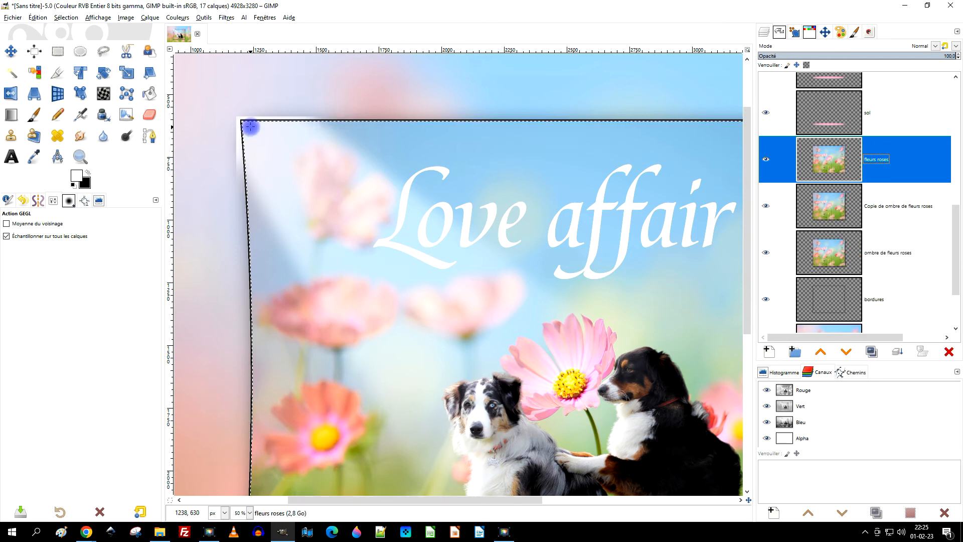
Invert the selection and erase the blurred light spilling outside the photo on the "source lumineuse" layer.
scroll(866, 141, "up", 5)
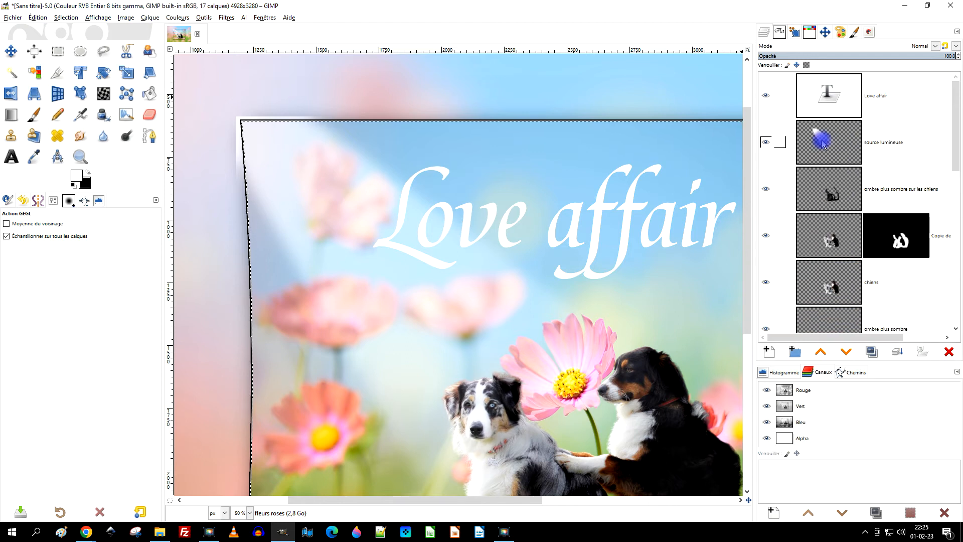
left_click(887, 154)
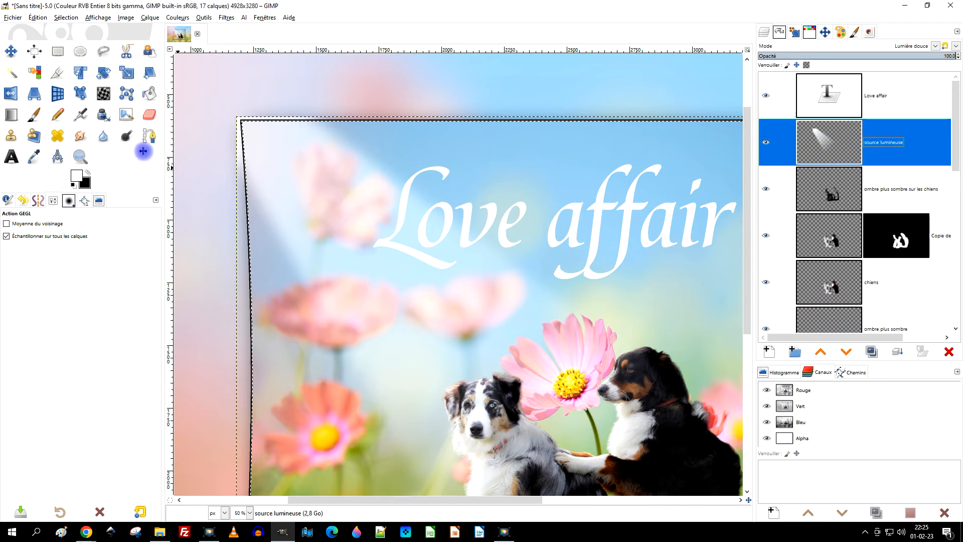
left_click(65, 18)
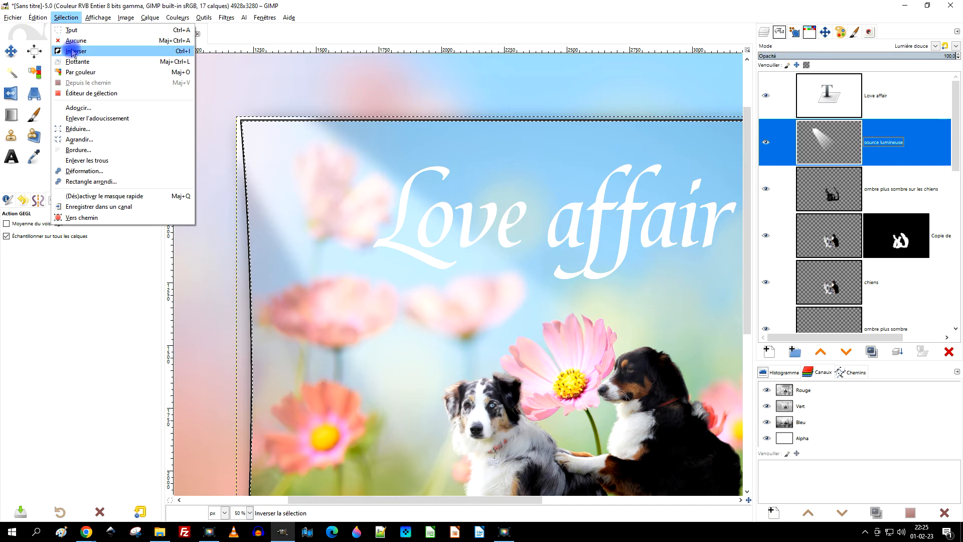
left_click(71, 40)
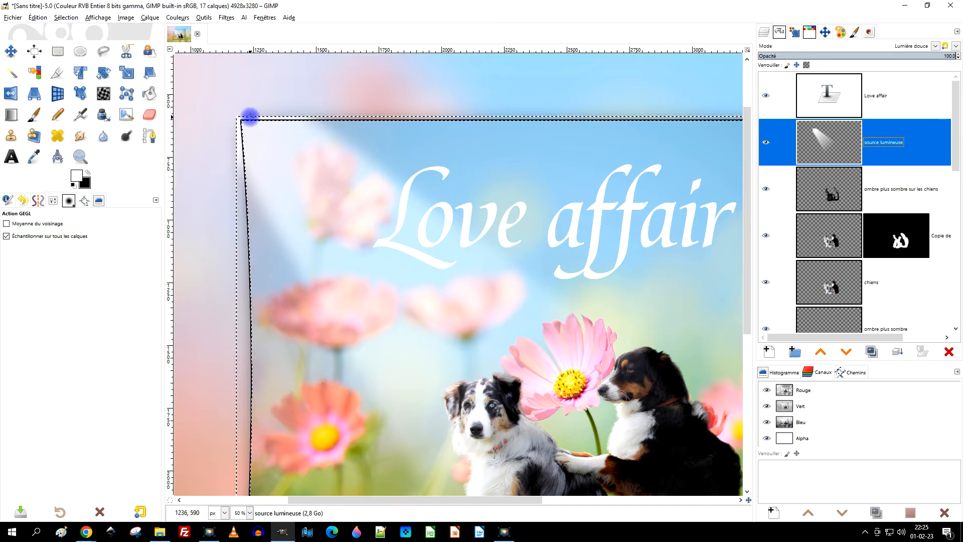
left_click(39, 18)
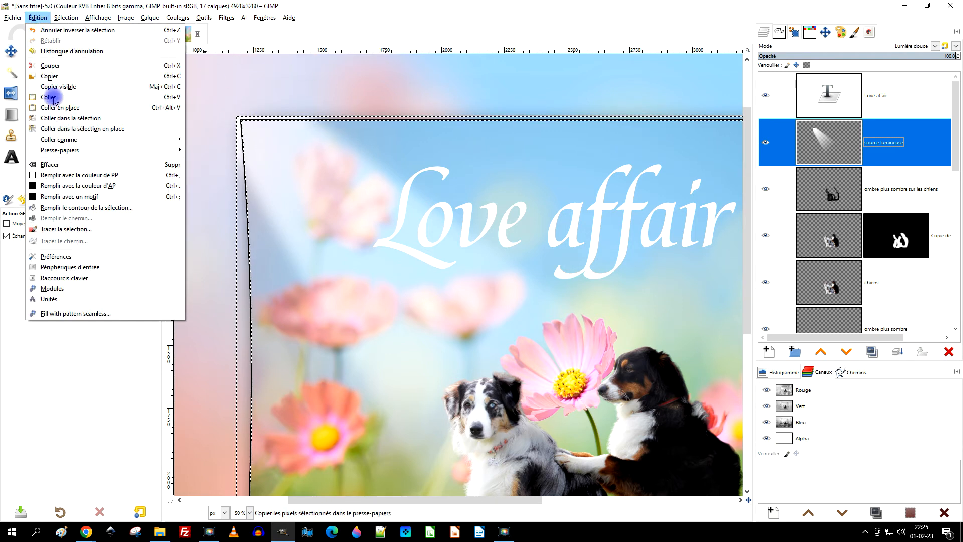
left_click(50, 165)
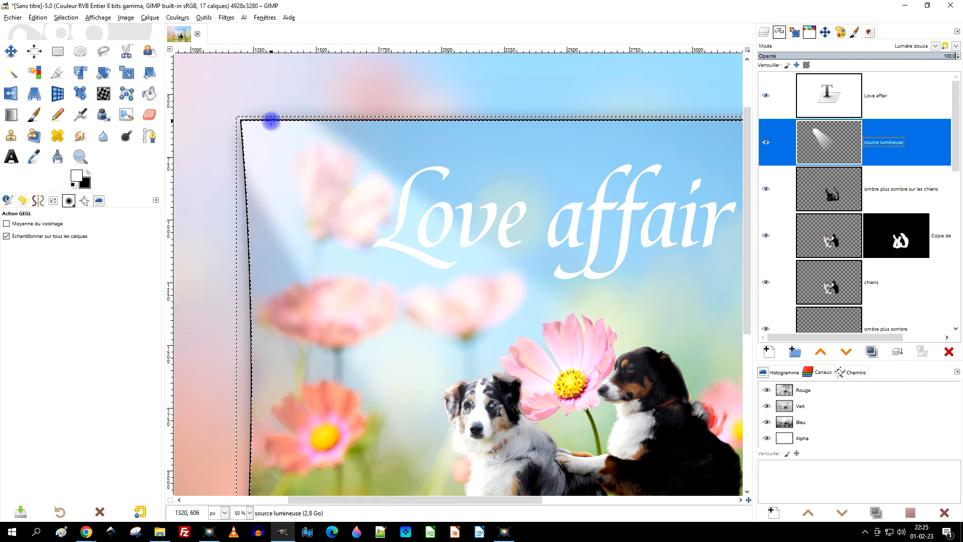
Remove the active selection around the flower photo.
scroll(271, 120, "down", 3)
left_click(38, 18)
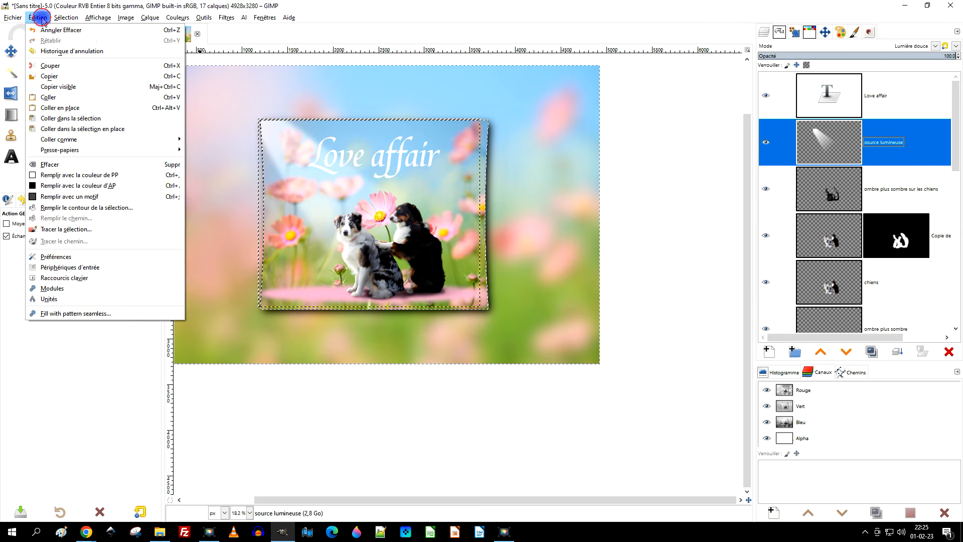
left_click(77, 41)
scroll(283, 148, "up", 2)
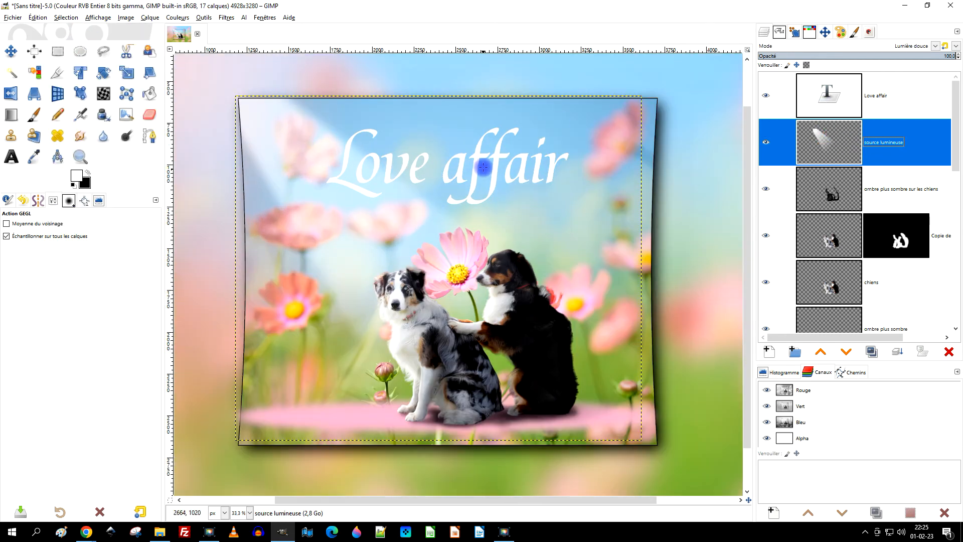
scroll(483, 167, "up", 2)
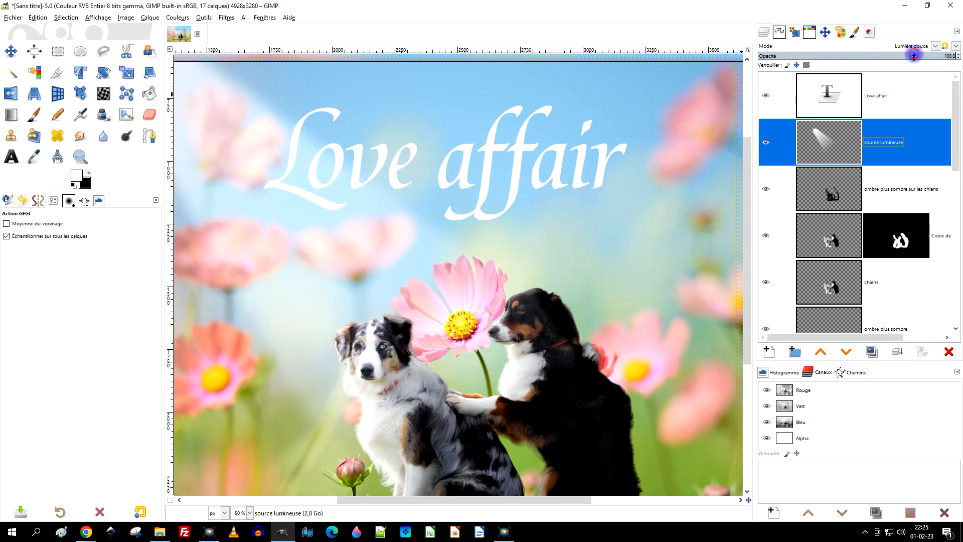
Set the opacity of the "source lumineuse" layer to 62.
left_click(914, 55)
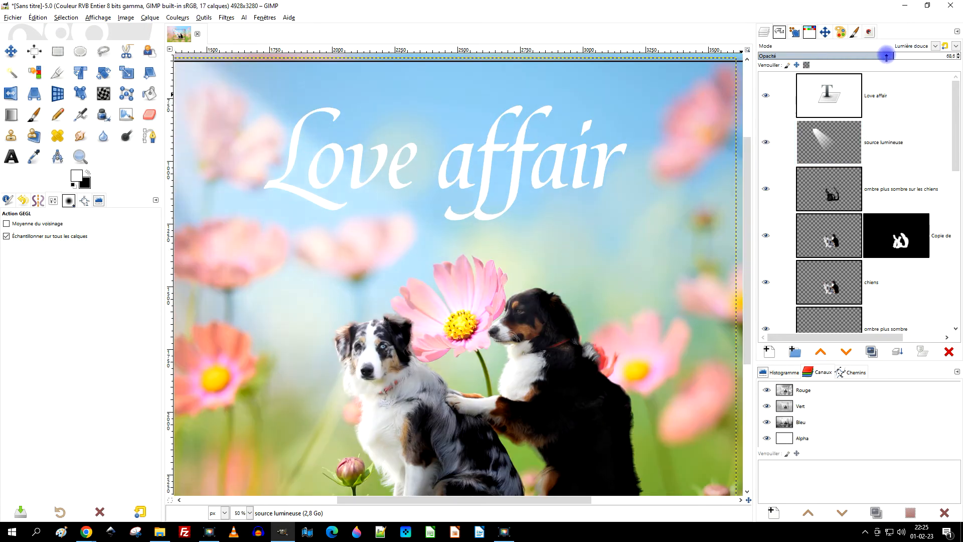
scroll(591, 168, "down", 2)
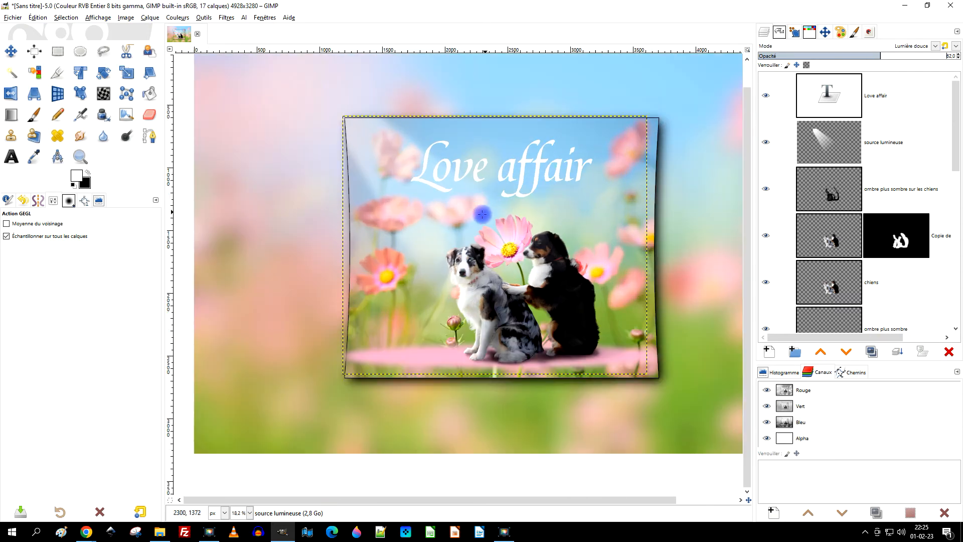
left_click(819, 141)
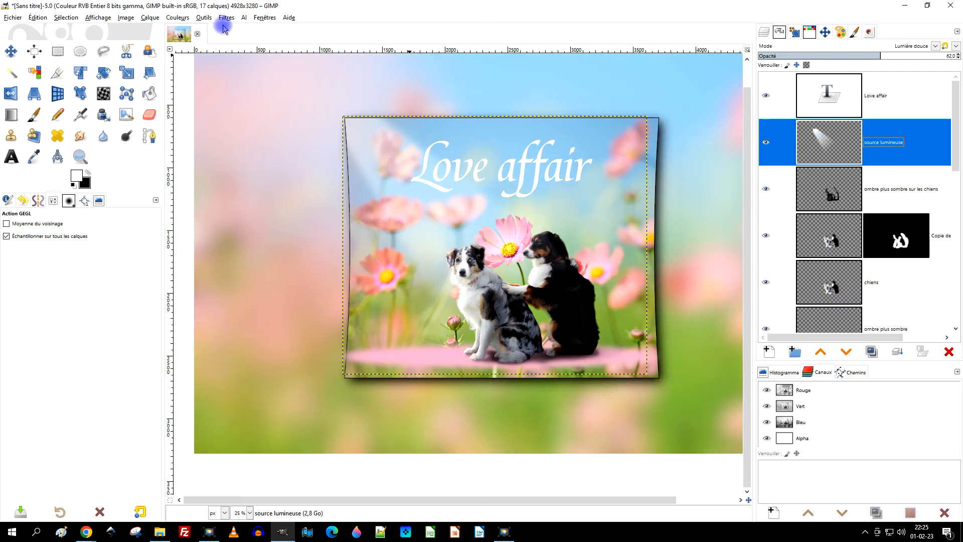
Apply another Gaussian blur of 24.26 in both X and Y to the "source lumineuse" layer.
left_click(226, 18)
left_click(265, 40)
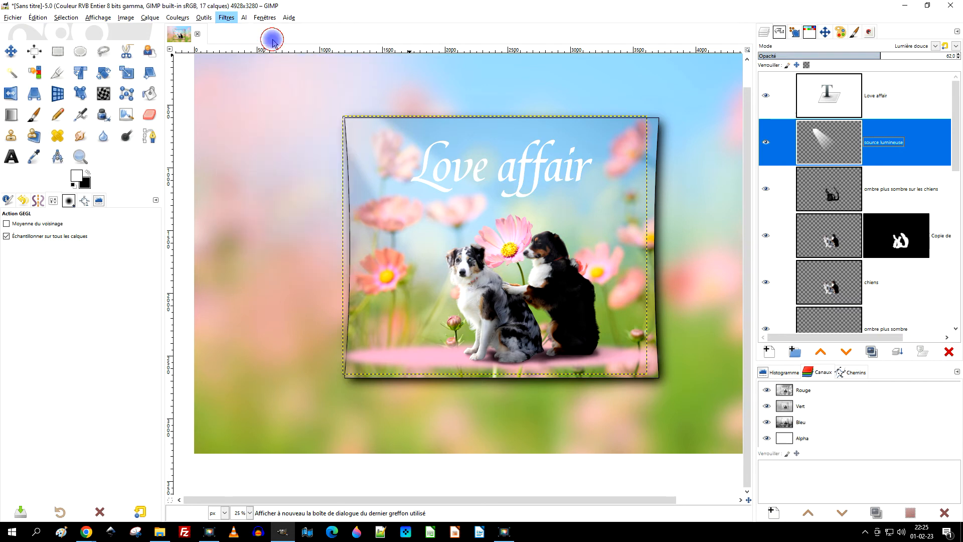
left_click_drag(50, 124, 63, 124)
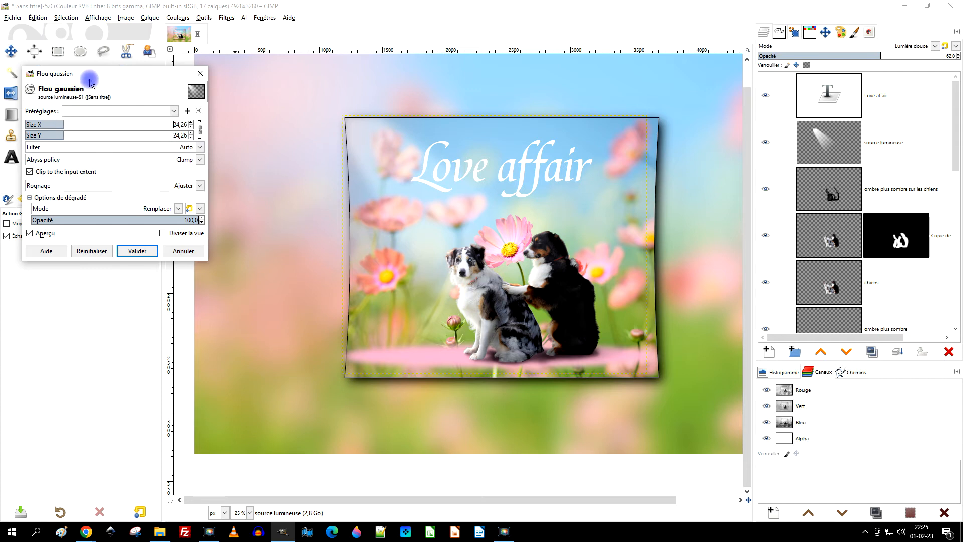
left_click(137, 251)
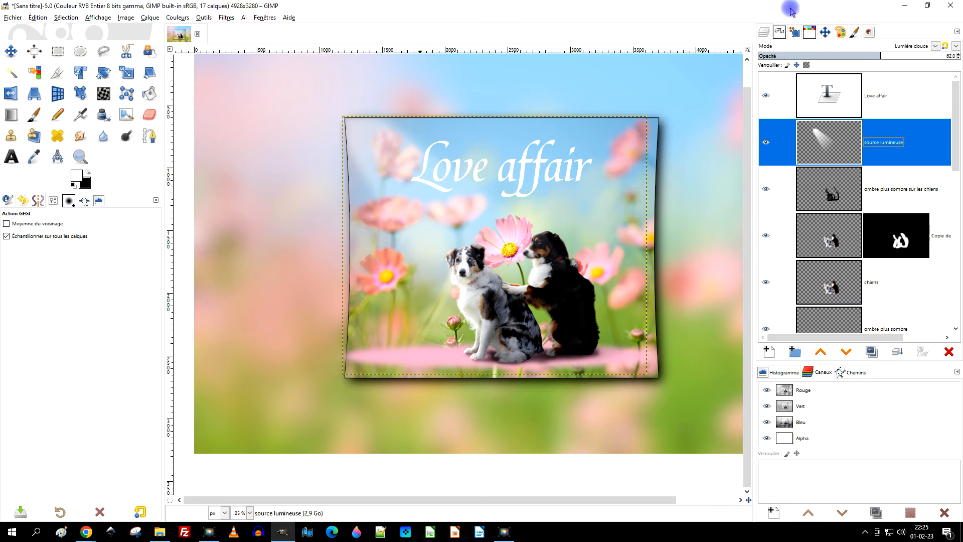
Expand the "source lumineuse" layer to the dimensions of the image.
right_click(832, 135)
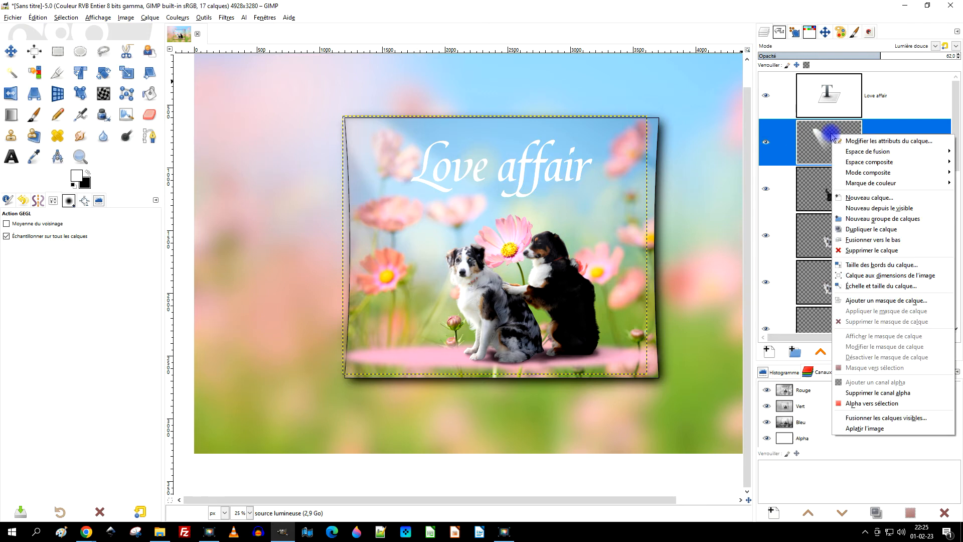
left_click(882, 276)
scroll(579, 192, "down", 1)
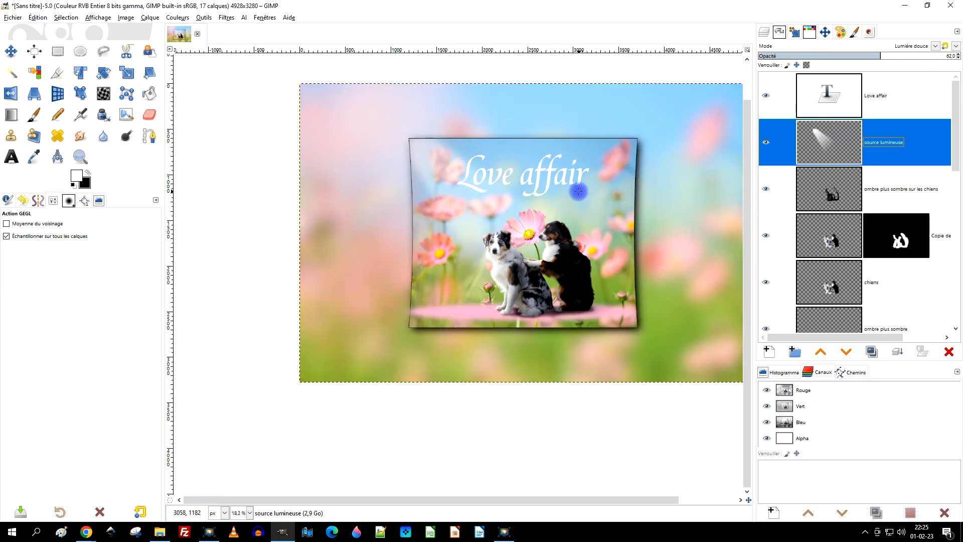
Create a selection from the alpha of the "fleurs roses" layer.
scroll(578, 191, "up", 3)
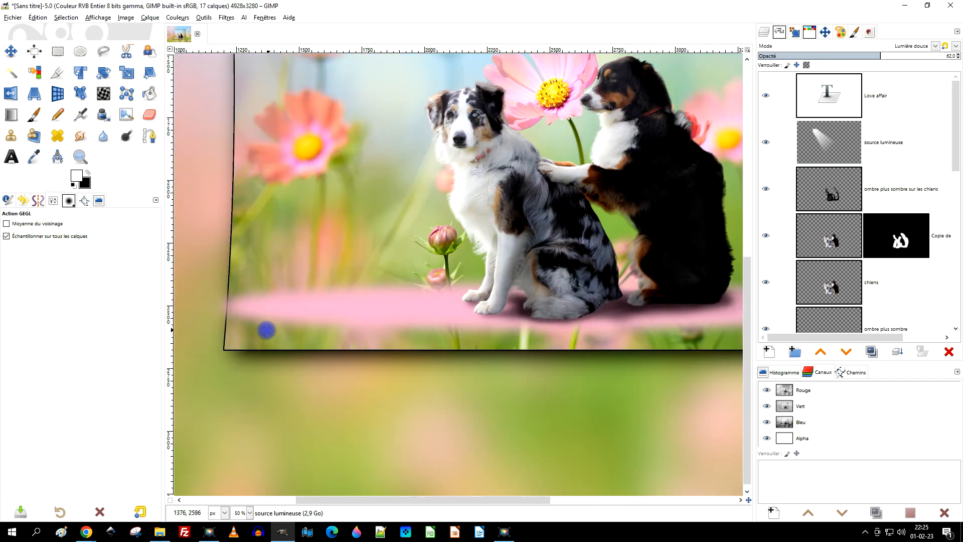
left_click_drag(576, 307, 540, 266)
scroll(863, 203, "down", 4)
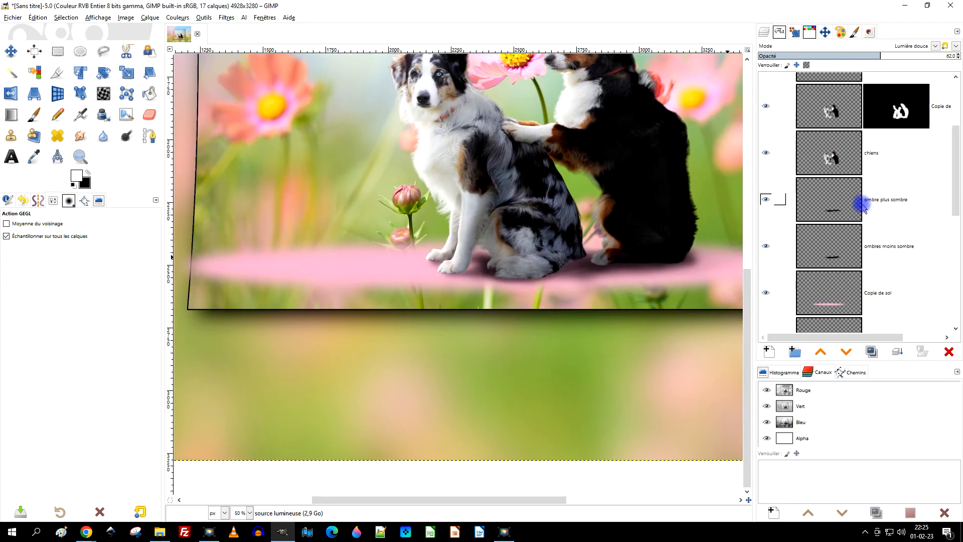
scroll(863, 203, "down", 6)
right_click(828, 174)
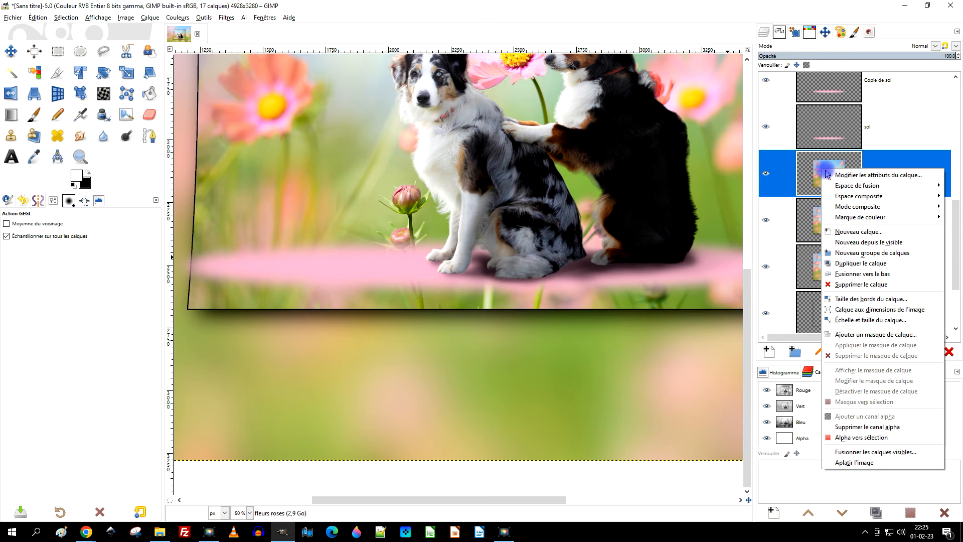
left_click(861, 437)
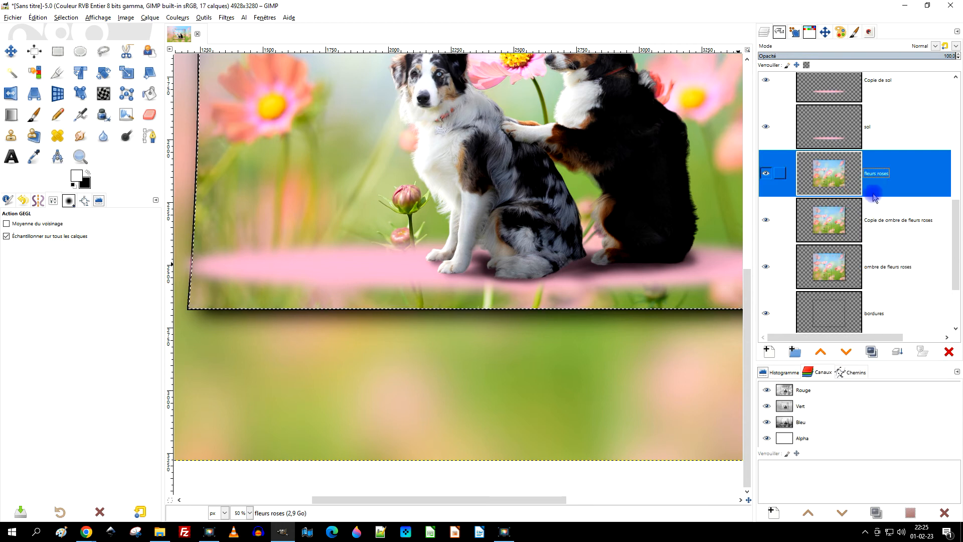
Add a transparent 4928 x 3280 px layer named "transition en bas" directly above "fleurs roses".
scroll(872, 194, "up", 10)
scroll(871, 195, "down", 6)
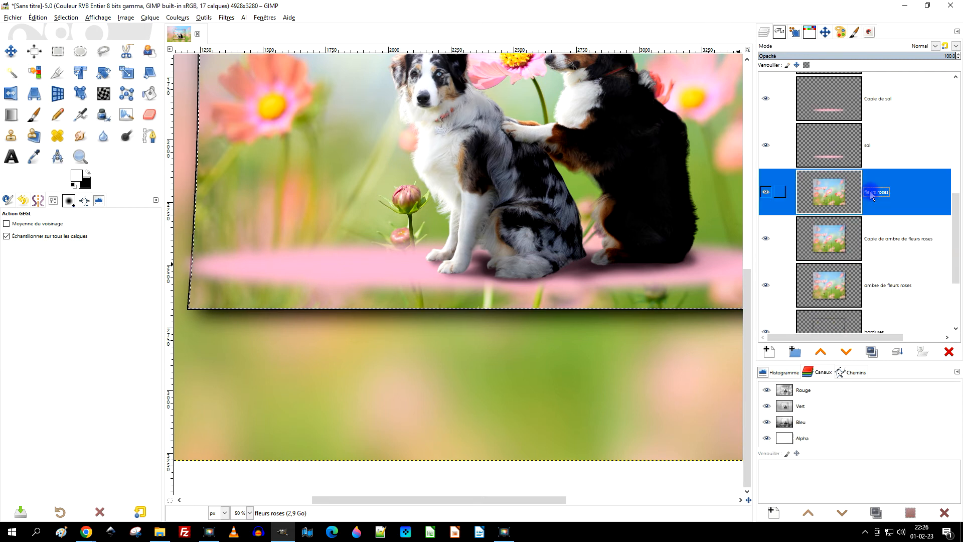
scroll(871, 195, "up", 2)
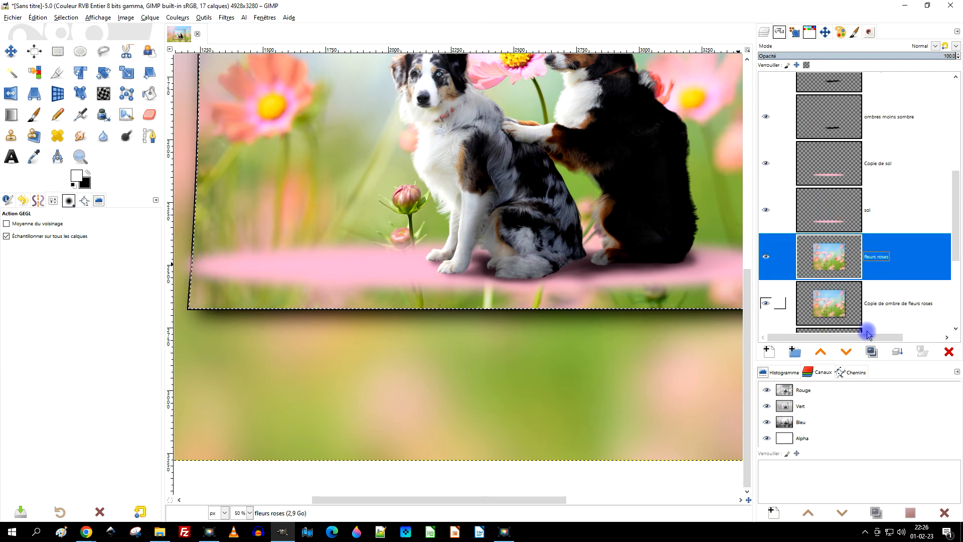
left_click(769, 352)
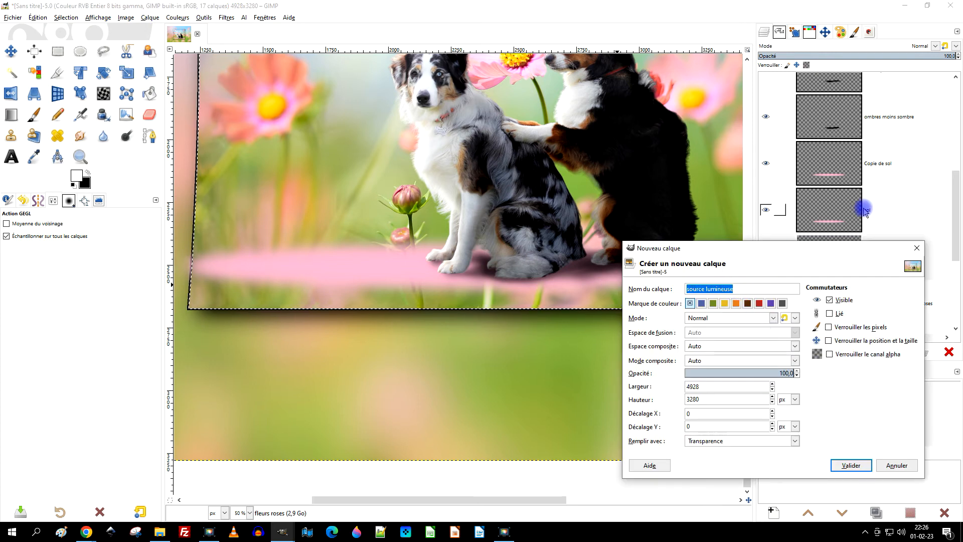
type("transiti")
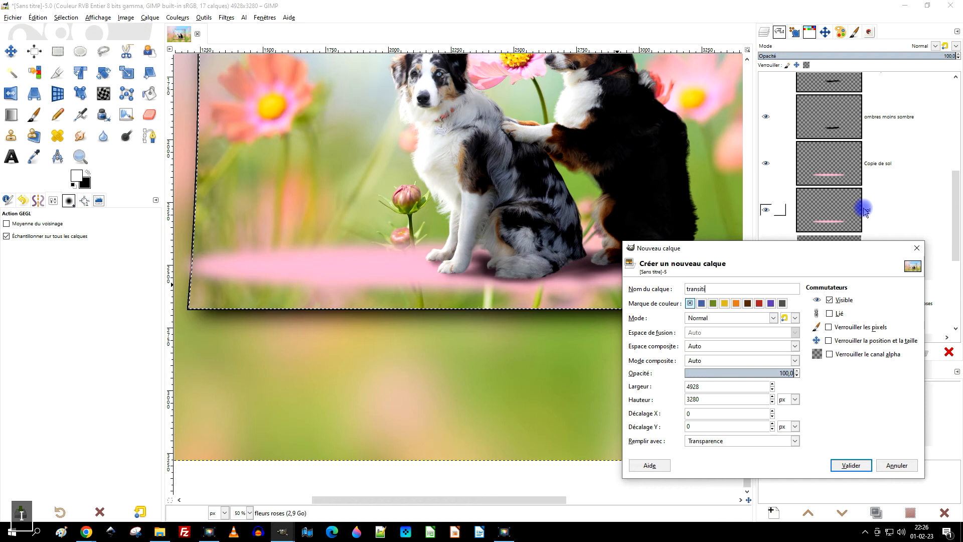
type("on en bas")
left_click(850, 464)
Sample the floor's pink as the foreground colour and an olive green from the image as the background colour, with "transition en bas" active.
left_click(34, 157)
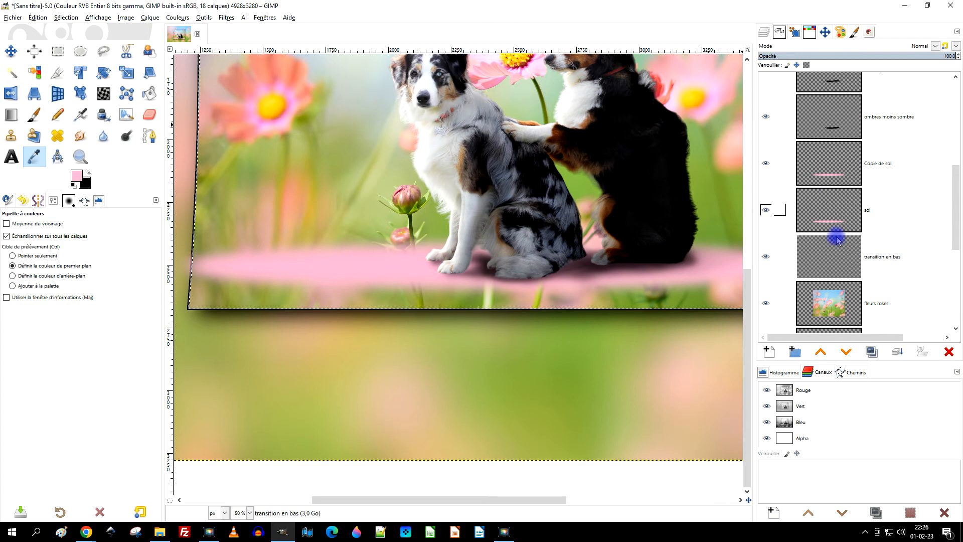
left_click(848, 261)
scroll(562, 229, "down", 1)
scroll(562, 229, "down", 1)
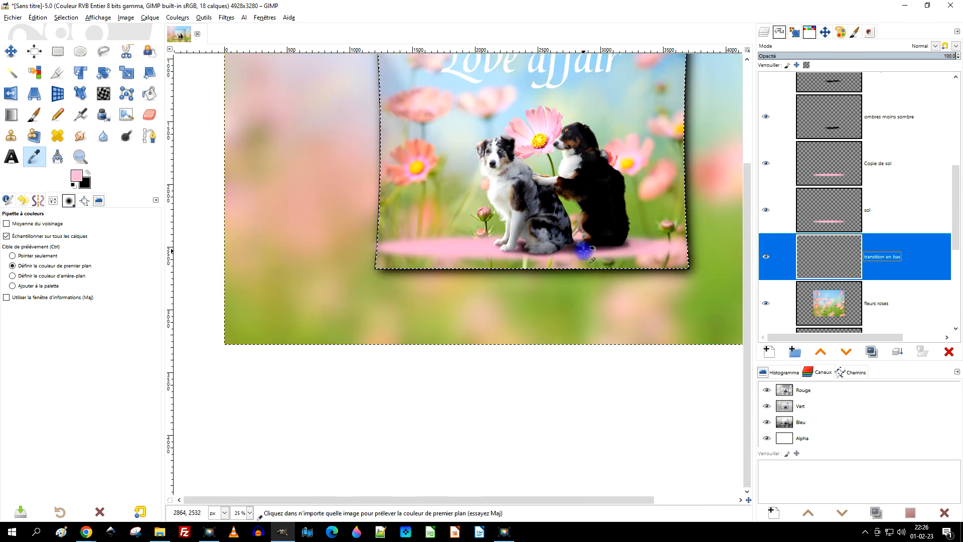
scroll(584, 241, "up", 2)
scroll(595, 245, "down", 1)
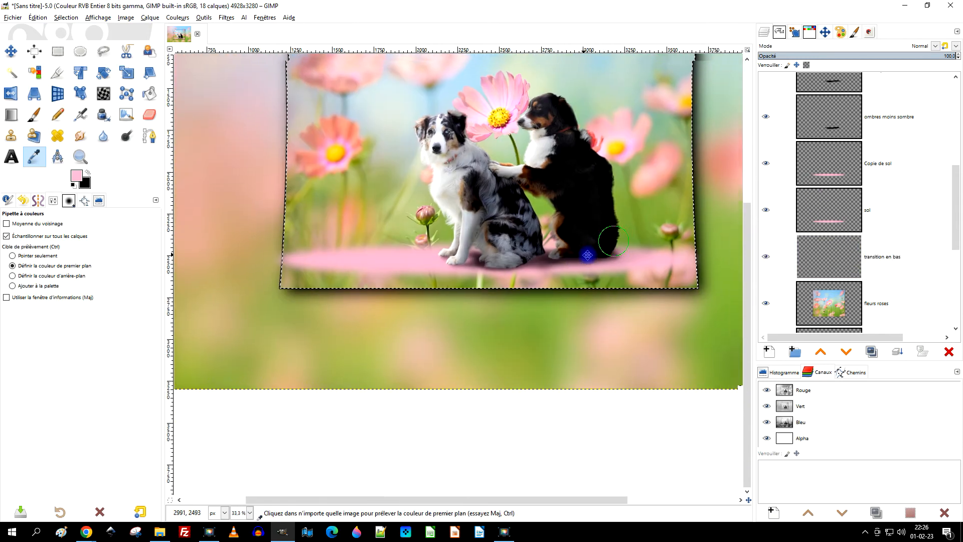
scroll(602, 243, "up", 1)
left_click(88, 173)
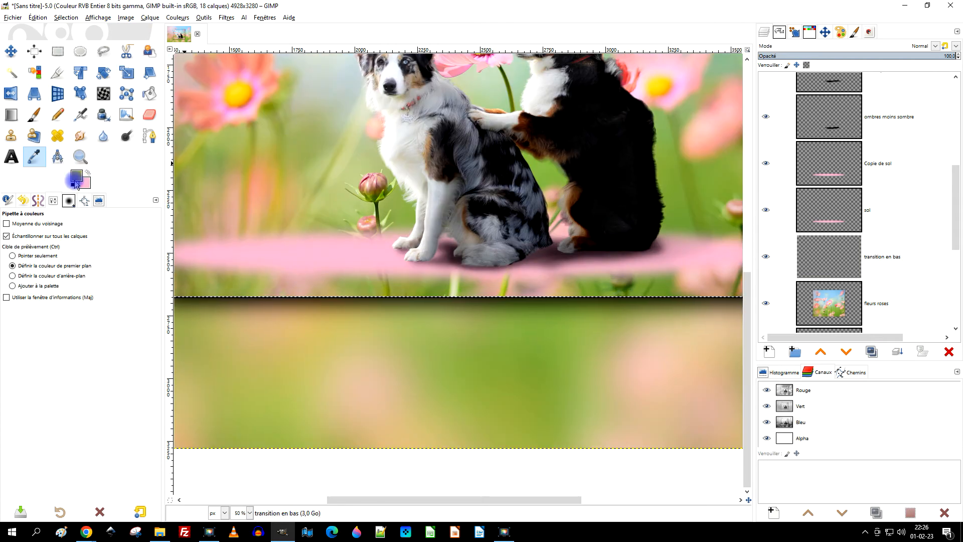
Set up the Gradient tool with the foreground-to-background preset "PP vers AP (RVB)".
left_click(11, 113)
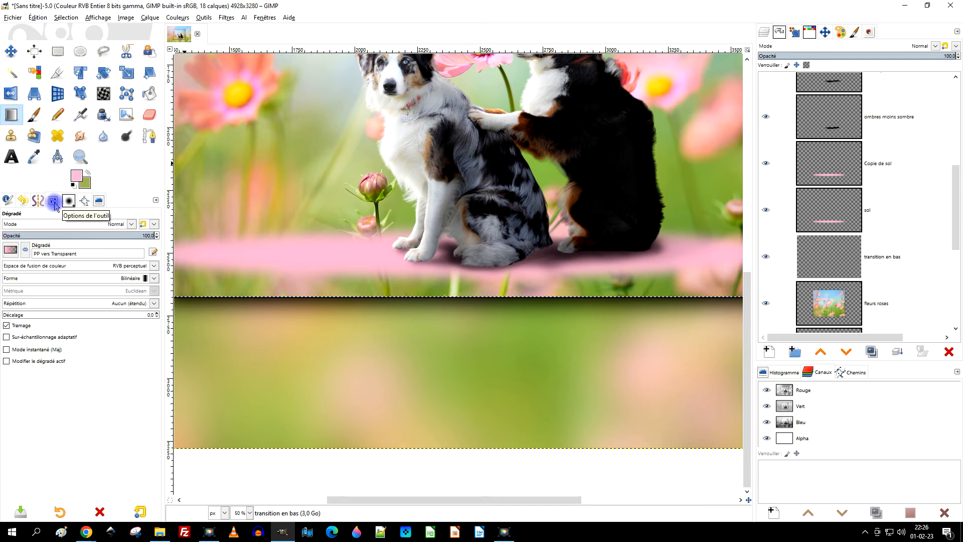
left_click(13, 251)
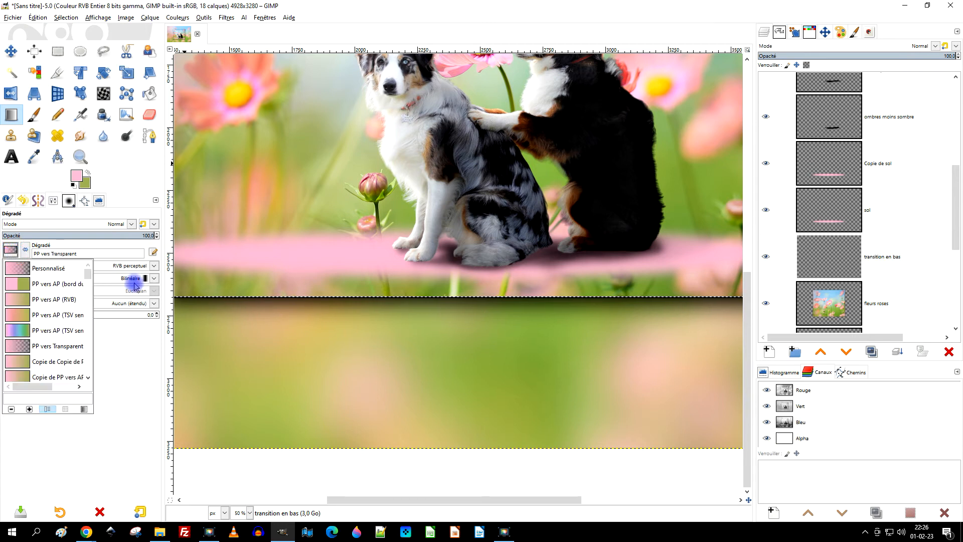
left_click(122, 387)
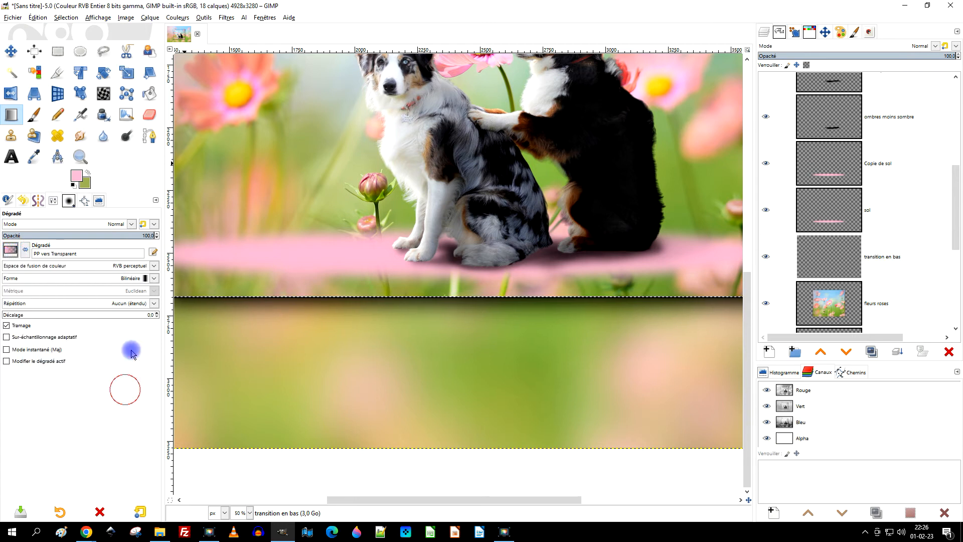
left_click(132, 279)
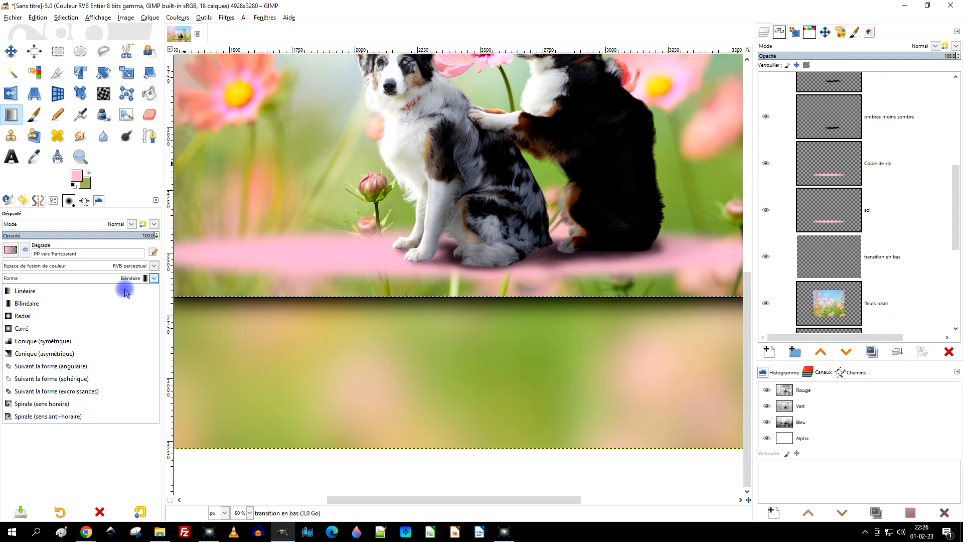
left_click(139, 189)
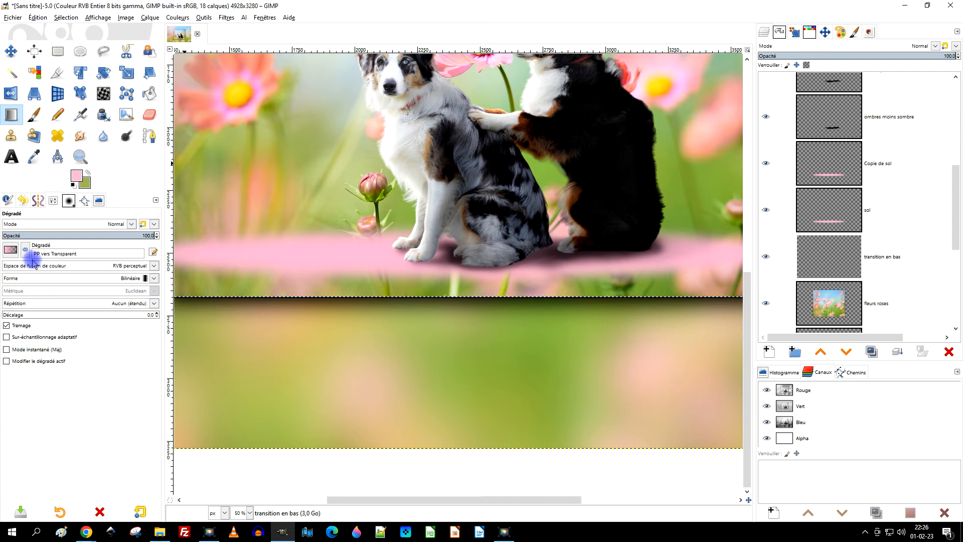
left_click(10, 250)
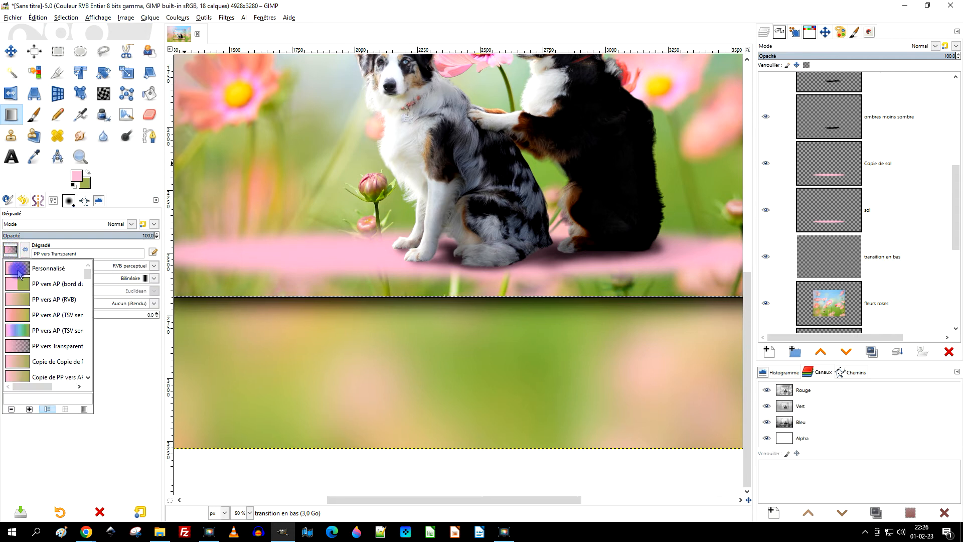
left_click(22, 300)
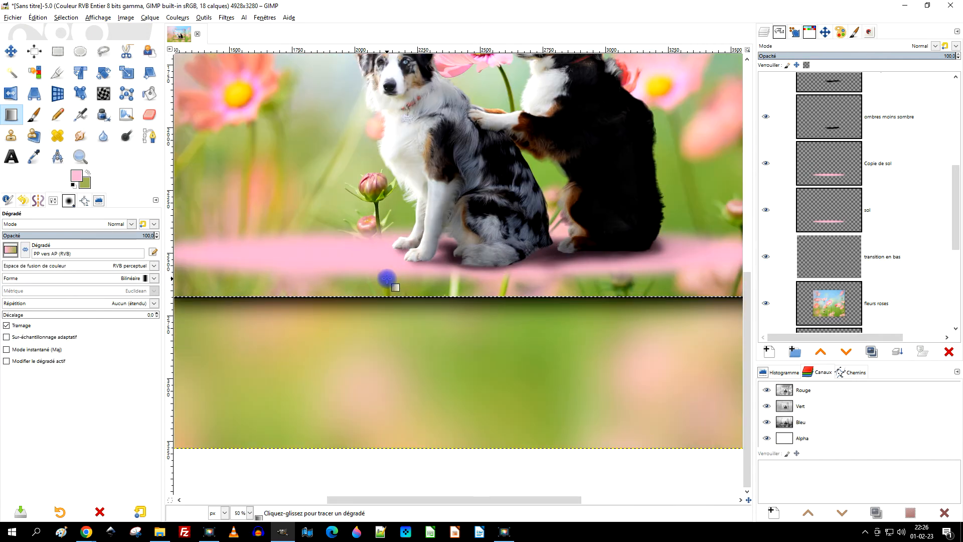
Try a short vertical gradient about 69 px long beneath the dogs' floor and set its shape to Linéaire.
scroll(387, 278, "down", 1)
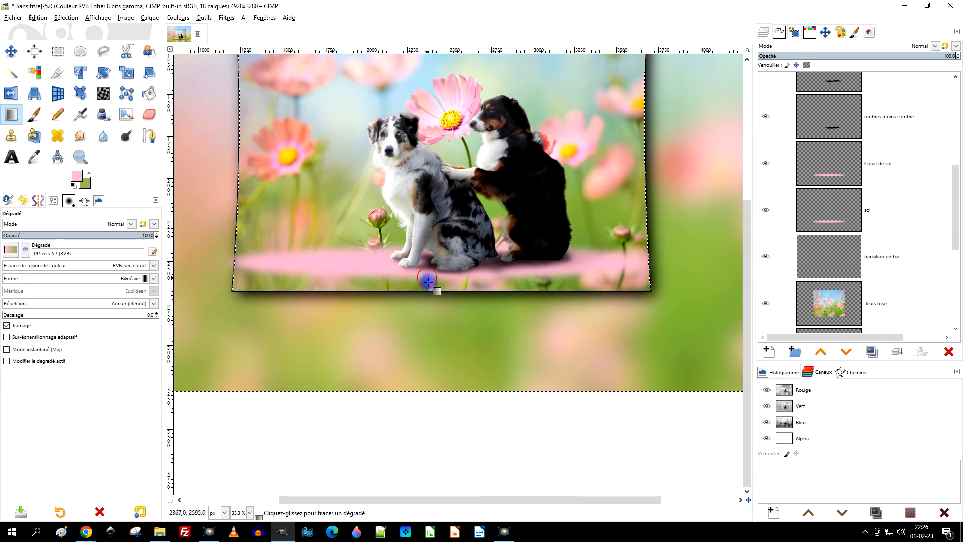
left_click_drag(427, 279, 428, 289)
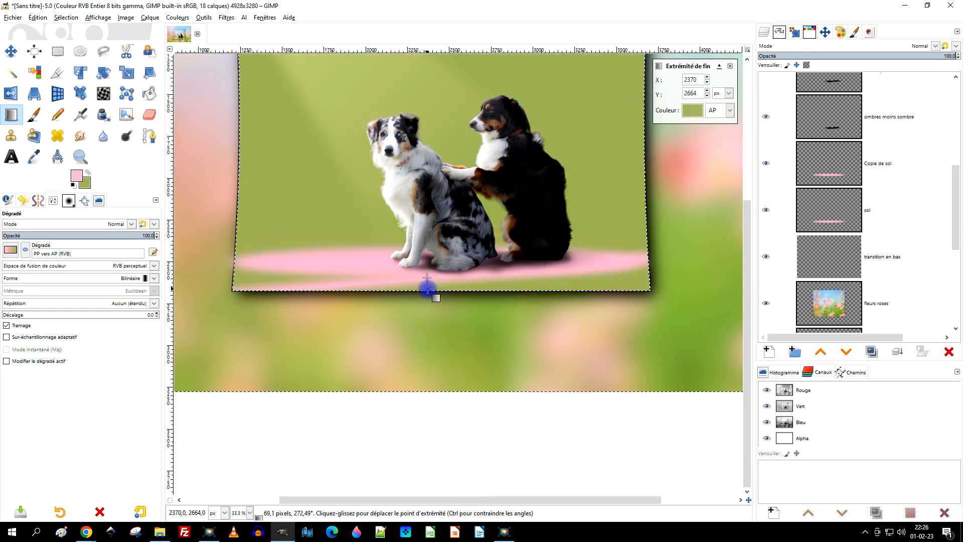
left_click(116, 278)
left_click(64, 294)
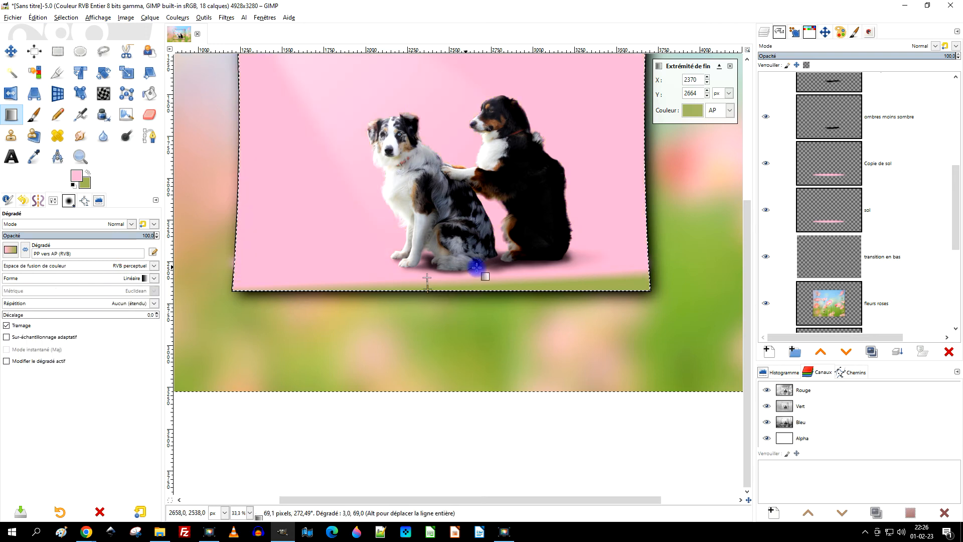
Undo the pink-to-green gradient covering the flower photo on "transition en bas".
scroll(476, 268, "down", 2)
scroll(462, 269, "up", 1)
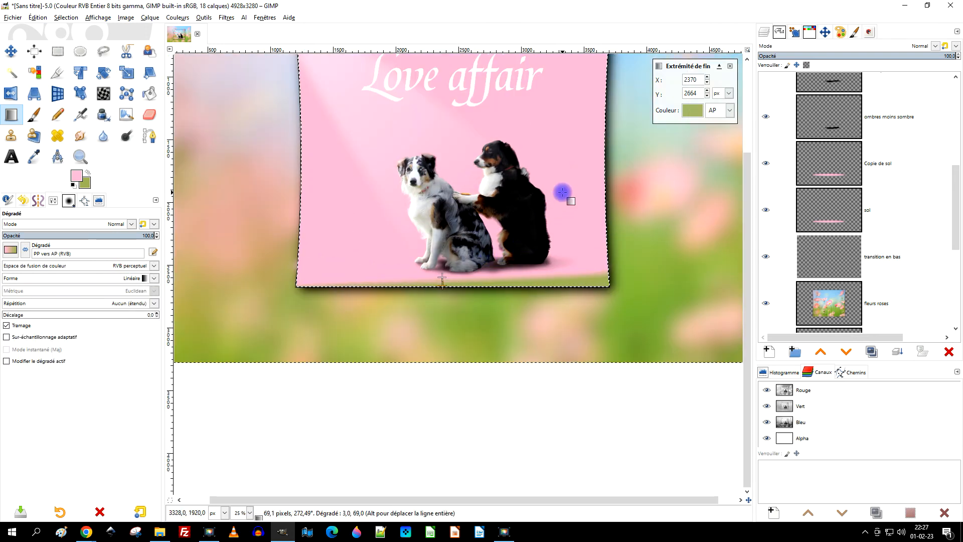
scroll(563, 194, "down", 1)
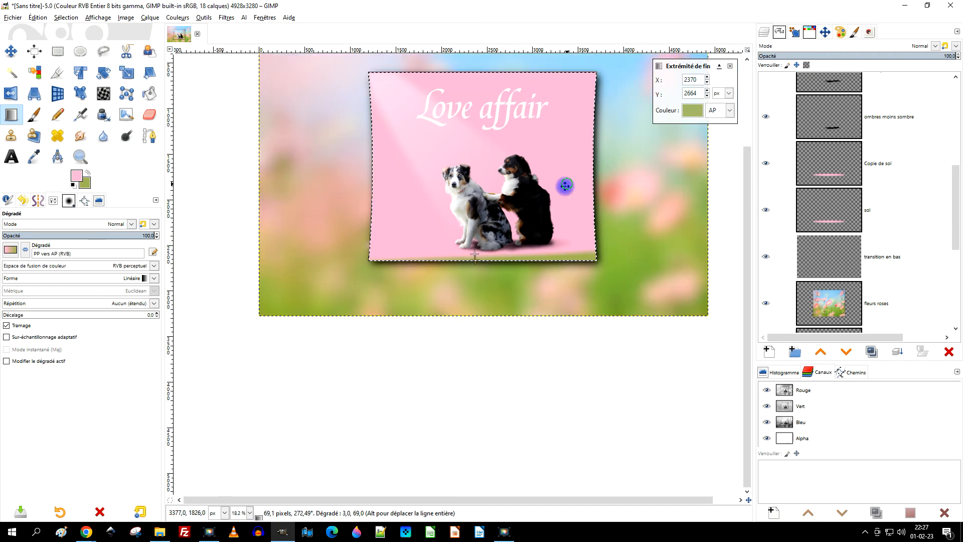
left_click(730, 66)
key("ctrl+z")
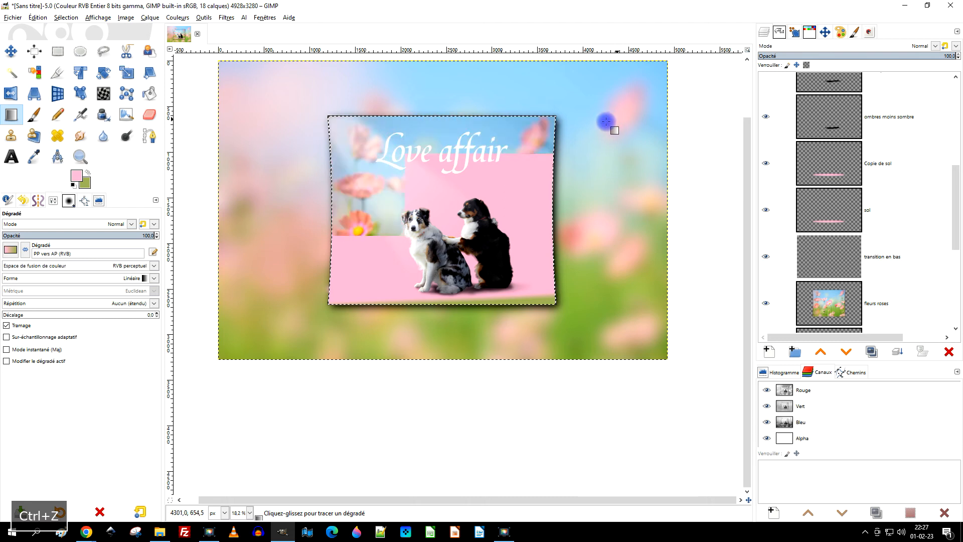
Subtract a rectangle about 3828 × 2095 px from the flower crop selection, keeping only the strip from the floor down.
left_click(58, 54)
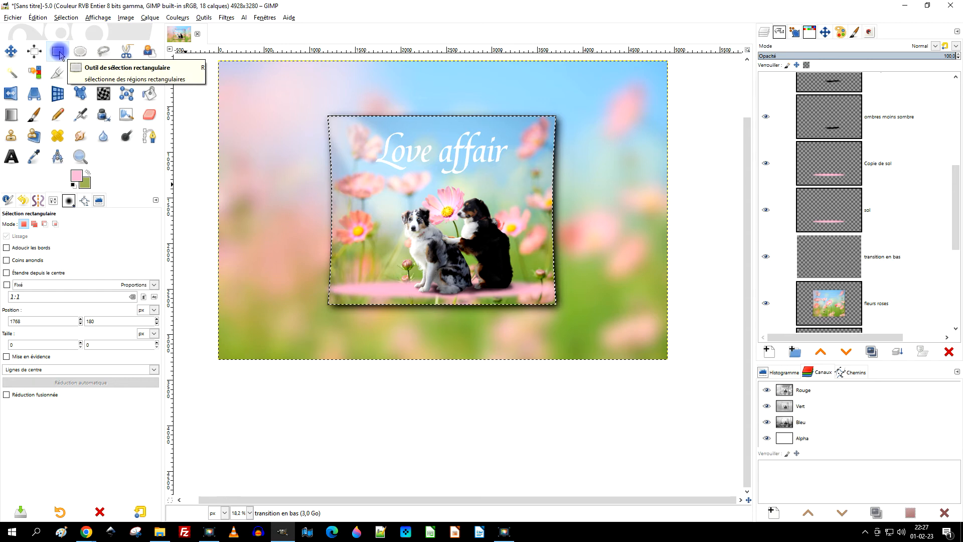
left_click(44, 226)
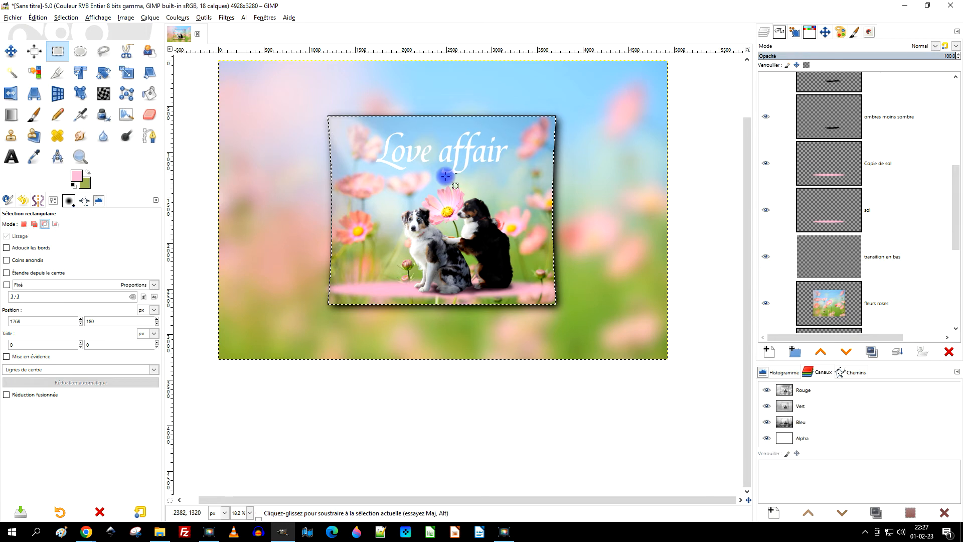
left_click_drag(310, 98, 659, 289)
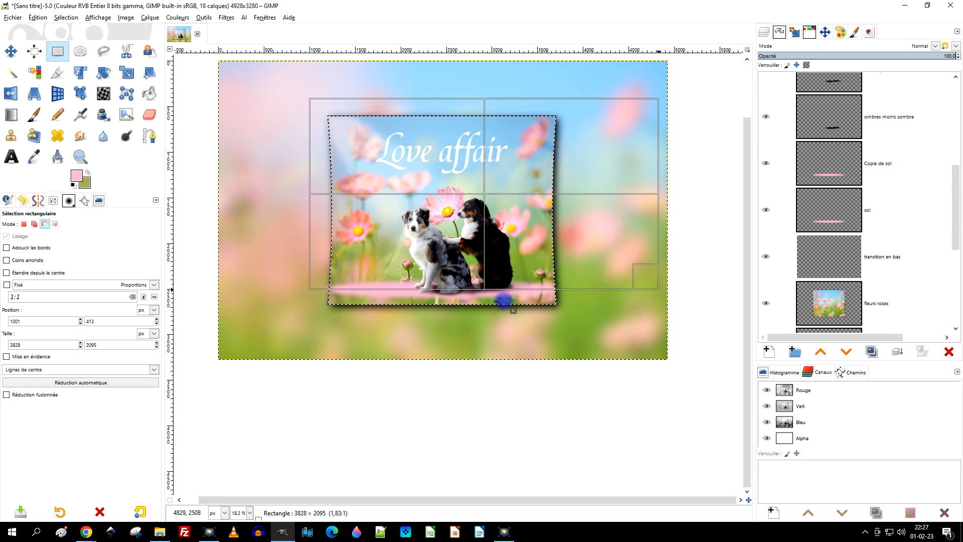
scroll(393, 289, "up", 2)
left_click_drag(537, 224, 505, 345)
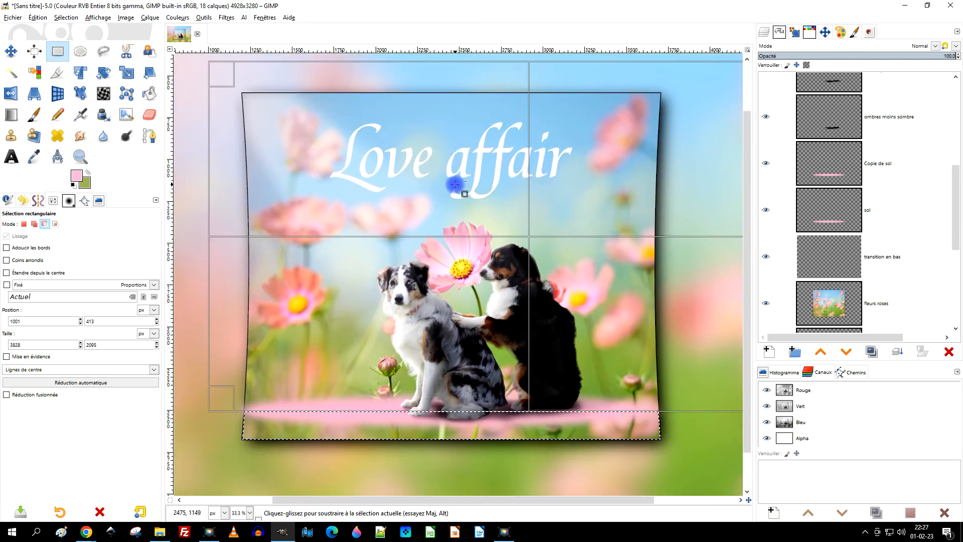
key("Return")
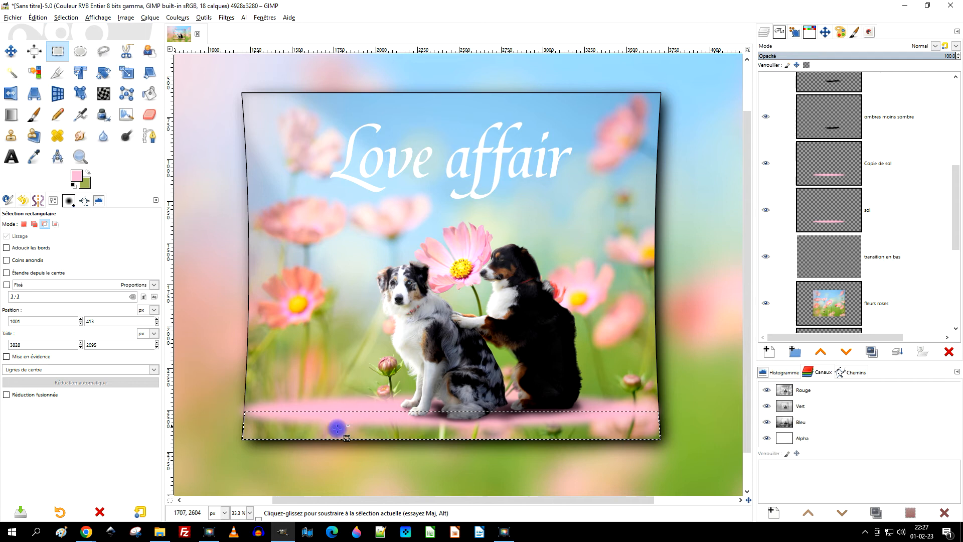
Draw a vertical pink-to-green gradient about 111 px long within the strip selection on the "transition en bas" layer.
left_click(833, 261)
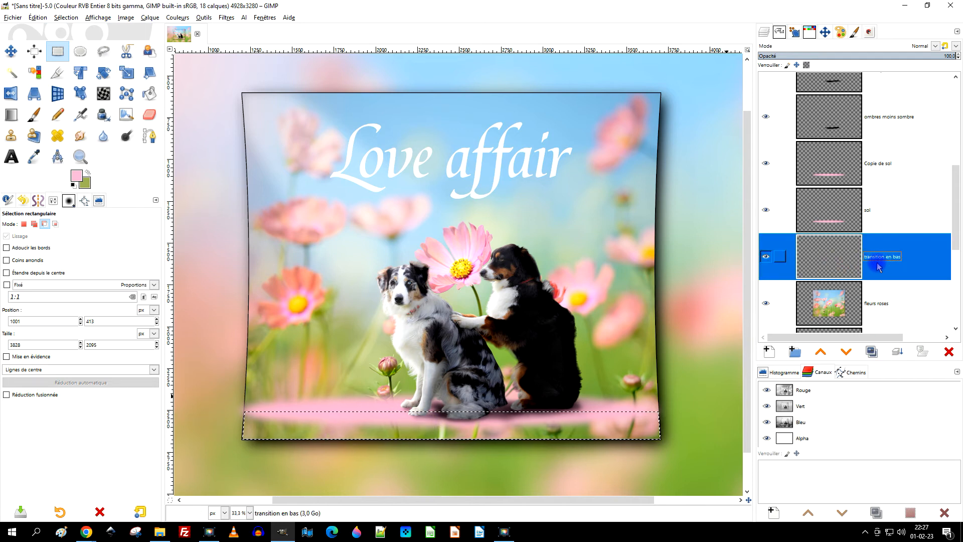
left_click(8, 119)
left_click(8, 118)
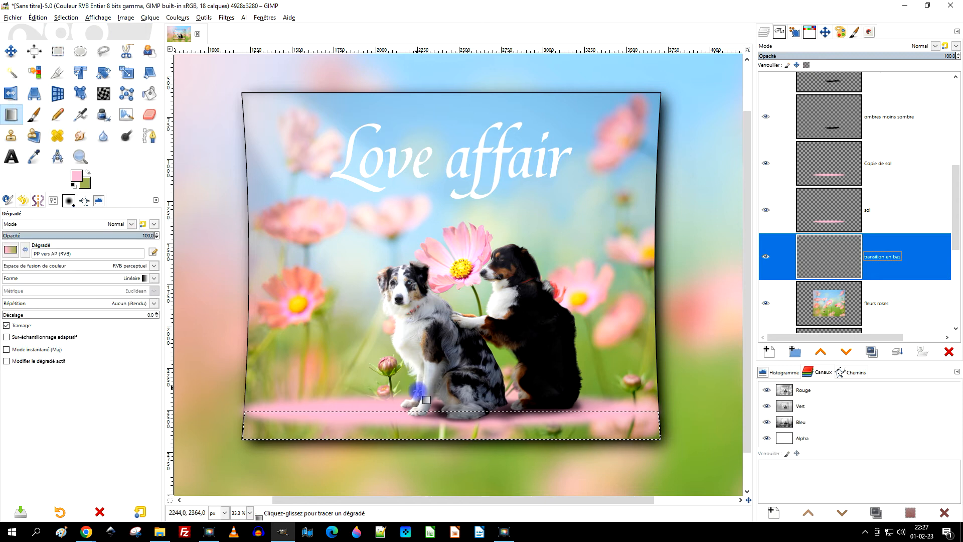
left_click_drag(456, 419, 457, 439)
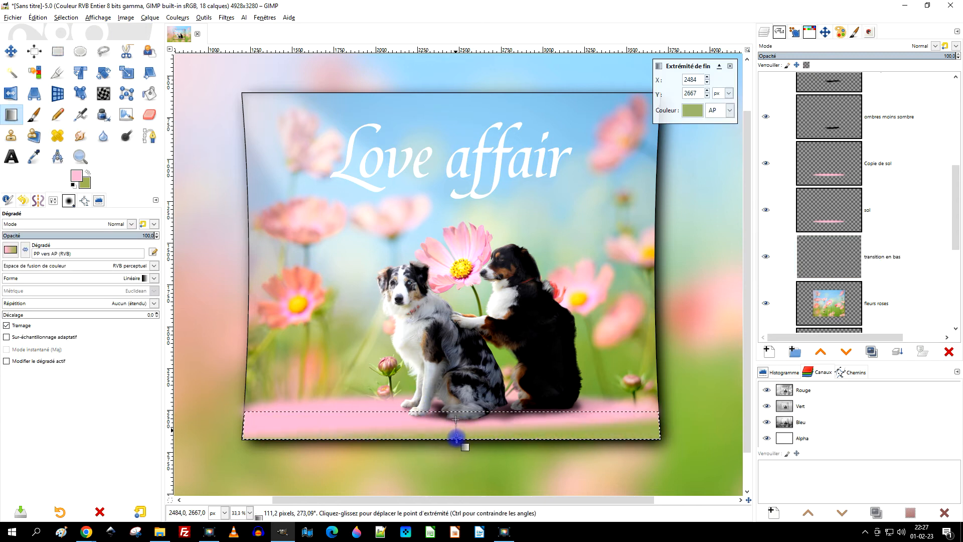
Lengthen the gradient to about 153 px by moving its start point up, try reversing its colours, and apply it unreversed.
scroll(457, 439, "up", 2)
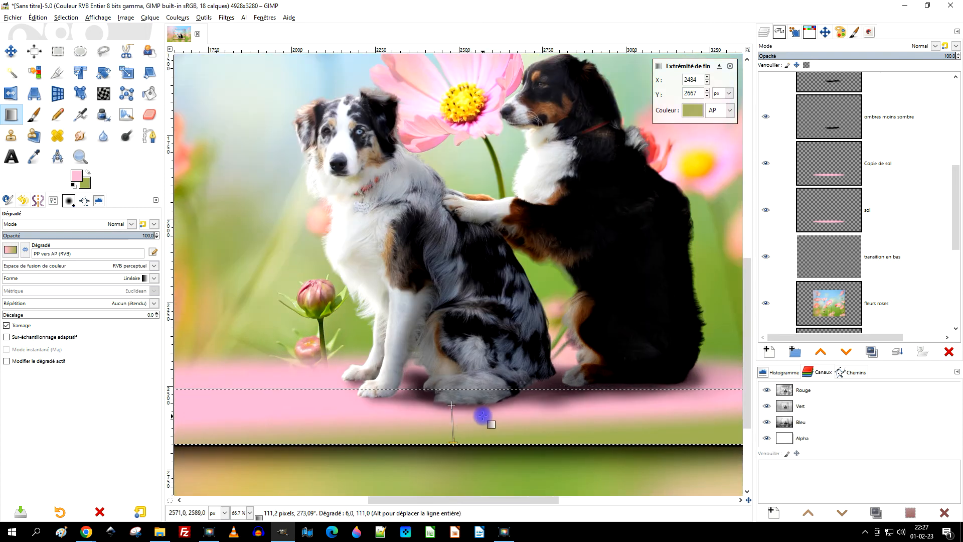
scroll(482, 415, "down", 1)
left_click_drag(502, 361, 512, 338)
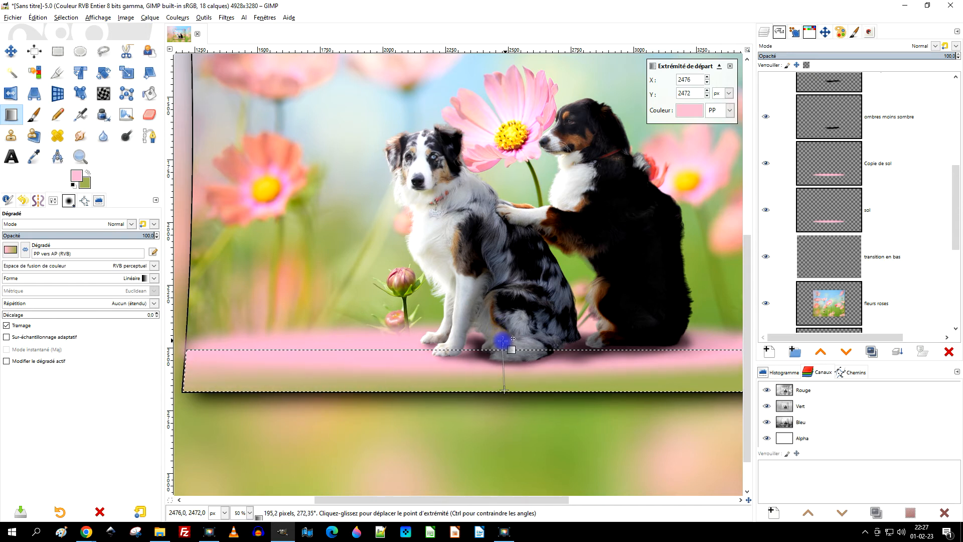
left_click_drag(503, 343, 497, 387)
scroll(534, 340, "down", 2)
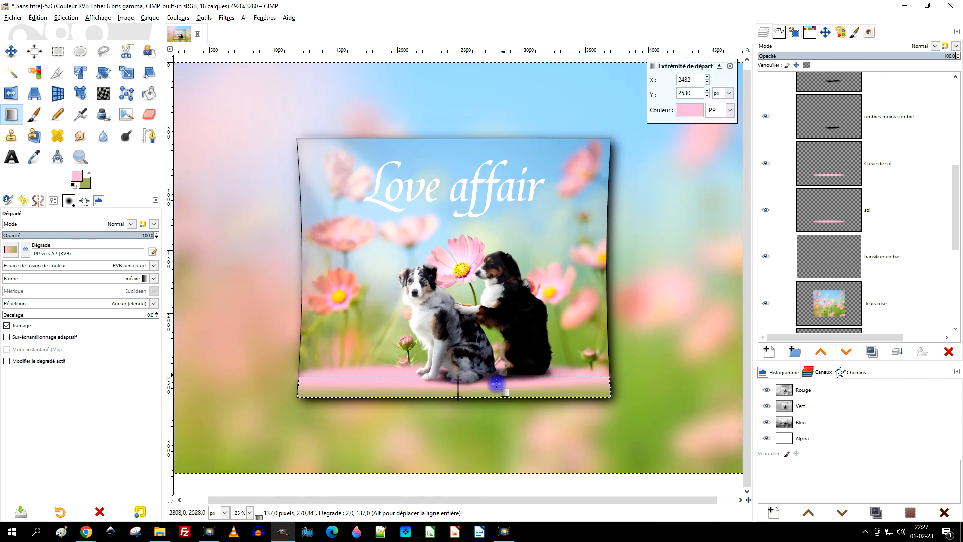
scroll(484, 387, "up", 2)
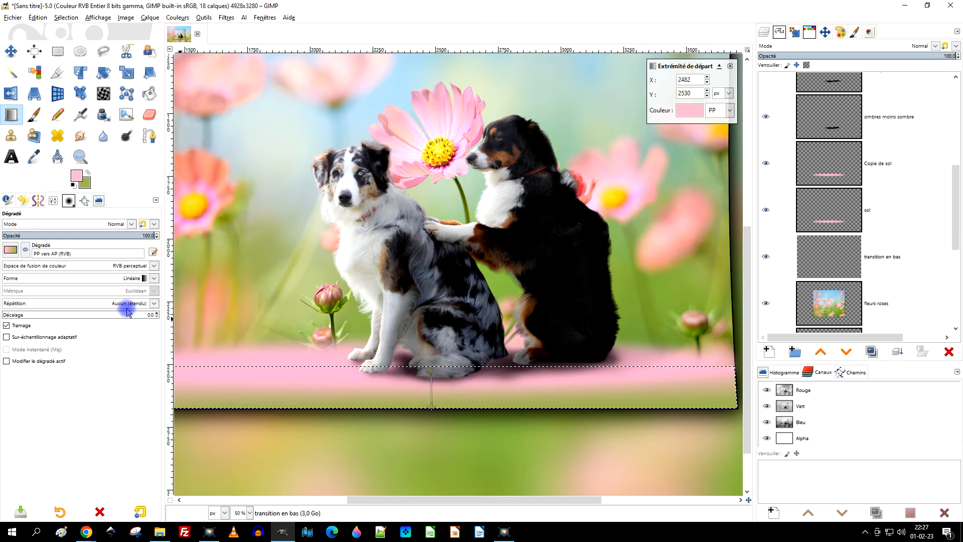
left_click(25, 248)
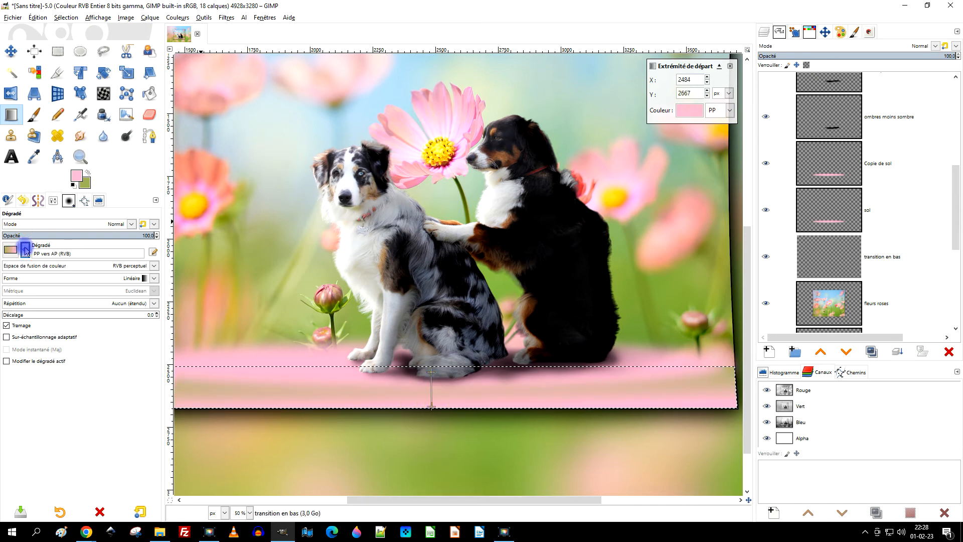
left_click(25, 248)
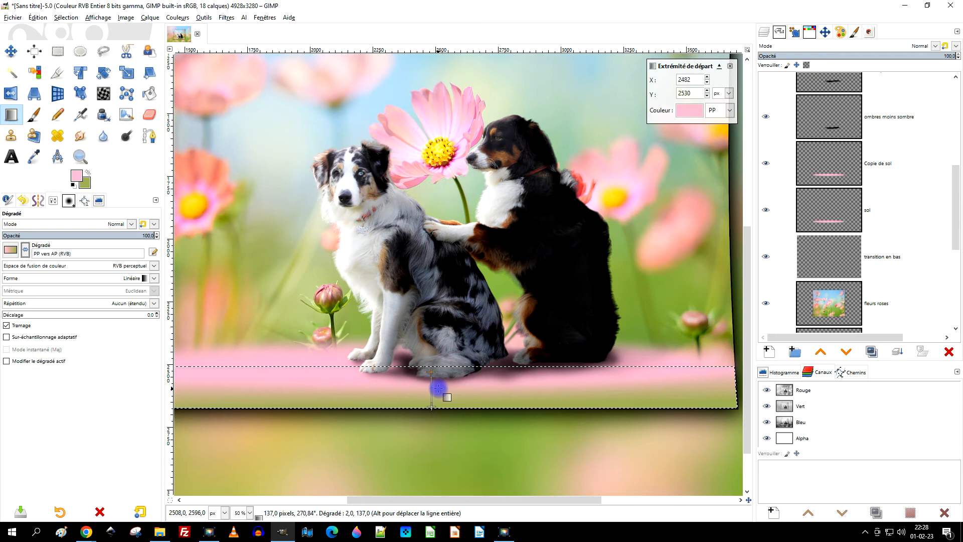
left_click_drag(434, 370, 432, 368)
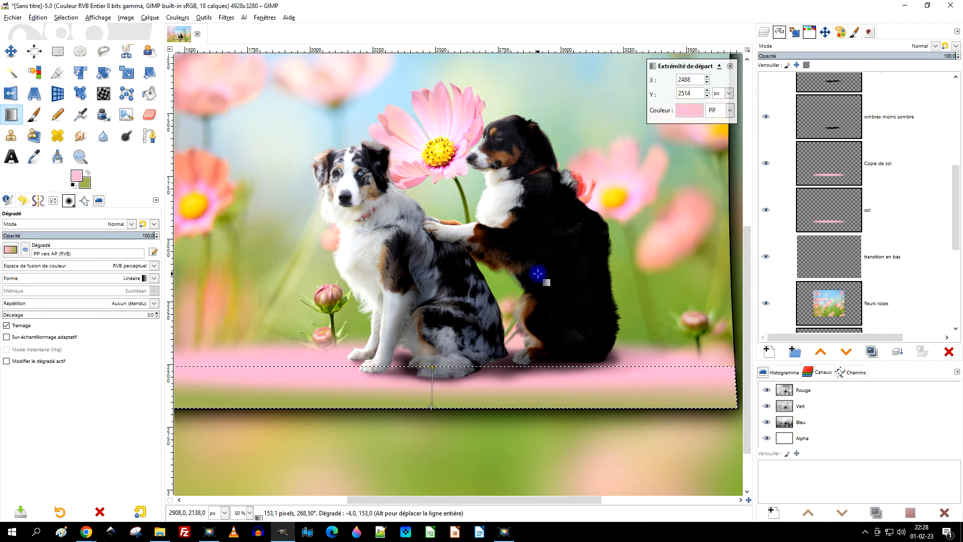
key("Return")
scroll(517, 342, "down", 2)
scroll(517, 344, "up", 1)
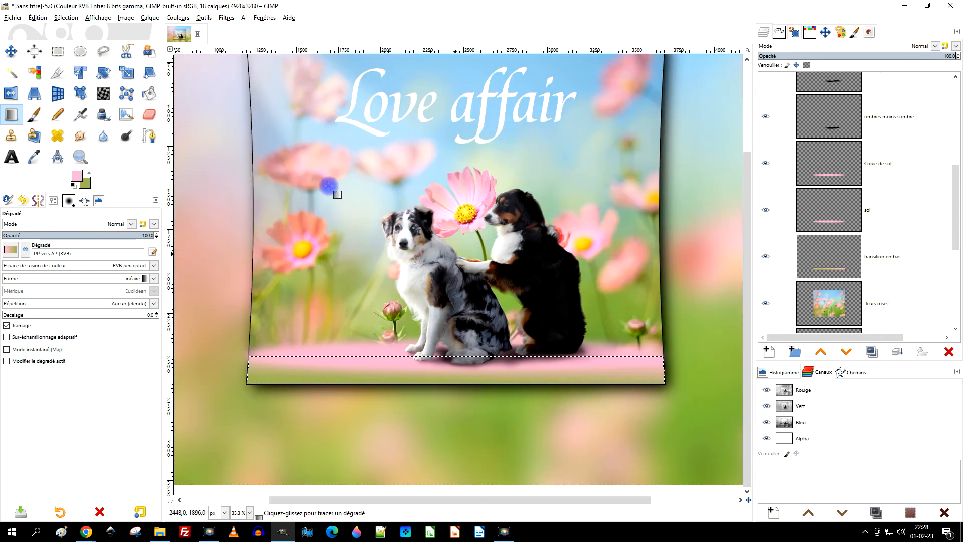
Clear the strip selection with "transition en bas" as the active layer.
left_click(58, 52)
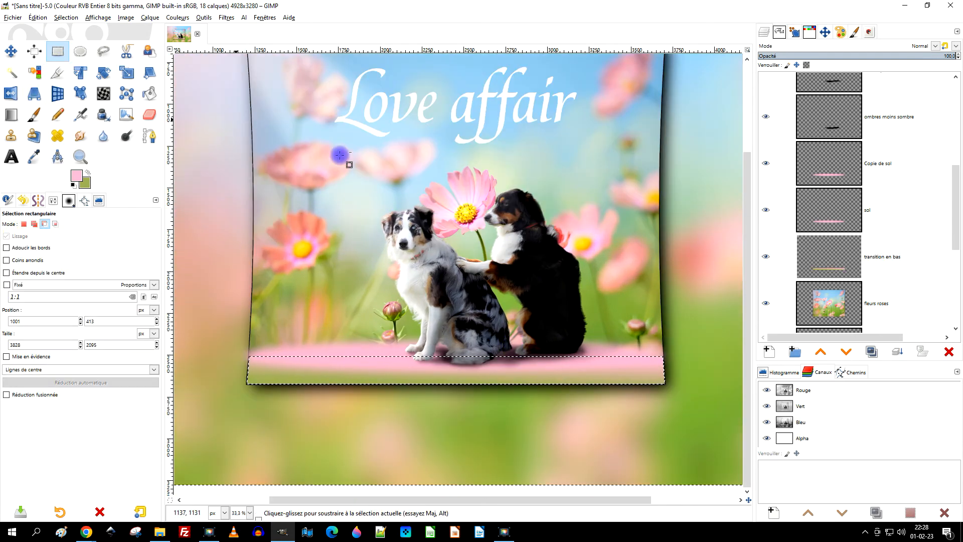
left_click(829, 254)
left_click(65, 17)
left_click(65, 47)
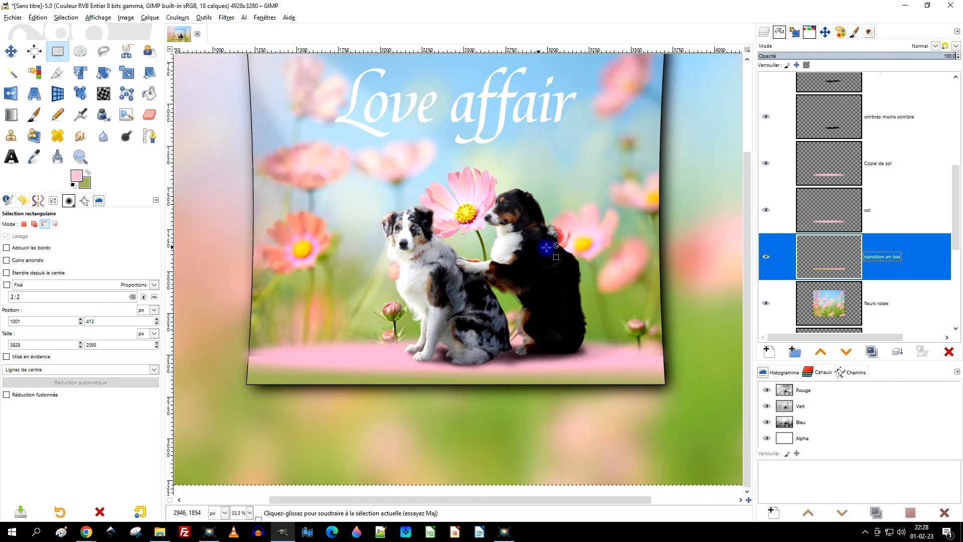
Add a layer mask initialised to "Blanc (opacité complète)" to "transition en bas".
scroll(298, 353, "up", 2)
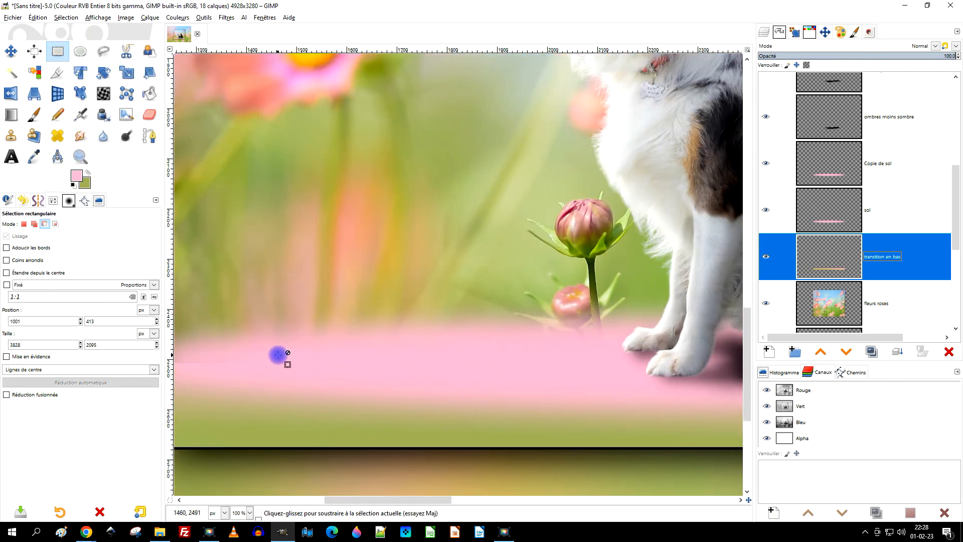
scroll(278, 354, "down", 1)
scroll(258, 359, "up", 1)
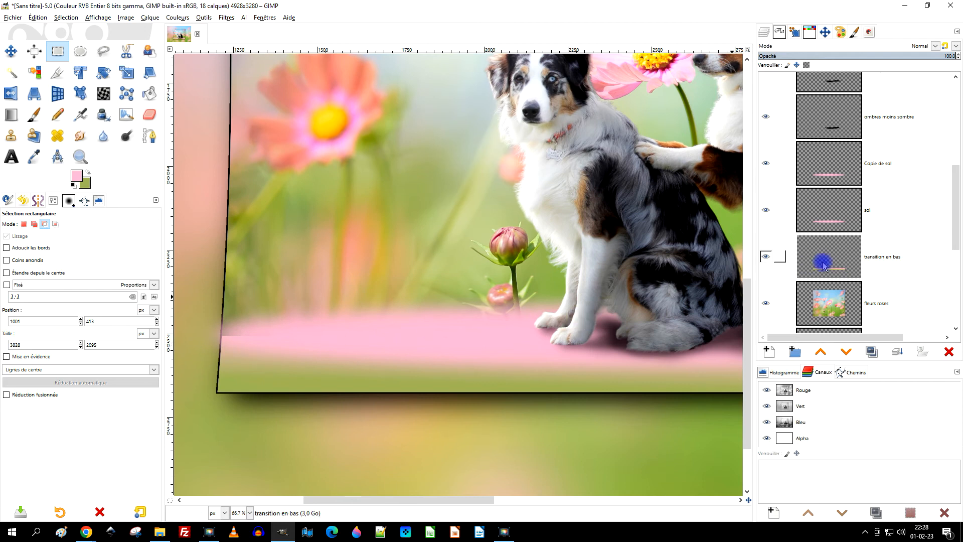
right_click(821, 262)
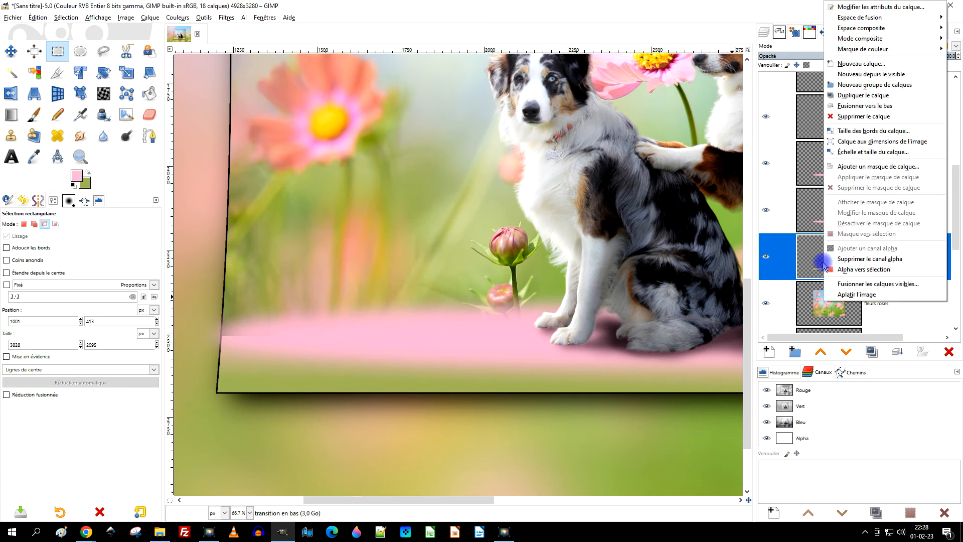
left_click(886, 171)
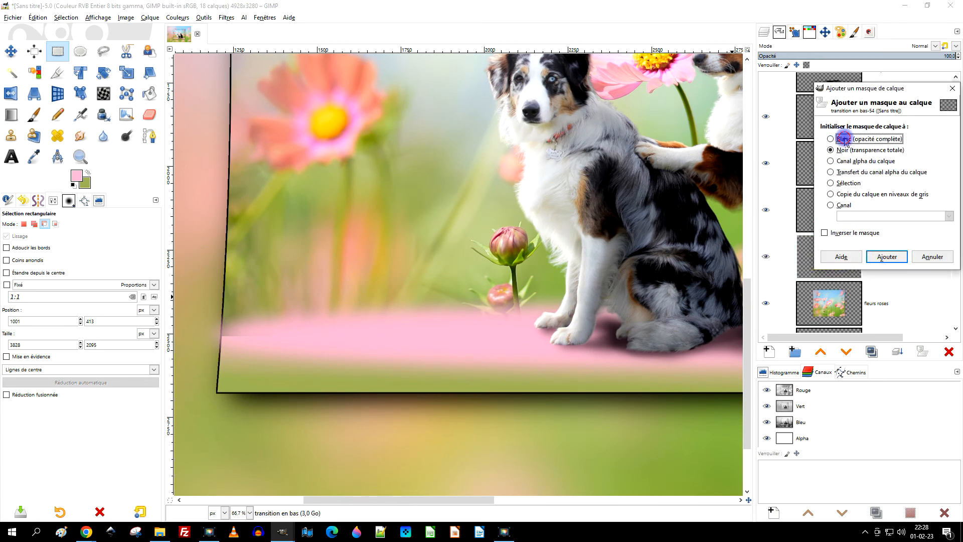
left_click(886, 256)
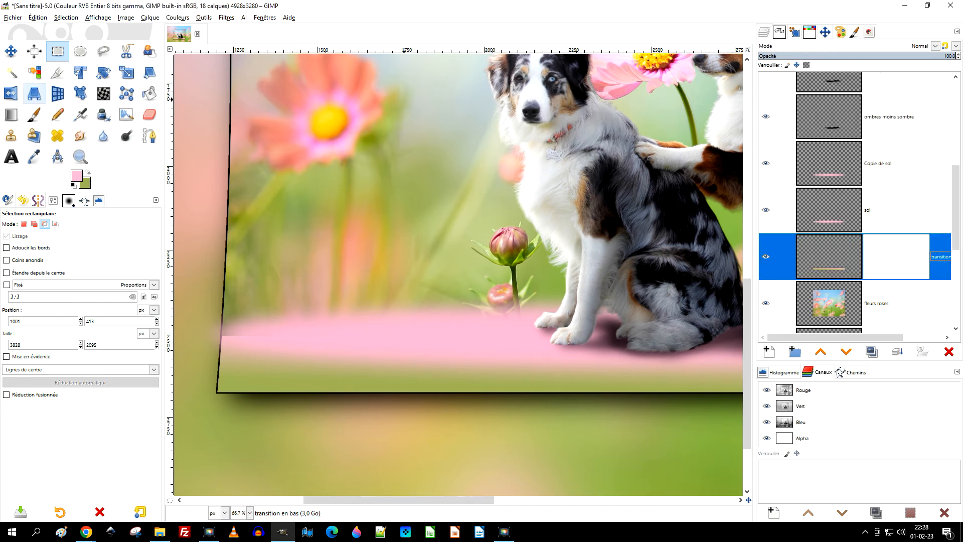
Paint black on the mask with a 262 px "2. Hardness 050" brush to soften the transition at both ends of the floor.
left_click(31, 120)
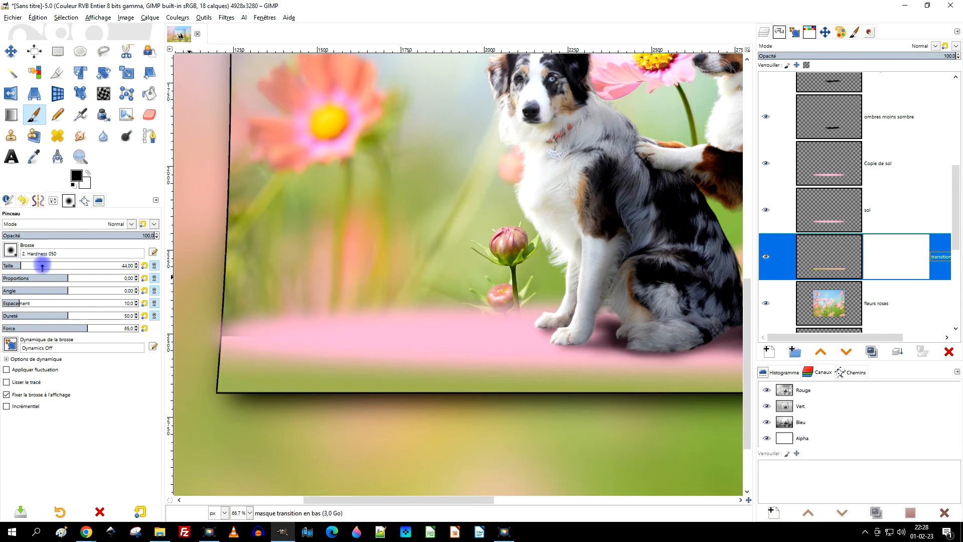
left_click_drag(42, 267, 60, 267)
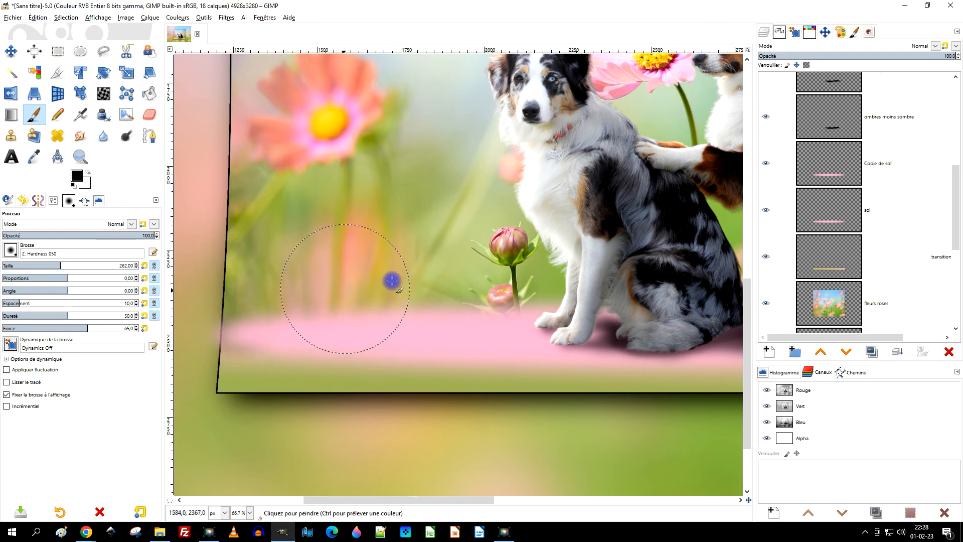
scroll(392, 280, "right", 10)
left_click_drag(574, 288, 578, 299)
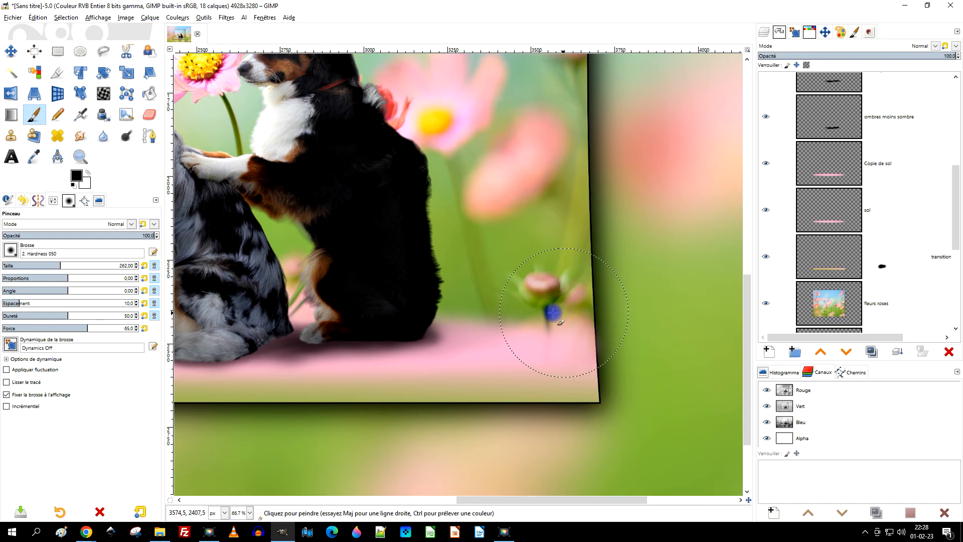
scroll(657, 269, "down", 2, "ctrl")
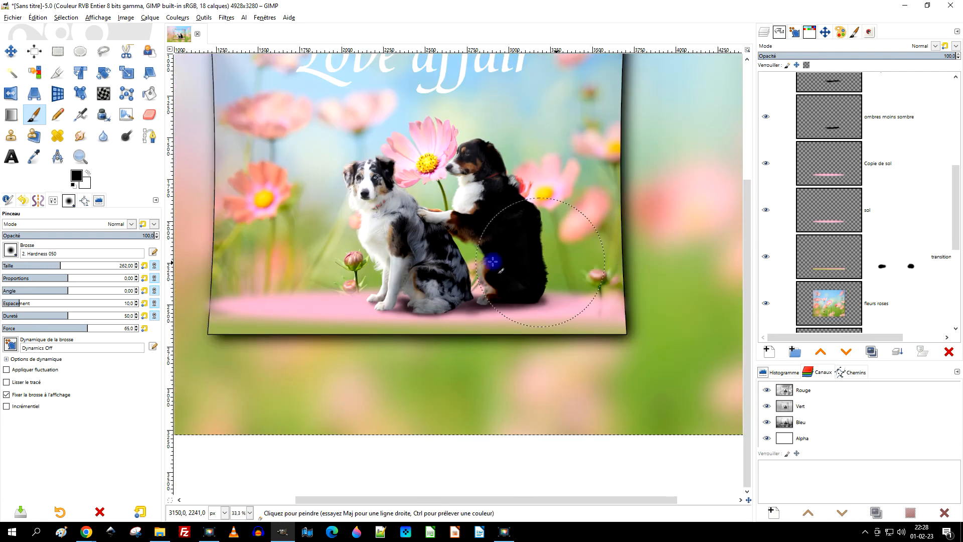
Restore the green transition at the crop's lower-left corner by painting white on the mask, and undo the last stray stroke.
scroll(218, 301, "up", 3, "ctrl")
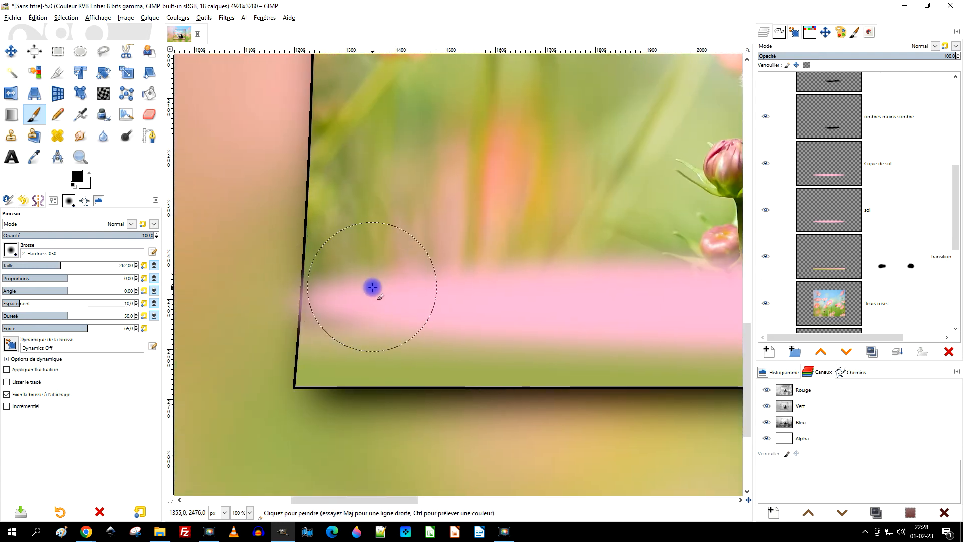
left_click(88, 173)
mouse_move(310, 367)
left_mouse_down()
mouse_move(295, 362)
mouse_move(303, 370)
left_mouse_up()
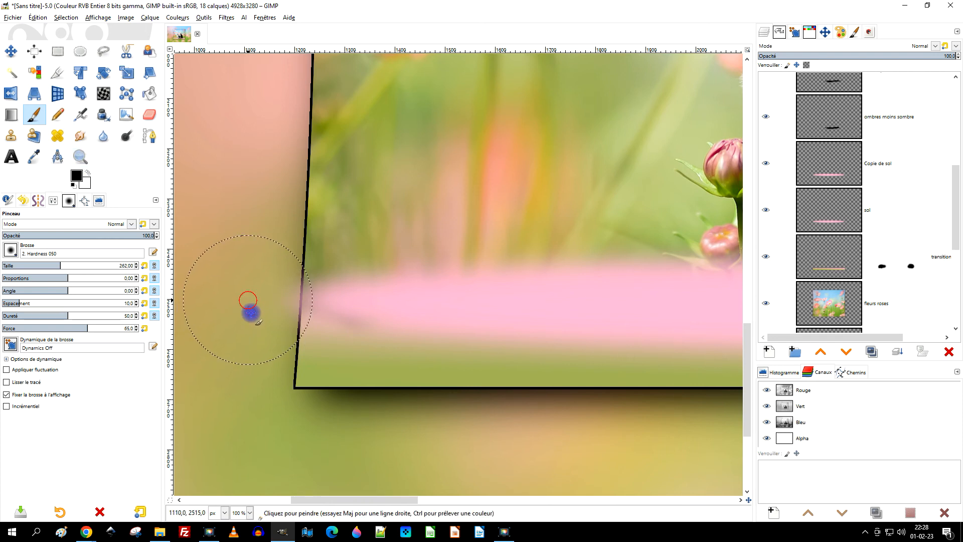
key("ctrl+z")
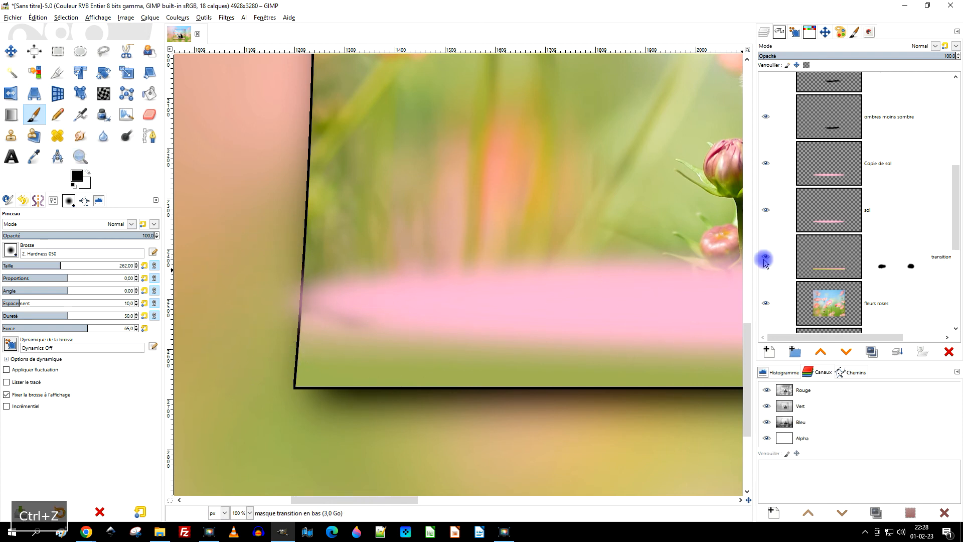
Check the "Copie de sol" layer's effect at the crop's edge by hiding and showing it.
left_click(766, 164)
left_click(766, 164)
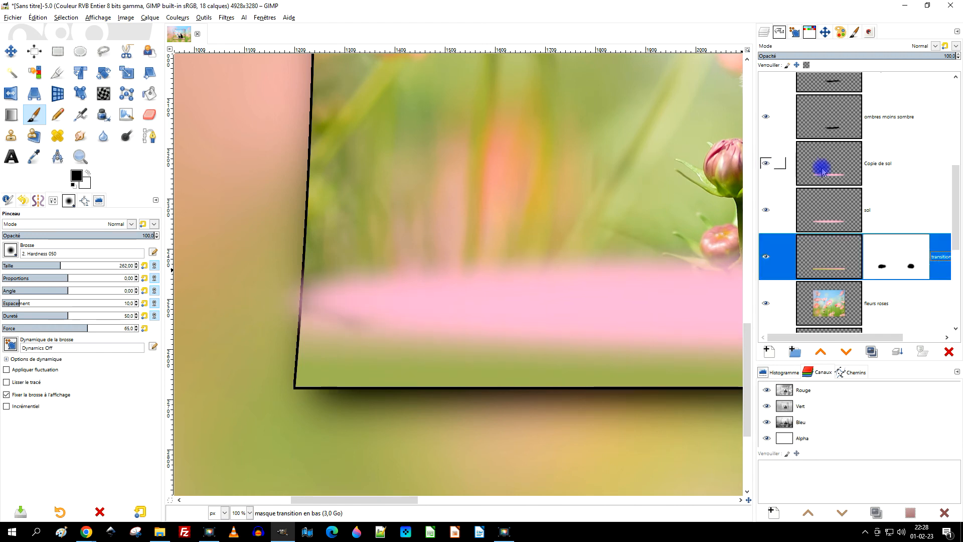
left_click(828, 173)
right_click(831, 172)
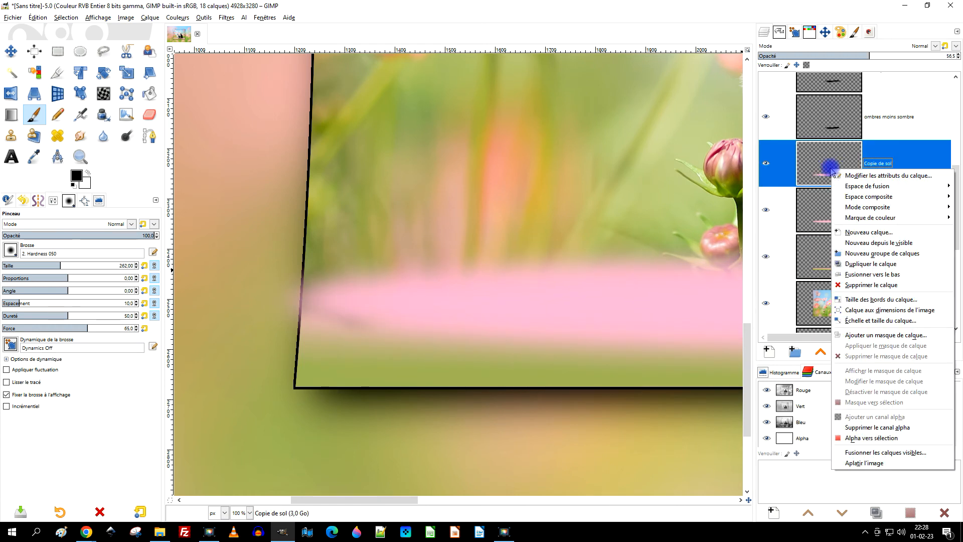
left_click(839, 175)
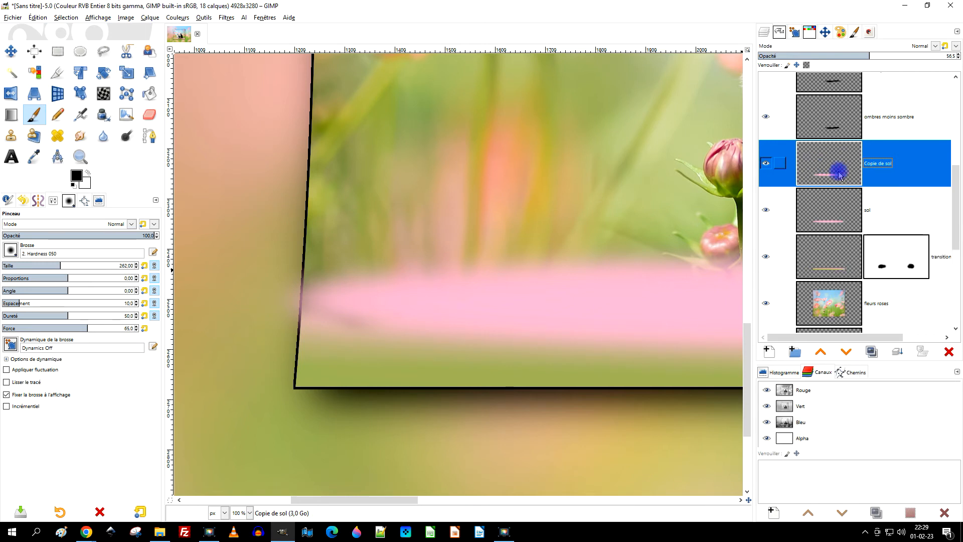
Create a selection from the alpha channel of the "fleurs roses" layer.
right_click(836, 309)
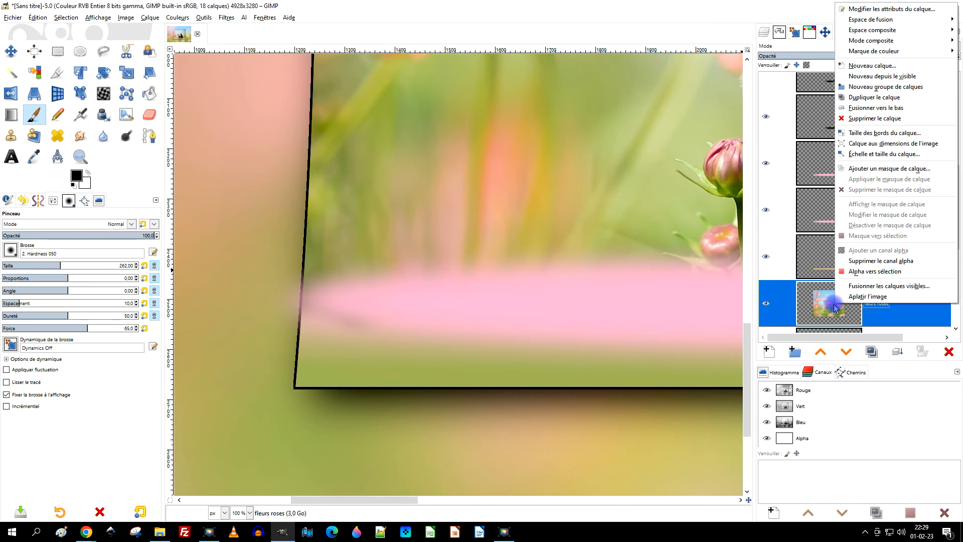
left_click(875, 275)
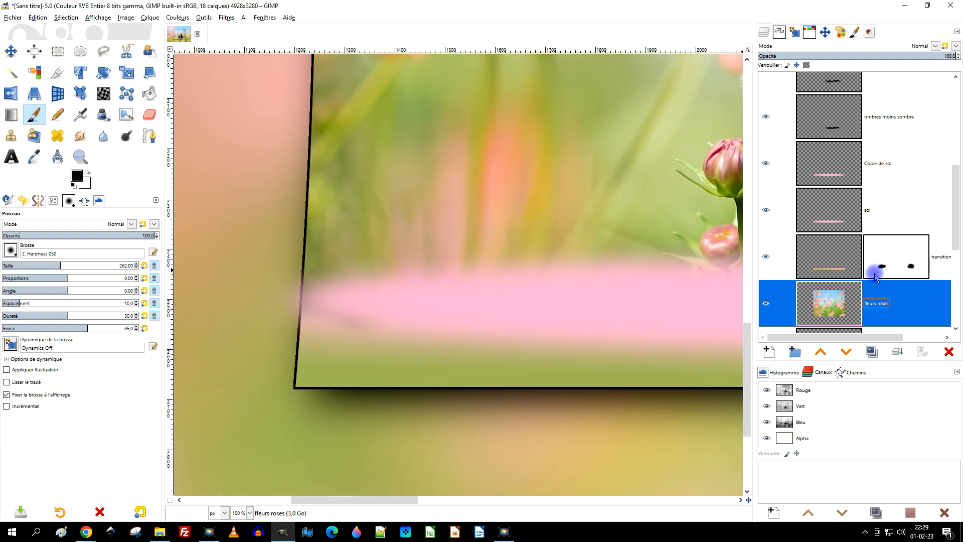
Invert the selection and clear the part of the "Copie de sol" layer that spills outside the frame.
left_click(62, 17)
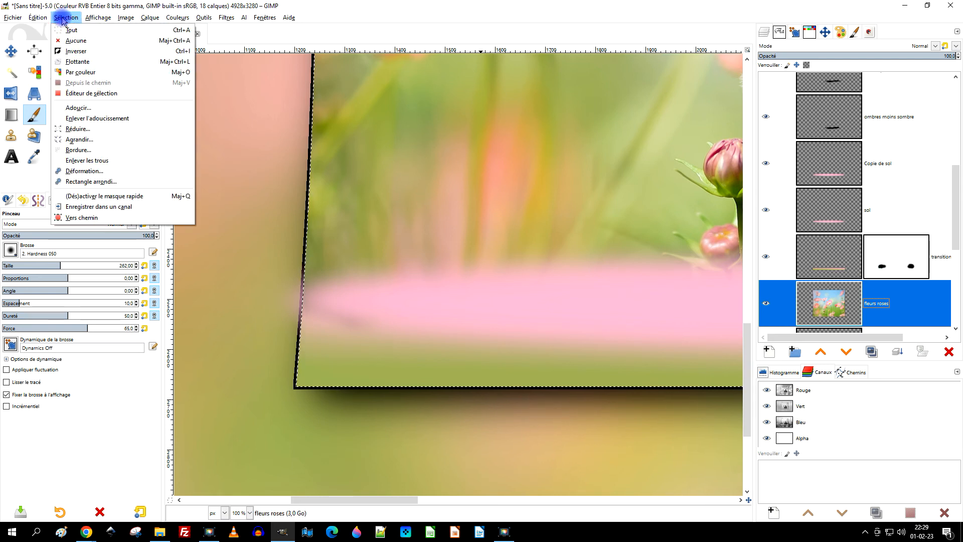
left_click(77, 51)
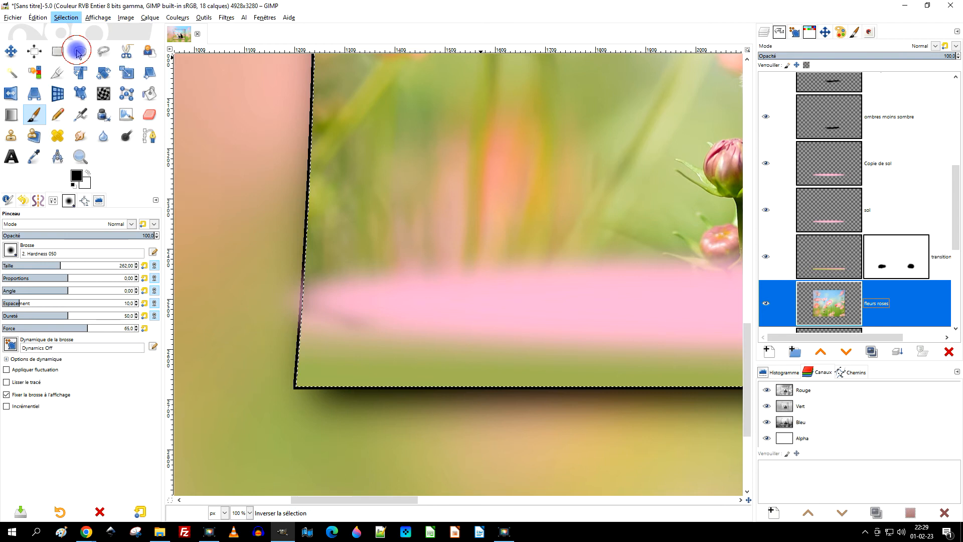
left_click(831, 176)
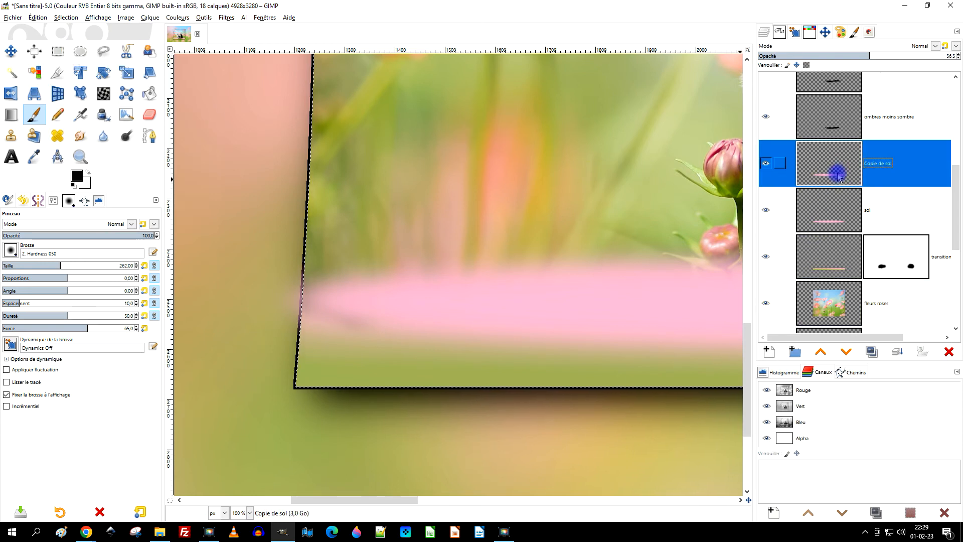
key("Delete")
Clear the "sol" and "transition en bas" layers outside the frame, and drop the selection.
left_click(831, 209)
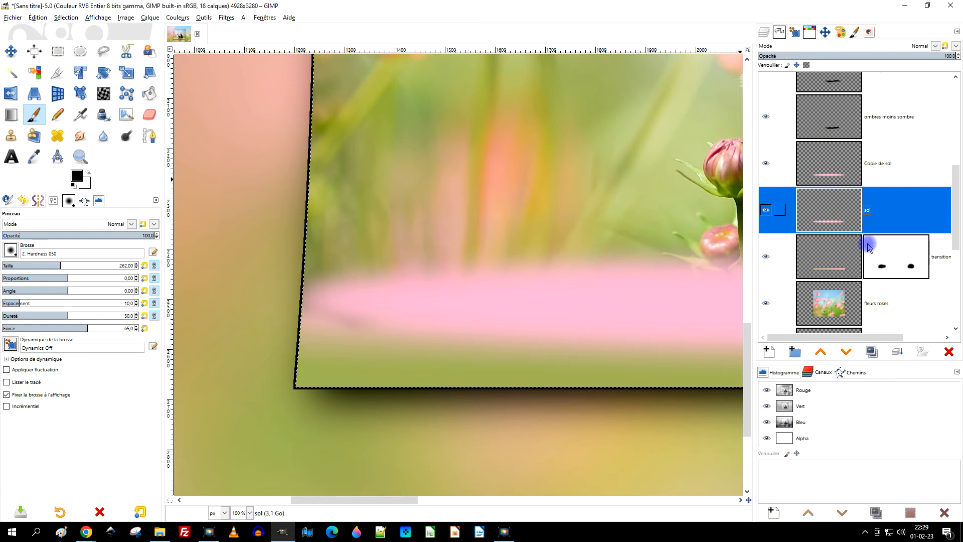
left_click(825, 250)
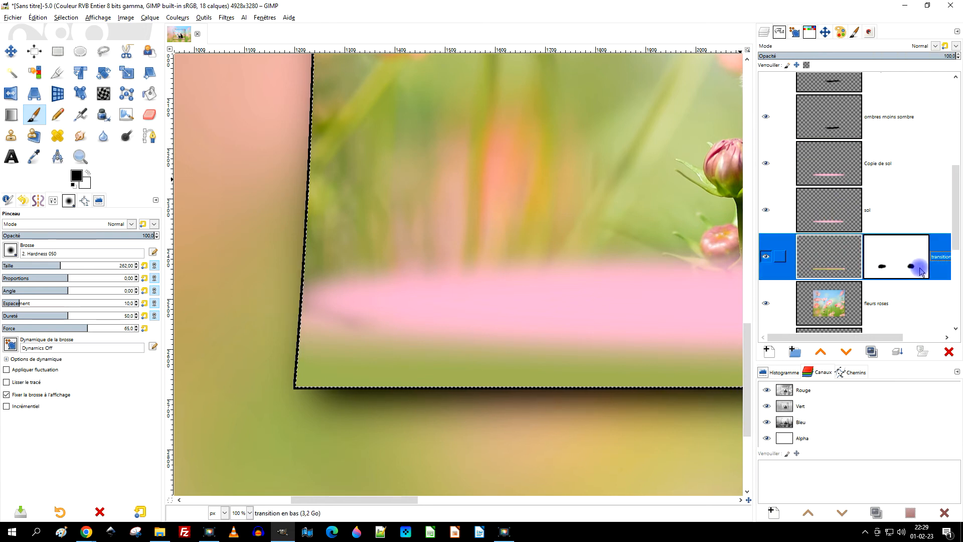
key("Delete")
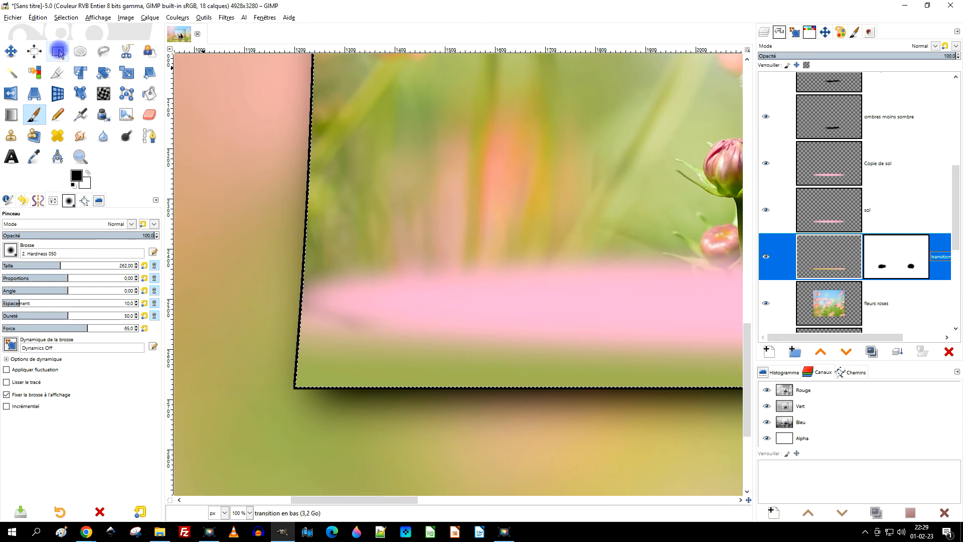
left_click(66, 18)
left_click(65, 44)
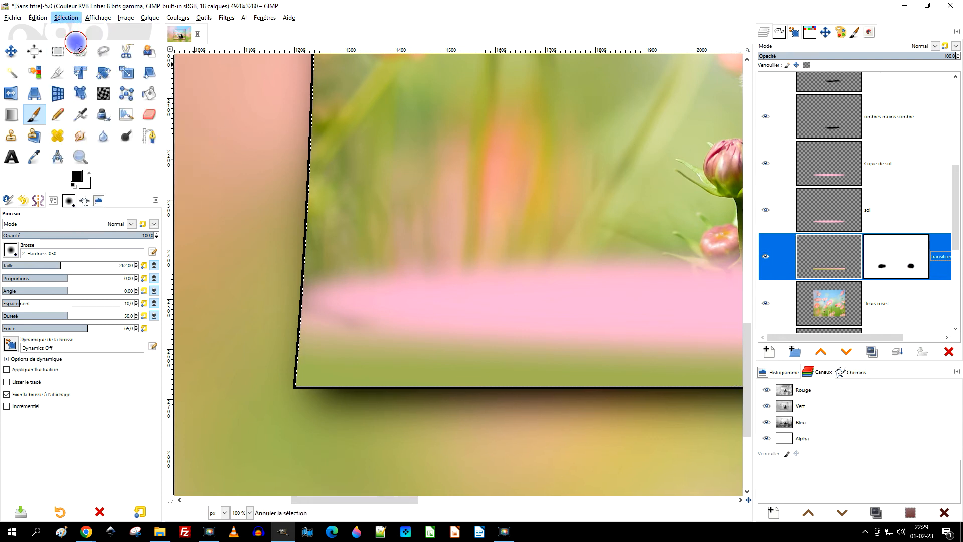
Check the crop's lower-right corner by hiding and showing the transition and floor layers.
scroll(520, 225, "down", 1)
scroll(519, 226, "down", 2)
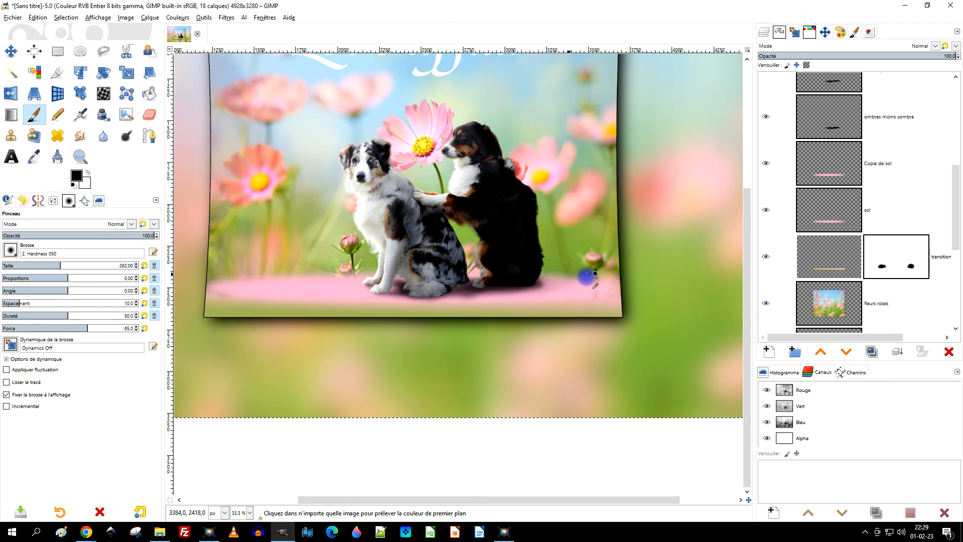
scroll(597, 276, "up", 2)
left_click_drag(604, 279, 561, 286)
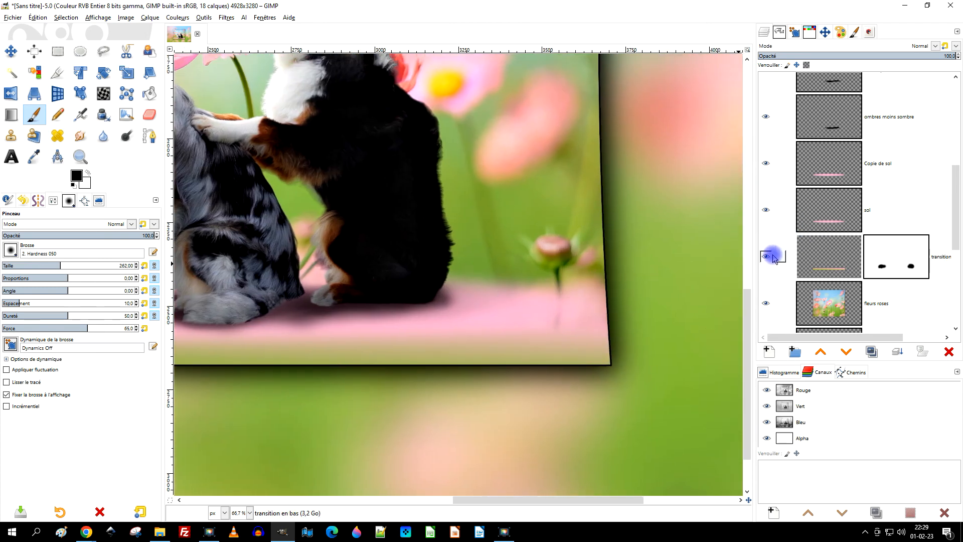
left_click(770, 257)
left_click(770, 257)
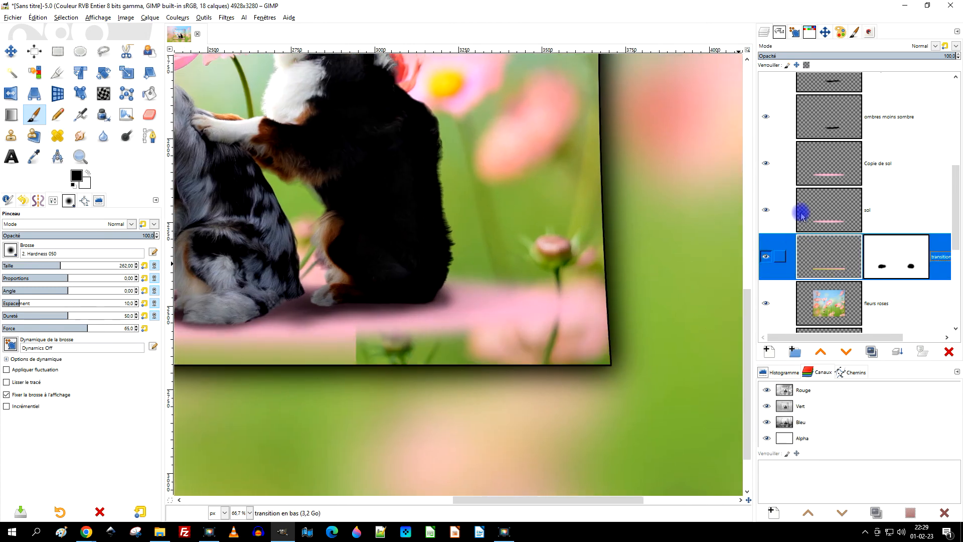
left_click(769, 209)
left_click(767, 164)
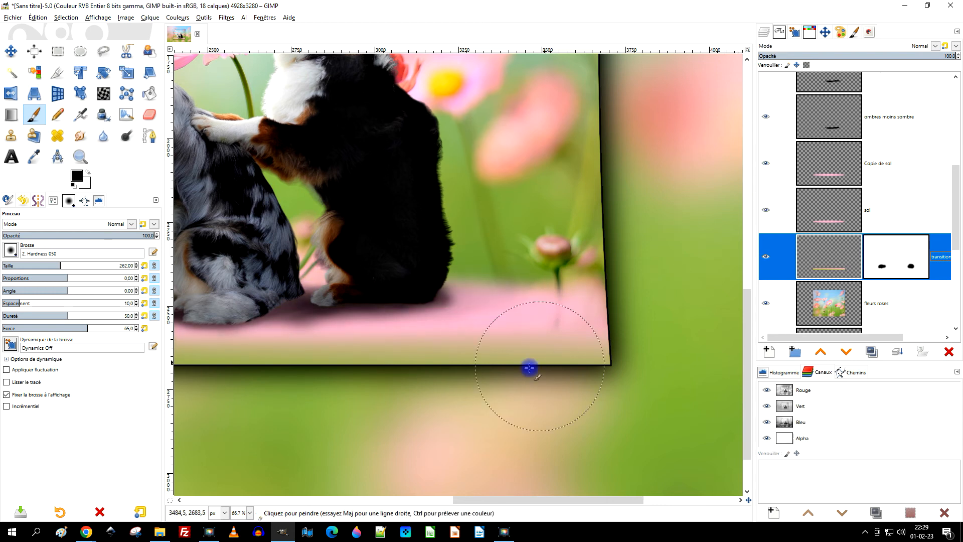
Examine the flower stem beside the black dog with the floor and transition layers hidden, and show them again.
scroll(503, 349, "down", 1)
left_click_drag(472, 338, 579, 315)
scroll(640, 308, "up", 3)
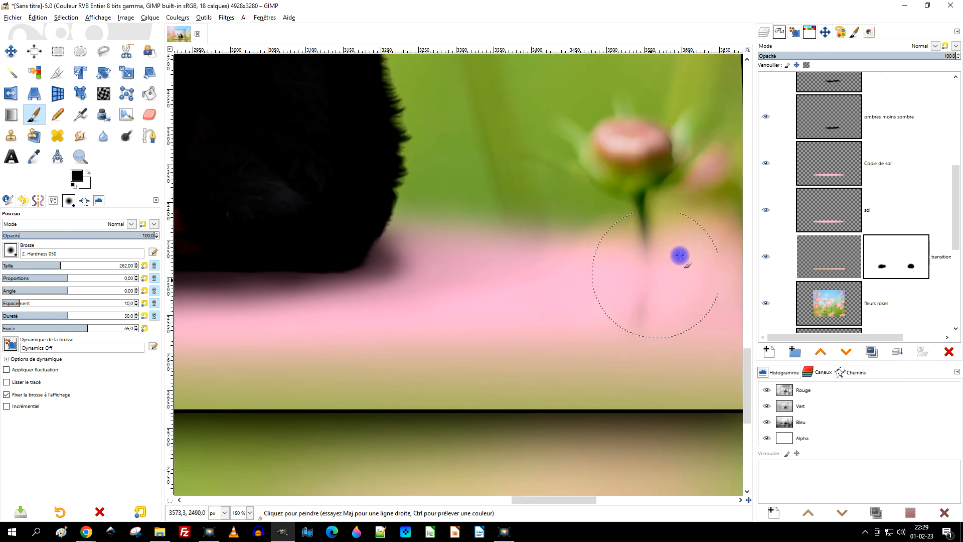
left_click(765, 164)
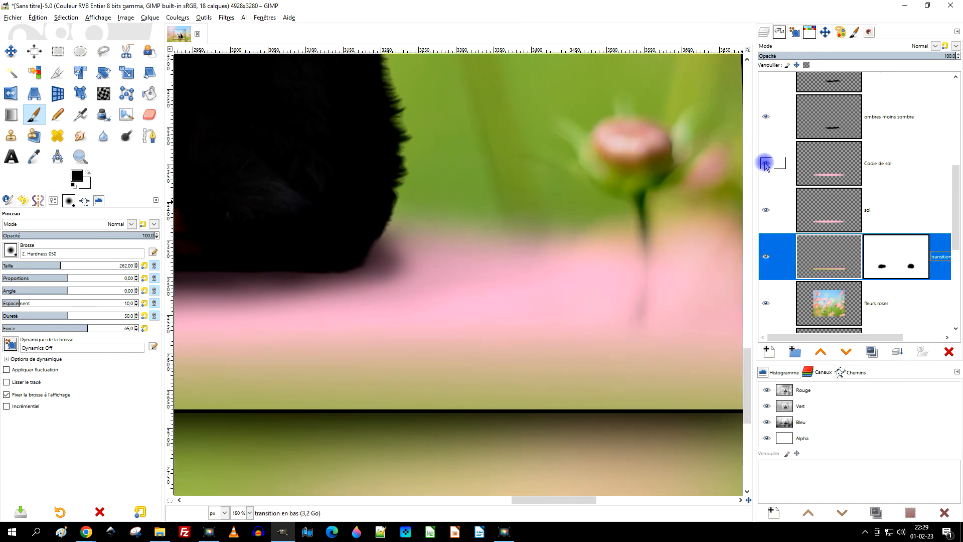
left_click(766, 210)
left_click(766, 257)
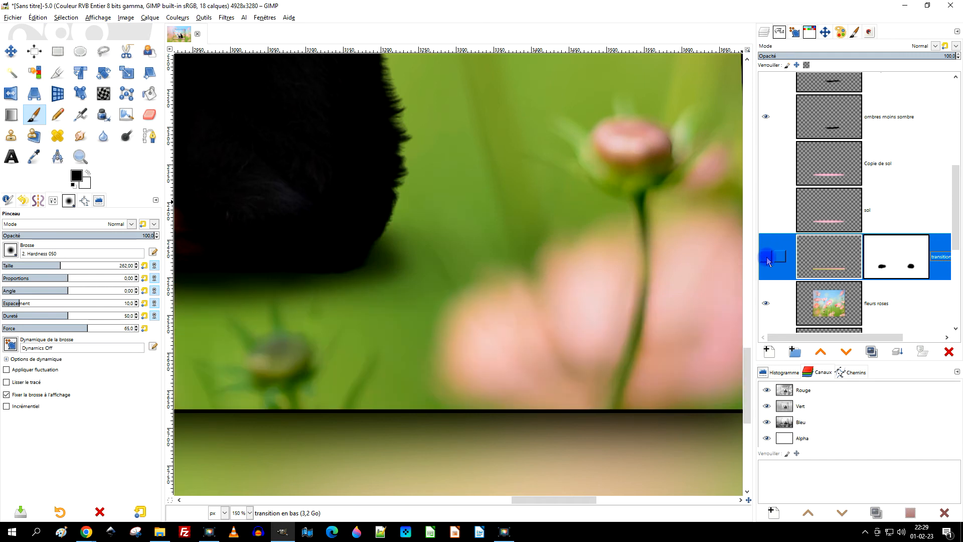
left_click(766, 257)
left_click(767, 211)
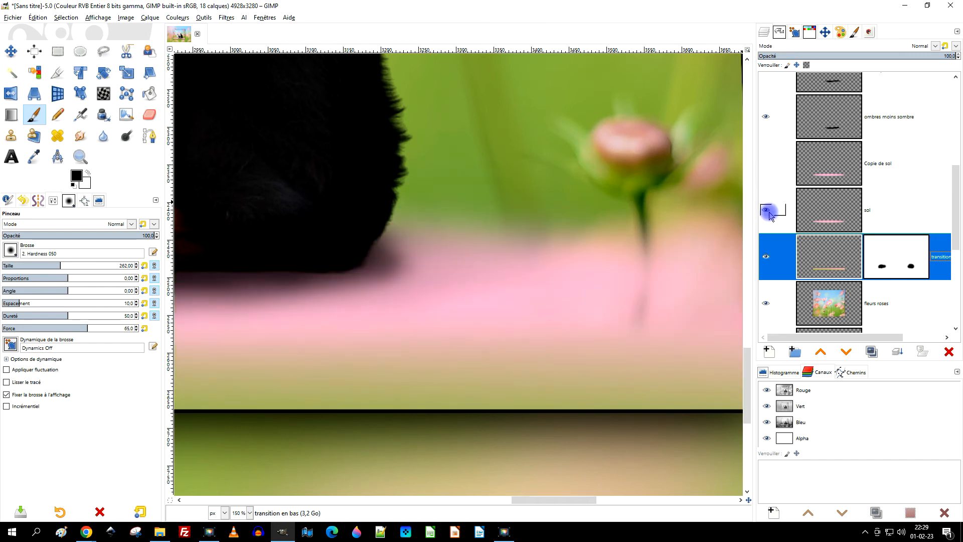
left_click(766, 164)
scroll(611, 243, "down", 3)
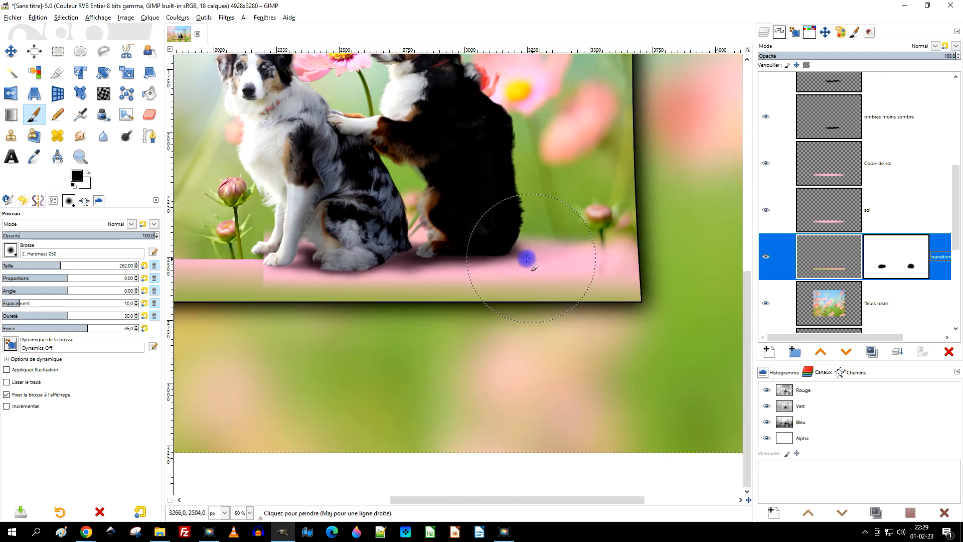
Activate the "transition en bas" layer mask and try painting white along the floor's left end, undoing the strokes.
left_click_drag(527, 258, 639, 272)
scroll(582, 267, "down", 1)
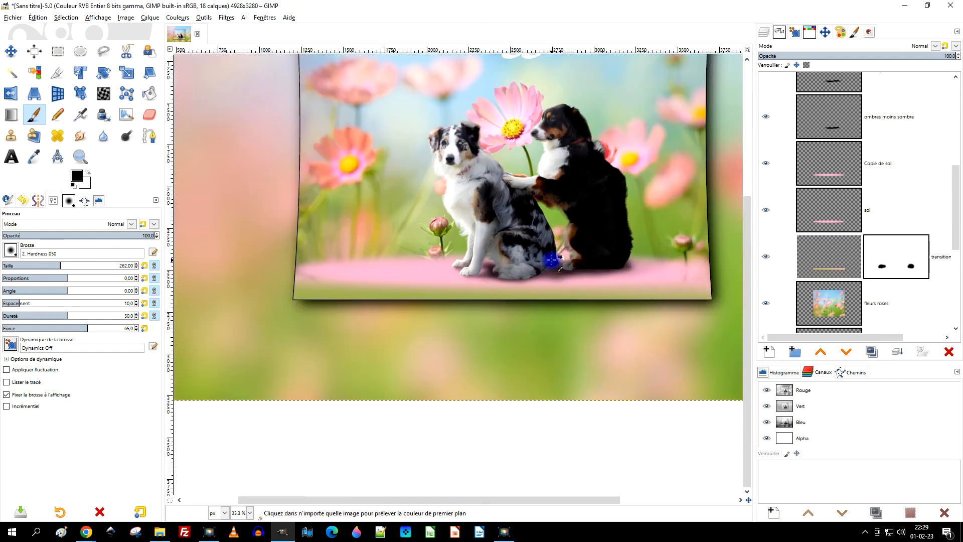
left_click_drag(577, 245, 561, 257)
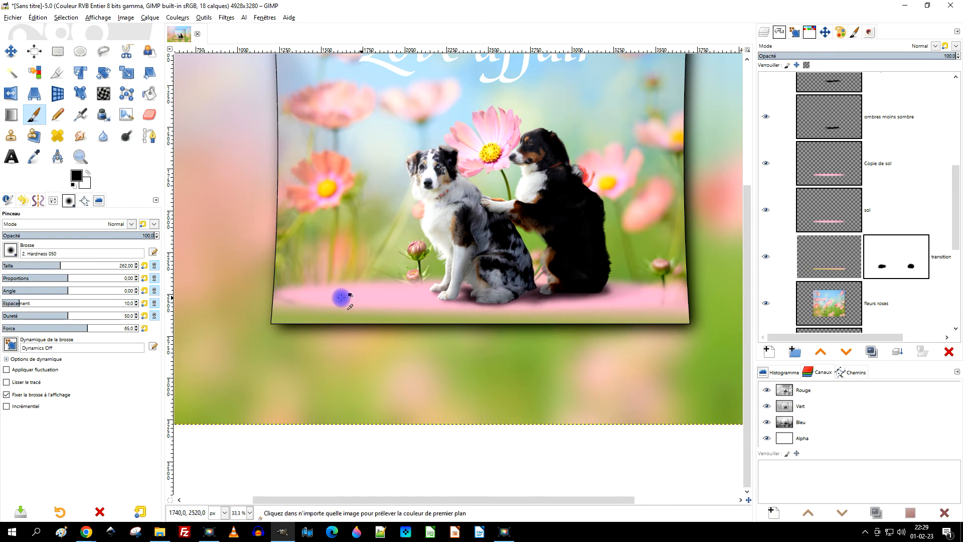
scroll(307, 305, "up", 3)
scroll(388, 323, "down", 2)
scroll(388, 322, "up", 1)
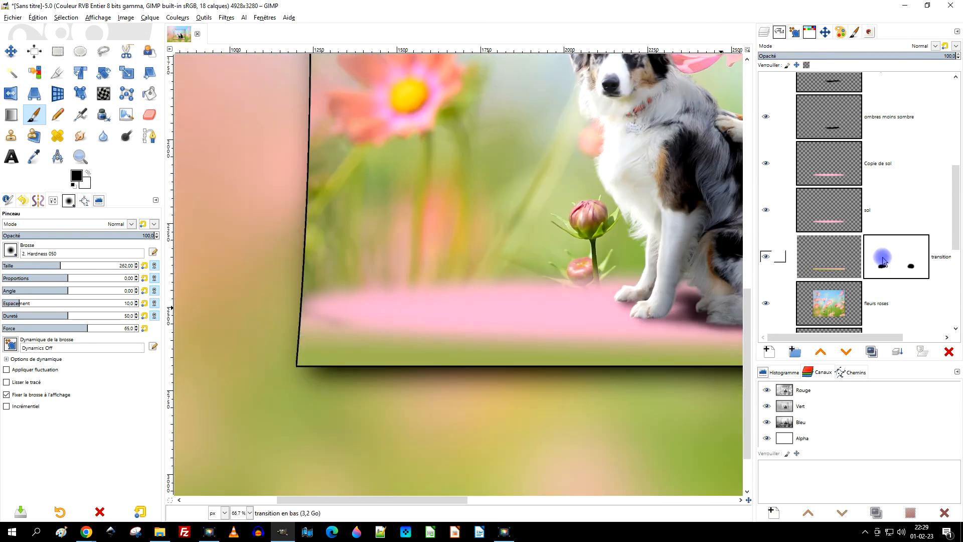
left_click(818, 254)
scroll(249, 369, "up", 1)
scroll(371, 342, "up", 1)
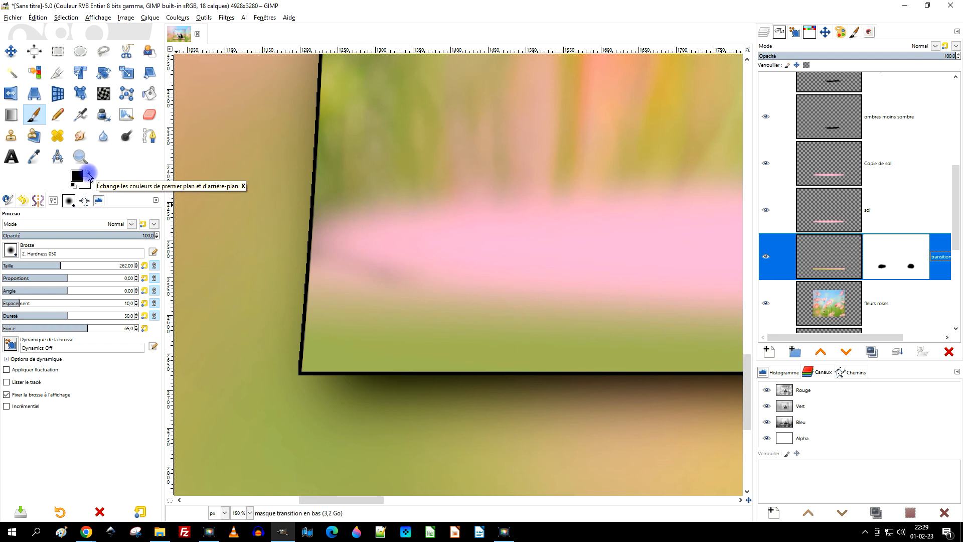
scroll(383, 286, "up", 1)
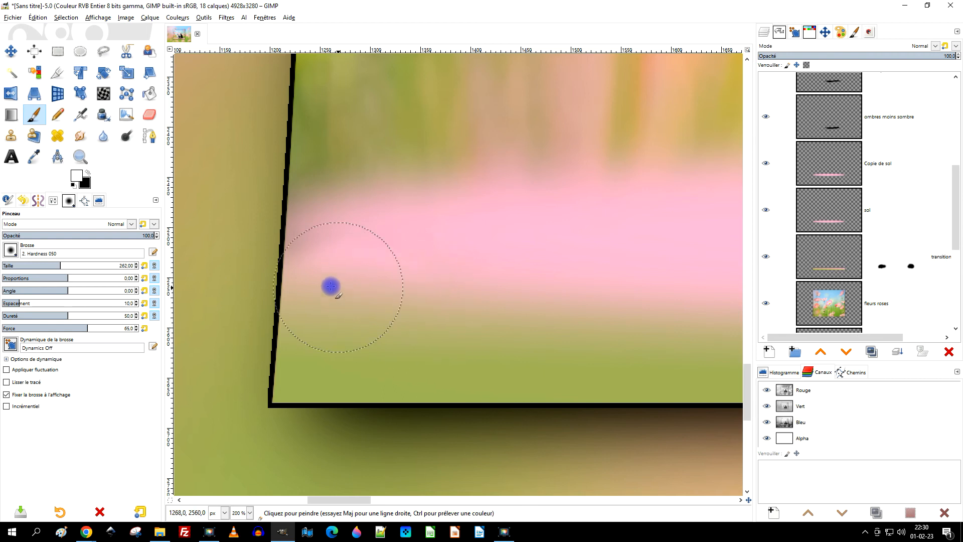
key("ctrl+z")
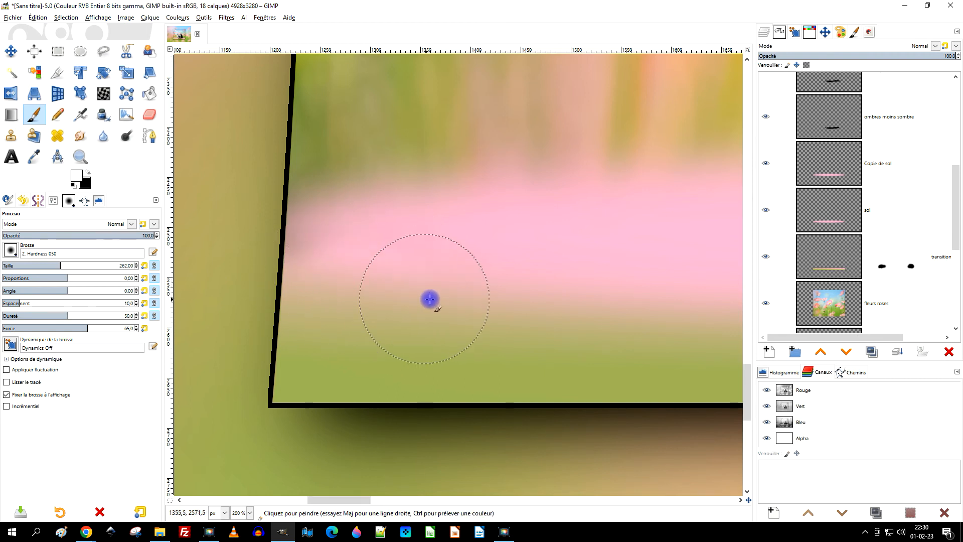
left_click_drag(333, 269, 371, 285)
key("ctrl+z")
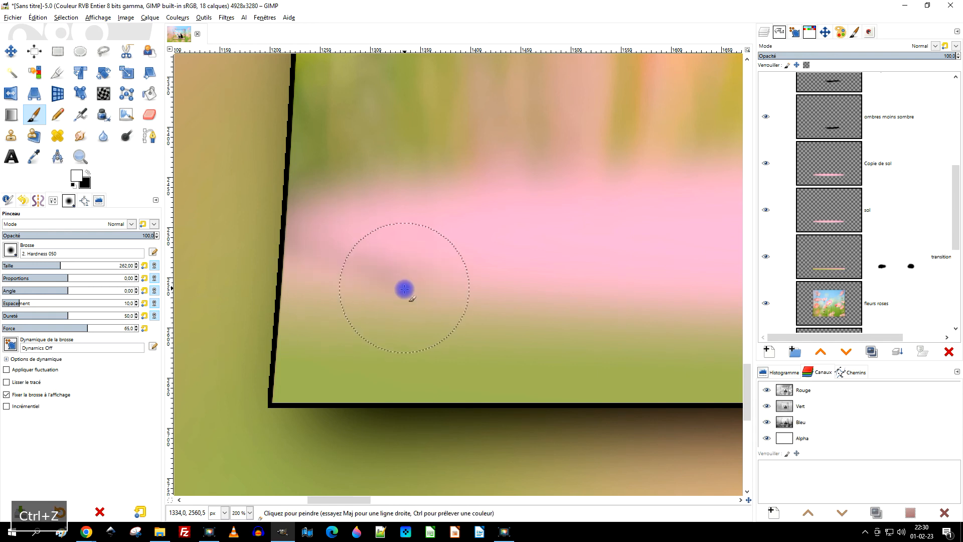
Retouch the mask with white and black strokes where the pink floor meets the frame's left edge.
scroll(550, 302, "down", 3, "ctrl")
scroll(550, 302, "up", 4, "ctrl")
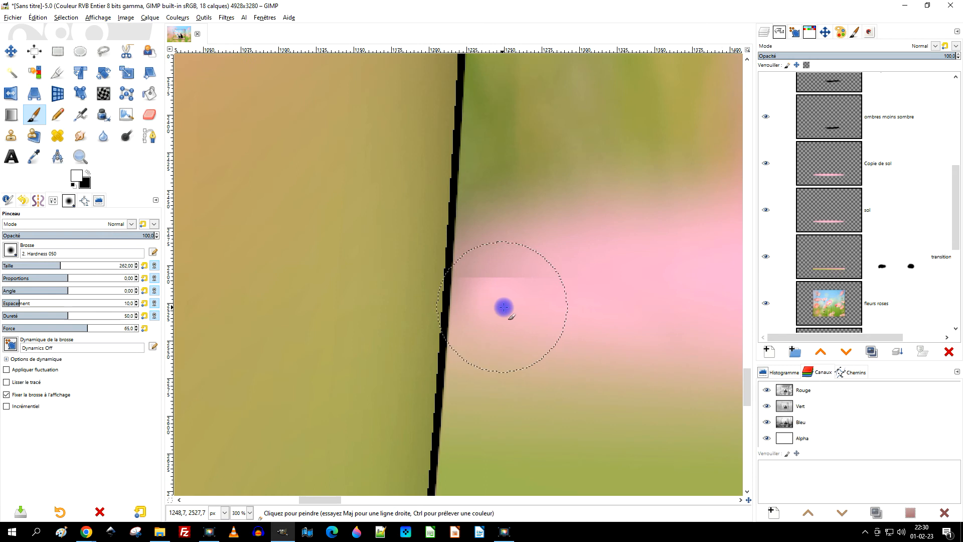
scroll(555, 258, "up", 2)
left_click(90, 173)
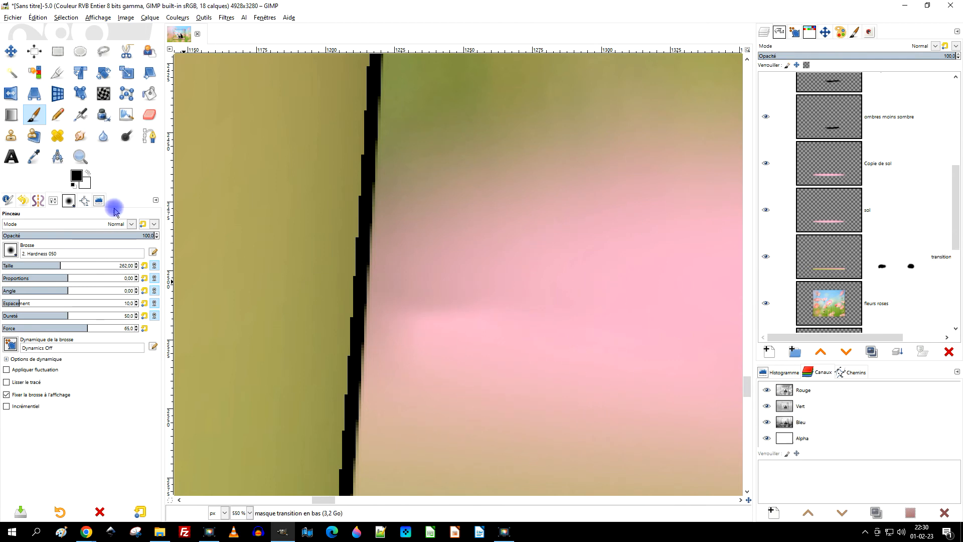
left_click(88, 174)
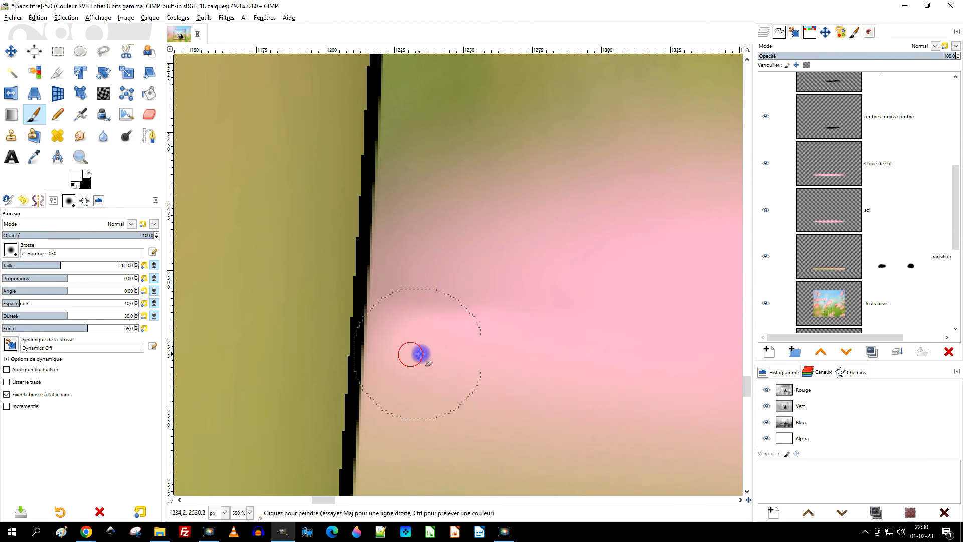
scroll(595, 326, "down", 3)
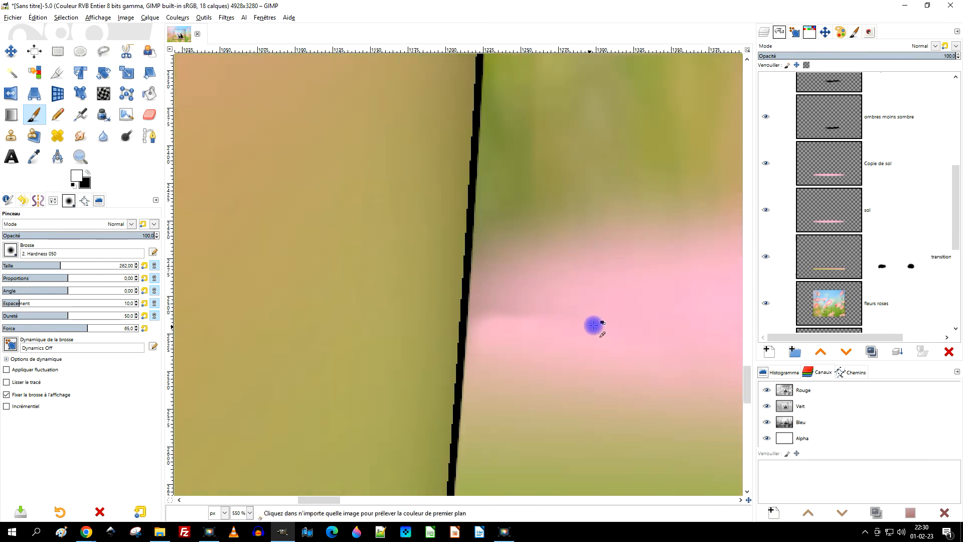
scroll(597, 333, "up", 2)
mouse_move(406, 286)
left_mouse_down()
mouse_move(395, 285)
mouse_move(385, 329)
mouse_move(417, 299)
mouse_move(536, 291)
left_mouse_up()
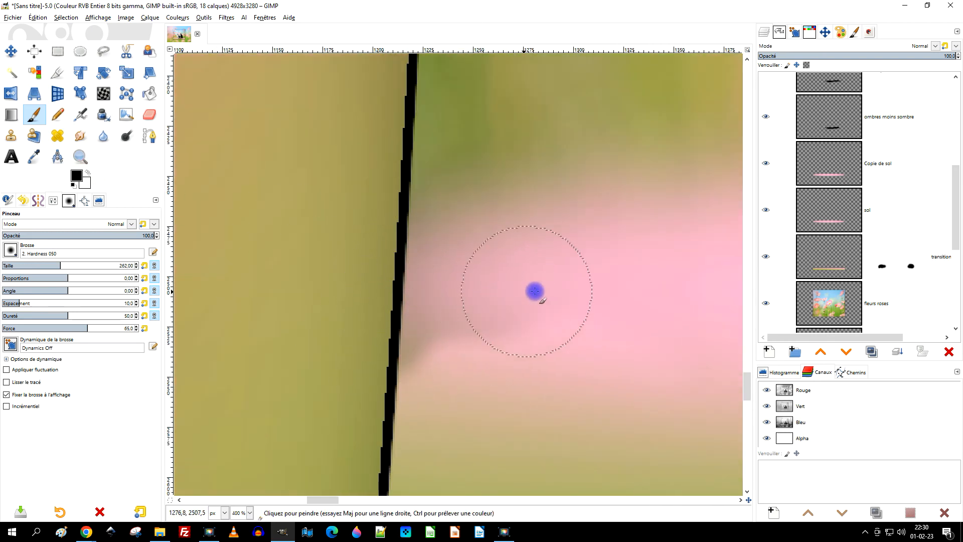
Try painting black on the mask down towards the crop's lower-left corner, and undo the stroke.
scroll(577, 299, "down", 2)
mouse_move(459, 242)
left_mouse_down()
mouse_move(401, 226)
mouse_move(418, 293)
mouse_move(492, 320)
left_mouse_up()
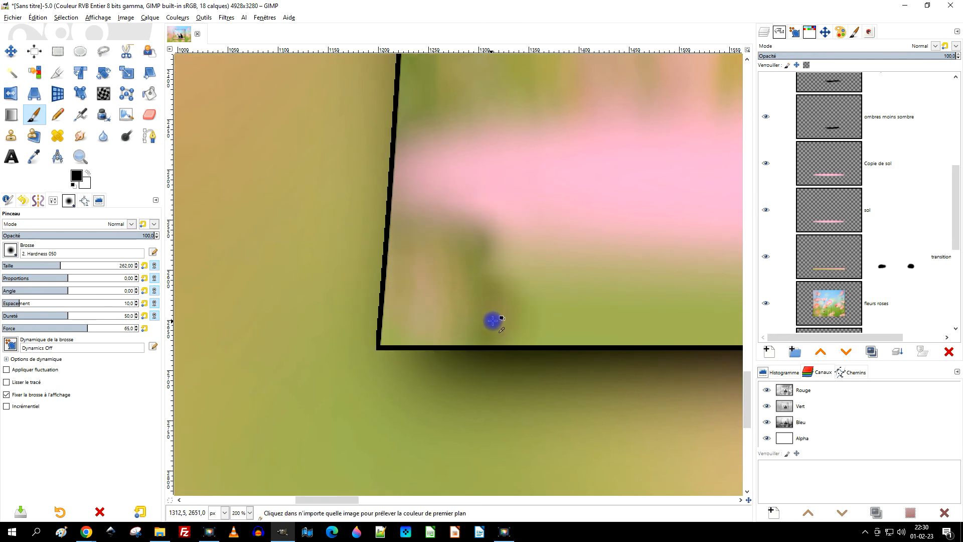
key("ctrl+z")
left_click(375, 228)
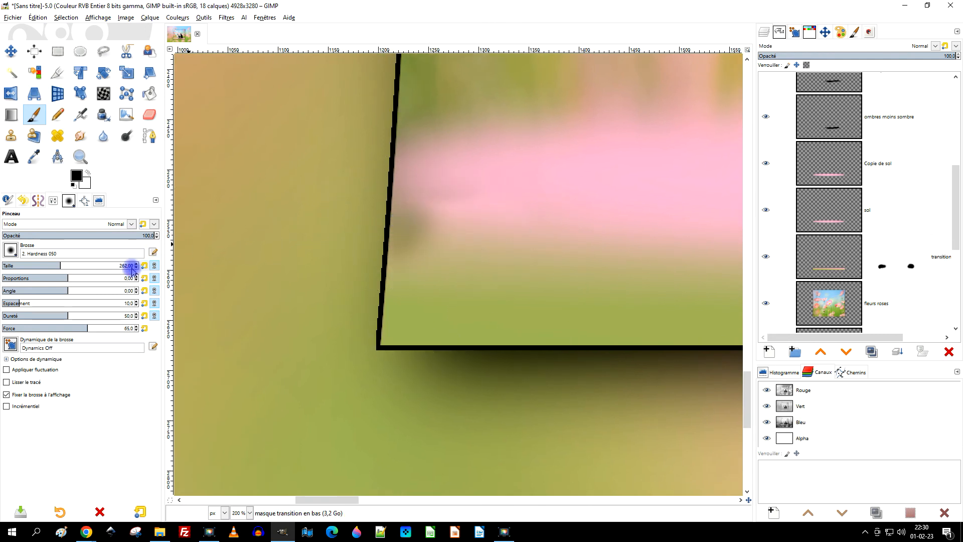
Switch to the "2. Hardness 025" brush with an opacity of 30.3 and a size of 251 px.
left_click(15, 256)
left_click(10, 281)
left_click(48, 237)
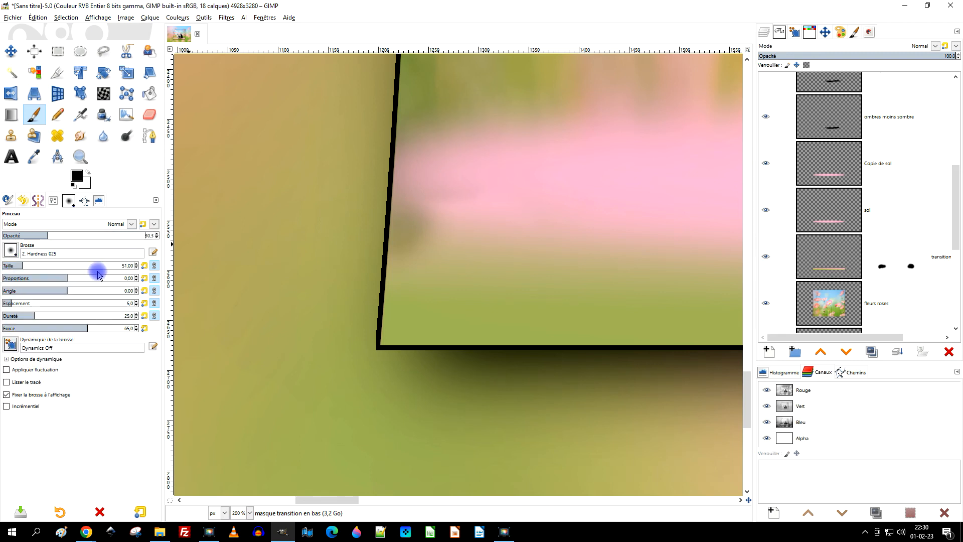
left_click(56, 266)
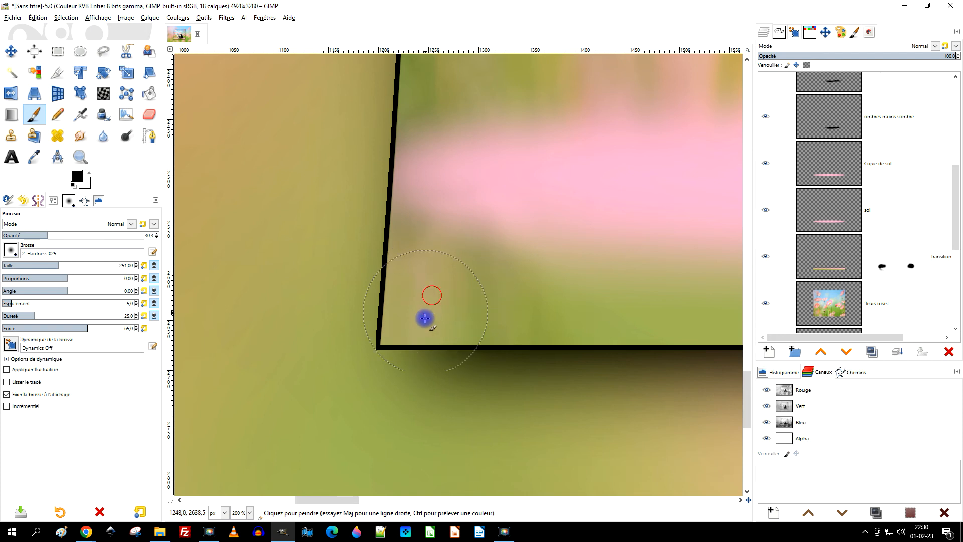
Soften the transition at the crop's lower-left corner with faint black and white strokes on the mask.
scroll(525, 332, "down", 2)
scroll(544, 335, "up", 2)
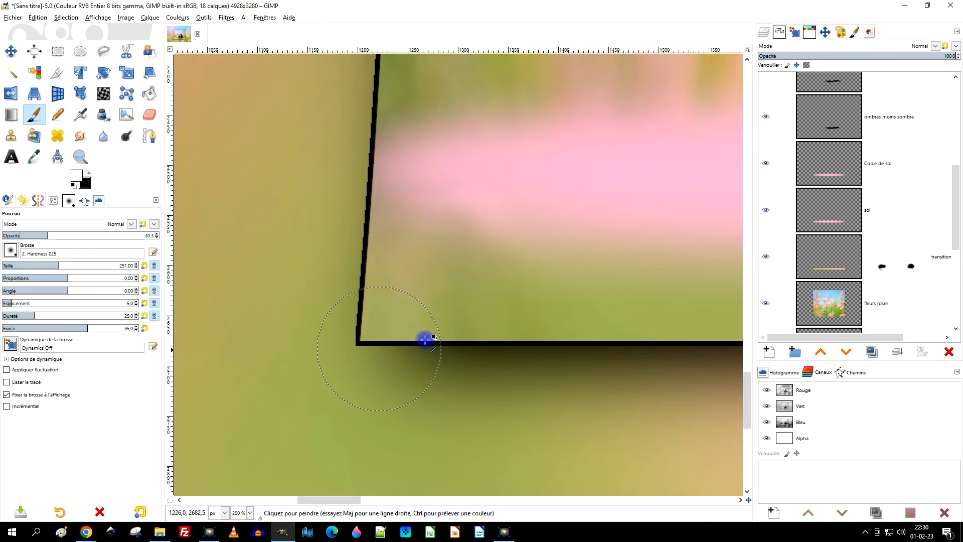
scroll(450, 327, "down", 2)
scroll(437, 223, "up", 1)
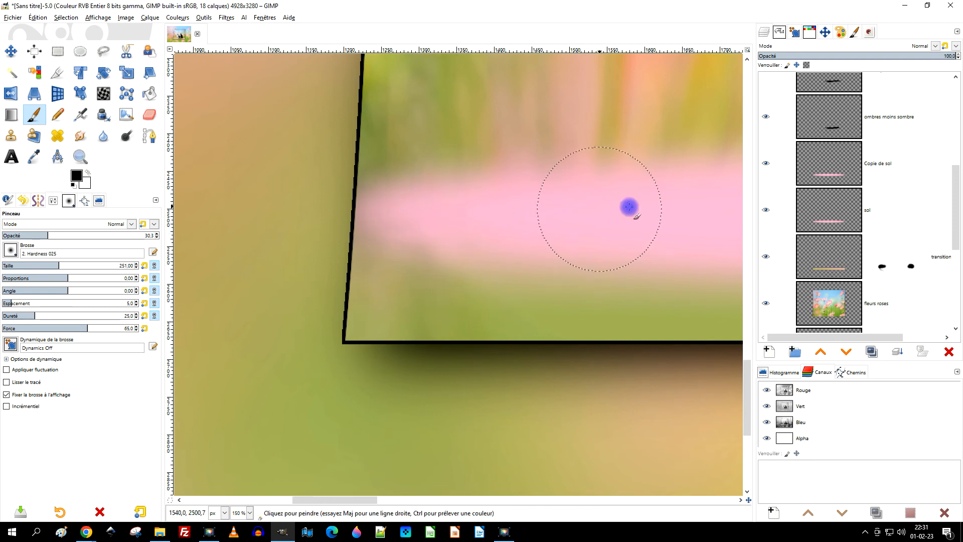
Apply a Gaussian blur with a size of 4.86 in X and Y to the transition layer's mask.
left_click(894, 270)
left_click(226, 17)
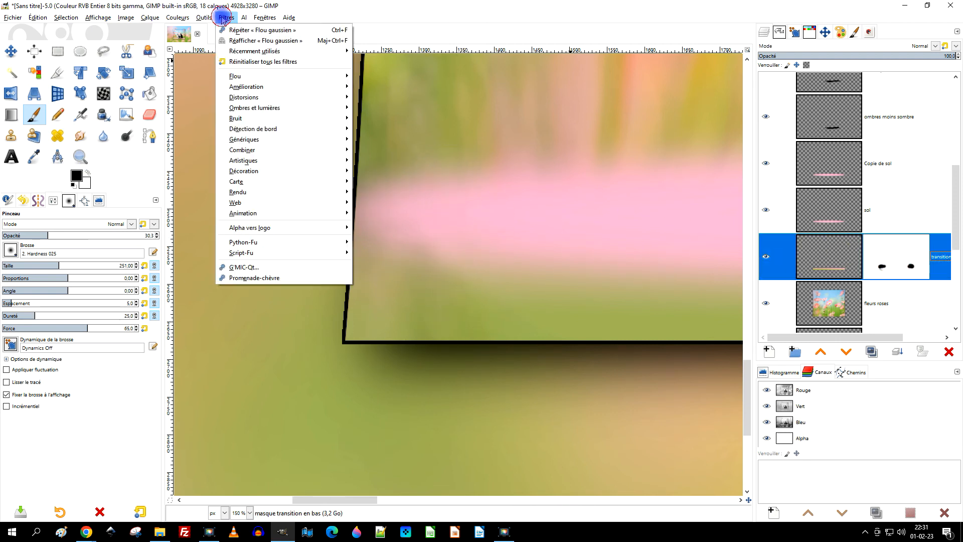
mouse_move(281, 76)
left_click(373, 88)
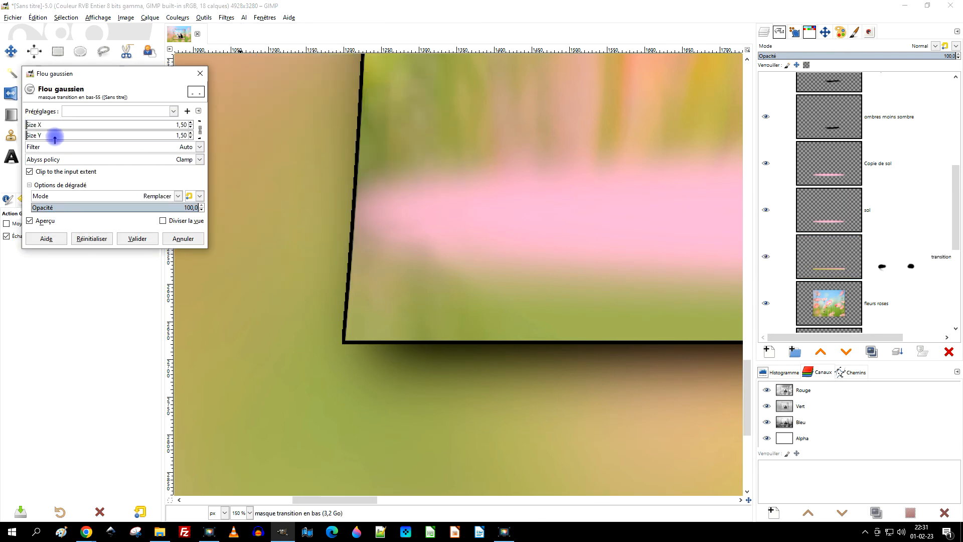
left_click(138, 239)
Smudge the transition layer's own pixels from the green area towards the crop's lower-left corner, using the 251 px Hardness 025 brush.
scroll(457, 222, "down", 5)
left_click_drag(550, 217, 357, 295)
scroll(356, 294, "up", 4)
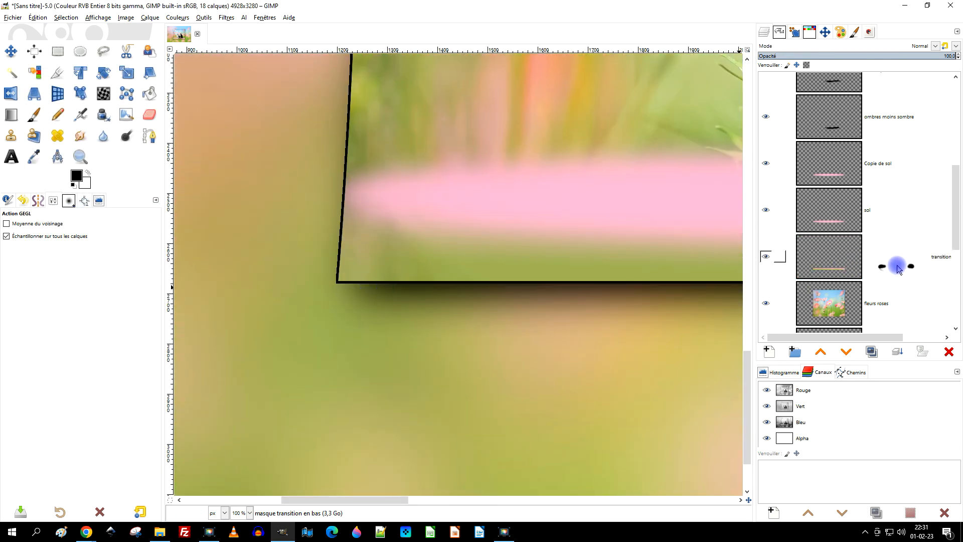
left_click(898, 269)
left_click(838, 270)
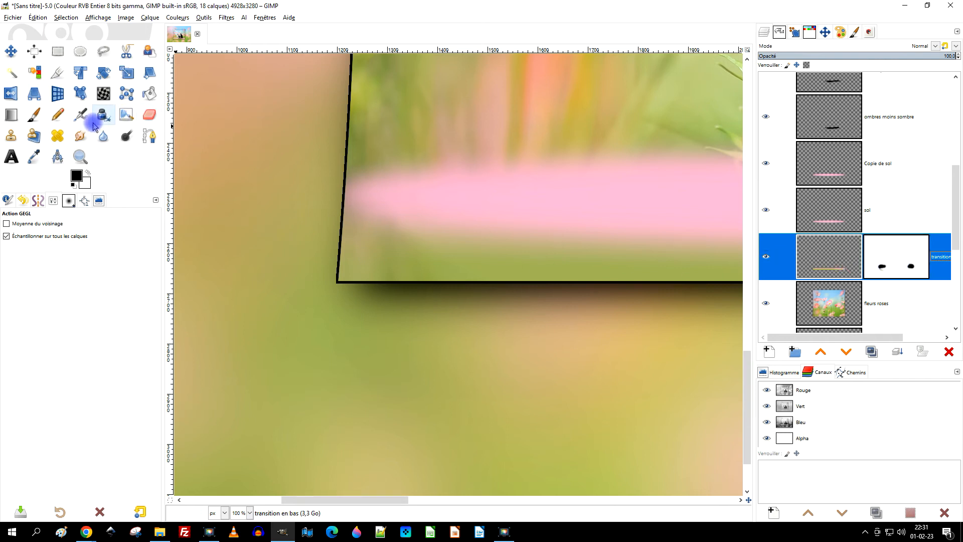
left_click(79, 135)
scroll(396, 256, "up", 1)
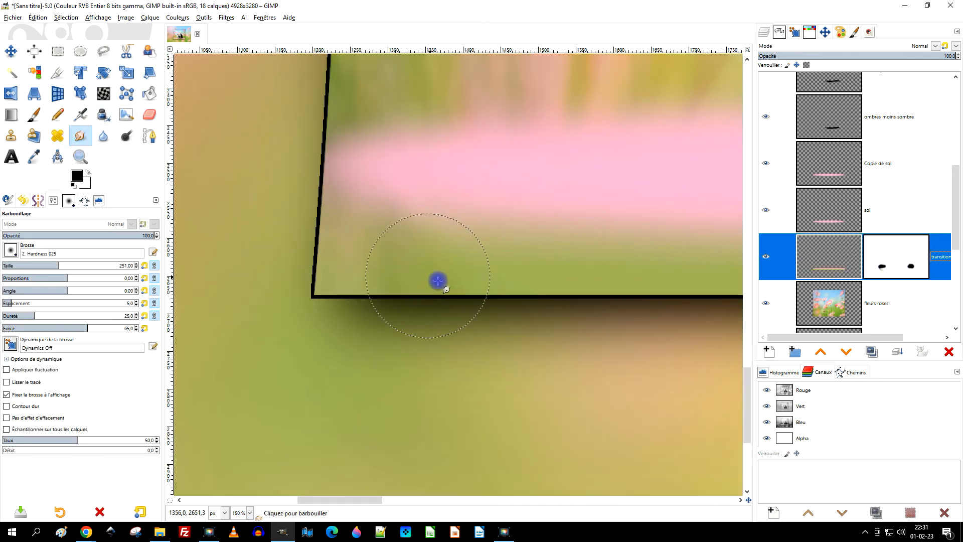
mouse_move(384, 242)
left_mouse_down()
mouse_move(469, 234)
mouse_move(351, 215)
left_mouse_up()
left_click_drag(451, 229, 355, 223)
left_click_drag(488, 277, 350, 278)
left_click(877, 265)
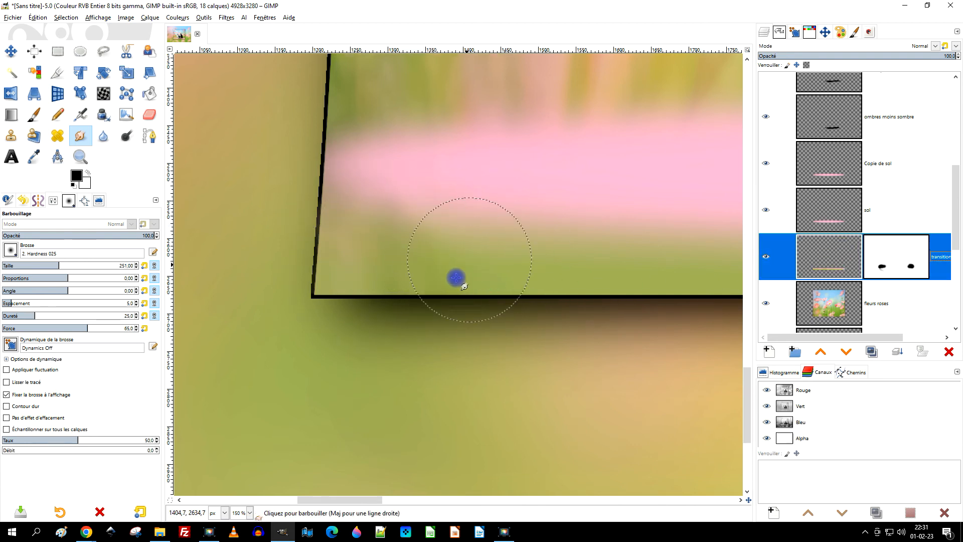
left_click_drag(463, 267, 378, 251)
left_click_drag(457, 271, 391, 256)
left_click_drag(404, 271, 338, 255)
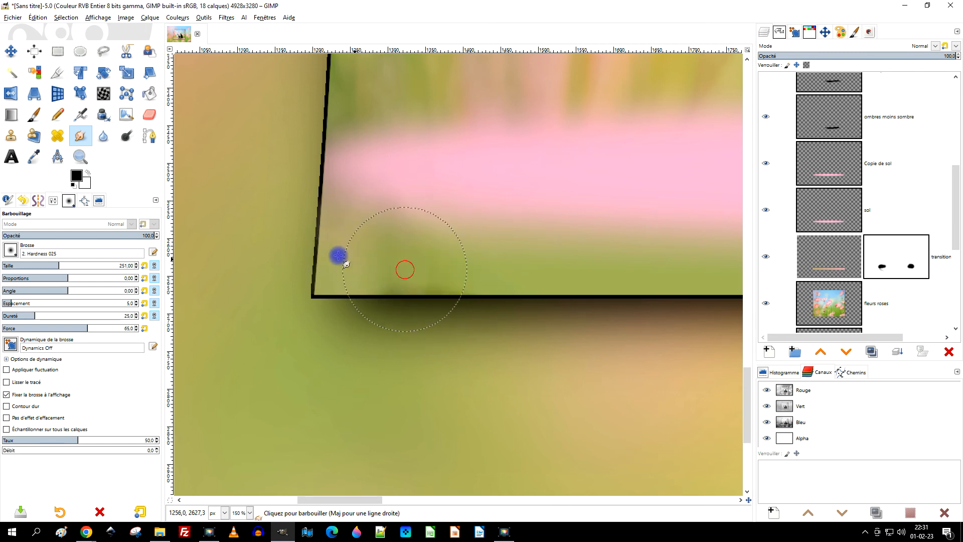
Paint white on the transition mask along the frame's bottom edge near the lower-left corner, using the Paintbrush.
left_click(897, 261)
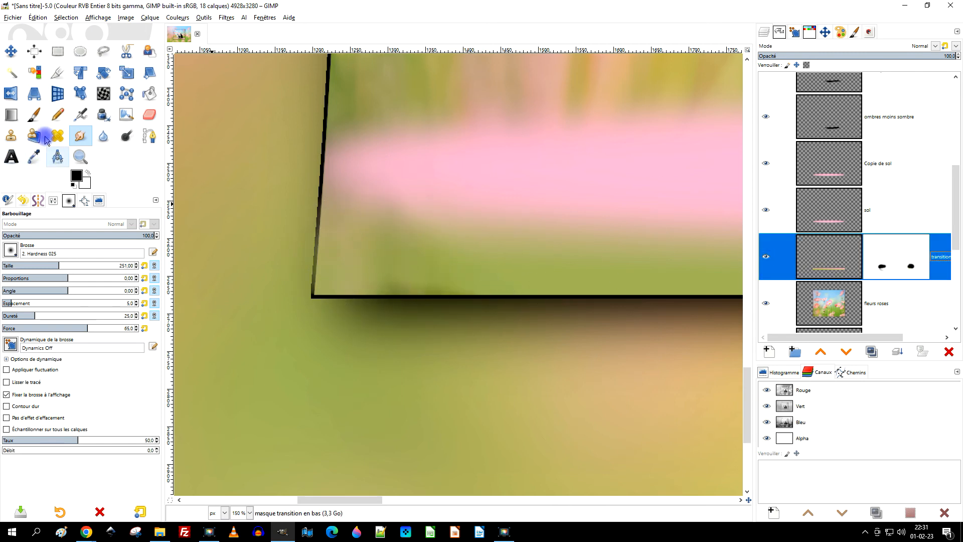
left_click(33, 114)
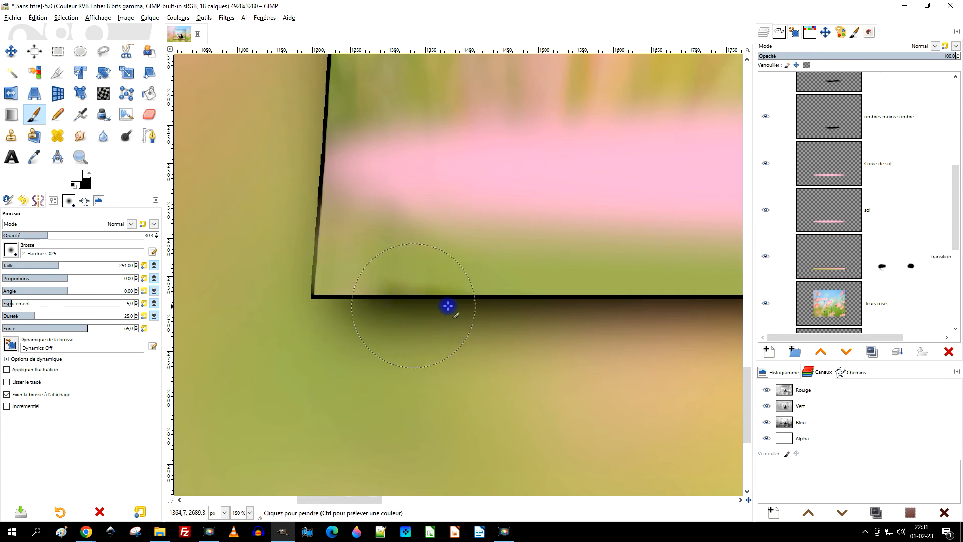
mouse_move(438, 310)
left_mouse_down()
mouse_move(461, 312)
mouse_move(337, 297)
left_mouse_up()
left_click_drag(409, 287, 390, 286)
Smudge the transition layer just above the bottom border near the lower-left corner, undoing the first stroke made across the border.
left_click(834, 261)
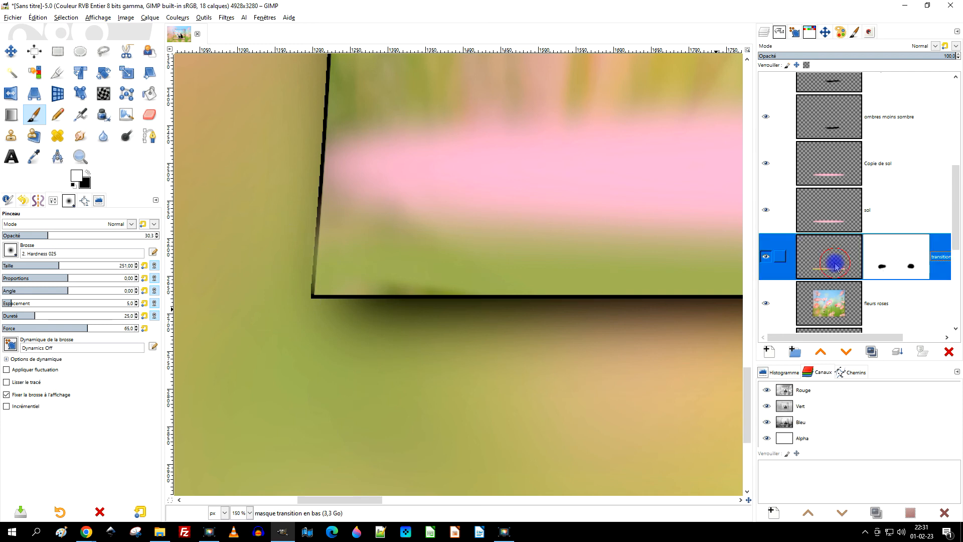
left_click(80, 136)
left_click_drag(443, 306, 391, 303)
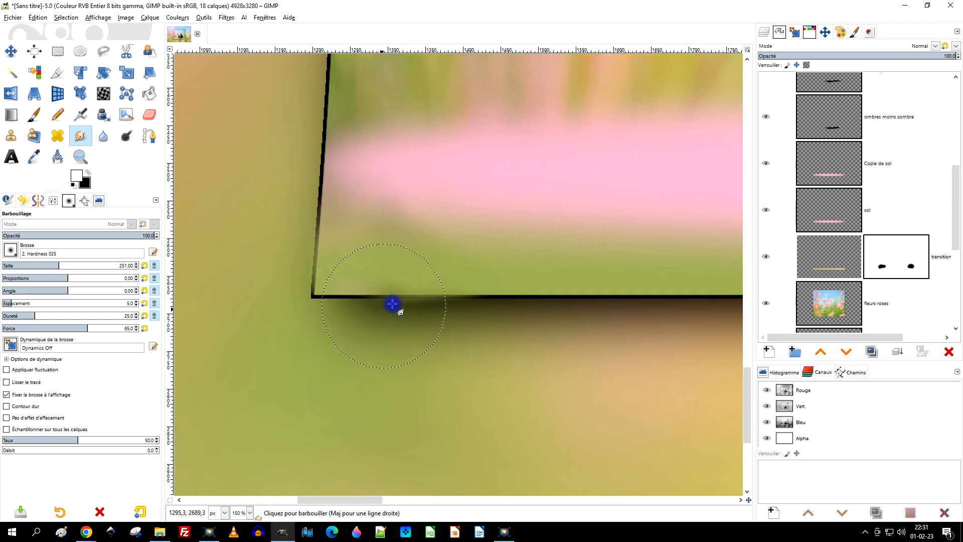
key("ctrl+z")
scroll(446, 286, "up", 2)
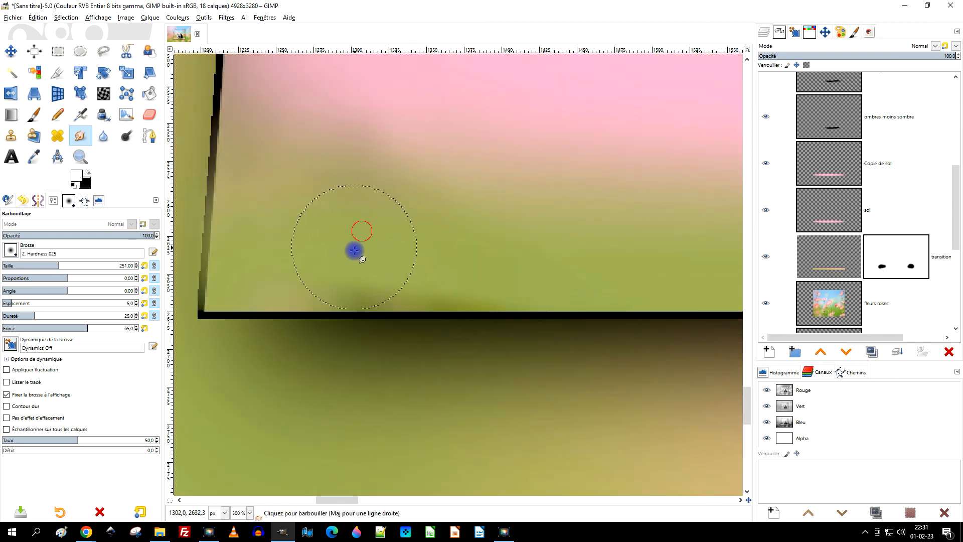
mouse_move(393, 264)
left_mouse_down()
mouse_move(363, 272)
mouse_move(445, 275)
mouse_move(303, 275)
left_mouse_up()
left_click_drag(339, 273, 377, 269)
Smudge the transition layer where the pink floor fades into green beside the frame's left edge.
scroll(502, 267, "down", 6)
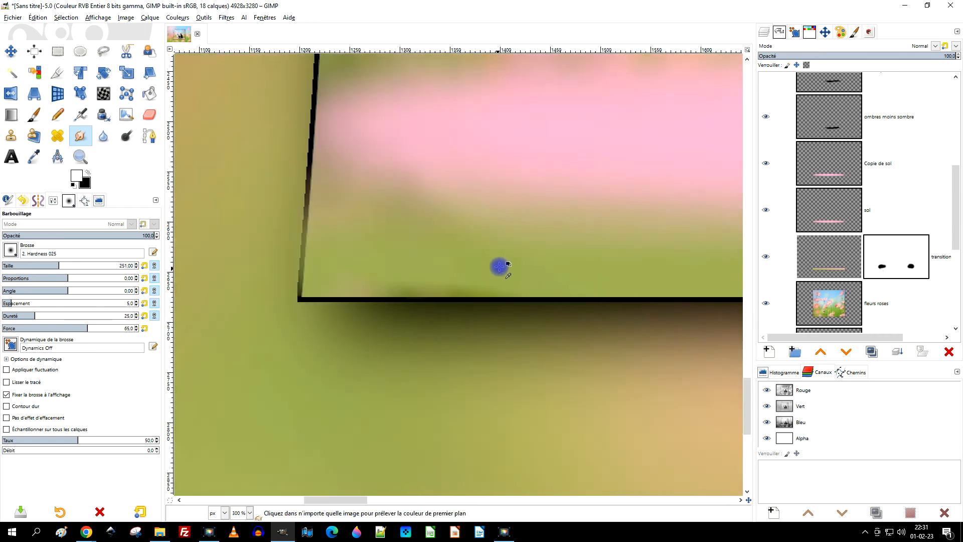
scroll(434, 296, "up", 4)
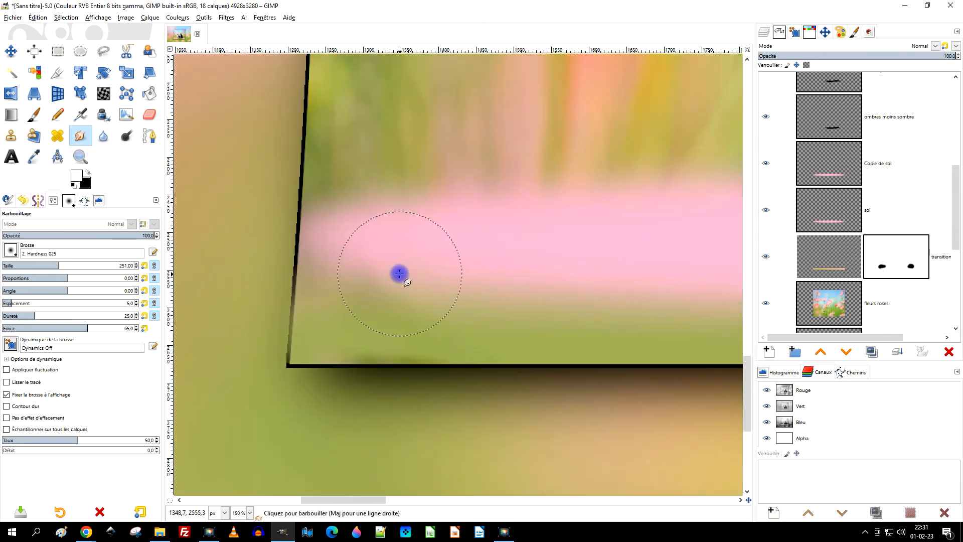
scroll(396, 273, "up", 1)
left_click(417, 273)
left_click_drag(380, 281, 353, 284)
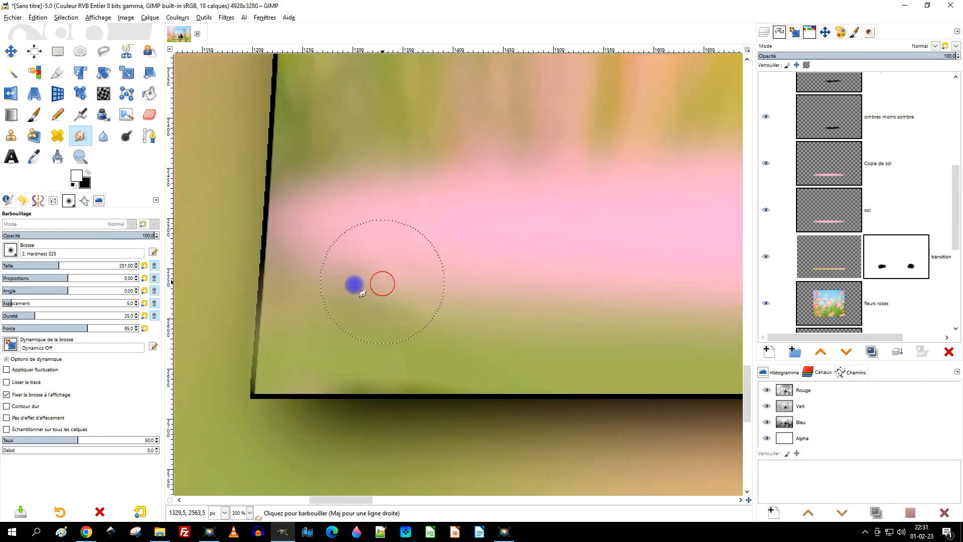
Leave GIMP to copy the Facebook logo image, and switch back to the GIMP composition.
scroll(413, 357, "up", 1)
scroll(444, 364, "down", 6)
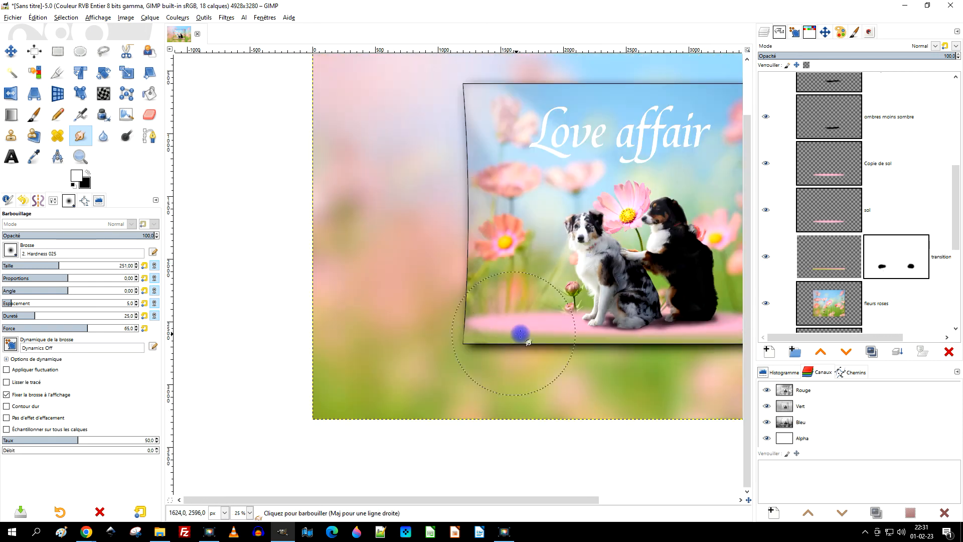
scroll(476, 346, "down", 3)
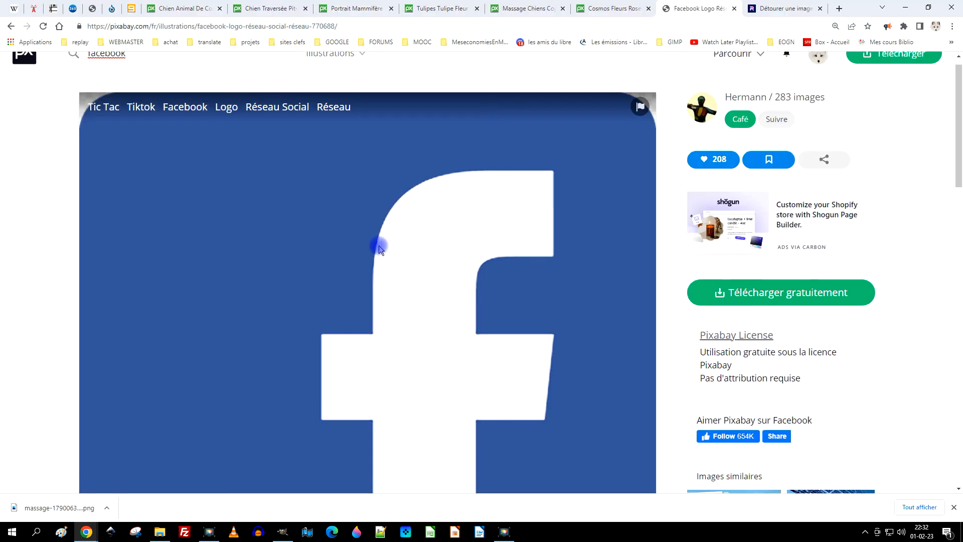
scroll(377, 239, "down", 4)
scroll(377, 240, "up", 3)
right_click(324, 198)
left_click(410, 231)
left_click(283, 532)
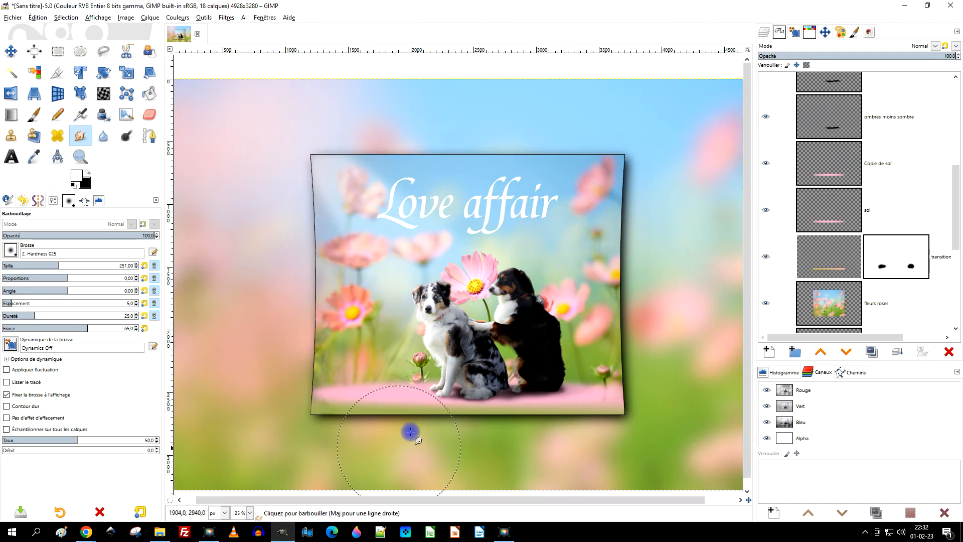
Paste the copied Facebook logo as a new layer directly above the "Copie de sol" layer.
scroll(871, 260, "down", 8)
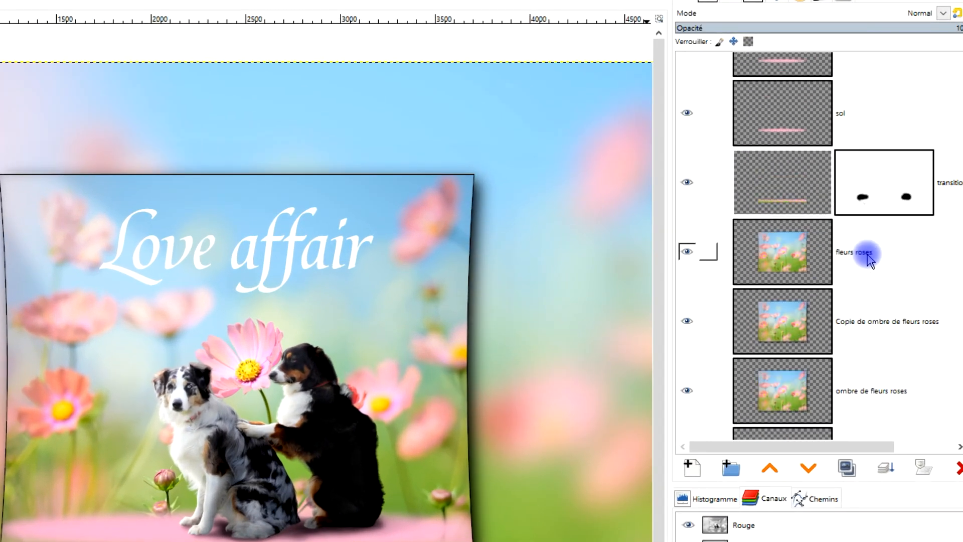
left_click(789, 209)
scroll(785, 129, "up", 4)
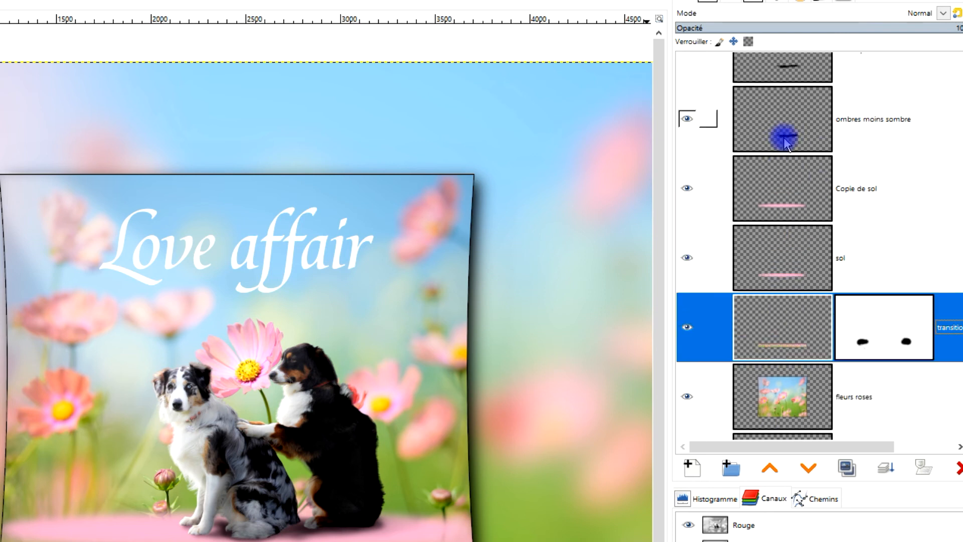
left_click(785, 204)
left_click(40, 20)
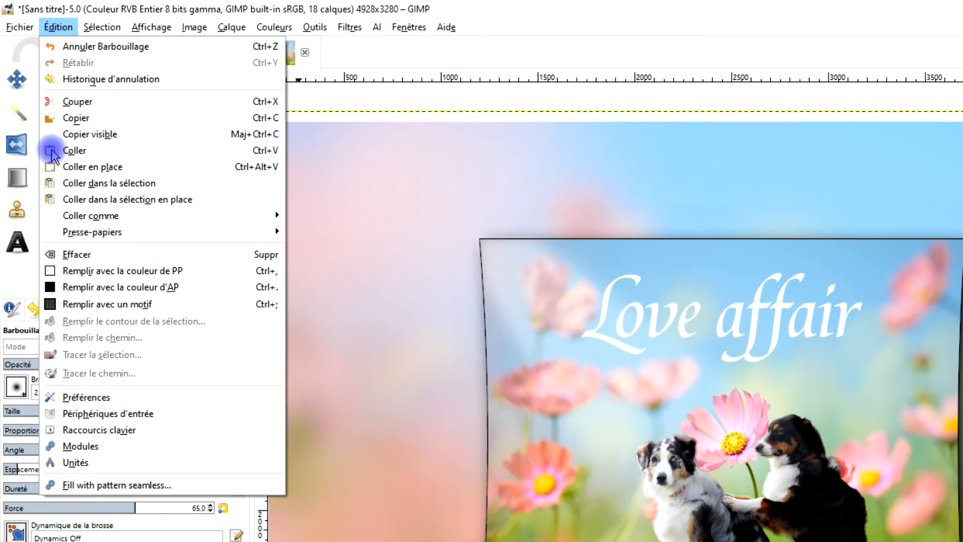
mouse_move(132, 216)
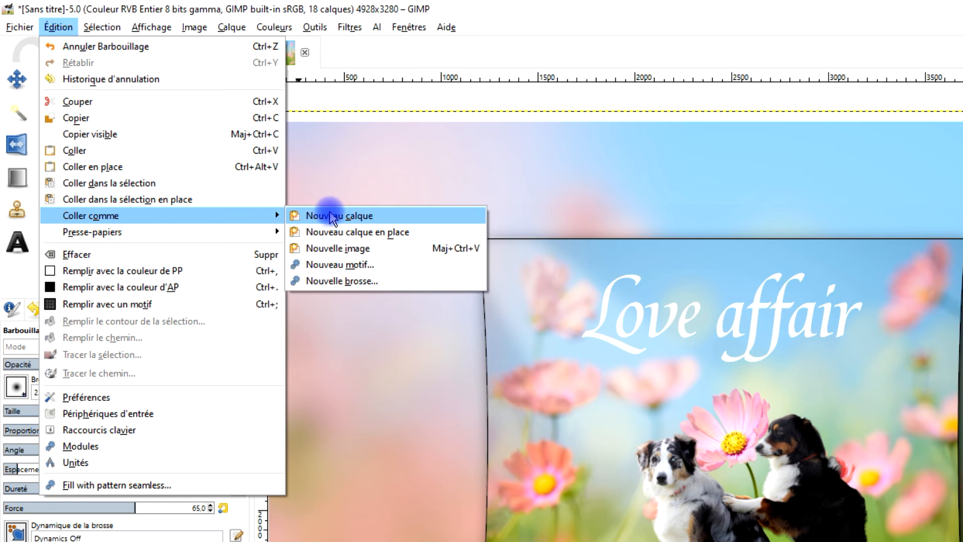
left_click(307, 213)
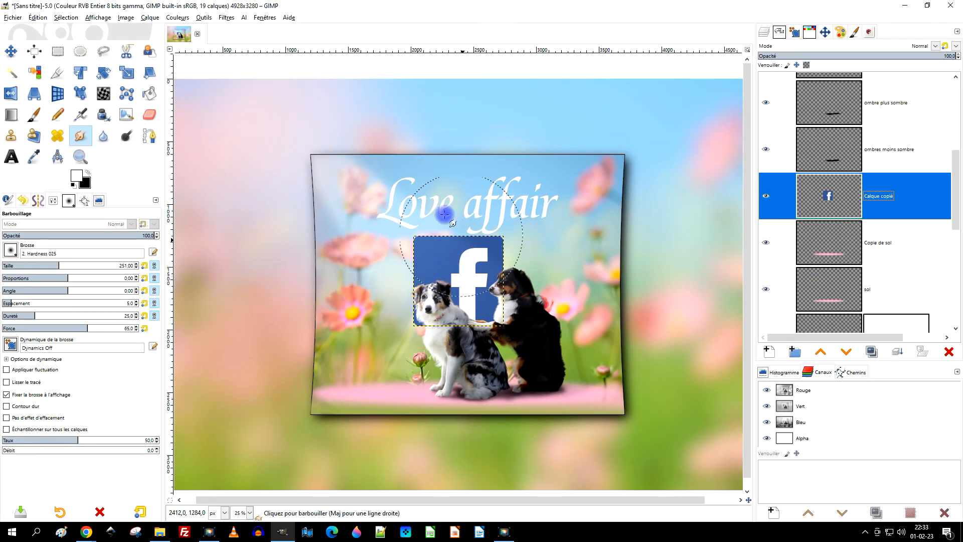
Move the Facebook logo to the crop's lower-left area and scale it to 71 × 71 px with its aspect ratio kept.
left_click(13, 52)
left_click_drag(482, 258, 386, 358)
scroll(372, 408, "up", 3)
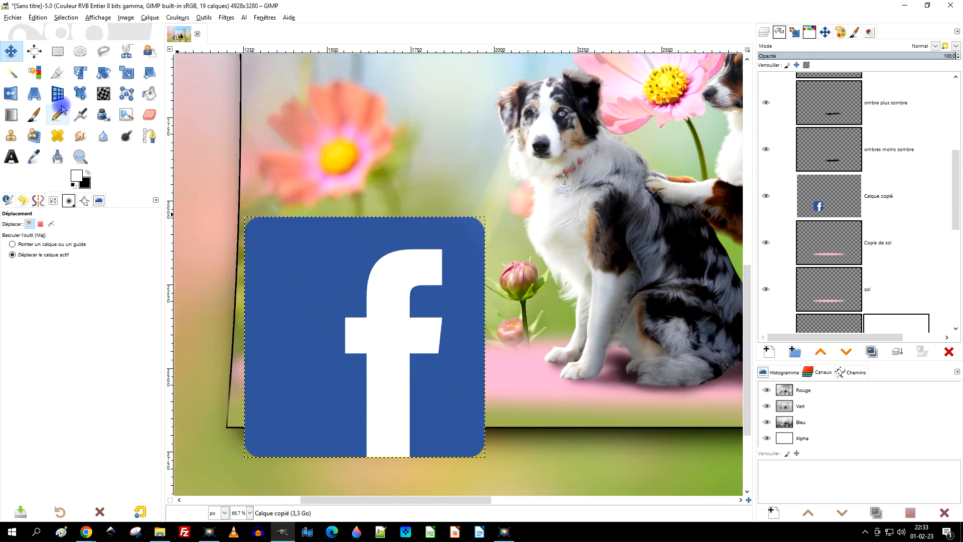
left_click(127, 73)
left_click(345, 305)
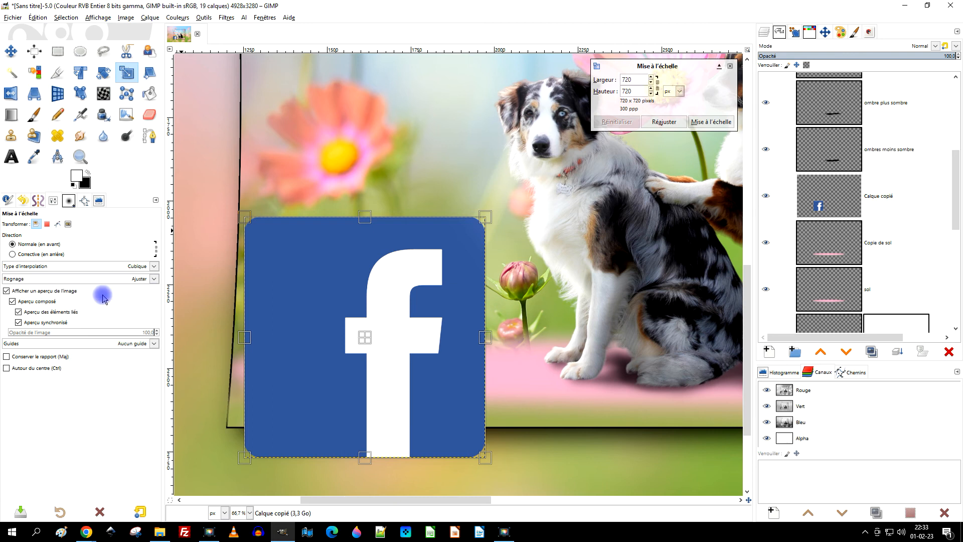
left_click(40, 356)
left_click_drag(260, 235, 394, 416)
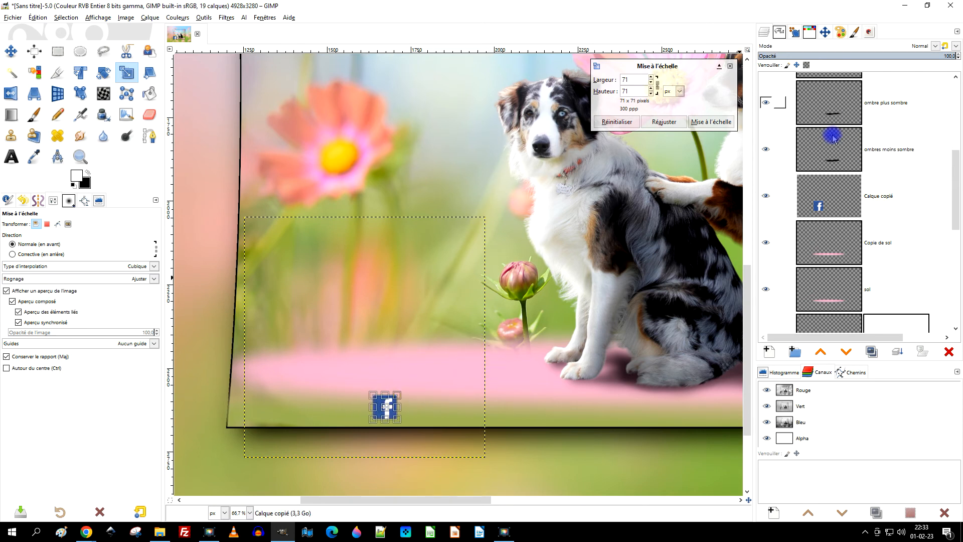
left_click(718, 124)
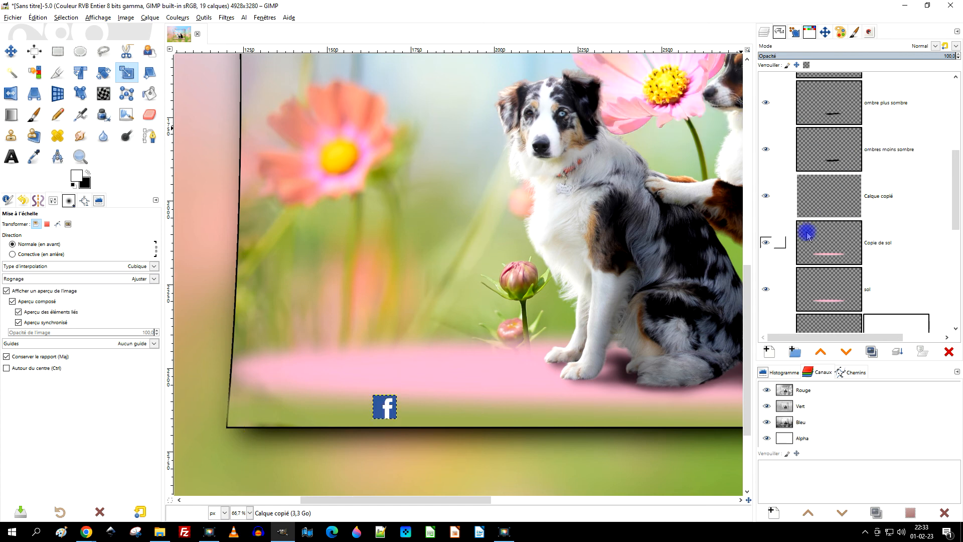
scroll(512, 308, "down", 3)
left_click_drag(600, 269, 408, 310)
scroll(447, 310, "down", 2)
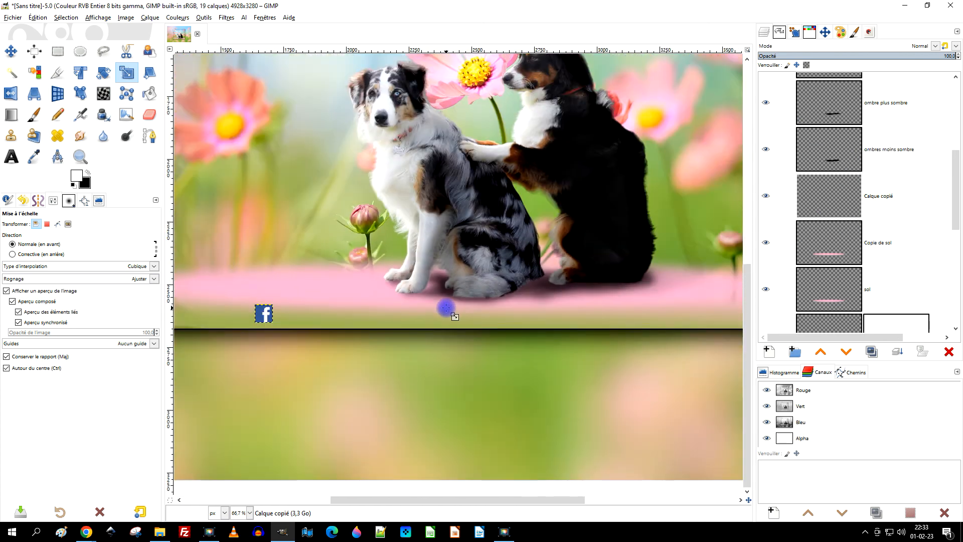
scroll(502, 273, "up", 2)
scroll(348, 355, "up", 3)
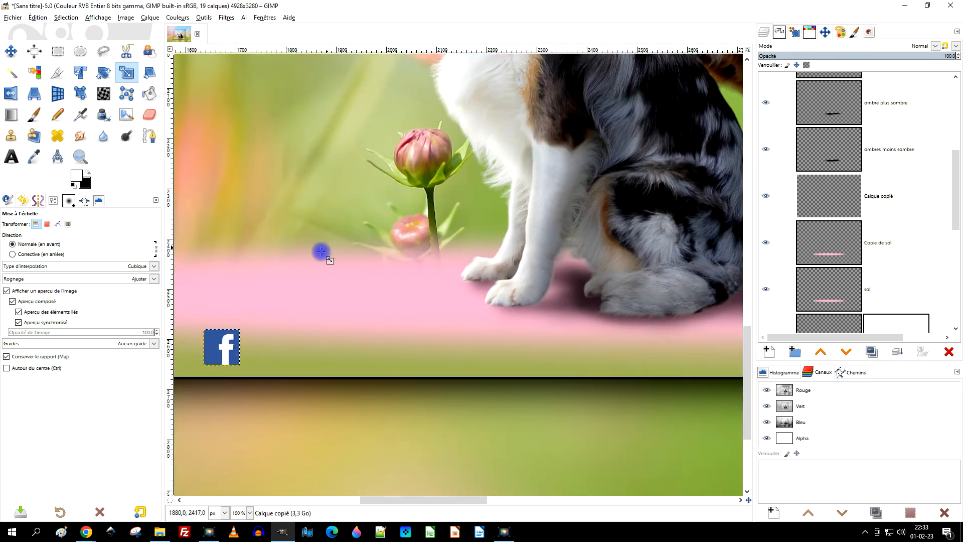
scroll(604, 256, "down", 2)
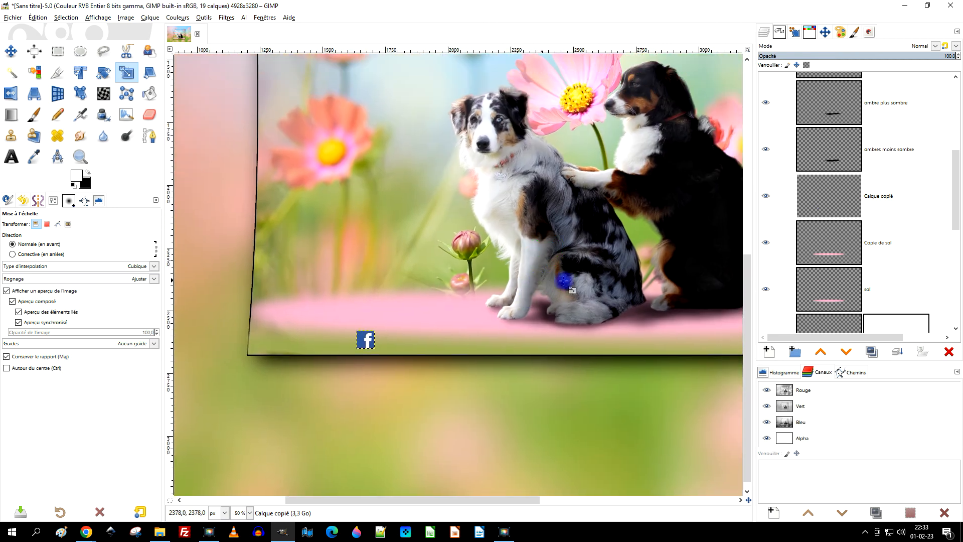
Rename the pasted logo's layer as "facebook".
scroll(843, 242, "down", 2)
scroll(842, 242, "down", 1)
scroll(890, 233, "up", 2)
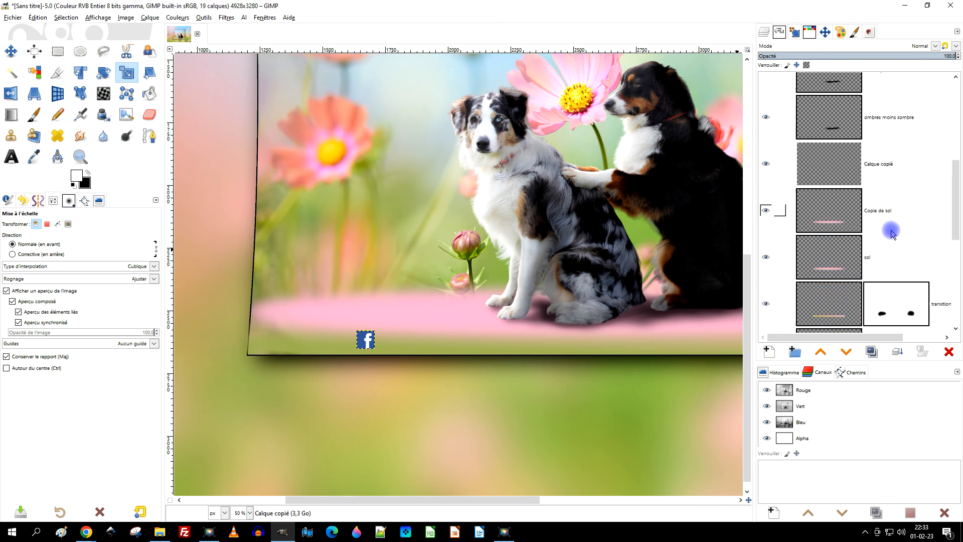
double_click(893, 178)
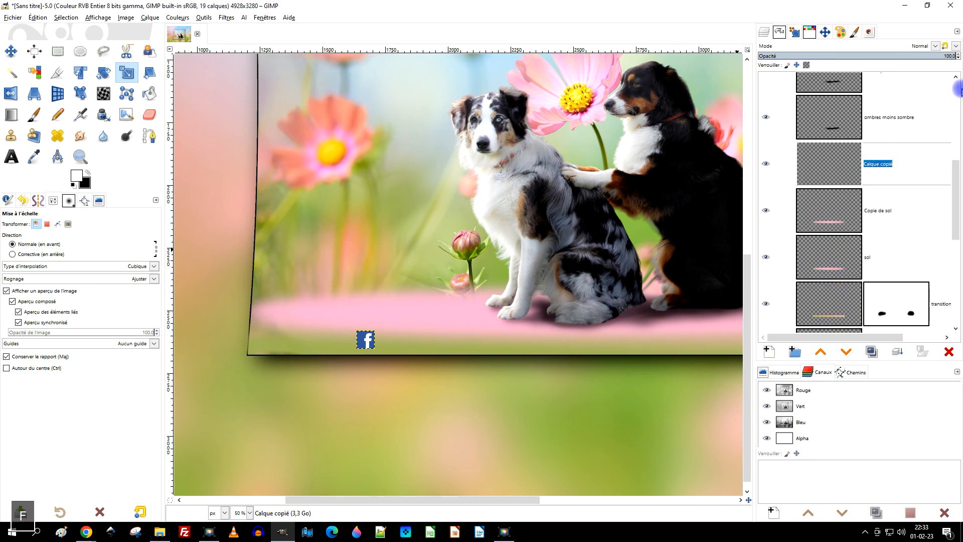
key("Return")
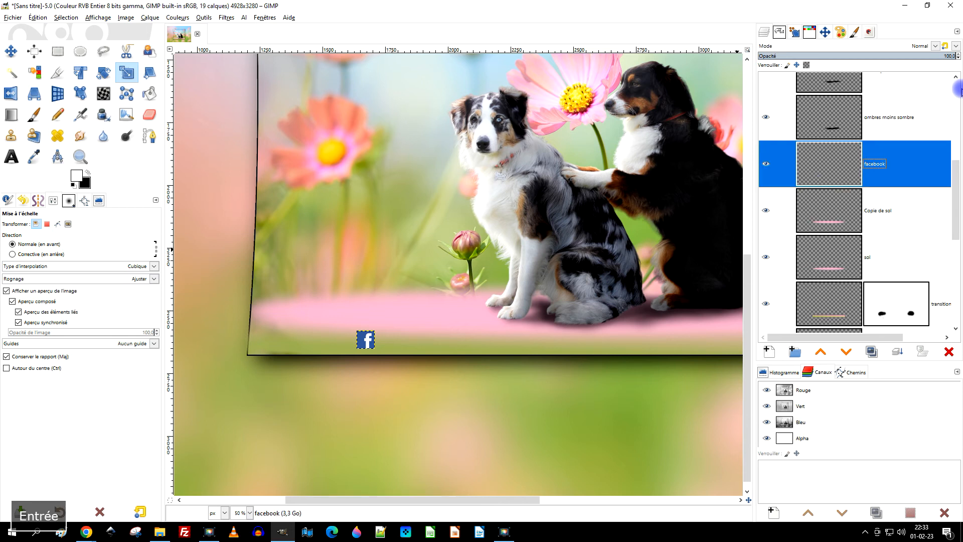
Add the text 'groupe "Entraide GIMP et' beside the Facebook logo at the lower edge of the flower crop.
left_click(11, 156)
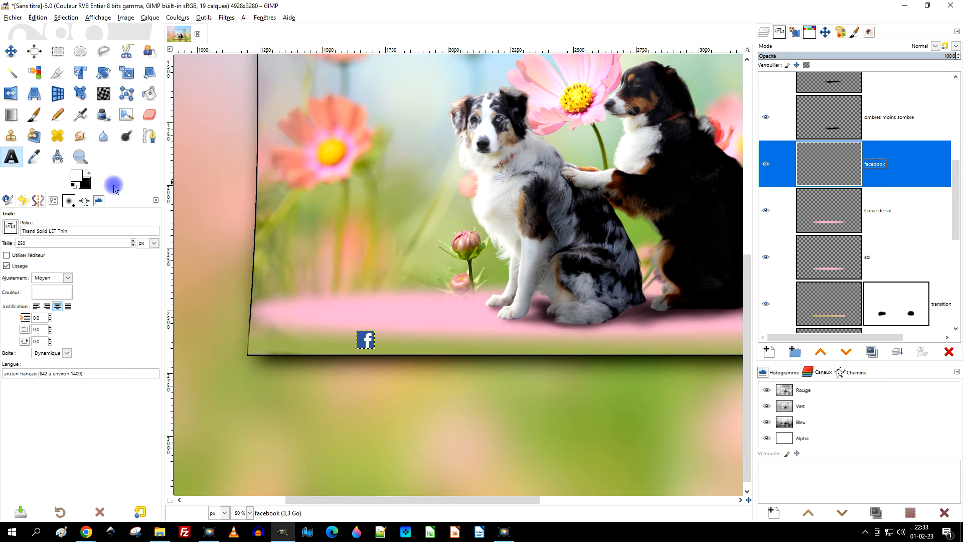
left_click(403, 332)
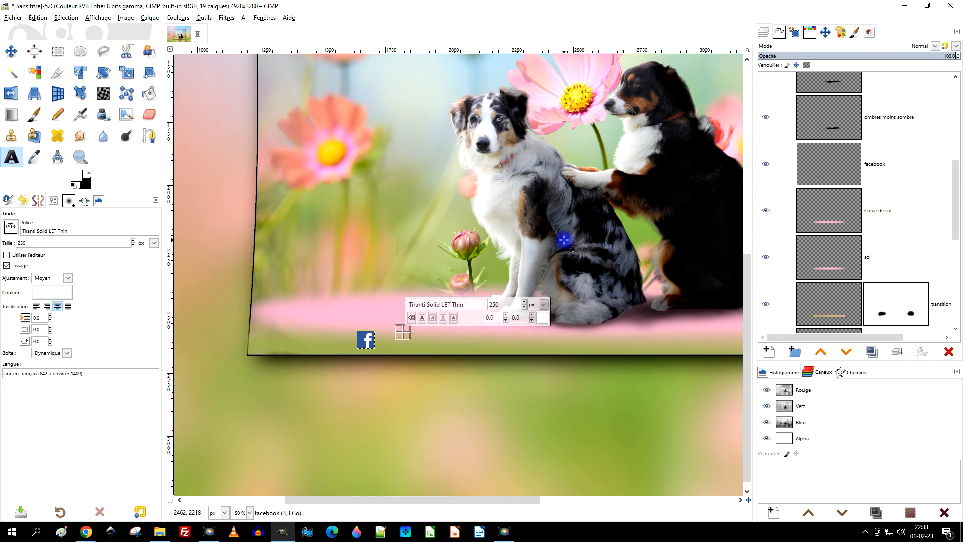
type("groupe")
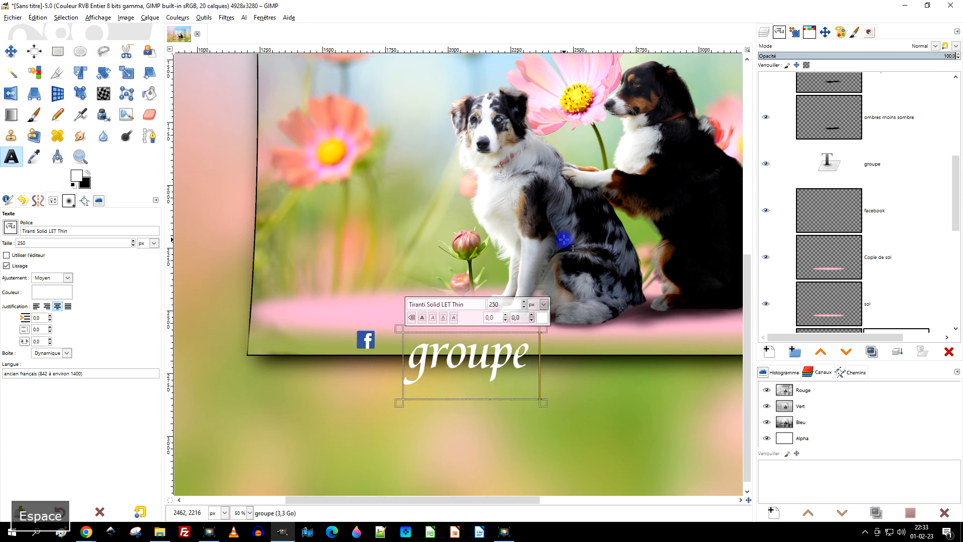
type(" \"E")
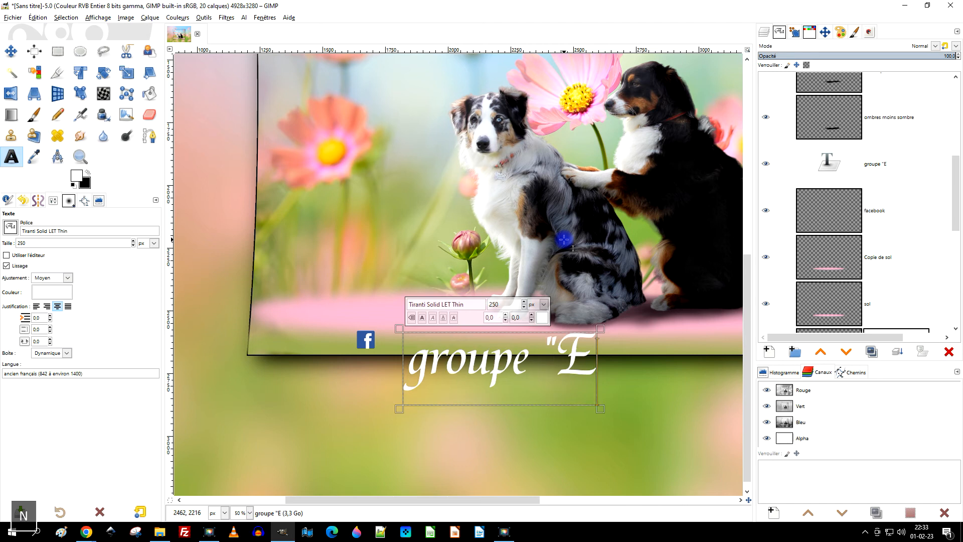
type("ntraide ")
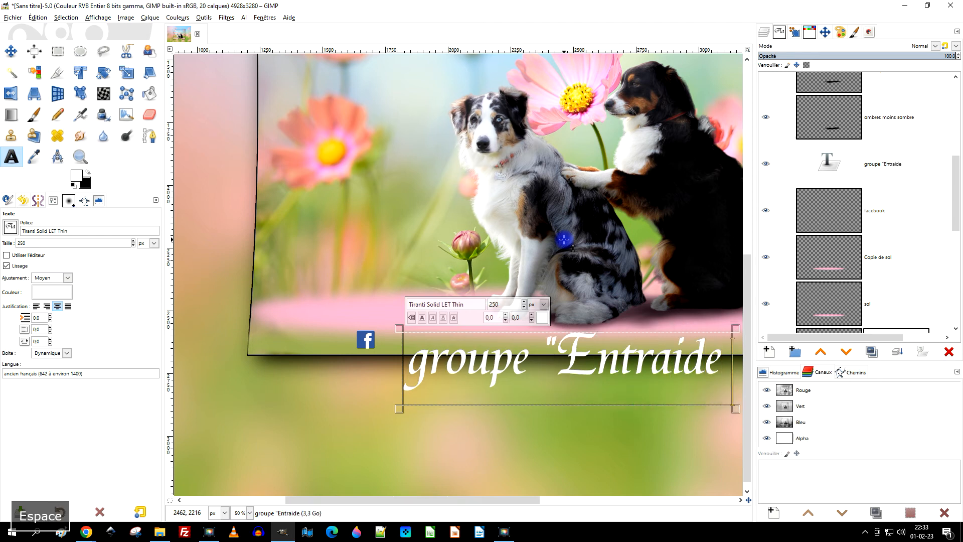
type("GIMP et")
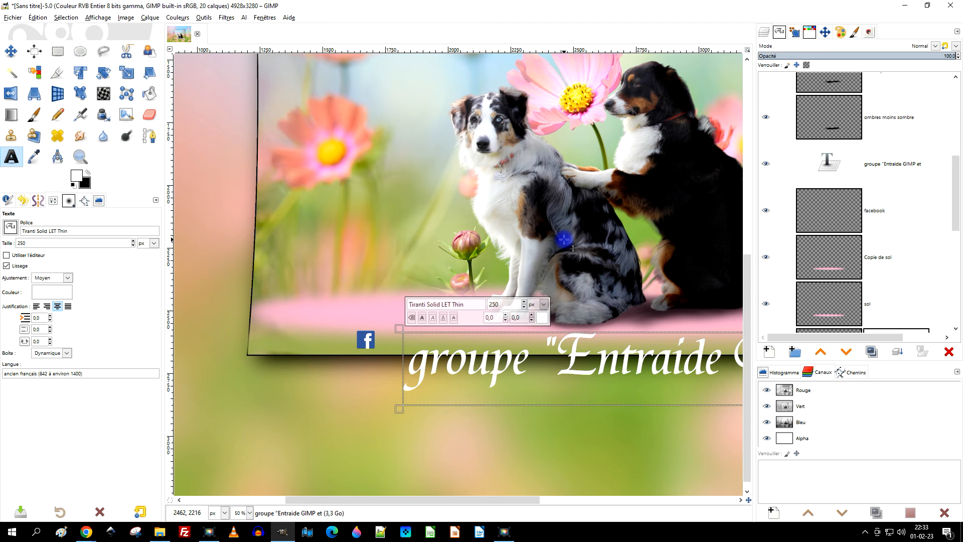
Replace "GIMP et" in the credit text with "gimp & LibreOffice".
scroll(552, 281, "down", 2)
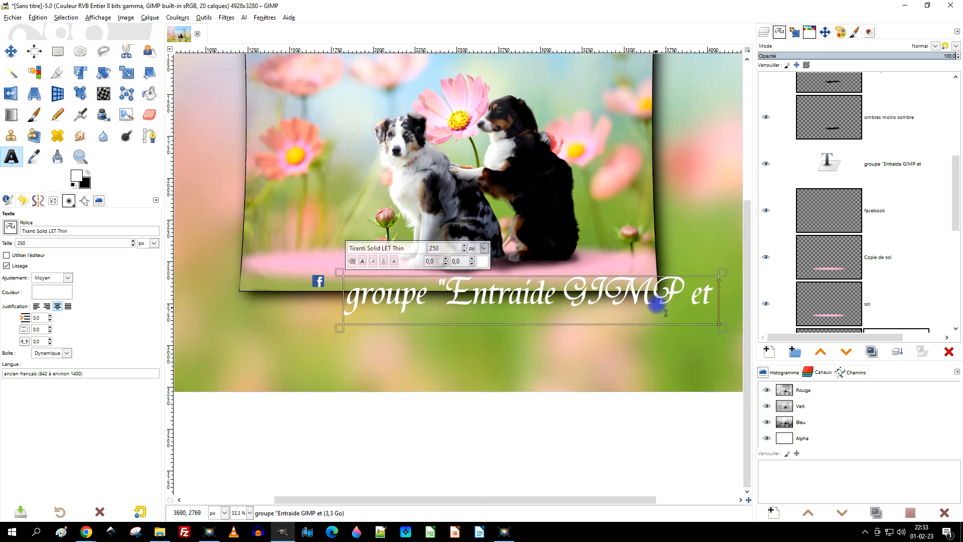
left_click_drag(574, 303, 721, 304)
key("Caps_Lock")
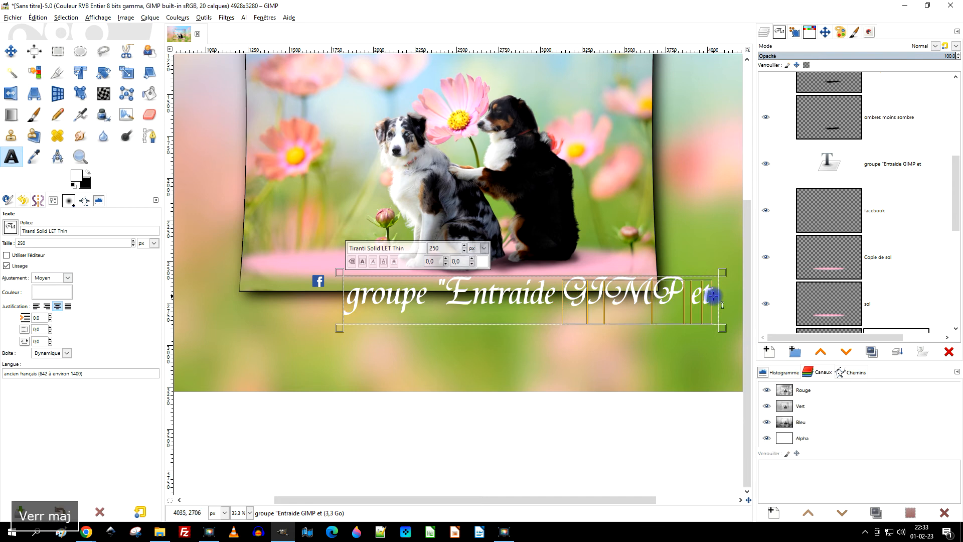
type("gimp ")
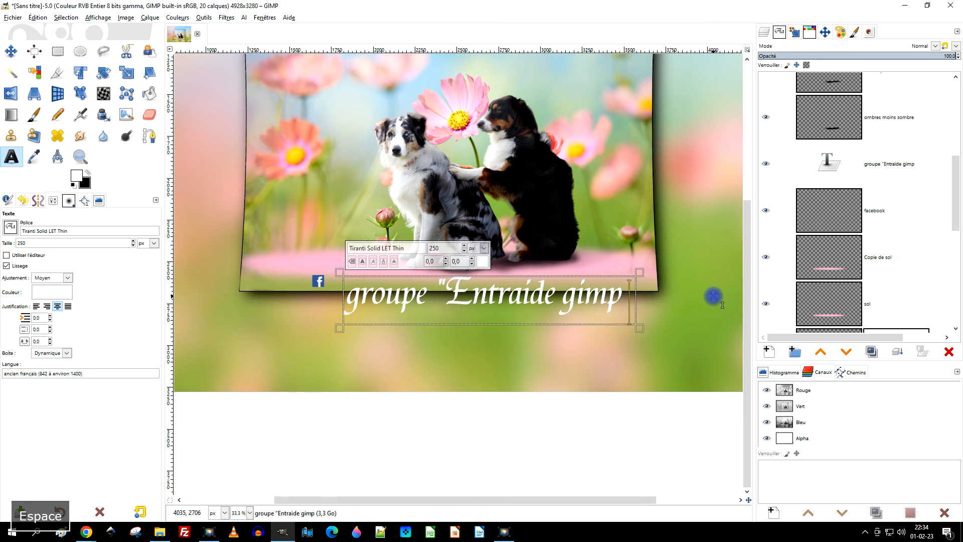
type("& LibreO")
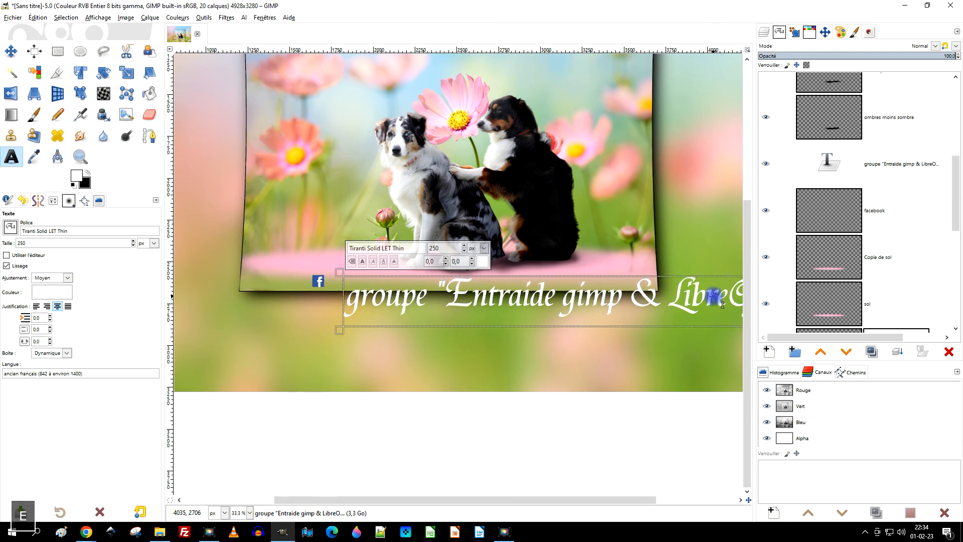
Format the whole credit text in Arial Bold at 100 px.
key("ctrl+a")
left_click_drag(388, 248, 264, 251)
type("ar")
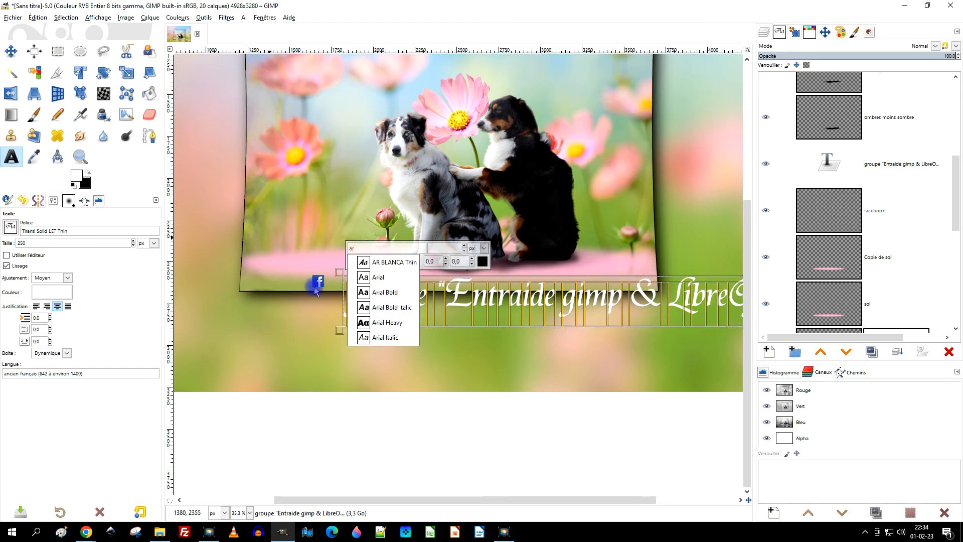
left_click(374, 292)
left_click(434, 260)
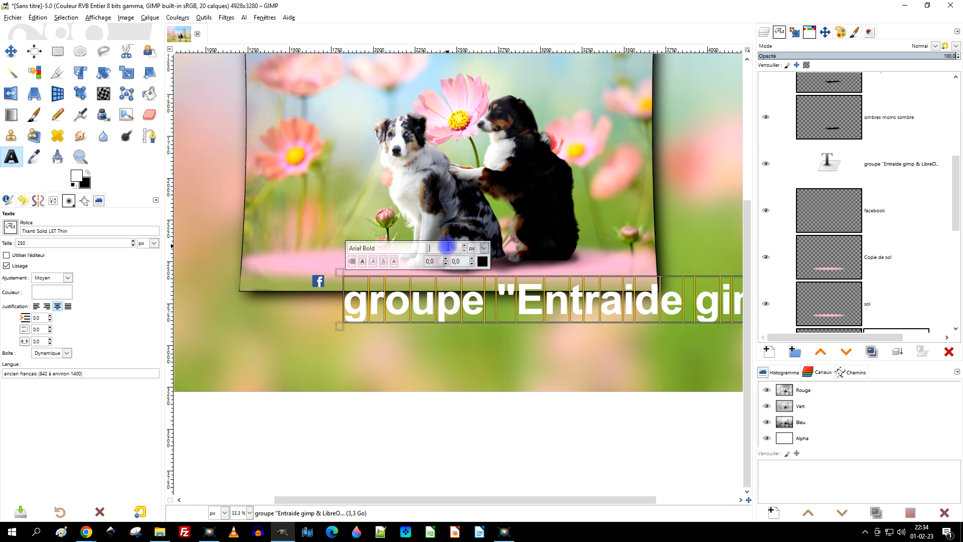
type("1")
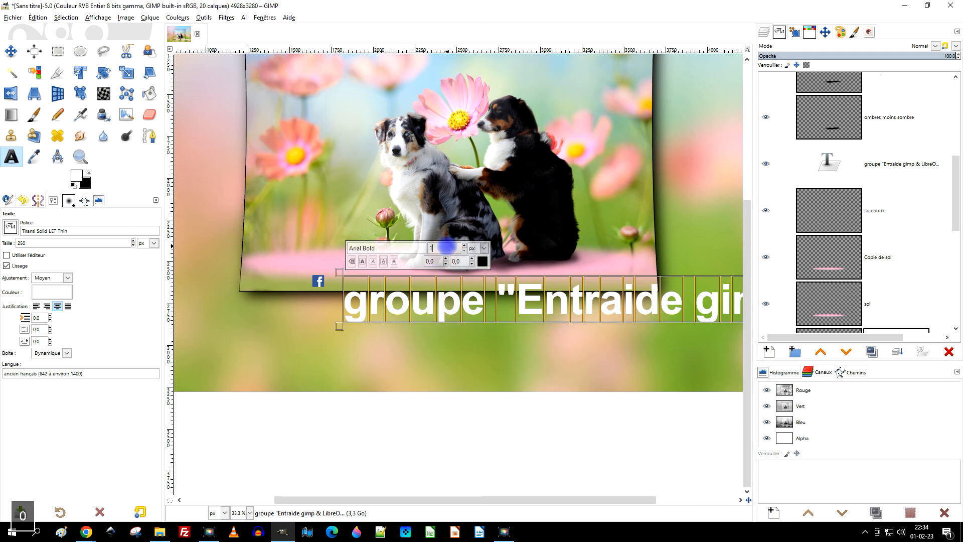
type("00")
key("Return")
Set the credit text's size to 75 px and move the text slightly closer to the Facebook logo.
scroll(510, 262, "up", 2)
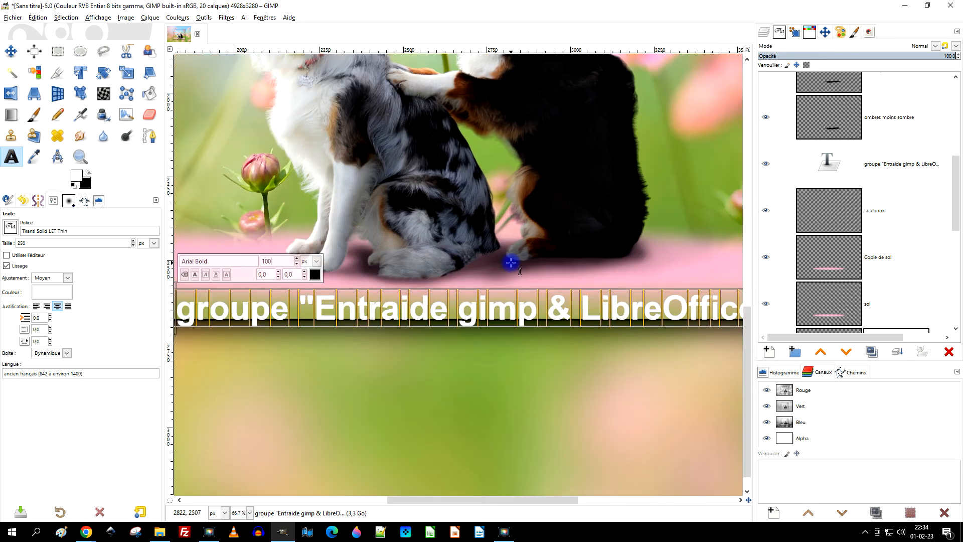
scroll(511, 262, "down", 1)
double_click(367, 257)
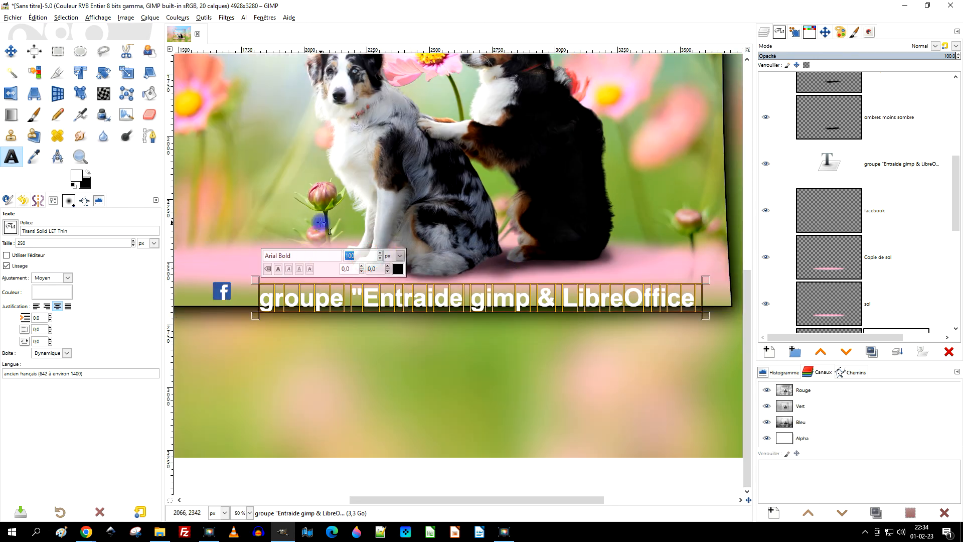
type("75")
key("Return")
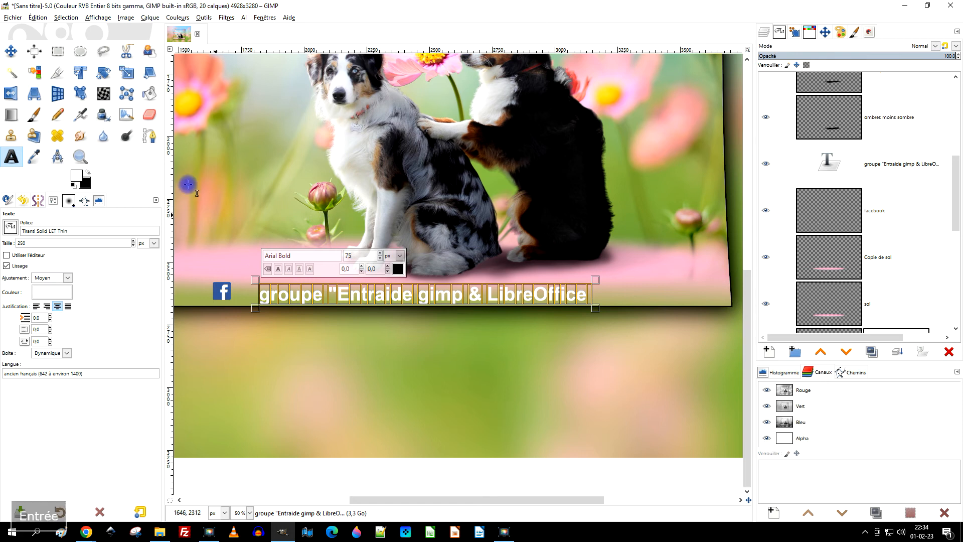
left_click(10, 50)
left_click_drag(350, 304, 331, 300)
Change the word "gimp" in the credit text to uppercase "GIMP".
key("1")
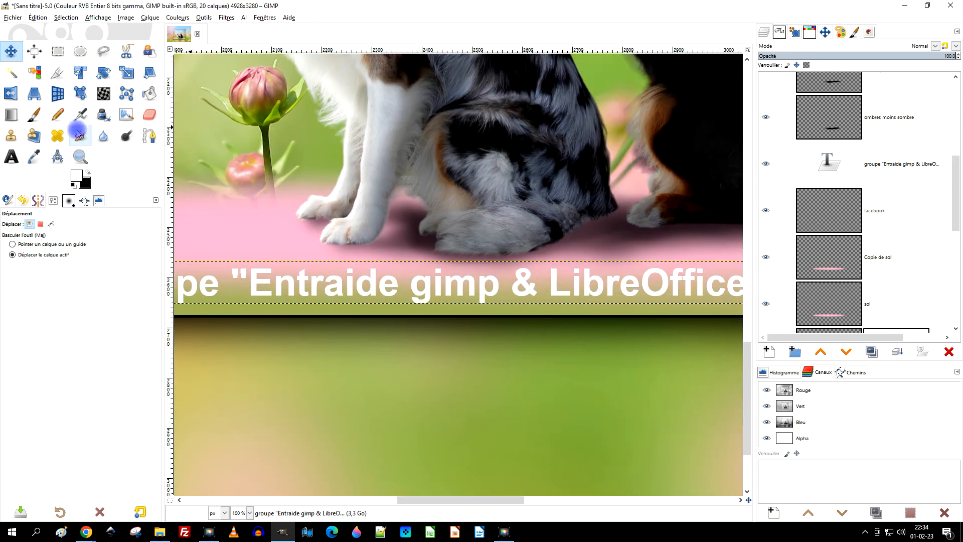
left_click(11, 156)
double_click(441, 286)
key("Caps_Lock")
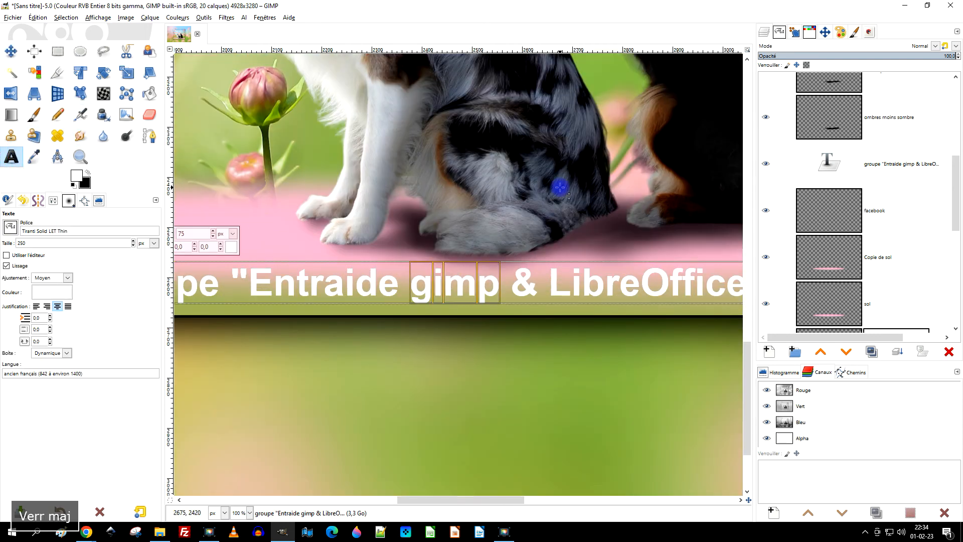
type("GIMP")
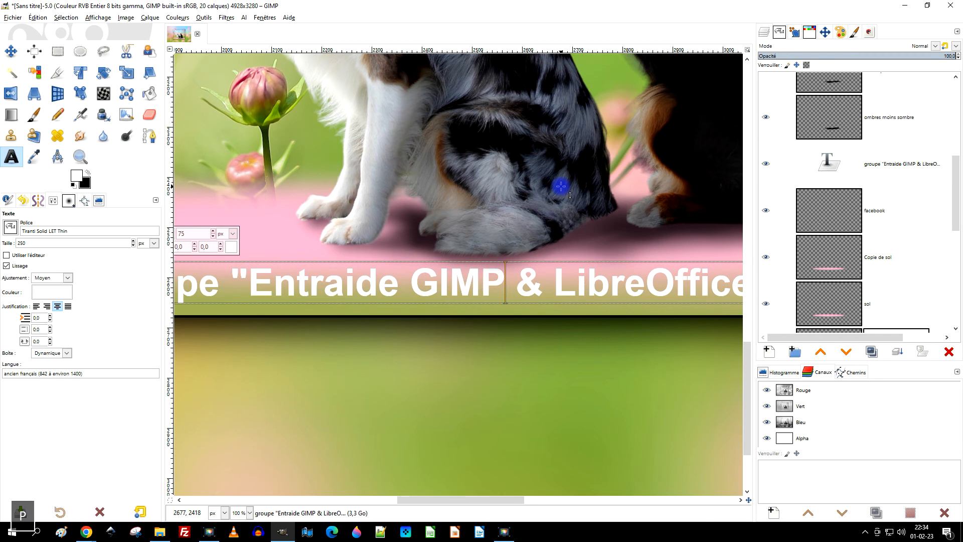
Set the size of the entire credit text to 50 px.
scroll(592, 224, "down", 3, "ctrl")
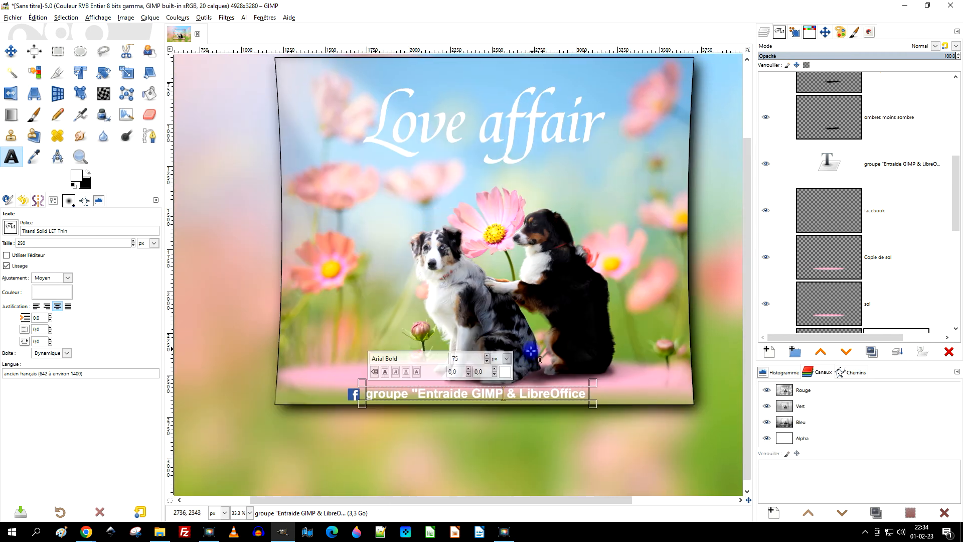
scroll(527, 362, "up", 1, "ctrl")
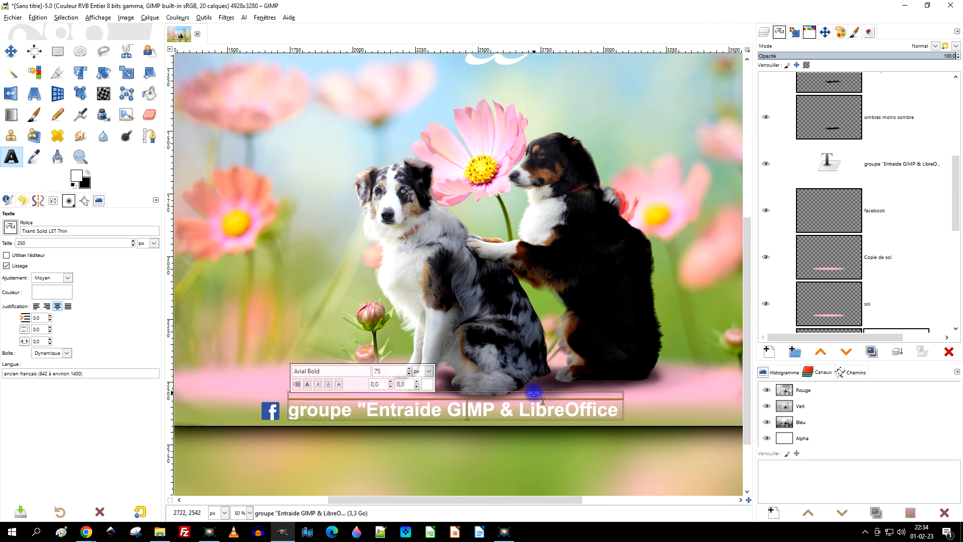
key("ctrl+a")
double_click(383, 372)
type("50")
key("Return")
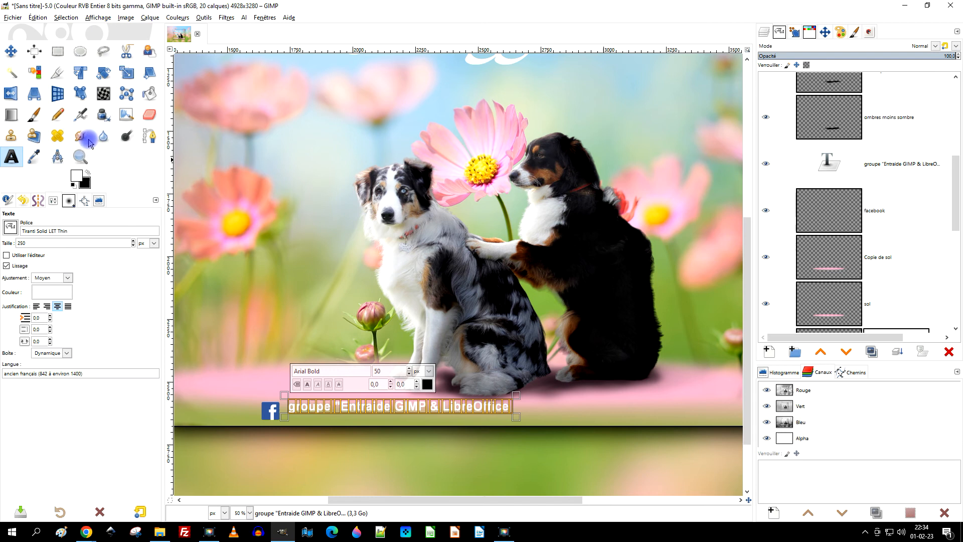
Move the credit text down slightly to line it up with the Facebook logo.
key("m")
scroll(338, 383, "up", 1)
scroll(337, 383, "up", 1)
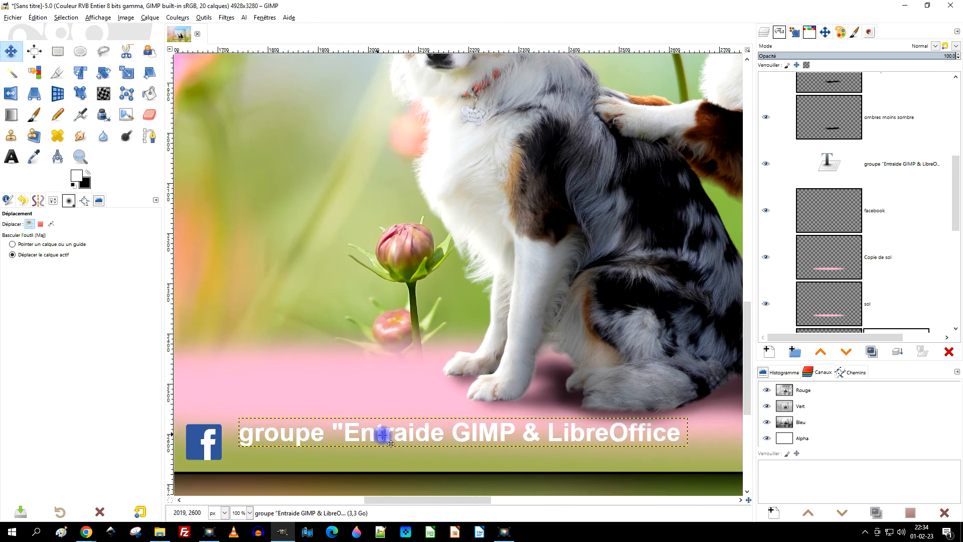
left_click_drag(397, 442, 398, 456)
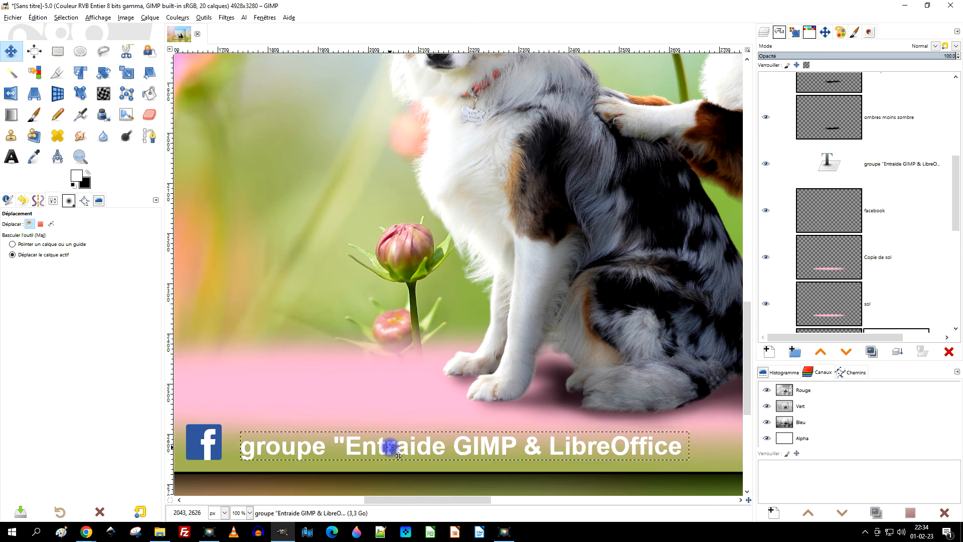
Add a closing quotation mark after "LibreOffice" in the credit text and leave text editing.
left_click(11, 157)
left_click(613, 446)
left_click(672, 445)
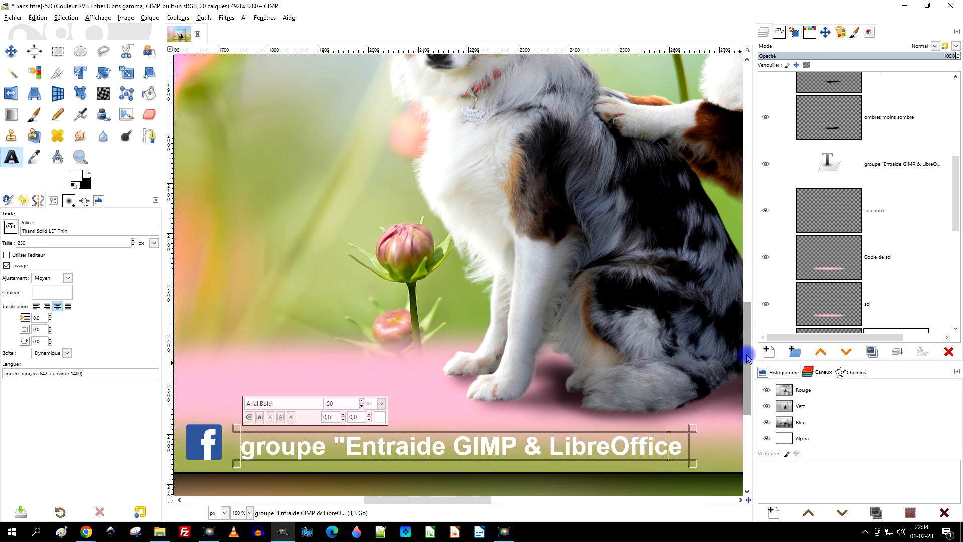
key("BackSpace")
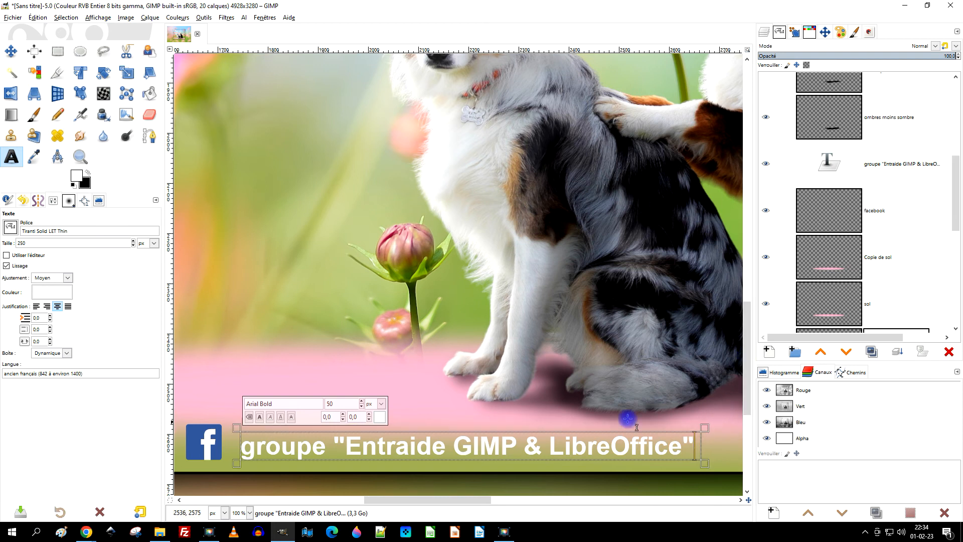
scroll(636, 427, "down", 2)
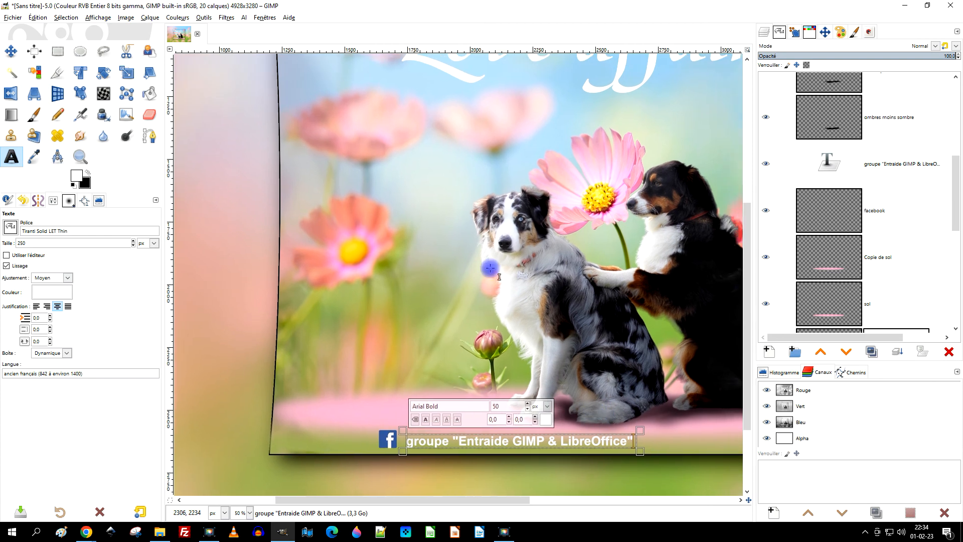
left_click(11, 51)
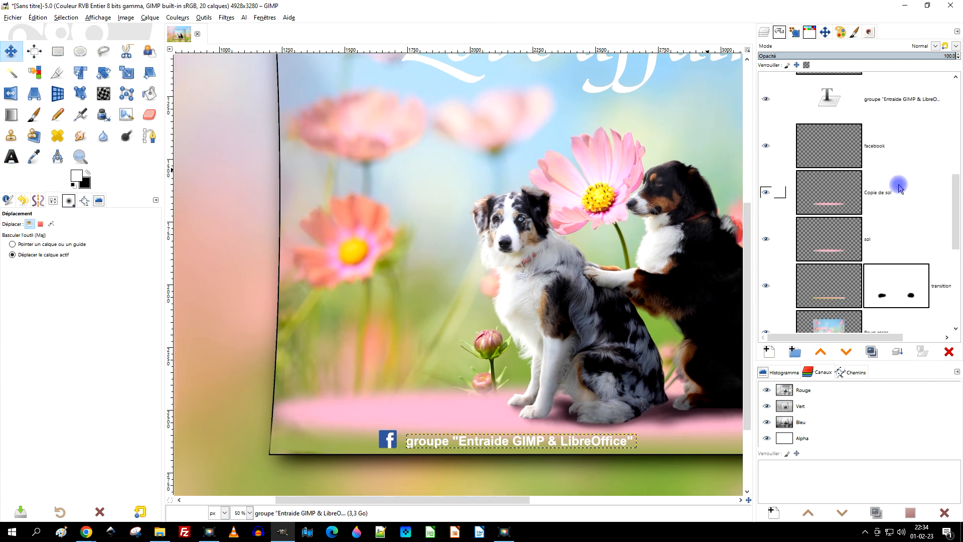
Create a layer group directly above the credit text layer and name it "inscription en bas".
left_click(896, 168)
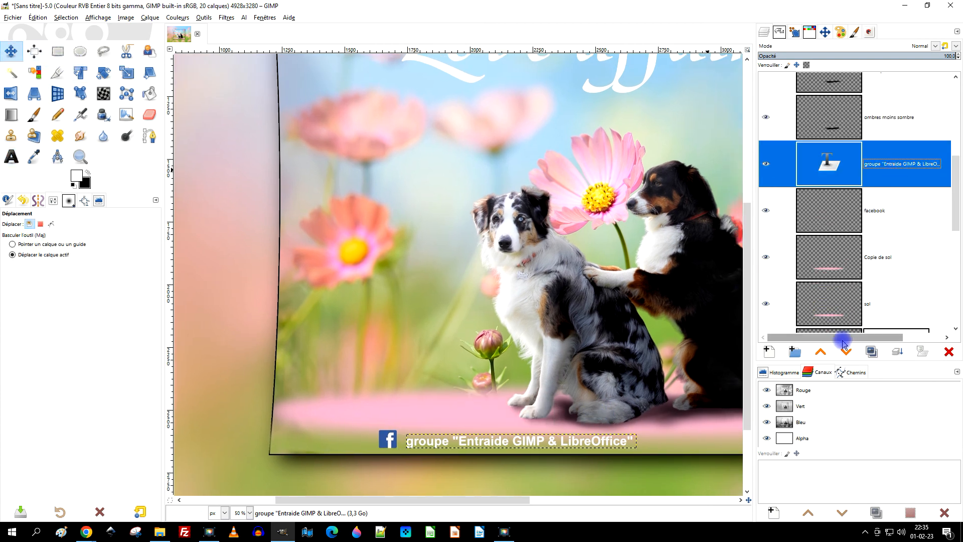
left_click(795, 352)
double_click(885, 159)
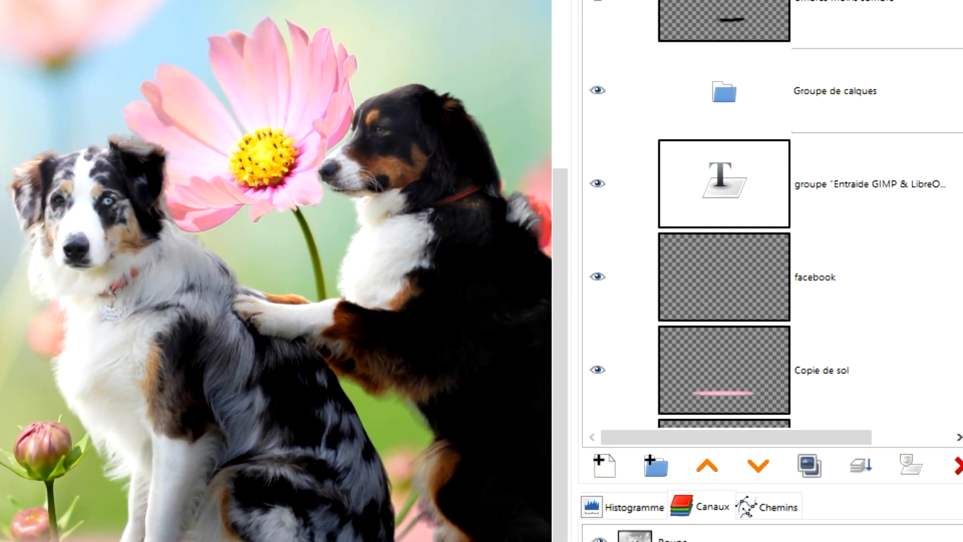
key("ctrl+a")
key("BackSpace")
type("inscription en bas")
key("Return")
Place the credit text and "facebook" layers inside the "inscription en bas" group and collapse the group.
left_click_drag(650, 172, 732, 89)
left_click_drag(727, 271, 803, 161)
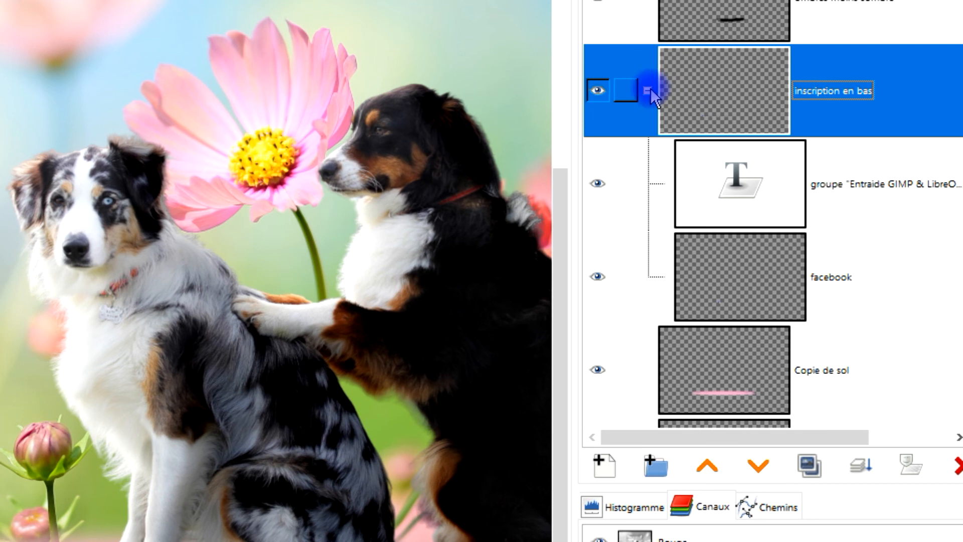
left_click(647, 90)
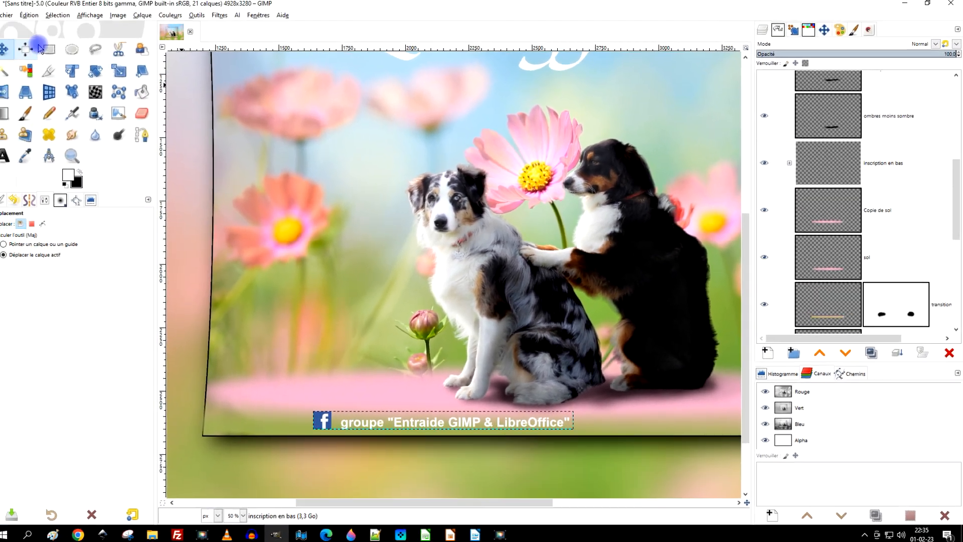
Try to centre the Facebook logo and credit text layers horizontally relative to the image.
left_click(34, 50)
left_click_drag(184, 502, 474, 419)
left_click_drag(544, 391, 615, 387)
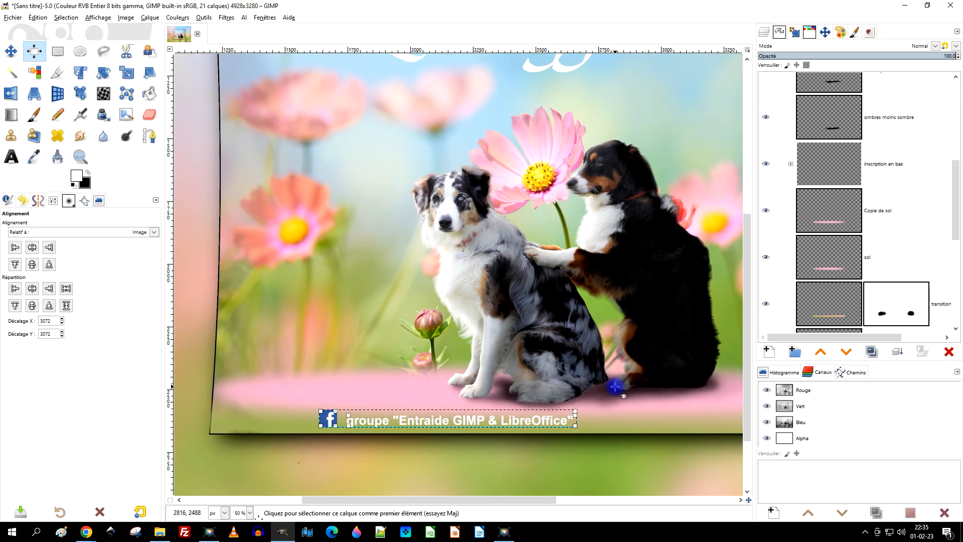
left_click(35, 249)
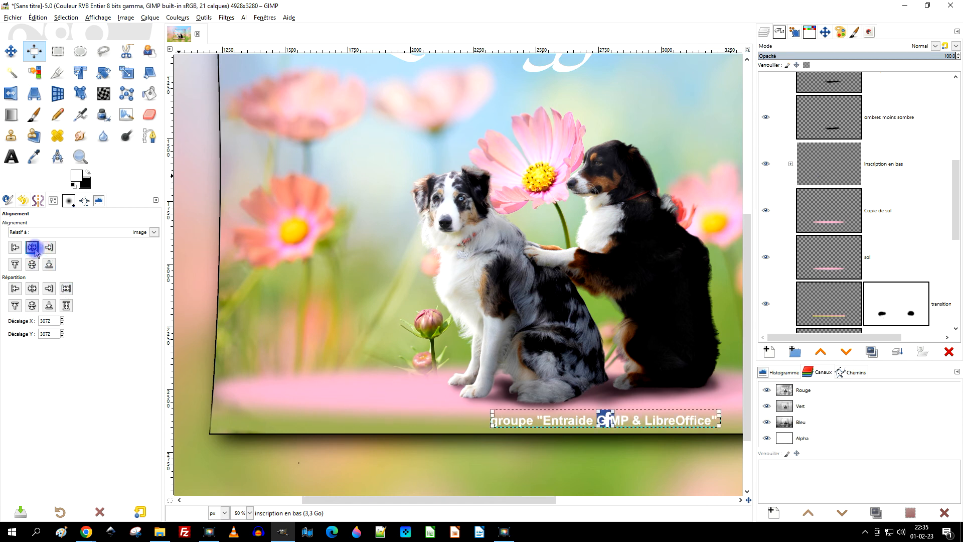
key("ctrl+z")
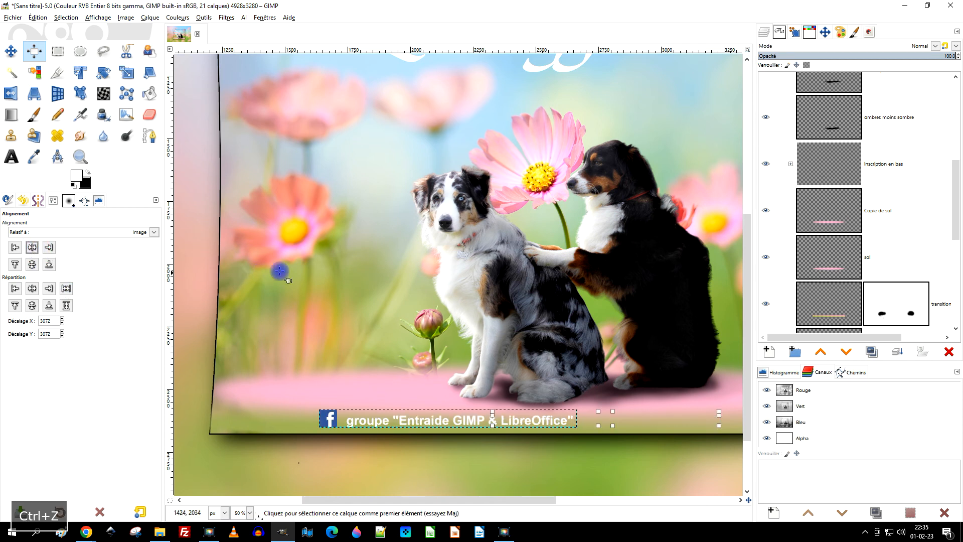
Select and expand the "inscription en bas" layer group.
scroll(870, 243, "down", 6)
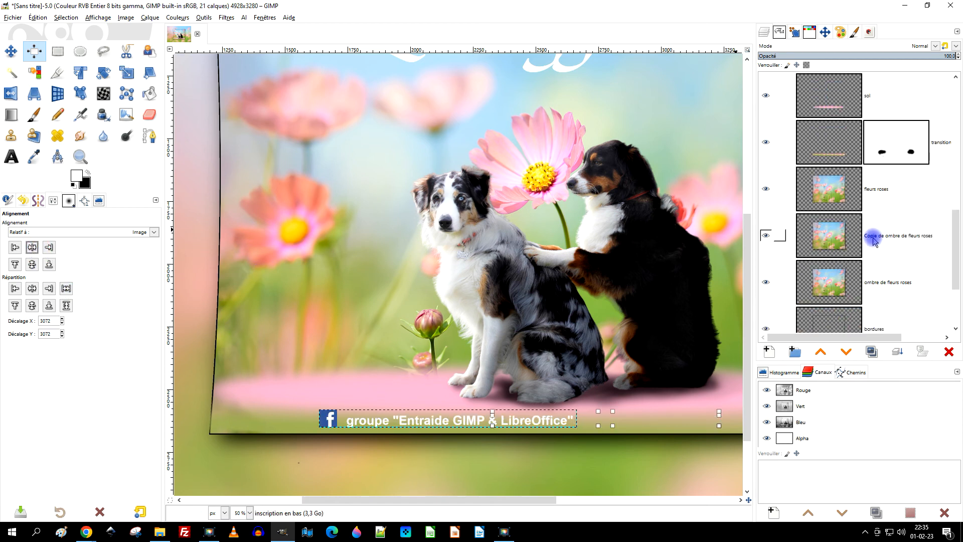
scroll(878, 226, "up", 5)
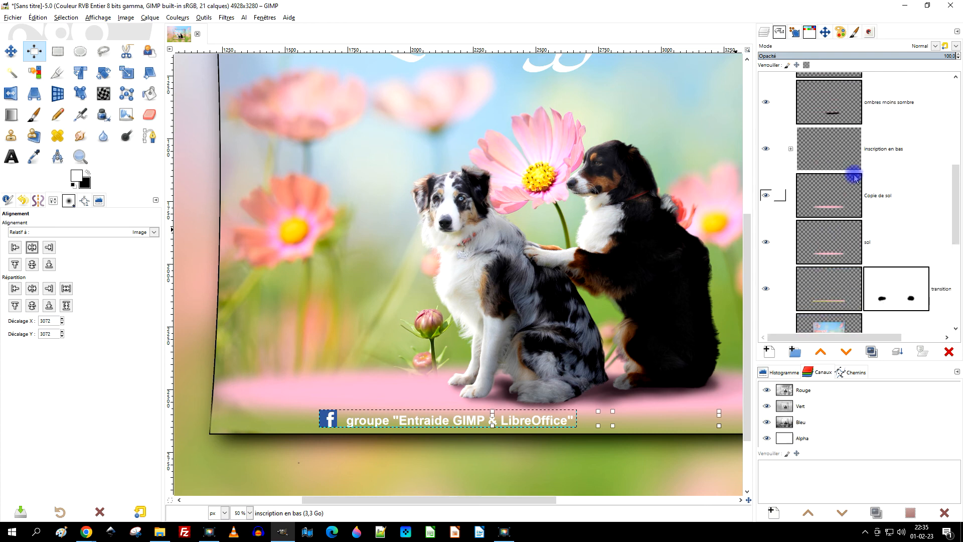
left_click(791, 149)
scroll(851, 194, "down", 2)
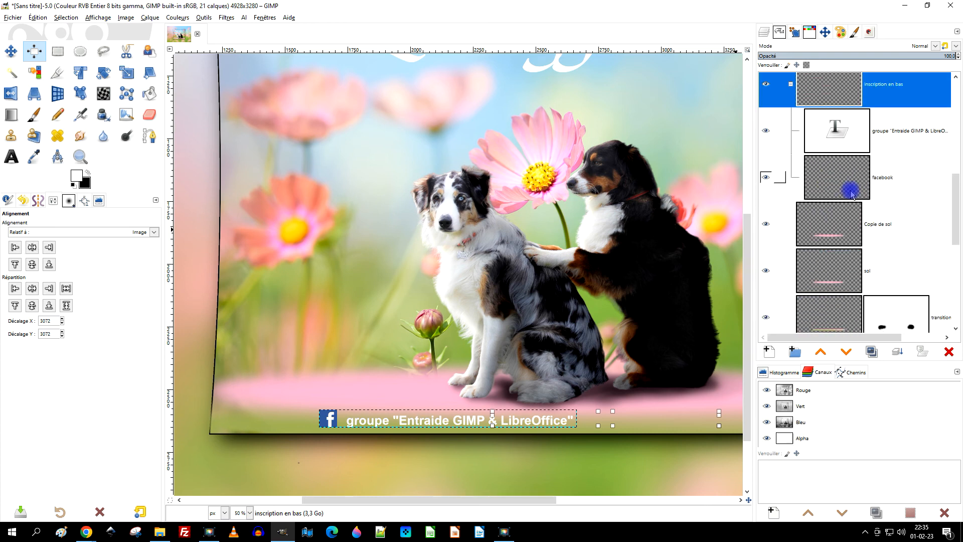
key("alt+Tab")
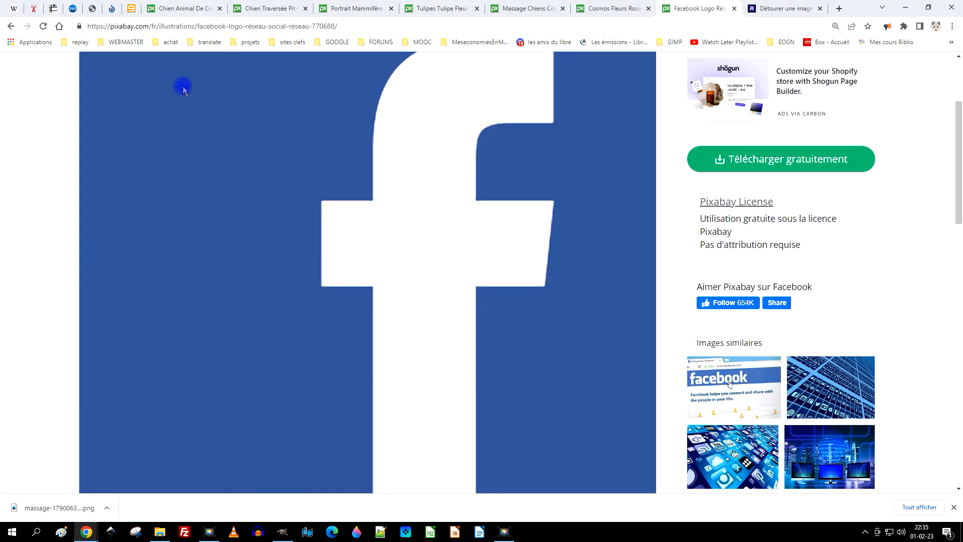
left_click(283, 532)
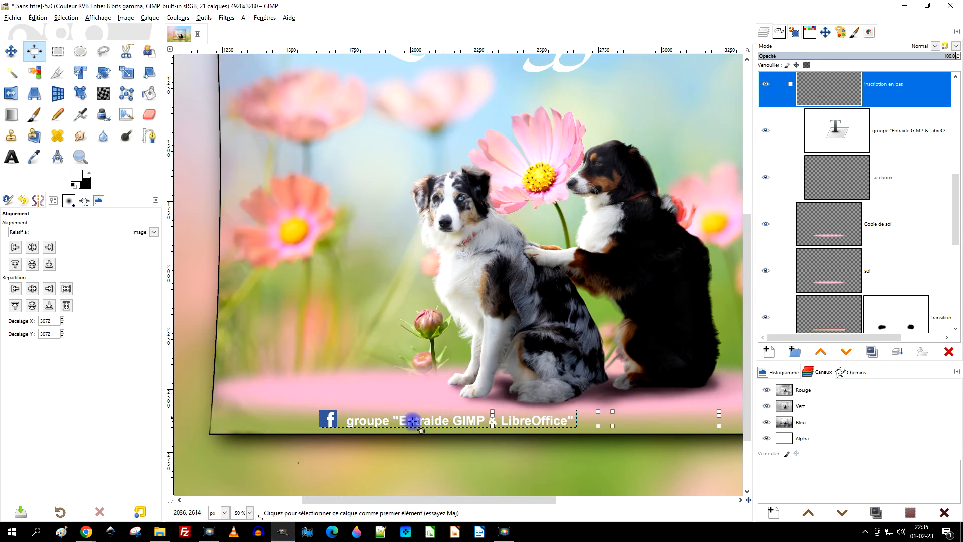
Shift the "inscription en bas" group to the right with the Move tool to centre the credit within the flower crop.
left_click(12, 52)
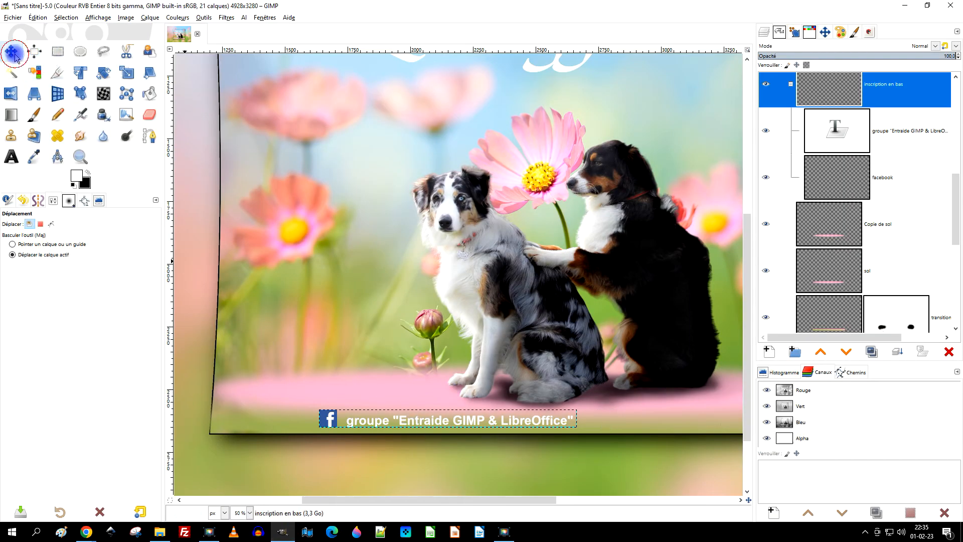
left_click(330, 317)
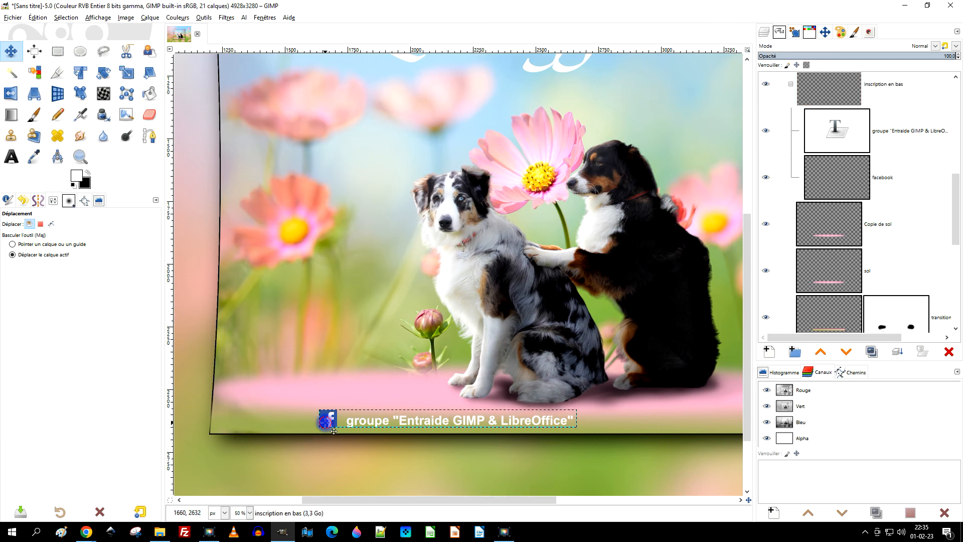
scroll(451, 376, "down", 3)
scroll(474, 388, "up", 2)
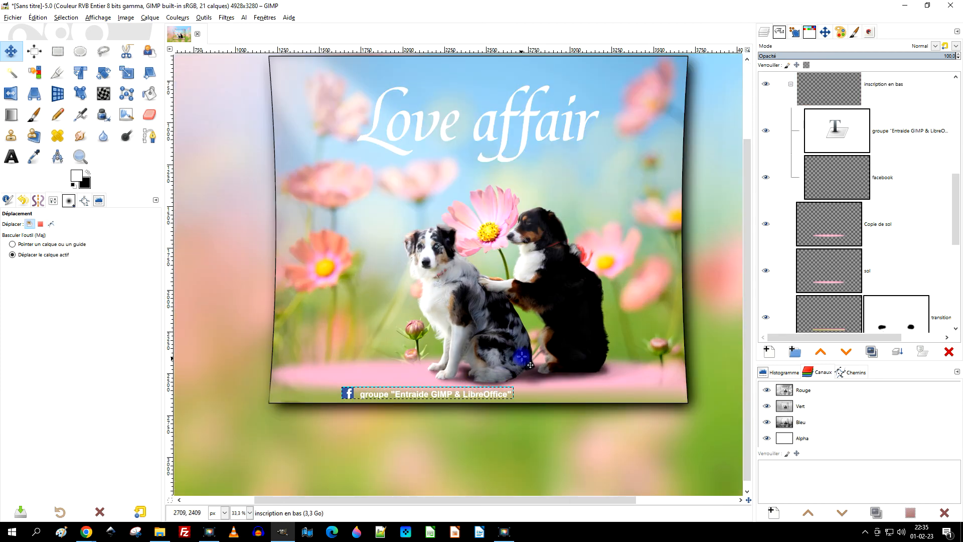
key("shift+Right")
key("shift+Right")
key("shift+Right")
key("shift+Right")
key("shift+Right")
key("shift+Right")
key("shift+Right")
key("shift+Right")
key("shift+Right")
key("shift+Right")
key("shift+Right")
key("shift+Right")
key("shift+Right")
key("shift+Right")
key("shift+Right")
key("shift+Right")
key("shift+Right")
key("shift+Right")
key("shift+Right")
key("shift+Right")
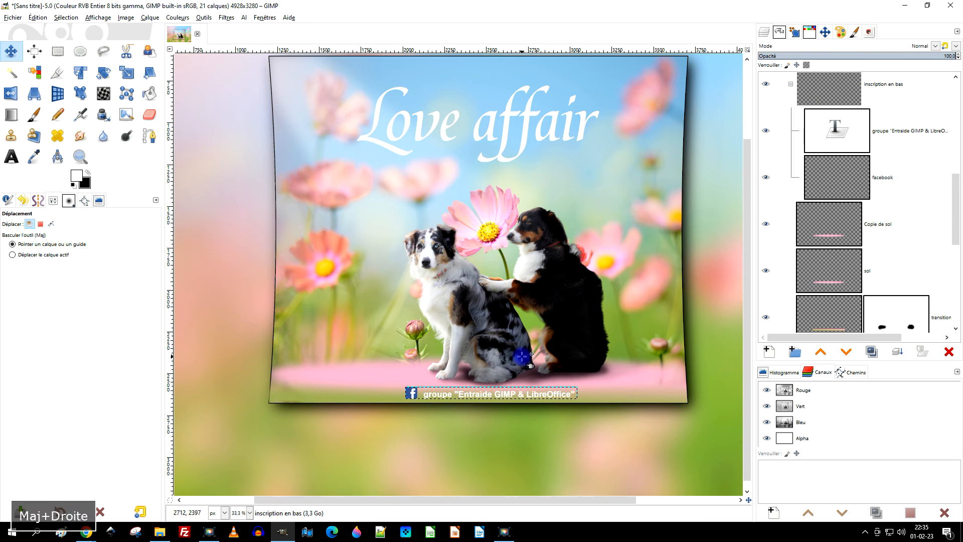
key("shift+Left")
key("shift+Left")
key("shift+Left")
key("shift+Left")
key("shift+Left")
key("shift+Left")
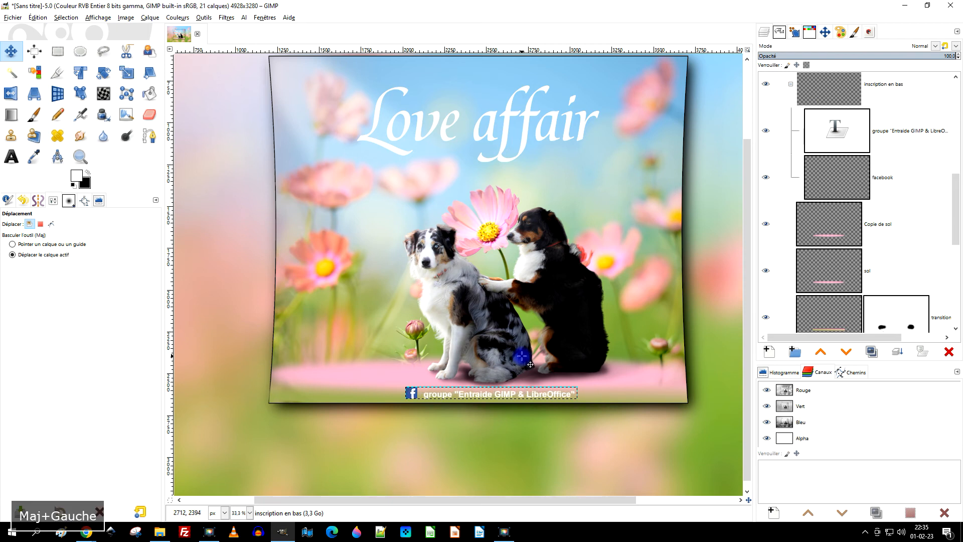
Insert the word "FACEBOOK" after "groupe" in the credit text layer.
scroll(507, 413, "up", 2)
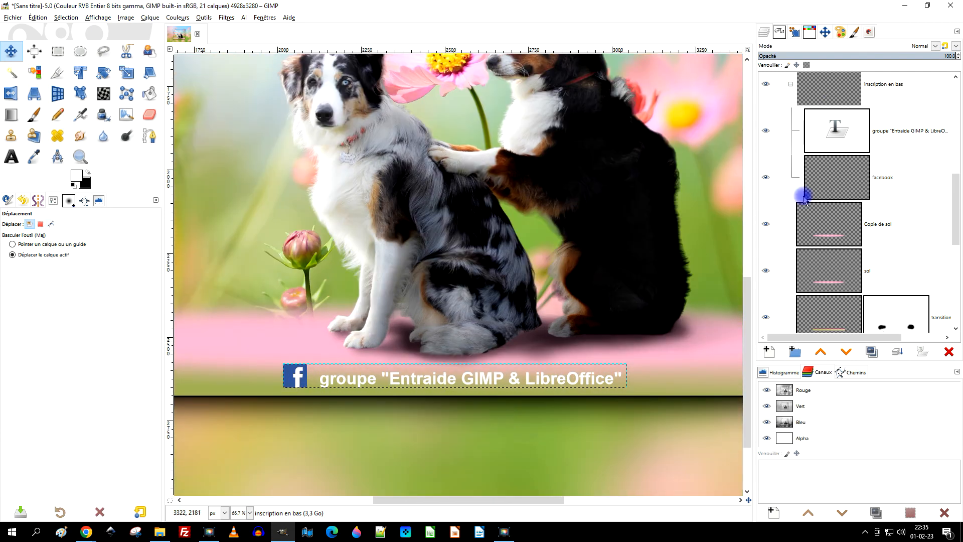
scroll(865, 211, "down", 1)
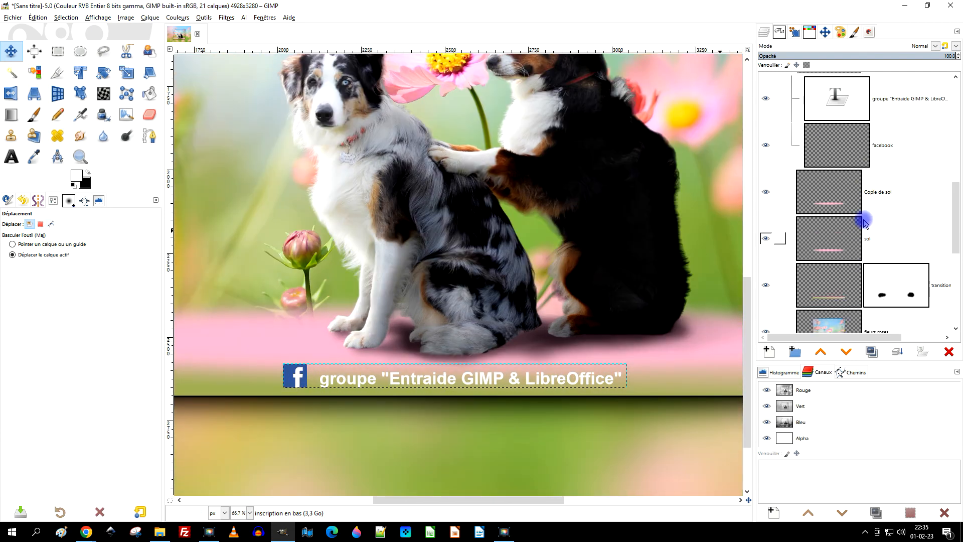
scroll(861, 221, "down", 3)
scroll(831, 224, "up", 3)
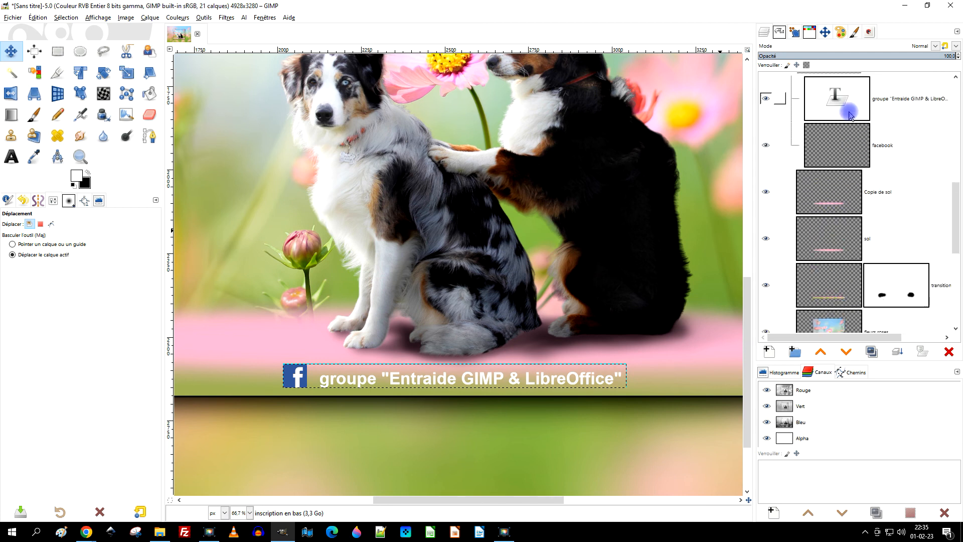
left_click(849, 116)
scroll(517, 326, "down", 1)
scroll(457, 374, "up", 2)
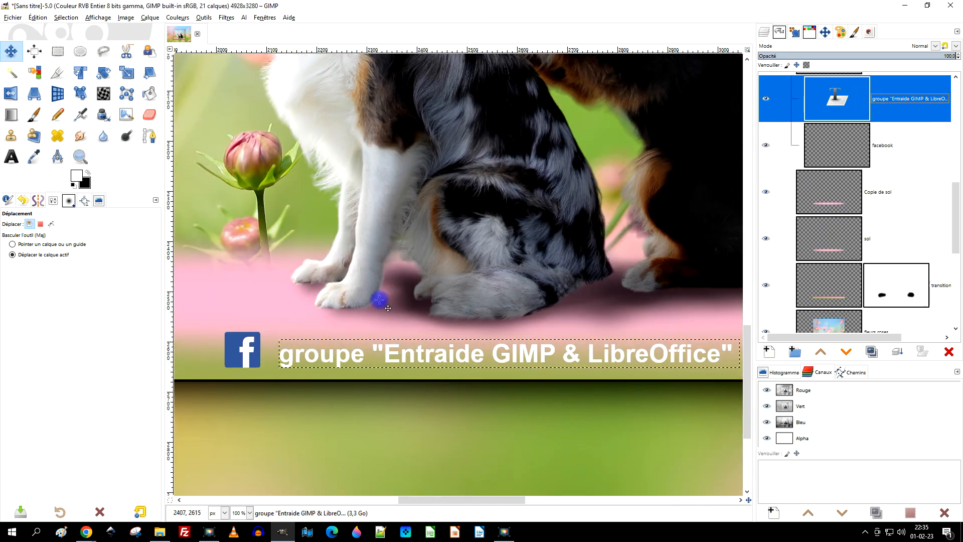
left_click(11, 156)
left_click(355, 350)
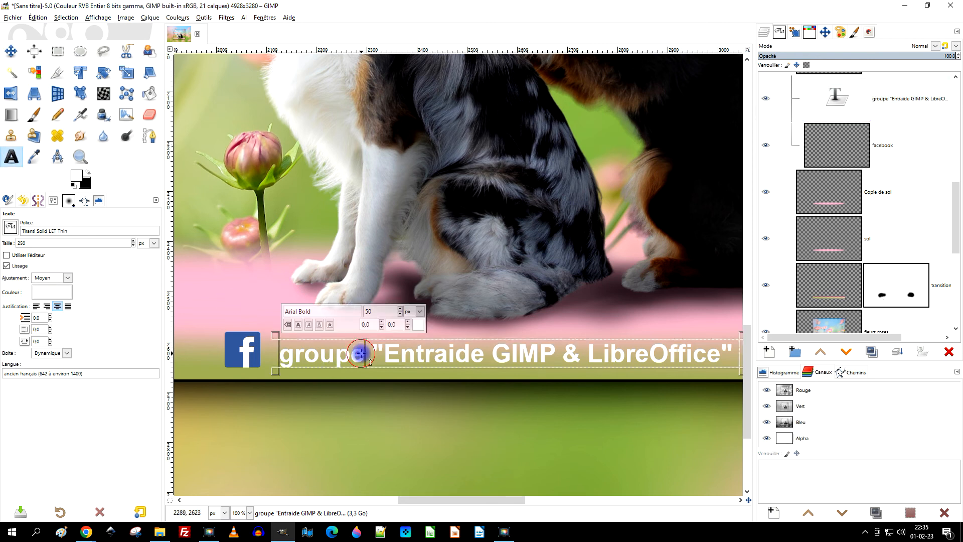
type("F")
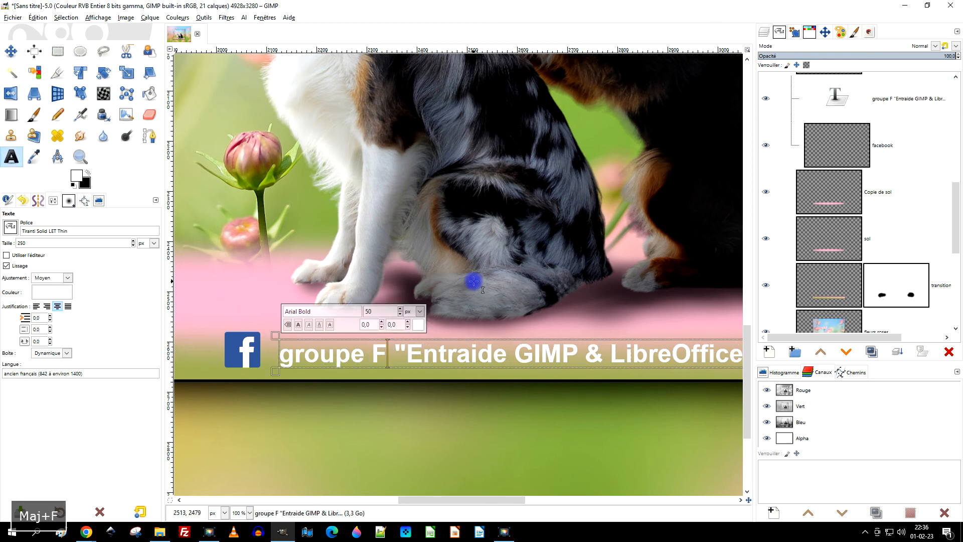
type("ACE")
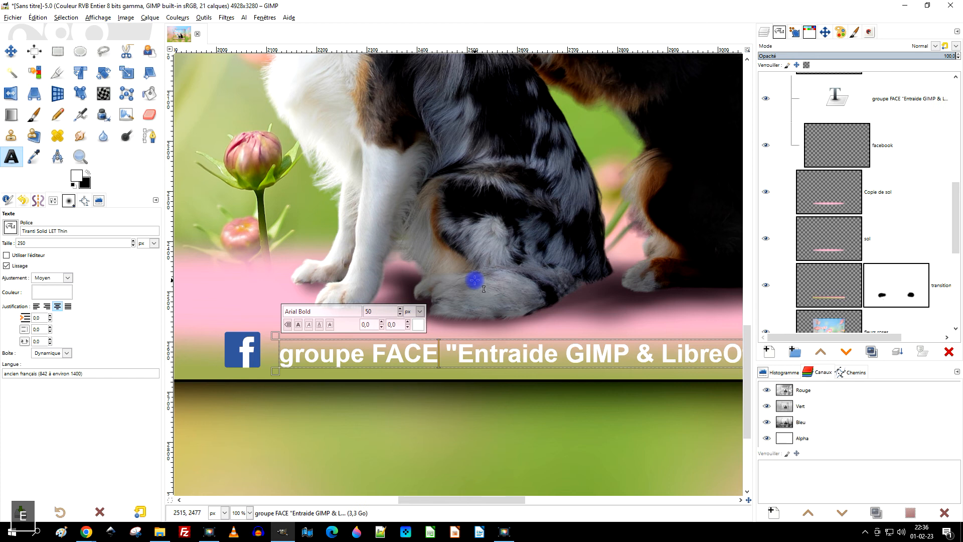
type("BOOK")
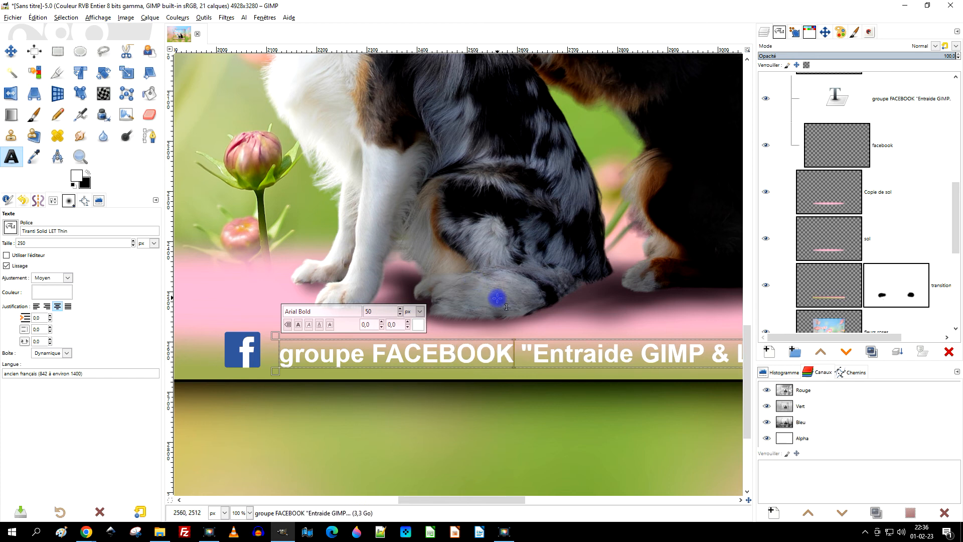
Set the kerning between "FACEBOOK" and the opening quotation mark to 16.0 and leave text editing.
scroll(497, 298, "down", 3)
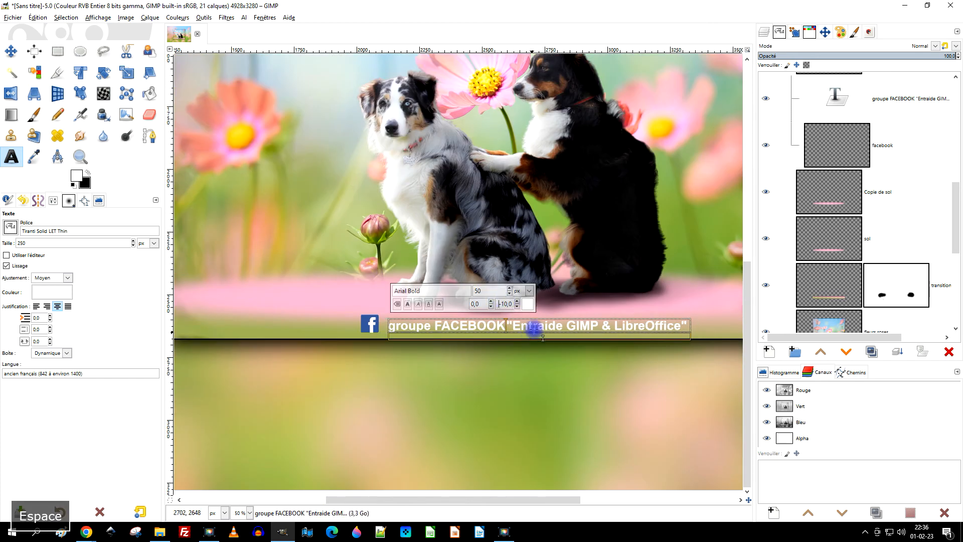
key("Escape")
left_click(499, 302)
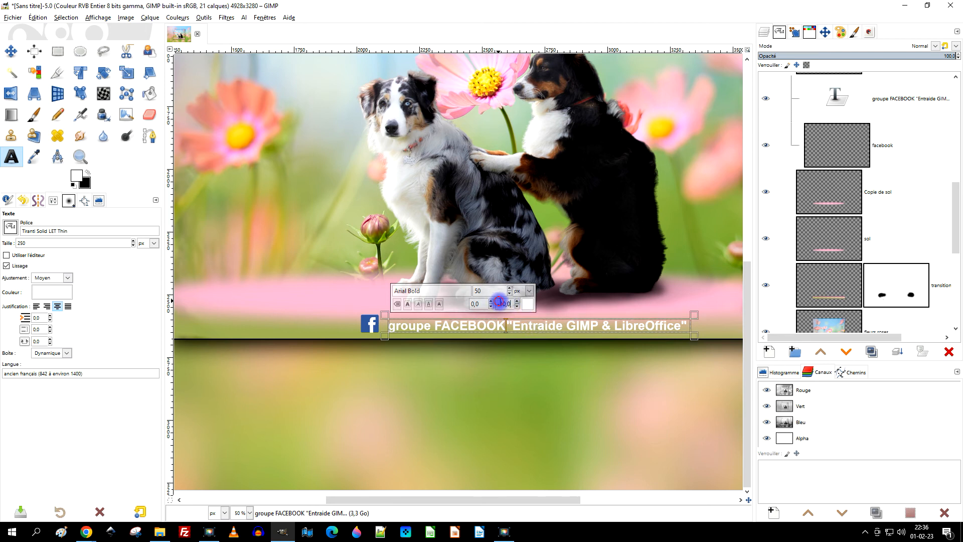
key("BackSpace")
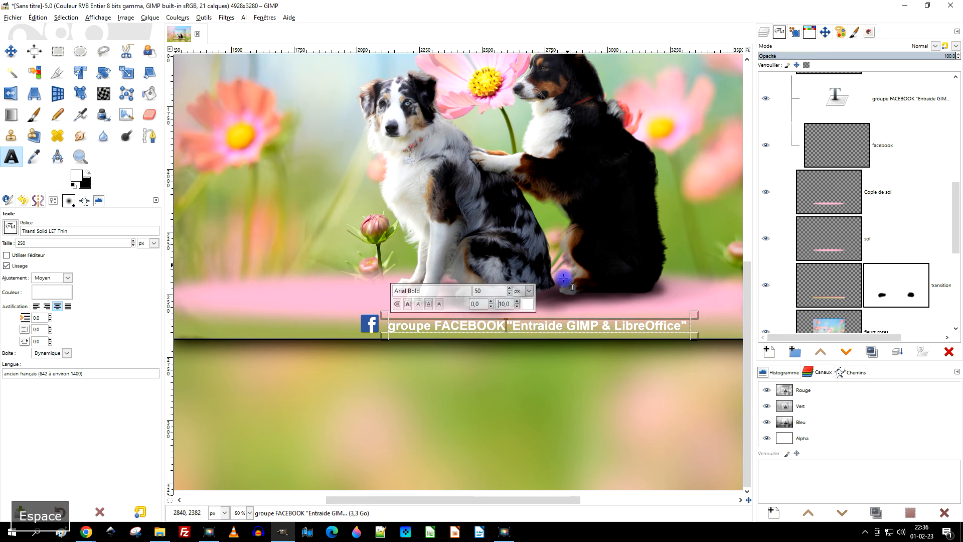
left_click(516, 302)
left_click(518, 302)
left_click(518, 302)
left_click(517, 302)
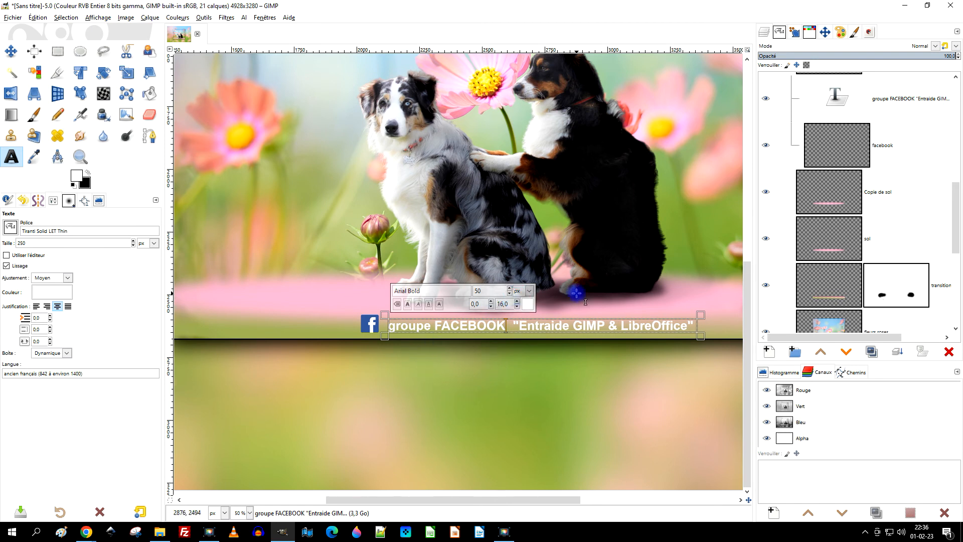
left_click(50, 53)
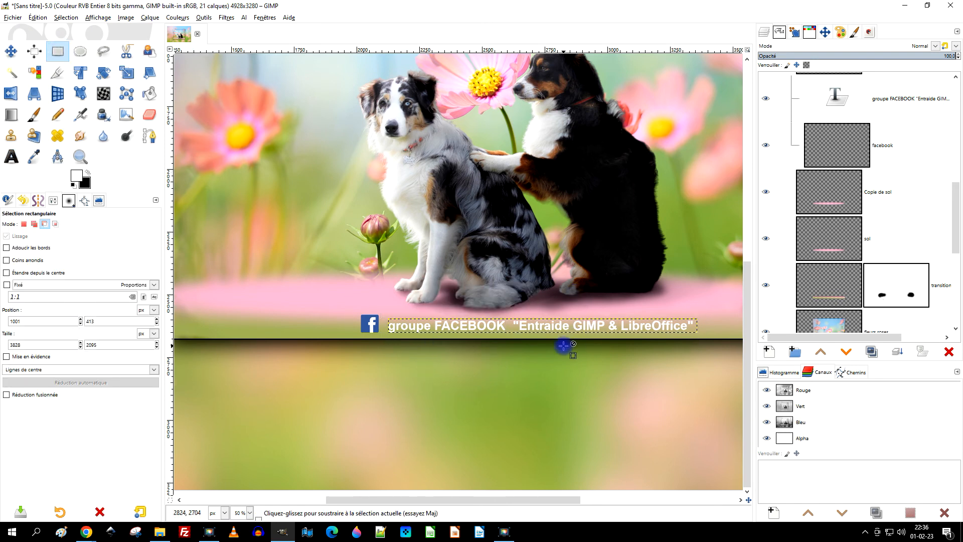
Link the credit text and "facebook" layers and move them left to recentre the lengthened credit in the flower crop.
key("1")
scroll(485, 312, "down", 2)
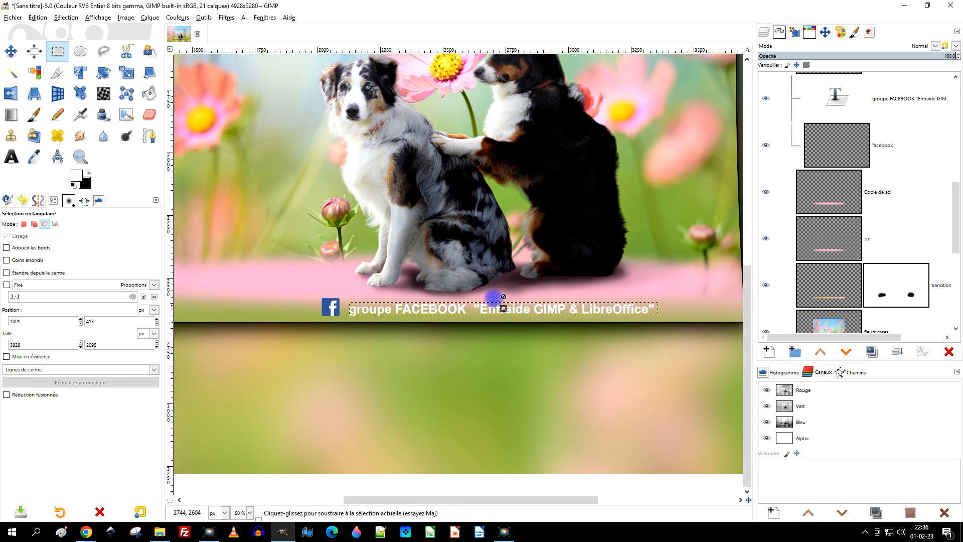
left_click(9, 51)
scroll(489, 253, "down", 1)
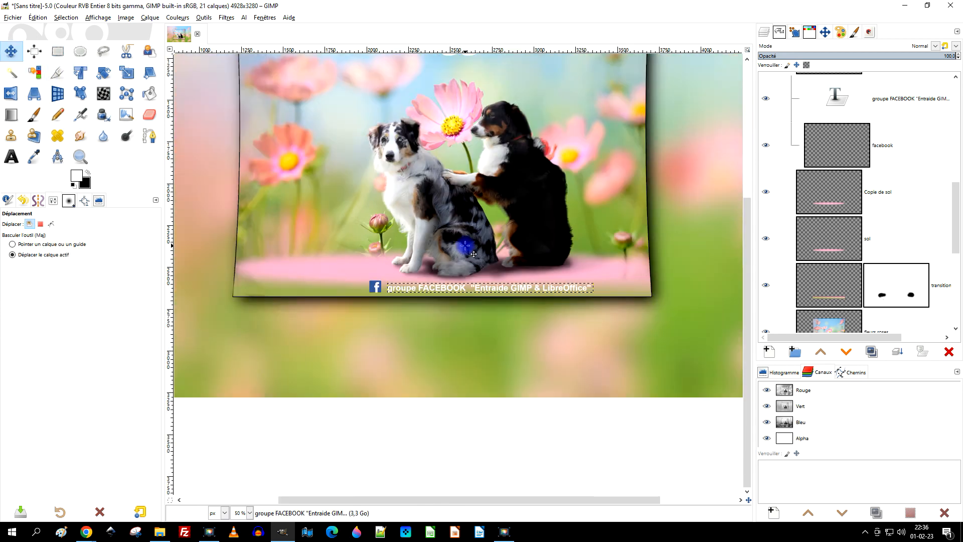
scroll(504, 221, "down", 1)
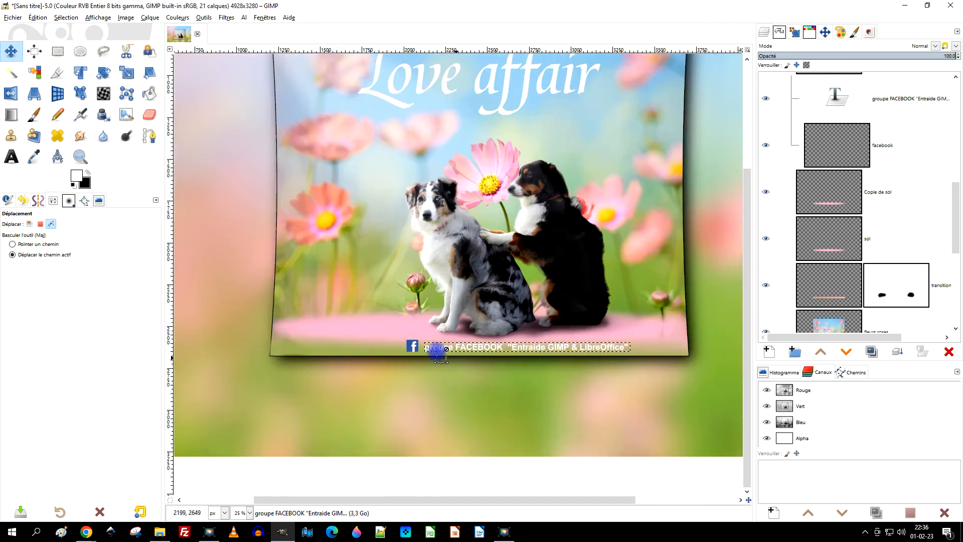
scroll(440, 356, "up", 3)
scroll(860, 186, "up", 3)
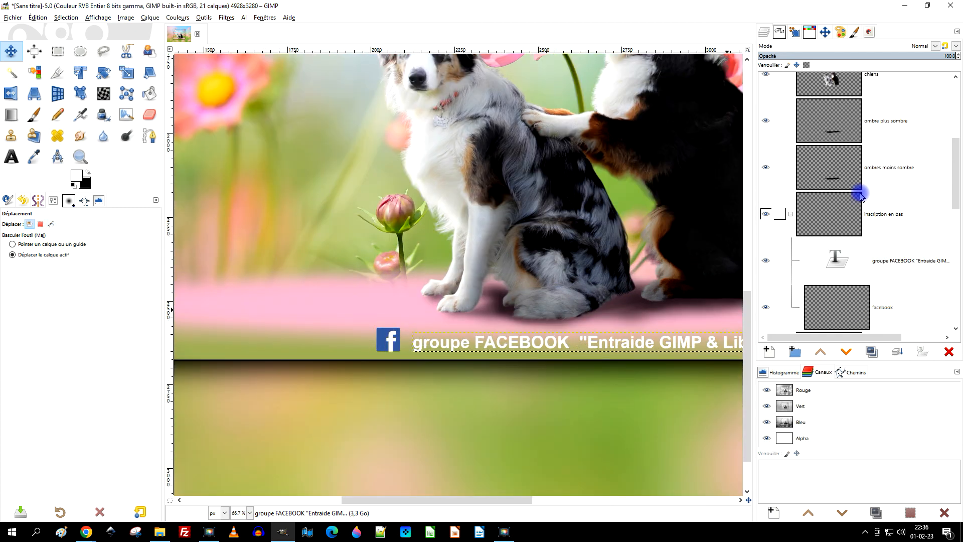
left_click(779, 230)
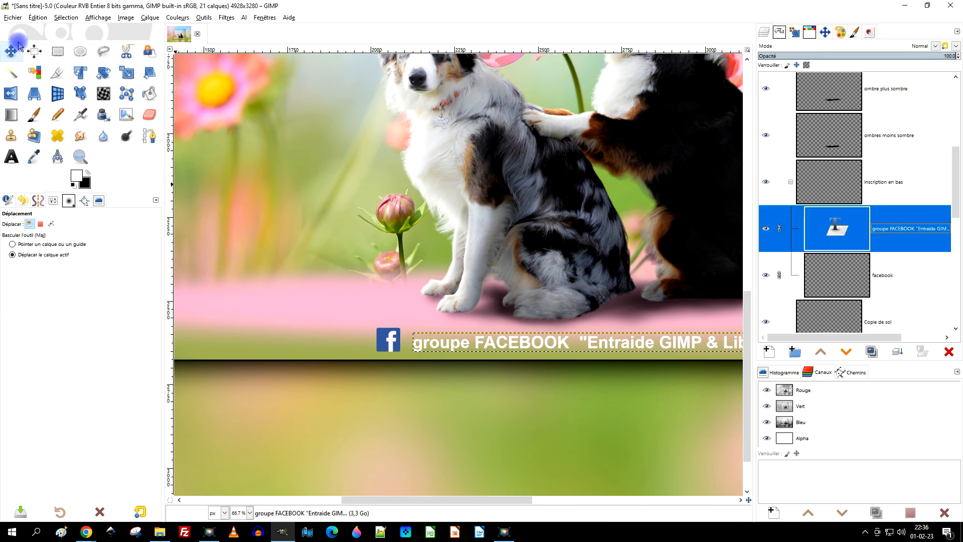
left_click_drag(402, 355, 351, 342)
scroll(538, 331, "down", 4)
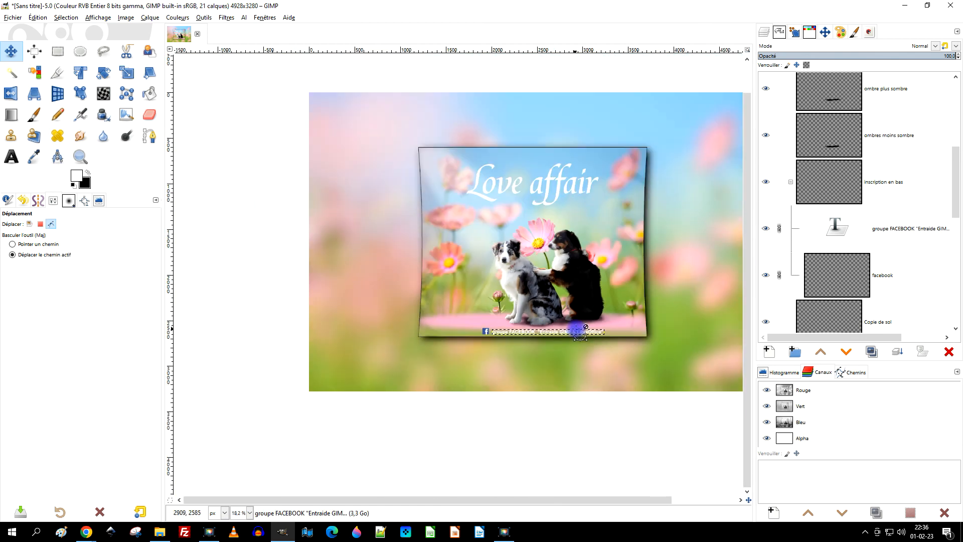
scroll(576, 332, "up", 3)
scroll(638, 344, "down", 2)
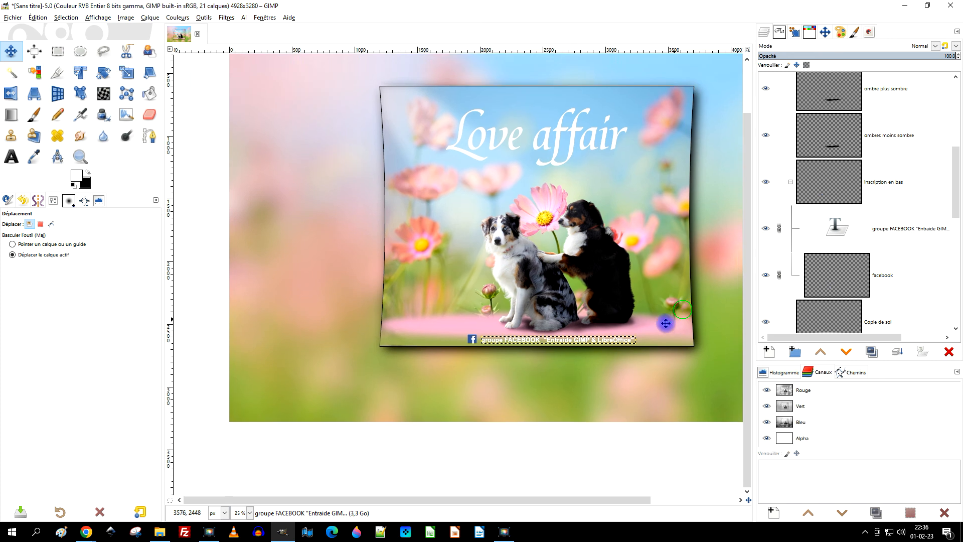
scroll(634, 359, "up", 1)
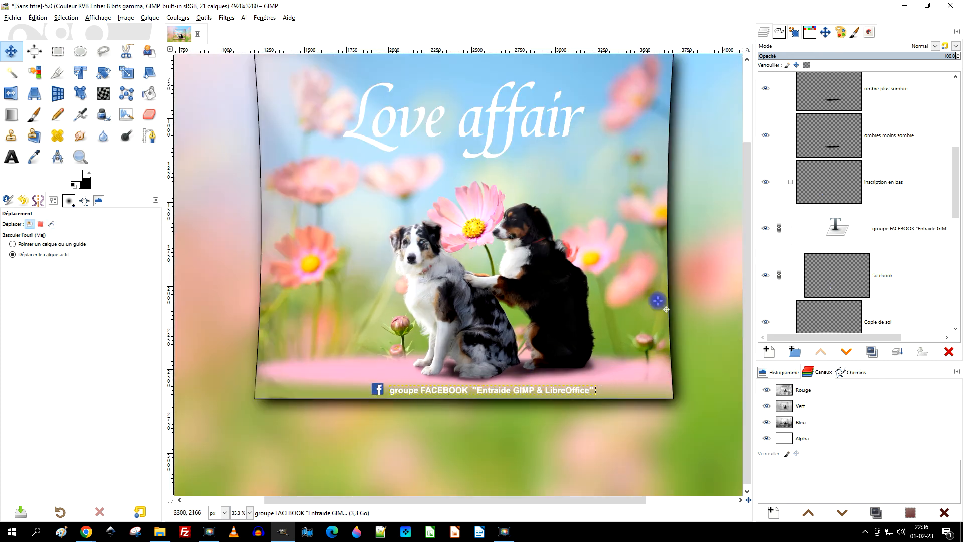
scroll(869, 281, "down", 1)
Collapse the "inscription en bas" layer group.
left_click(791, 151)
left_click(791, 150)
left_click(791, 151)
scroll(623, 263, "down", 3)
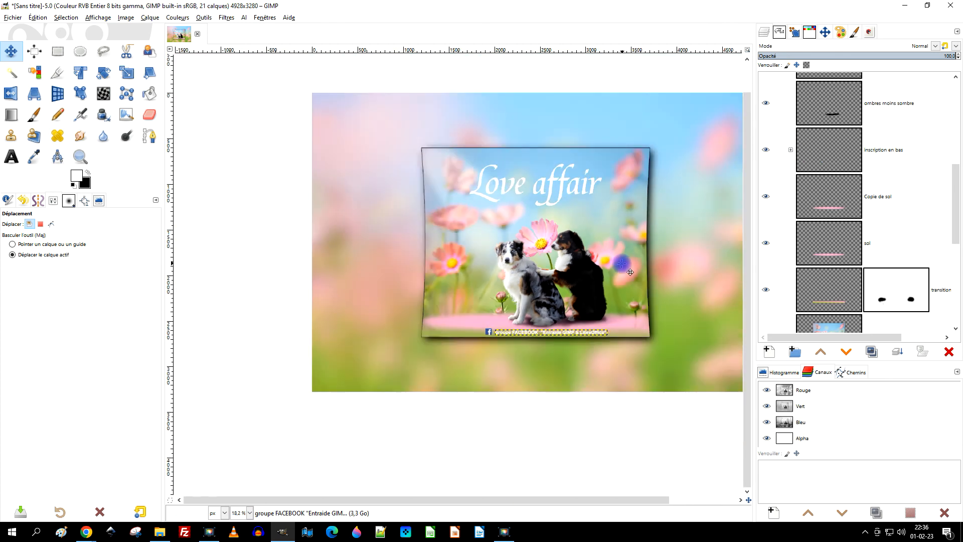
scroll(621, 265, "up", 2)
Select the "Copie de ombre de fleurs roses" layer.
scroll(840, 248, "down", 5)
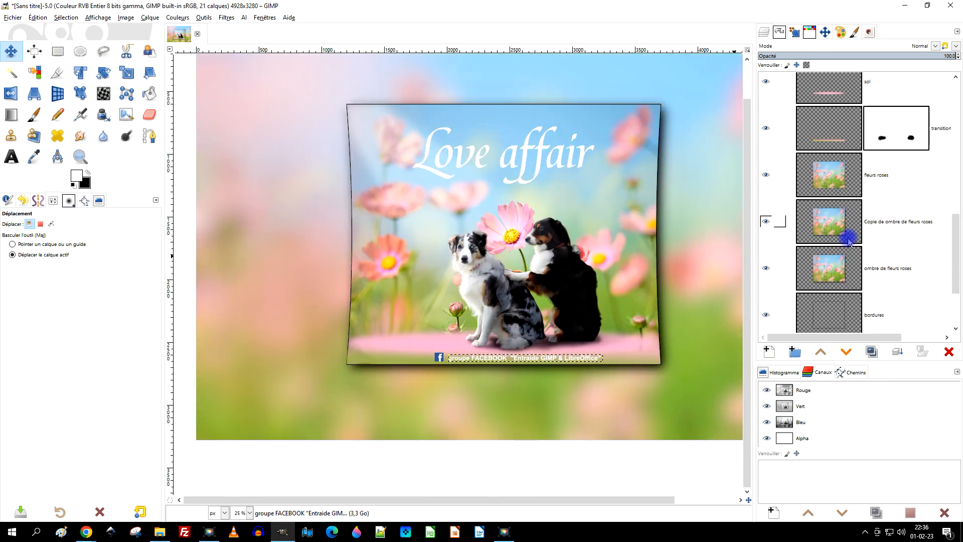
left_click(842, 231)
left_click_drag(655, 261, 634, 288)
scroll(640, 292, "down", 2)
scroll(642, 288, "up", 1)
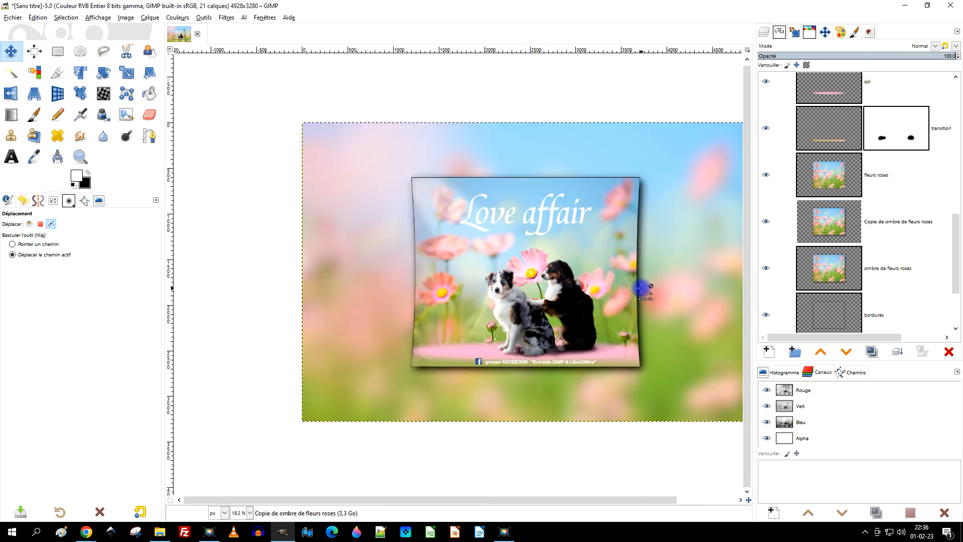
key("ctrl")
scroll(640, 291, "up", 1)
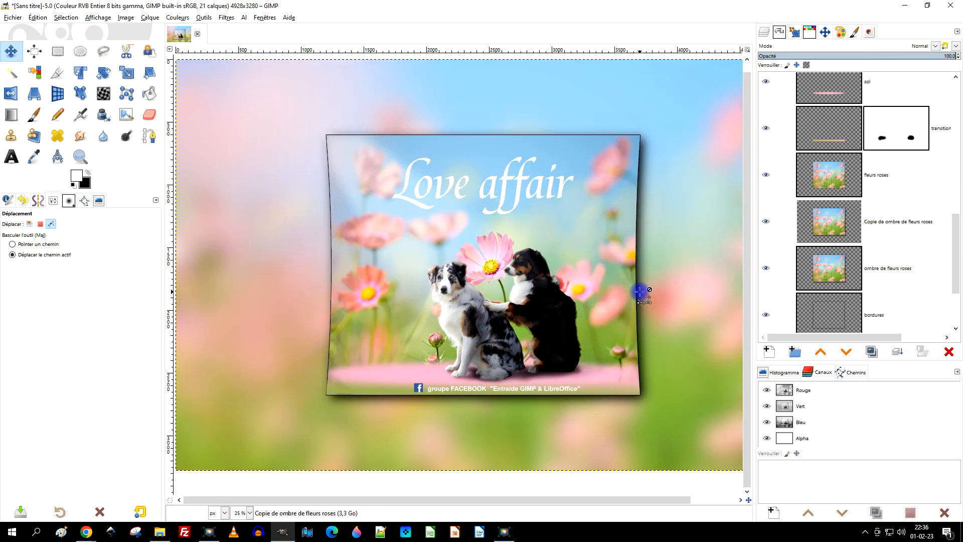
Hide the "fond" and "archives" layers so only the central composition shows on transparency.
scroll(642, 289, "down", 1)
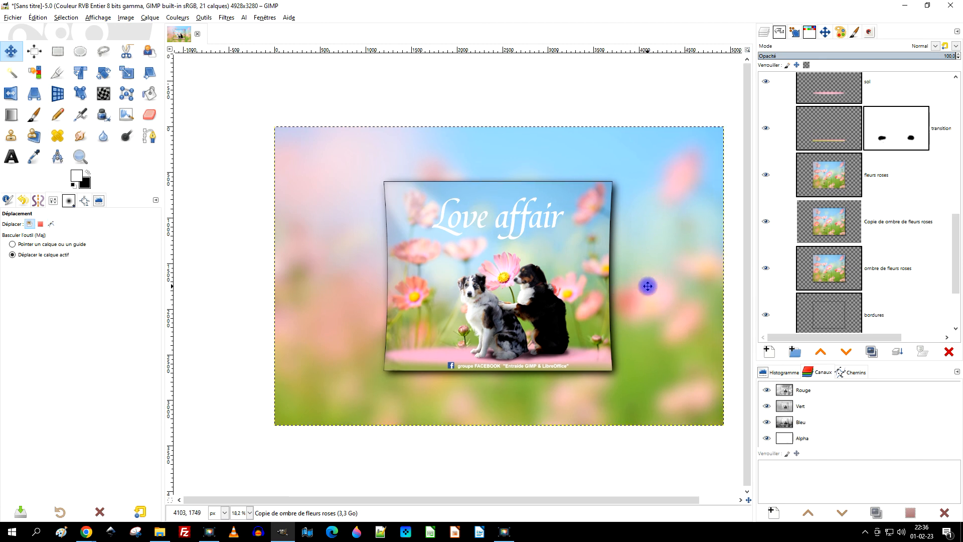
scroll(505, 338, "up", 2)
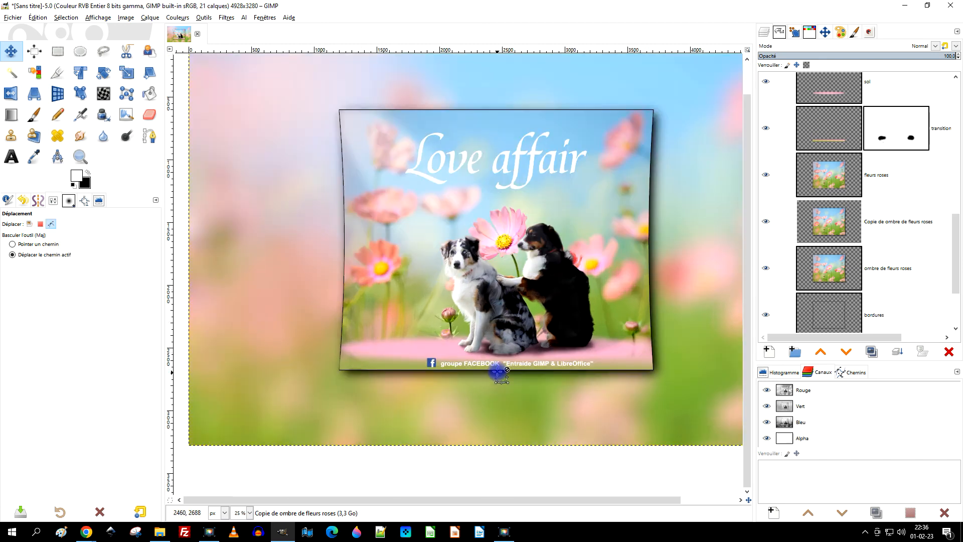
scroll(527, 346, "down", 2)
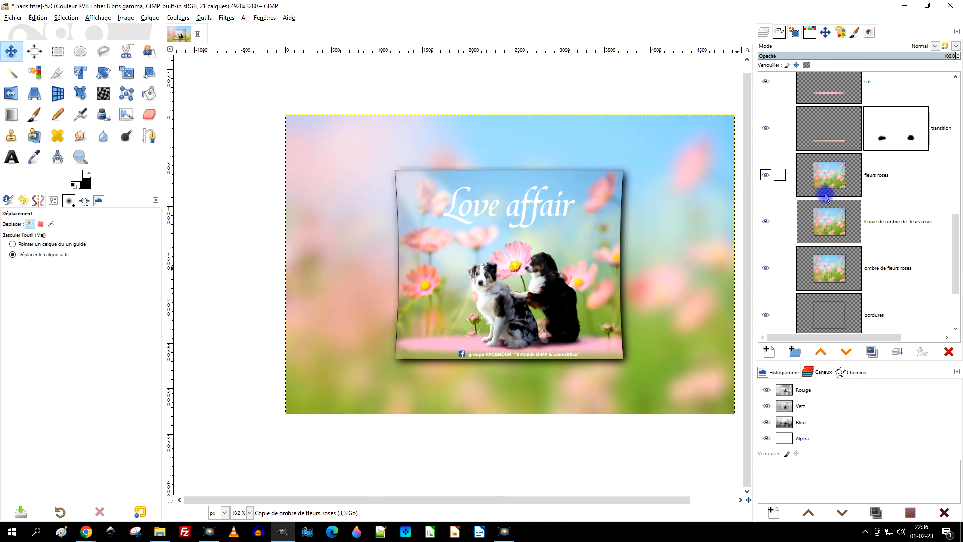
scroll(851, 183, "down", 2)
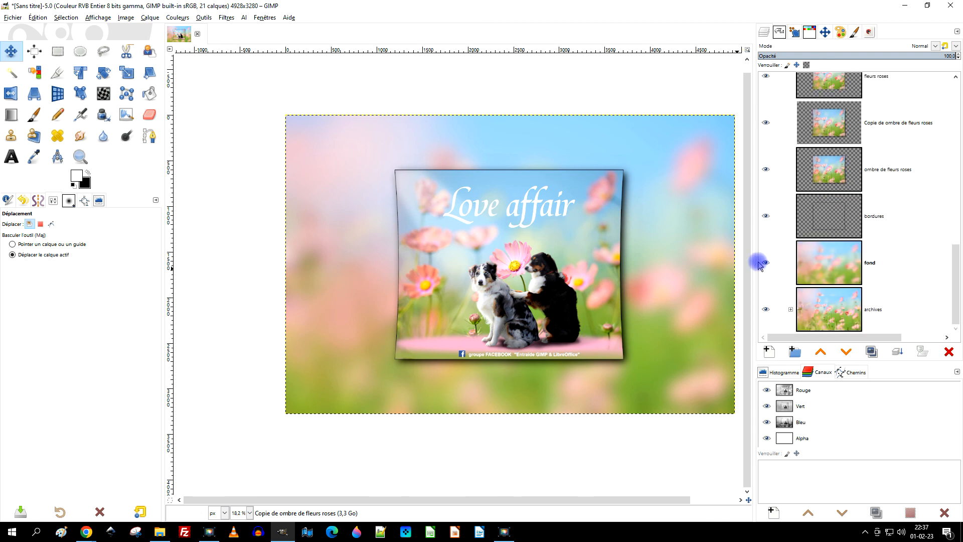
left_click(765, 263)
left_click(766, 310)
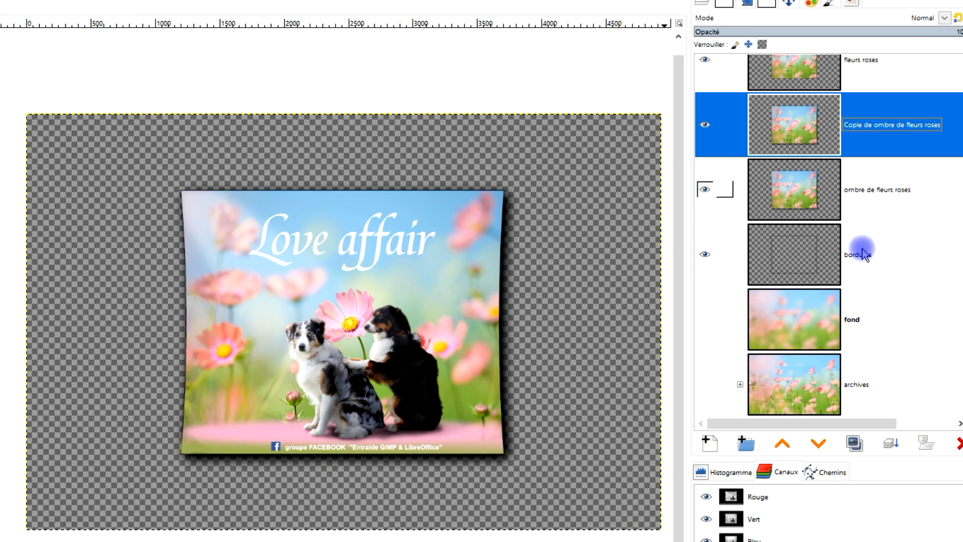
Create a new layer from the visible content above the "Love affair" text layer.
scroll(848, 189, "up", 8)
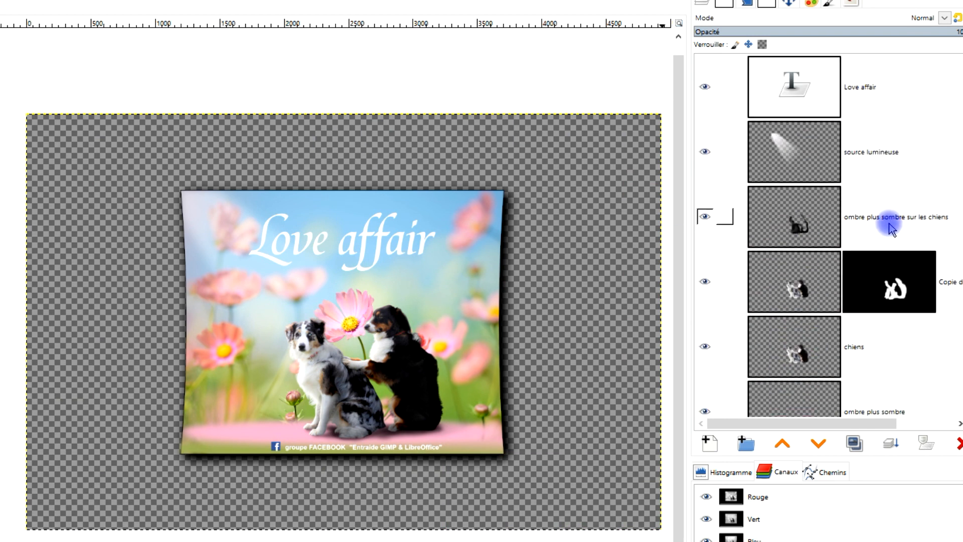
right_click(793, 79)
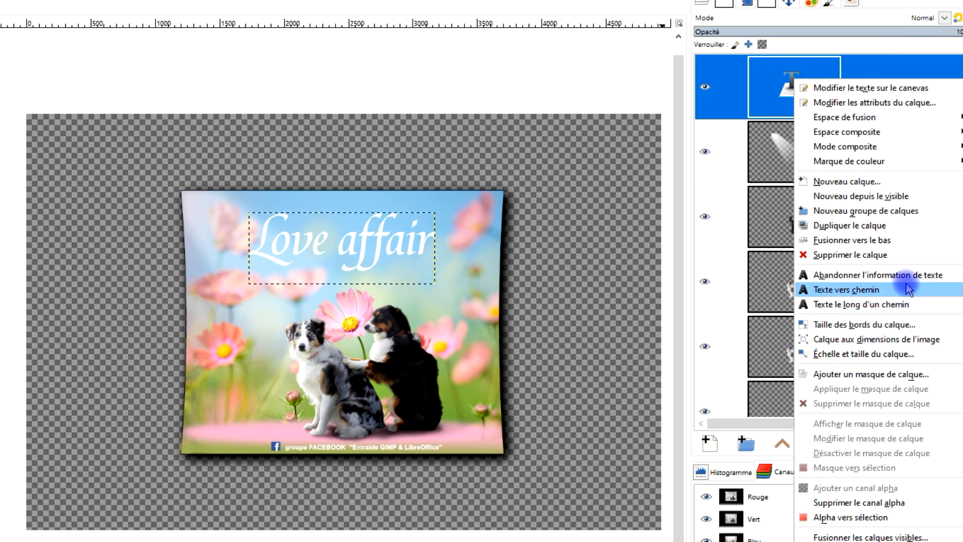
left_click(893, 199)
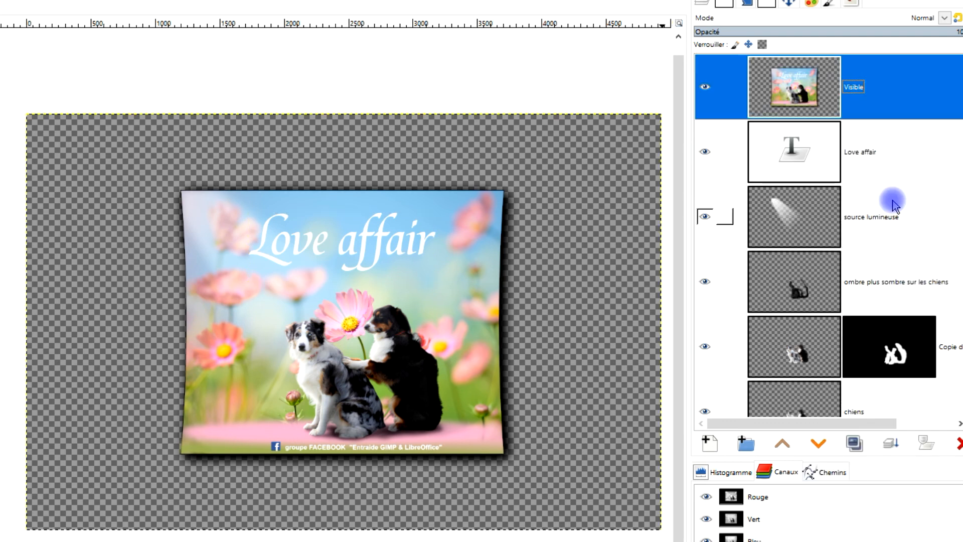
Make the "fond" background layer visible again.
scroll(863, 196, "down", 10)
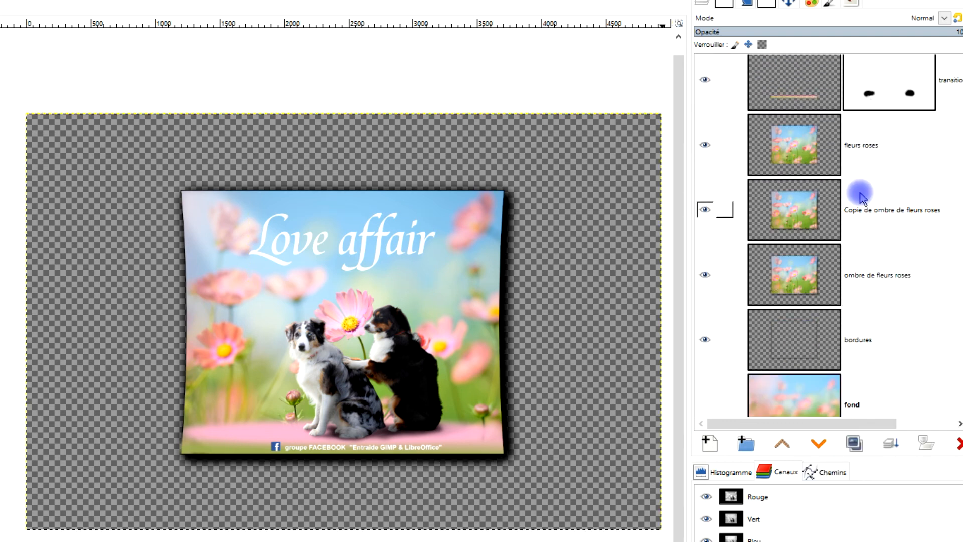
scroll(861, 198, "down", 3)
left_click(706, 319)
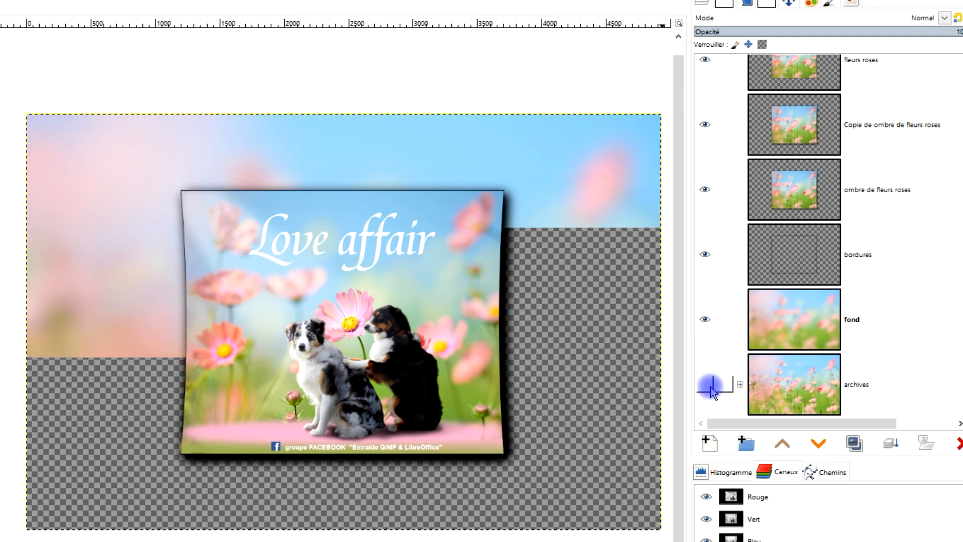
Crop the "Visible" layer to its content.
scroll(856, 308, "up", 5)
scroll(865, 275, "up", 10)
left_click(808, 92)
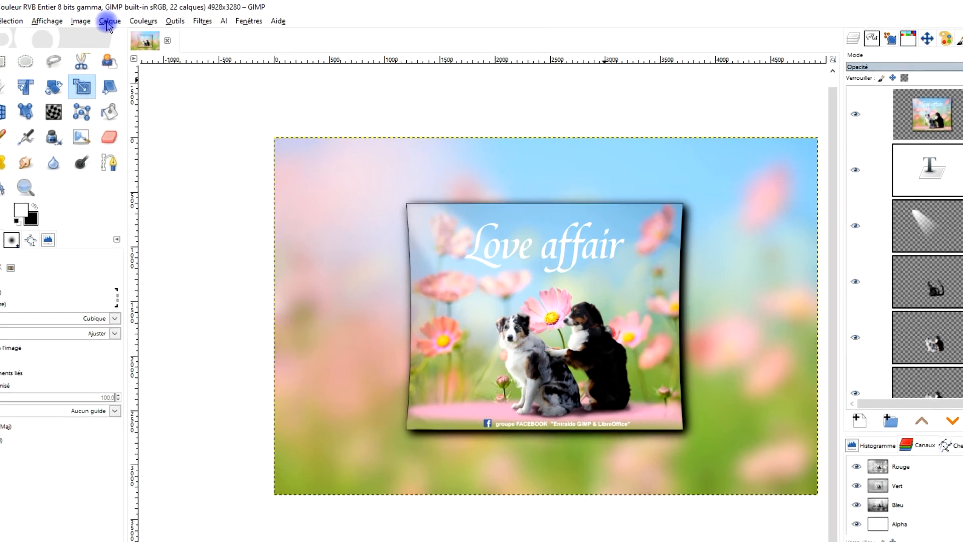
left_click(150, 17)
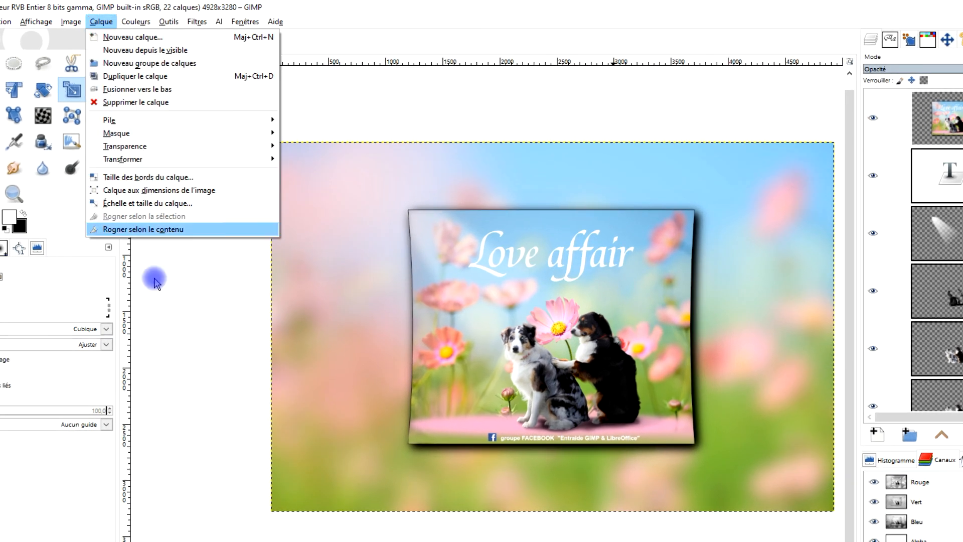
left_click(154, 233)
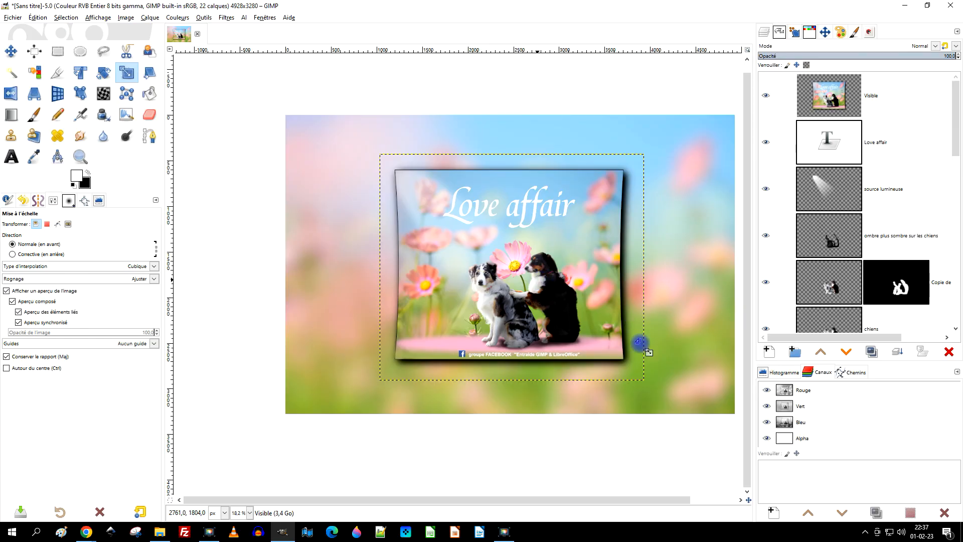
Scale the "Visible" layer to 2119 x 1815 px and place it over the left side of the main composition.
left_click(640, 345)
left_click_drag(644, 380, 583, 324)
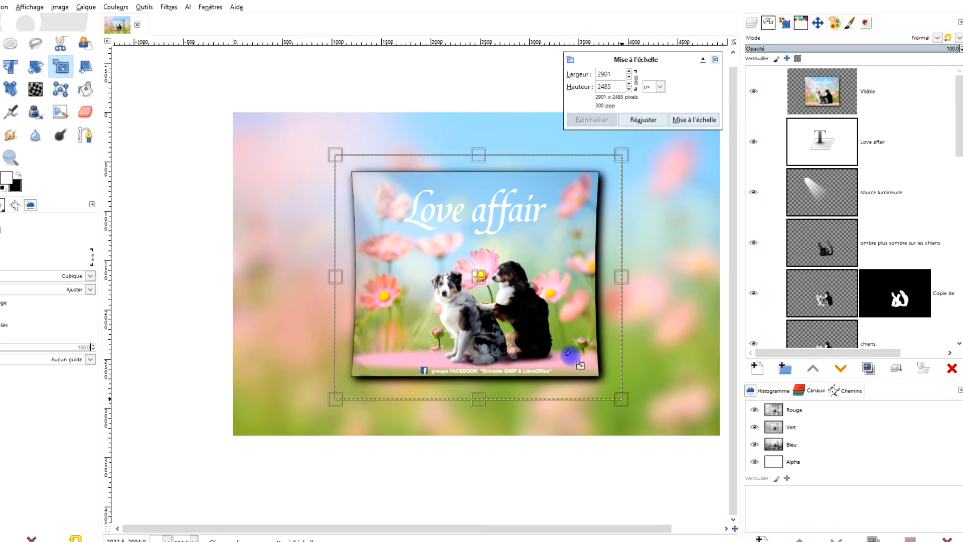
left_click_drag(529, 374, 431, 289)
left_click_drag(380, 335, 385, 341)
left_click_drag(283, 257, 214, 310)
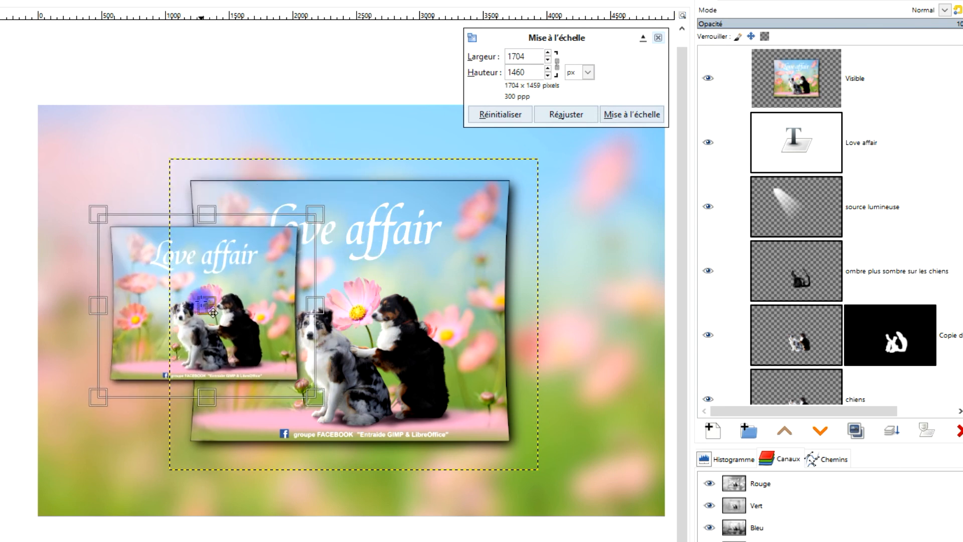
left_click_drag(325, 203, 367, 171)
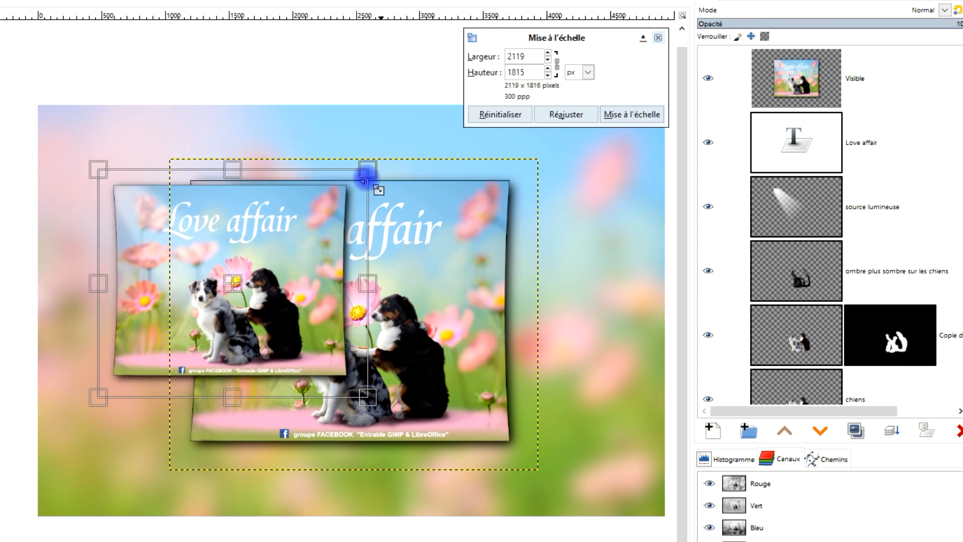
left_click_drag(239, 308, 214, 322)
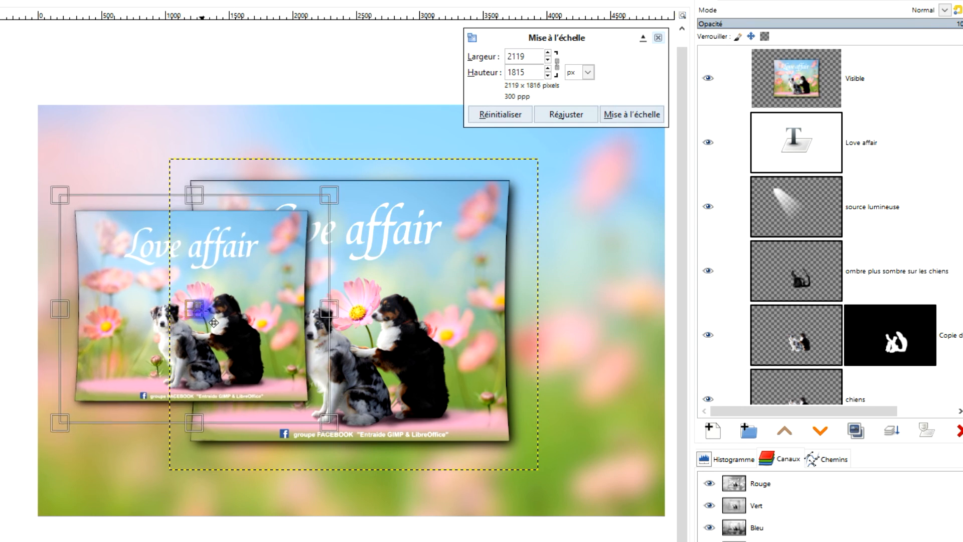
left_click(633, 119)
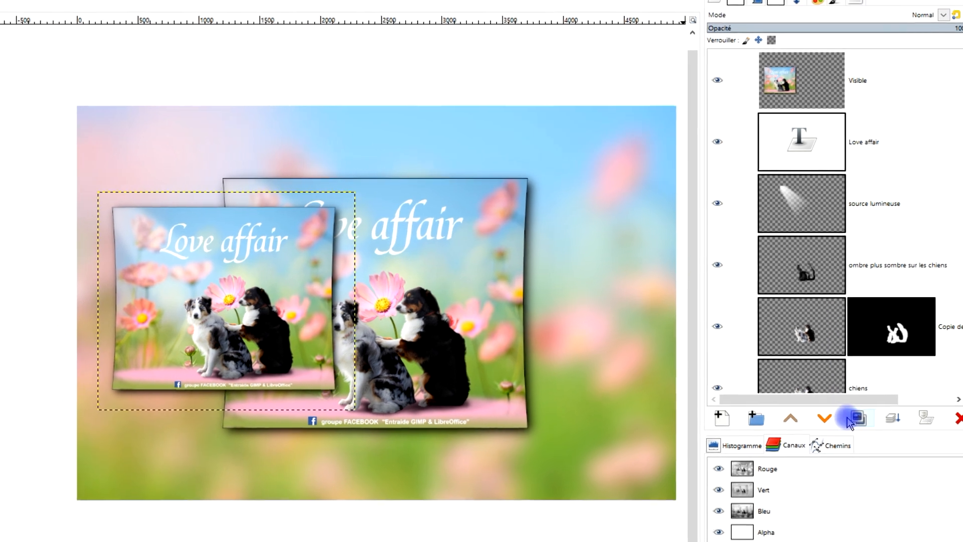
Duplicate the reduced "Visible" layer, move the copy to the right side of the image and merge it down.
left_click(856, 430)
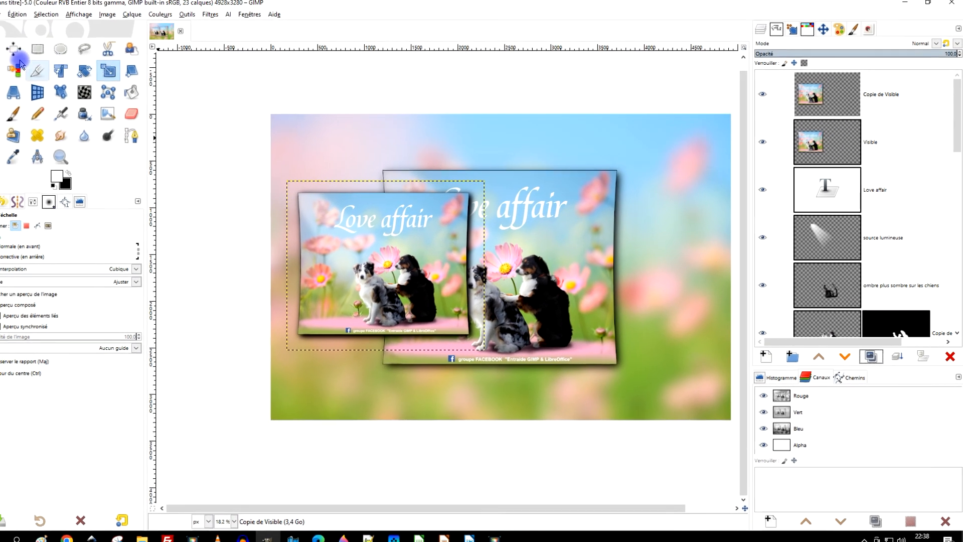
left_click(35, 103)
left_click_drag(416, 270, 671, 277)
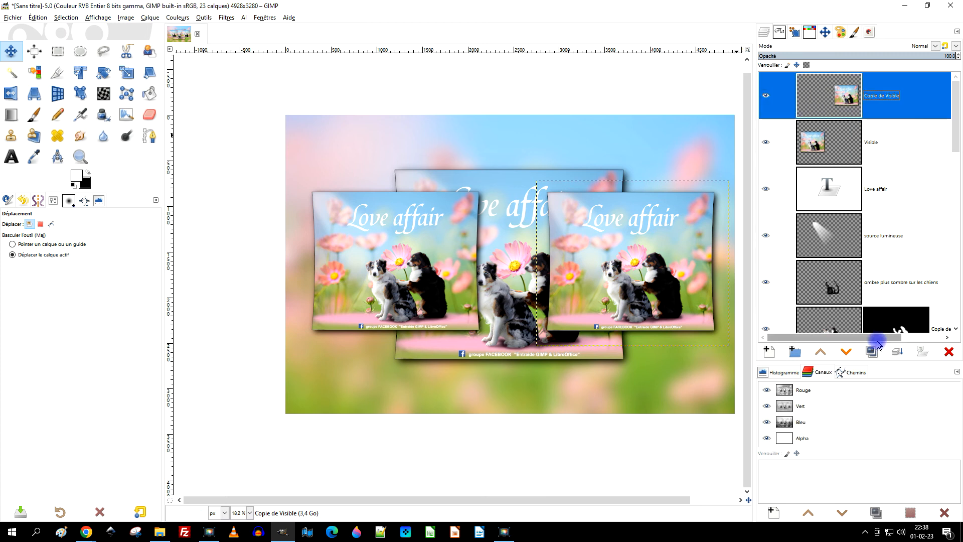
left_click(897, 351)
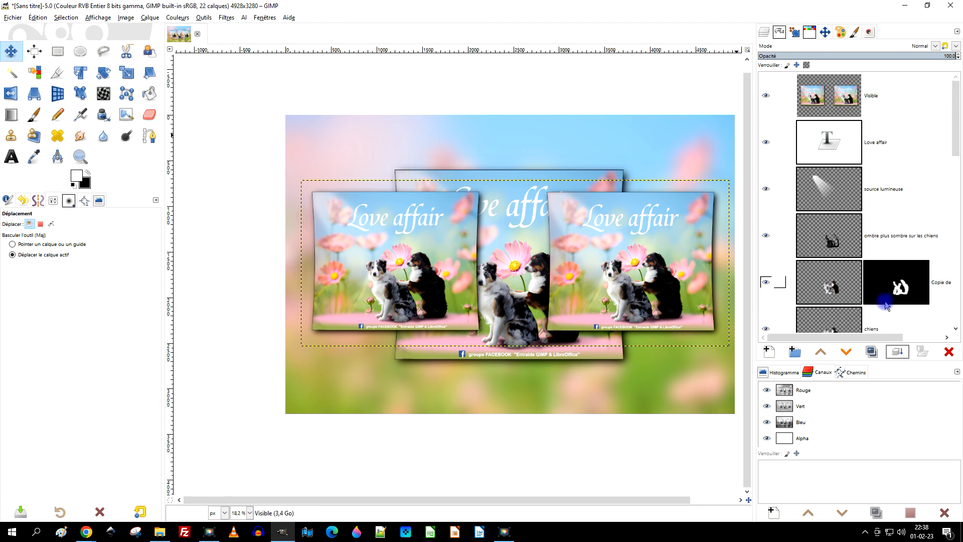
Lower the merged "Visible" layer in the stack until it sits between "bordures" and "fond".
left_click(853, 353)
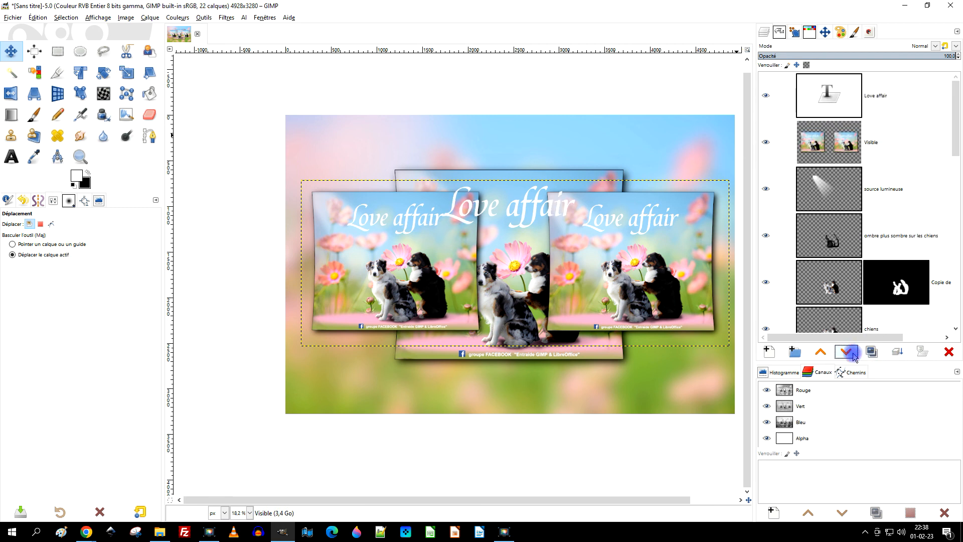
left_click(854, 354)
left_click(854, 354)
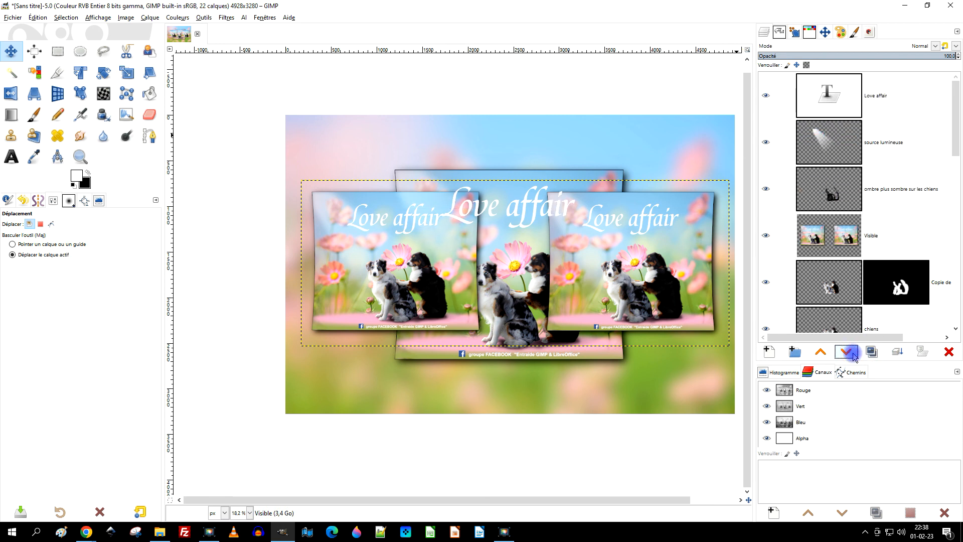
left_click(854, 354)
left_click(853, 354)
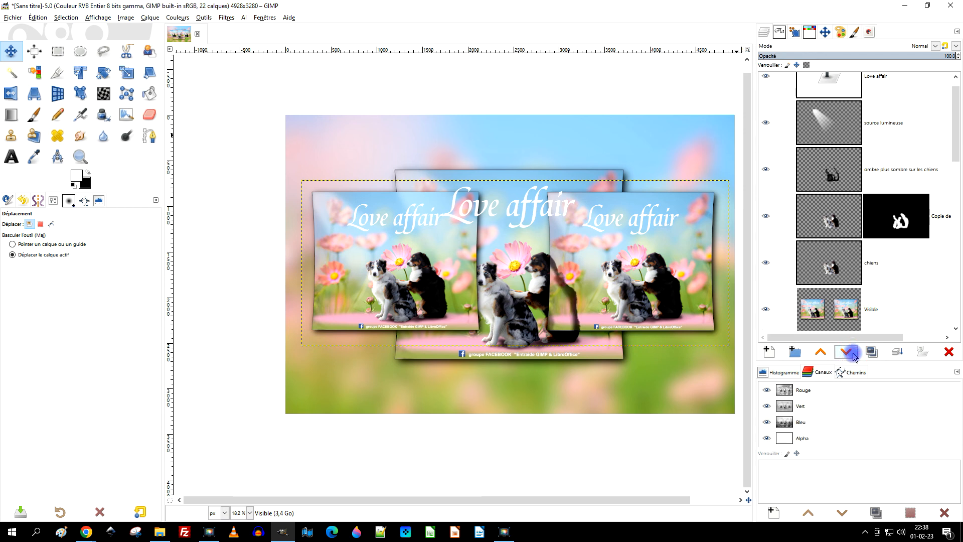
left_click(853, 354)
left_click(853, 354)
left_click(854, 354)
left_click(853, 354)
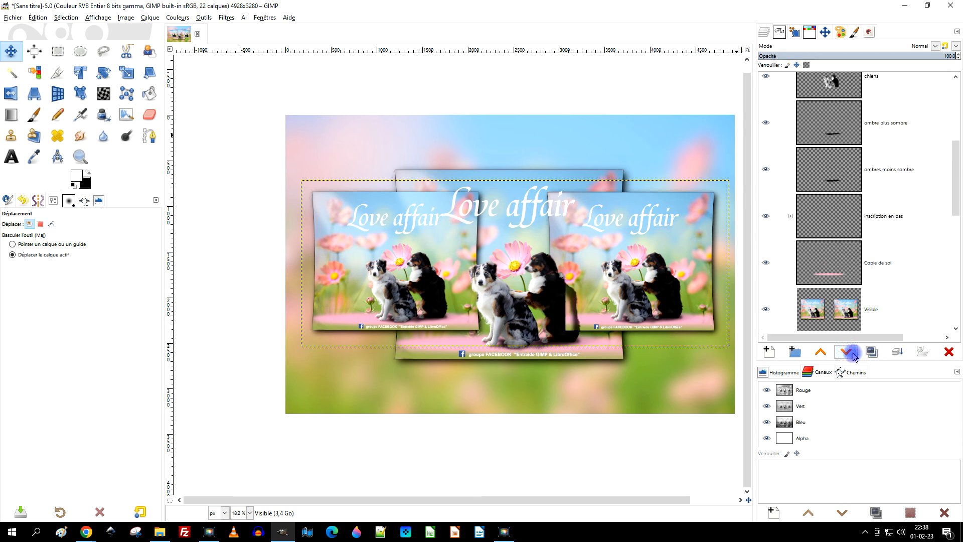
left_click(854, 355)
left_click(853, 354)
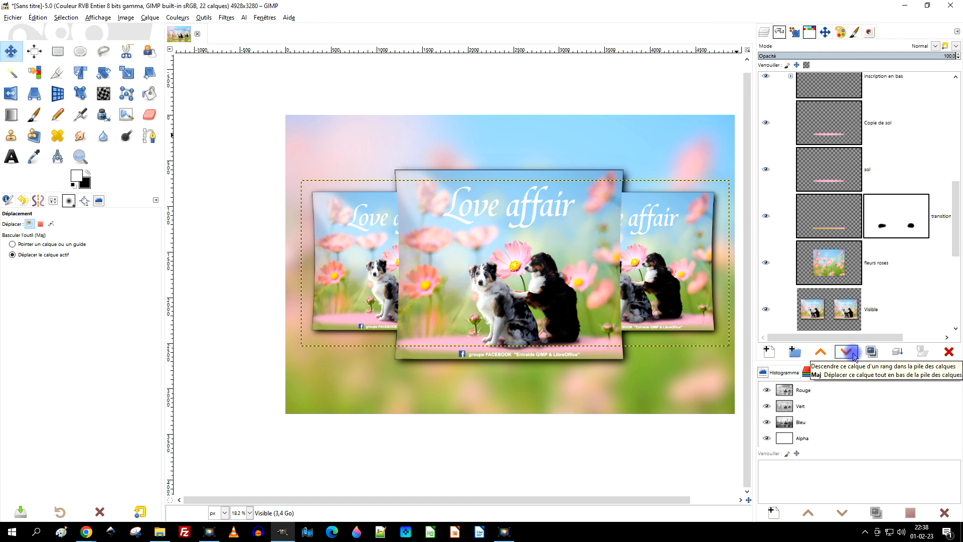
scroll(869, 275, "down", 3)
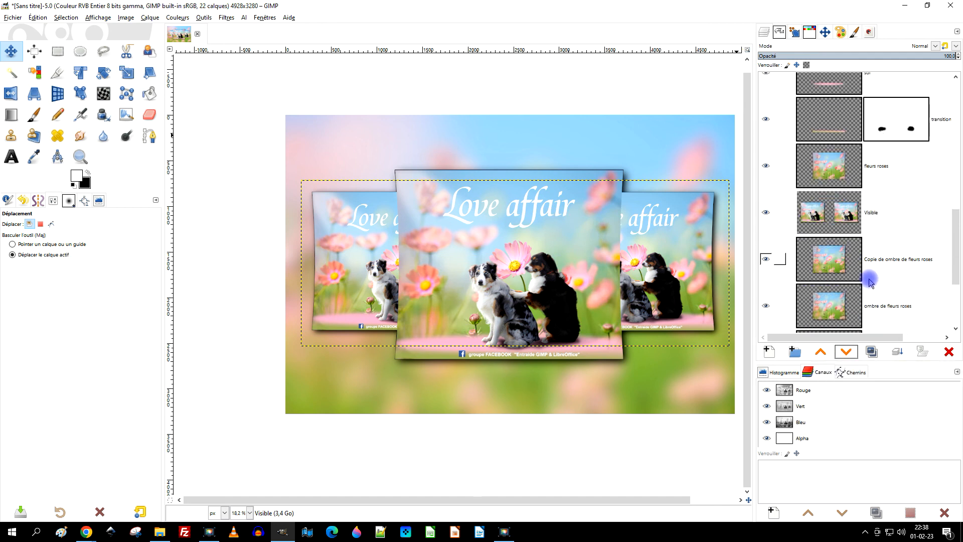
left_click(848, 354)
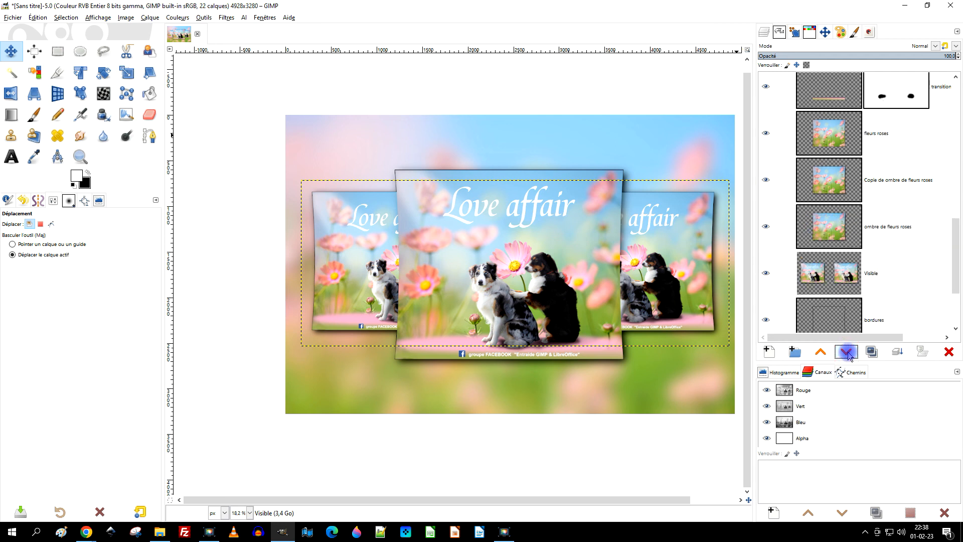
left_click(848, 354)
left_click(848, 354)
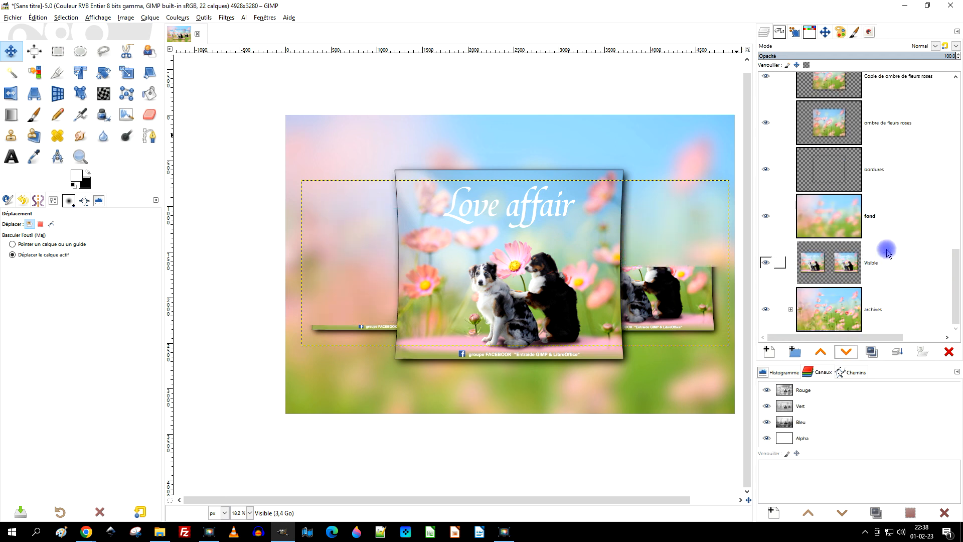
left_click(821, 352)
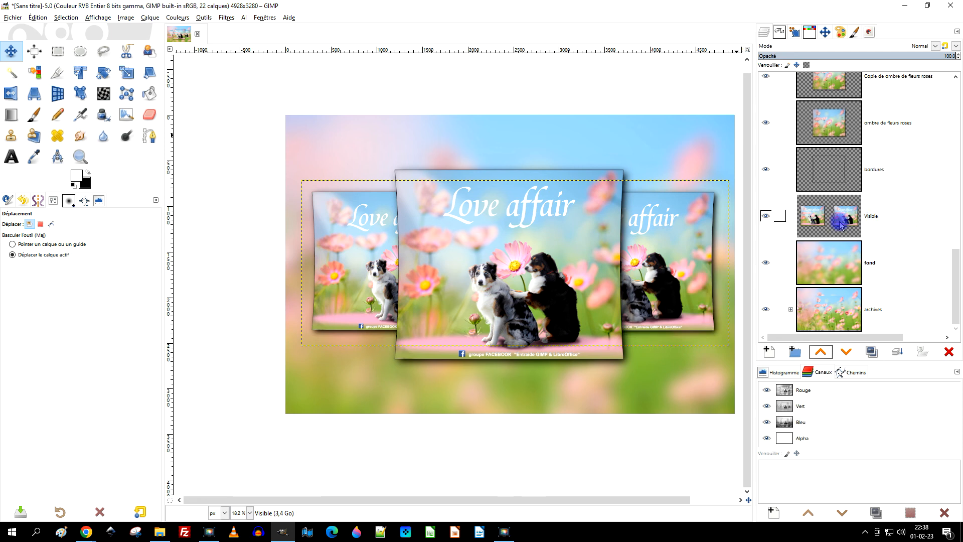
Resize the "Visible" layer to the image dimensions and duplicate it.
right_click(855, 217)
left_click(917, 365)
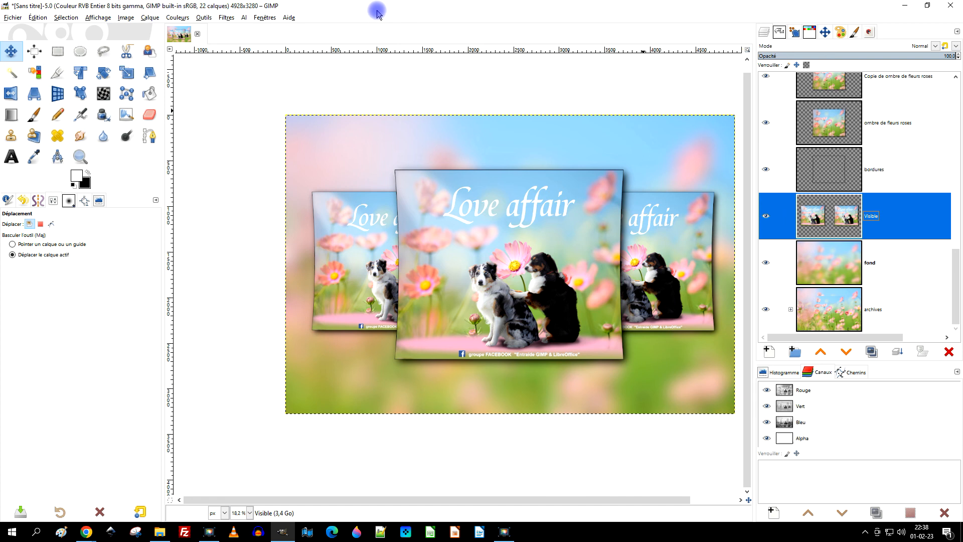
left_click(872, 352)
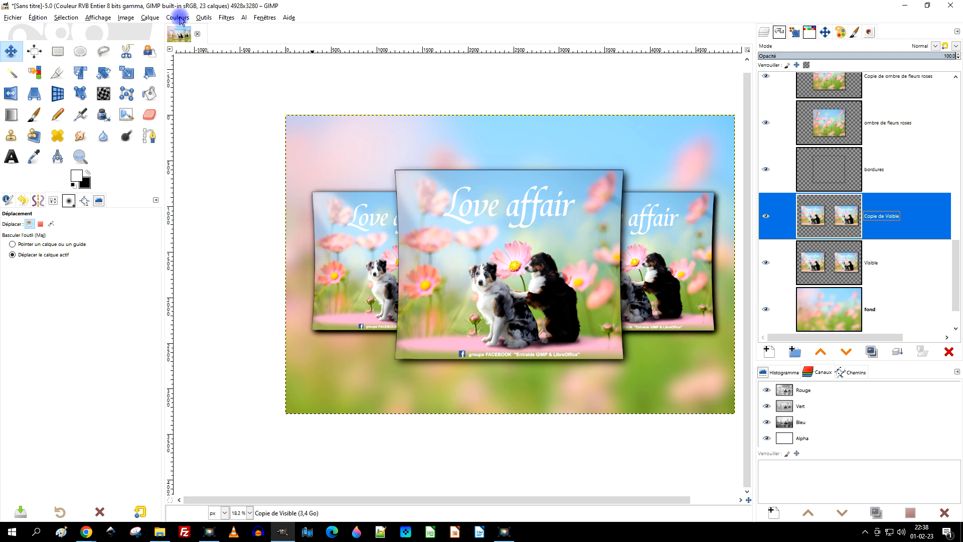
Apply a Gaussian blur with Size X and Size Y of 25.18 to the "Copie de Visible" layer.
left_click(227, 18)
mouse_move(266, 76)
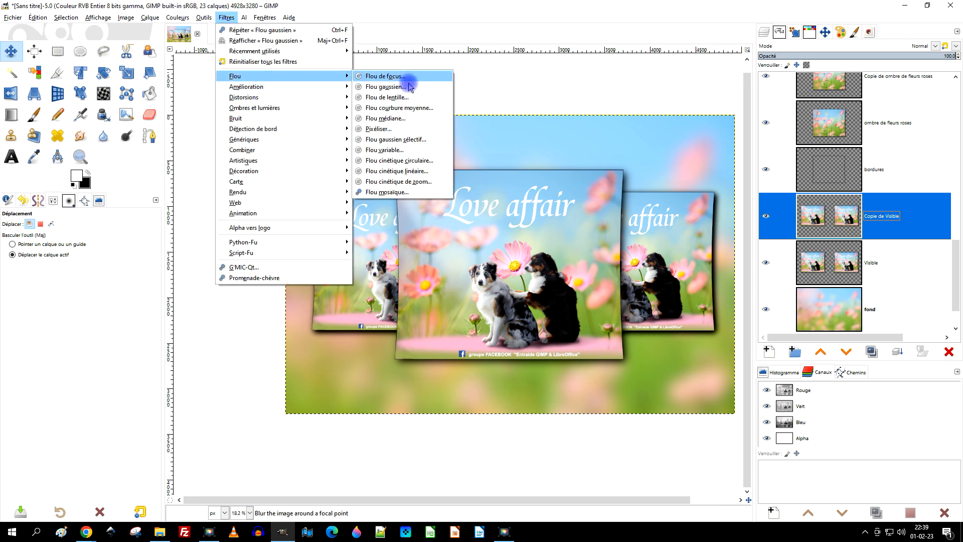
left_click(411, 87)
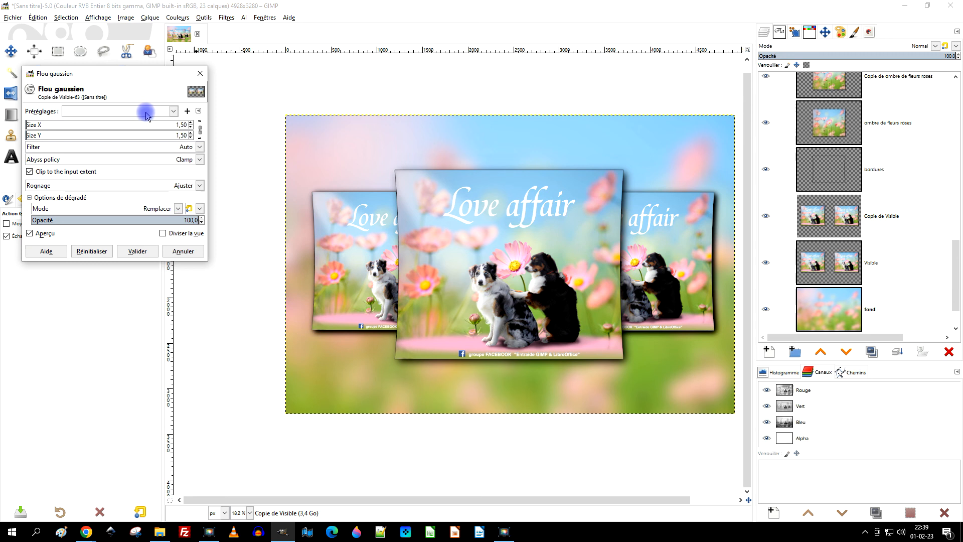
left_click(165, 114)
left_click(153, 124)
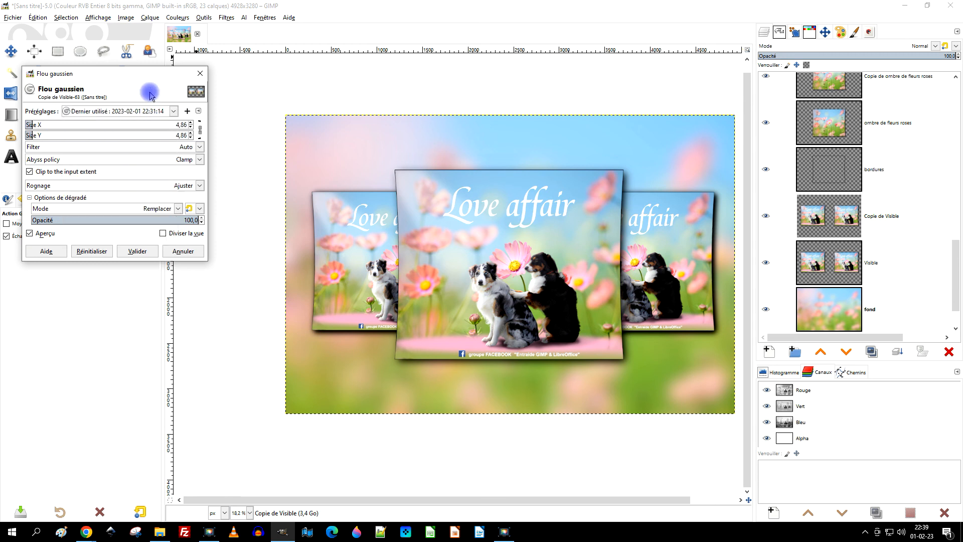
left_click(173, 112)
left_click(143, 137)
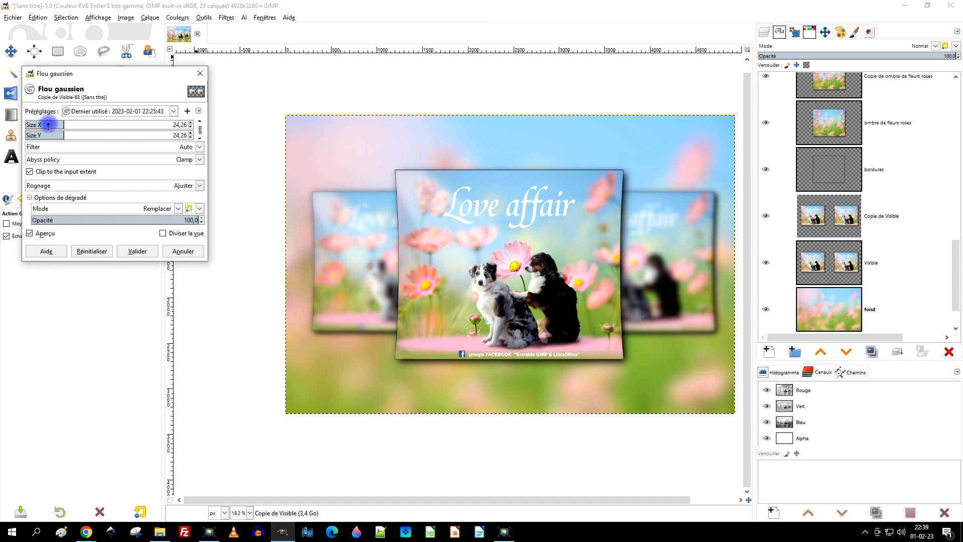
left_click(170, 111)
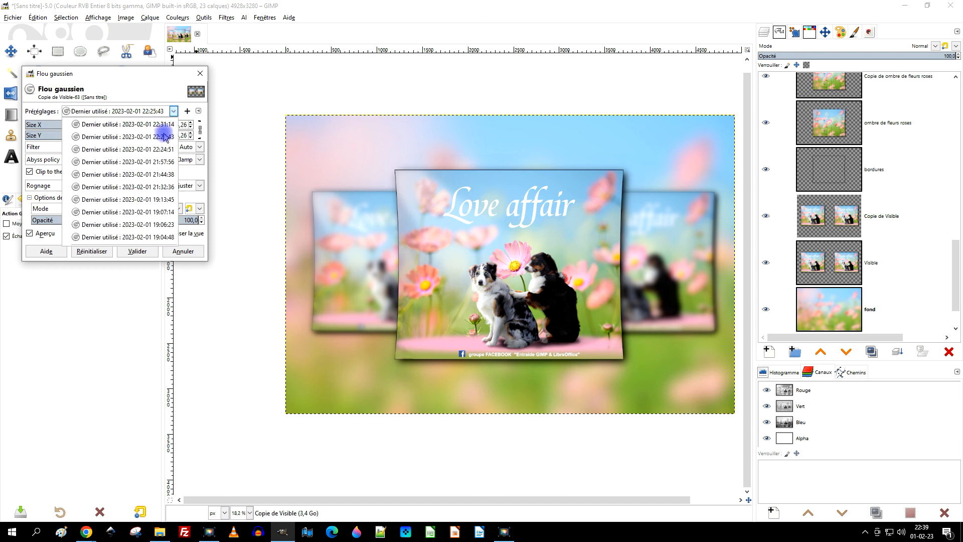
left_click(154, 149)
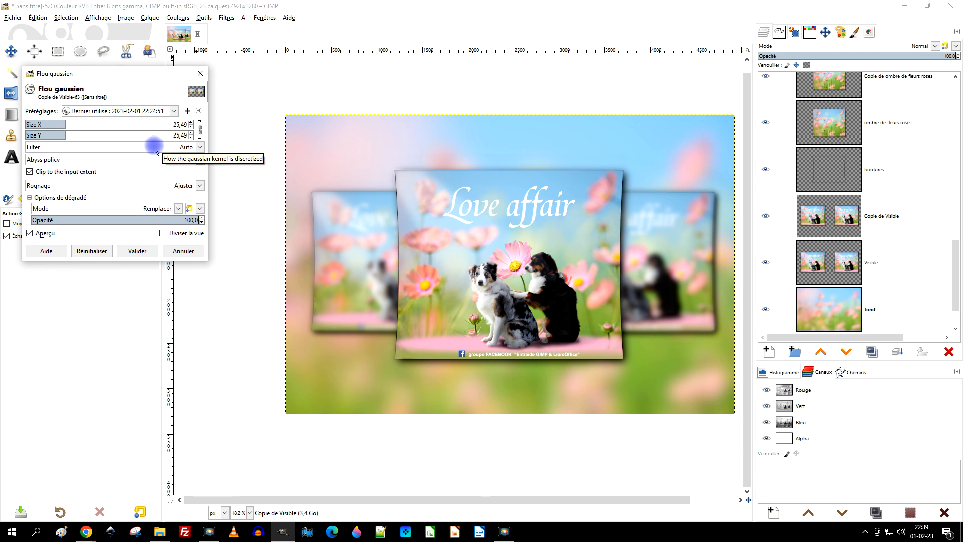
left_click(56, 125)
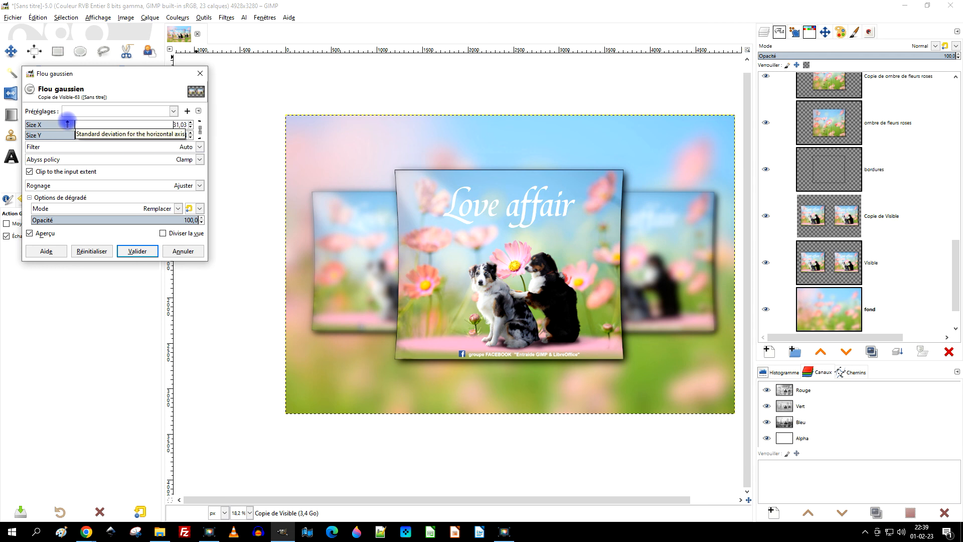
left_click(67, 124)
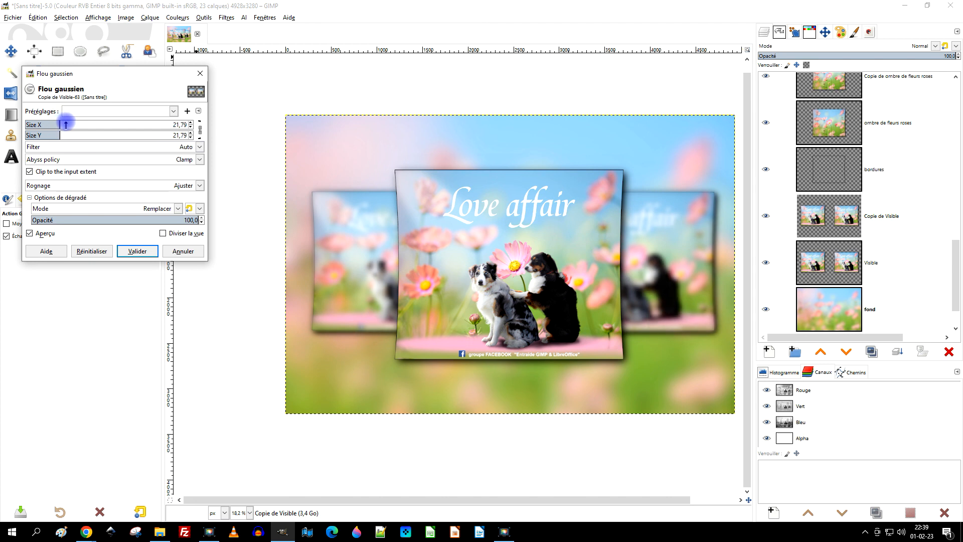
left_click(65, 124)
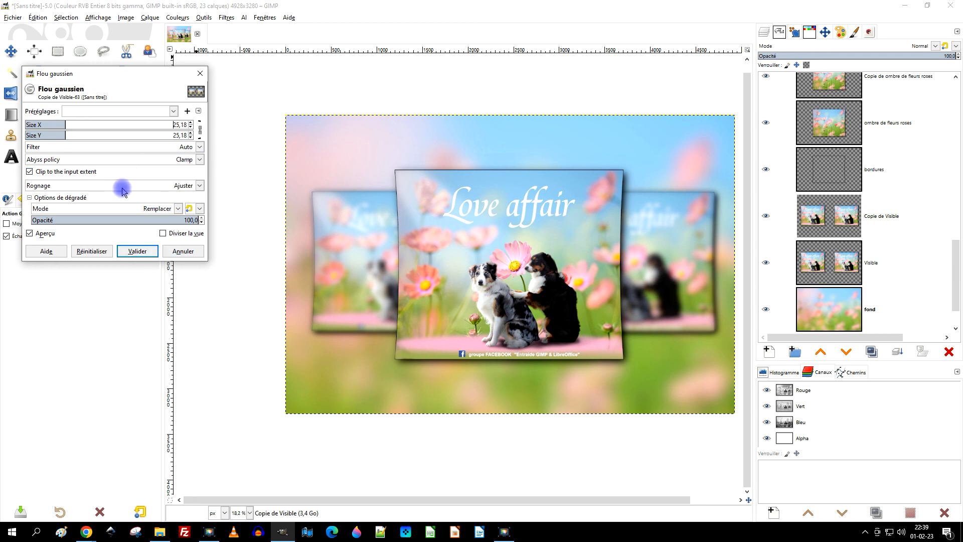
left_click(139, 251)
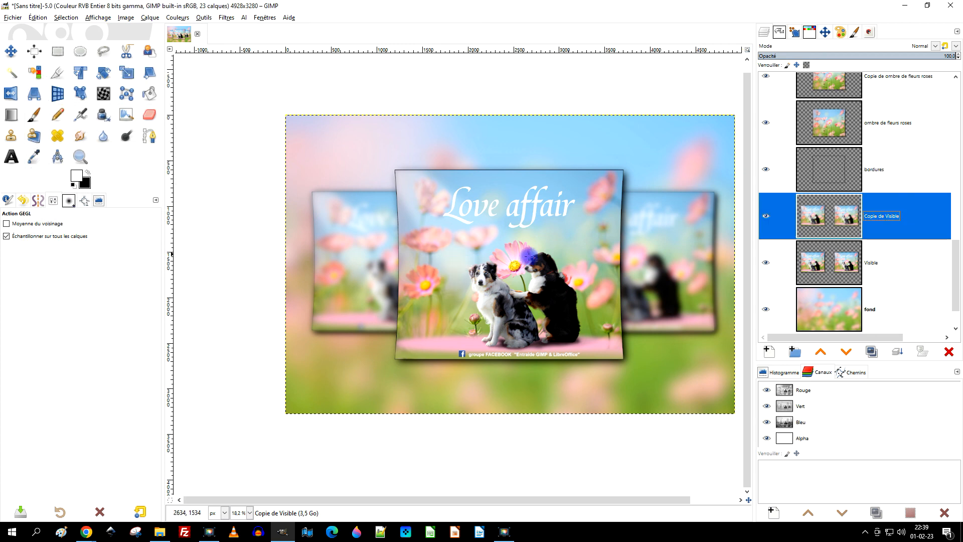
scroll(541, 250, "down", 2)
scroll(717, 250, "up", 1)
scroll(526, 287, "up", 1)
left_click_drag(511, 264, 547, 257)
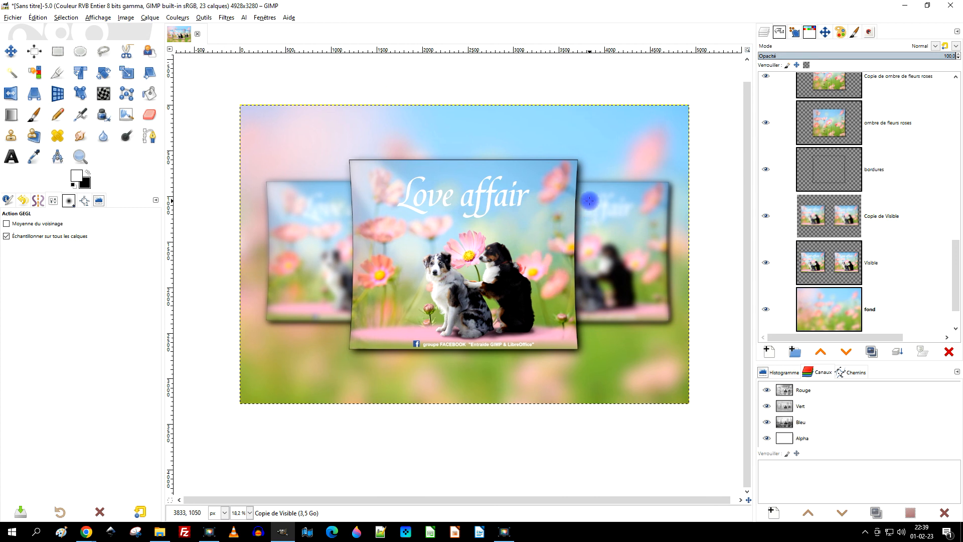
Save the image as "LOVE AFFAIR.xcf" in the "02 - février" folder inside "2023".
key("ctrl+s")
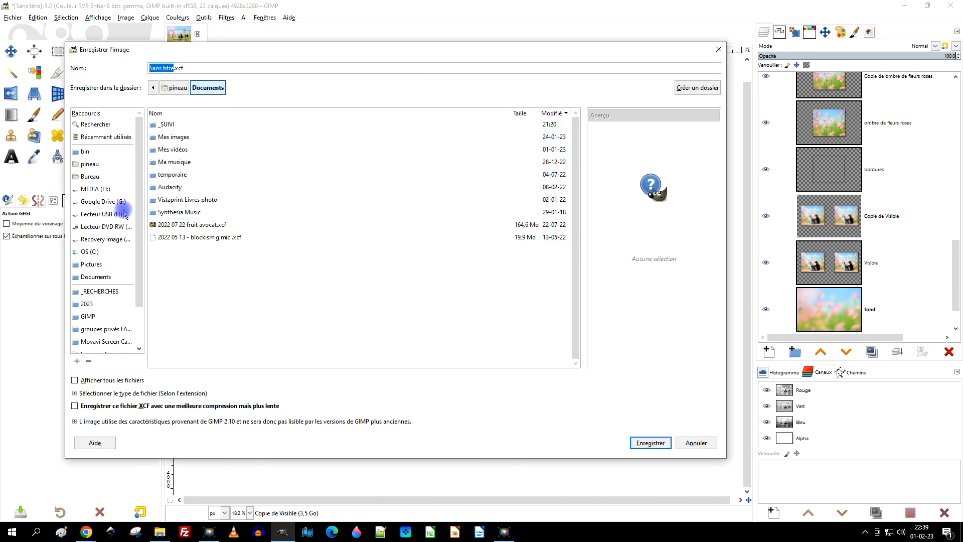
scroll(126, 261, "down", 2)
left_click(88, 259)
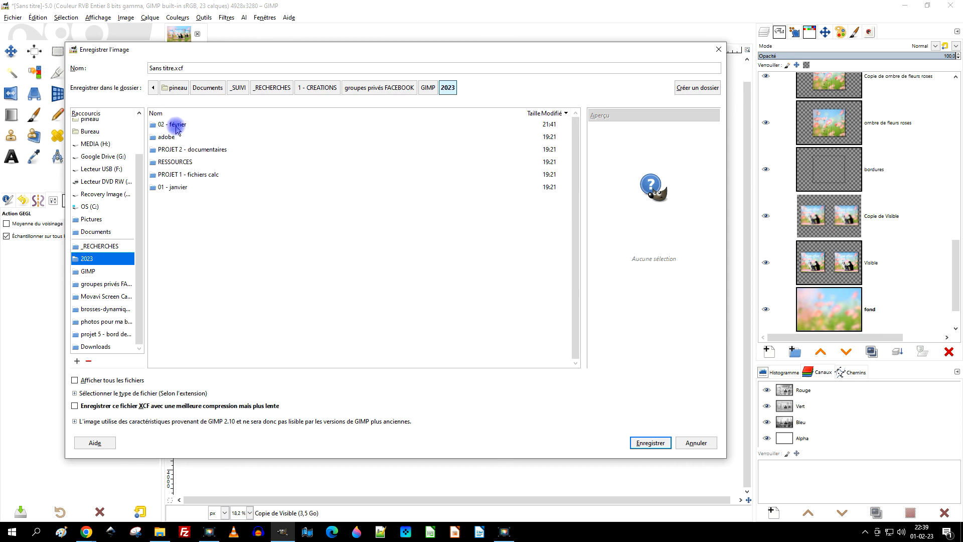
double_click(176, 125)
left_click(177, 68)
left_click_drag(173, 68, 118, 68)
type("LOVE AFFAIR")
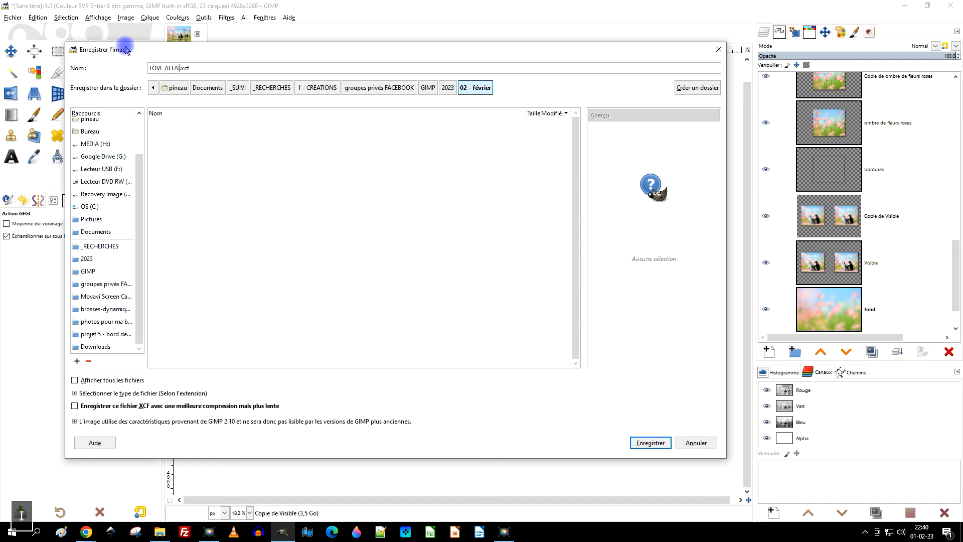
left_click(649, 444)
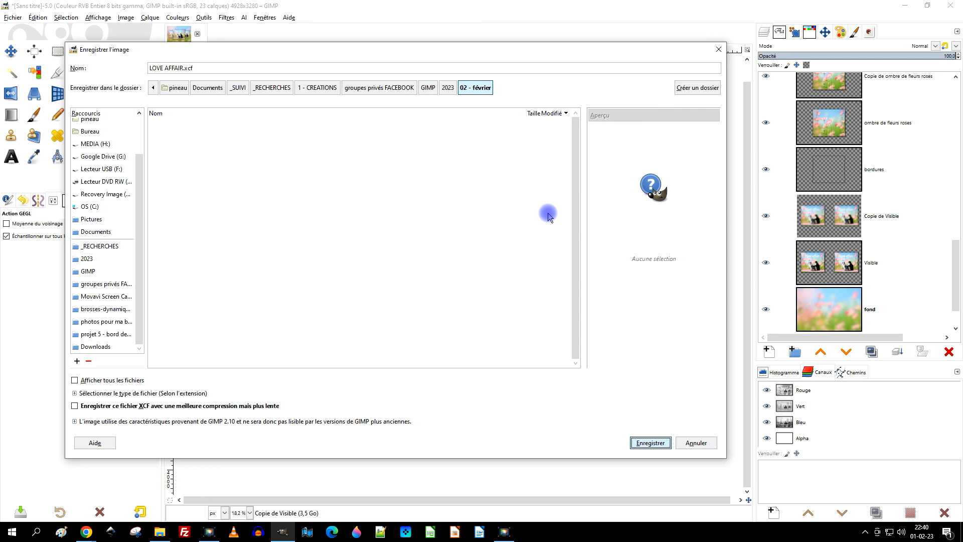
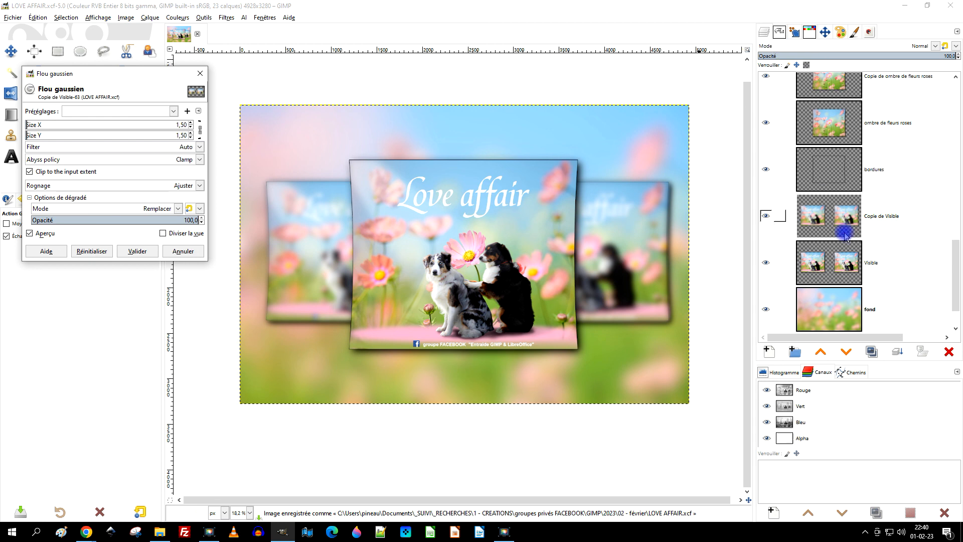
Apply a Gaussian blur with Size X and Size Y of 1.50 to the "Copie de Visible" layer.
left_click(137, 251)
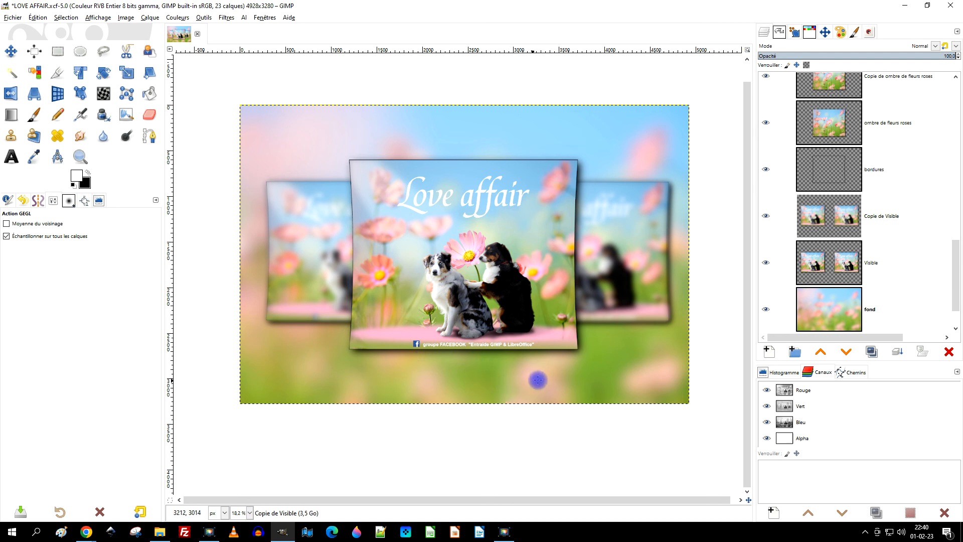
scroll(864, 229, "down", 1)
scroll(866, 231, "up", 8)
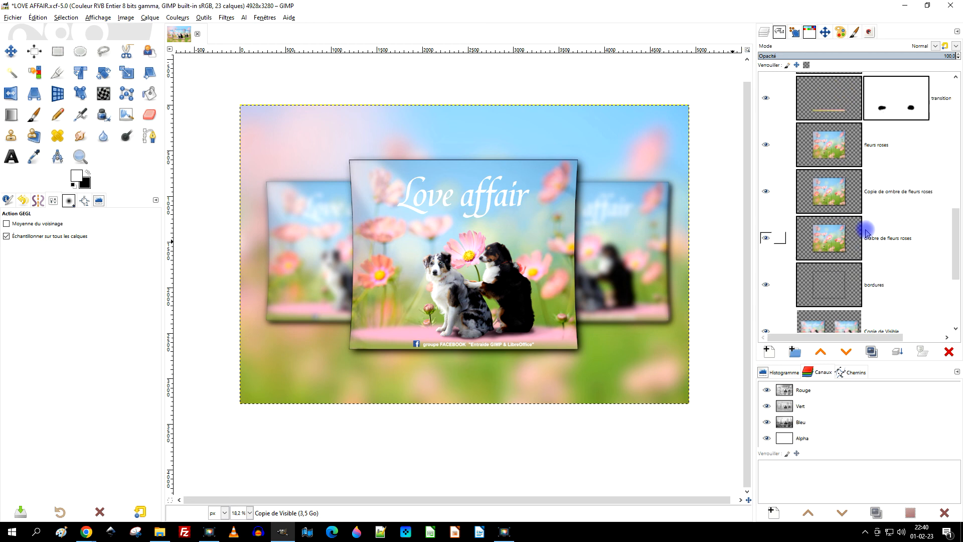
Duplicate the "inscription en bas" layer group.
scroll(858, 228, "up", 6)
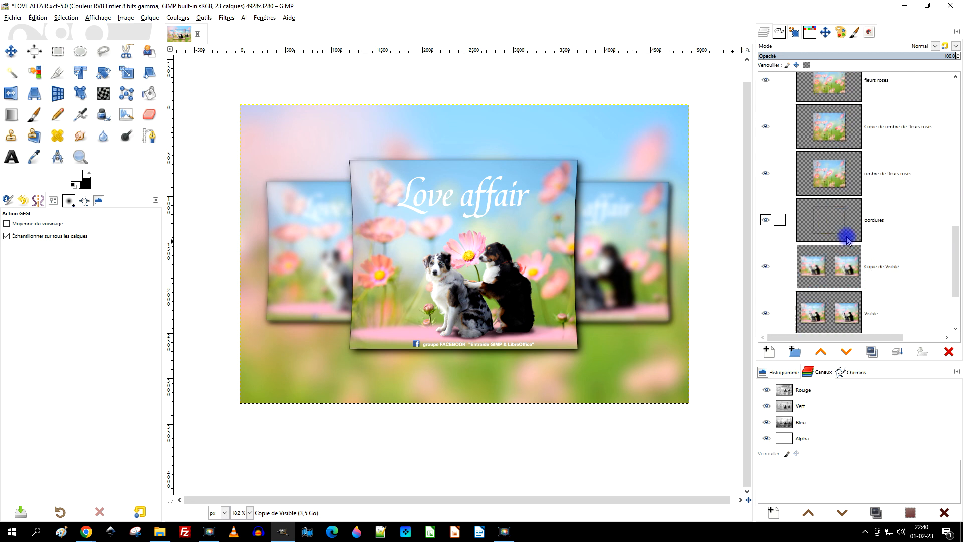
scroll(859, 225, "up", 2)
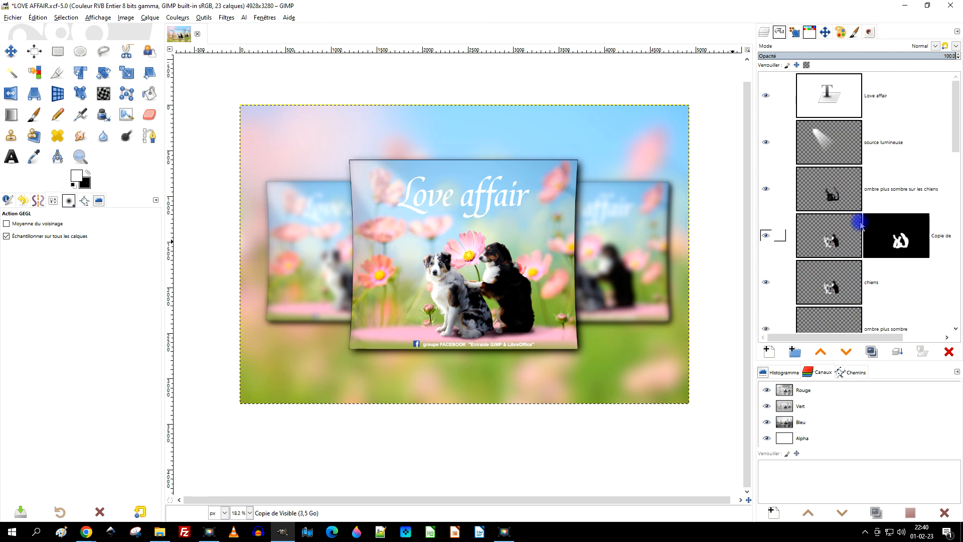
scroll(860, 219, "down", 15)
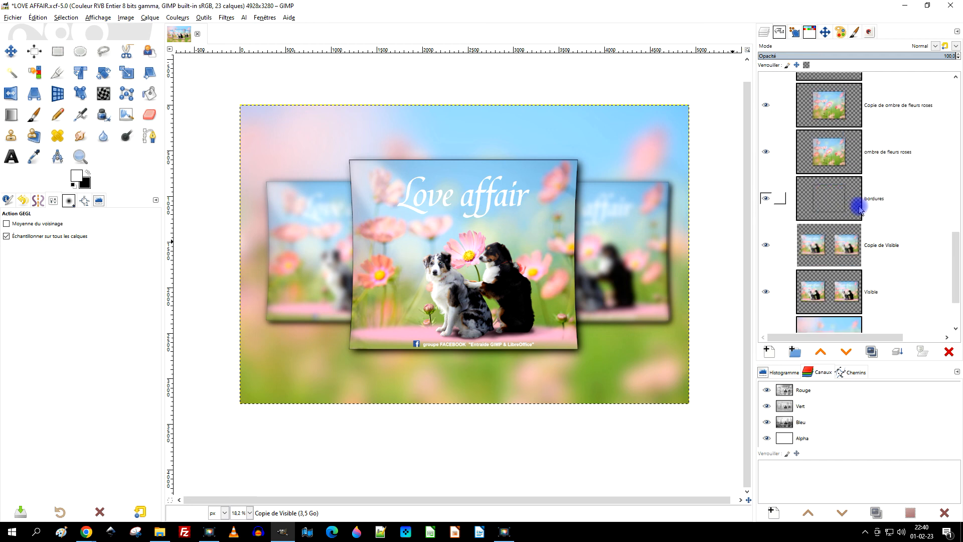
scroll(883, 246, "up", 5)
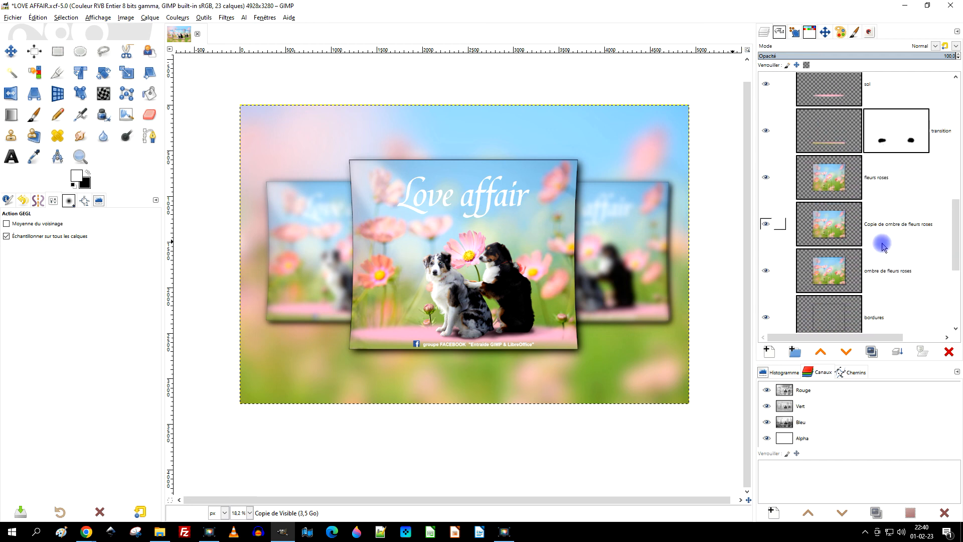
left_click(816, 154)
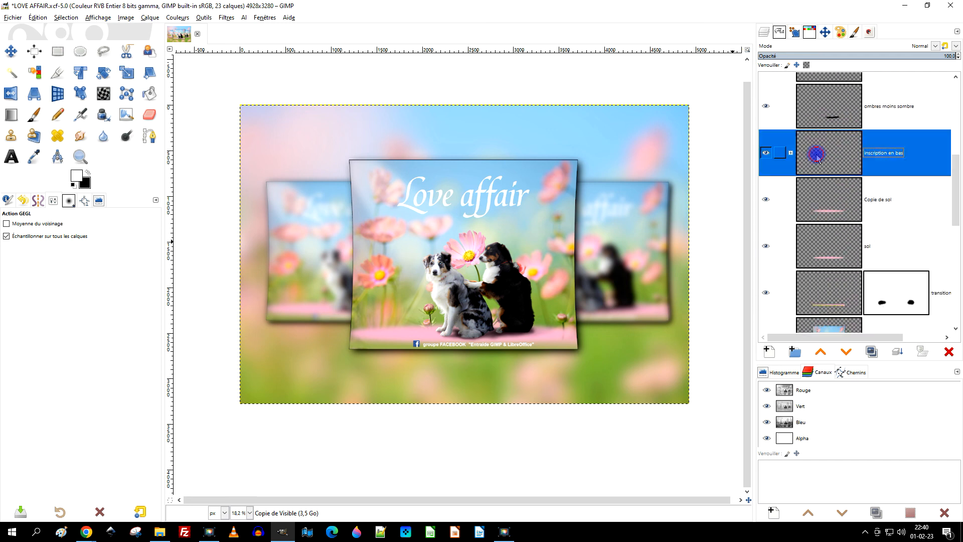
left_click(871, 352)
Expand the original and duplicated "inscription en bas" groups and select the original group's caption text layer.
left_click(804, 190)
left_click(790, 201)
scroll(881, 207, "down", 2)
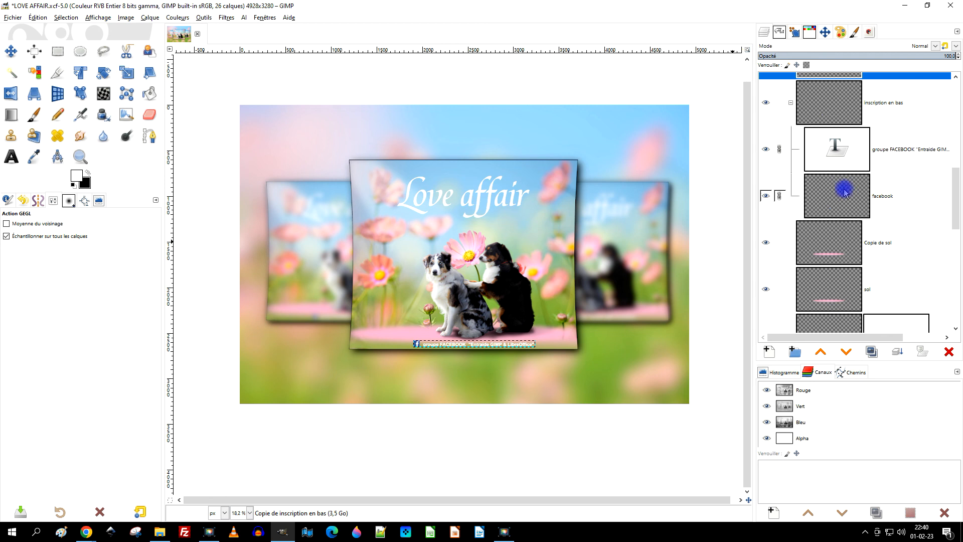
scroll(808, 139, "up", 2)
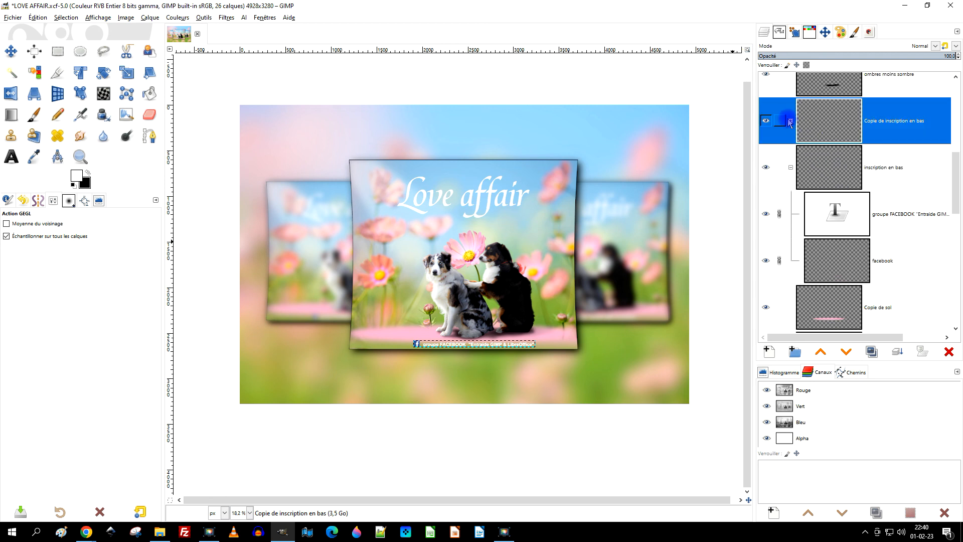
left_click(791, 121)
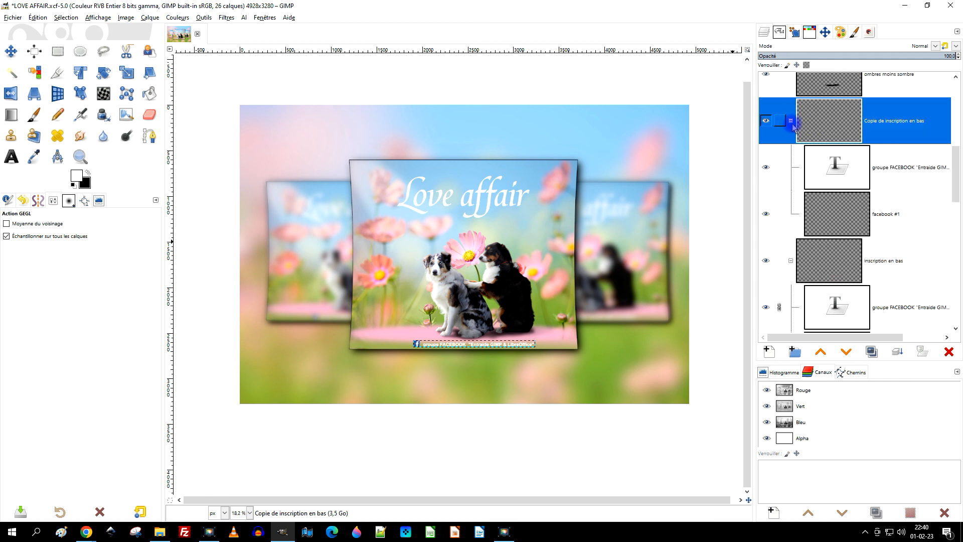
scroll(853, 150, "down", 4)
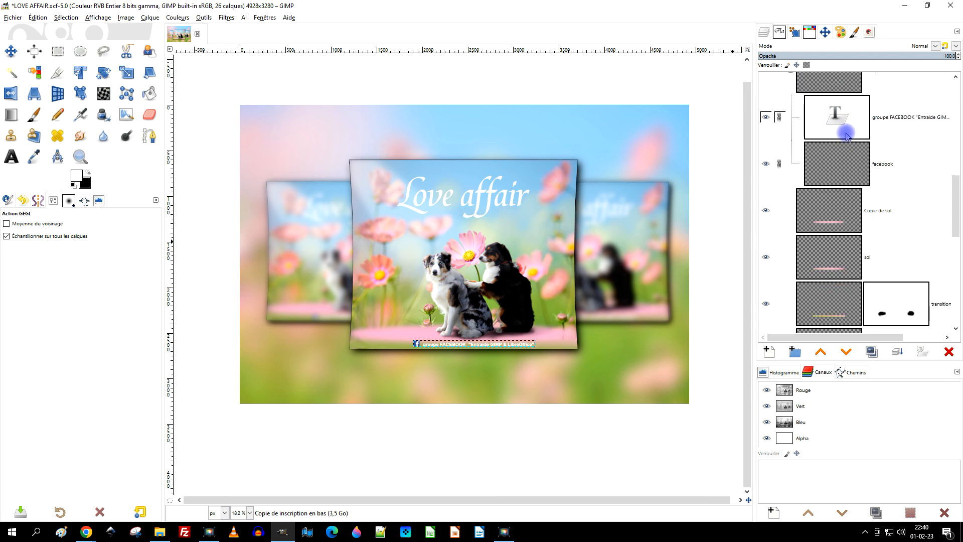
left_click(841, 161)
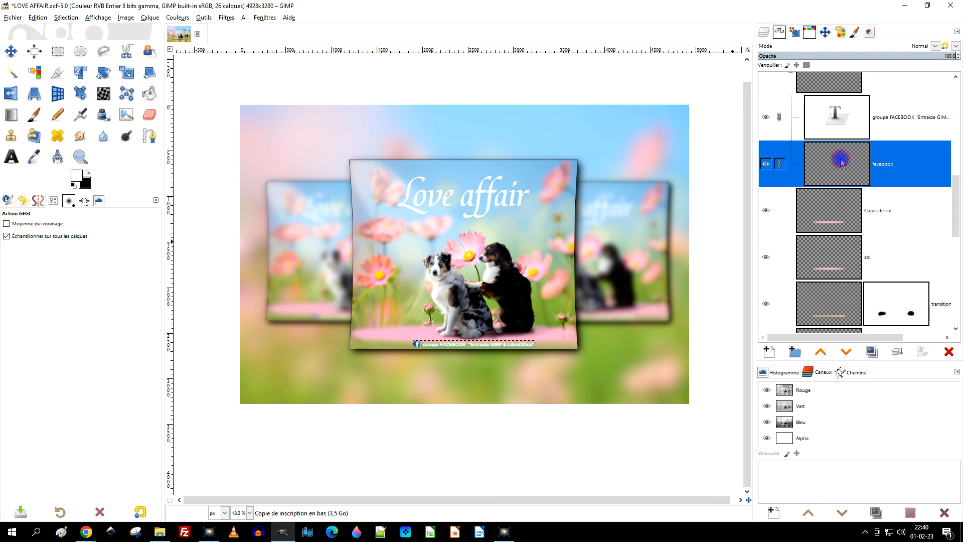
left_click(831, 132)
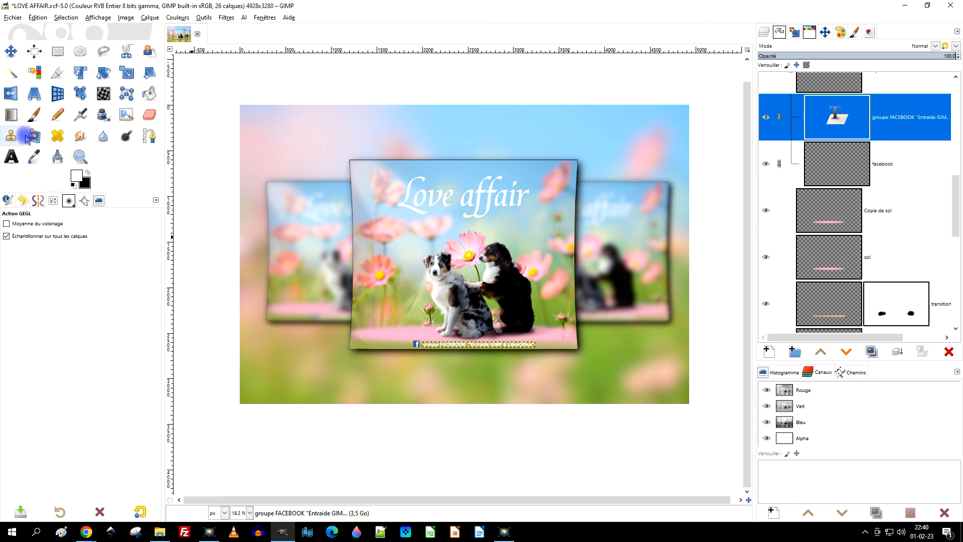
Set the whole "groupe FACEBOOK" caption in the duplicated group to a text size of 250 px.
left_click(11, 157)
scroll(480, 375, "up", 2)
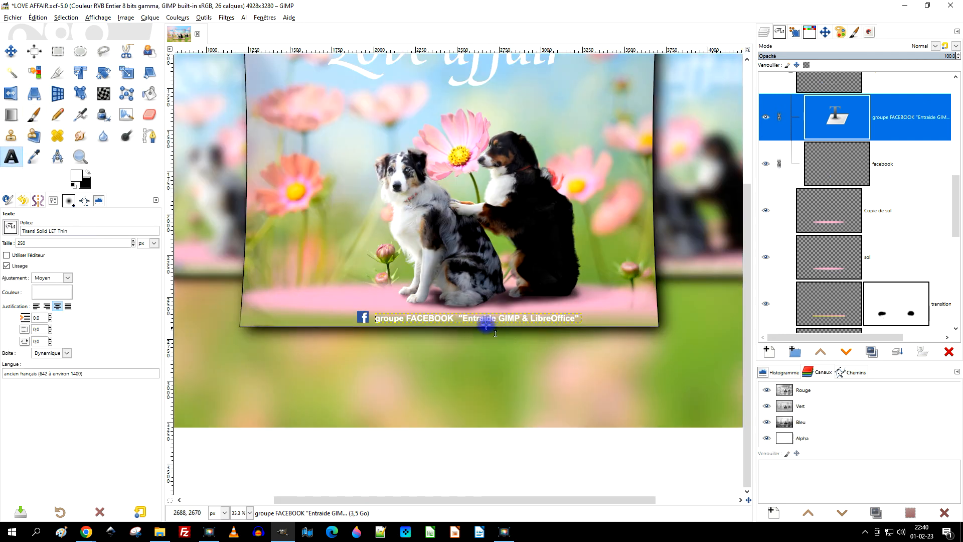
scroll(800, 204, "up", 2)
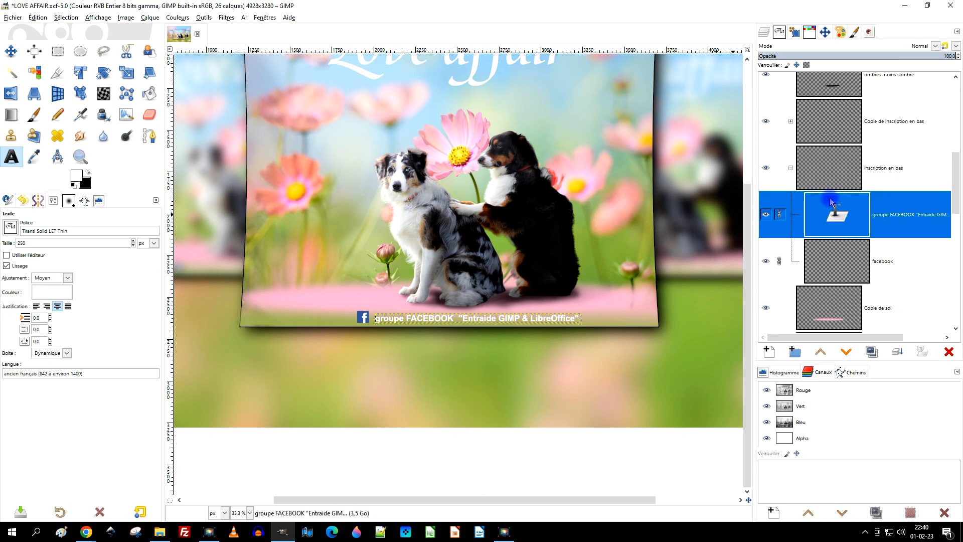
scroll(552, 367, "down", 2)
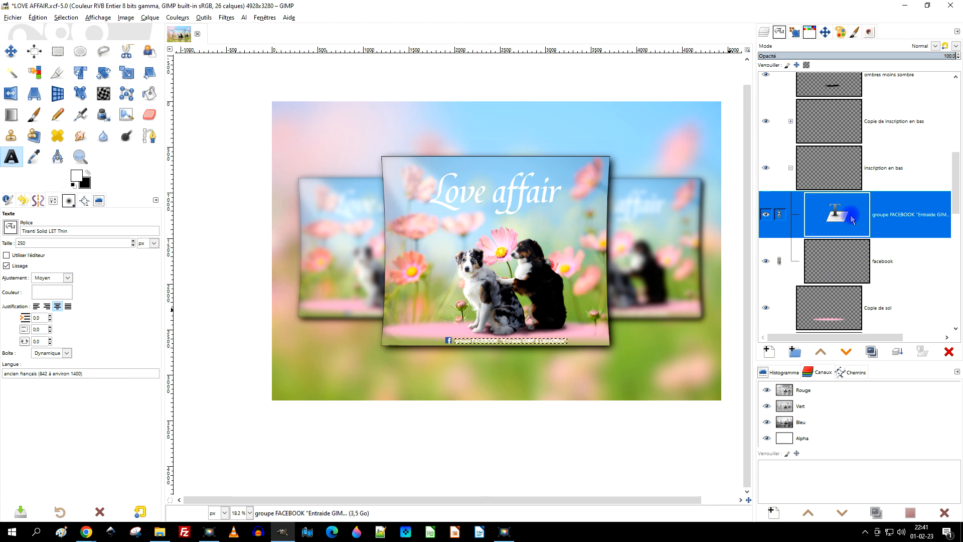
scroll(500, 345, "up", 2)
left_click(488, 333)
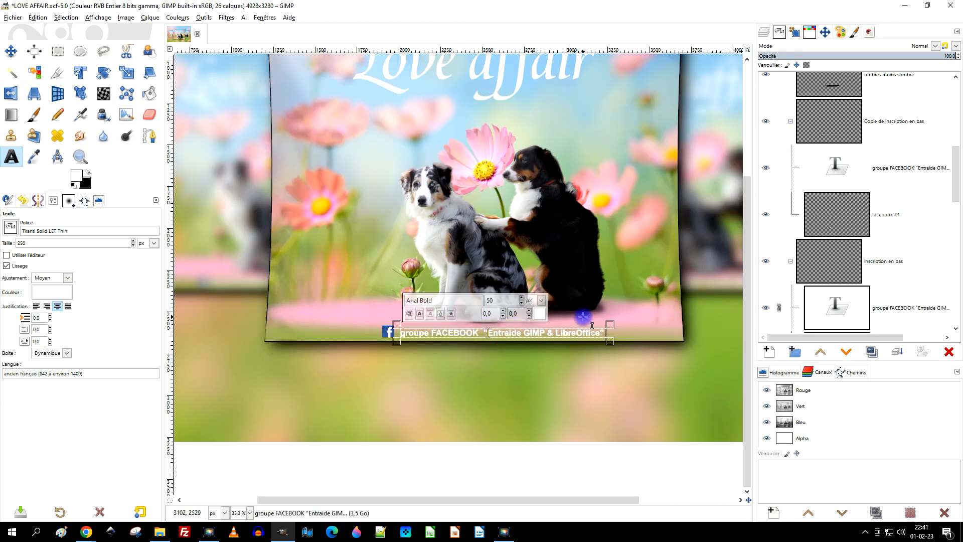
key("ctrl+a")
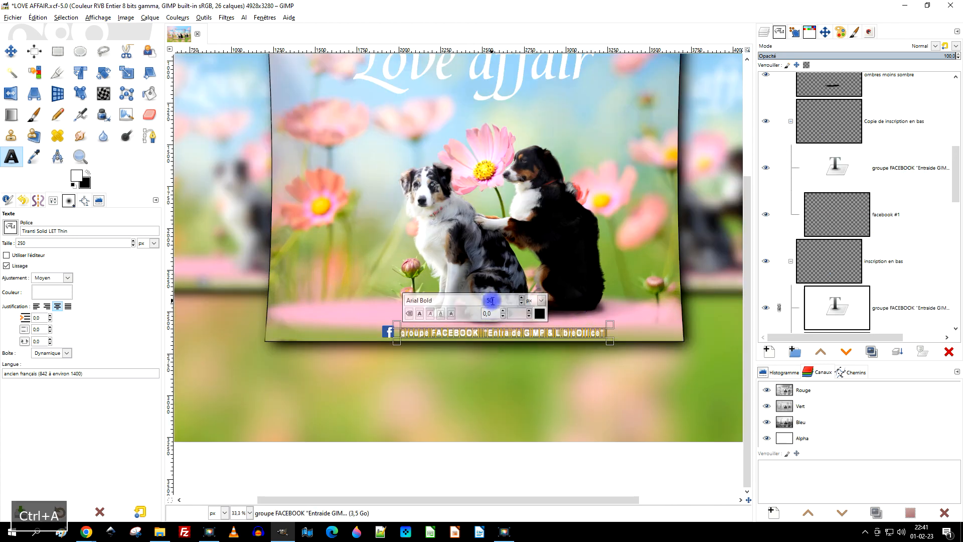
left_click_drag(492, 301, 475, 297)
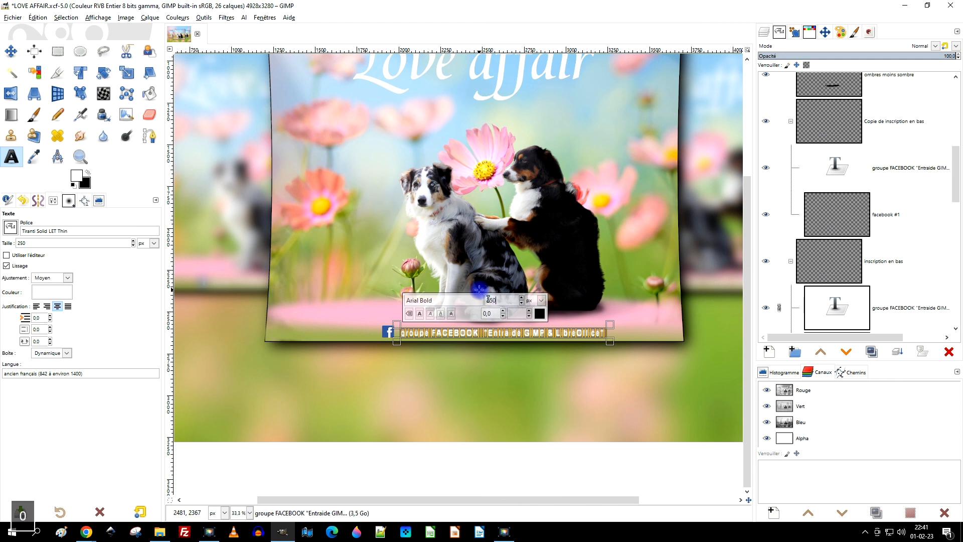
key("Return")
Move the duplicated caption below the central framed picture so that it begins near the image's left side.
scroll(478, 334, "down", 2)
left_click_drag(486, 357, 432, 362)
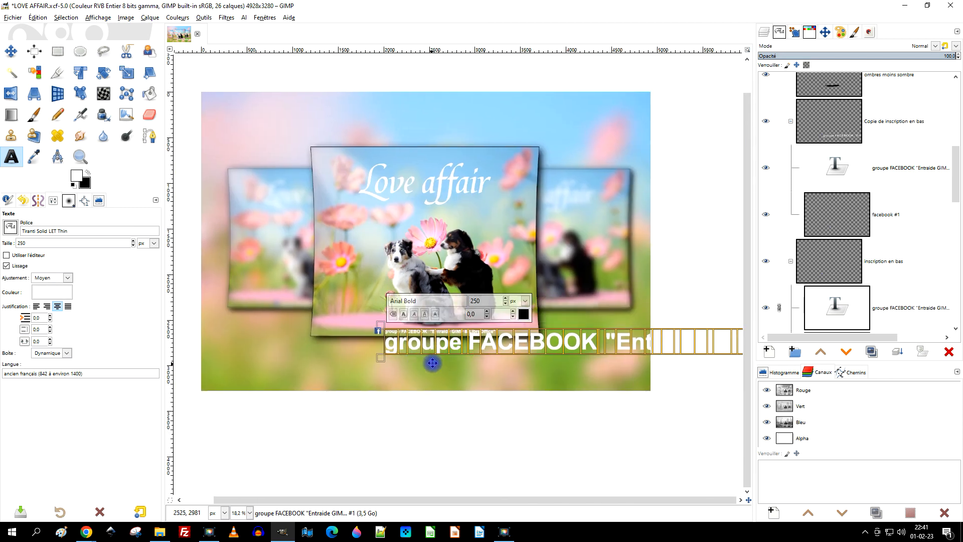
left_click(18, 58)
left_click_drag(488, 344, 362, 370)
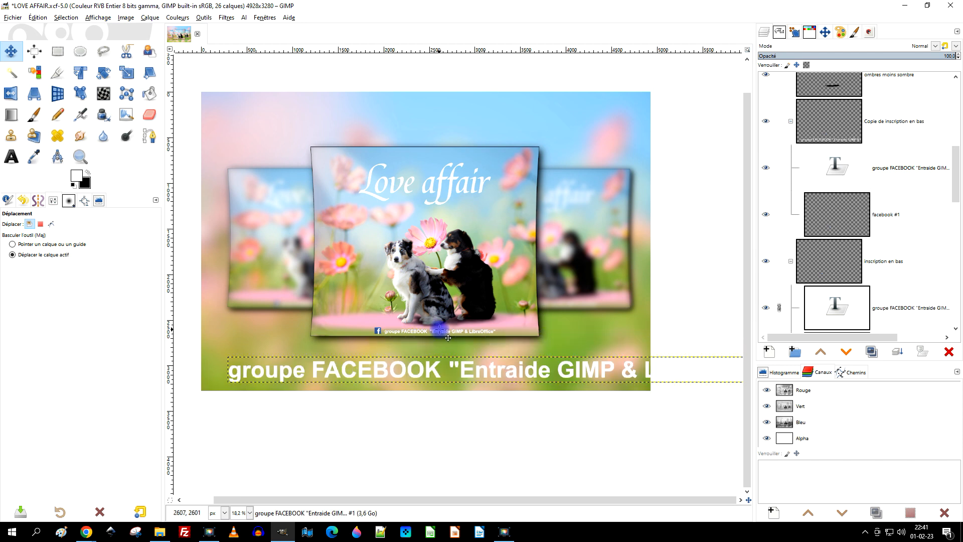
Set the duplicated caption's text size to 175 px.
left_click(11, 156)
left_click(387, 370)
key("ctrl+a")
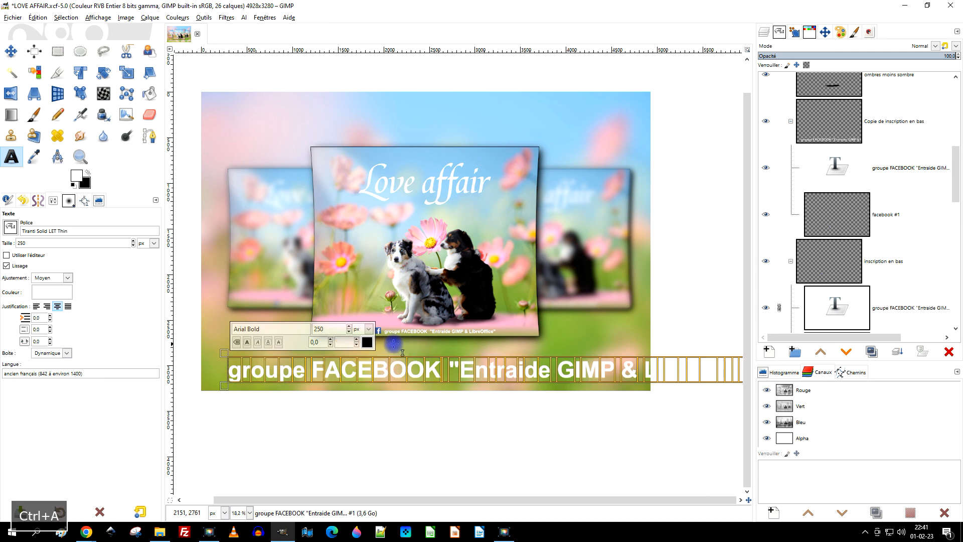
double_click(326, 330)
type("175")
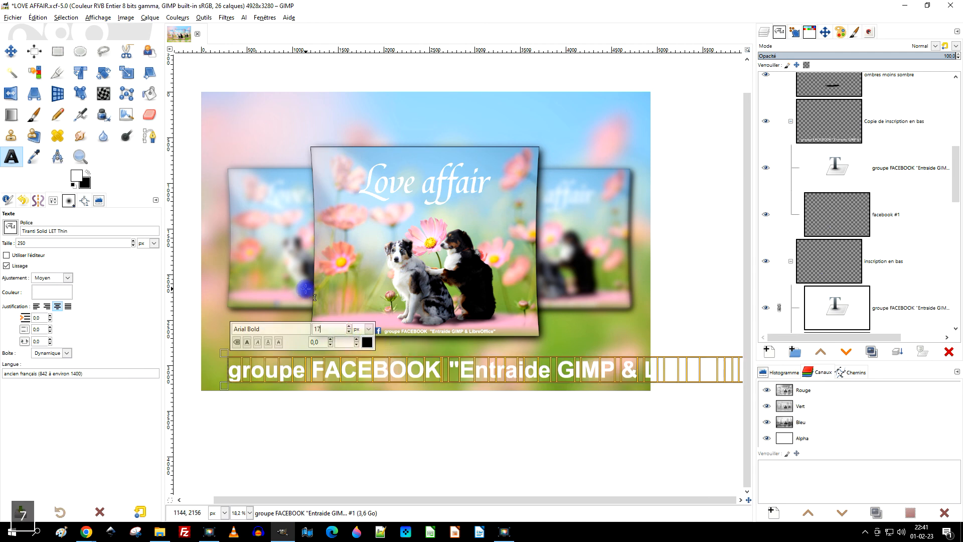
key("Return")
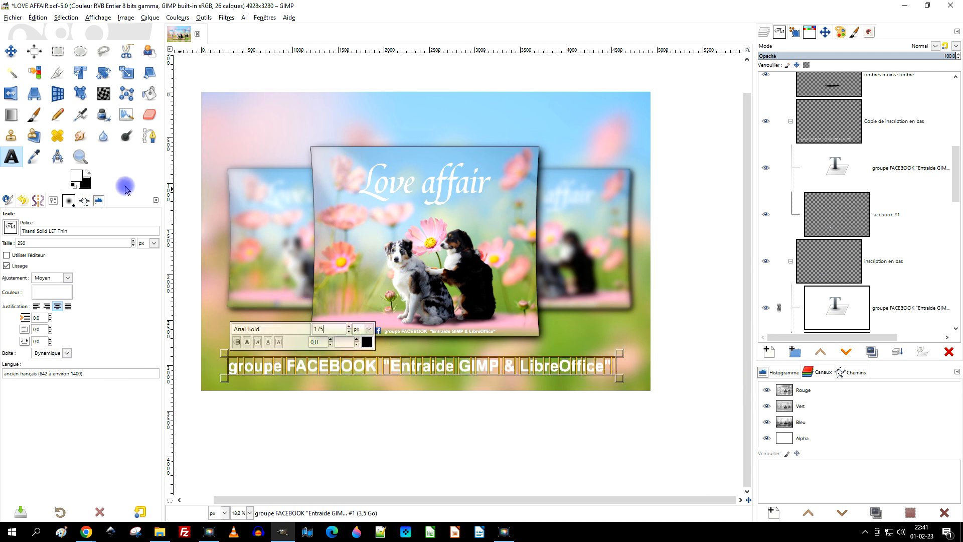
Shift the duplicated caption slightly to the right and place the duplicated Facebook logo in front of it.
left_click(11, 50)
left_click_drag(445, 369, 470, 367)
left_click(851, 223)
left_click_drag(378, 331, 235, 369)
Scale the duplicated Facebook logo up proportionally and position it just before the word "groupe".
left_click(127, 72)
scroll(205, 355, "up", 3)
left_click(296, 387)
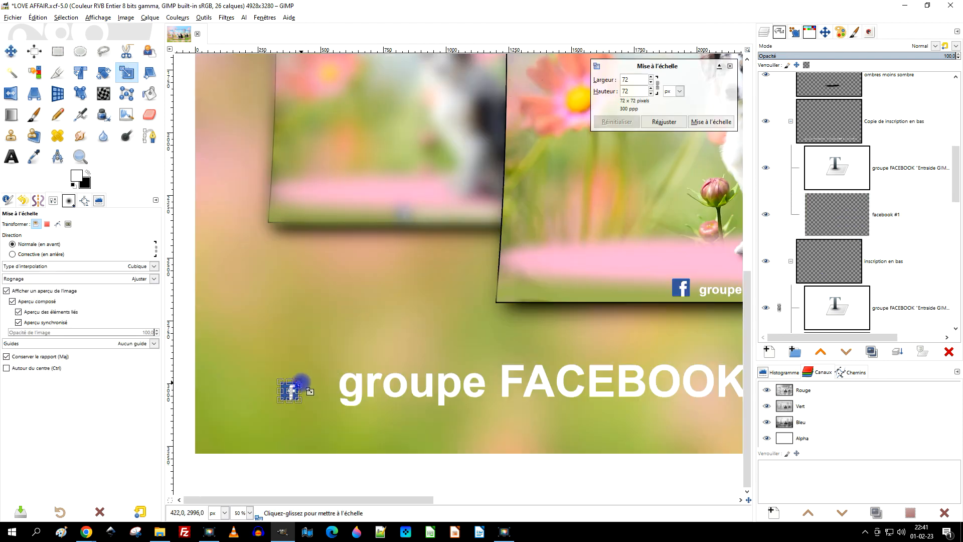
left_click_drag(300, 382, 357, 325)
left_click_drag(319, 363, 279, 358)
scroll(371, 328, "down", 2)
scroll(496, 374, "up", 1)
left_click(708, 126)
scroll(443, 336, "down", 2)
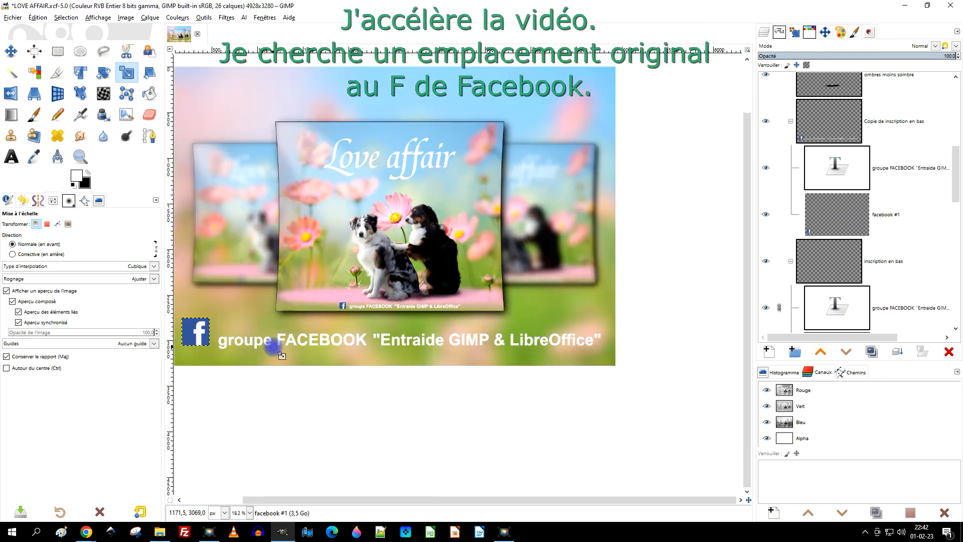
Enlarge the duplicated caption's text layer to the image size.
scroll(273, 348, "up", 1)
right_click(837, 172)
left_click(800, 361)
Select the word "groupe" with a 654 × 284 px rectangle, float it, nudge it left and anchor it.
left_click(11, 51)
scroll(396, 329, "up", 1)
scroll(395, 346, "up", 1)
left_click(58, 52)
left_click_drag(290, 295, 454, 365)
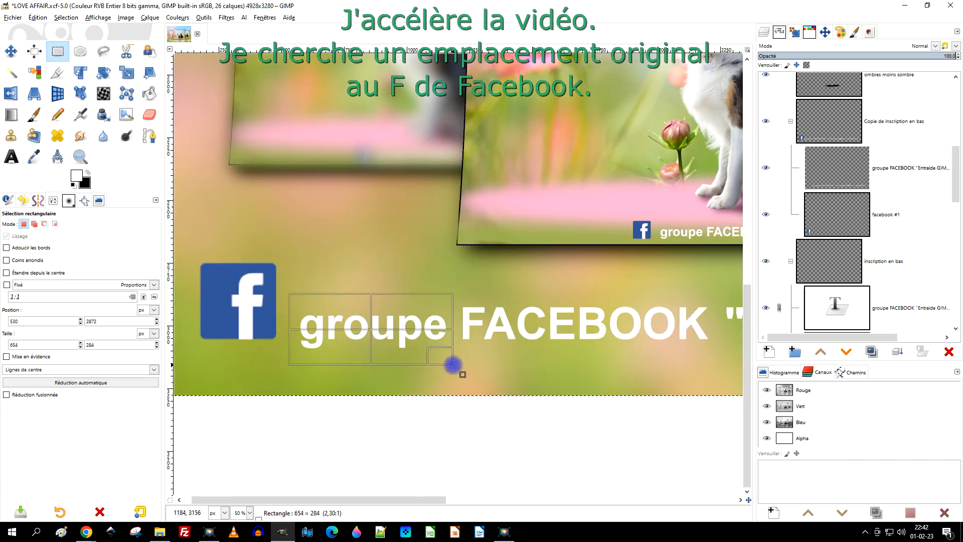
key("ctrl+shift+l")
key("shift+Left")
key("shift+Left")
key("shift+Left")
key("shift+Left")
key("shift+Left")
key("shift+Left")
left_click(510, 273)
Move the "facebook #1" logo layer right, past "groupe" towards the F of "FACEBOOK".
left_click(852, 215)
left_click(11, 51)
key("shift+Right")
key("shift+Right")
key("shift+Right")
key("shift+Right")
key("shift+Right")
key("shift+Right")
key("shift+Right")
key("shift+Right")
key("shift+Right")
key("shift+Right")
key("shift+Right")
key("shift+Right")
key("shift+Right")
key("shift+Right")
key("shift+Right")
key("shift+Right")
Raise the "facebook #1" layer above the caption layer and nudge it right to replace the letter F.
left_click(821, 353)
key("Right")
key("Right")
key("Right")
key("Right")
key("Right")
key("Right")
key("Right")
key("Right")
key("Right")
key("Right")
key("Right")
key("Right")
key("Right")
key("Right")
scroll(374, 323, "down", 3)
left_click_drag(606, 258, 605, 291)
Collapse both inscription groups, then hide and select the original "inscription en bas" group.
left_click(791, 121)
scroll(877, 198, "up", 3)
left_click(766, 218)
left_click(791, 265)
scroll(803, 261, "down", 1)
left_click(765, 187)
left_click(766, 233)
left_click(872, 195)
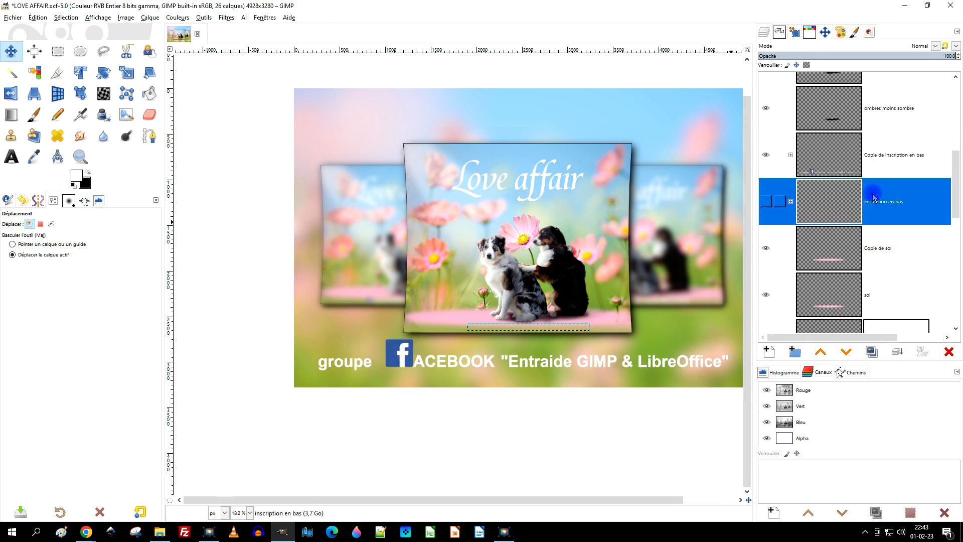
left_click(877, 202)
Expand "Copie de inscription en bas" and select its "groupe FACEBOOK" caption layer.
scroll(546, 319, "up", 1)
scroll(547, 319, "down", 1)
left_click(791, 168)
left_click(791, 104)
left_click(791, 95)
left_click(893, 189)
left_click(821, 187)
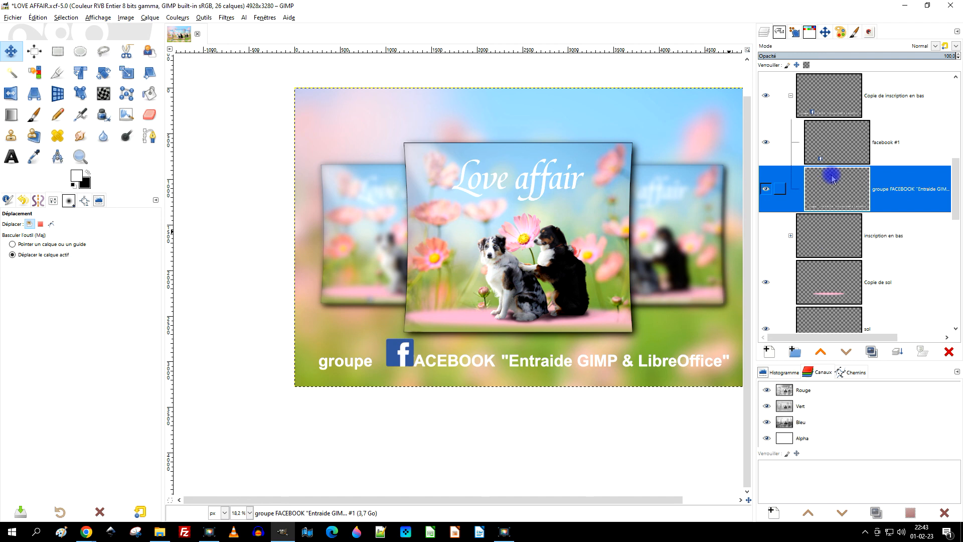
Select the word "groupe" with a 792 × 436 px rectangle, cut it and paste it as a floating selection.
scroll(396, 390, "up", 1)
left_click(60, 54)
left_click_drag(269, 321, 368, 374)
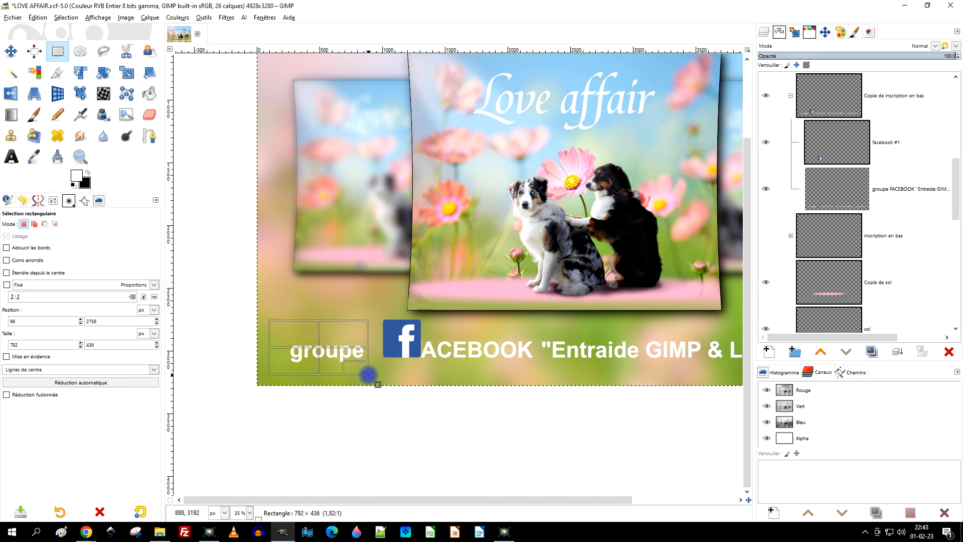
key("ctrl+x")
key("ctrl+v")
Nudge the floating word "groupe" right, closer to the Facebook logo, and anchor it.
key("shift+Right")
key("shift+Right")
key("shift+Right")
key("shift+Right")
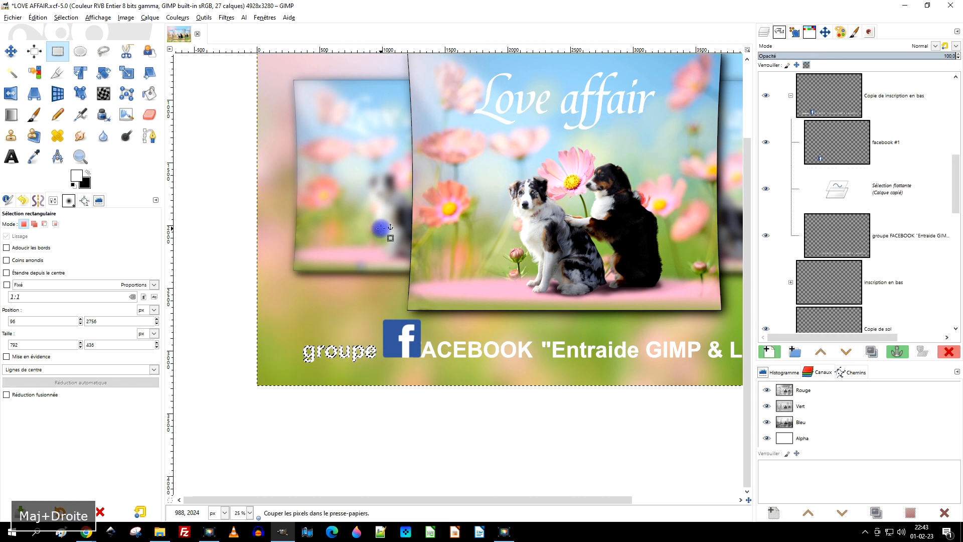
key("Left")
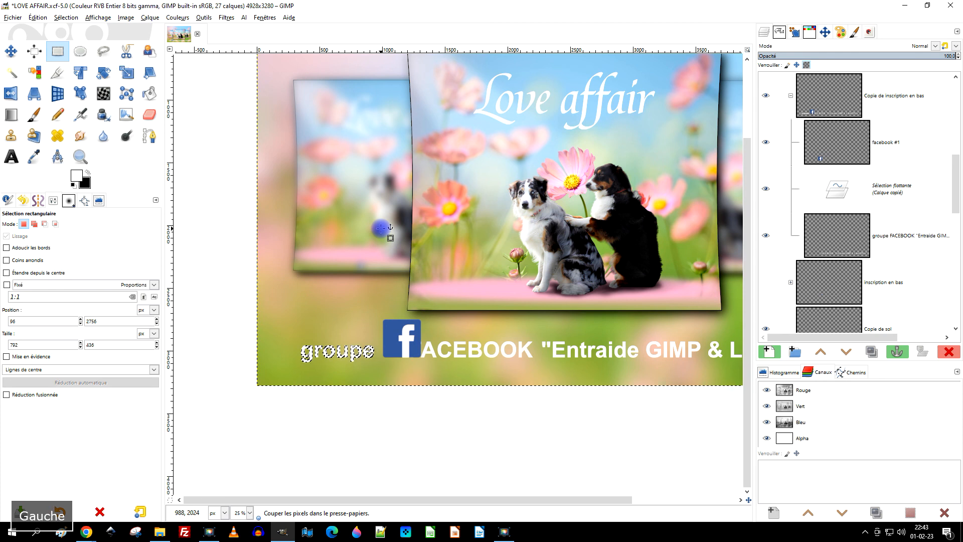
left_click(368, 256)
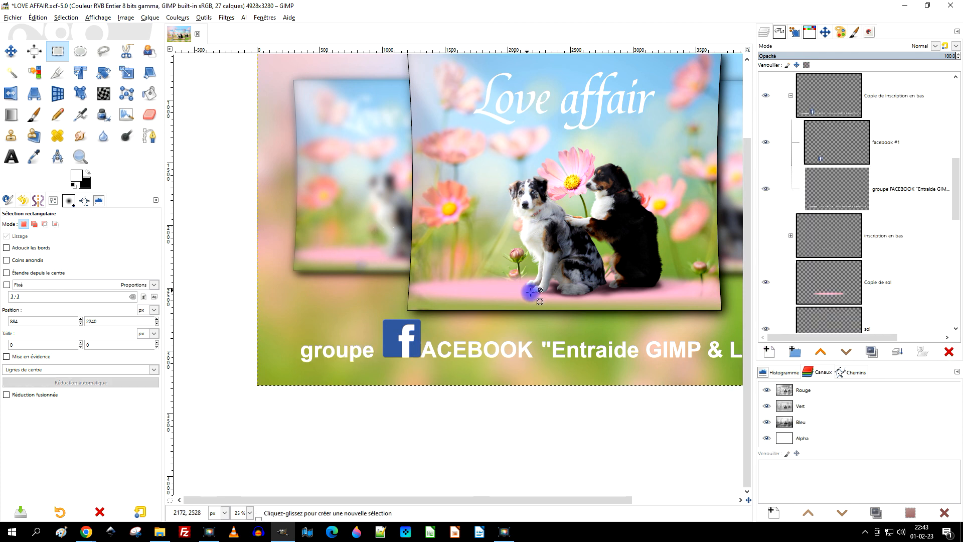
Select the "groupe FACEBOOK" caption layer and nudge it slightly downward with the Move tool.
scroll(532, 293, "down", 2)
scroll(581, 286, "up", 1)
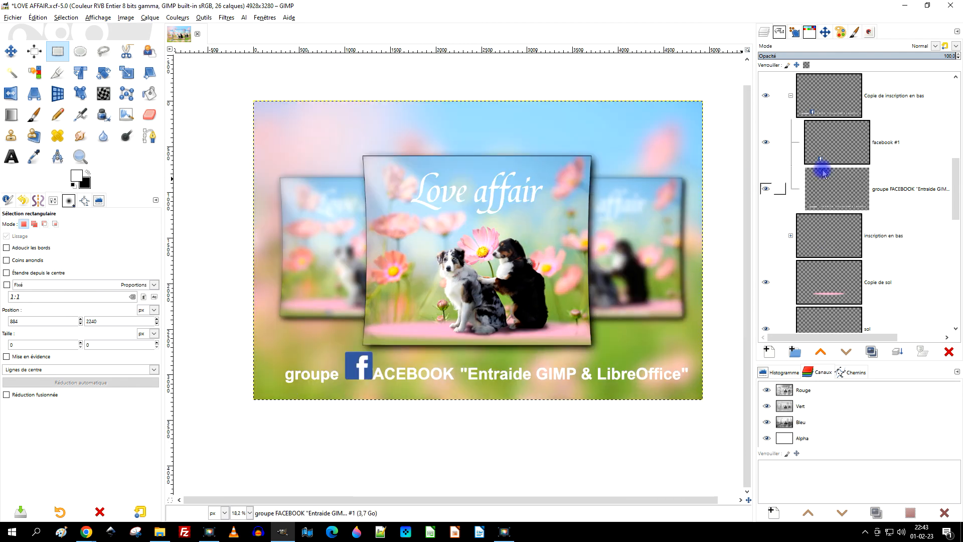
left_click(834, 193)
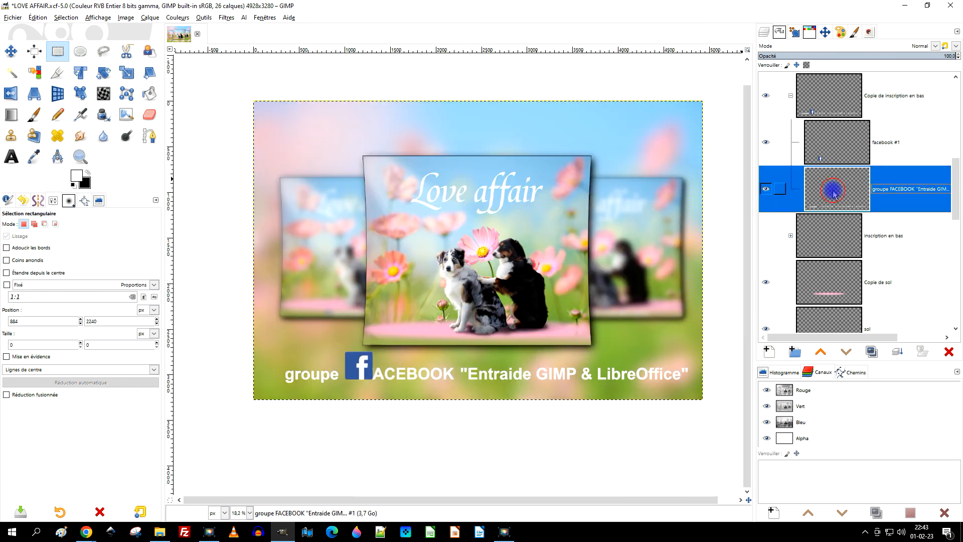
left_click(11, 51)
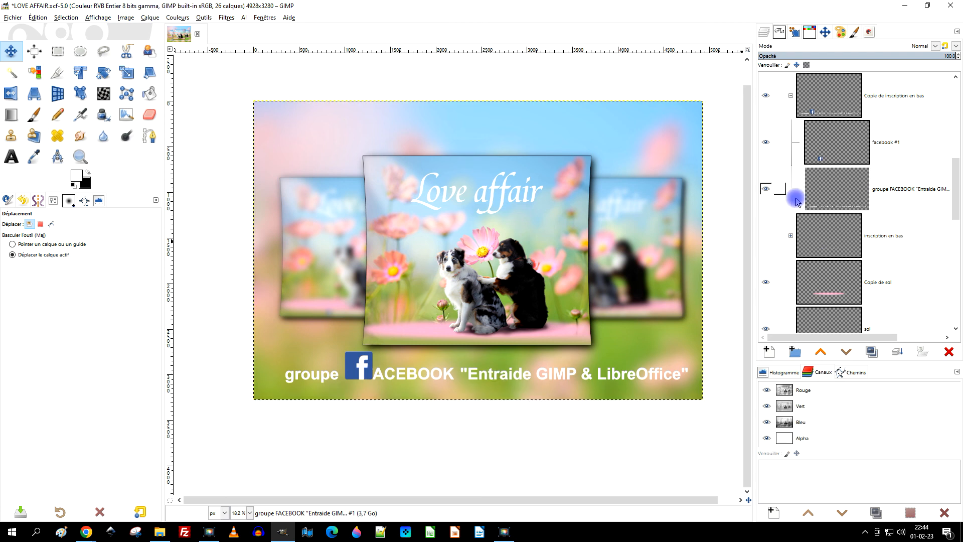
key("Down")
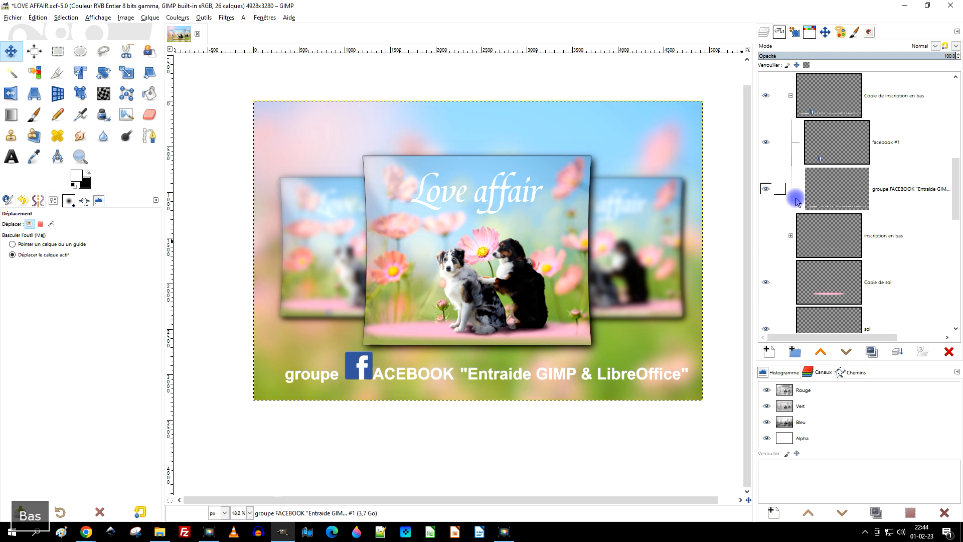
left_click(843, 200)
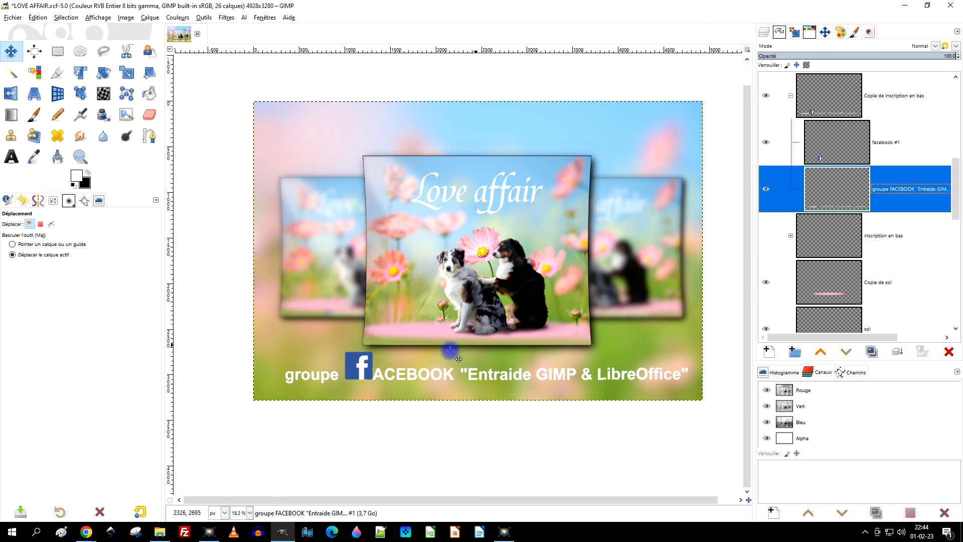
left_click(440, 374)
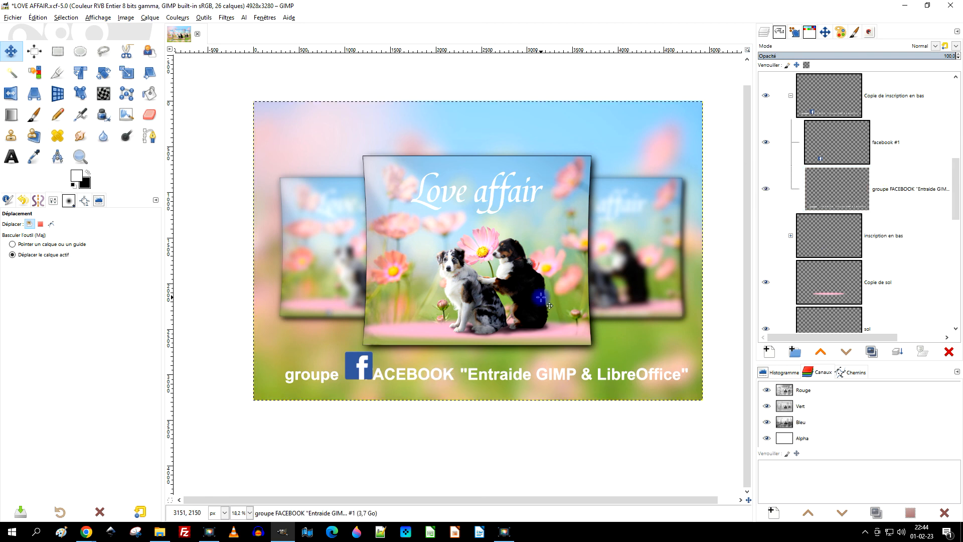
key("Down")
key("shift+Down")
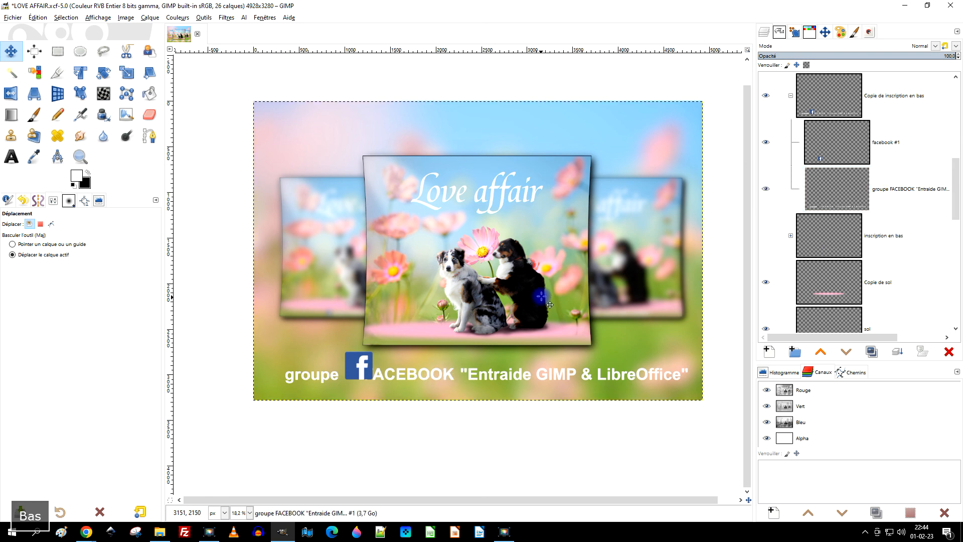
Check the caption layer by hiding and showing it, and move the whole caption lower toward the image's bottom edge.
scroll(497, 353, "up", 1)
left_click_drag(330, 335, 373, 313)
left_click(771, 200)
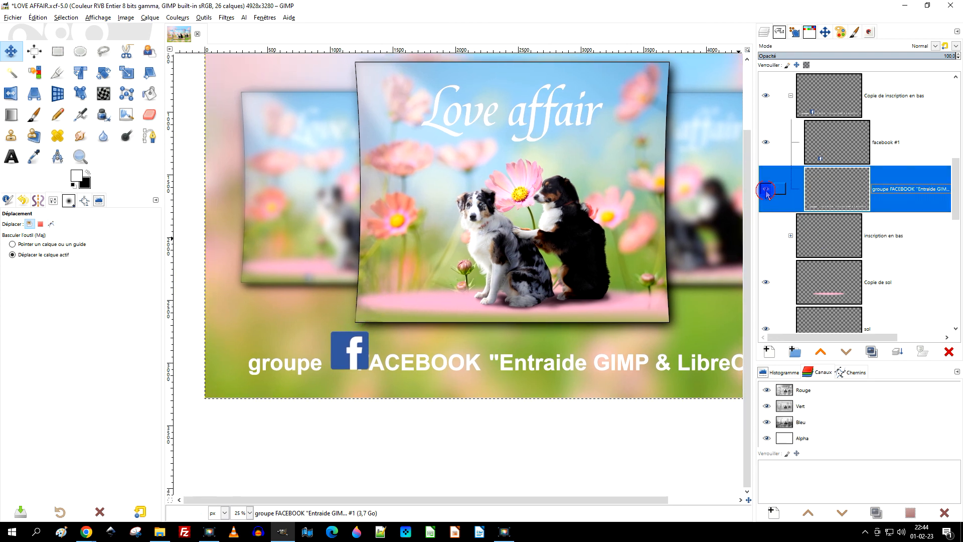
left_click(766, 190)
left_click(766, 193)
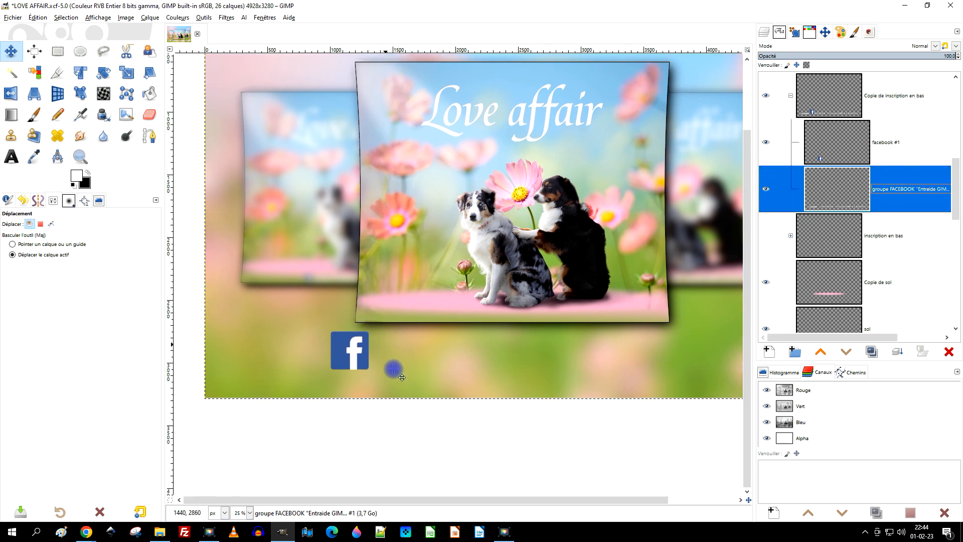
left_click(445, 362)
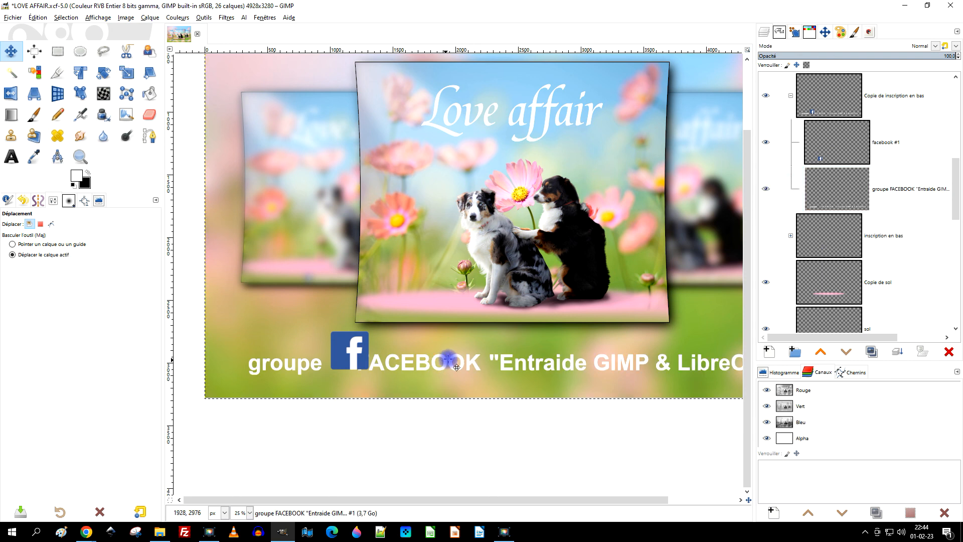
left_click_drag(455, 370, 454, 378)
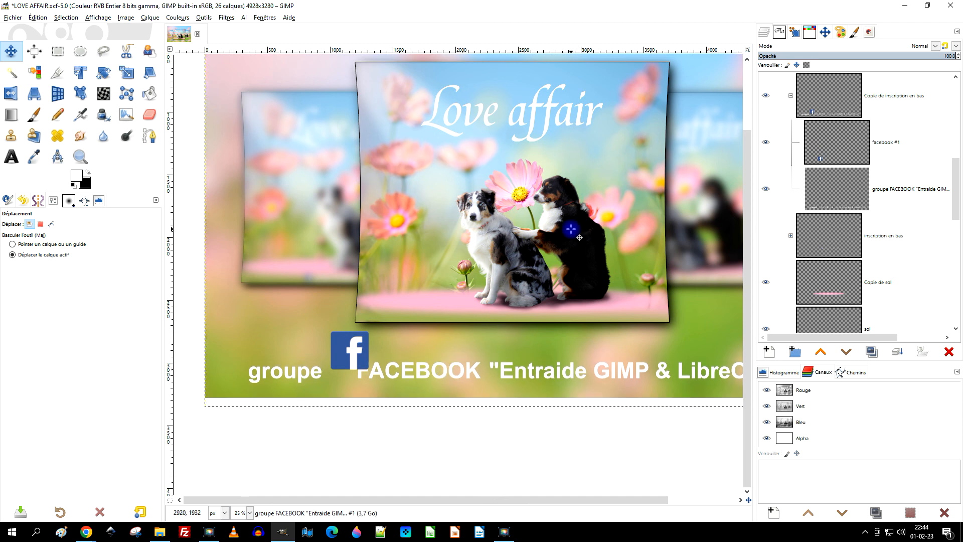
Move the "facebook #1" logo down in line with the lowered caption and fine-tune its horizontal position.
left_click(841, 140)
left_click(509, 176)
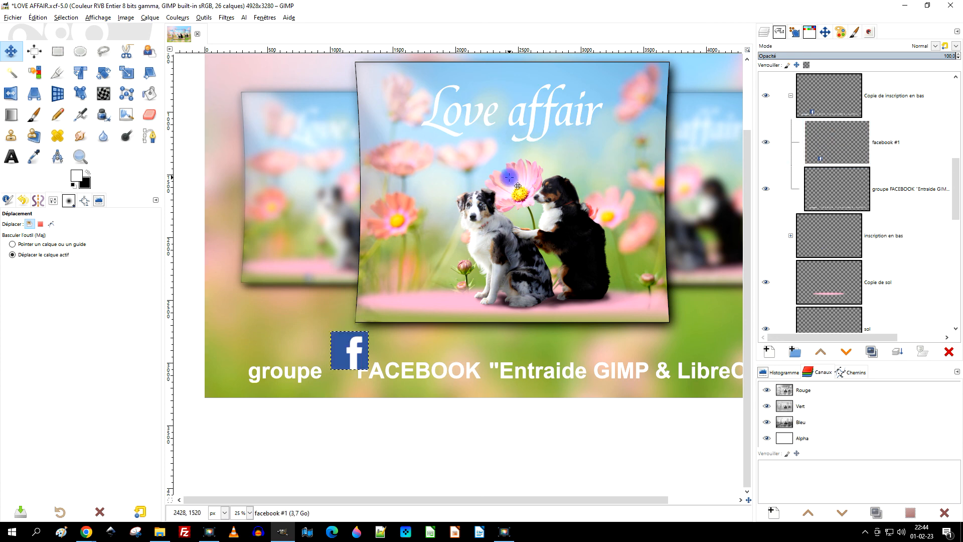
key("shift+Down")
key("Up")
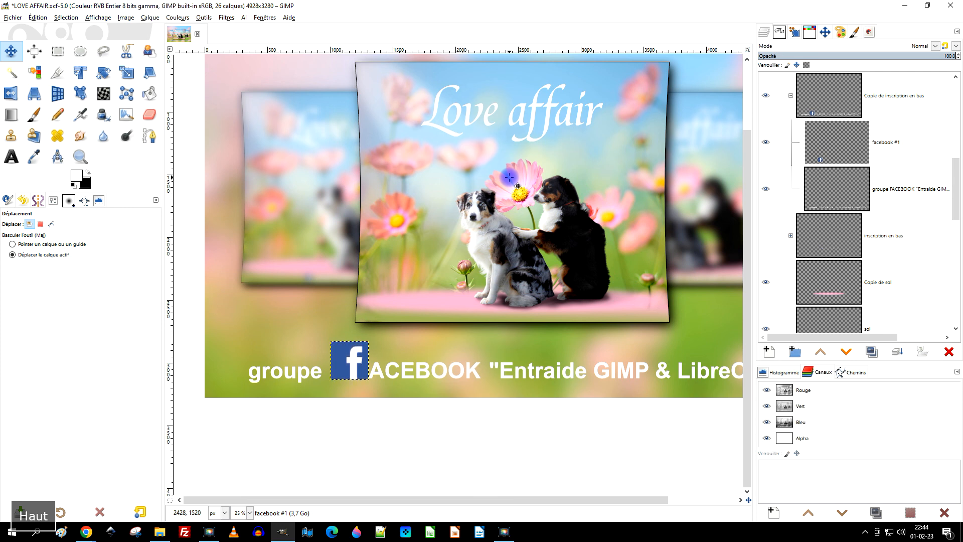
key("Left")
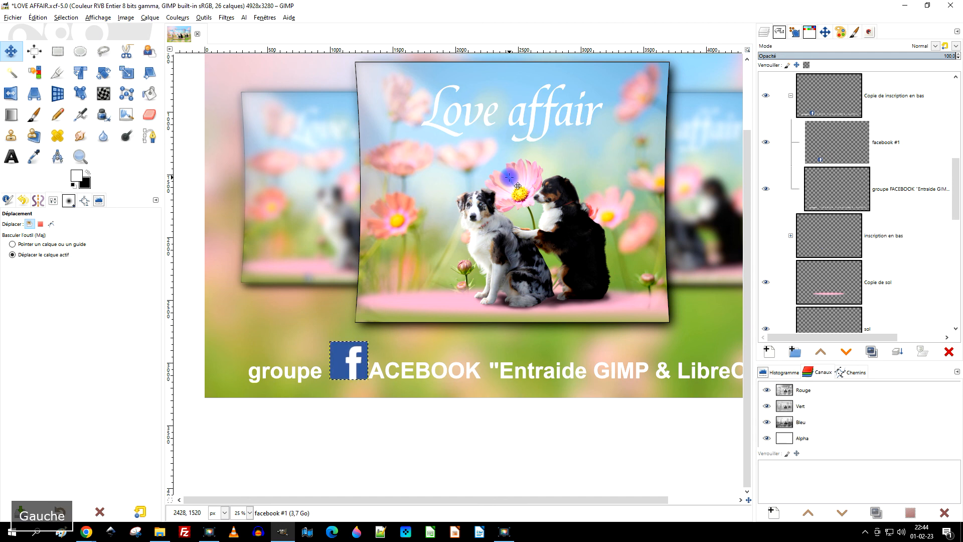
key("Right")
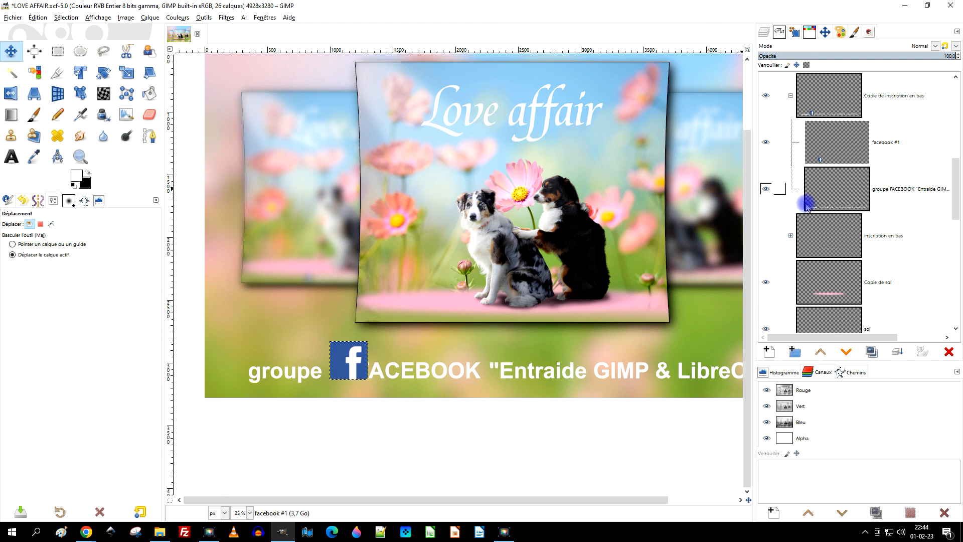
Resize the "facebook #1" layer to the image size.
left_click(848, 146)
right_click(848, 146)
left_click(817, 347)
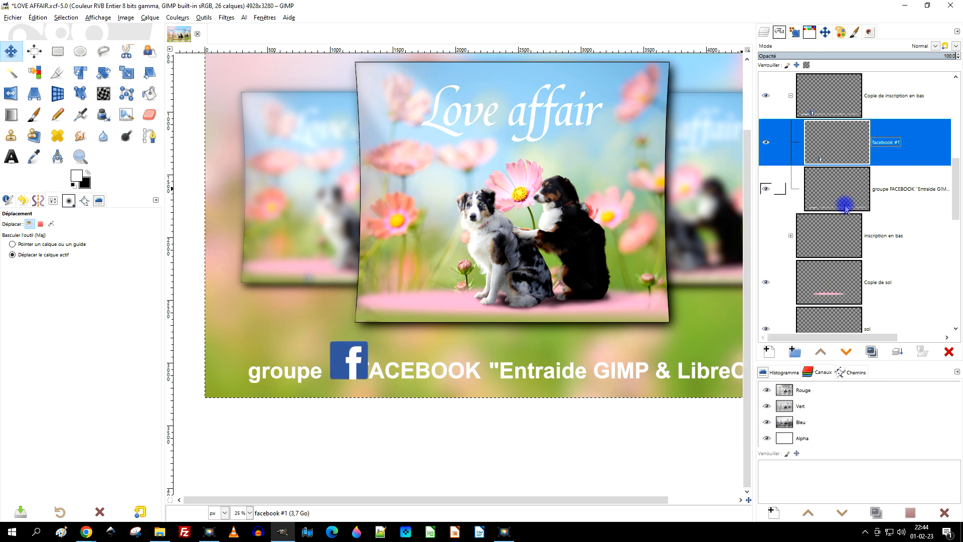
Erase the remnant of the F between the logo and the A on the caption layer, with the Eraser at 100 opacity.
scroll(404, 389, "up", 5)
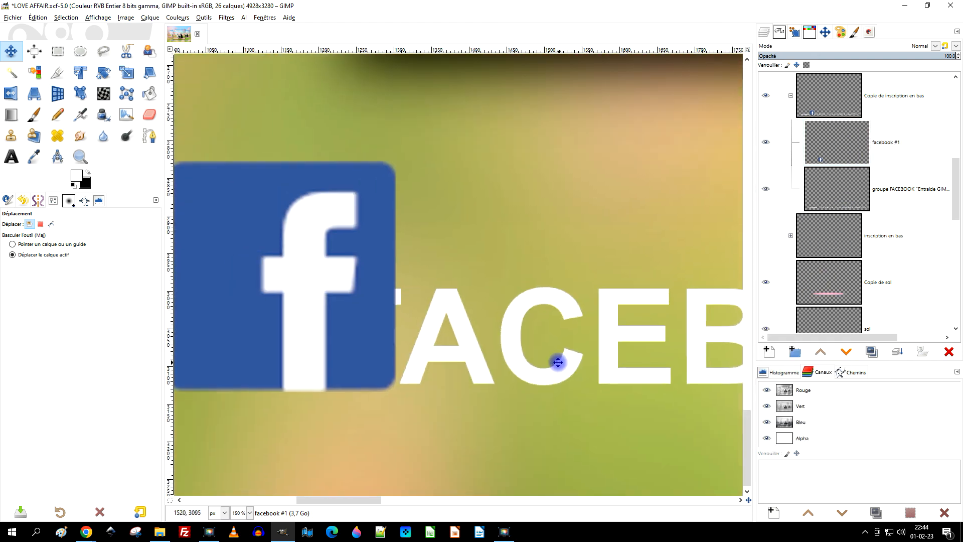
left_click(837, 189)
left_click(150, 114)
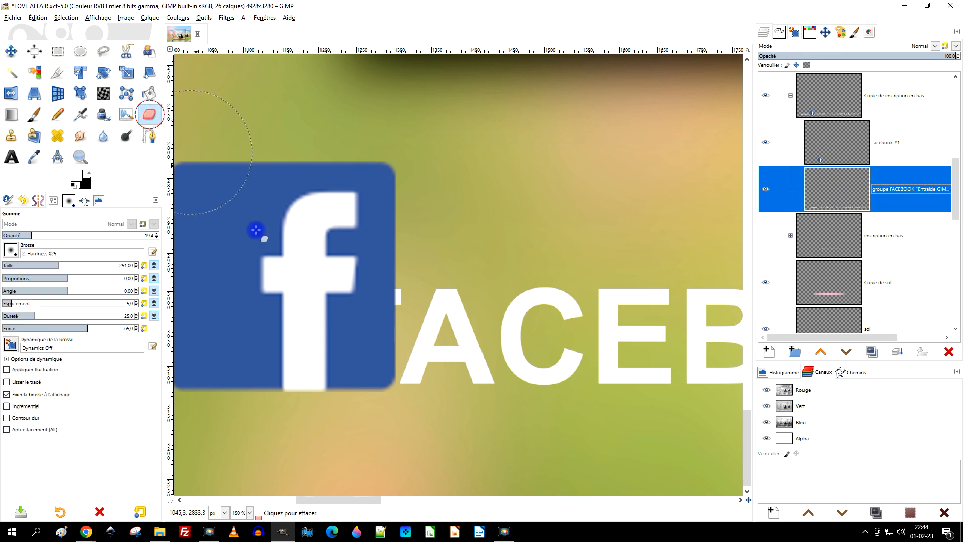
scroll(371, 283, "up", 2)
left_click(383, 271)
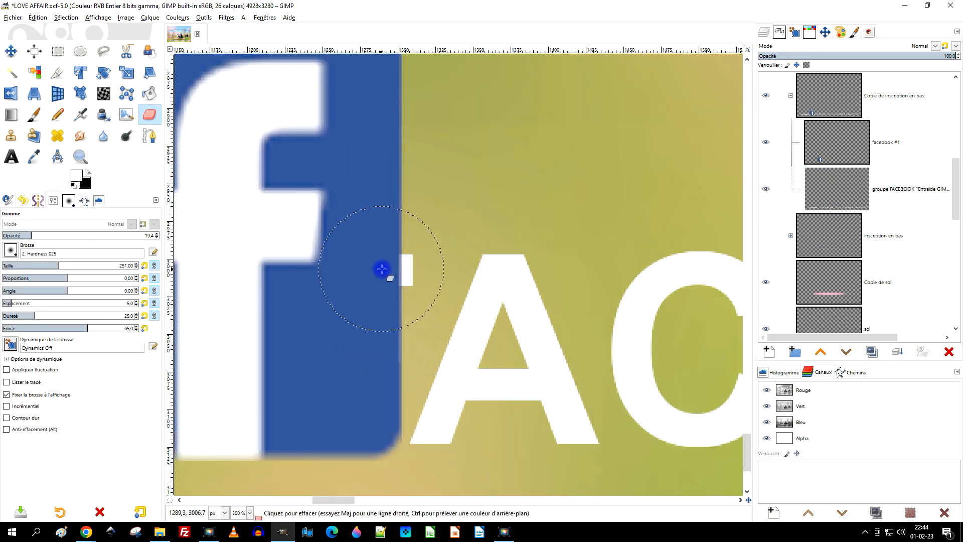
left_click(827, 189)
mouse_move(74, 235)
left_mouse_down()
mouse_move(447, 238)
mouse_move(445, 248)
left_mouse_up()
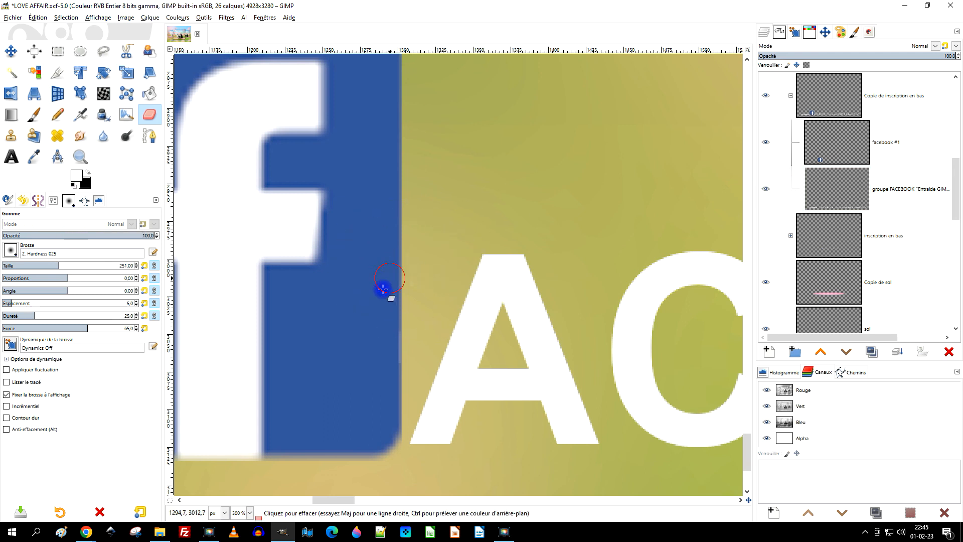
Nudge the "facebook #1" logo slightly upward so its base lines up with the baseline of ACEBOOK.
key("1")
key("2")
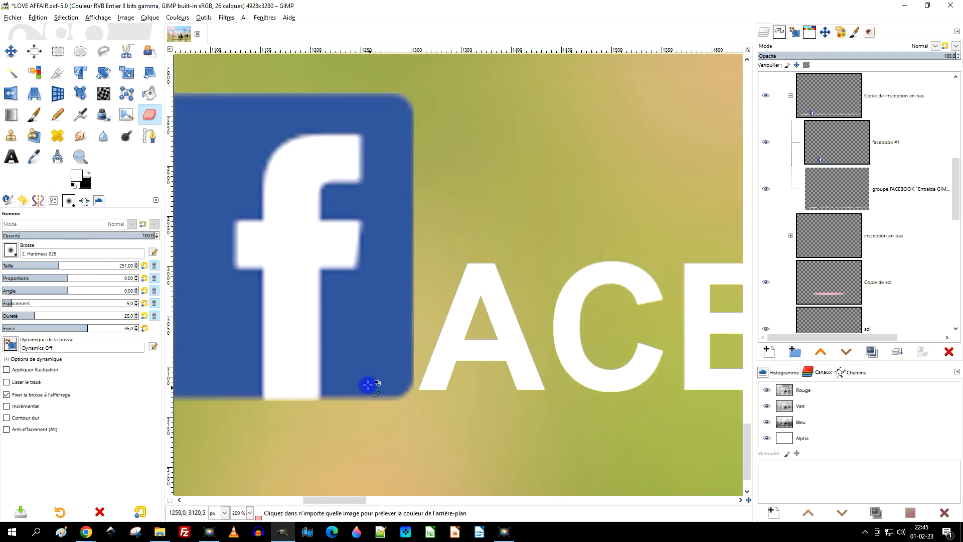
left_click(823, 149)
left_click(10, 50)
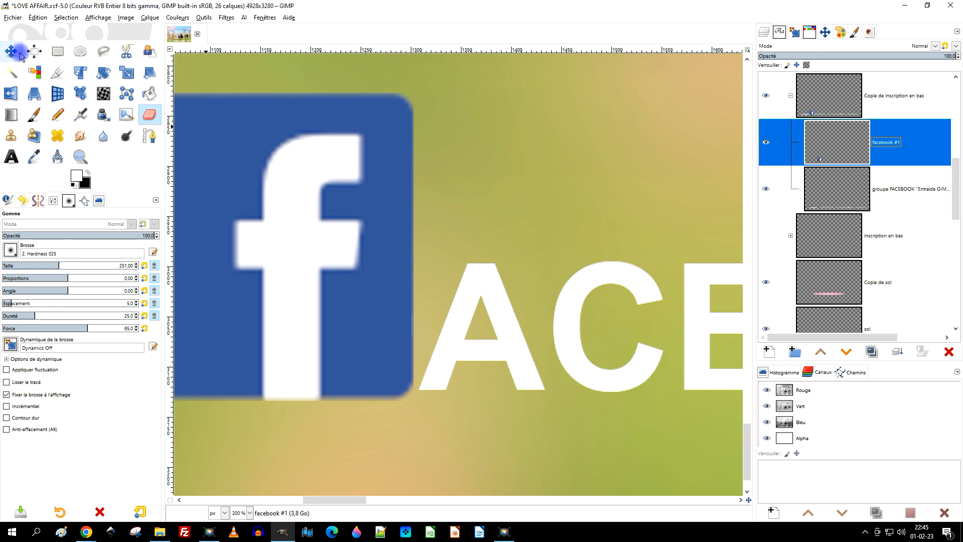
left_click(278, 254)
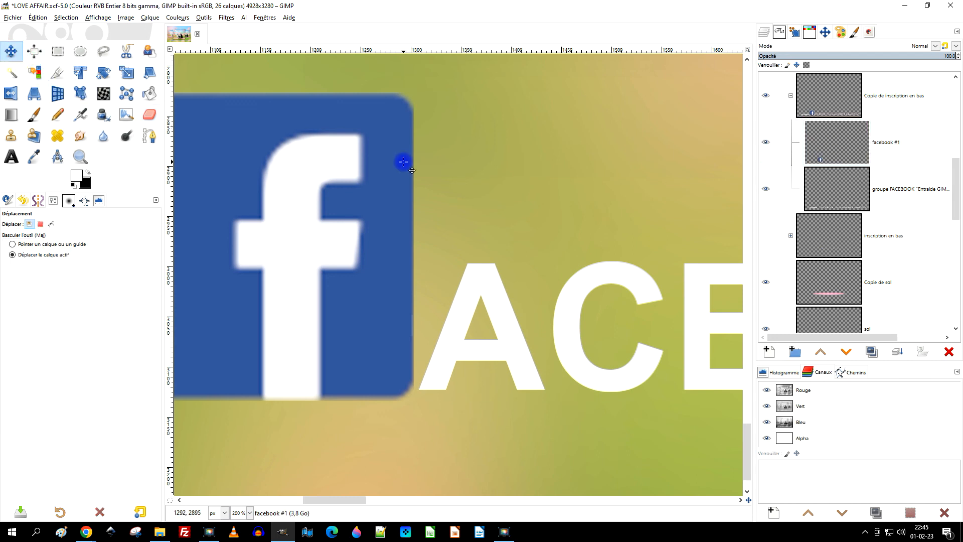
key("Up")
key("Up")
key("Up")
key("Up")
key("Up")
key("Up")
key("Up")
key("Down")
key("Down")
key("Down")
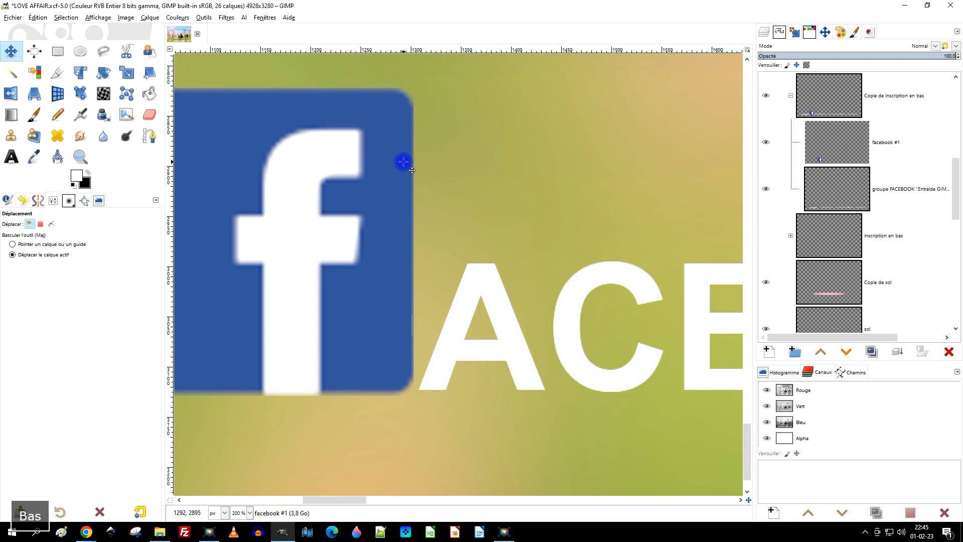
View the whole composition and save the LOVE AFFAIR.xcf image.
scroll(384, 293, "down", 6)
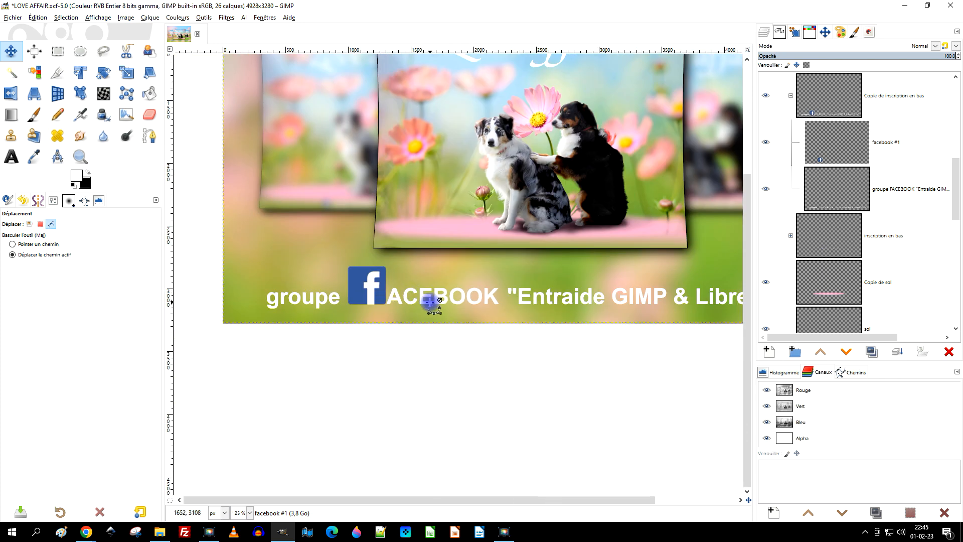
scroll(466, 286, "down", 1)
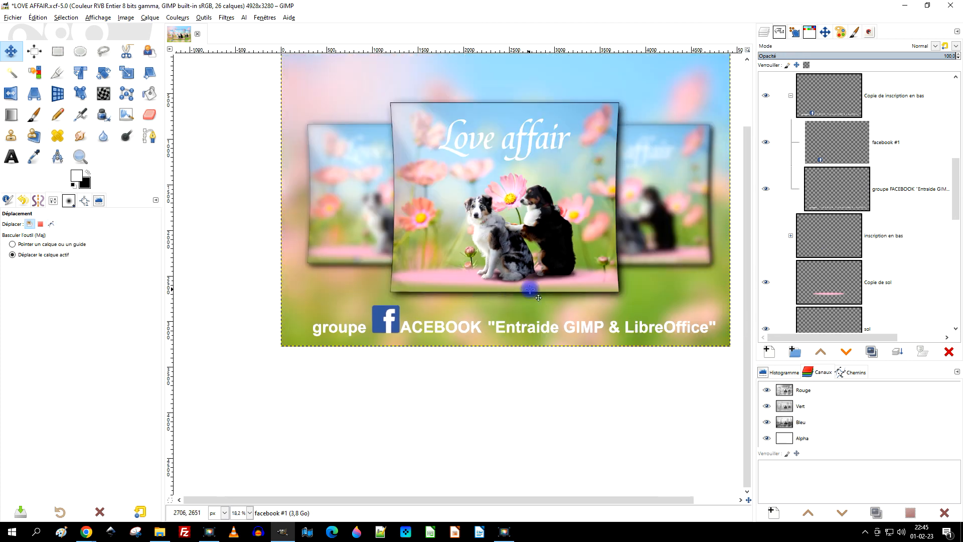
key("ctrl+s")
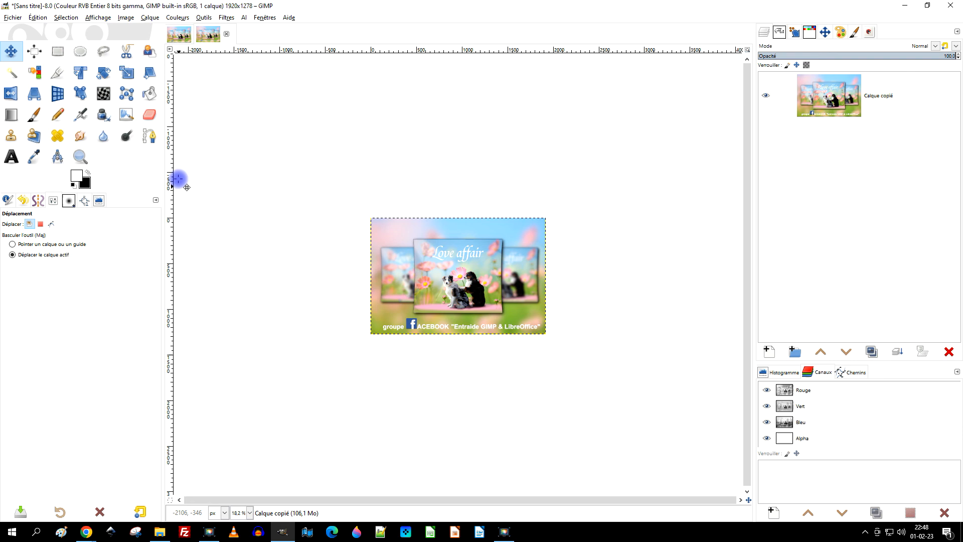
Return to the LOVE AFFAIR.xcf image and narrow the layers dock to widen the canvas area.
left_click(177, 34)
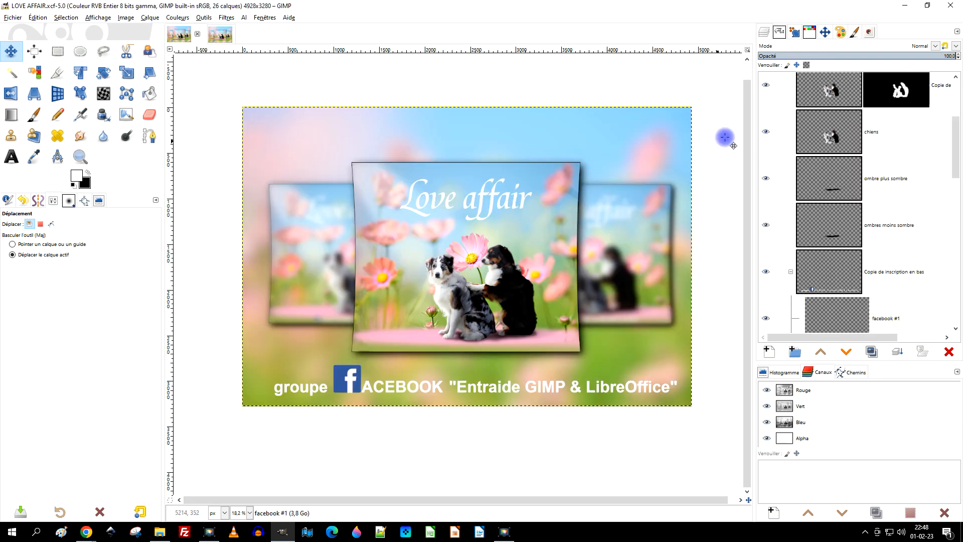
left_click_drag(754, 222, 785, 226)
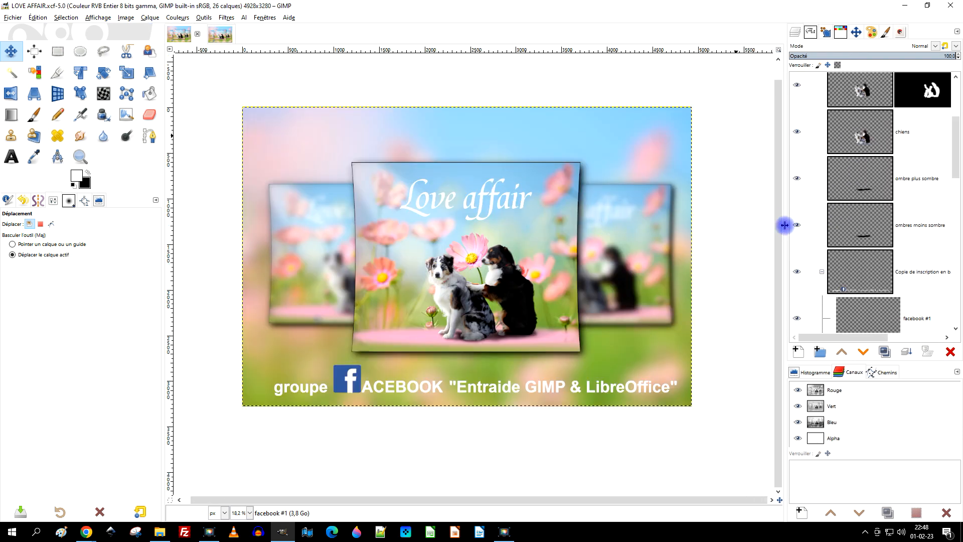
left_click(506, 531)
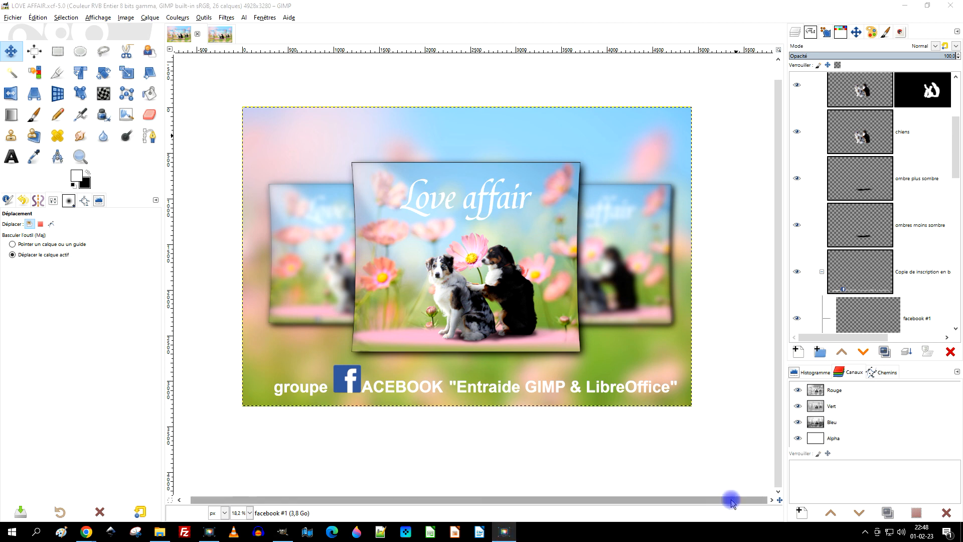